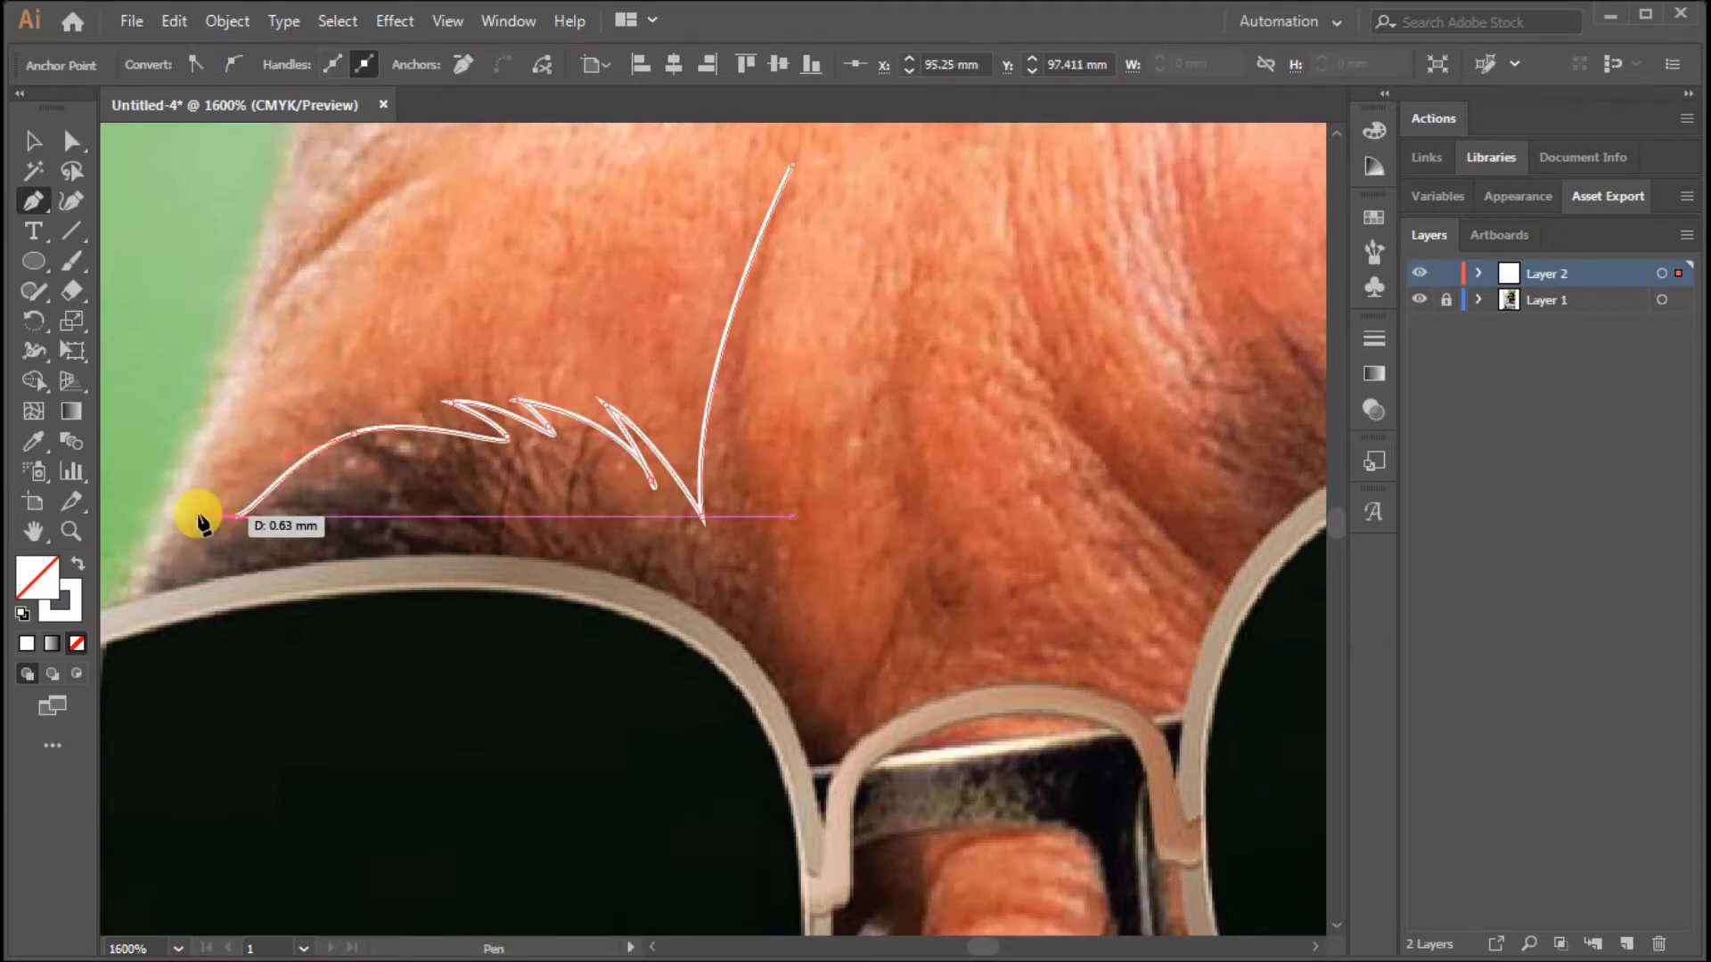
Step: Trace a curved brow-hair stroke over the eyebrow with the Pen tool
{"action": "left_click_drag", "start_coordinate": [250, 530], "coordinate": [279, 505]}
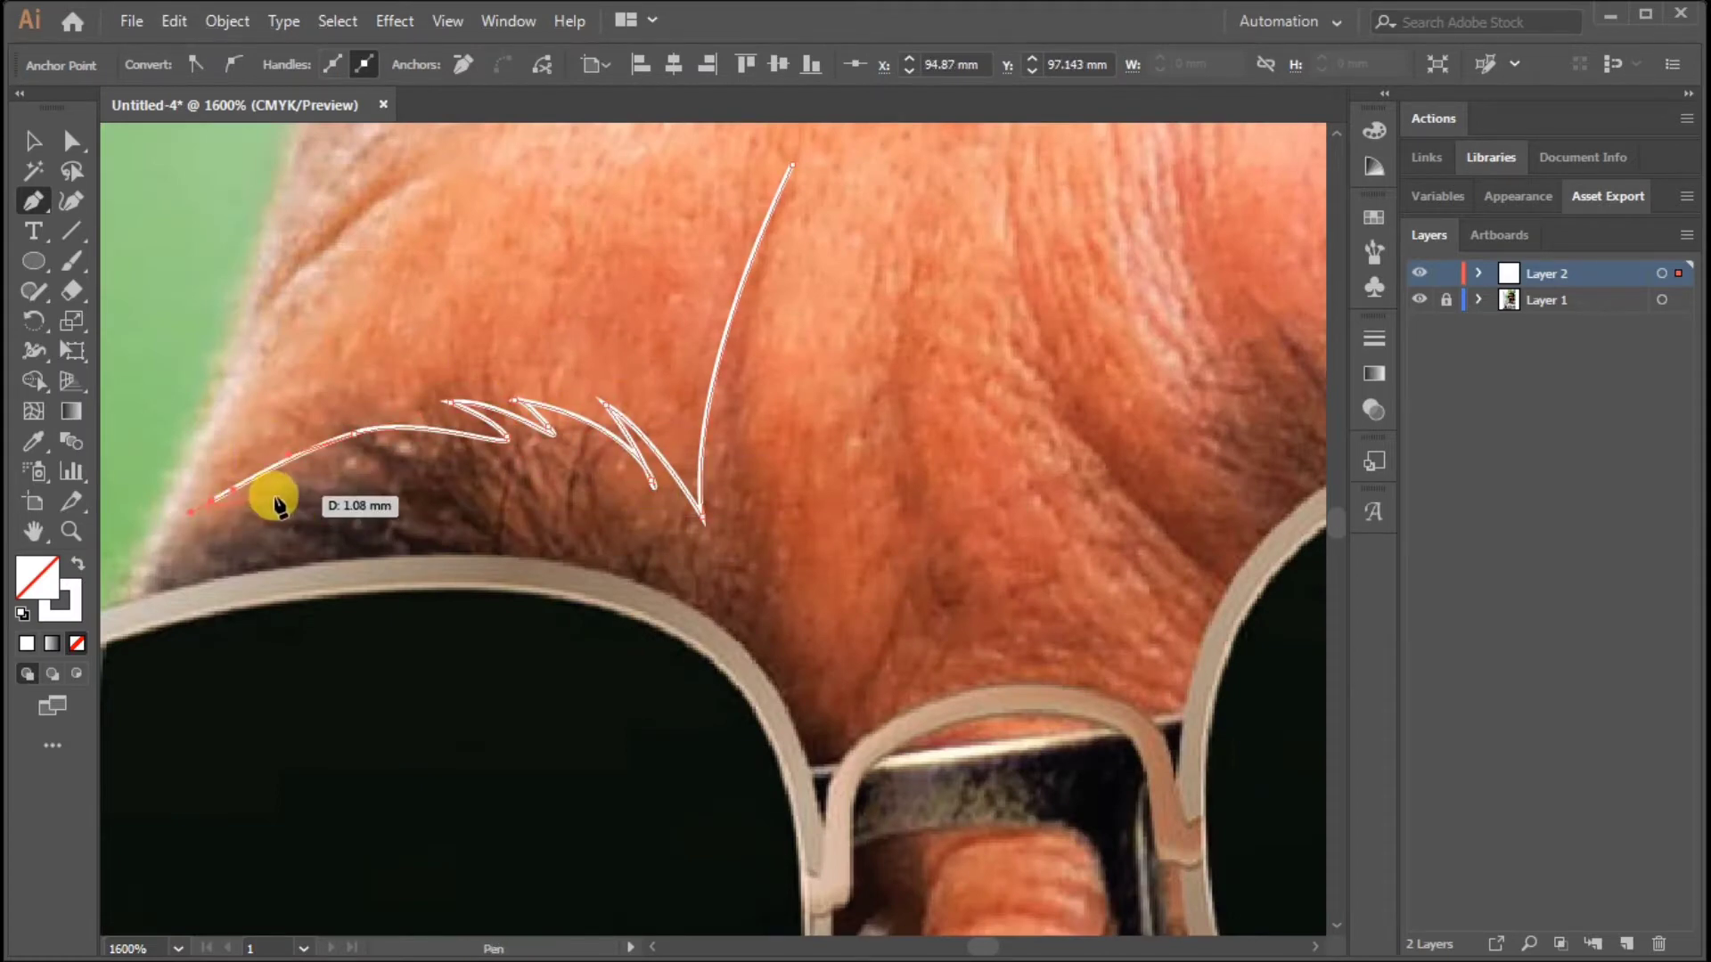
{"action": "left_click", "coordinate": [141, 565]}
{"action": "left_click_drag", "start_coordinate": [136, 605], "coordinate": [666, 566]}
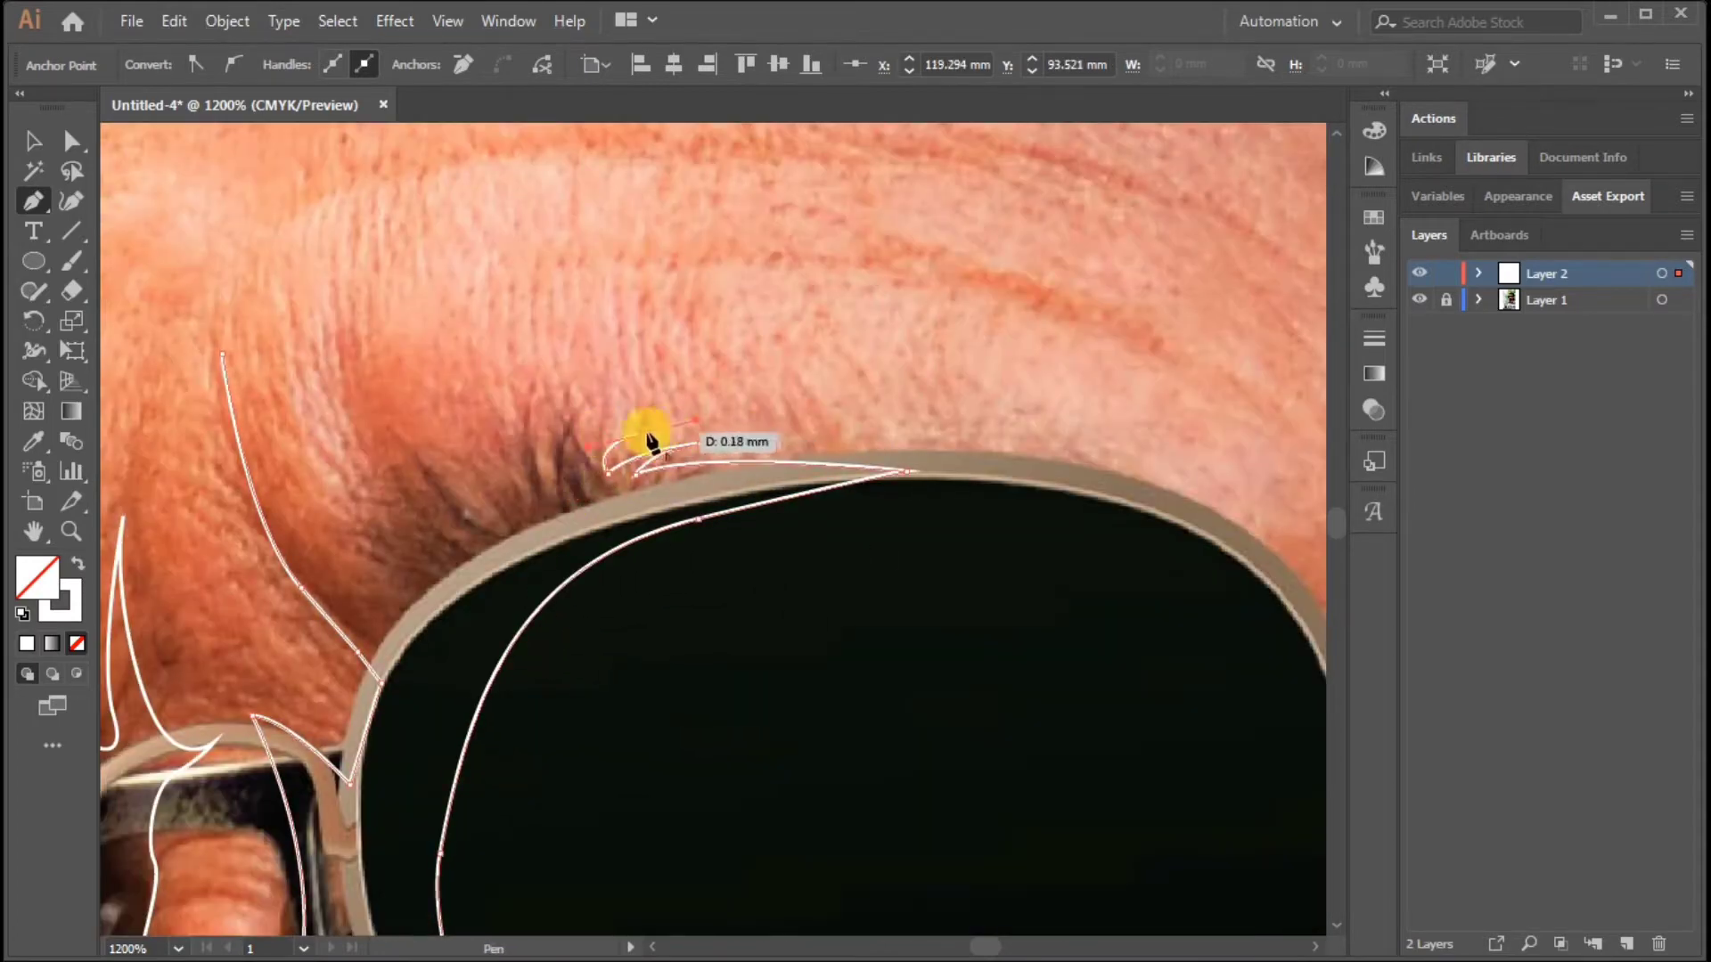
Step: Outline the eyelash spikes along the upper lid, curving down toward the nose
{"action": "left_click_drag", "start_coordinate": [466, 528], "coordinate": [428, 486]}
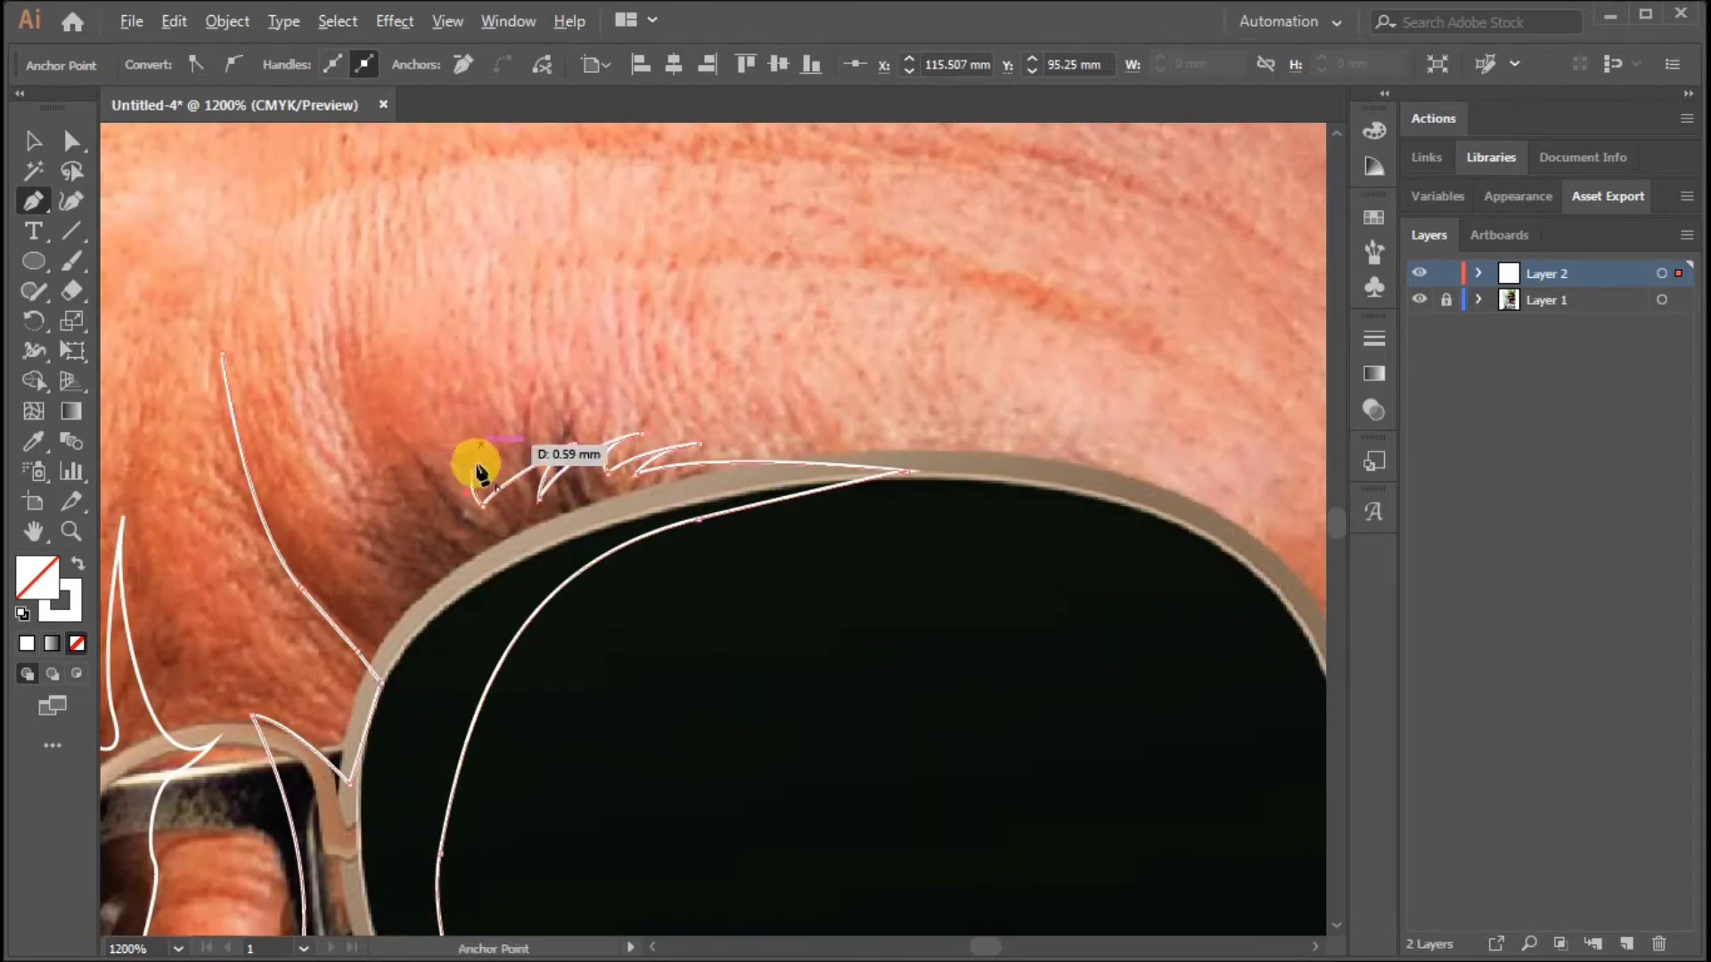
{"action": "left_click", "coordinate": [453, 524]}
{"action": "left_click", "coordinate": [408, 497]}
{"action": "left_click", "coordinate": [432, 546]}
{"action": "left_click_drag", "start_coordinate": [379, 584], "coordinate": [379, 626]}
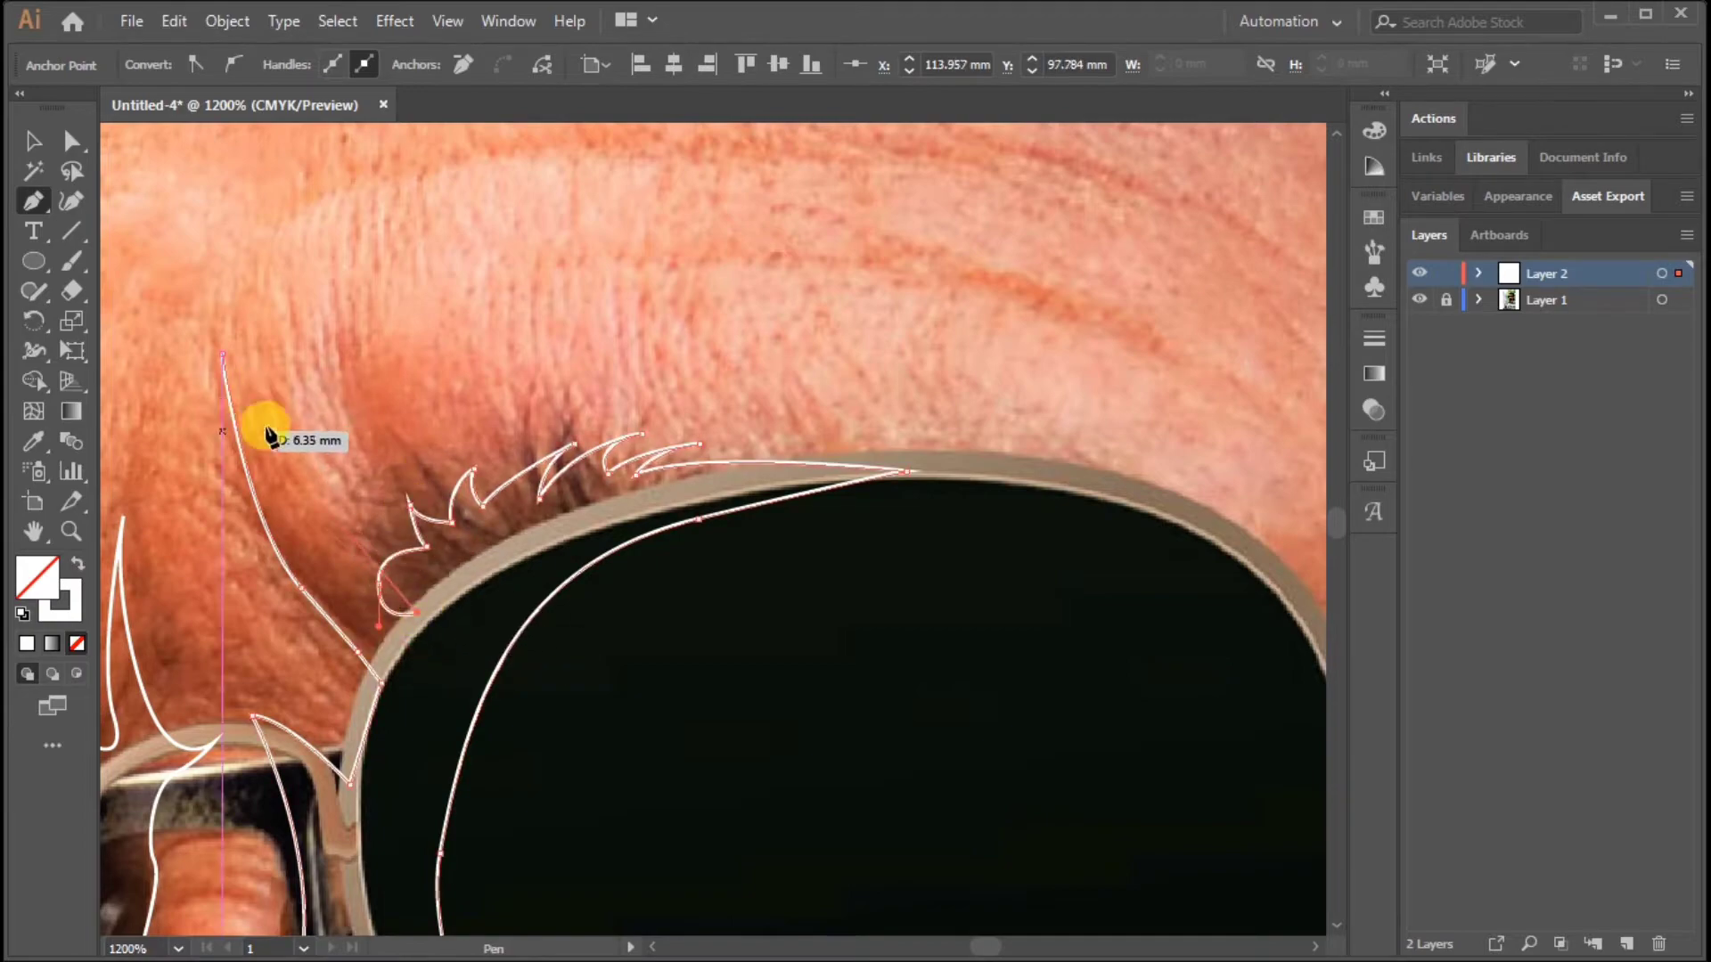
Step: Draw a curved wrinkle stroke beside the sunglasses' temple arm
{"action": "key", "text": "ctrl+minus"}
{"action": "scroll", "coordinate": [986, 686], "scroll_direction": "right", "scroll_amount": 5}
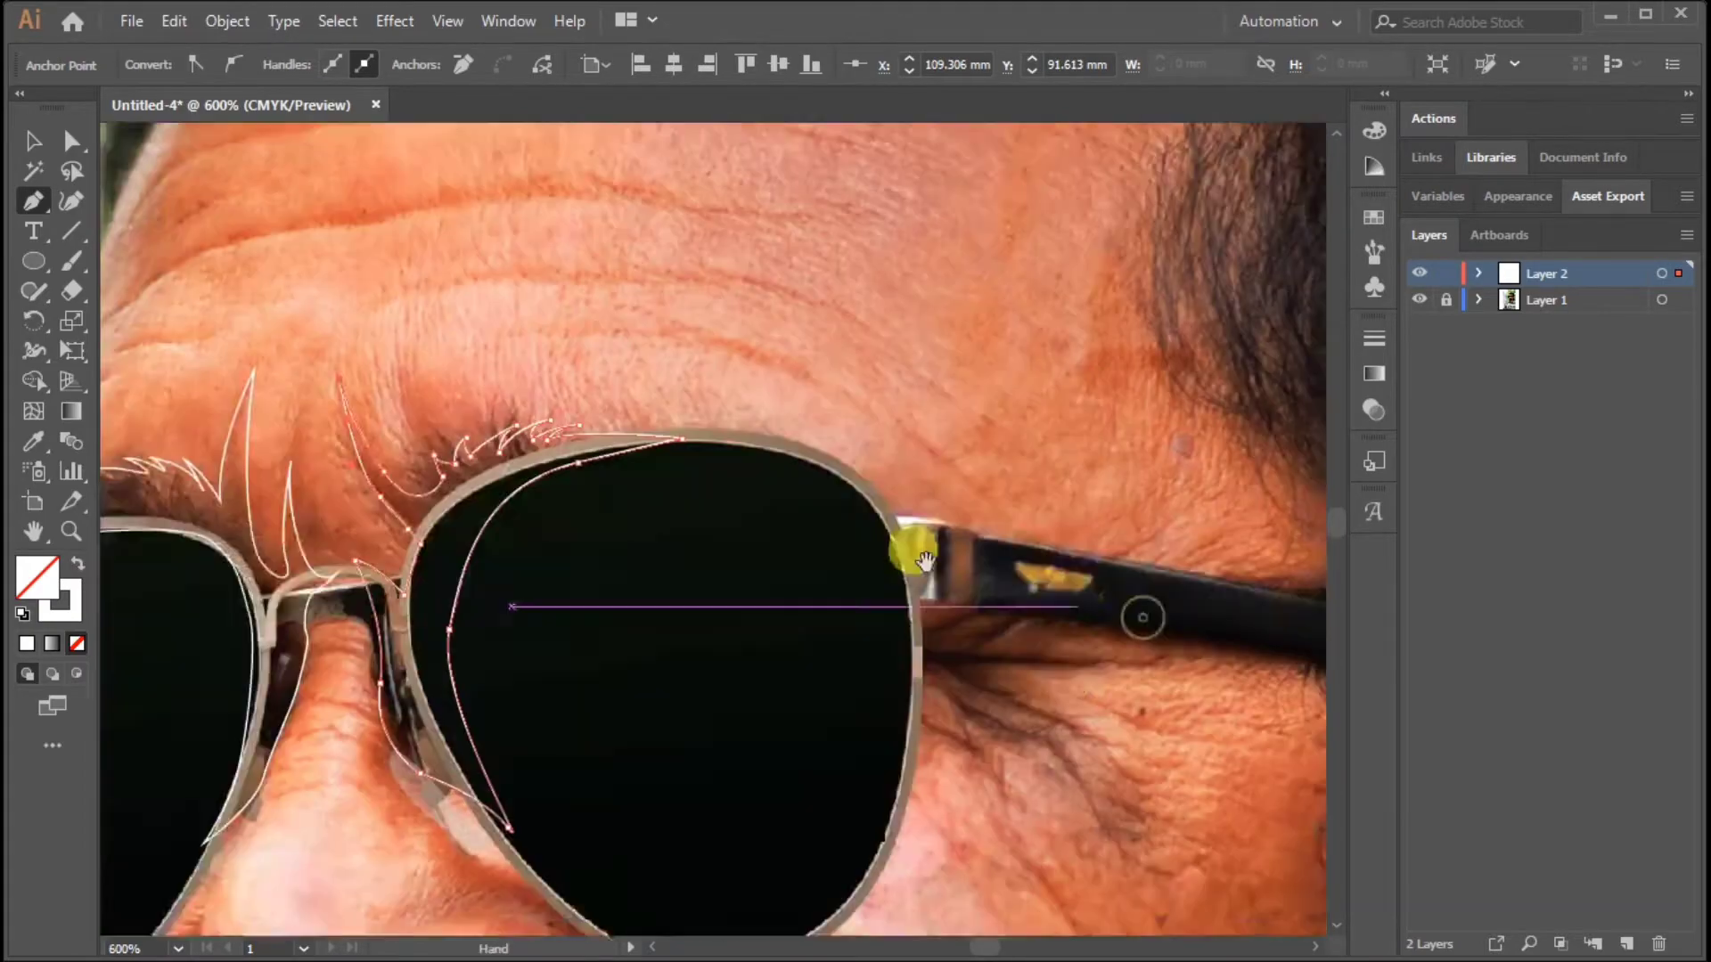
{"action": "key", "text": "ctrl+plus"}
{"action": "left_click", "coordinate": [443, 549]}
{"action": "left_click_drag", "start_coordinate": [638, 567], "coordinate": [716, 551]}
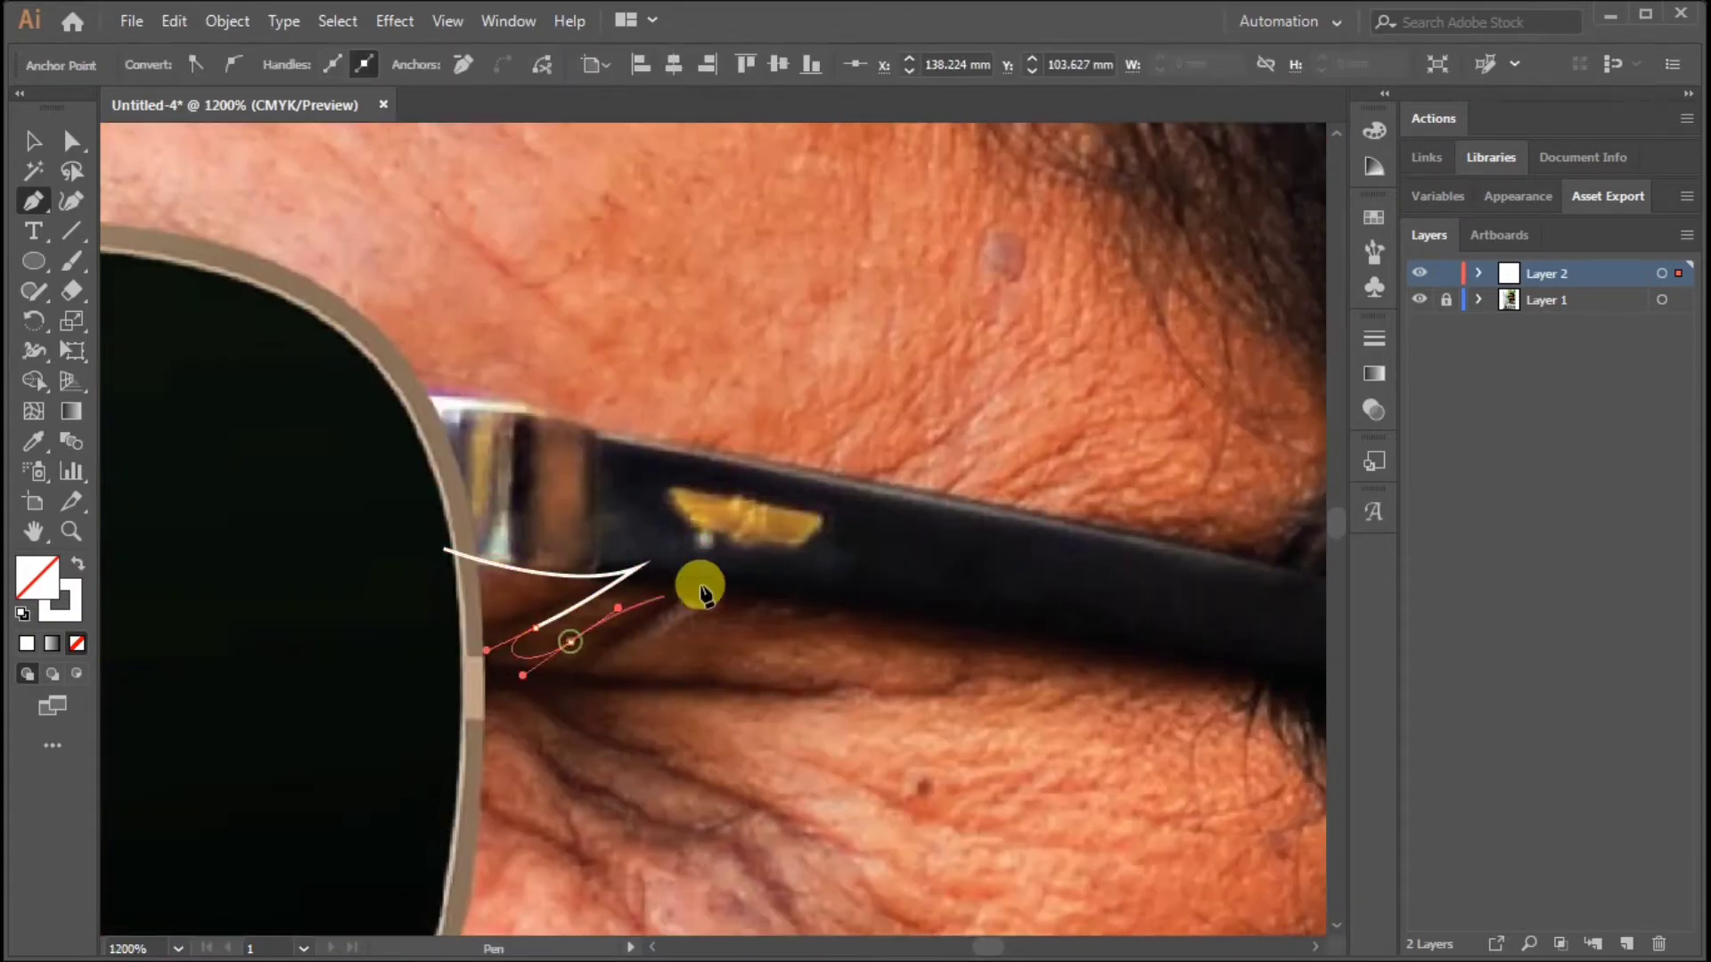
Step: Trace the spiky crow's-feet wrinkle path beside the eye
{"action": "left_click", "coordinate": [1043, 675]}
{"action": "left_click", "coordinate": [565, 696]}
{"action": "left_click_drag", "start_coordinate": [836, 818], "coordinate": [548, 732]}
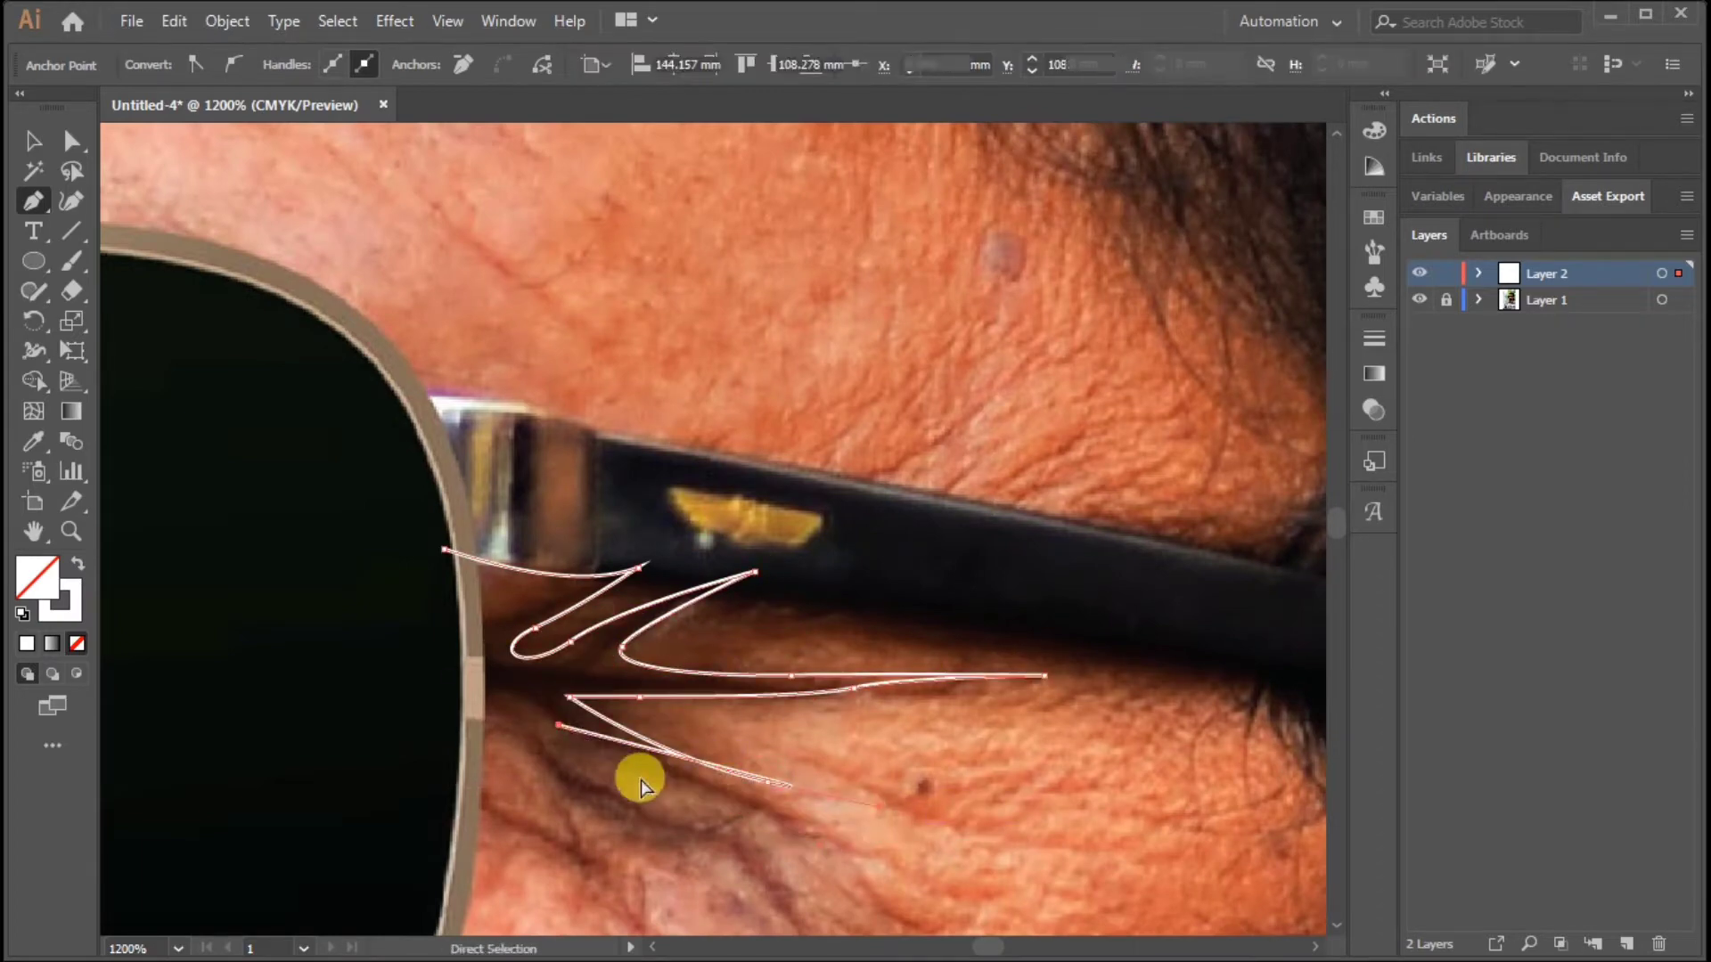
{"action": "left_click", "coordinate": [743, 827]}
{"action": "scroll", "coordinate": [749, 757], "scroll_direction": "down", "scroll_amount": 3}
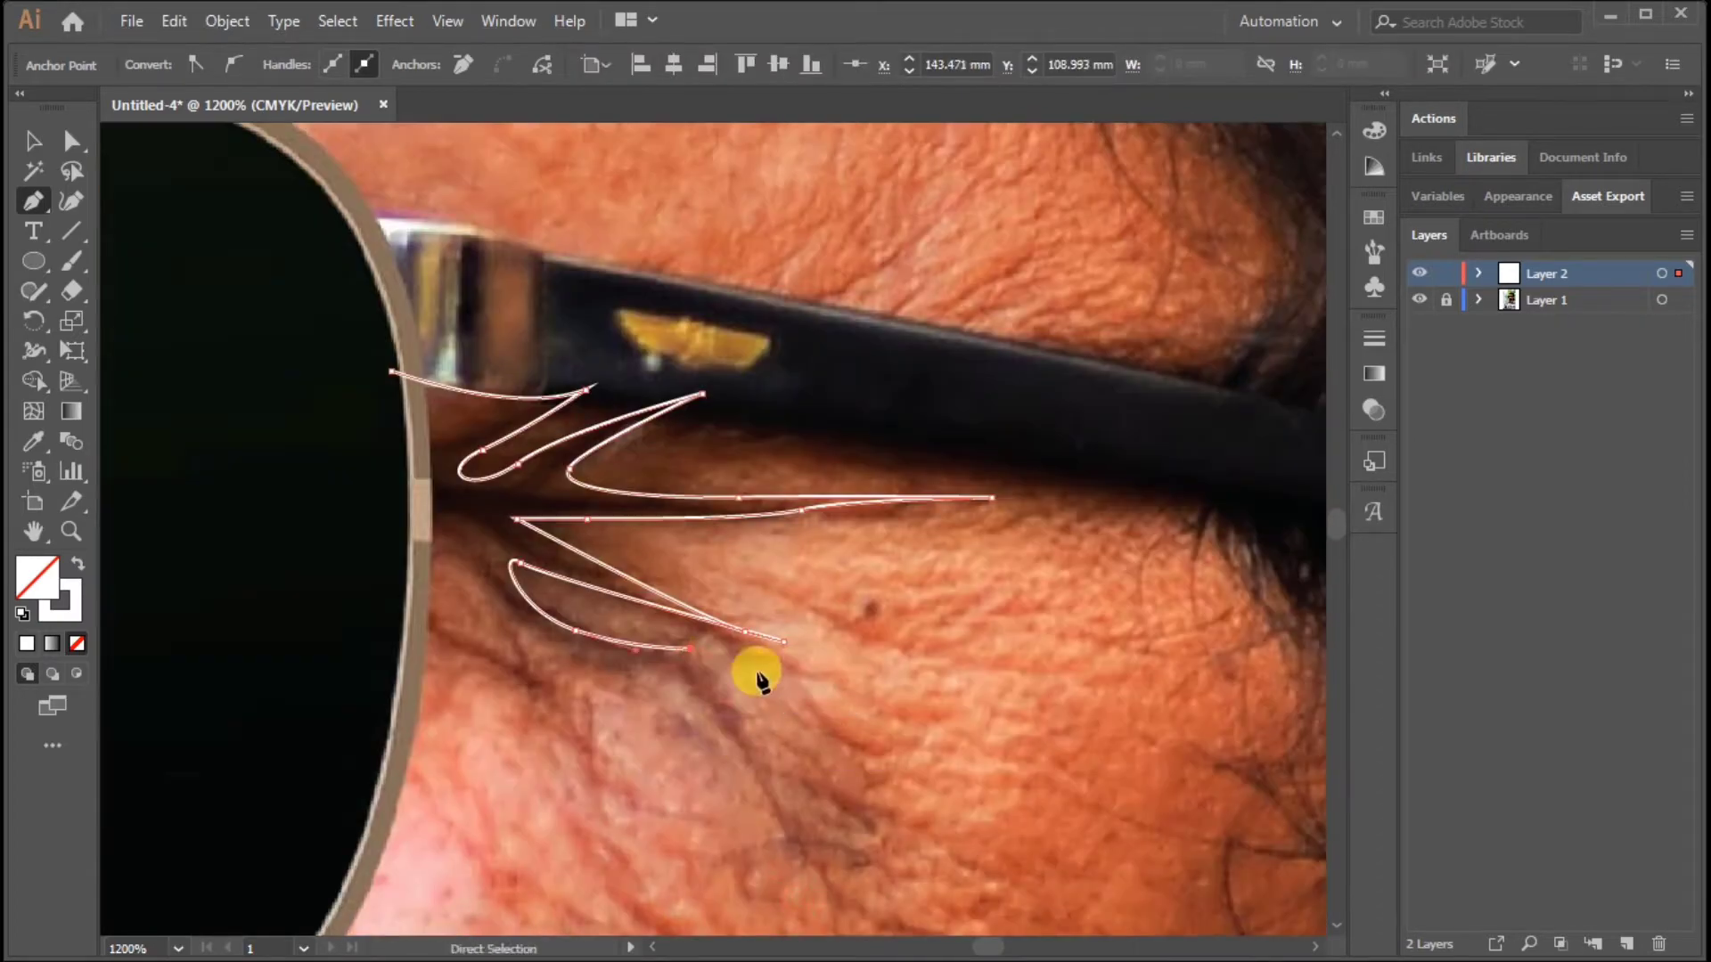
{"action": "left_click", "coordinate": [749, 753]}
{"action": "left_click", "coordinate": [518, 630]}
{"action": "left_click_drag", "start_coordinate": [660, 810], "coordinate": [657, 810]}
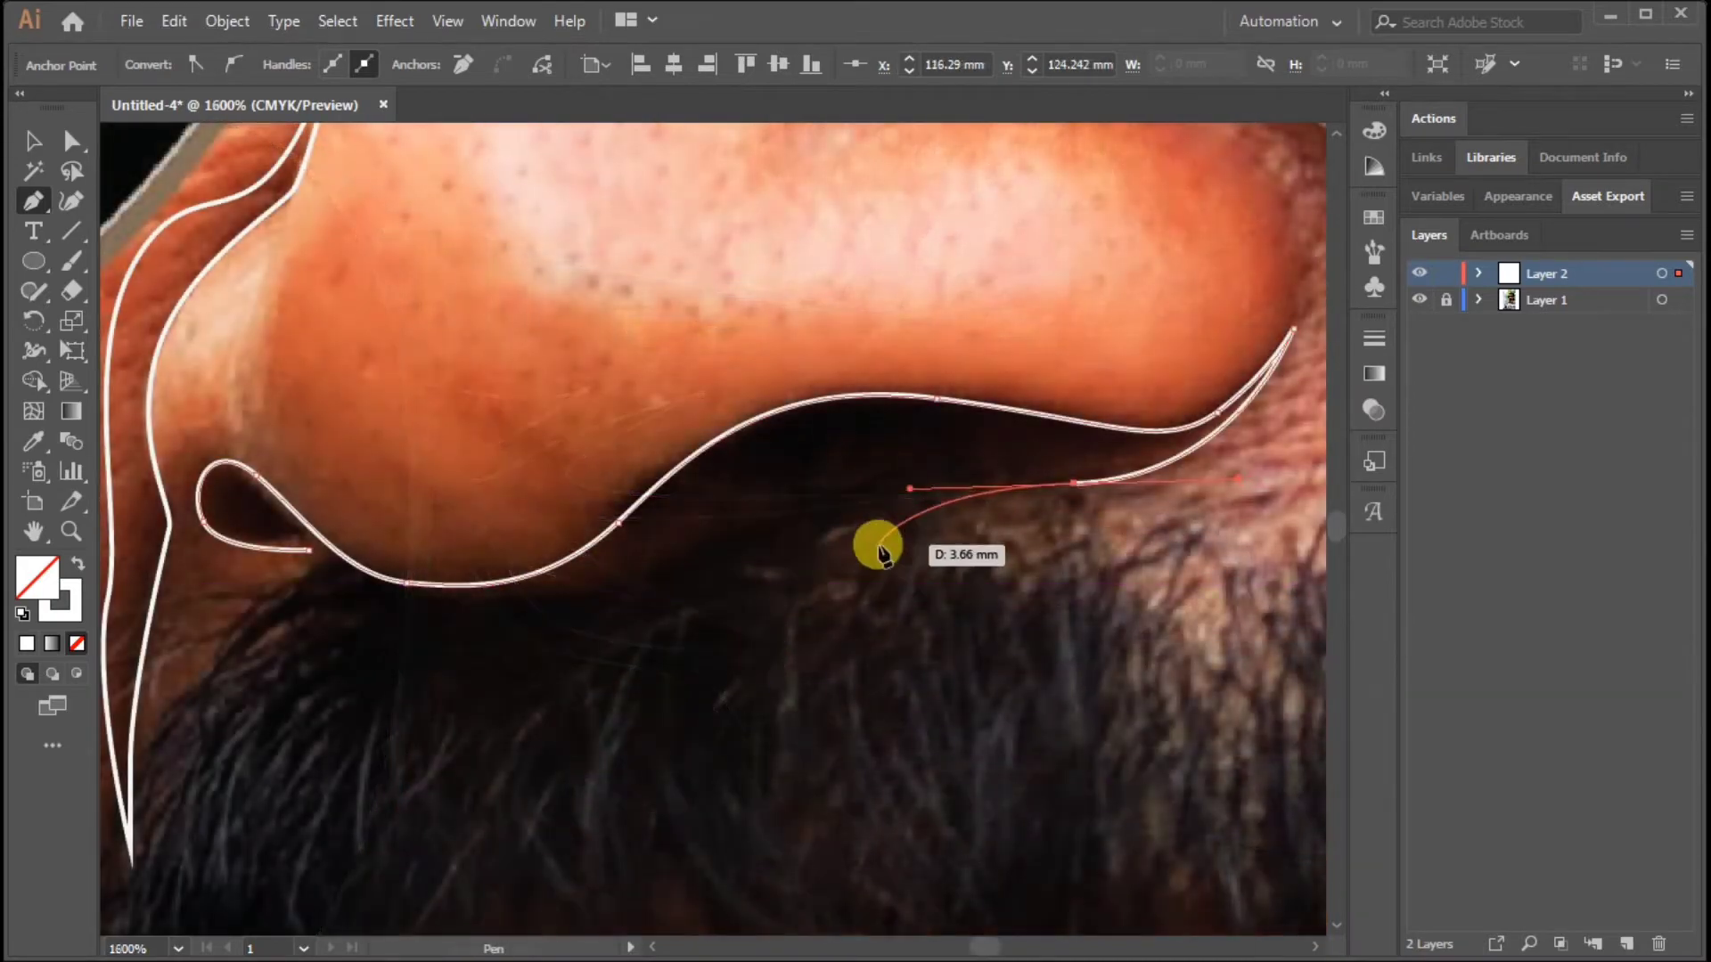
Step: Place zigzag tips along the mustache edge under the nose
{"action": "left_click", "coordinate": [815, 563]}
{"action": "left_click", "coordinate": [963, 540]}
{"action": "left_click", "coordinate": [913, 568]}
{"action": "left_click", "coordinate": [1029, 555]}
{"action": "left_click", "coordinate": [985, 576]}
{"action": "left_click", "coordinate": [1087, 570]}
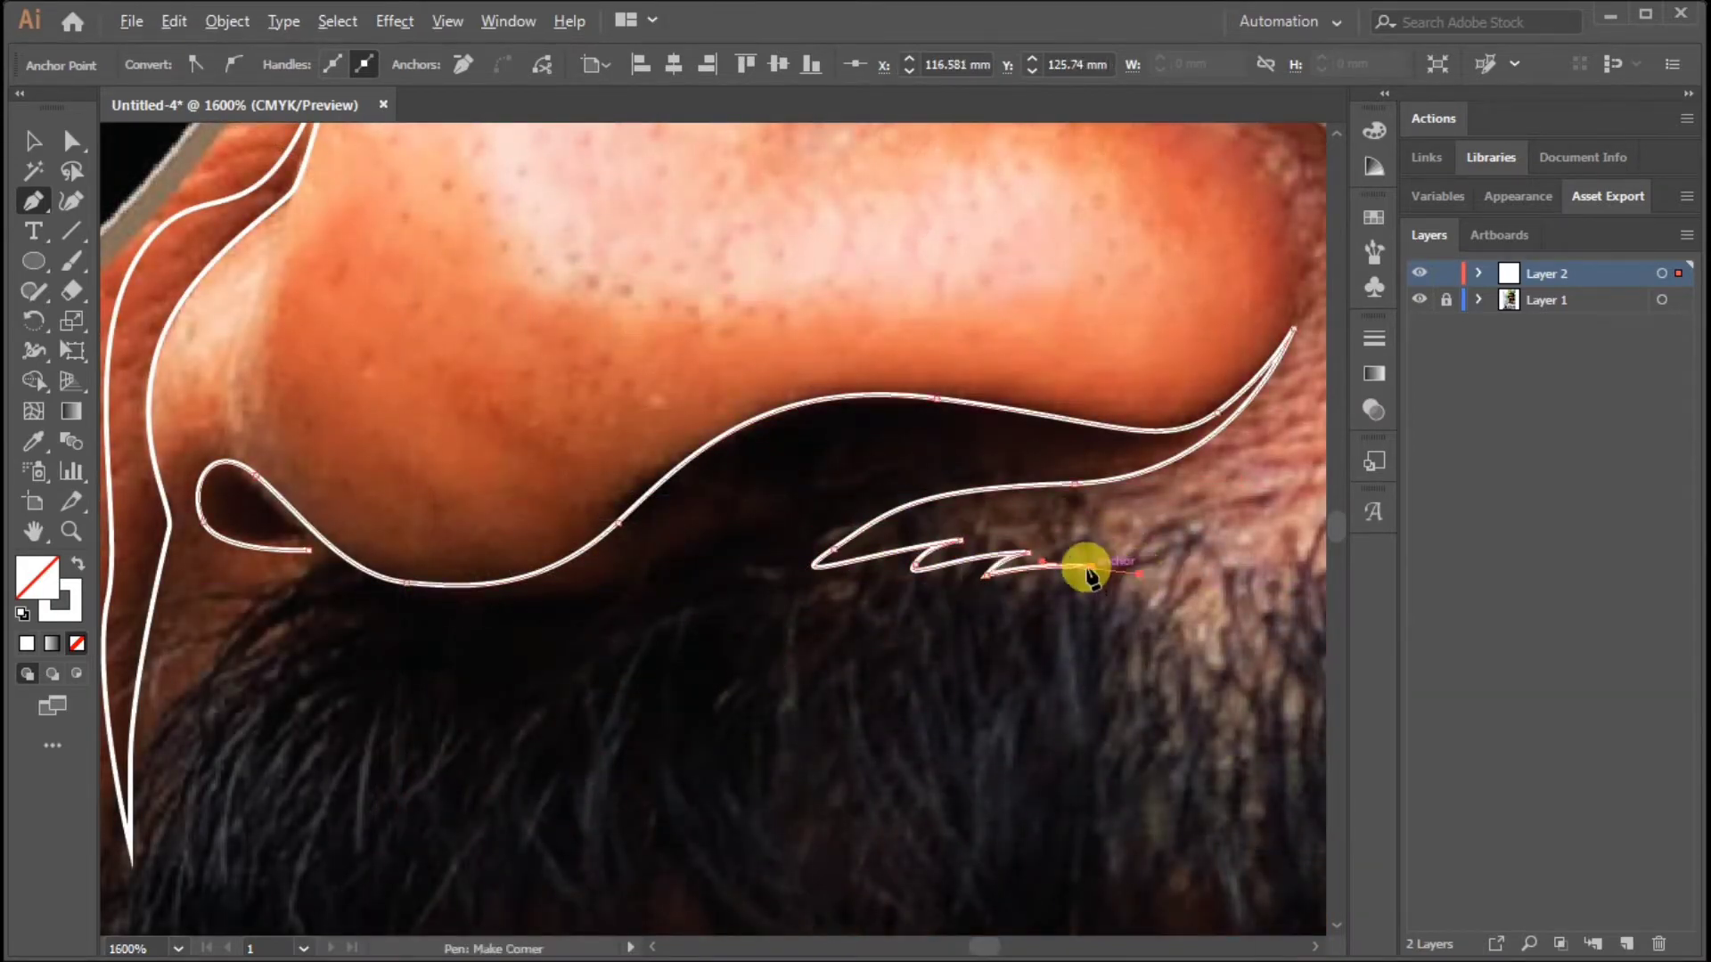
{"action": "left_click_drag", "start_coordinate": [1088, 575], "coordinate": [765, 543]}
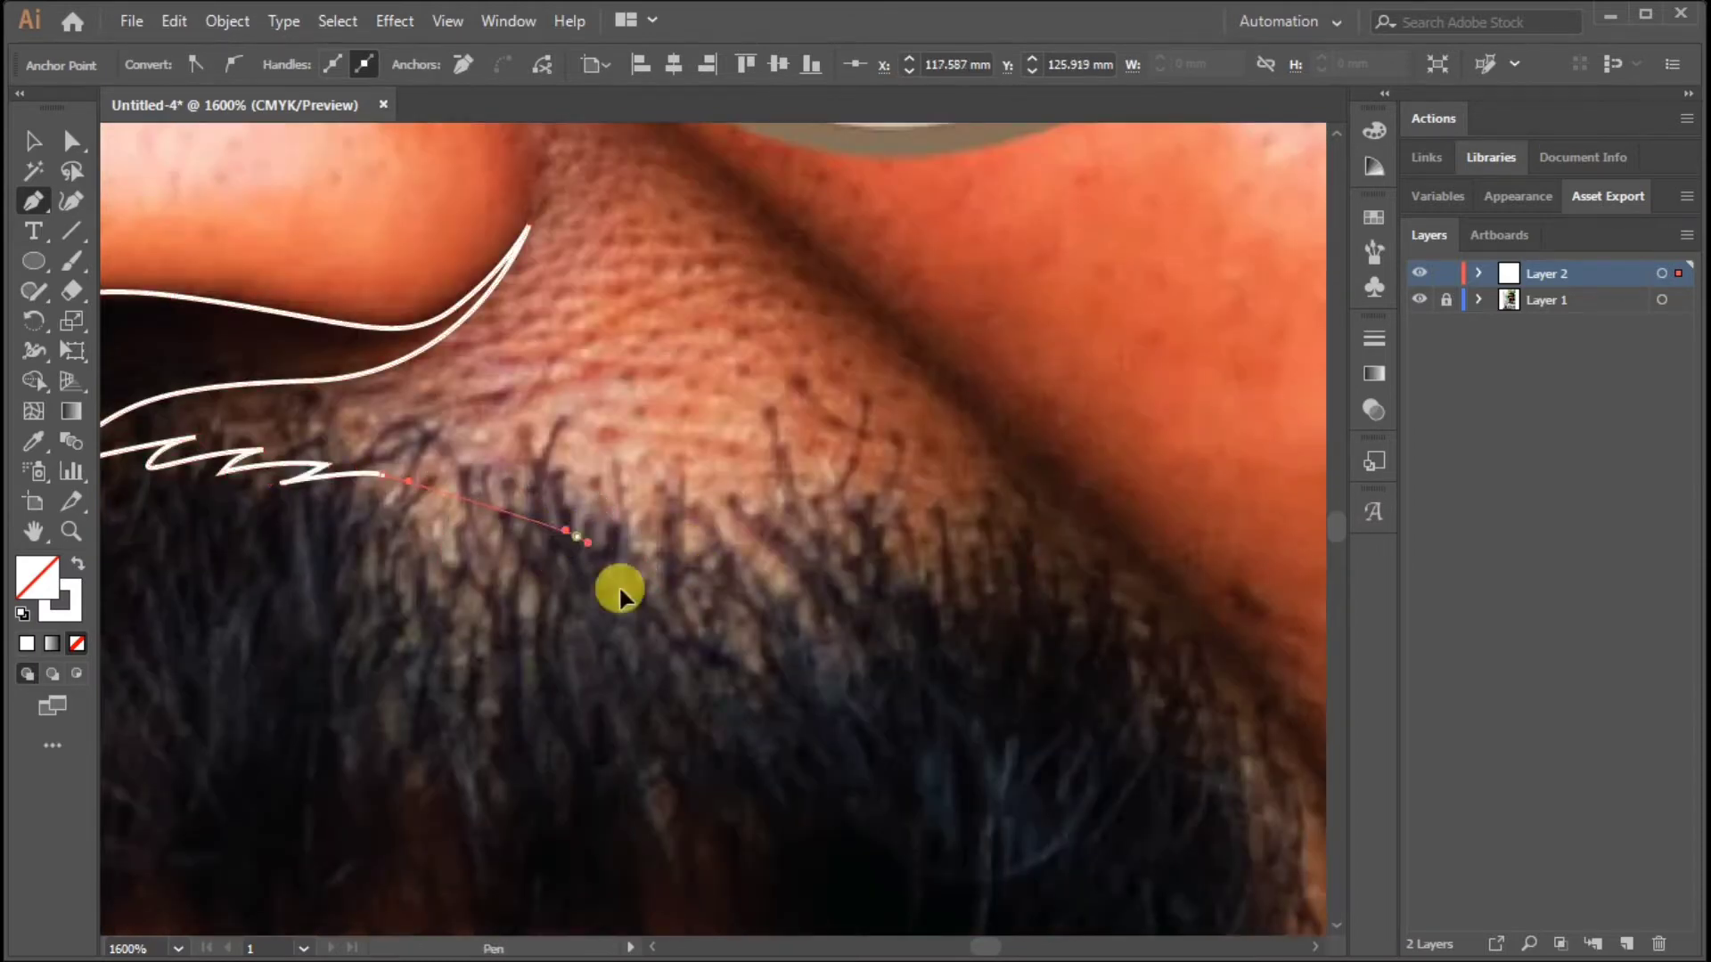
Step: Extend the mustache zigzag with curved points and a sharp spike
{"action": "left_click_drag", "start_coordinate": [577, 536], "coordinate": [571, 508]}
{"action": "left_click_drag", "start_coordinate": [842, 606], "coordinate": [813, 558]}
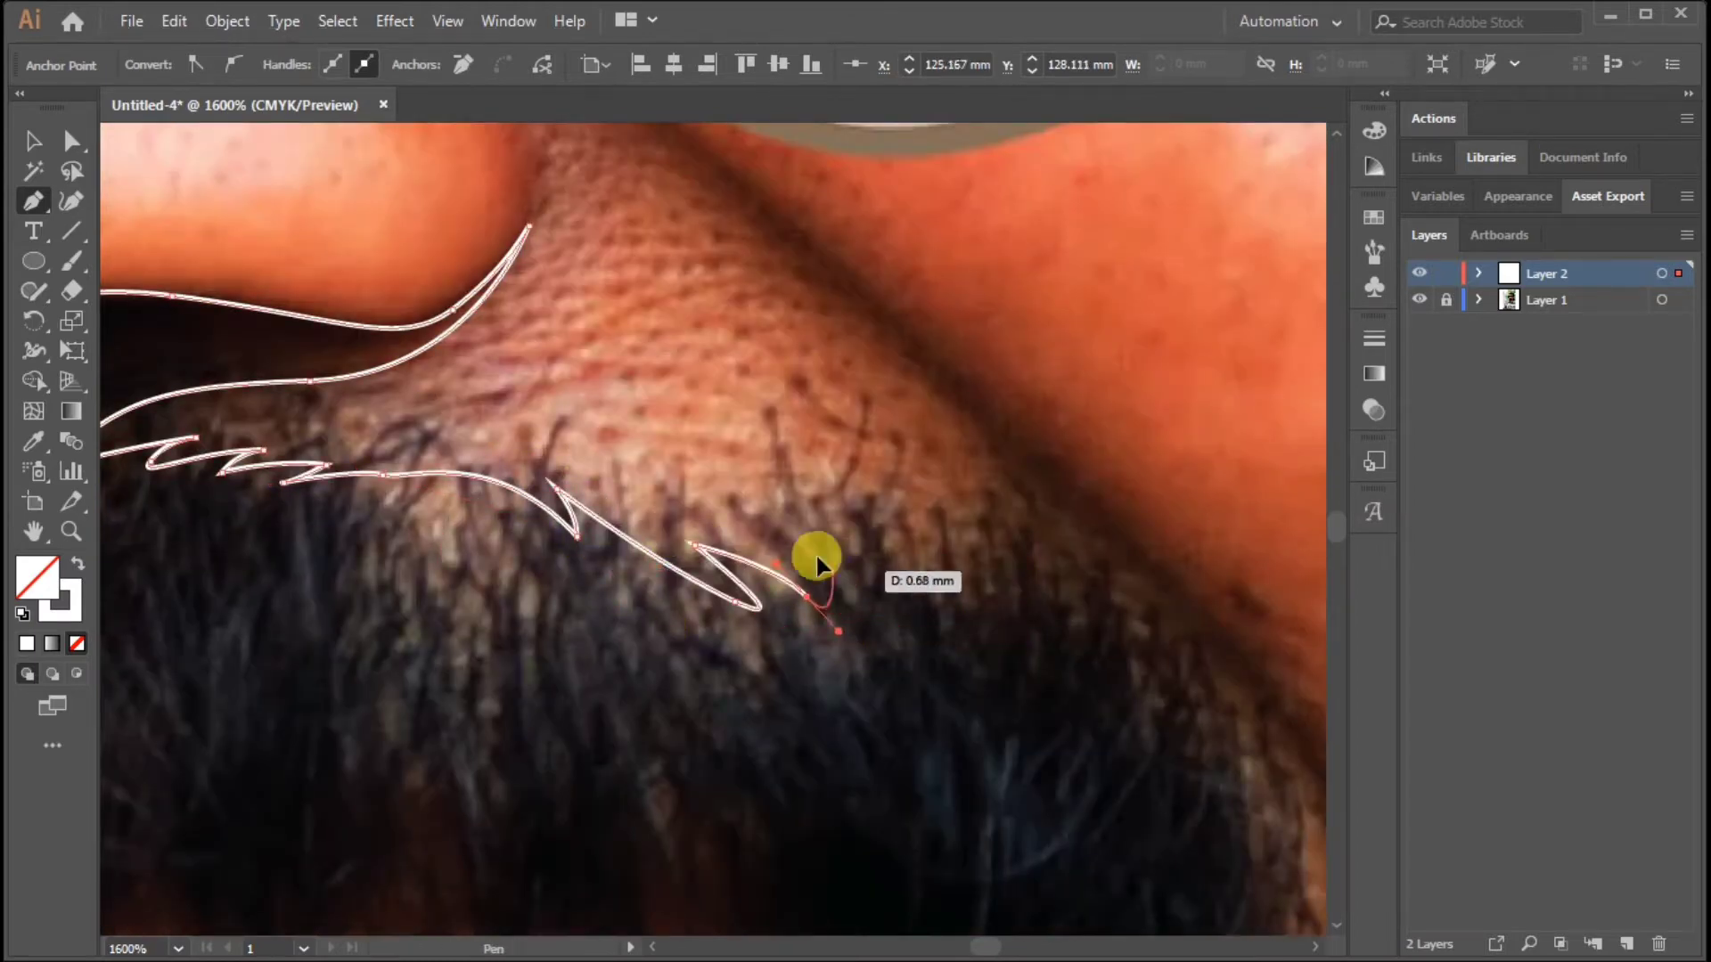
{"action": "left_click_drag", "start_coordinate": [927, 628], "coordinate": [977, 668]}
{"action": "left_click_drag", "start_coordinate": [930, 582], "coordinate": [851, 534]}
{"action": "left_click_drag", "start_coordinate": [1081, 698], "coordinate": [886, 463]}
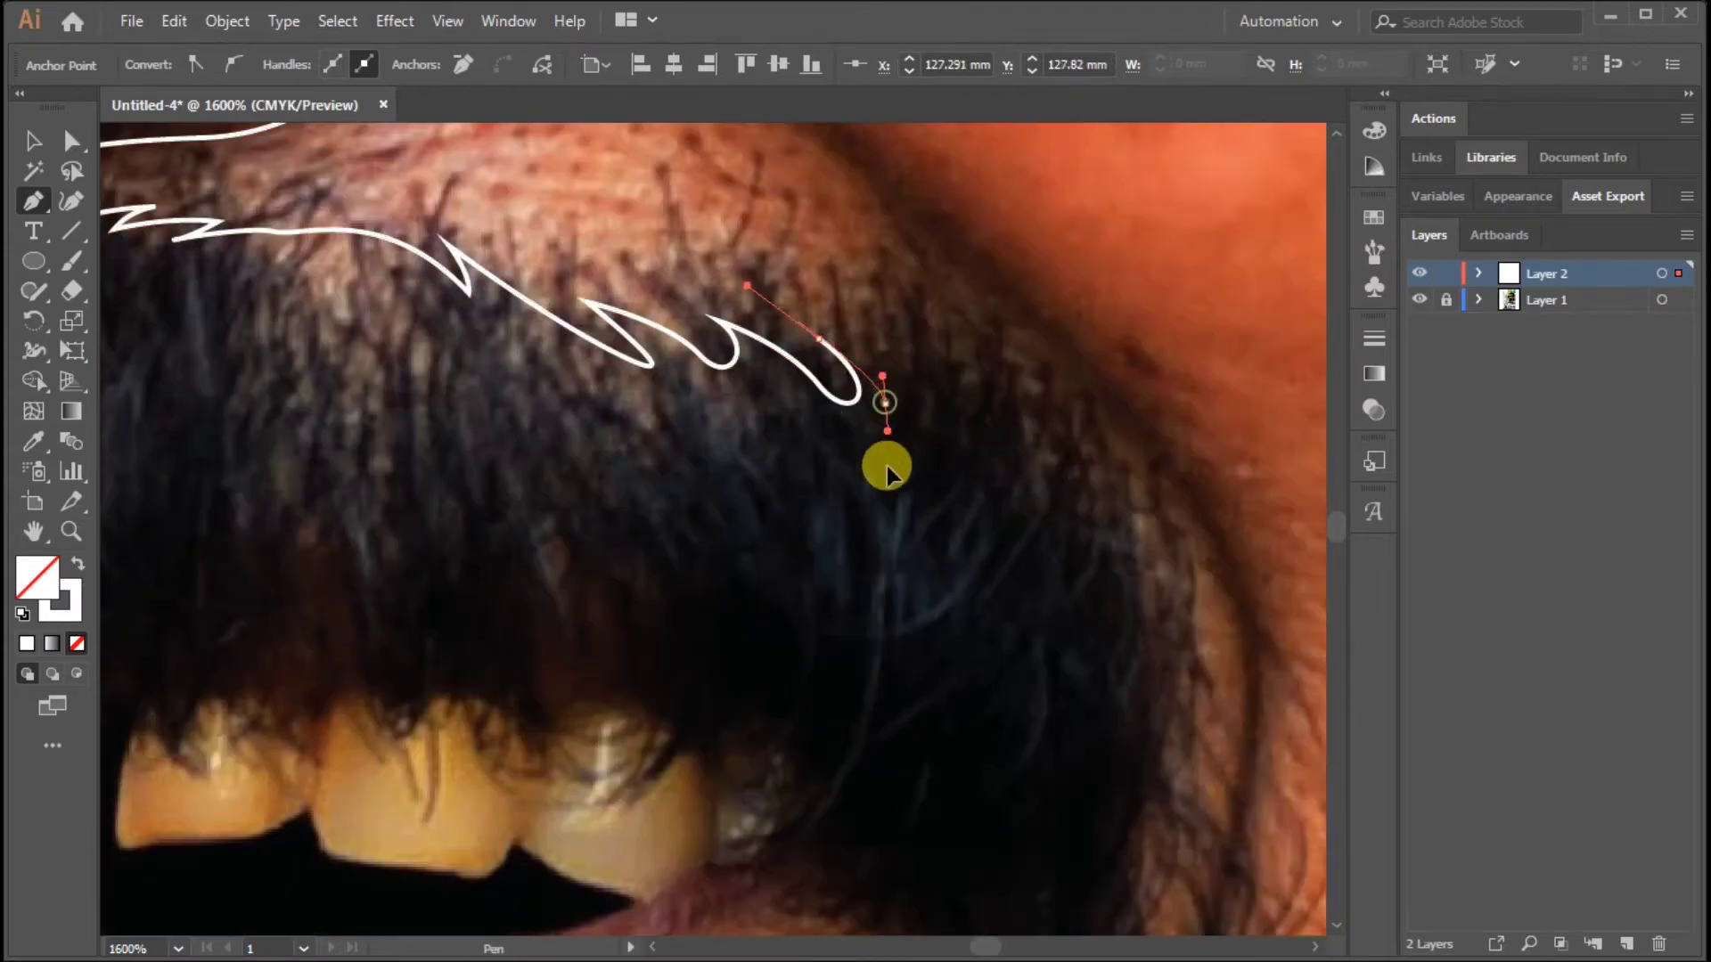
{"action": "left_click_drag", "start_coordinate": [887, 403], "coordinate": [916, 389]}
{"action": "left_click", "coordinate": [978, 337]}
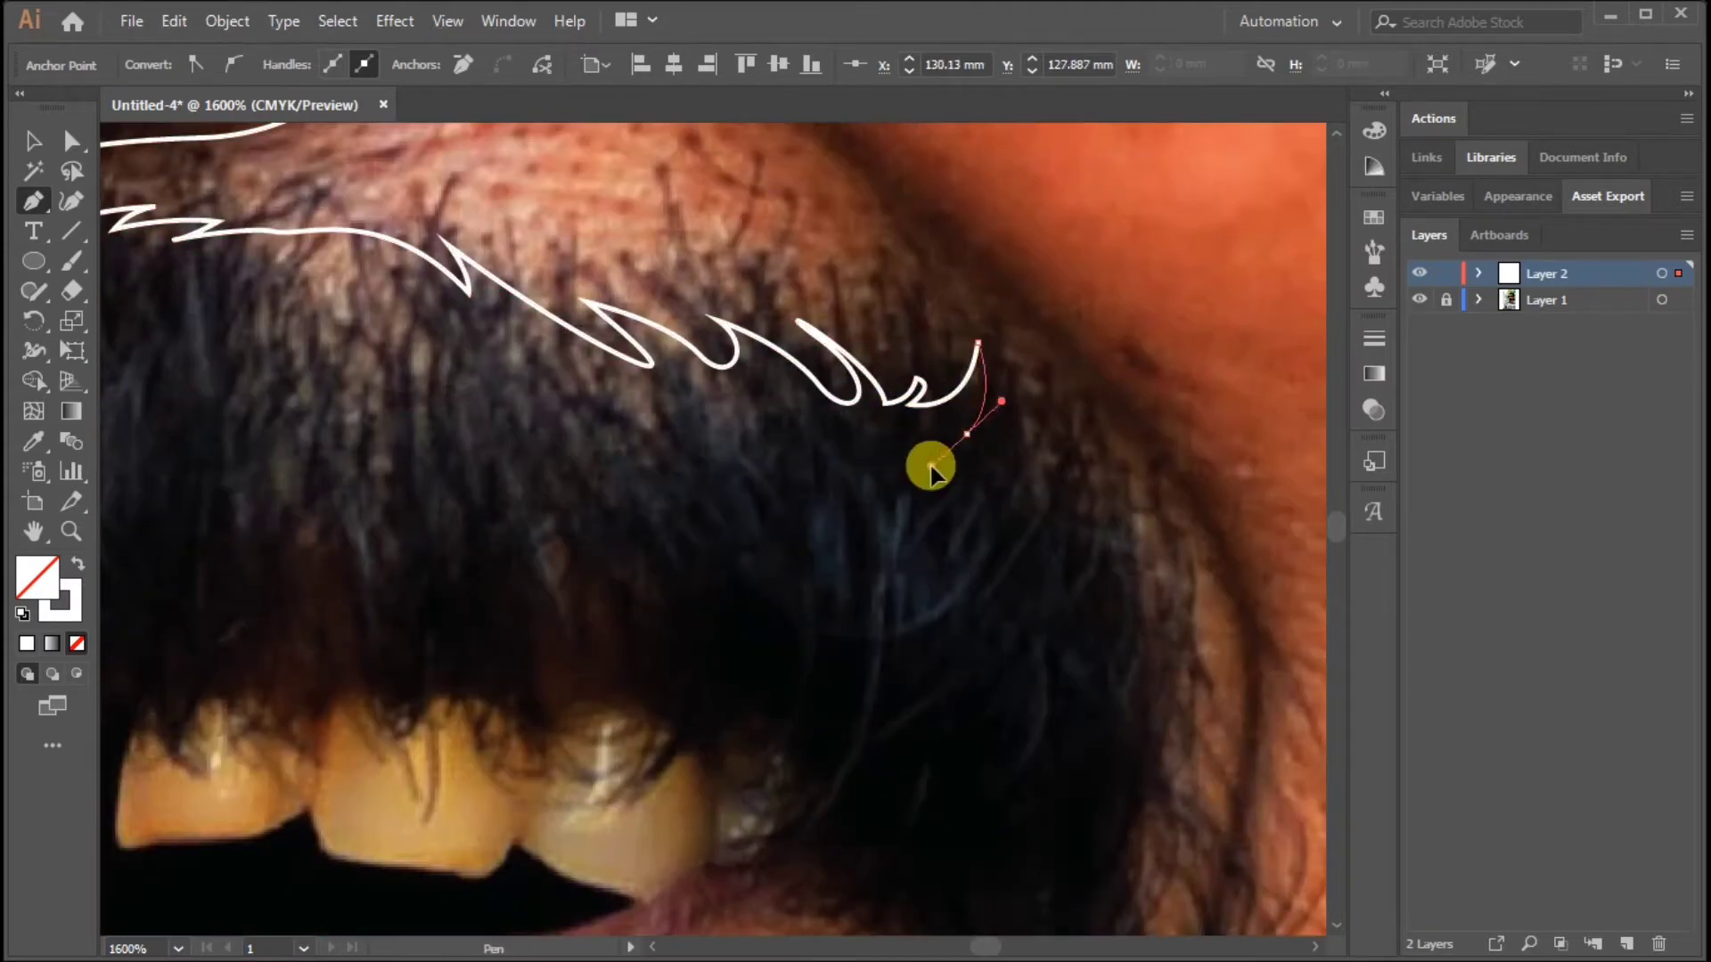
{"action": "left_click", "coordinate": [966, 434]}
{"action": "mouse_move", "coordinate": [1054, 431]}
{"action": "left_mouse_down"}
{"action": "mouse_move", "coordinate": [1074, 418]}
{"action": "mouse_move", "coordinate": [954, 500]}
{"action": "left_mouse_up"}
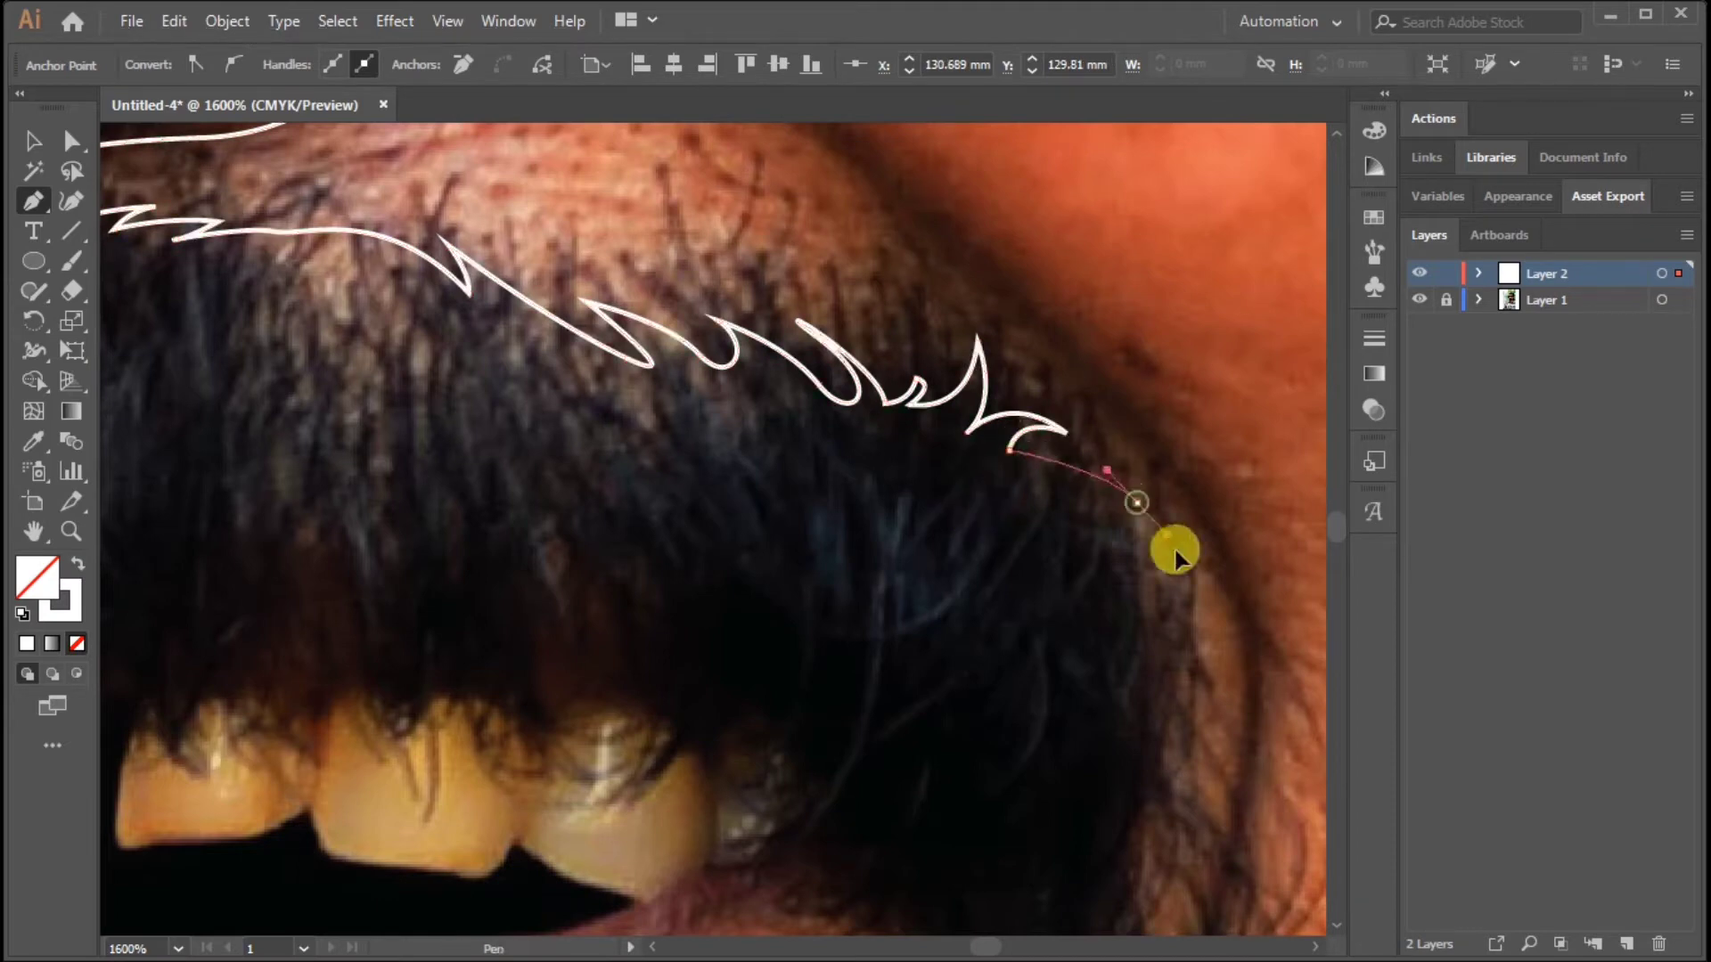
{"action": "left_click_drag", "start_coordinate": [1139, 503], "coordinate": [1173, 554]}
Step: Continue the jagged outline down the mustache side toward the mouth
{"action": "left_click_drag", "start_coordinate": [1042, 466], "coordinate": [823, 303]}
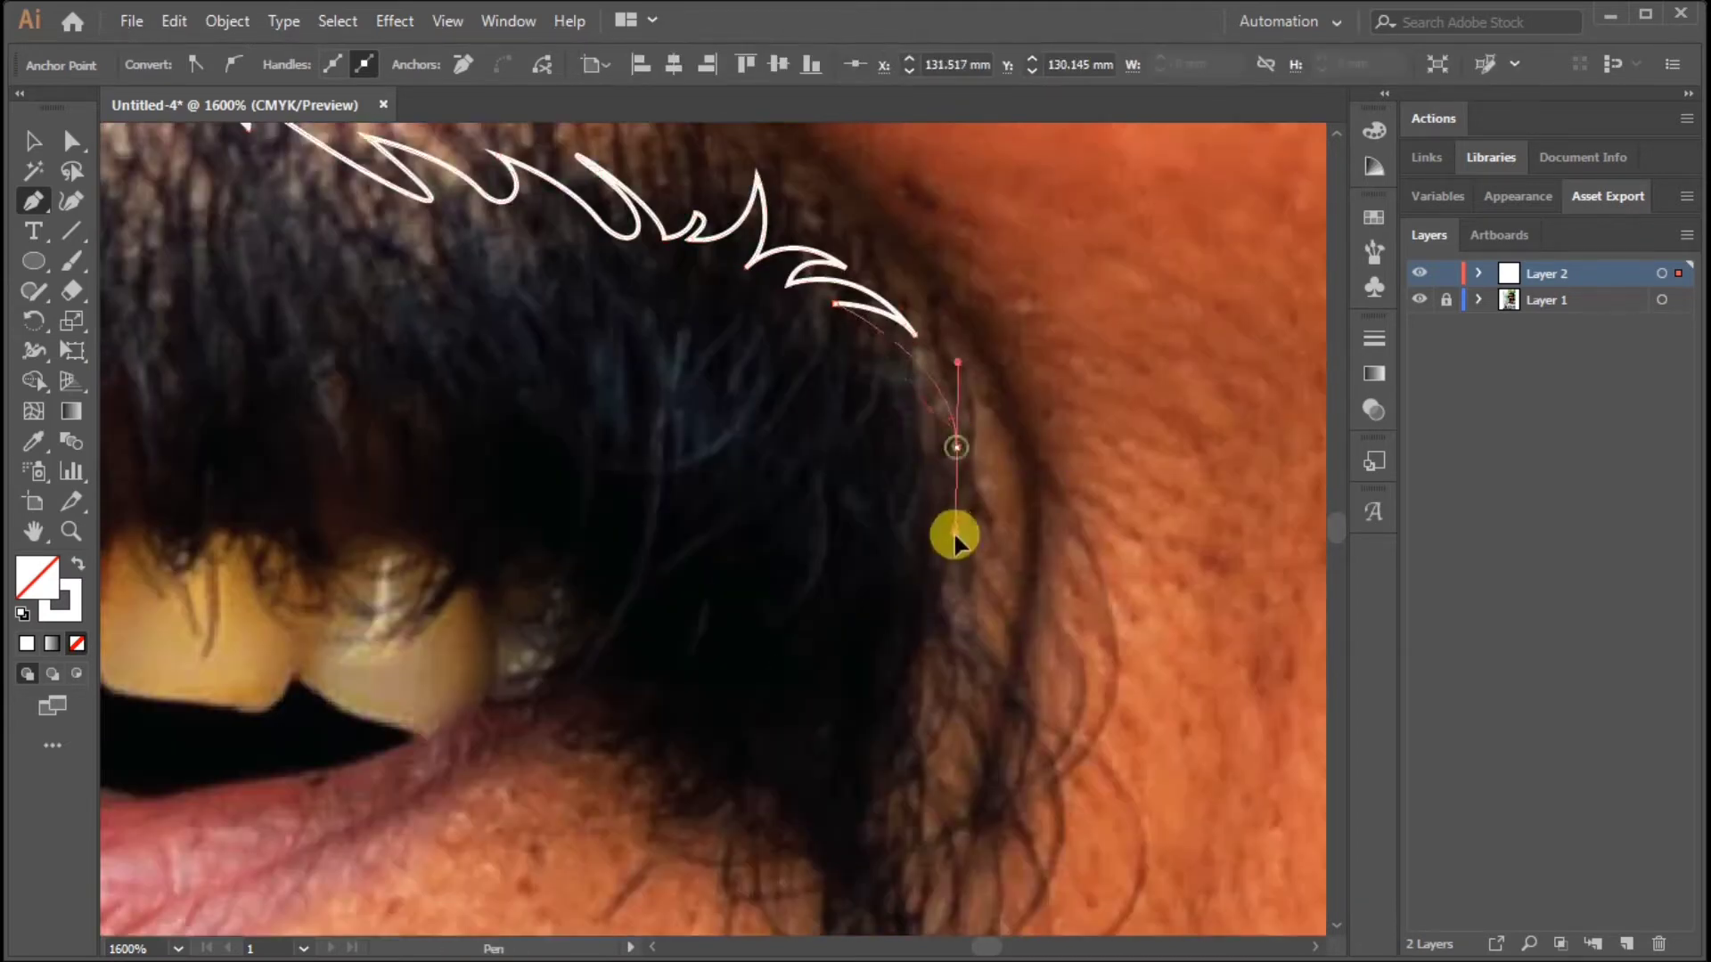
{"action": "left_click", "coordinate": [907, 374]}
{"action": "left_click", "coordinate": [958, 450]}
{"action": "left_click_drag", "start_coordinate": [946, 562], "coordinate": [922, 657]}
{"action": "scroll", "coordinate": [916, 591], "scroll_direction": "down", "scroll_amount": 5}
{"action": "left_click_drag", "start_coordinate": [877, 359], "coordinate": [813, 466]}
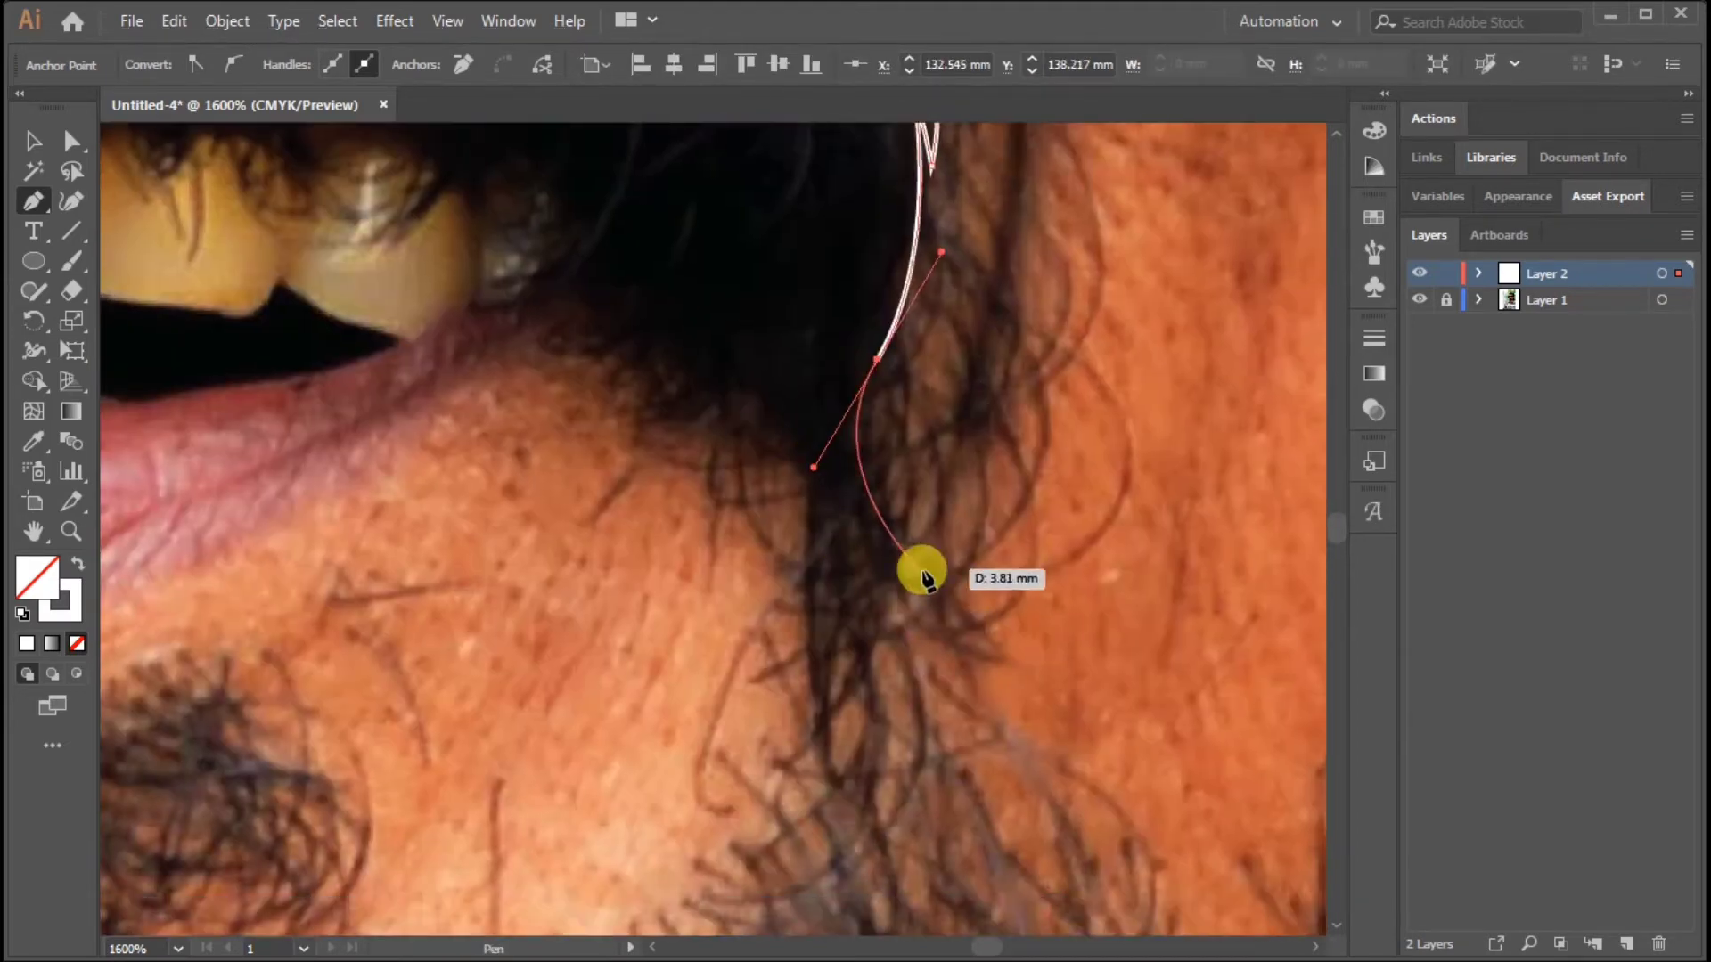
{"action": "left_click_drag", "start_coordinate": [909, 653], "coordinate": [937, 718]}
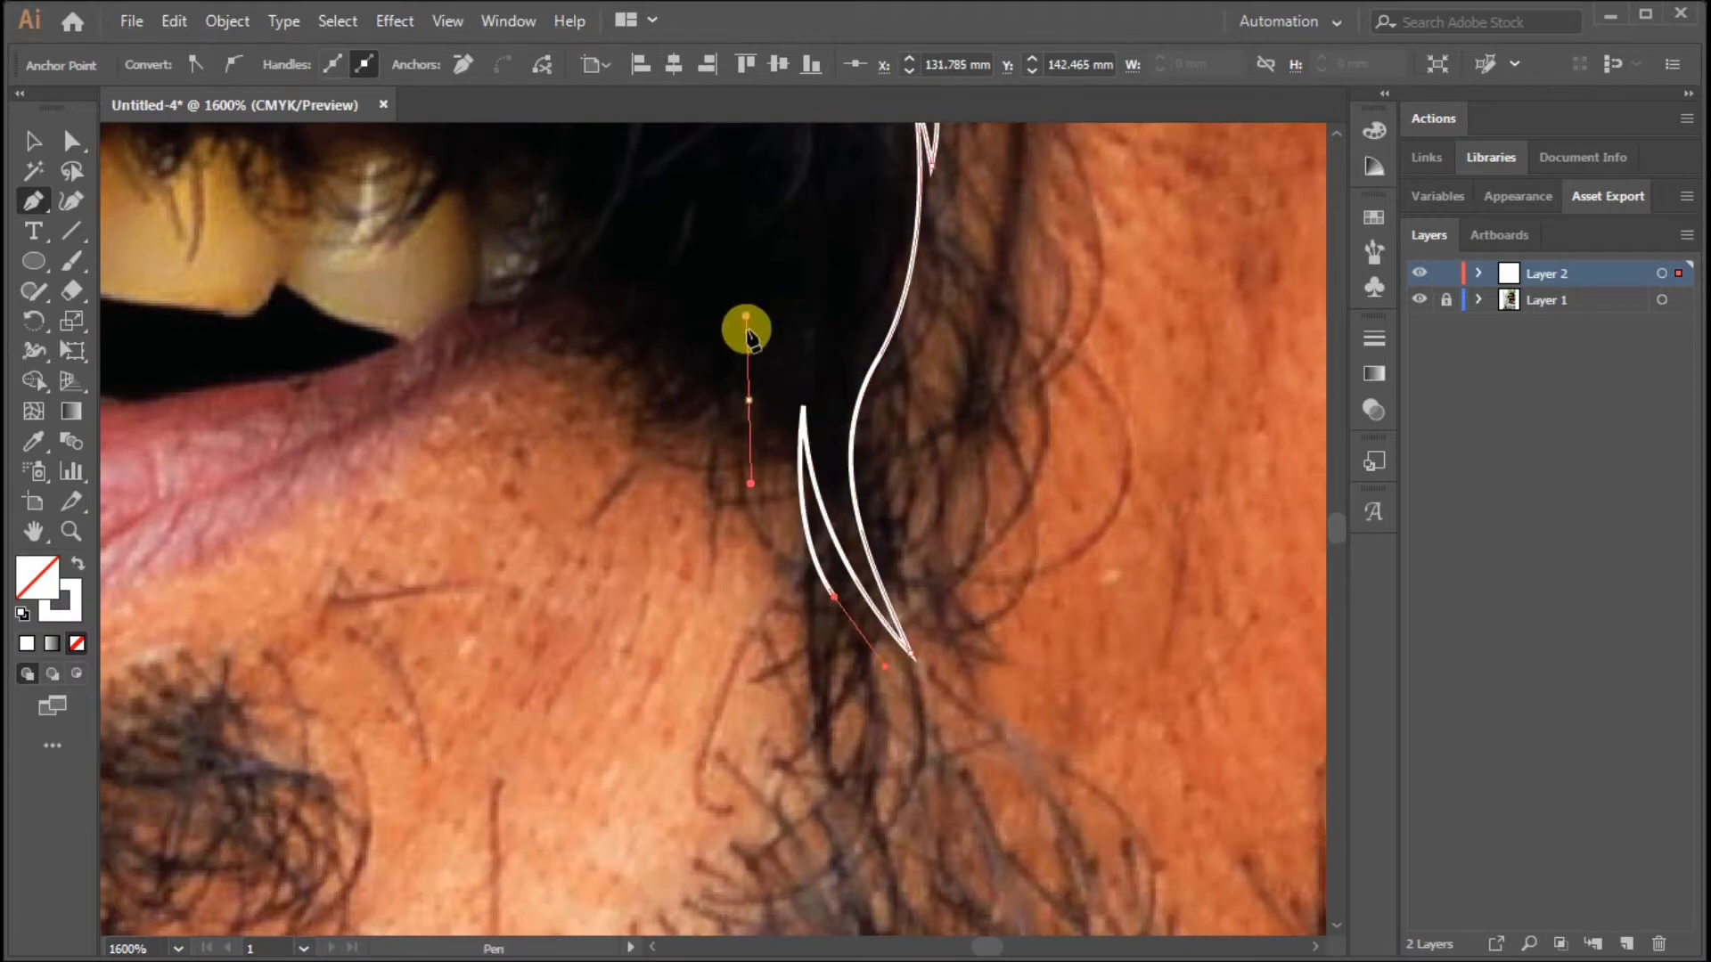
{"action": "left_click_drag", "start_coordinate": [746, 316], "coordinate": [757, 336]}
{"action": "scroll", "coordinate": [756, 446], "scroll_direction": "up", "scroll_amount": 4}
{"action": "left_click", "coordinate": [742, 548]}
{"action": "left_click_drag", "start_coordinate": [768, 634], "coordinate": [707, 521]}
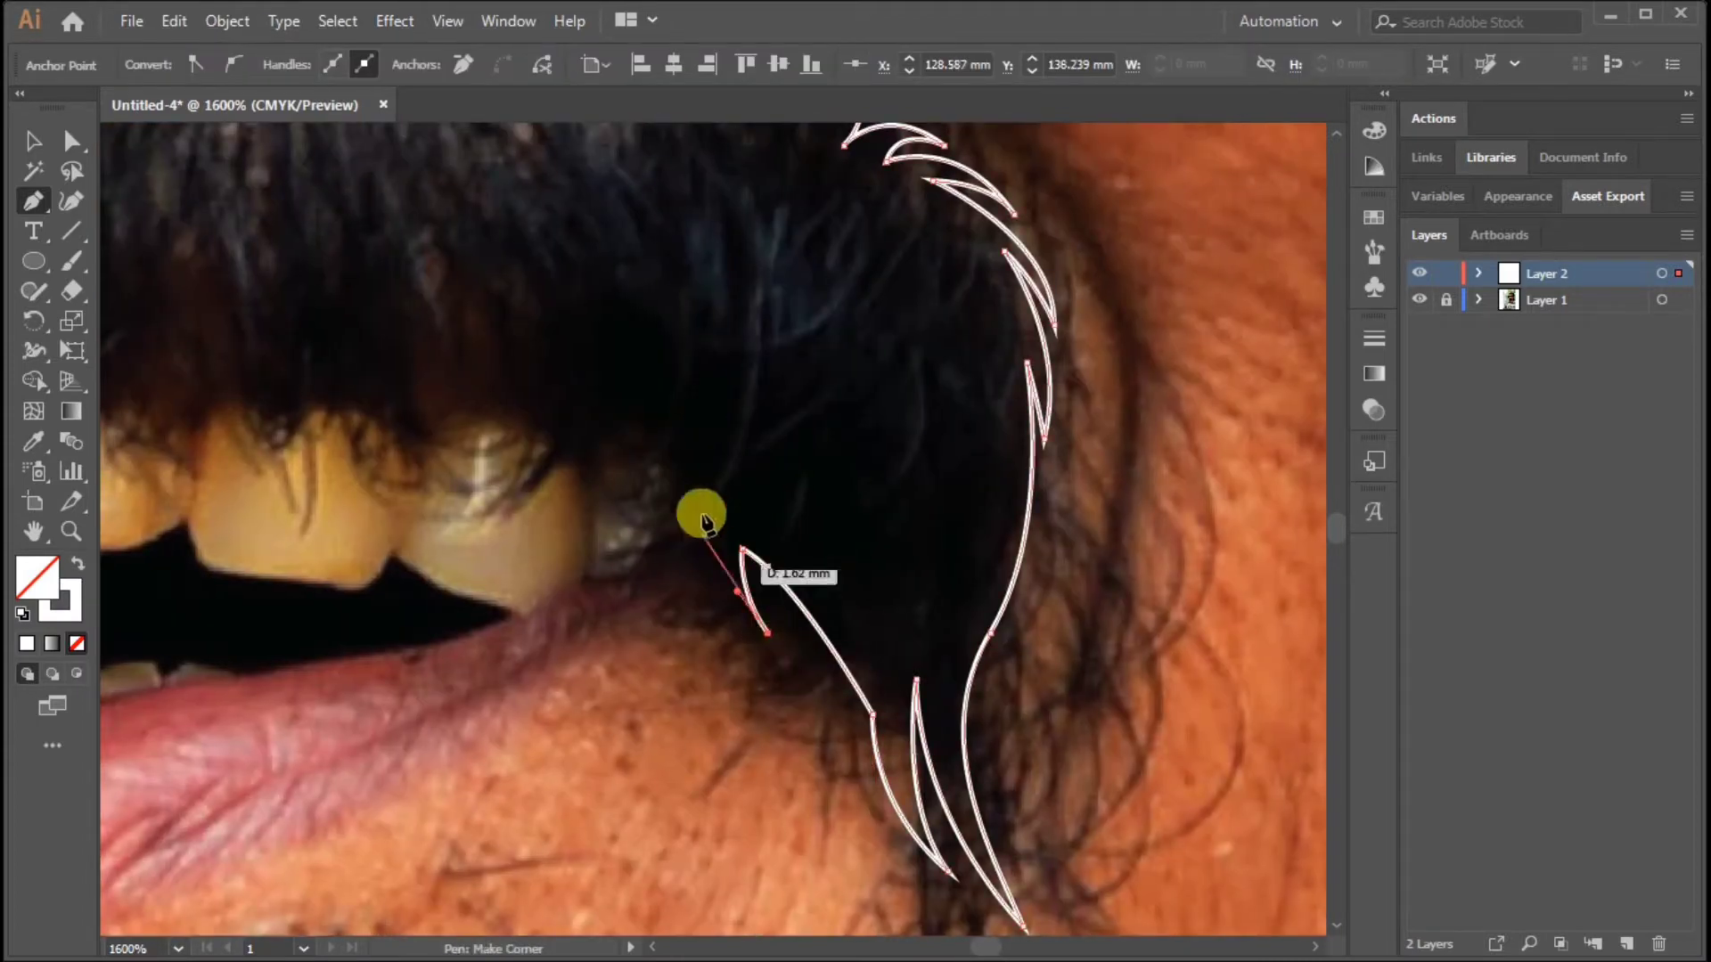
Step: Carry the mustache outline past the spike and along the upper teeth
{"action": "left_click", "coordinate": [532, 492]}
{"action": "left_click", "coordinate": [577, 427]}
{"action": "left_click_drag", "start_coordinate": [458, 399], "coordinate": [470, 393]}
{"action": "scroll", "coordinate": [469, 393], "scroll_direction": "up", "scroll_amount": 2}
{"action": "scroll", "coordinate": [469, 393], "scroll_direction": "left", "scroll_amount": 5}
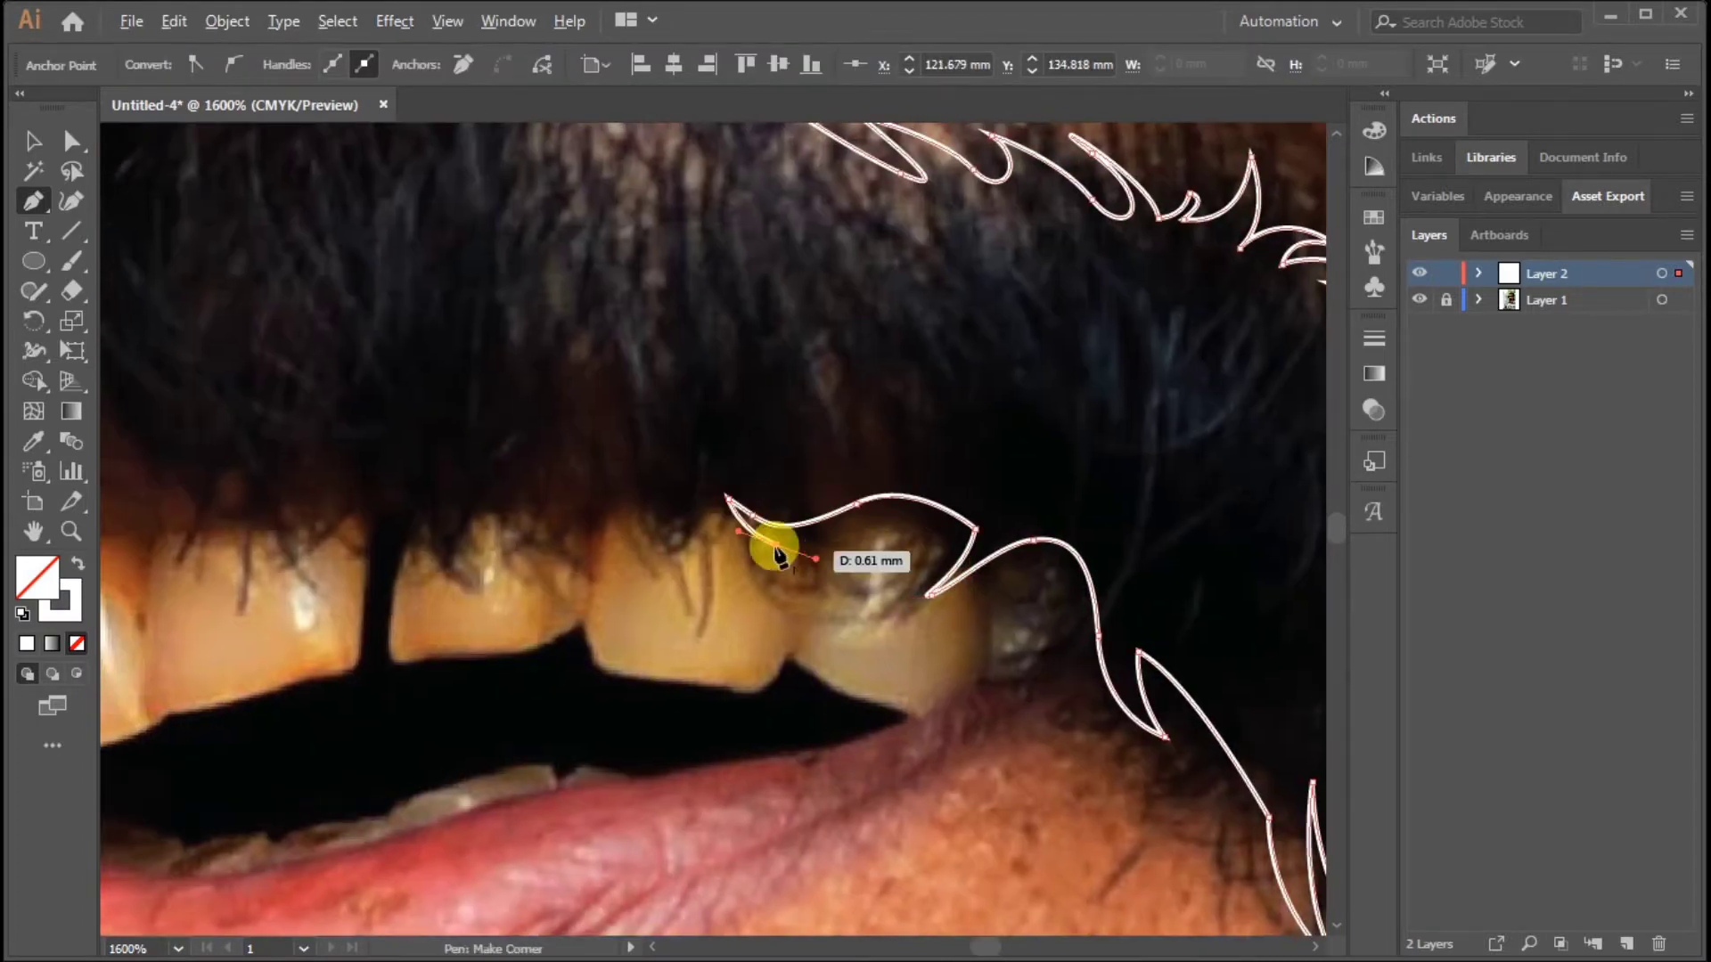
{"action": "mouse_move", "coordinate": [463, 493]}
{"action": "left_mouse_down"}
{"action": "mouse_move", "coordinate": [439, 527]}
{"action": "mouse_move", "coordinate": [580, 516]}
{"action": "left_mouse_up"}
{"action": "scroll", "coordinate": [439, 528], "scroll_direction": "down", "scroll_amount": 1}
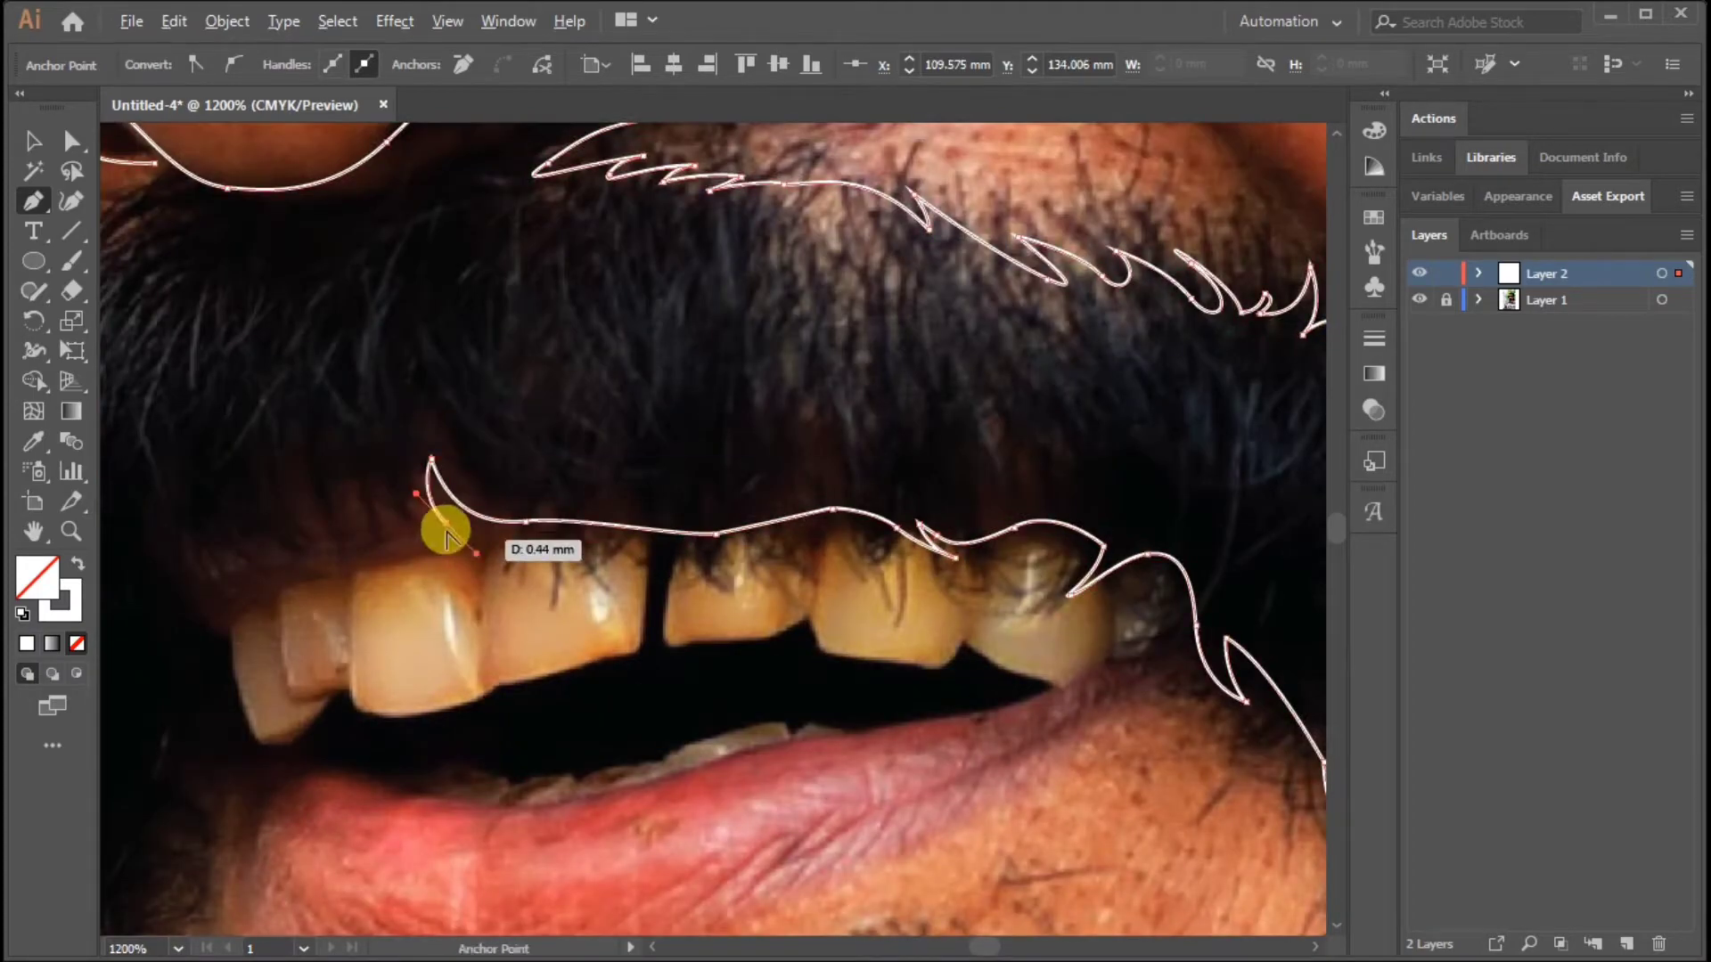
Step: Add a spike tip above the teeth and curve the outline around the mouth corner
{"action": "left_click_drag", "start_coordinate": [446, 532], "coordinate": [445, 533]}
{"action": "left_click", "coordinate": [383, 466]}
{"action": "left_click_drag", "start_coordinate": [376, 490], "coordinate": [373, 520]}
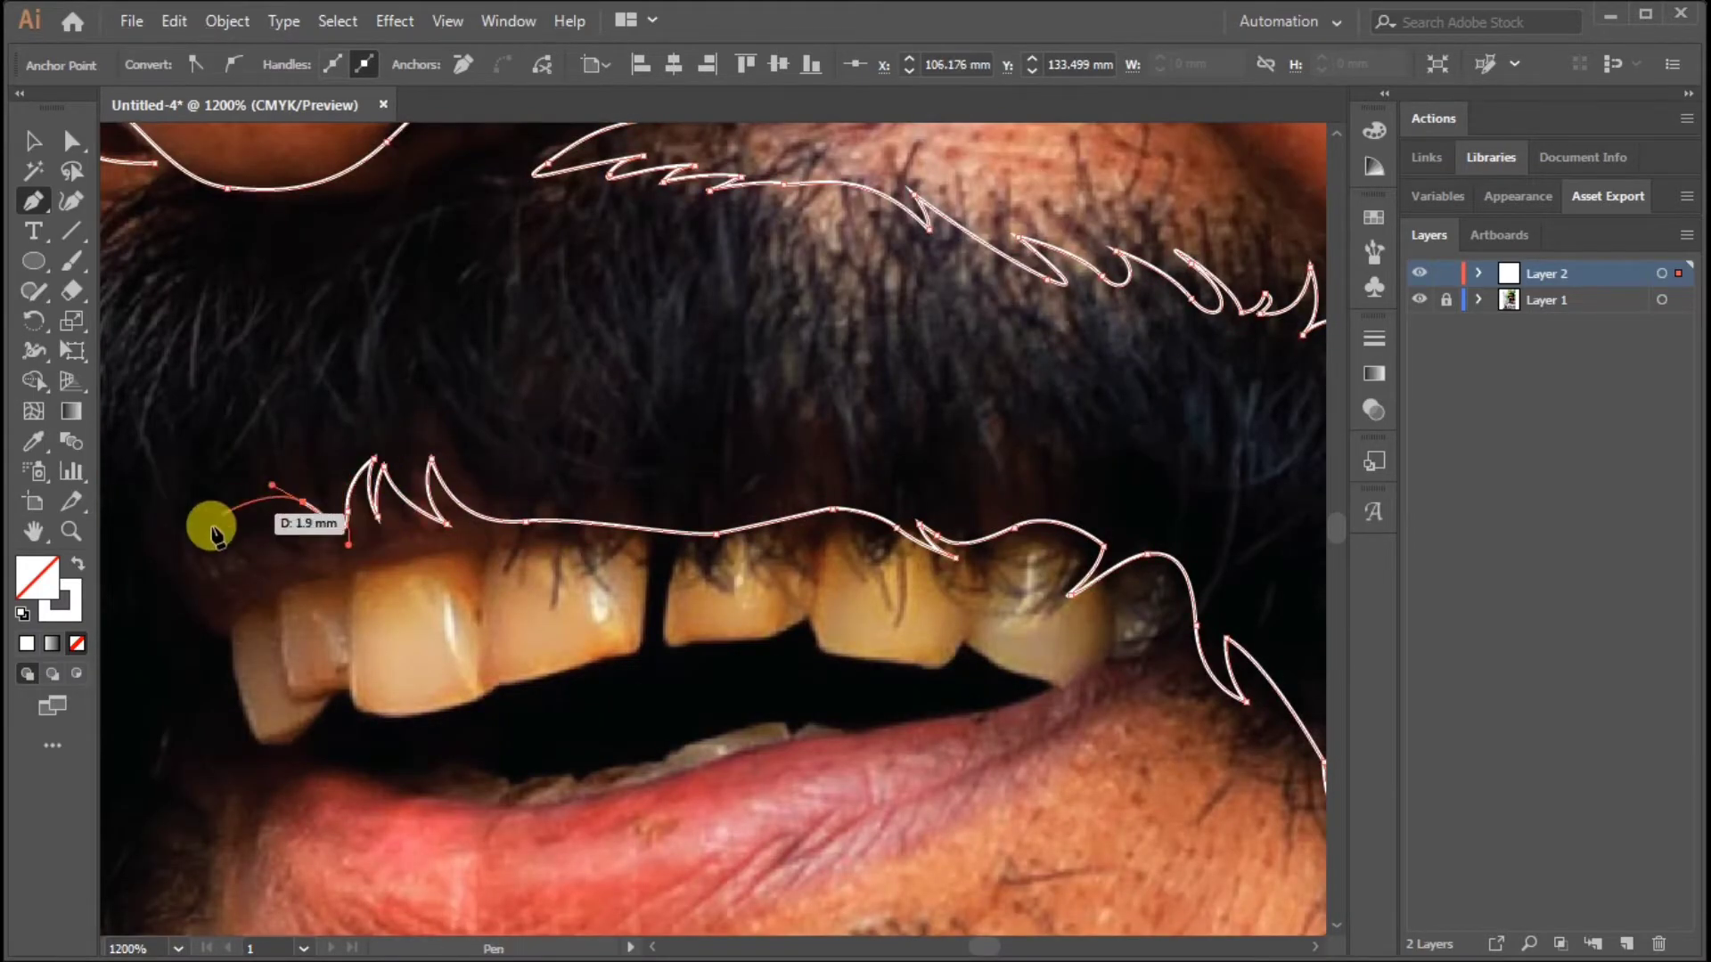
{"action": "left_click_drag", "start_coordinate": [201, 559], "coordinate": [179, 572]}
{"action": "scroll", "coordinate": [275, 612], "scroll_direction": "down", "scroll_amount": 2}
{"action": "scroll", "coordinate": [275, 611], "scroll_direction": "left", "scroll_amount": 3}
{"action": "left_click_drag", "start_coordinate": [362, 508], "coordinate": [392, 508]}
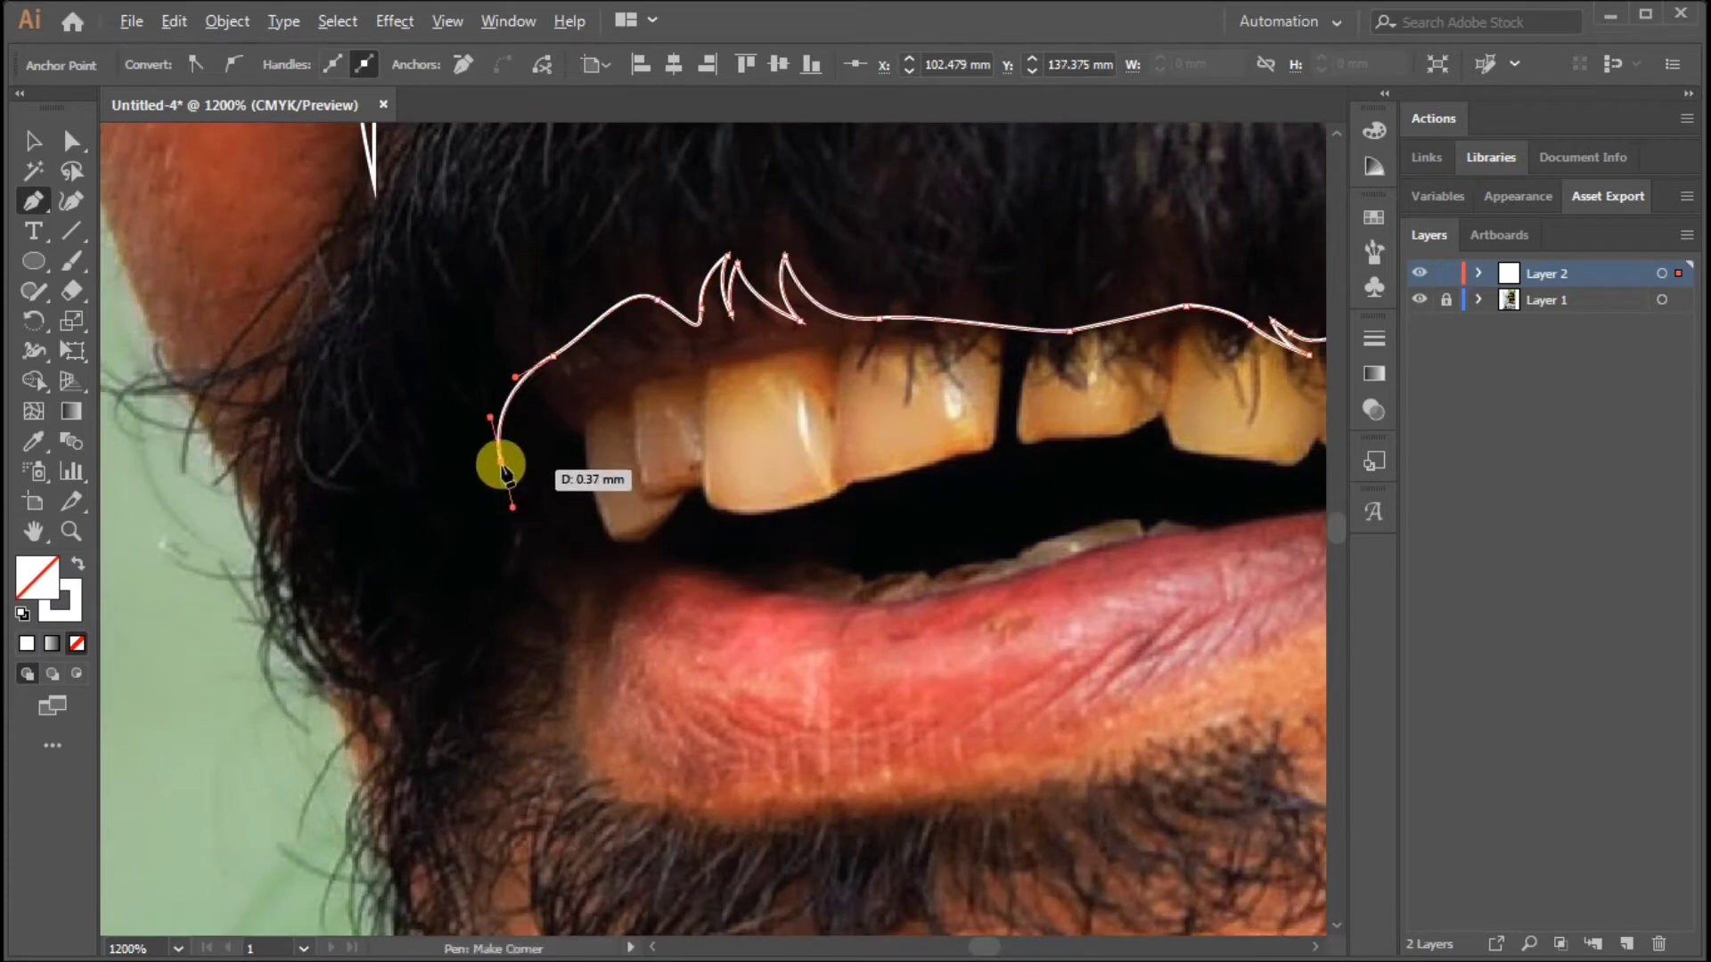
{"action": "left_click_drag", "start_coordinate": [505, 470], "coordinate": [529, 469]}
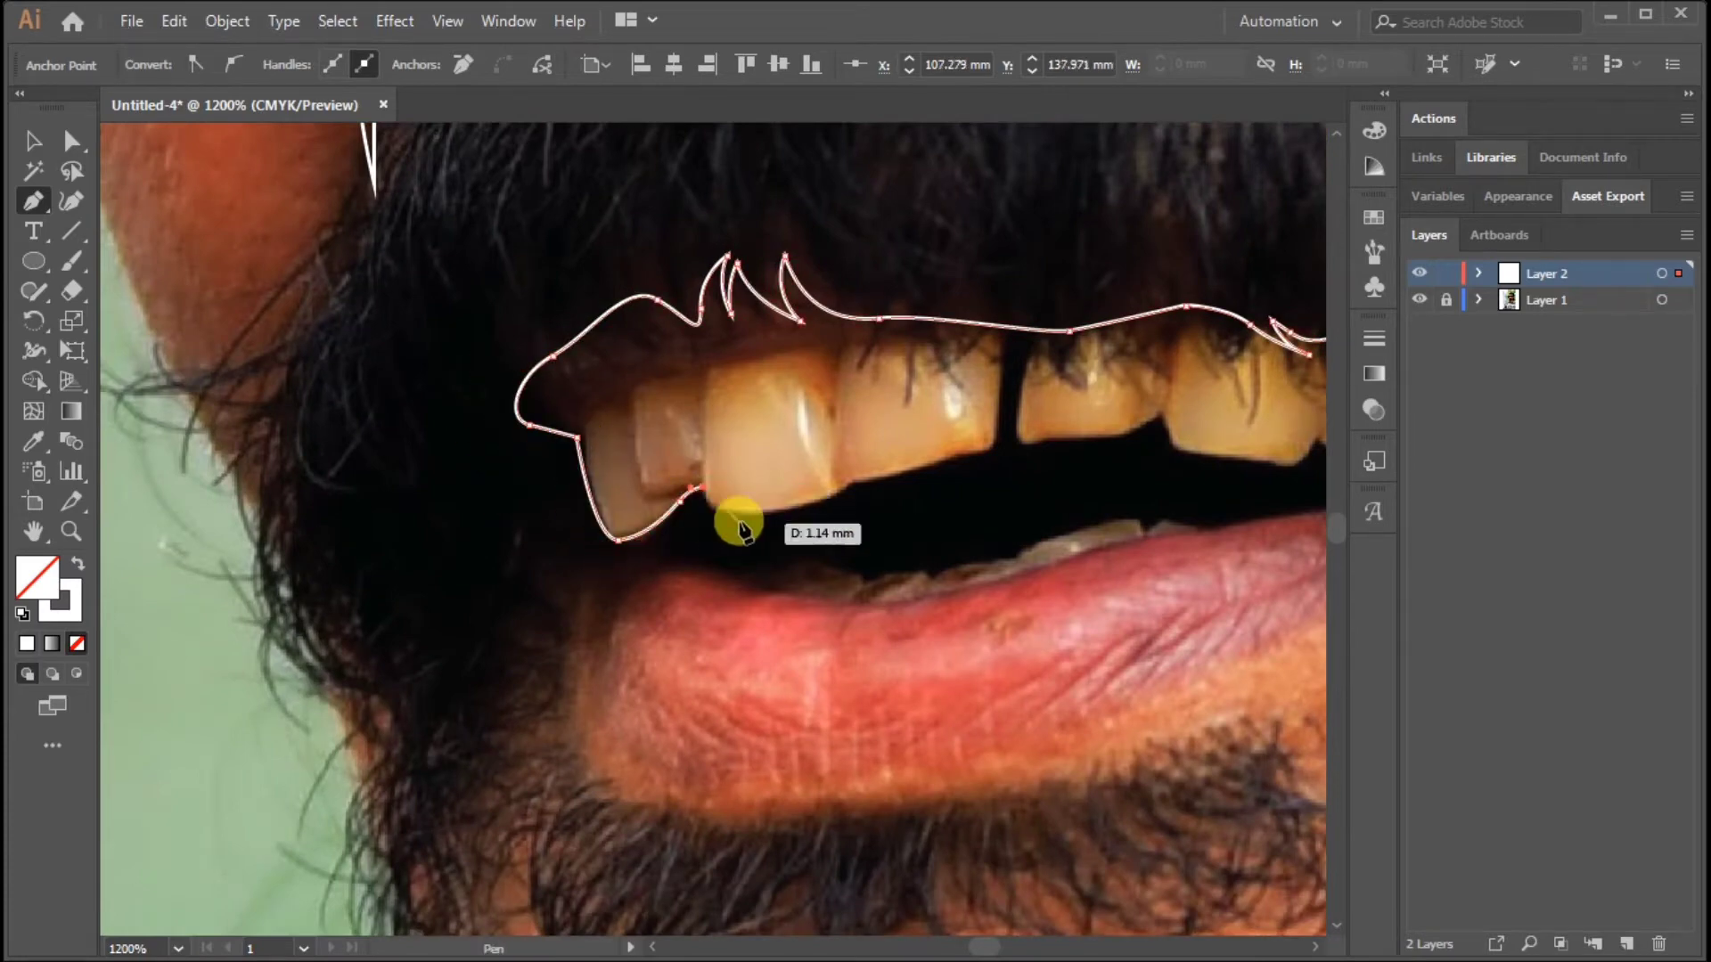
Step: Trace along the lower edge of the teeth to an anchor at the lip corner
{"action": "left_click", "coordinate": [862, 486]}
{"action": "left_click", "coordinate": [983, 454]}
{"action": "left_click", "coordinate": [1008, 392]}
{"action": "left_click", "coordinate": [1023, 445]}
{"action": "scroll", "coordinate": [1012, 428], "scroll_direction": "right", "scroll_amount": 5}
{"action": "left_click_drag", "start_coordinate": [719, 445], "coordinate": [820, 443]}
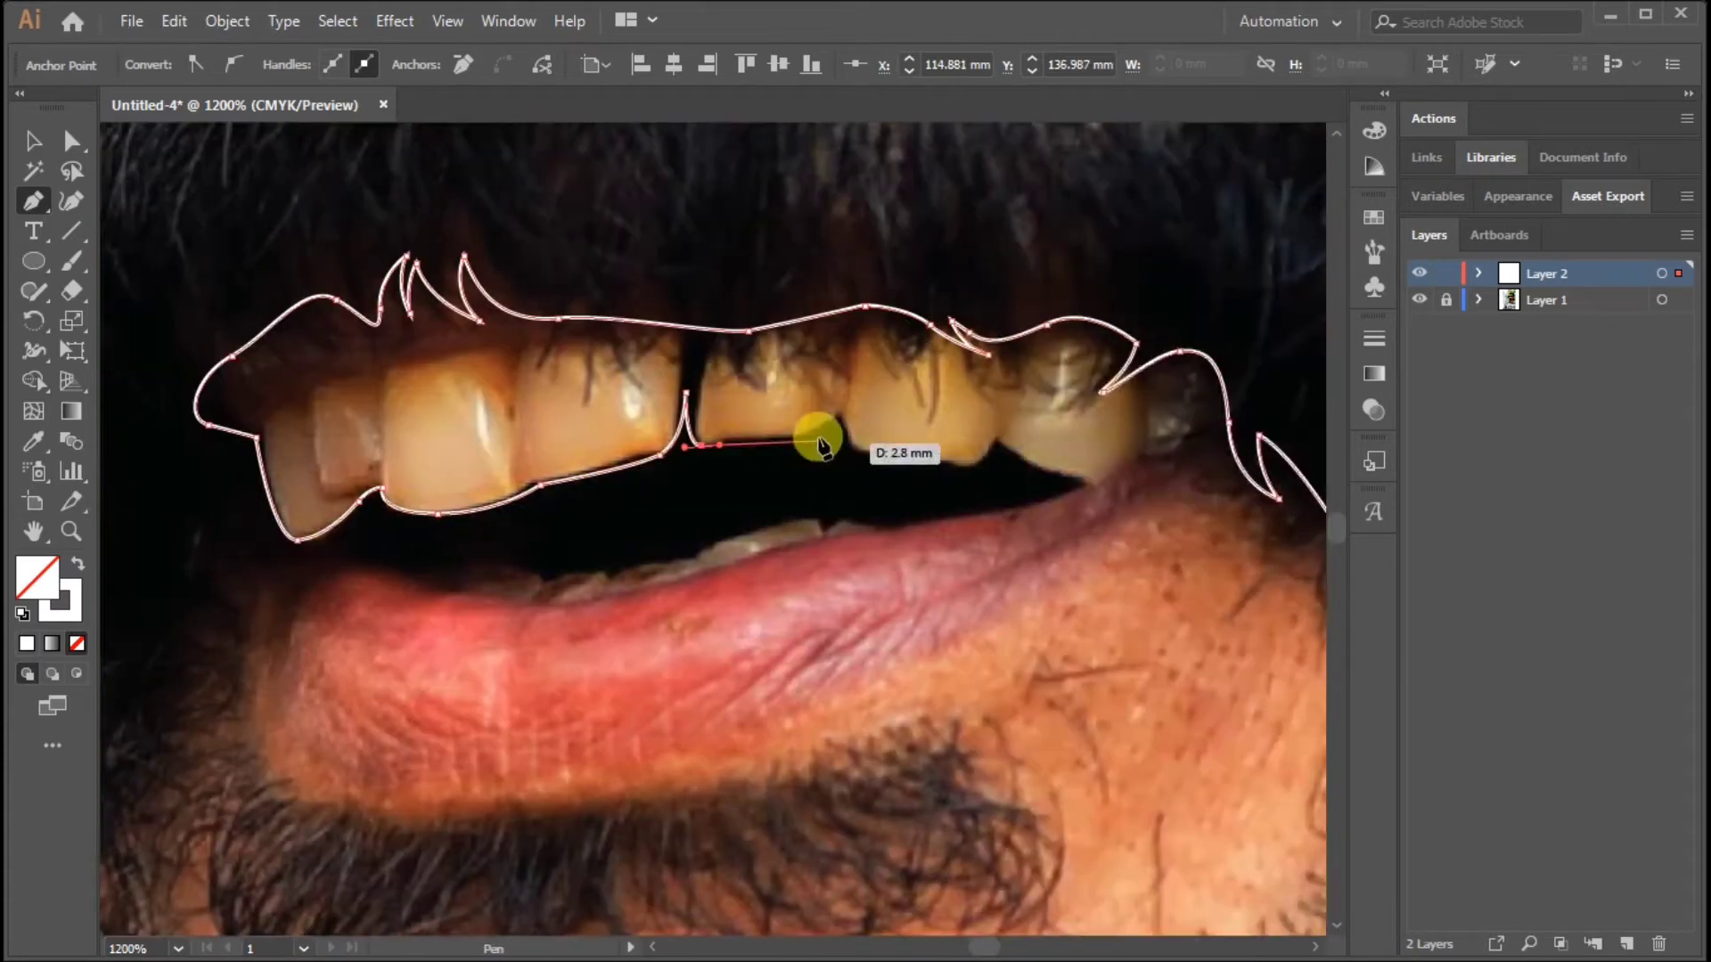
{"action": "left_click", "coordinate": [998, 446]}
{"action": "left_click", "coordinate": [1092, 485]}
{"action": "left_click_drag", "start_coordinate": [918, 521], "coordinate": [847, 533]}
{"action": "left_click_drag", "start_coordinate": [393, 578], "coordinate": [256, 679]}
{"action": "left_click", "coordinate": [276, 547]}
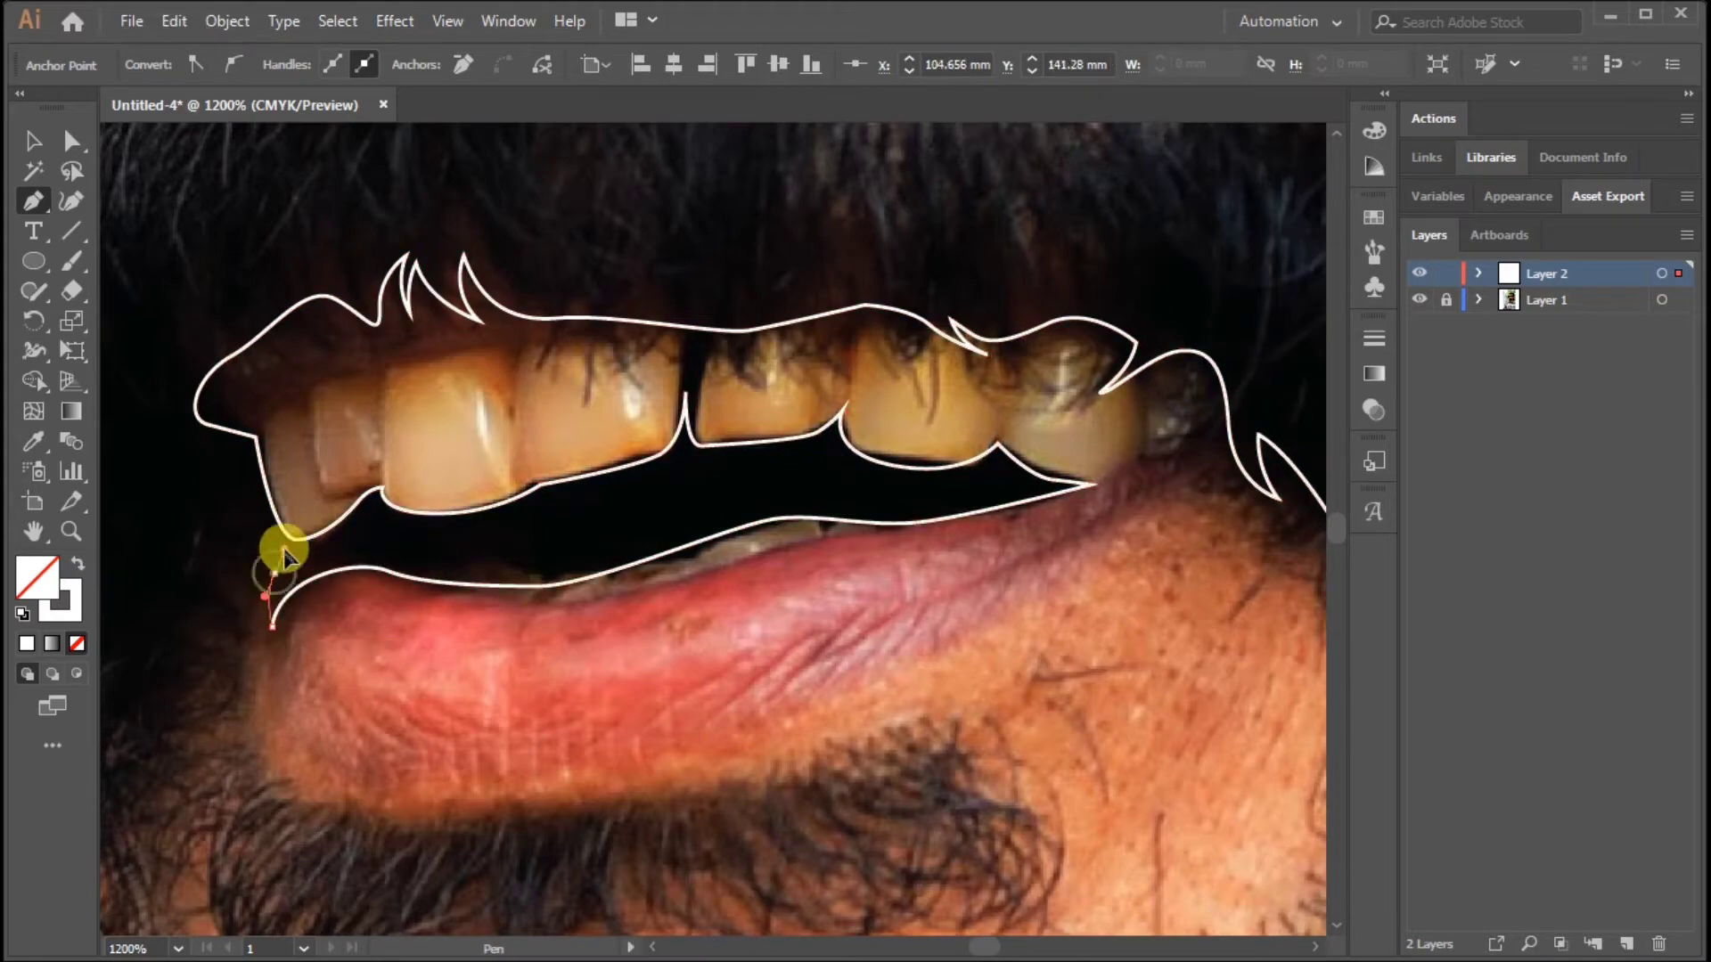
Step: Continue the spiky outline down the beard edge below the lip
{"action": "key", "text": "ctrl+minus"}
{"action": "key", "text": "ctrl+minus"}
{"action": "key", "text": "ctrl+minus"}
{"action": "key", "text": "ctrl+plus"}
{"action": "key", "text": "ctrl+plus"}
{"action": "key", "text": "ctrl+plus"}
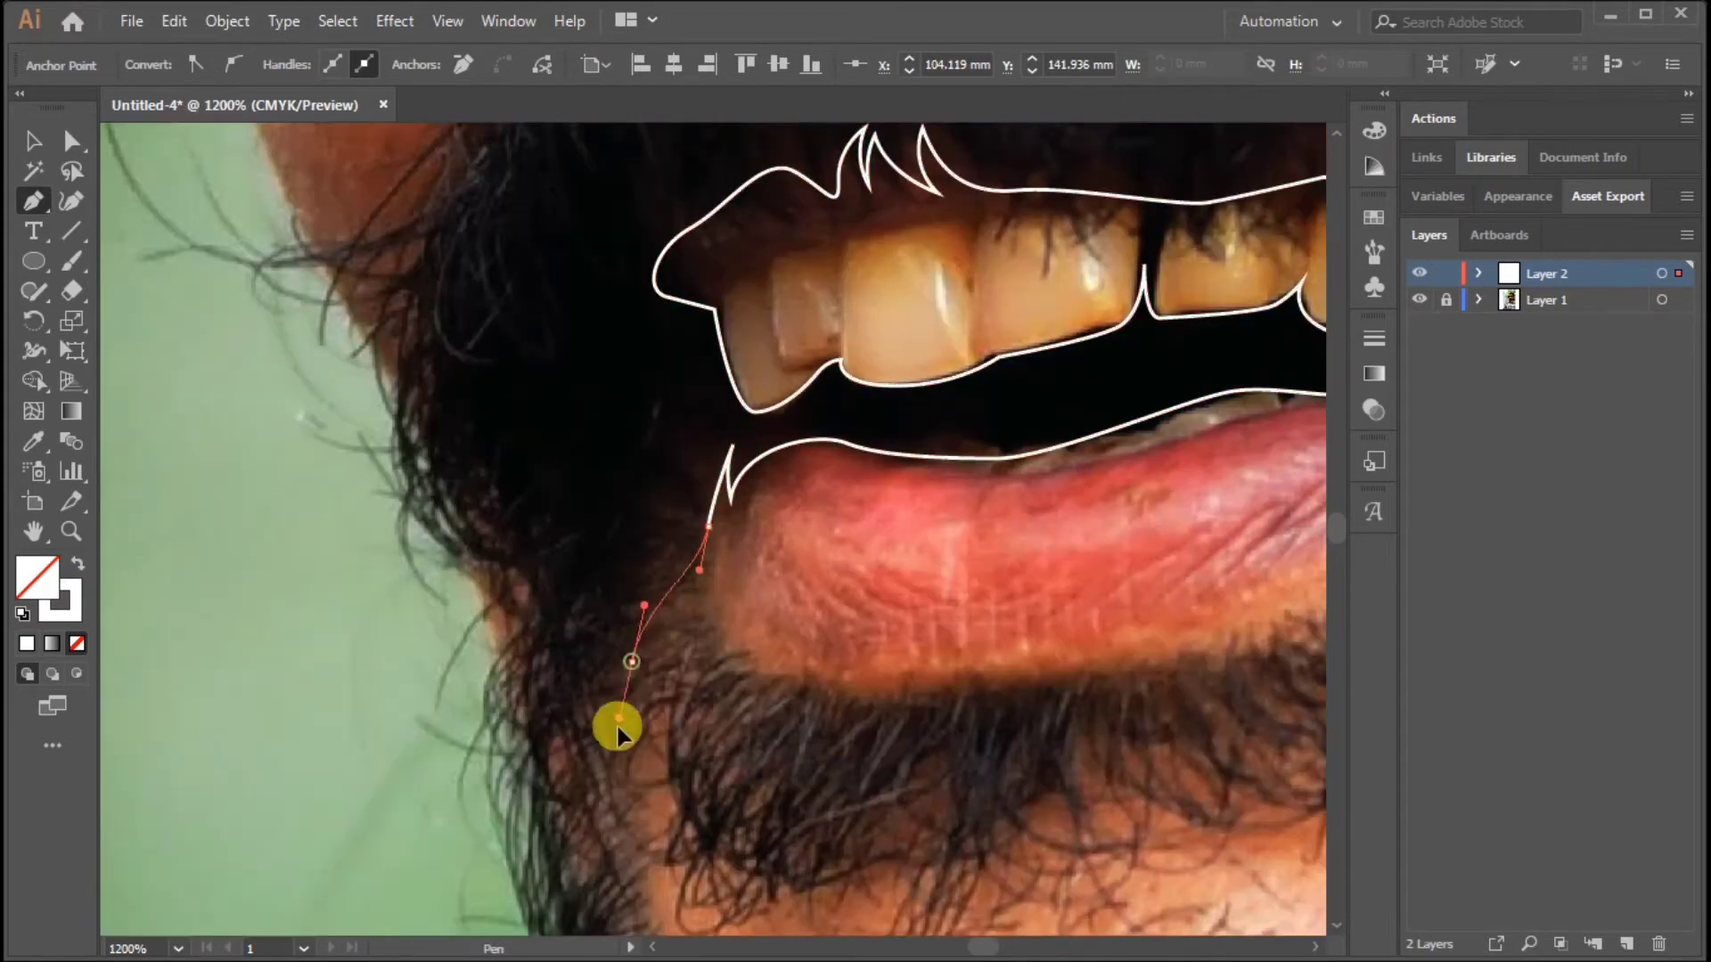
{"action": "left_click_drag", "start_coordinate": [615, 704], "coordinate": [621, 773]}
{"action": "left_click", "coordinate": [589, 759]}
{"action": "left_click", "coordinate": [612, 785]}
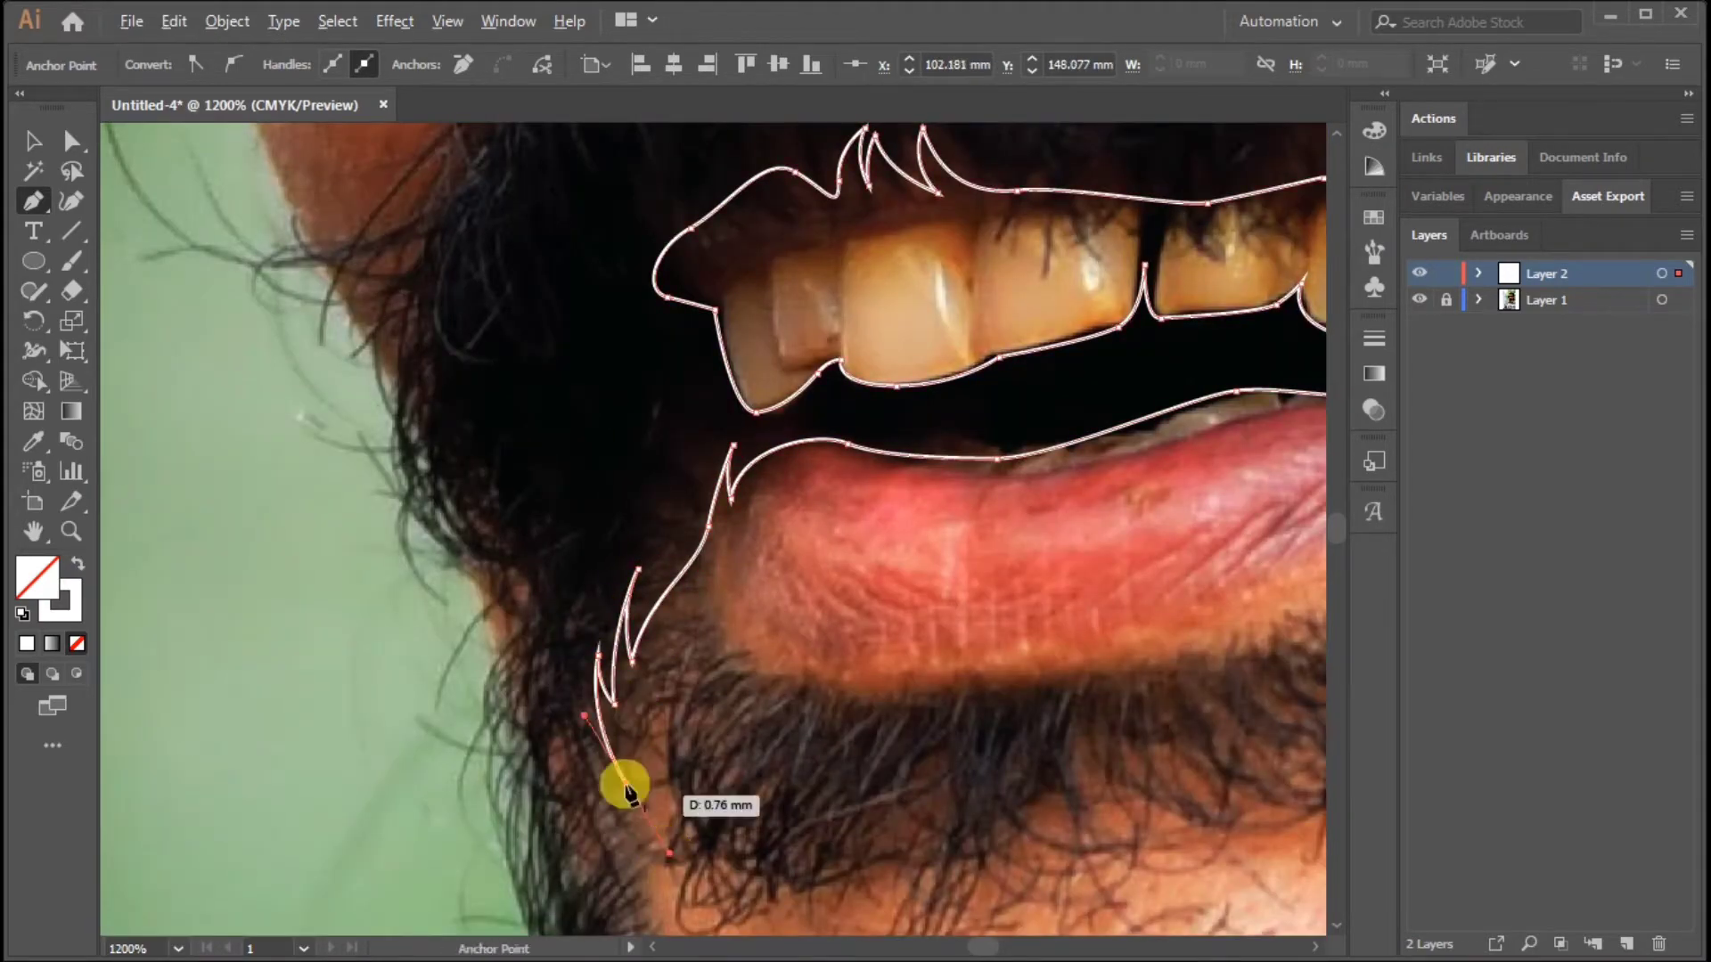
{"action": "scroll", "coordinate": [579, 677], "scroll_direction": "down", "scroll_amount": 5}
{"action": "mouse_move", "coordinate": [550, 615]}
{"action": "left_mouse_down"}
{"action": "mouse_move", "coordinate": [567, 597]}
{"action": "mouse_move", "coordinate": [546, 612]}
{"action": "left_mouse_up"}
{"action": "left_click", "coordinate": [571, 588]}
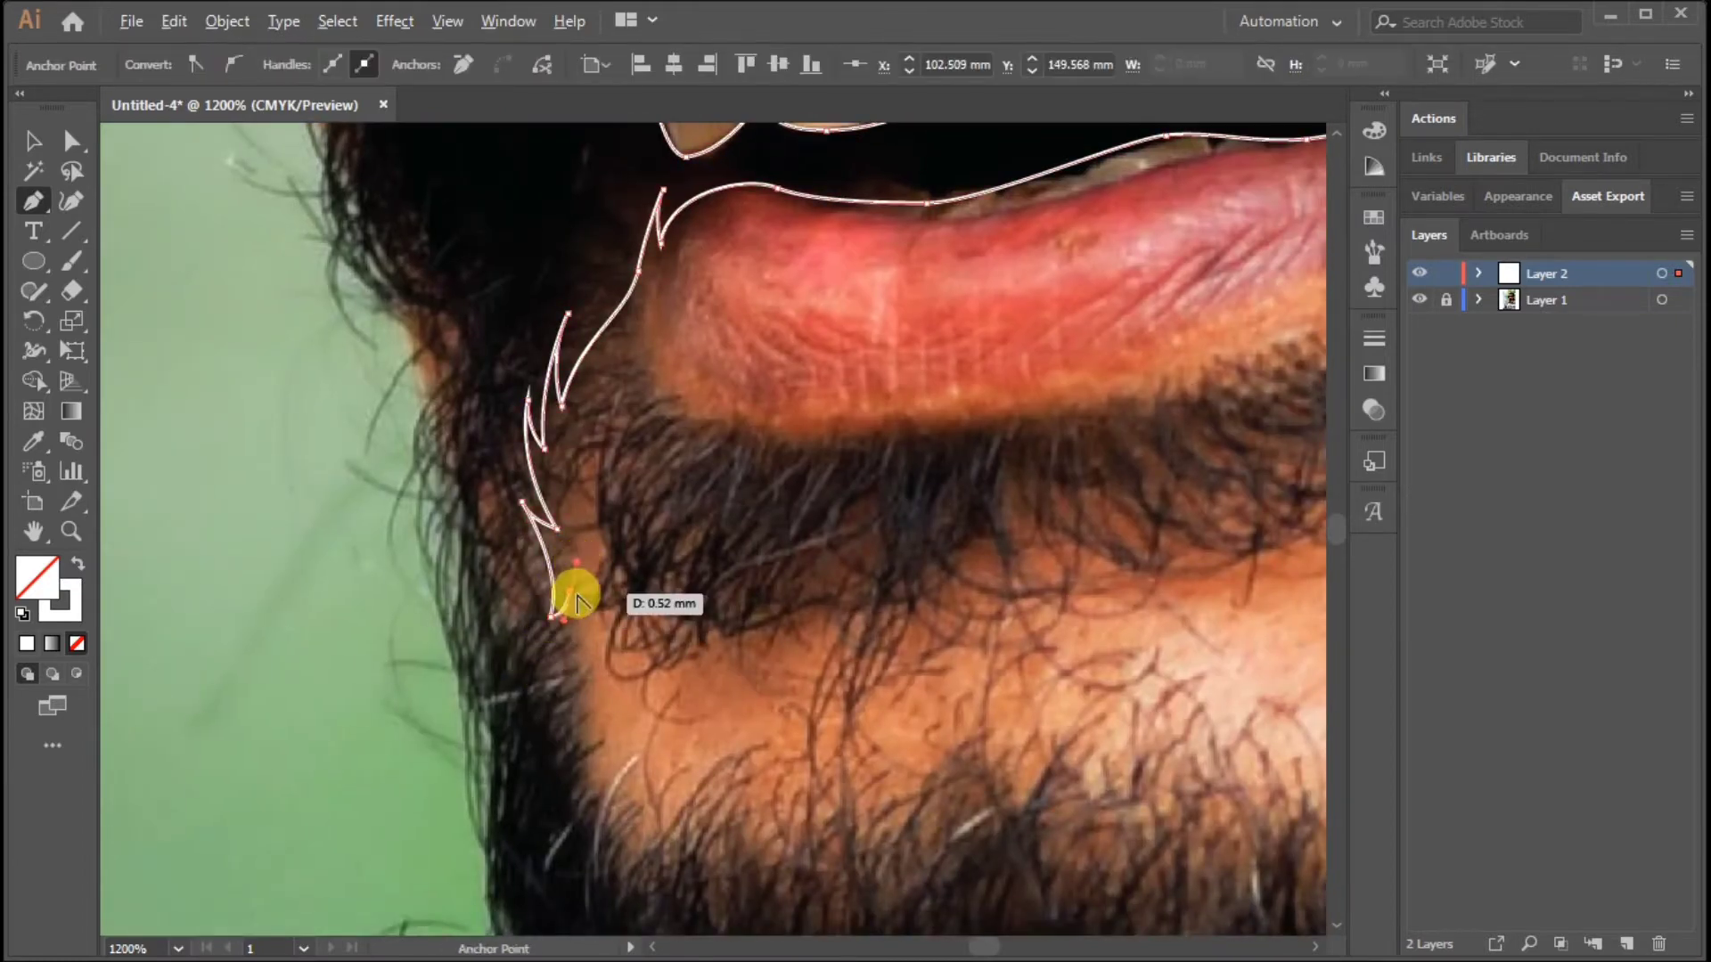
{"action": "left_click", "coordinate": [562, 679]}
{"action": "left_click", "coordinate": [577, 739]}
{"action": "left_click_drag", "start_coordinate": [608, 836], "coordinate": [670, 782]}
Step: Curve around the lower beard, climb back up, and close the path at its start
{"action": "scroll", "coordinate": [599, 688], "scroll_direction": "up", "scroll_amount": 3}
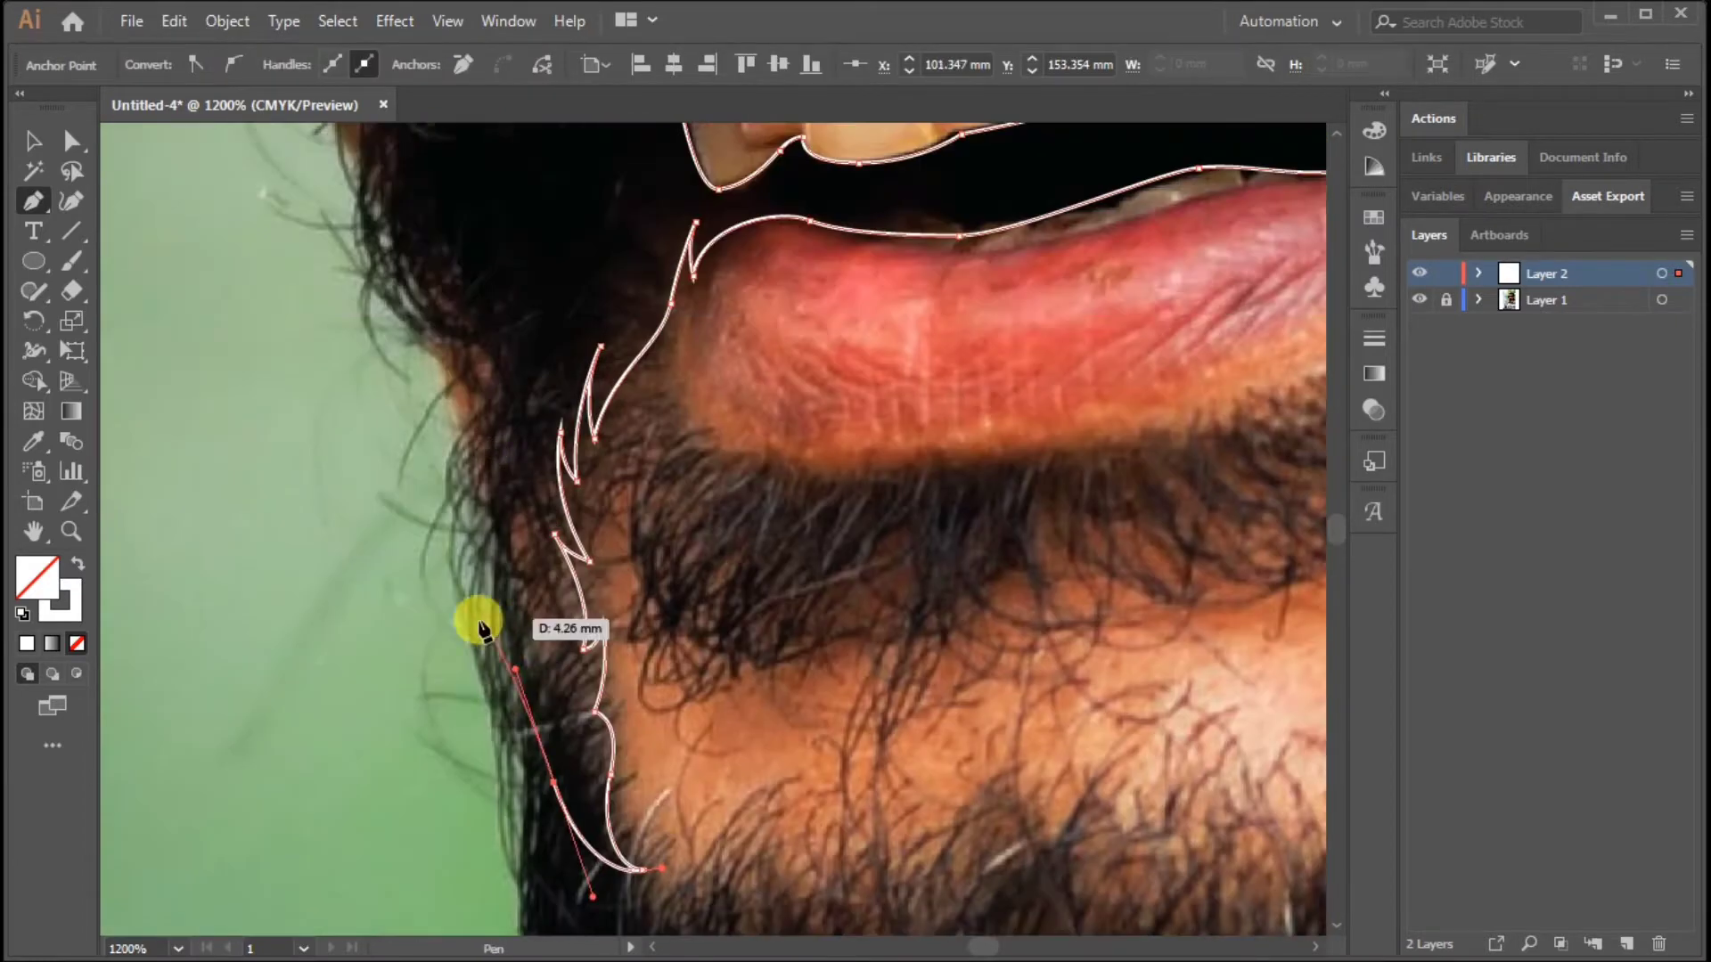
{"action": "left_click", "coordinate": [554, 784]}
{"action": "left_click", "coordinate": [495, 724]}
{"action": "left_click", "coordinate": [517, 670]}
{"action": "left_click_drag", "start_coordinate": [479, 621], "coordinate": [343, 401]}
{"action": "scroll", "coordinate": [449, 558], "scroll_direction": "up", "scroll_amount": 5}
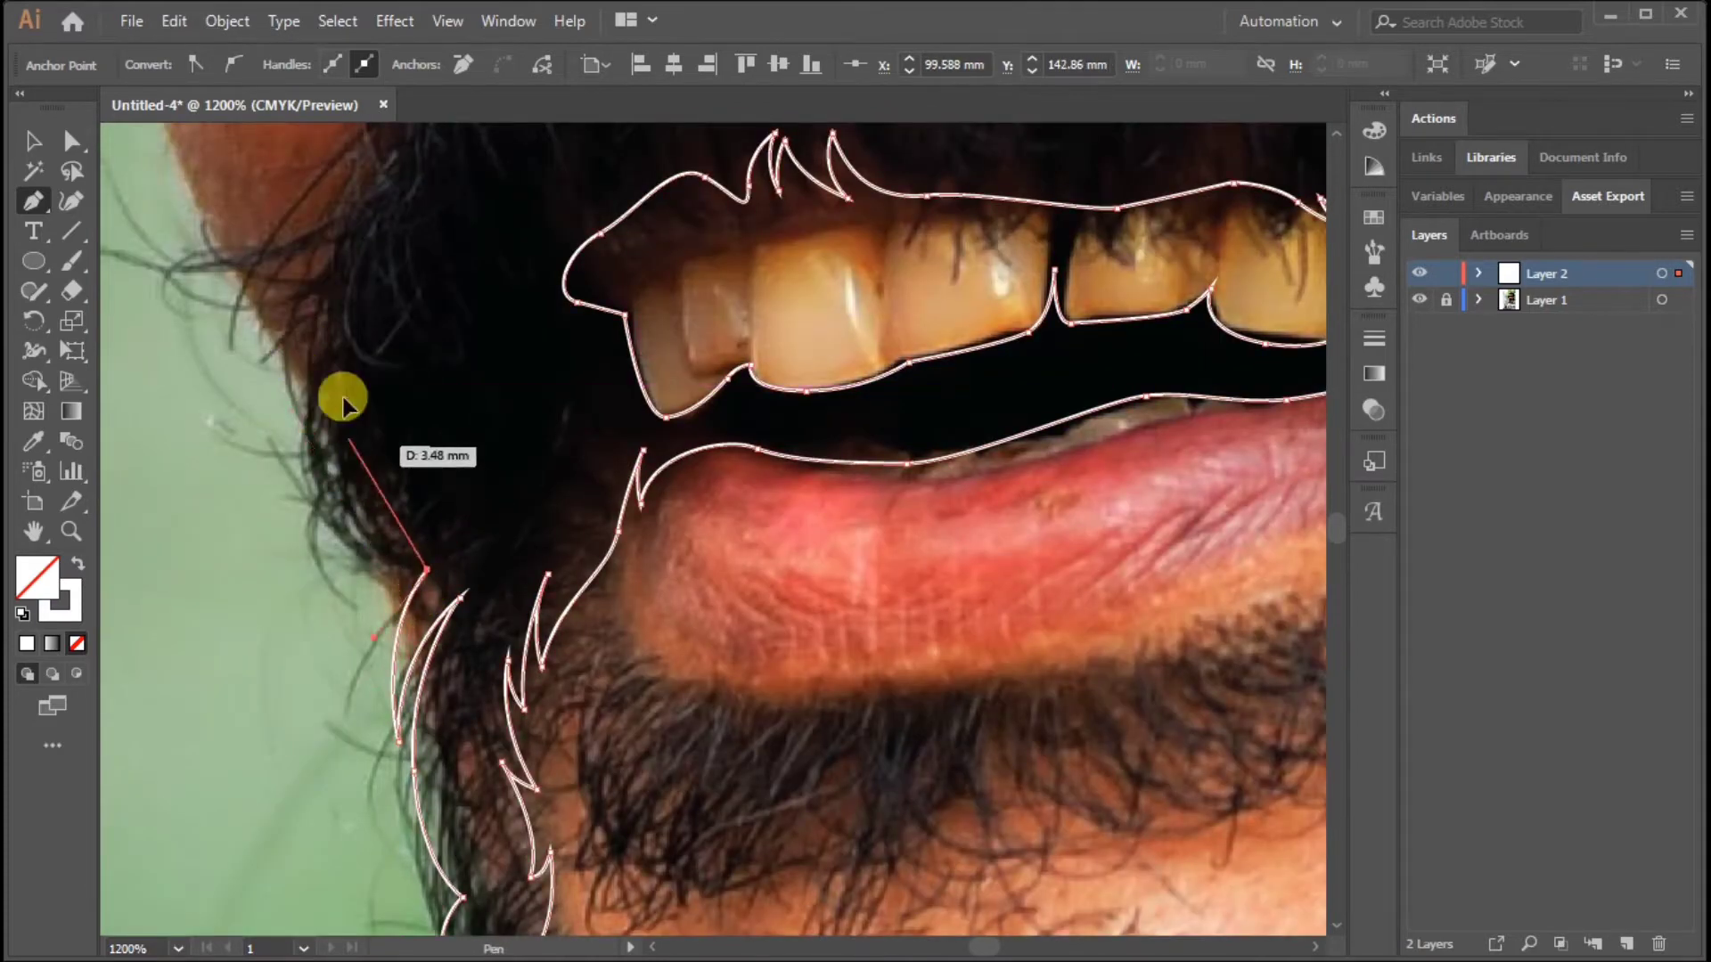
{"action": "scroll", "coordinate": [398, 459], "scroll_direction": "up", "scroll_amount": 3}
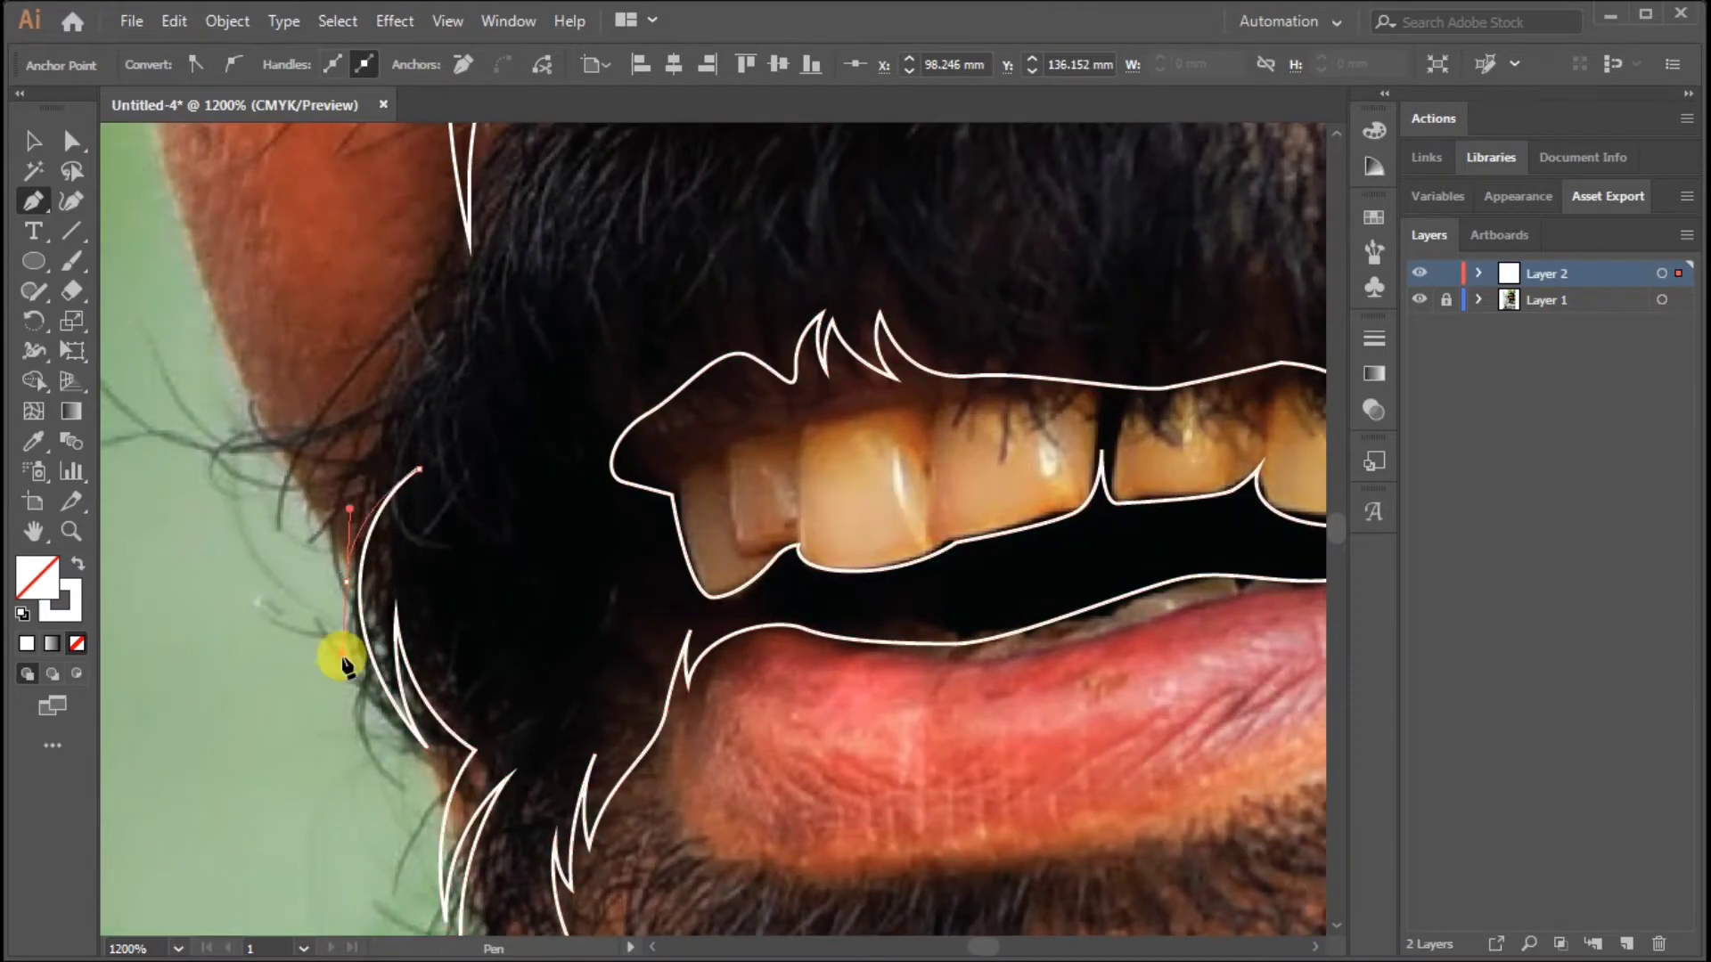
{"action": "left_click_drag", "start_coordinate": [392, 412], "coordinate": [447, 353]}
{"action": "scroll", "coordinate": [447, 354], "scroll_direction": "up", "scroll_amount": 4}
{"action": "left_click_drag", "start_coordinate": [459, 613], "coordinate": [425, 623]}
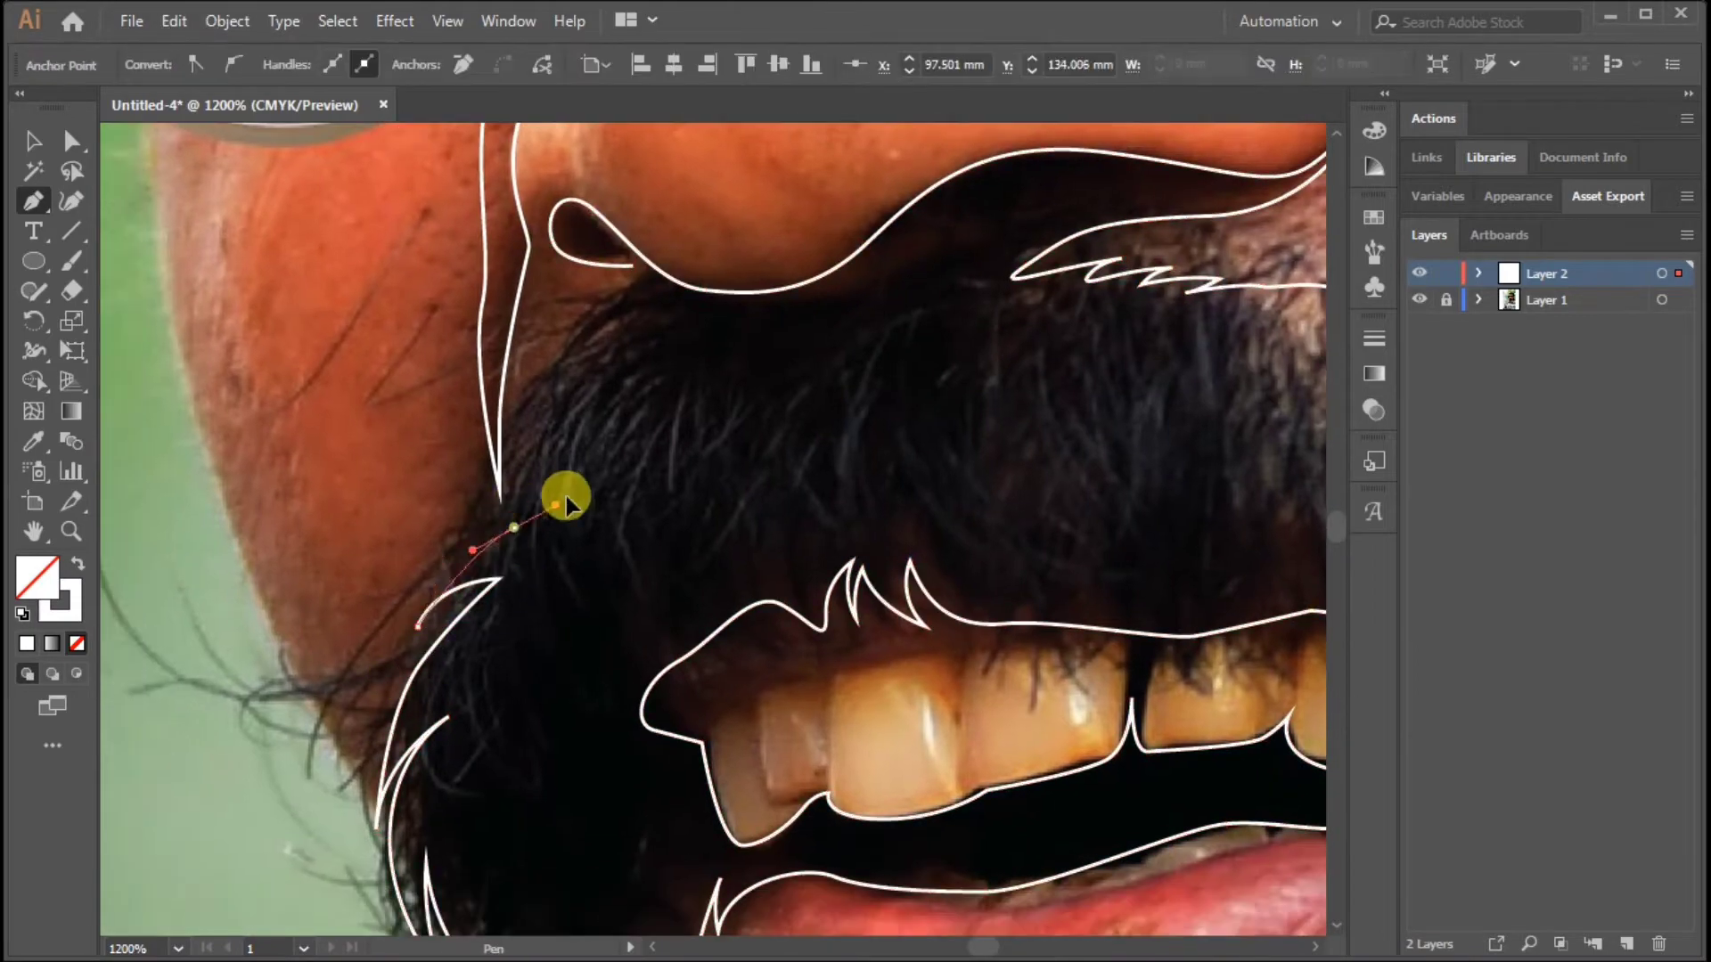
{"action": "left_click_drag", "start_coordinate": [633, 345], "coordinate": [611, 340]}
{"action": "left_click", "coordinate": [495, 494]}
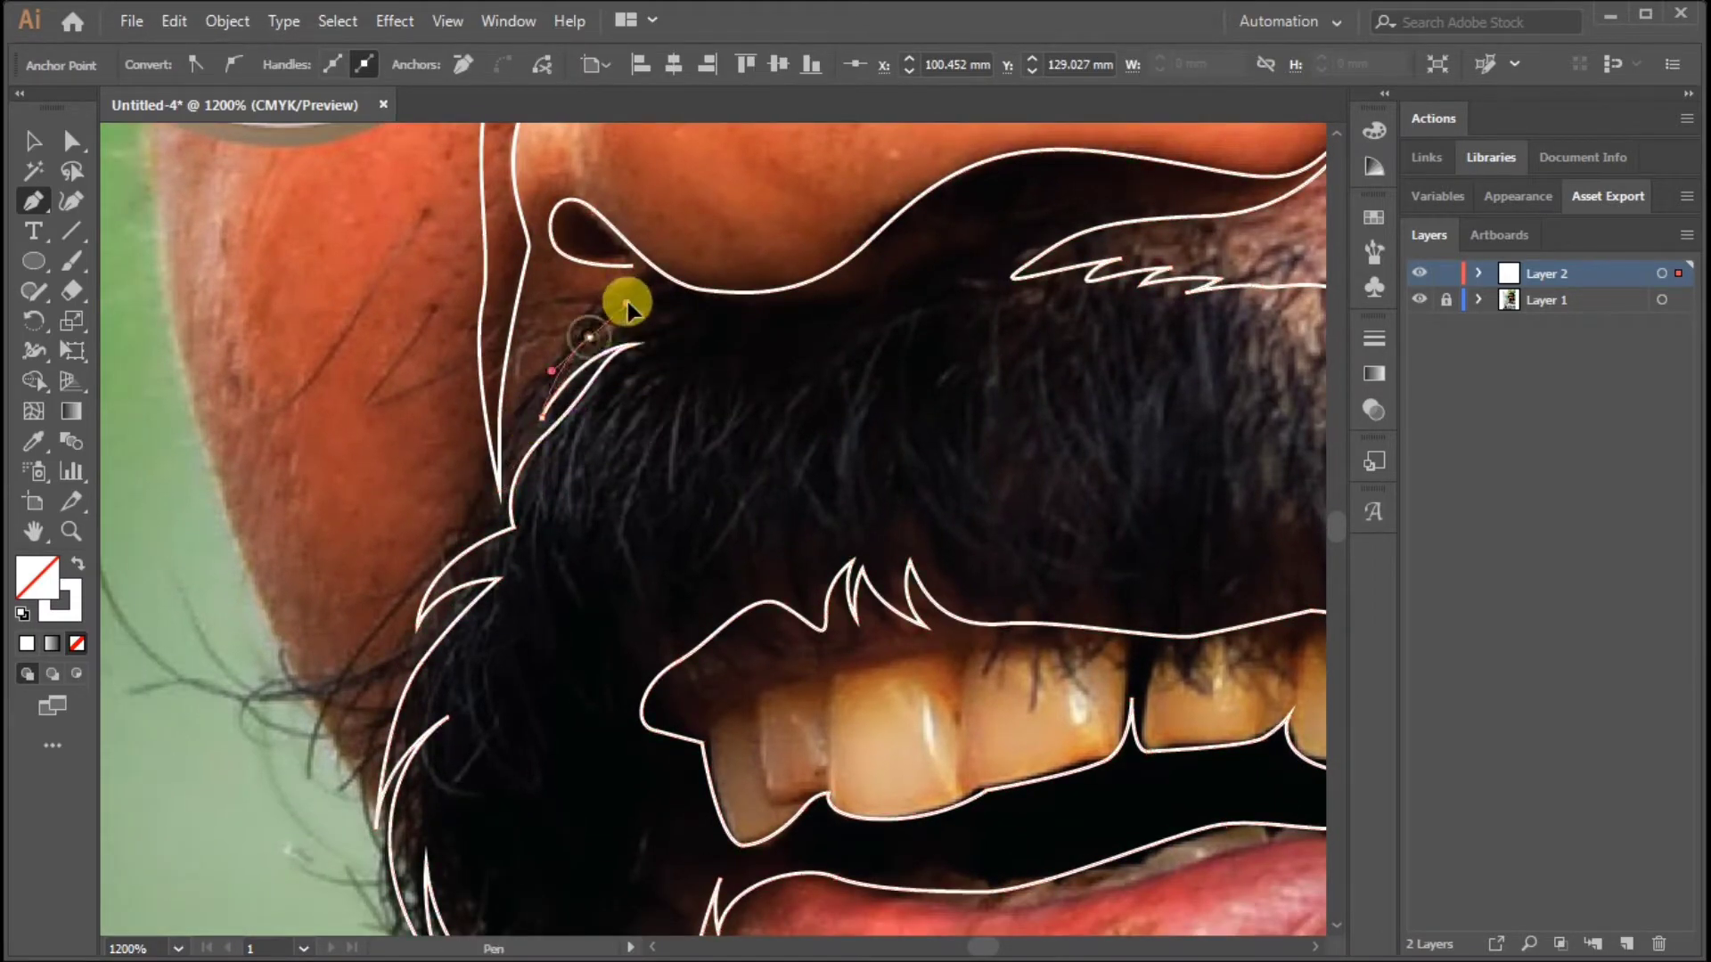
{"action": "key", "text": "ctrl+minus"}
{"action": "key", "text": "ctrl+minus"}
{"action": "key", "text": "ctrl+minus"}
Step: Draw a new curved line from beside the nose down the cheek
{"action": "key", "text": "p"}
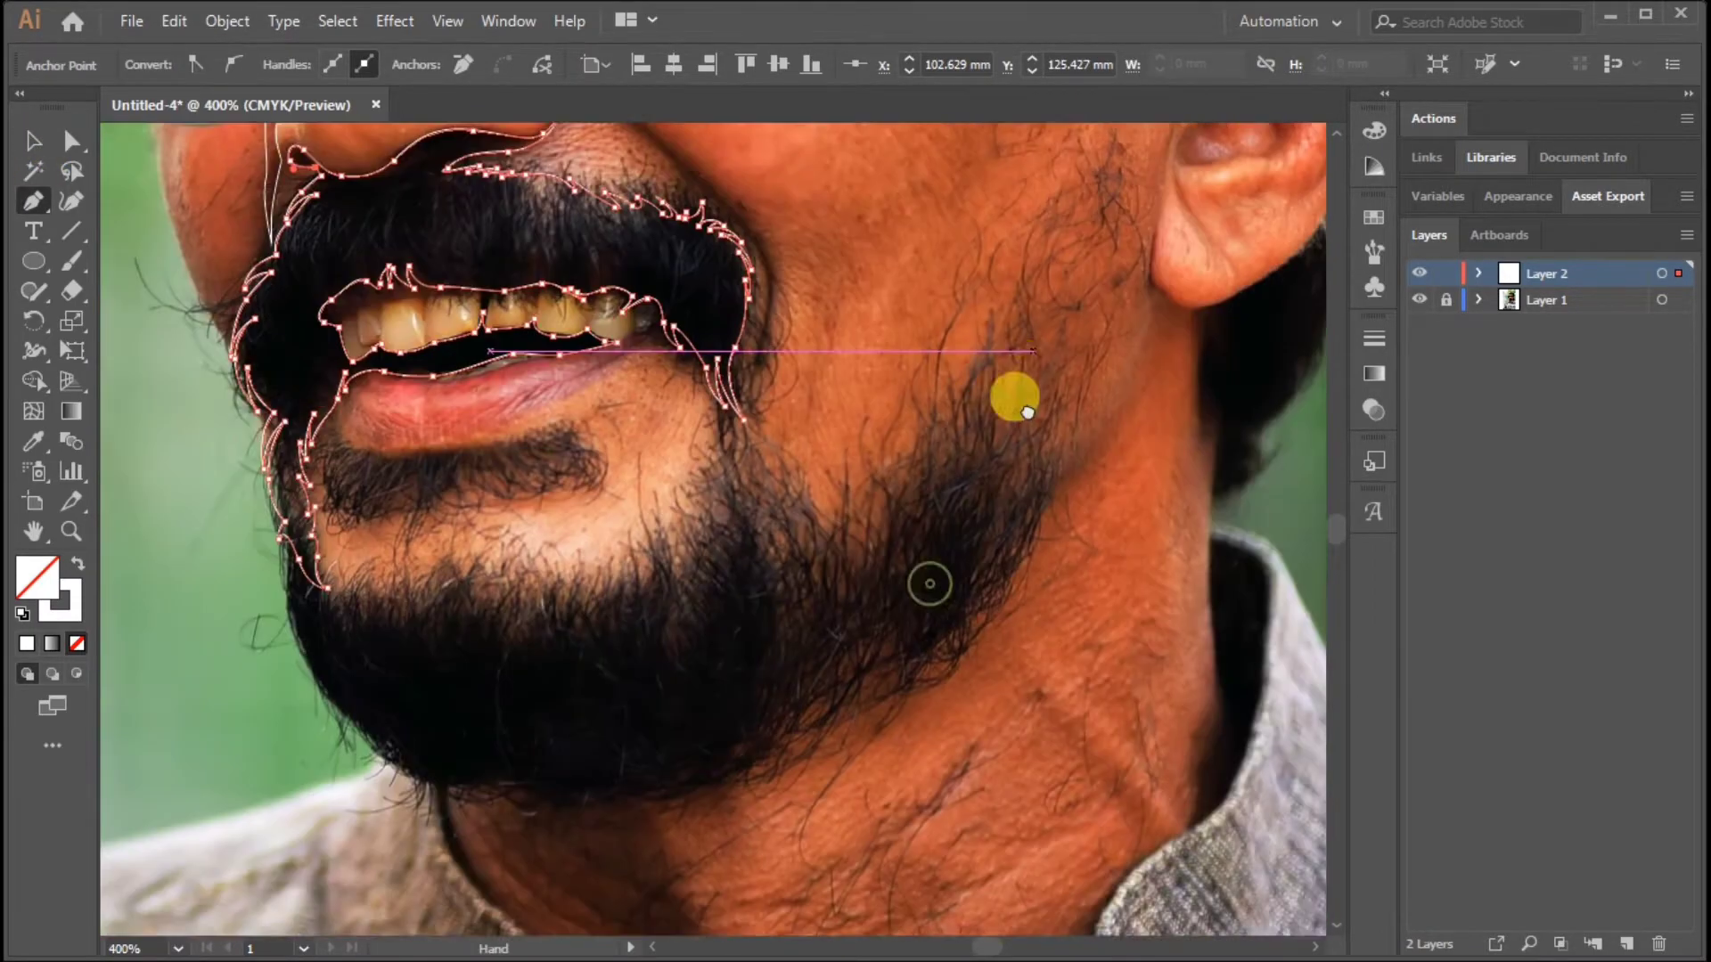
{"action": "scroll", "coordinate": [935, 490], "scroll_direction": "up", "scroll_amount": 5}
{"action": "key", "text": "ctrl+plus"}
{"action": "left_click", "coordinate": [840, 431]}
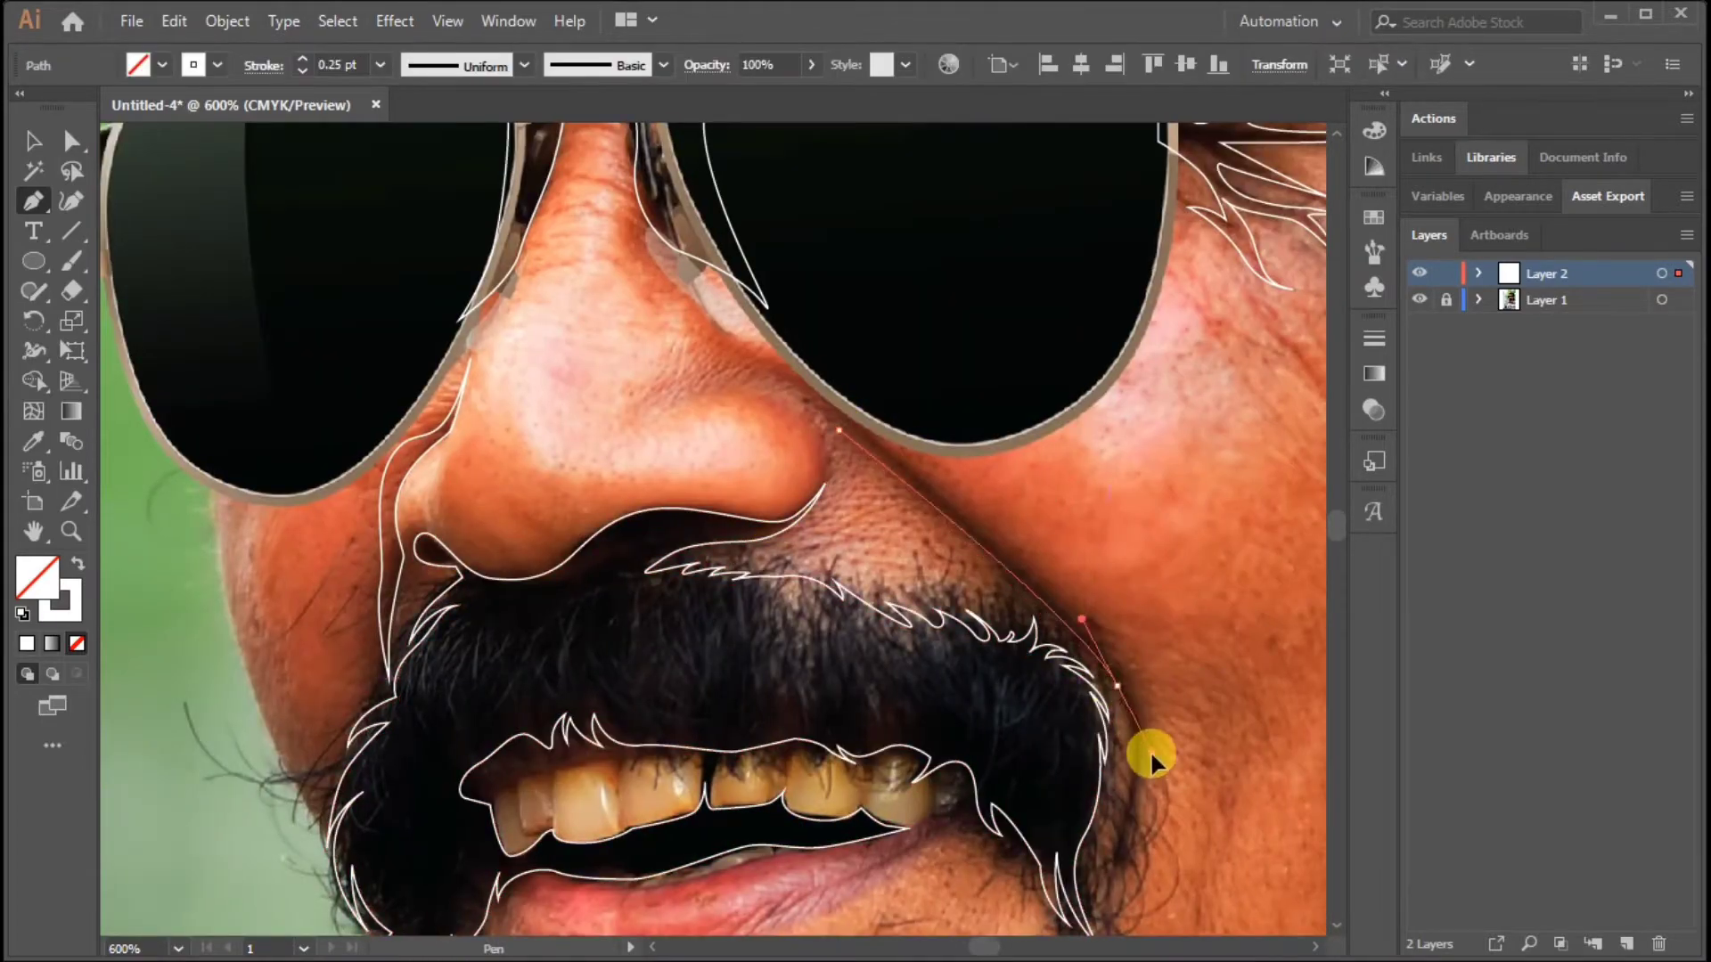
{"action": "left_click_drag", "start_coordinate": [1094, 638], "coordinate": [1150, 750]}
{"action": "scroll", "coordinate": [638, 352], "scroll_direction": "up", "scroll_amount": 5}
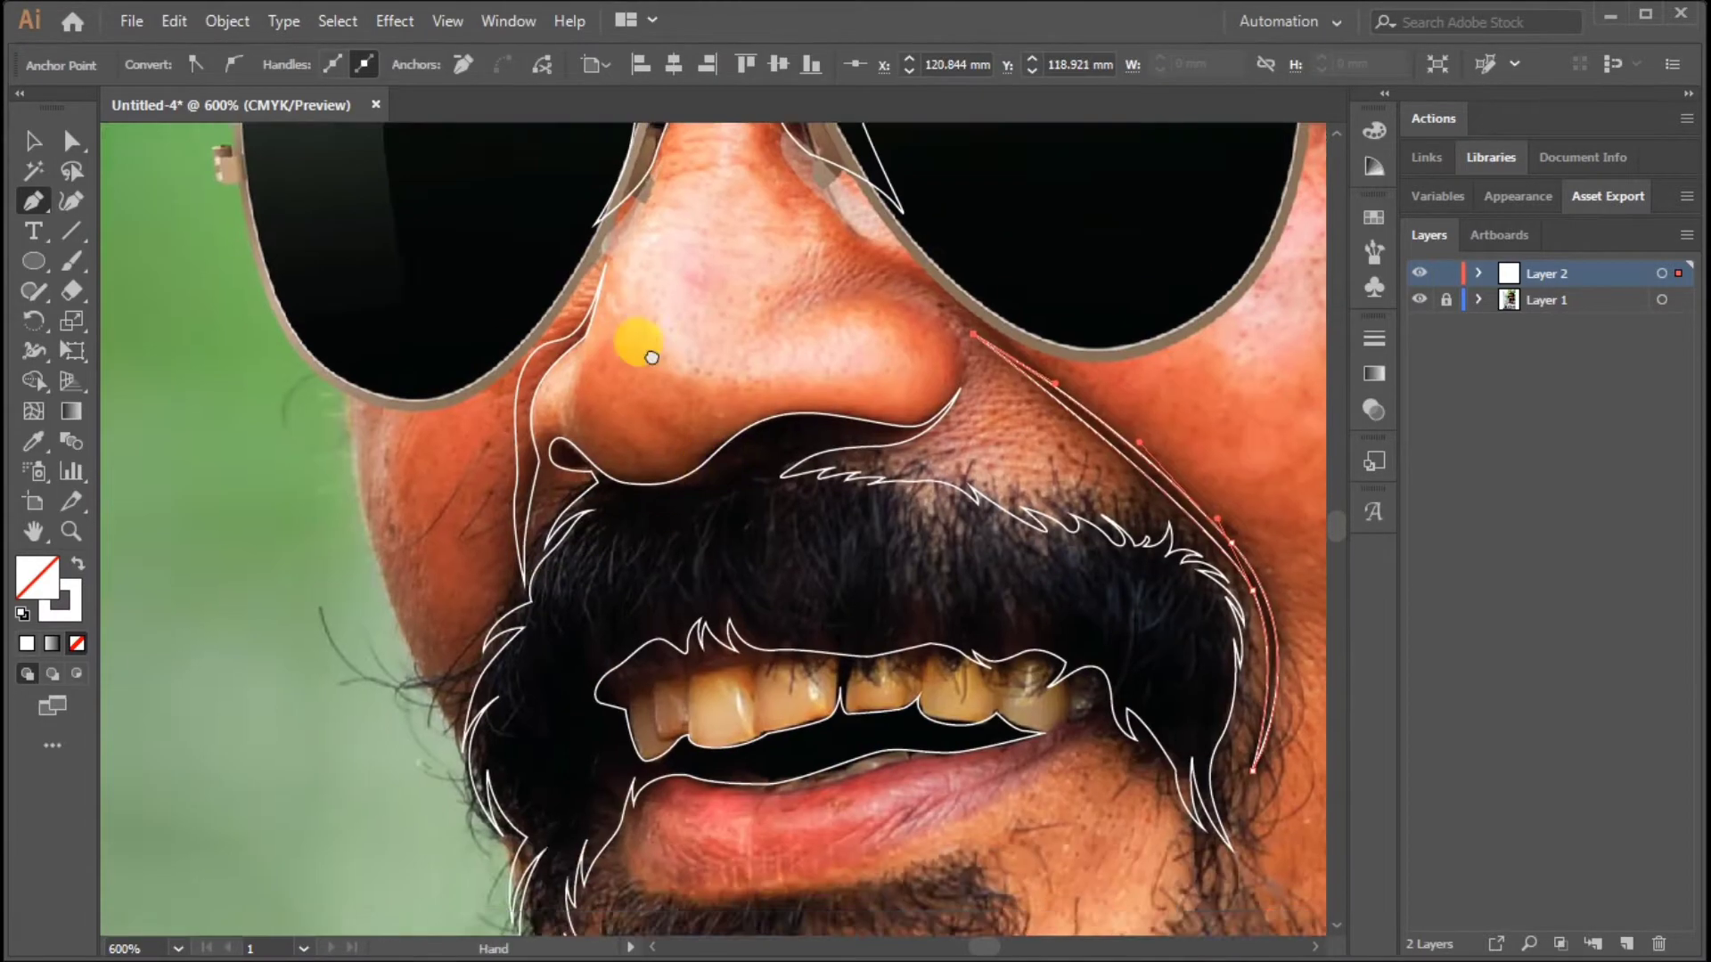
{"action": "scroll", "coordinate": [638, 419], "scroll_direction": "up", "scroll_amount": 5}
Step: Trace the forehead hair wisps with a series of anchors
{"action": "left_click", "coordinate": [409, 411]}
{"action": "left_click_drag", "start_coordinate": [681, 308], "coordinate": [943, 267]}
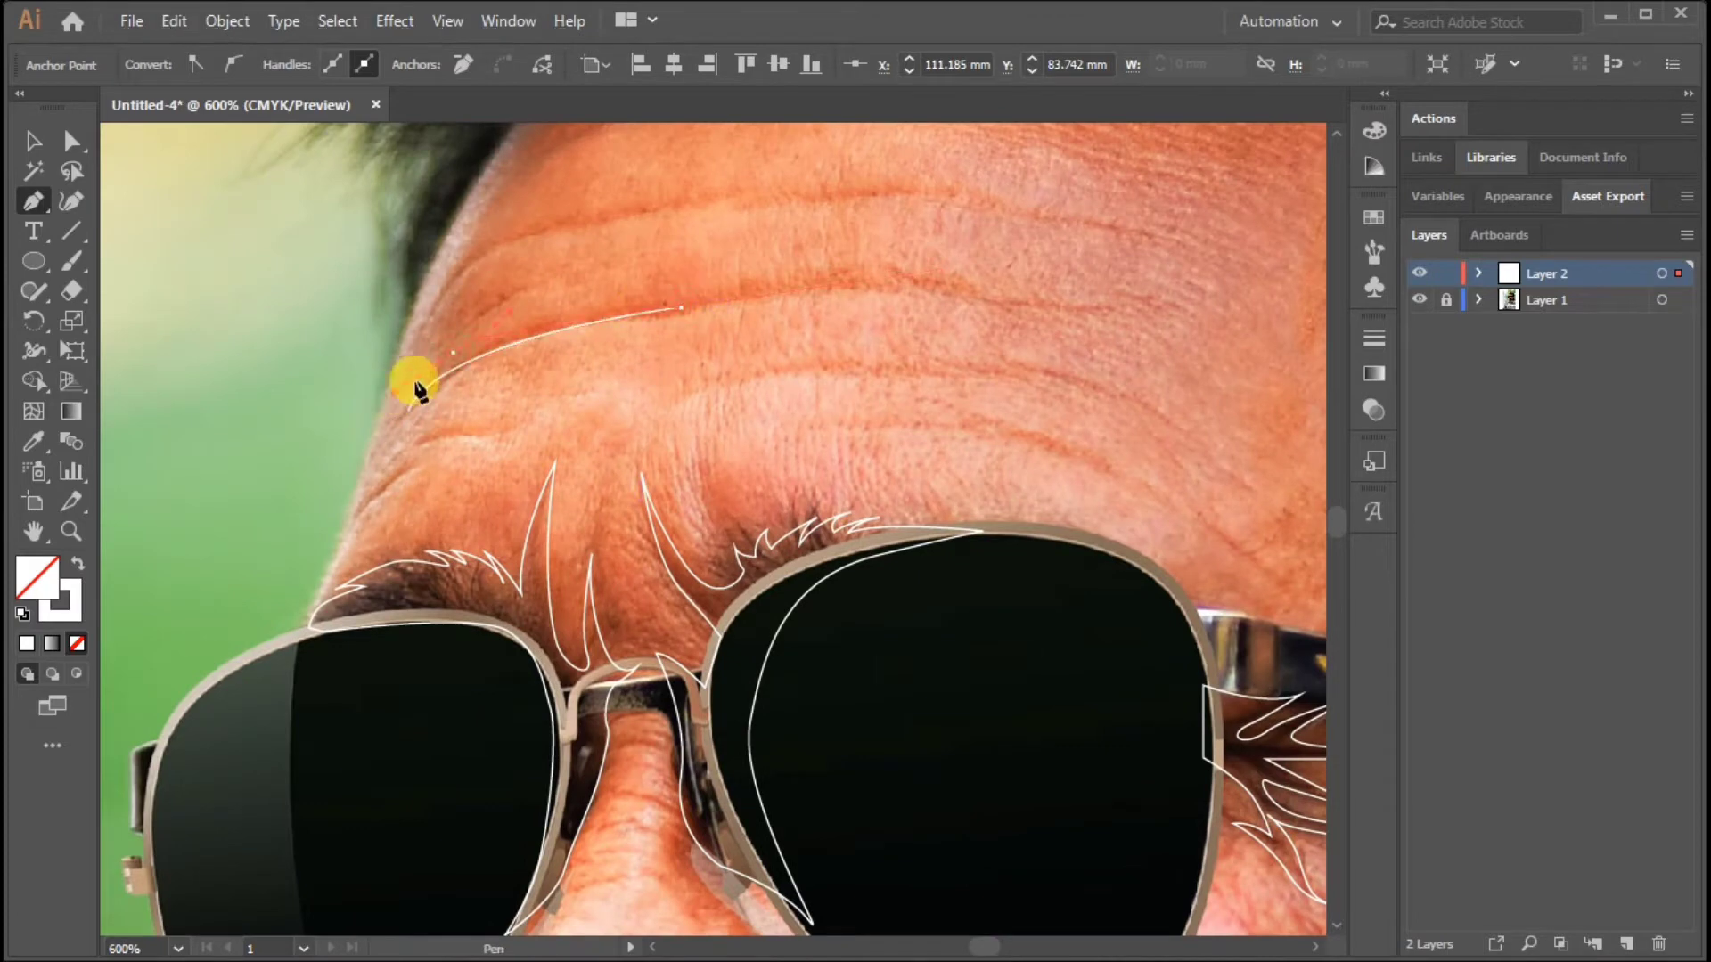
{"action": "scroll", "coordinate": [543, 214], "scroll_direction": "up", "scroll_amount": 3}
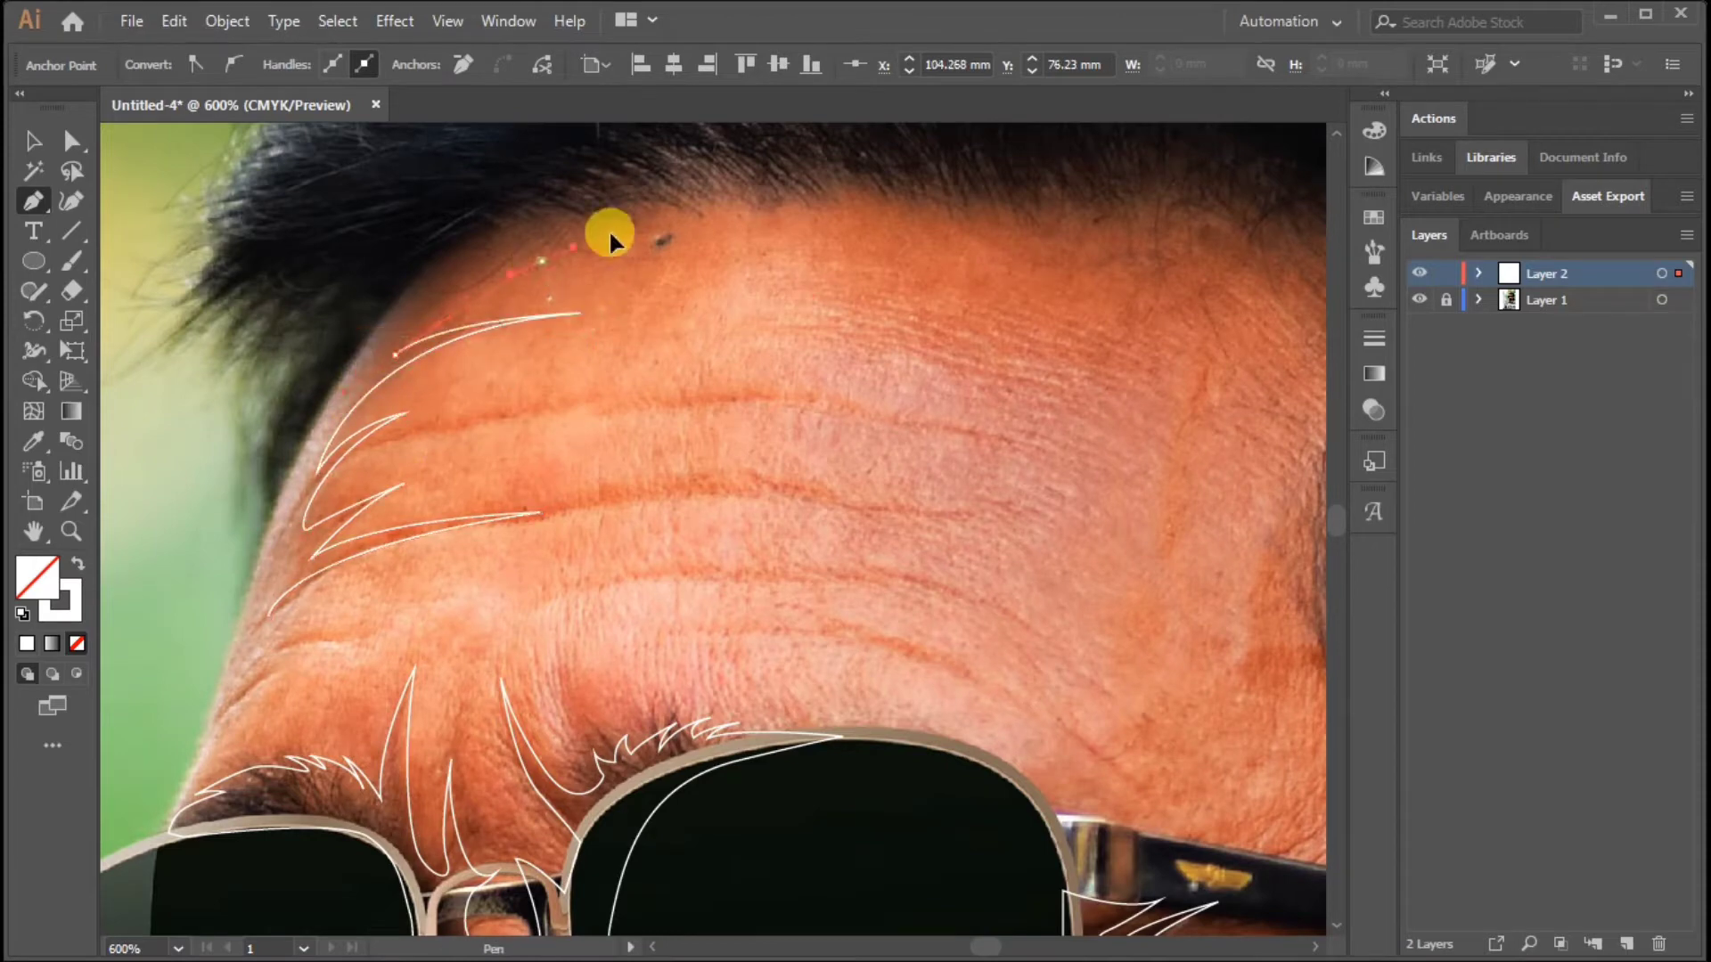
{"action": "left_click", "coordinate": [308, 412]}
{"action": "left_click", "coordinate": [264, 516]}
{"action": "scroll", "coordinate": [229, 565], "scroll_direction": "down", "scroll_amount": 3}
{"action": "left_click", "coordinate": [245, 558]}
{"action": "left_click", "coordinate": [234, 588]}
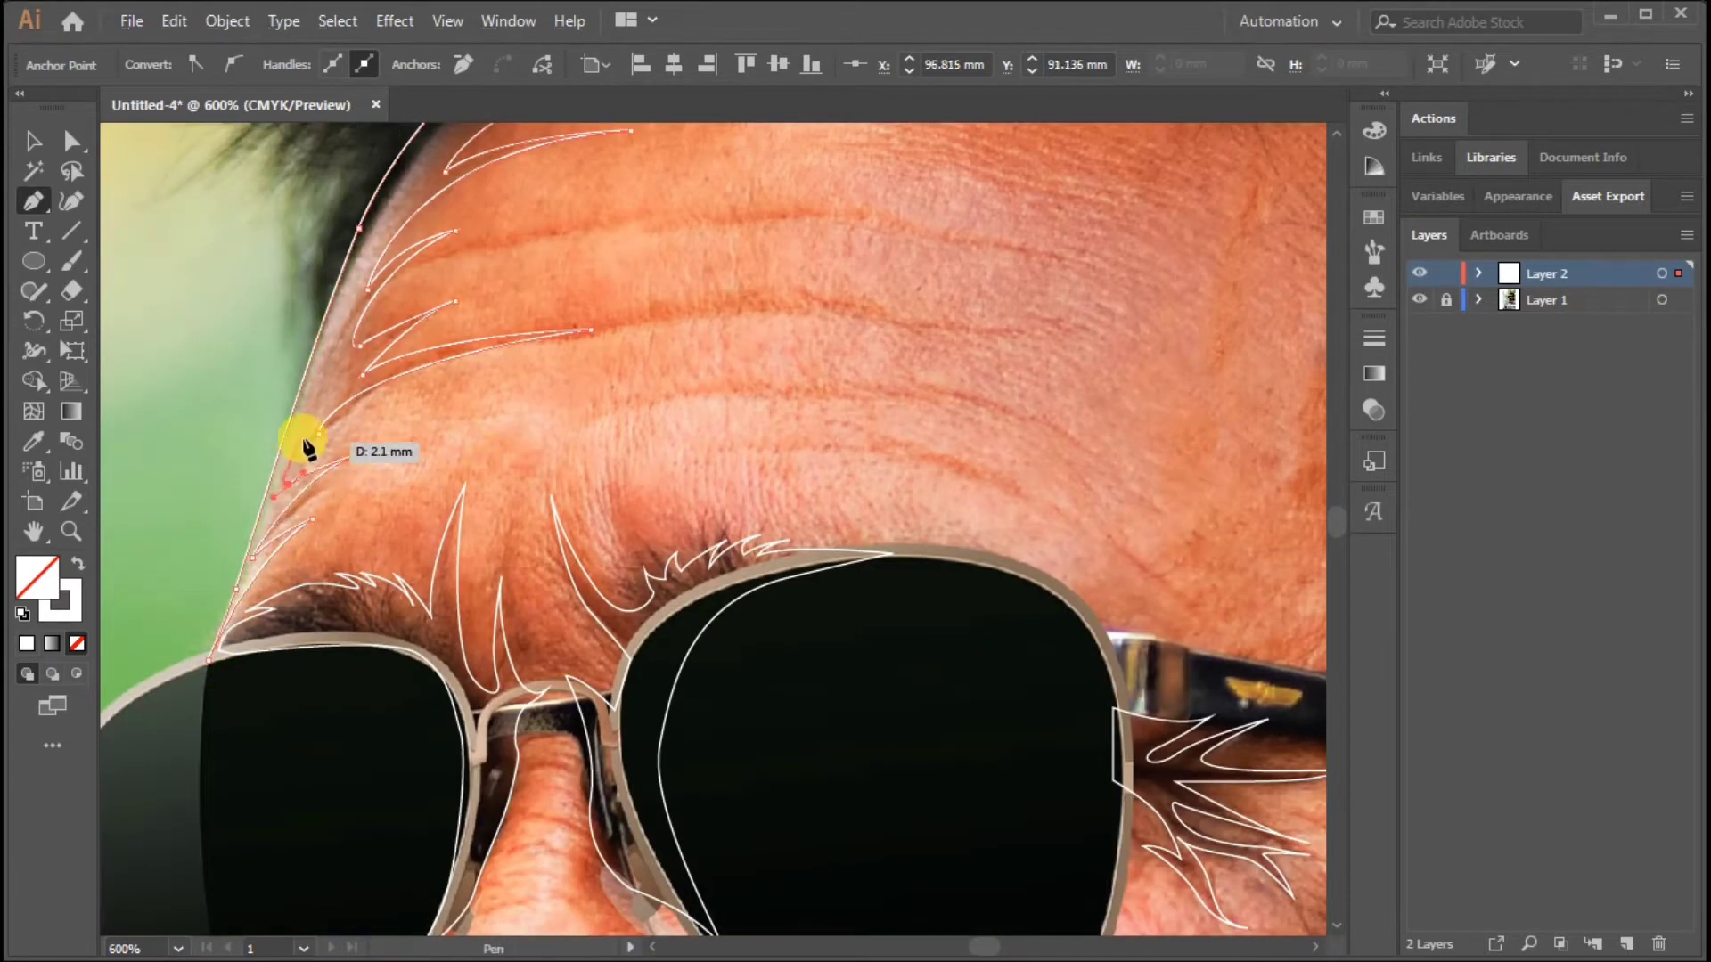
{"action": "scroll", "coordinate": [308, 448], "scroll_direction": "down", "scroll_amount": 2}
{"action": "scroll", "coordinate": [611, 458], "scroll_direction": "down", "scroll_amount": 2}
{"action": "scroll", "coordinate": [679, 286], "scroll_direction": "right", "scroll_amount": 3}
{"action": "scroll", "coordinate": [849, 401], "scroll_direction": "up", "scroll_amount": 3}
{"action": "scroll", "coordinate": [848, 400], "scroll_direction": "left", "scroll_amount": 3}
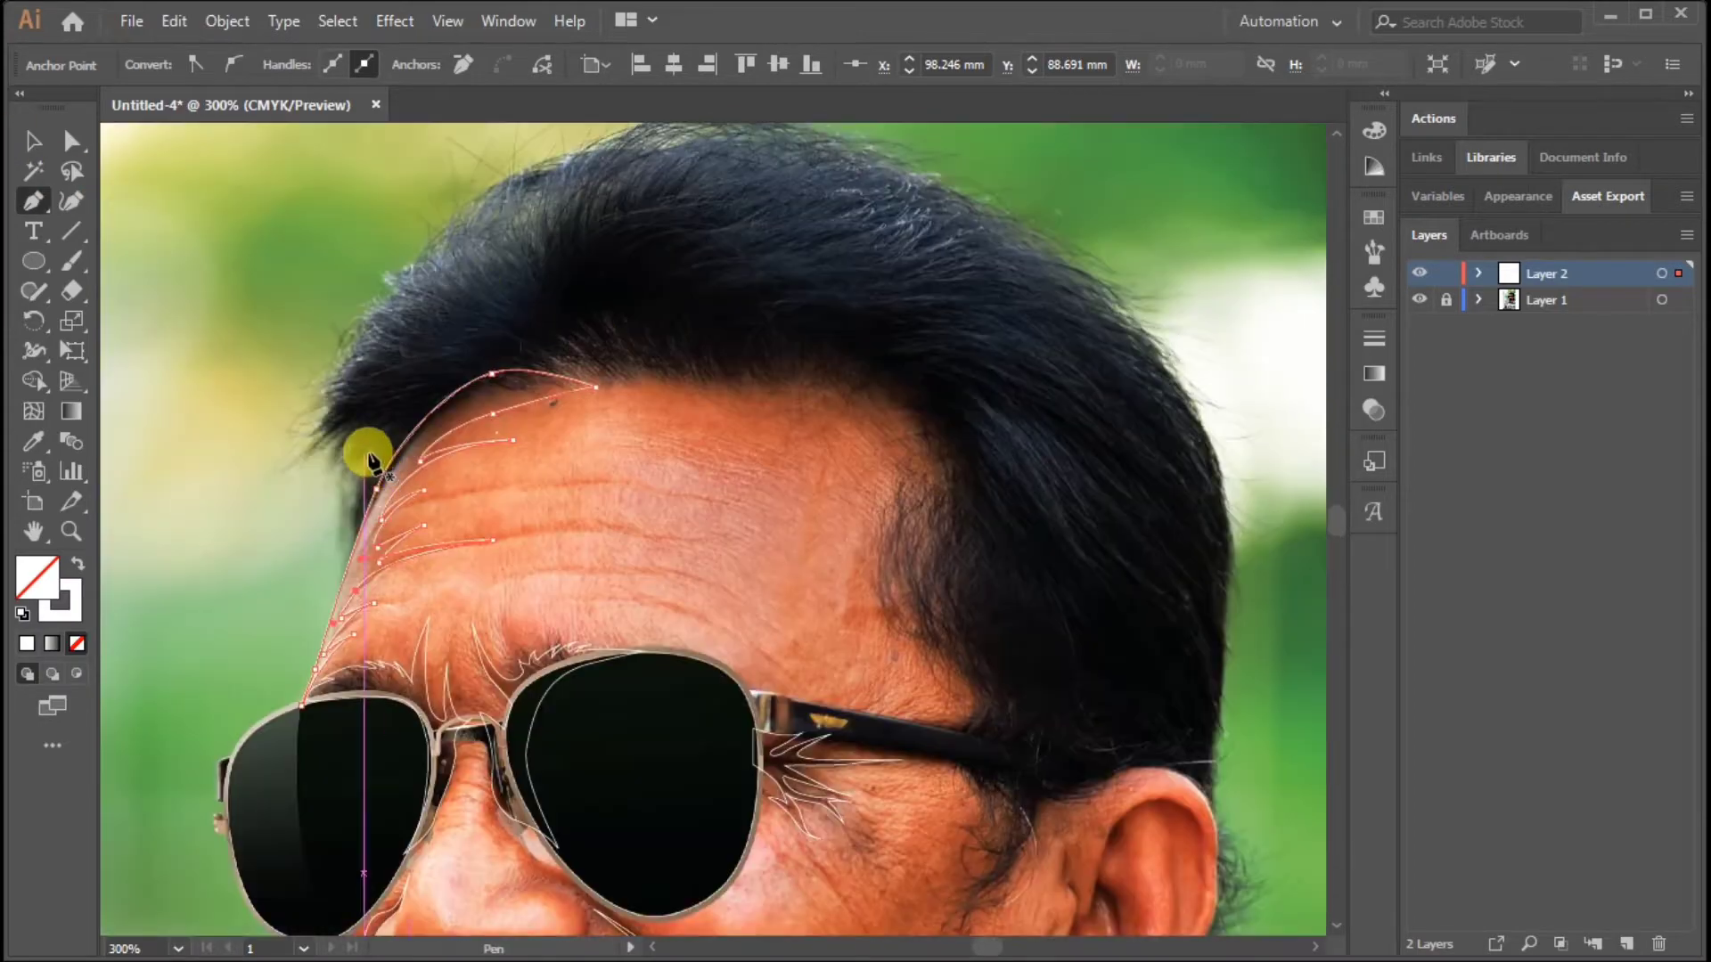
Step: Place curved anchors along the hairline around a hair tuft
{"action": "left_click_drag", "start_coordinate": [334, 535], "coordinate": [336, 604]}
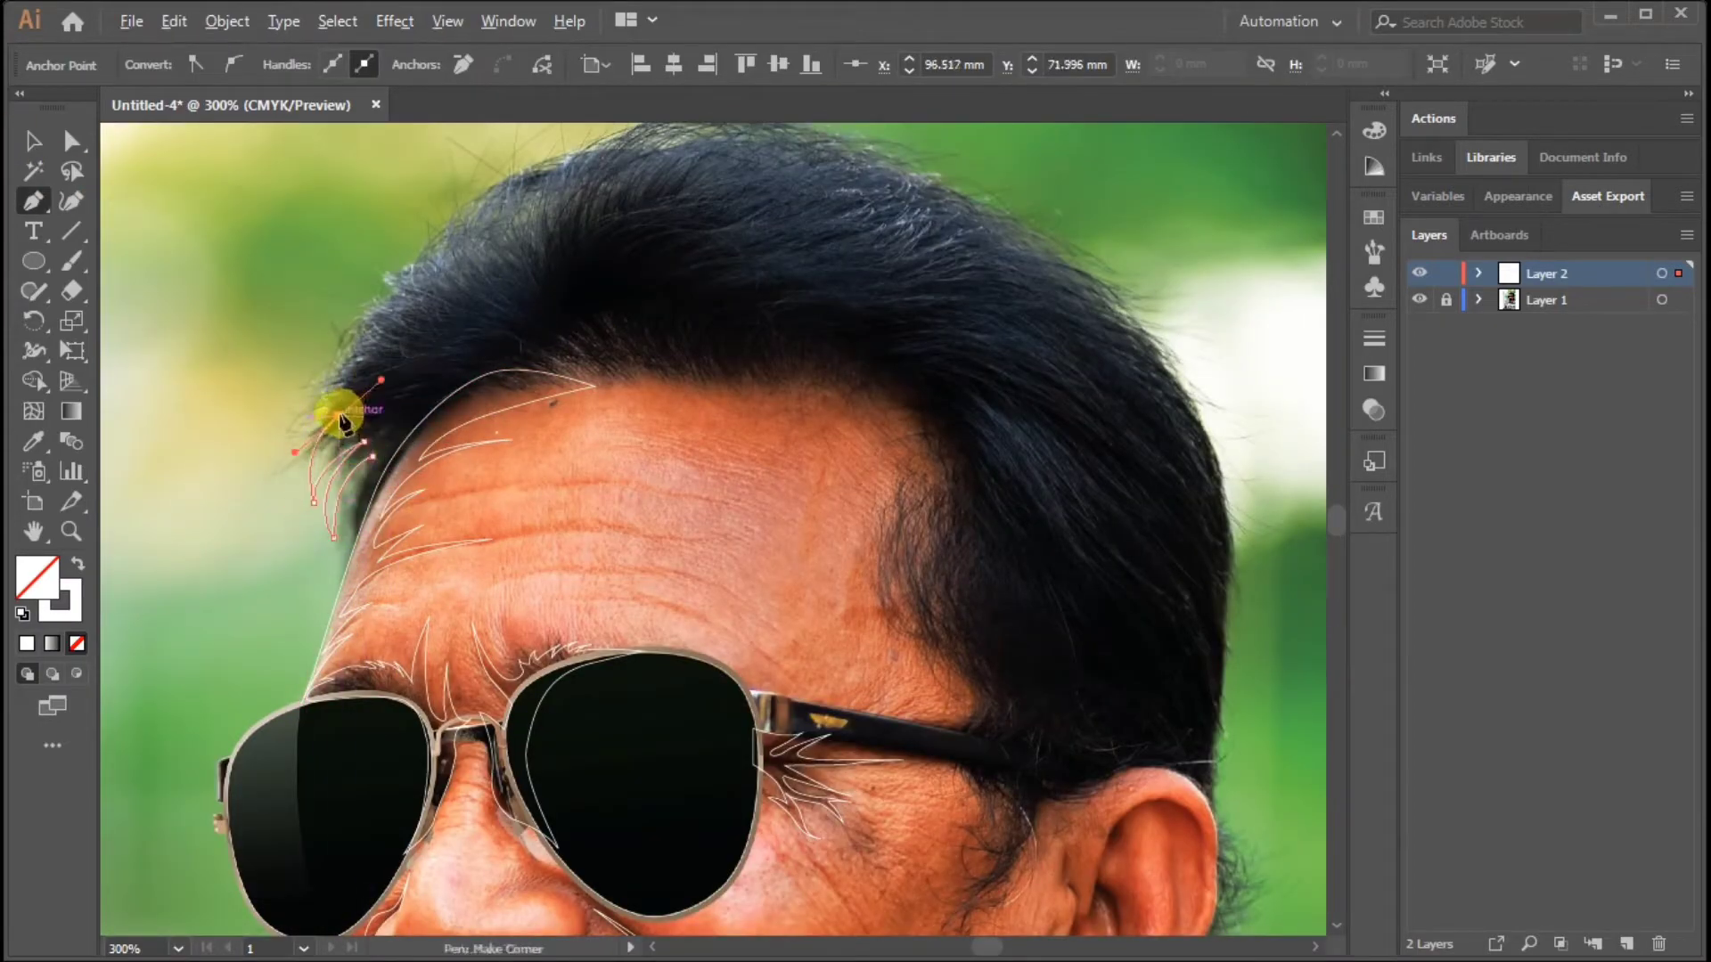
{"action": "scroll", "coordinate": [331, 375], "scroll_direction": "up", "scroll_amount": 3}
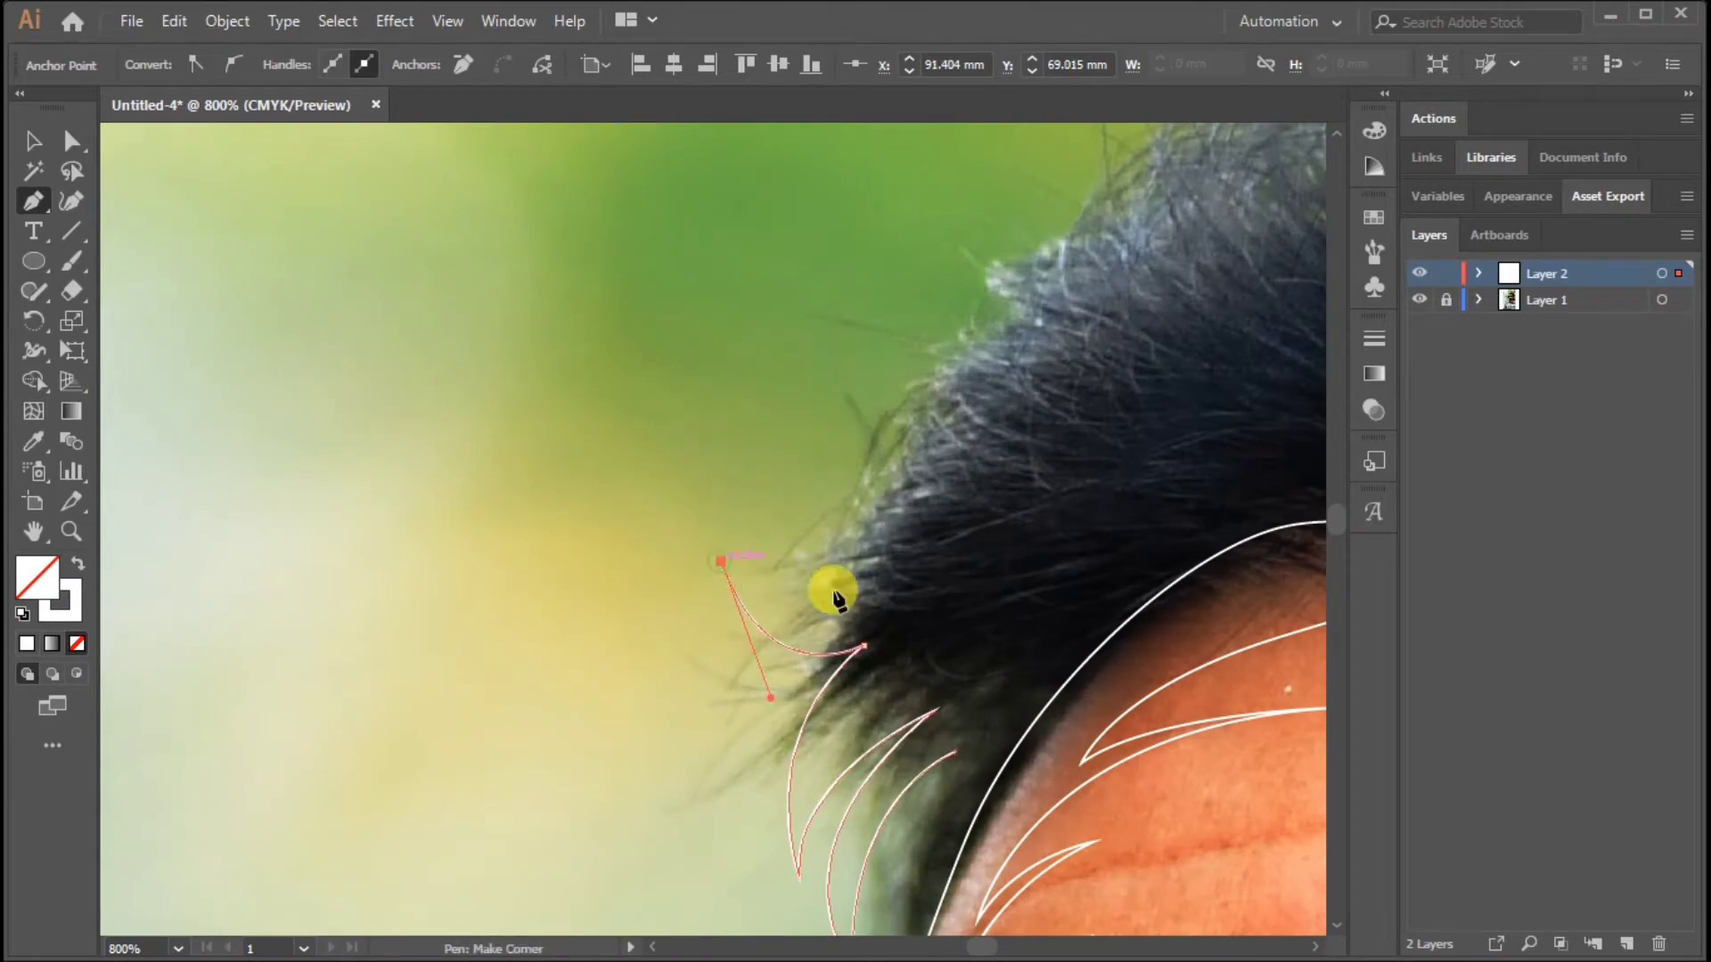
{"action": "scroll", "coordinate": [836, 598], "scroll_direction": "right", "scroll_amount": 5}
{"action": "scroll", "coordinate": [631, 462], "scroll_direction": "up", "scroll_amount": 2}
{"action": "left_click_drag", "start_coordinate": [403, 706], "coordinate": [488, 608]}
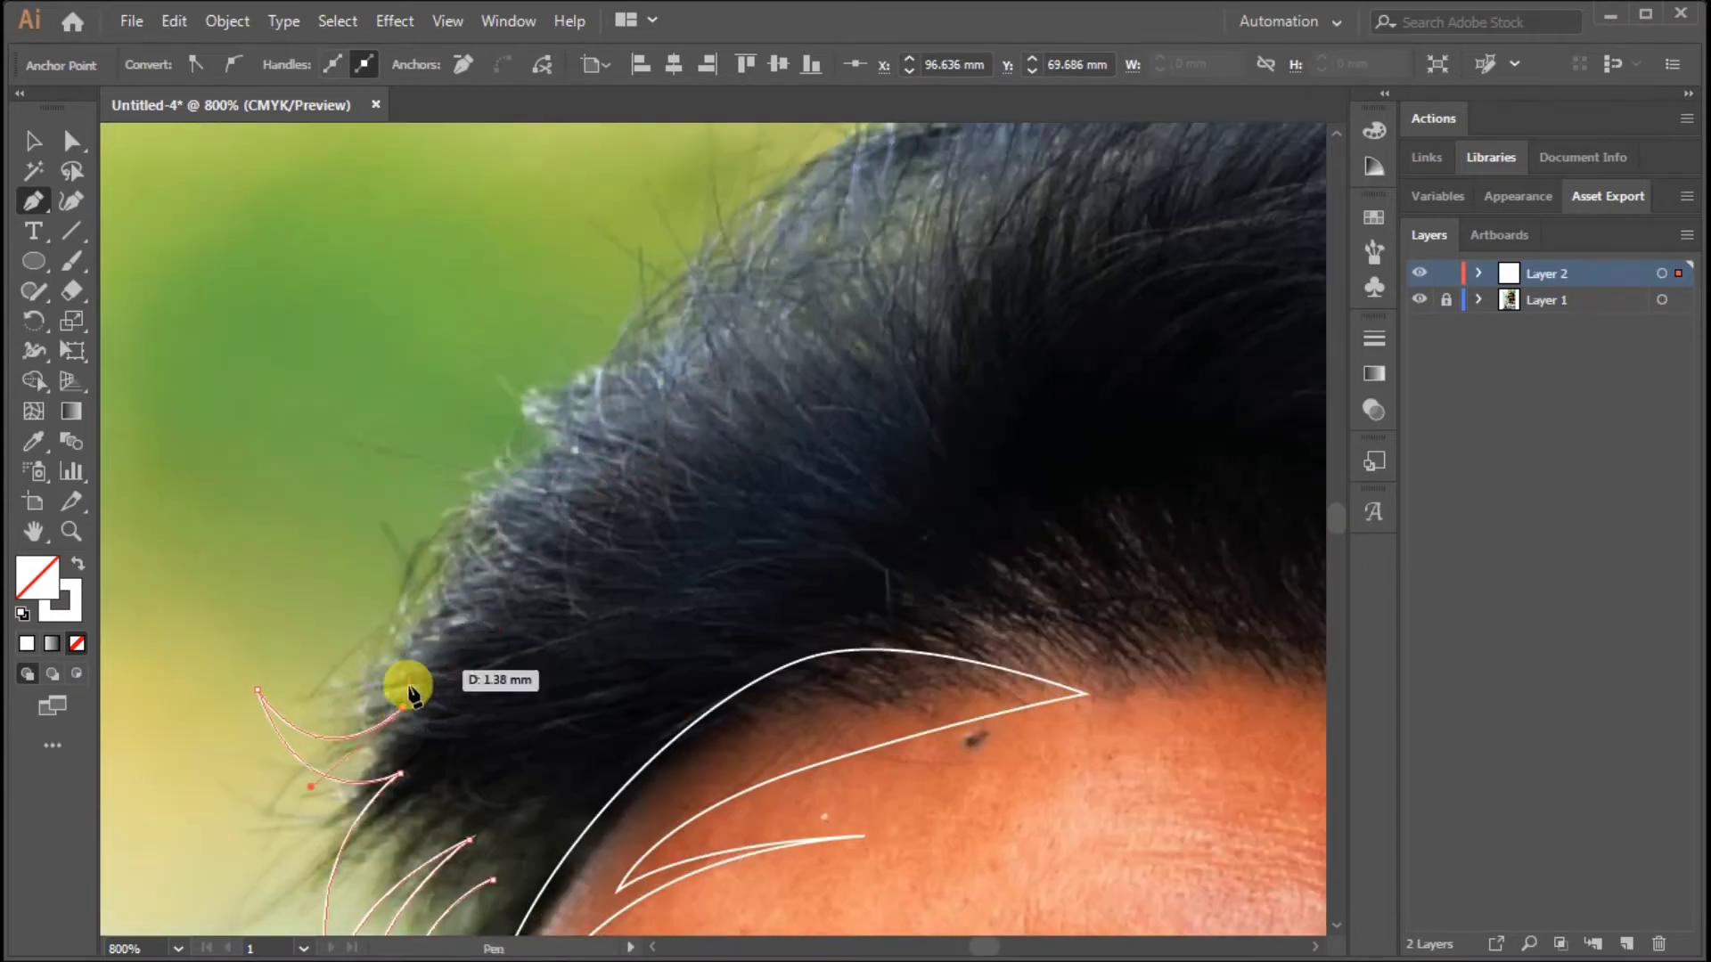
{"action": "mouse_move", "coordinate": [410, 693]}
{"action": "left_mouse_down"}
{"action": "mouse_move", "coordinate": [378, 681]}
{"action": "mouse_move", "coordinate": [385, 698]}
{"action": "left_mouse_up"}
{"action": "left_click_drag", "start_coordinate": [565, 419], "coordinate": [668, 386]}
{"action": "left_click_drag", "start_coordinate": [772, 304], "coordinate": [539, 467]}
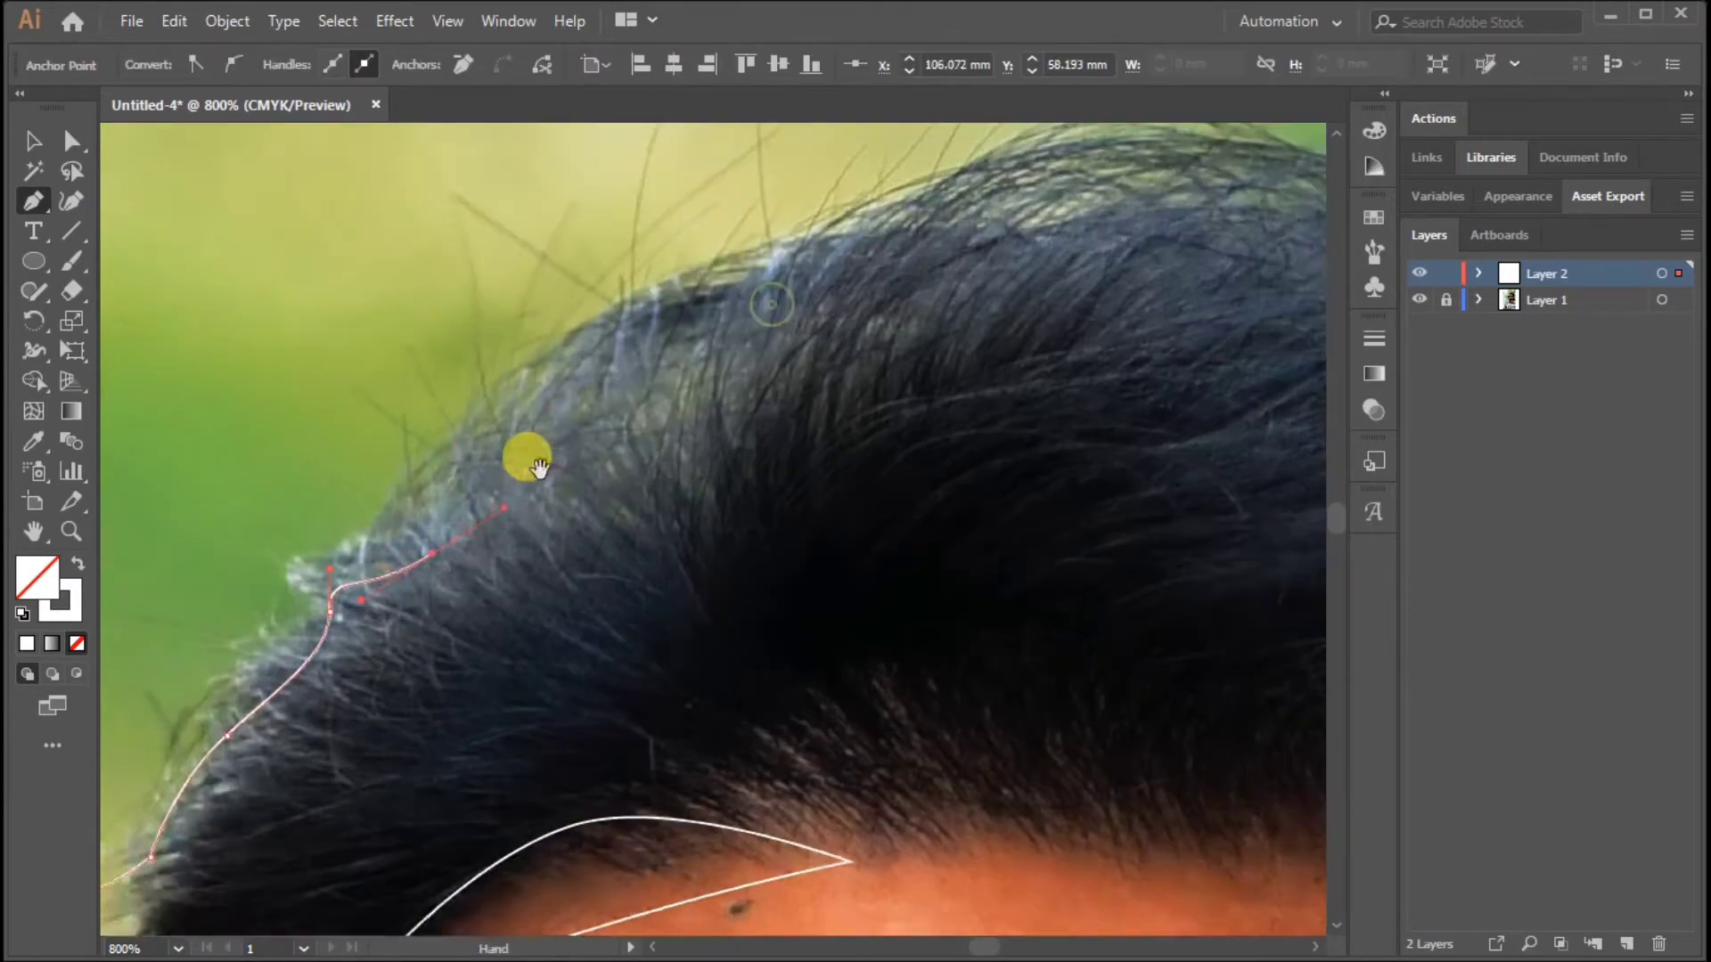
{"action": "scroll", "coordinate": [600, 410], "scroll_direction": "down", "scroll_amount": 3}
Step: Redo the misplaced curve and continue the outline over the top and down the back of the hair
{"action": "key", "text": "ctrl+z"}
{"action": "left_click_drag", "start_coordinate": [370, 575], "coordinate": [446, 517]}
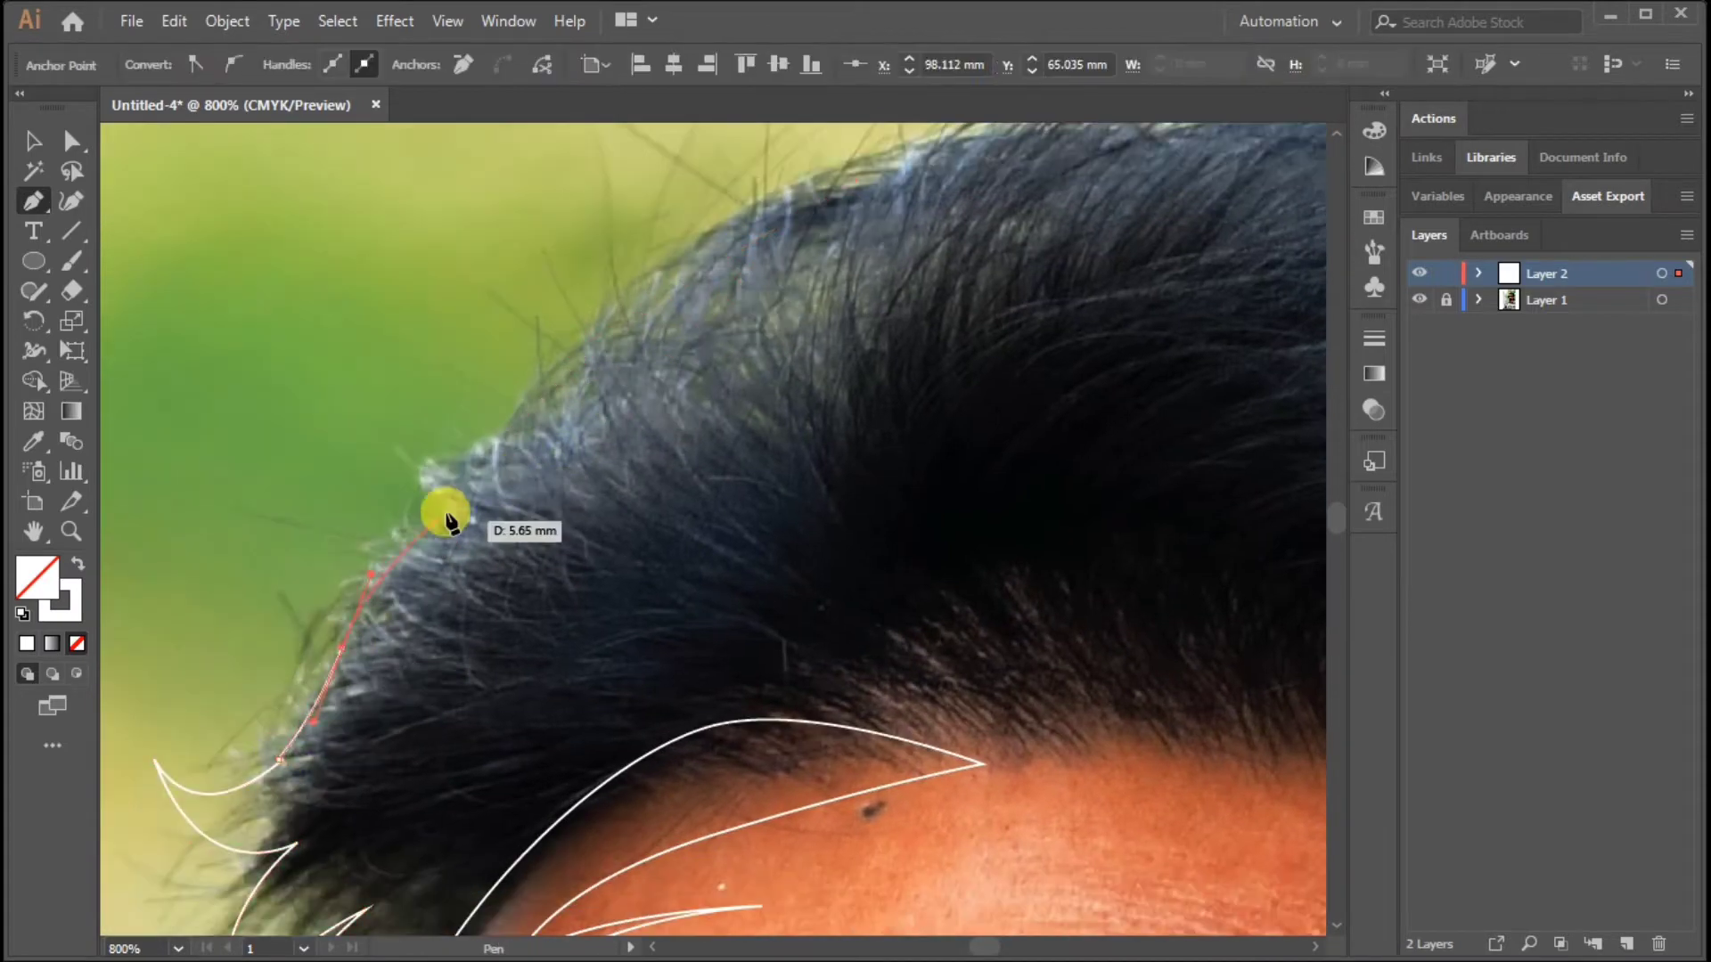
{"action": "left_click_drag", "start_coordinate": [706, 283], "coordinate": [461, 451]}
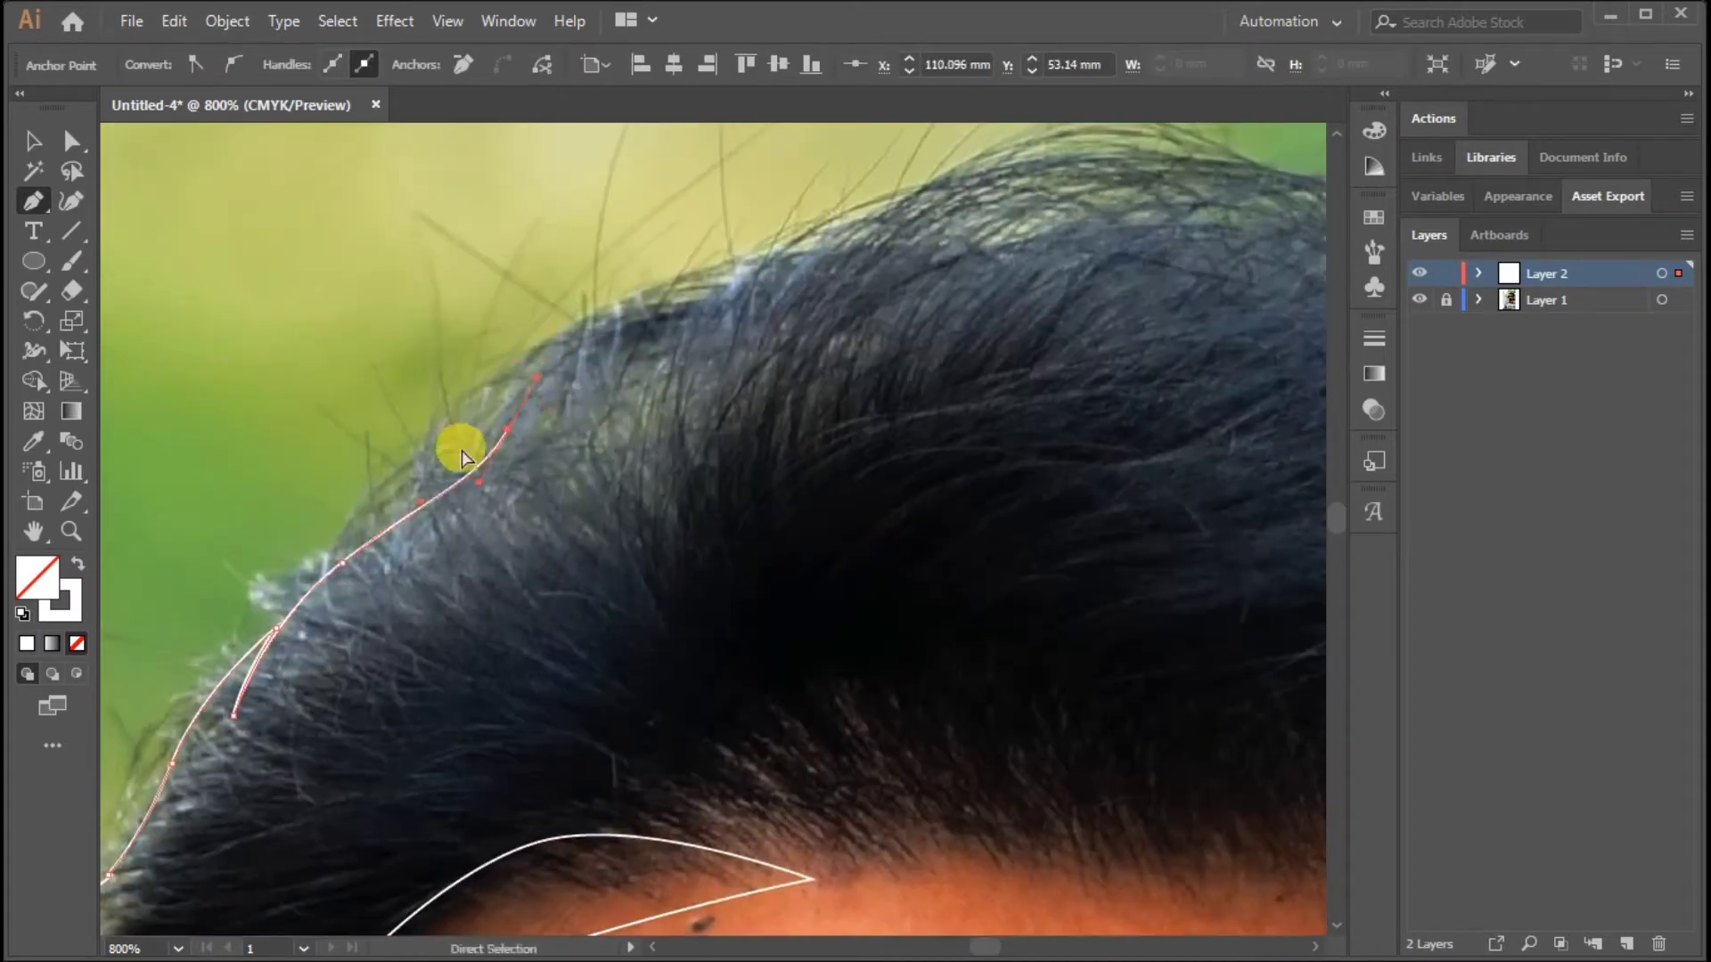
{"action": "mouse_move", "coordinate": [869, 230]}
{"action": "left_mouse_down"}
{"action": "mouse_move", "coordinate": [1131, 168]}
{"action": "mouse_move", "coordinate": [861, 254]}
{"action": "left_mouse_up"}
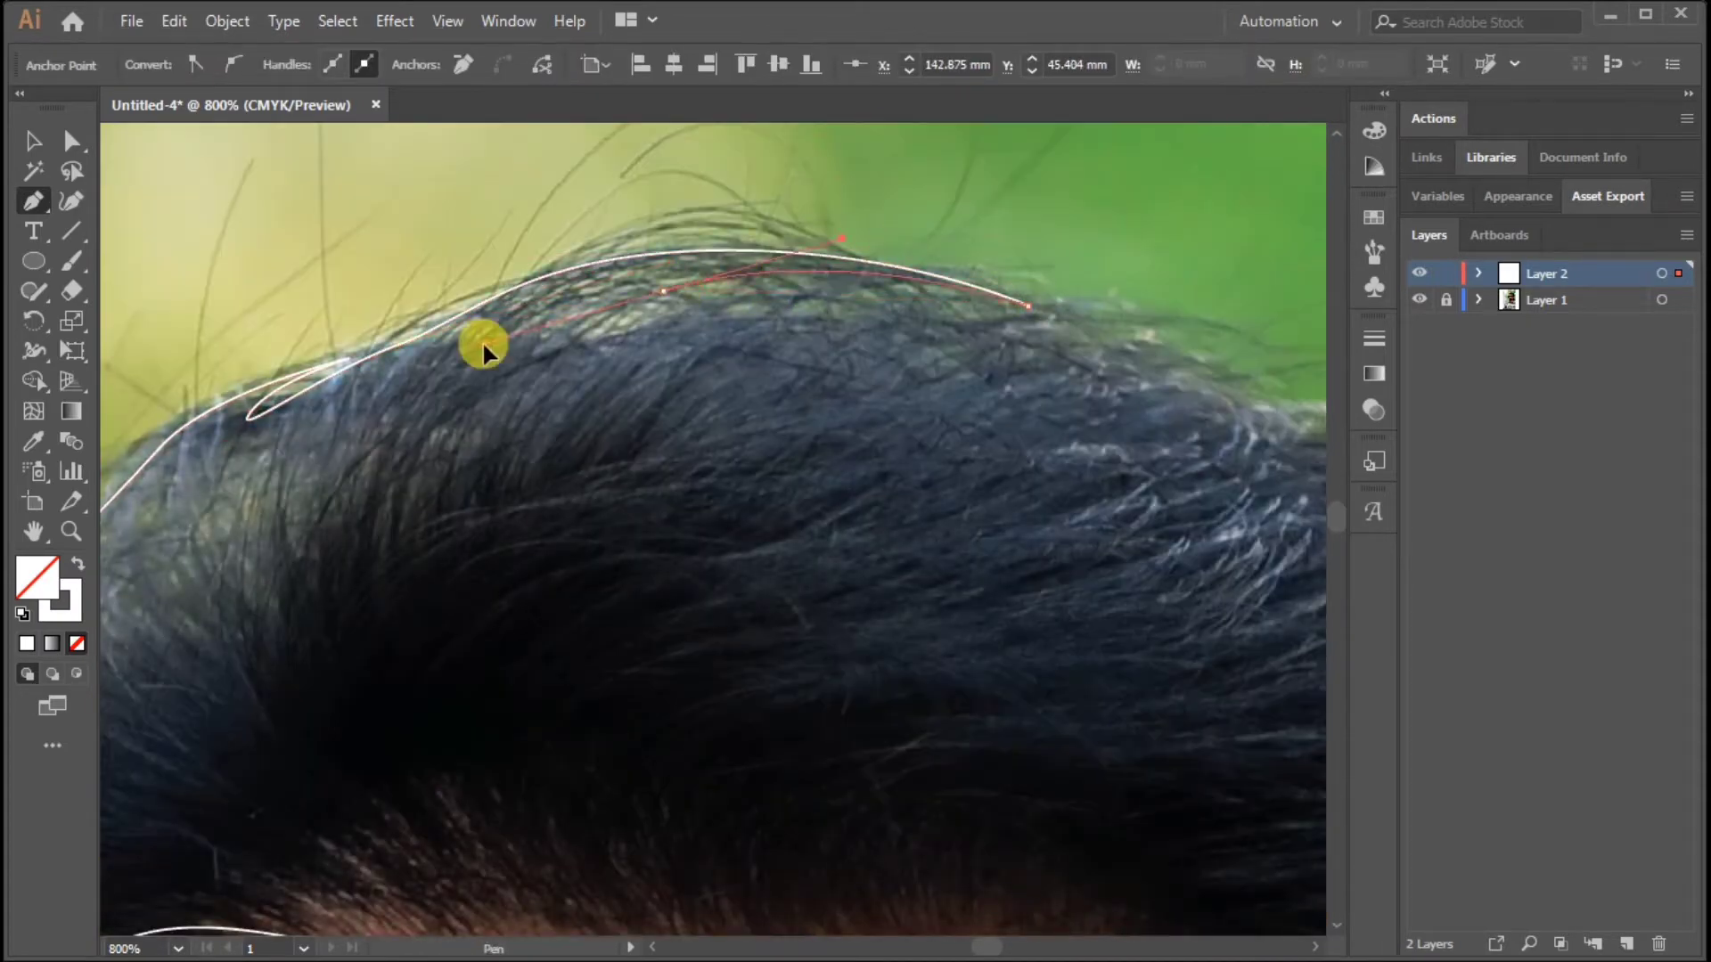
{"action": "left_click_drag", "start_coordinate": [977, 320], "coordinate": [1074, 383]}
{"action": "mouse_move", "coordinate": [1087, 482]}
{"action": "left_mouse_down"}
{"action": "mouse_move", "coordinate": [1112, 500]}
{"action": "mouse_move", "coordinate": [1102, 575]}
{"action": "left_mouse_up"}
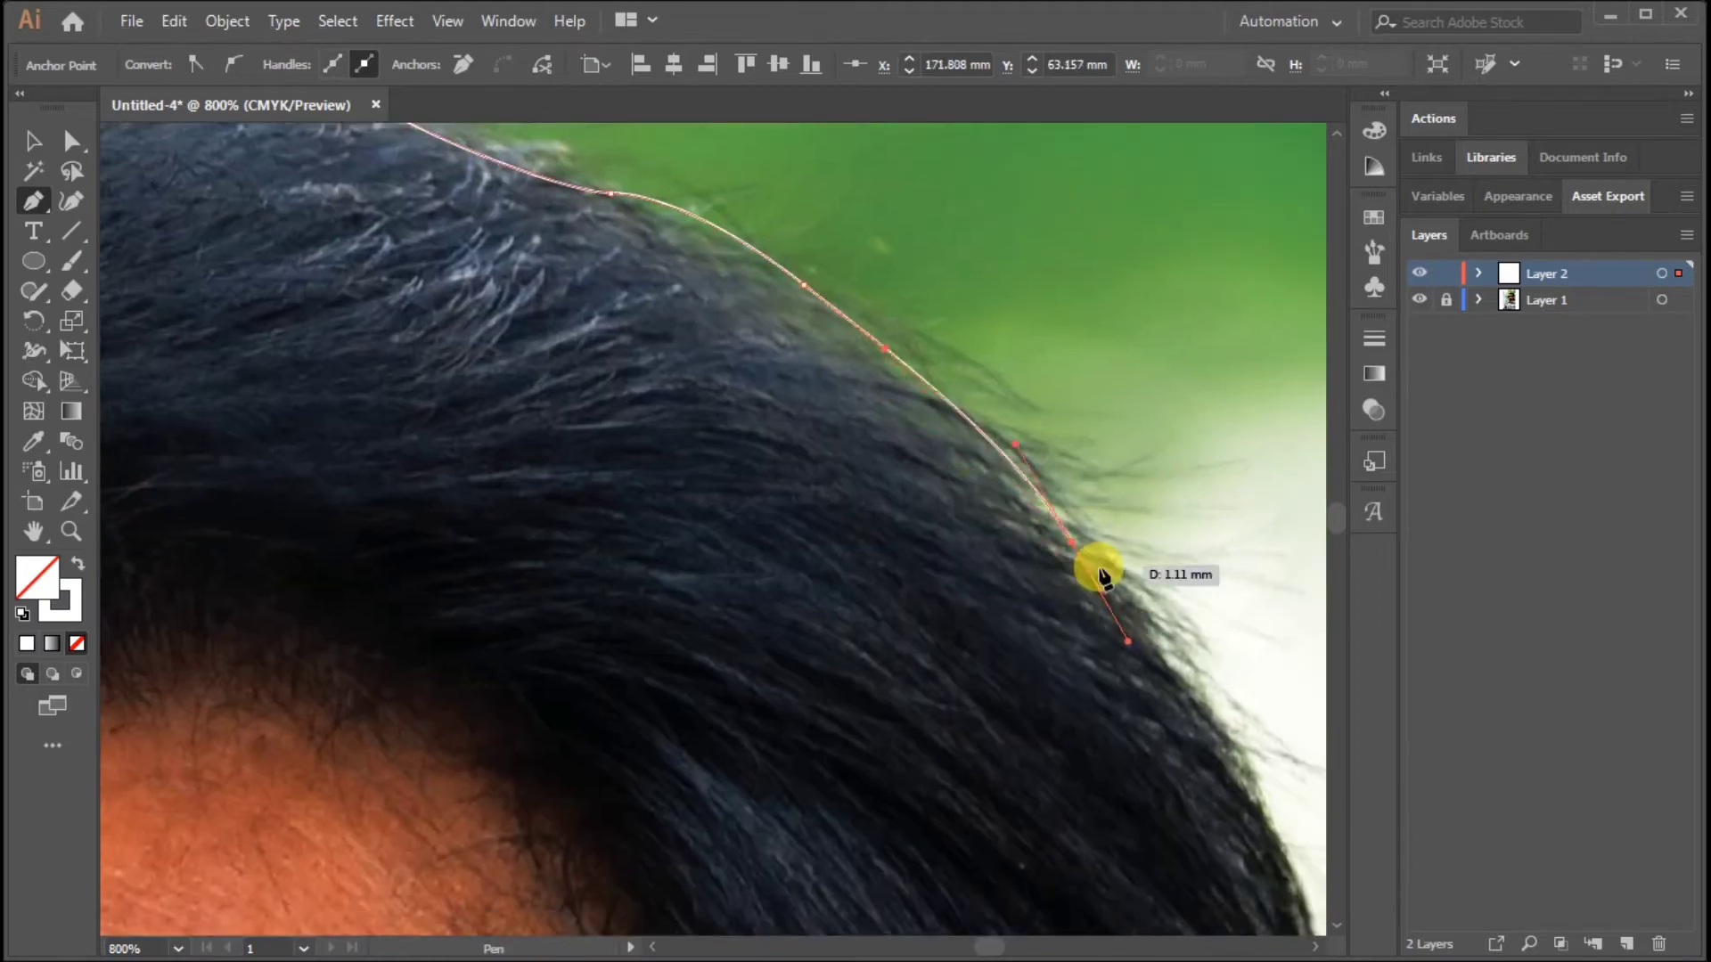
{"action": "left_click_drag", "start_coordinate": [1173, 690], "coordinate": [1057, 520]}
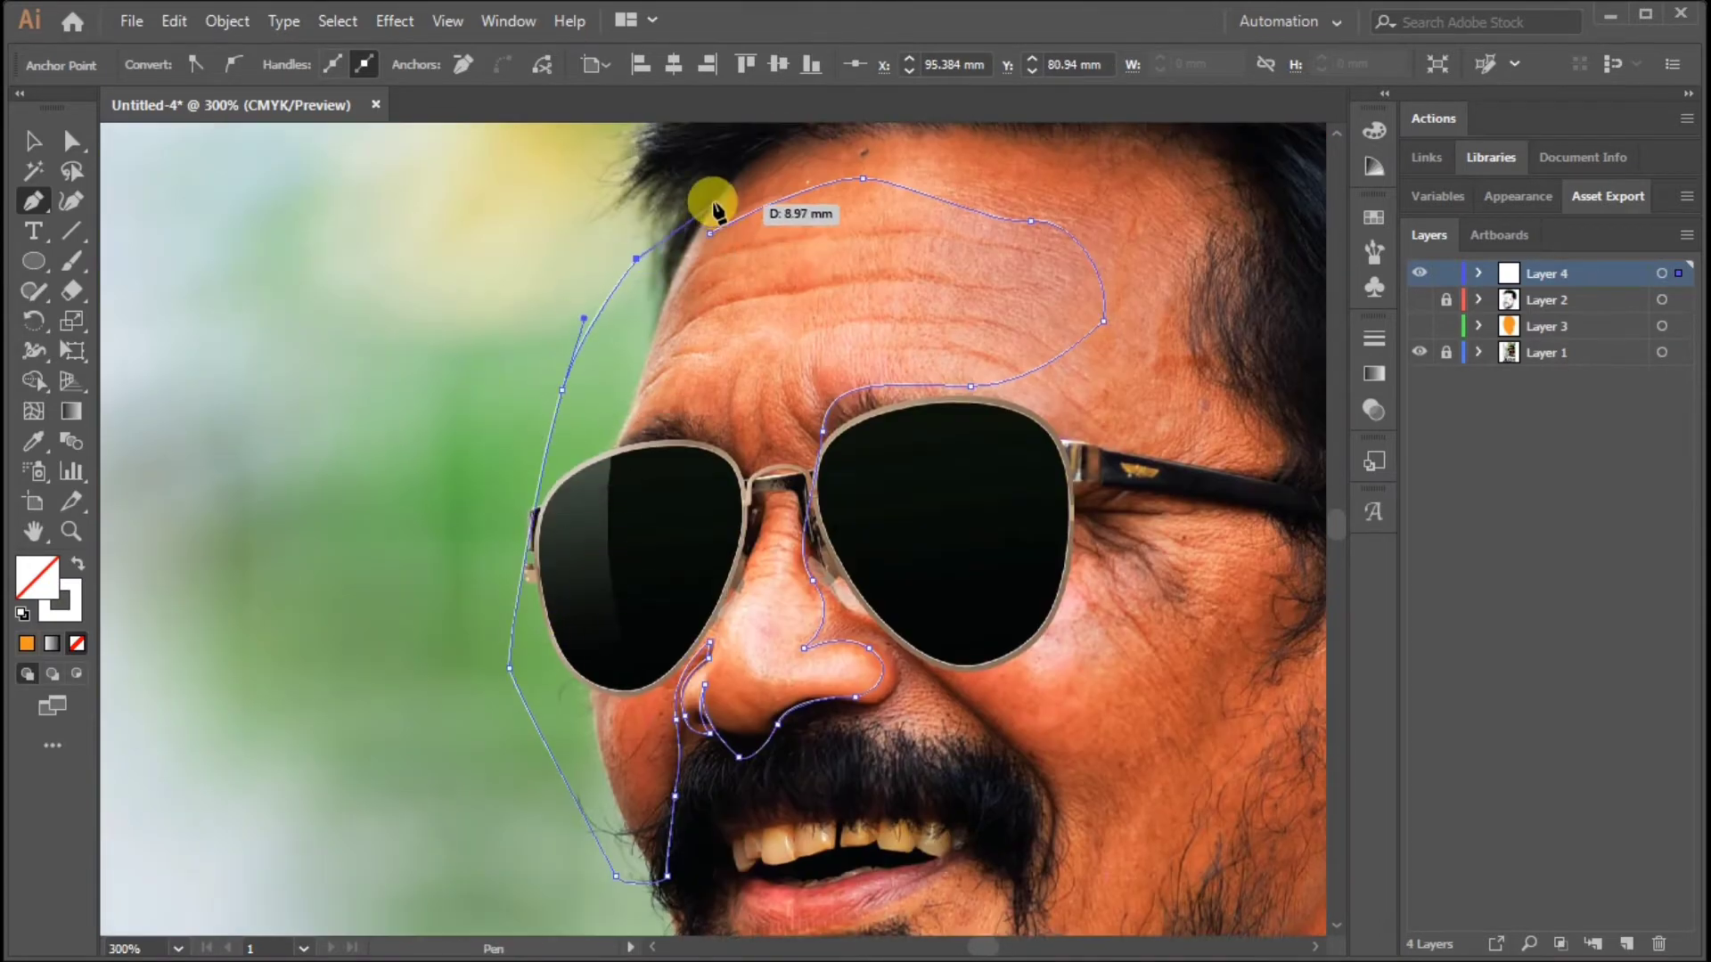
Step: Fill the new face-side outline orange from the Fill swatches
{"action": "left_click", "coordinate": [29, 145]}
{"action": "left_click", "coordinate": [1419, 326]}
{"action": "left_click", "coordinate": [362, 485]}
{"action": "key", "text": "shift+m"}
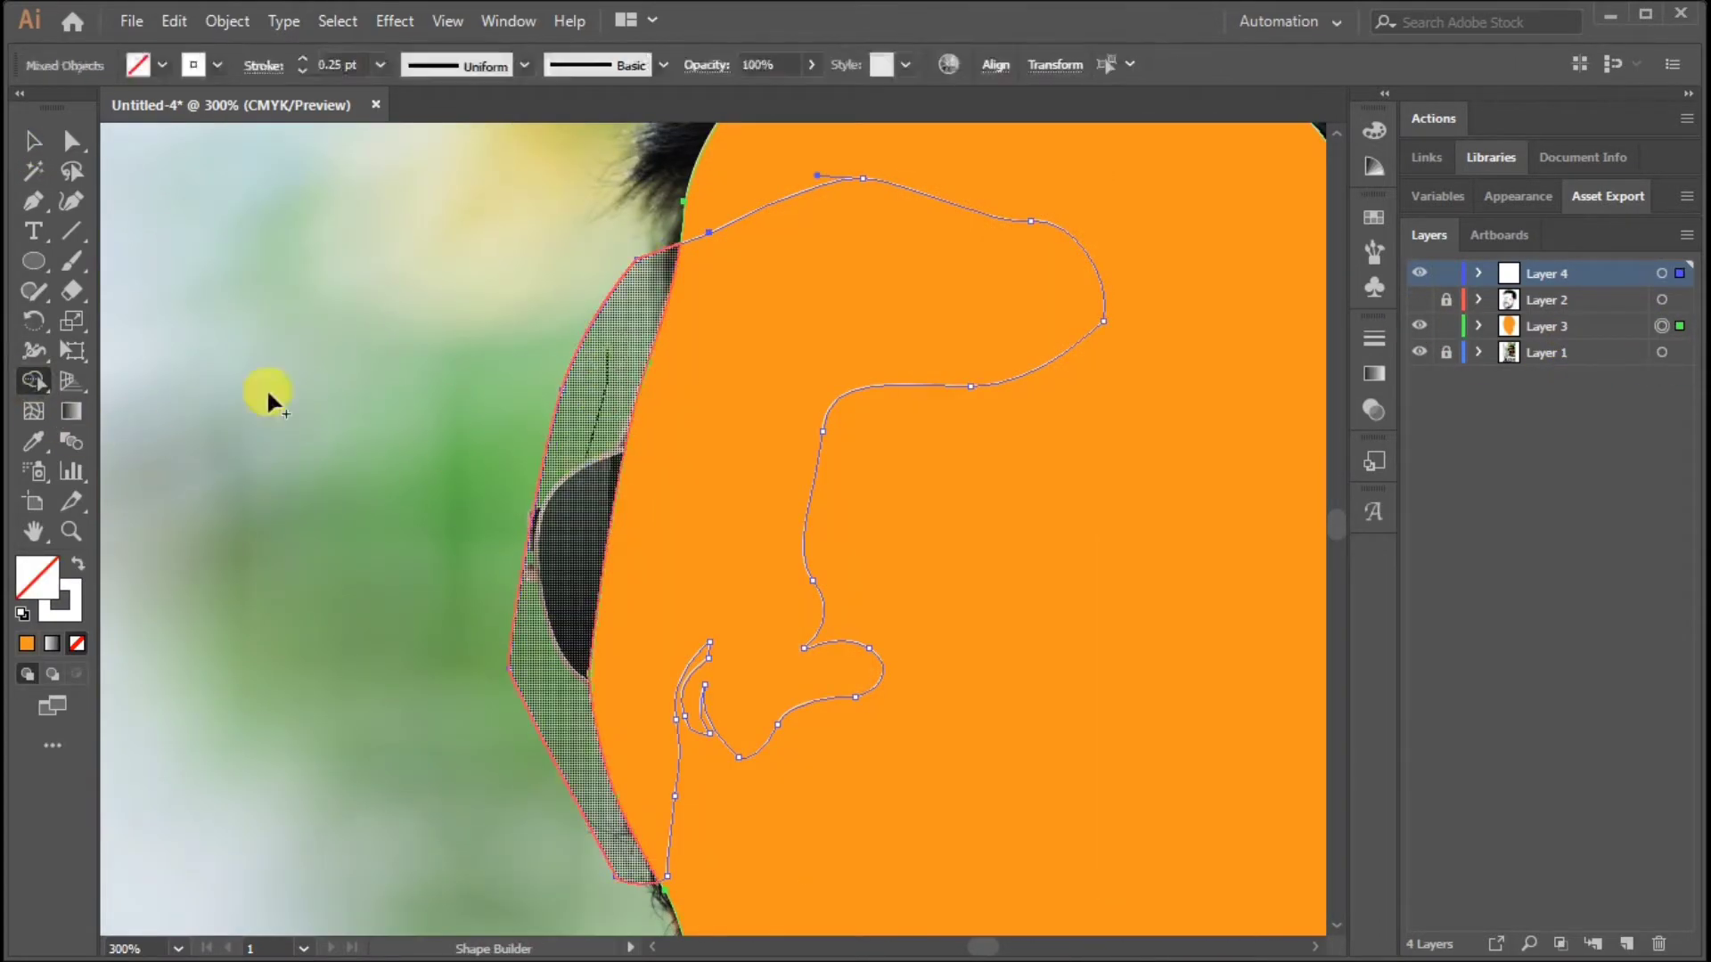
{"action": "key", "text": "v"}
{"action": "left_click", "coordinate": [1420, 325]}
{"action": "left_click", "coordinate": [1077, 242]}
{"action": "left_click", "coordinate": [162, 64]}
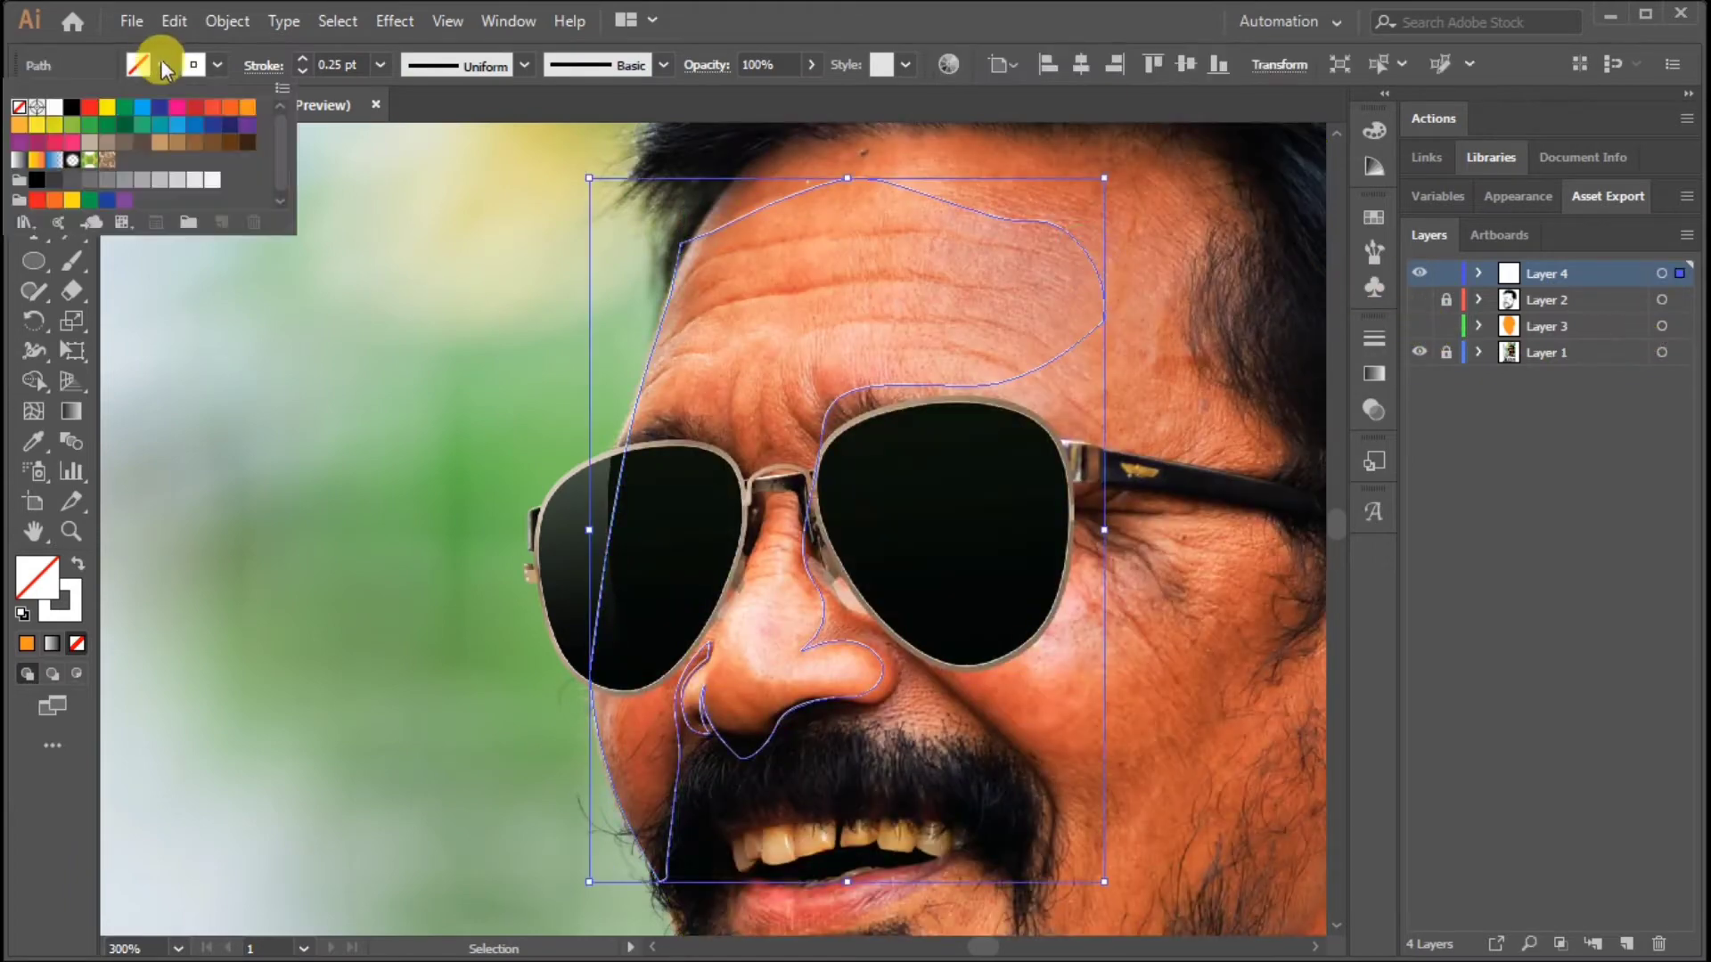
{"action": "left_click", "coordinate": [241, 102]}
{"action": "left_click", "coordinate": [374, 255]}
Step: Fill the face shape red-orange, hide the orange face layer, and make Layer 4 active
{"action": "left_click", "coordinate": [1420, 325]}
{"action": "left_click", "coordinate": [1661, 325]}
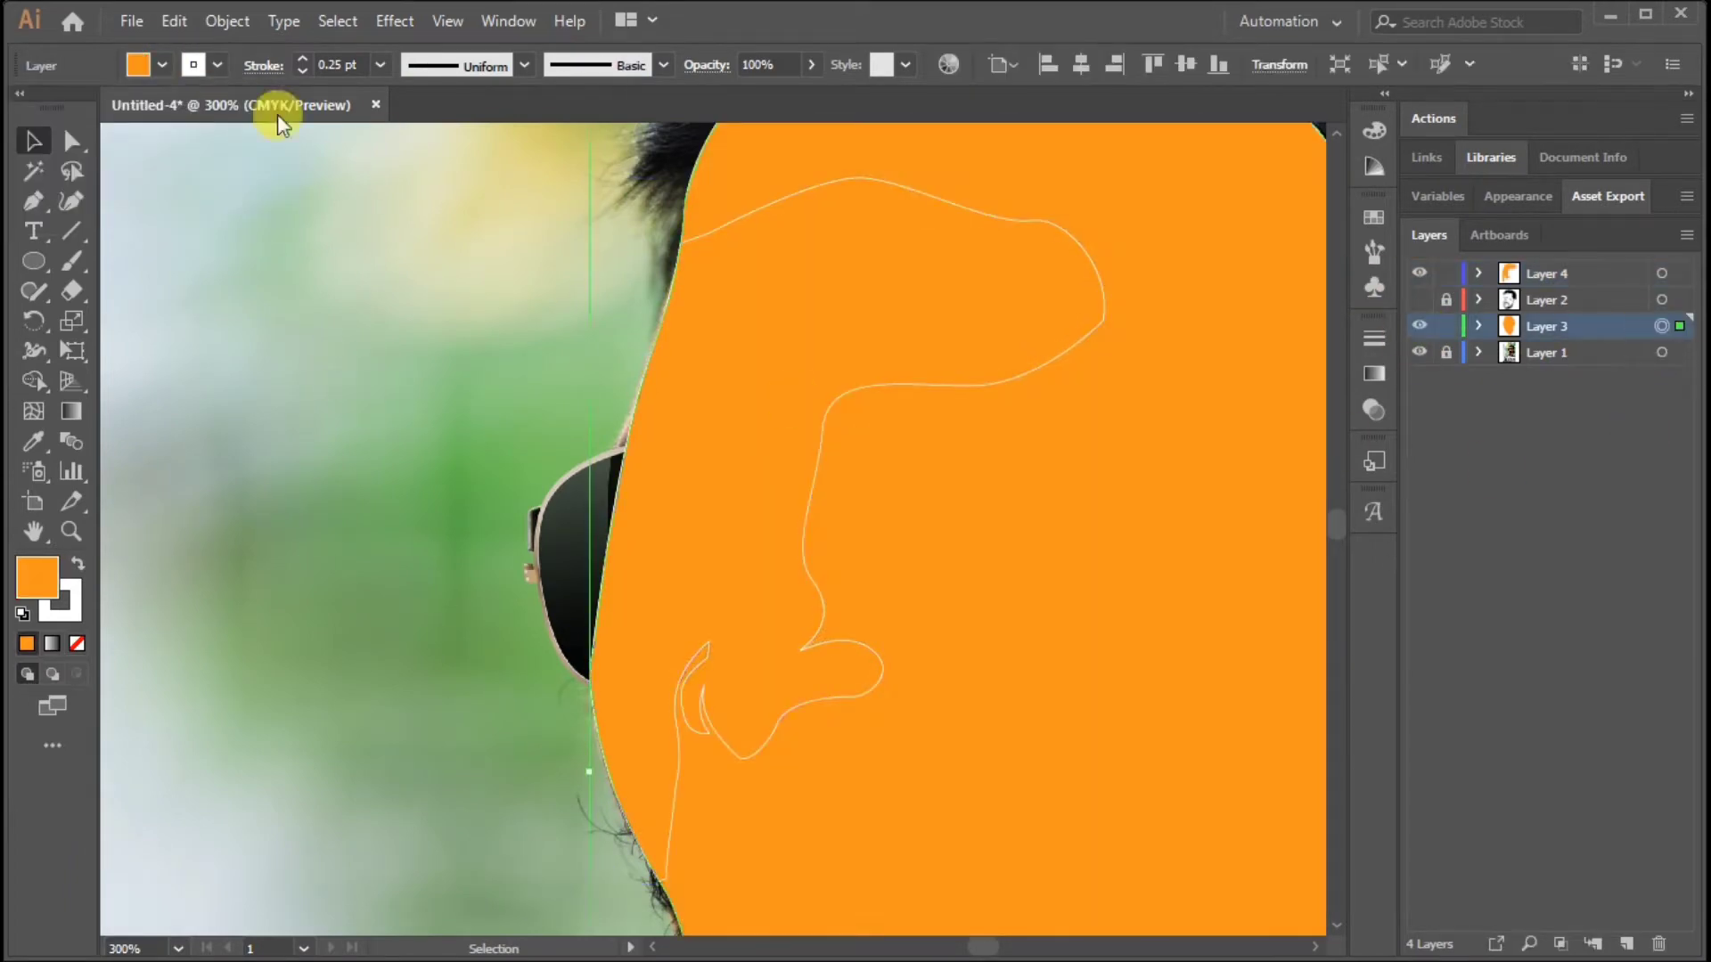
{"action": "left_click", "coordinate": [162, 65]}
{"action": "left_click", "coordinate": [221, 102]}
{"action": "left_click", "coordinate": [1418, 325]}
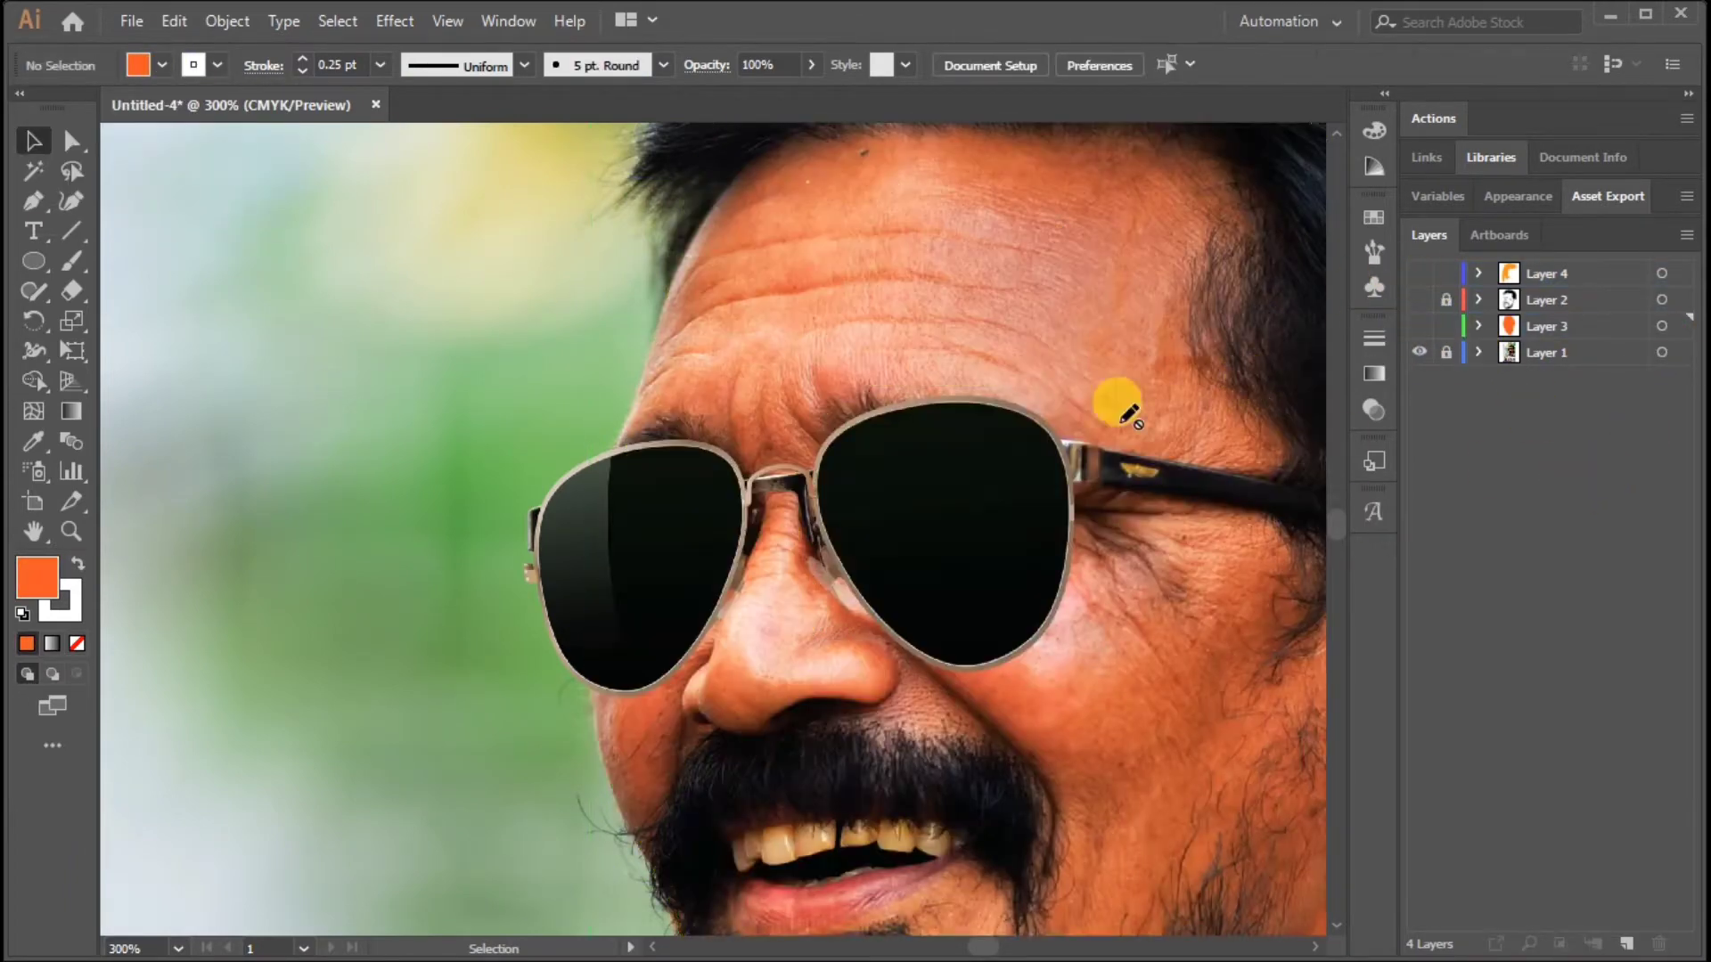
{"action": "scroll", "coordinate": [624, 356], "scroll_direction": "down", "scroll_amount": 2}
{"action": "key", "text": "p"}
{"action": "left_click", "coordinate": [1528, 273]}
{"action": "scroll", "coordinate": [676, 365], "scroll_direction": "up", "scroll_amount": 1}
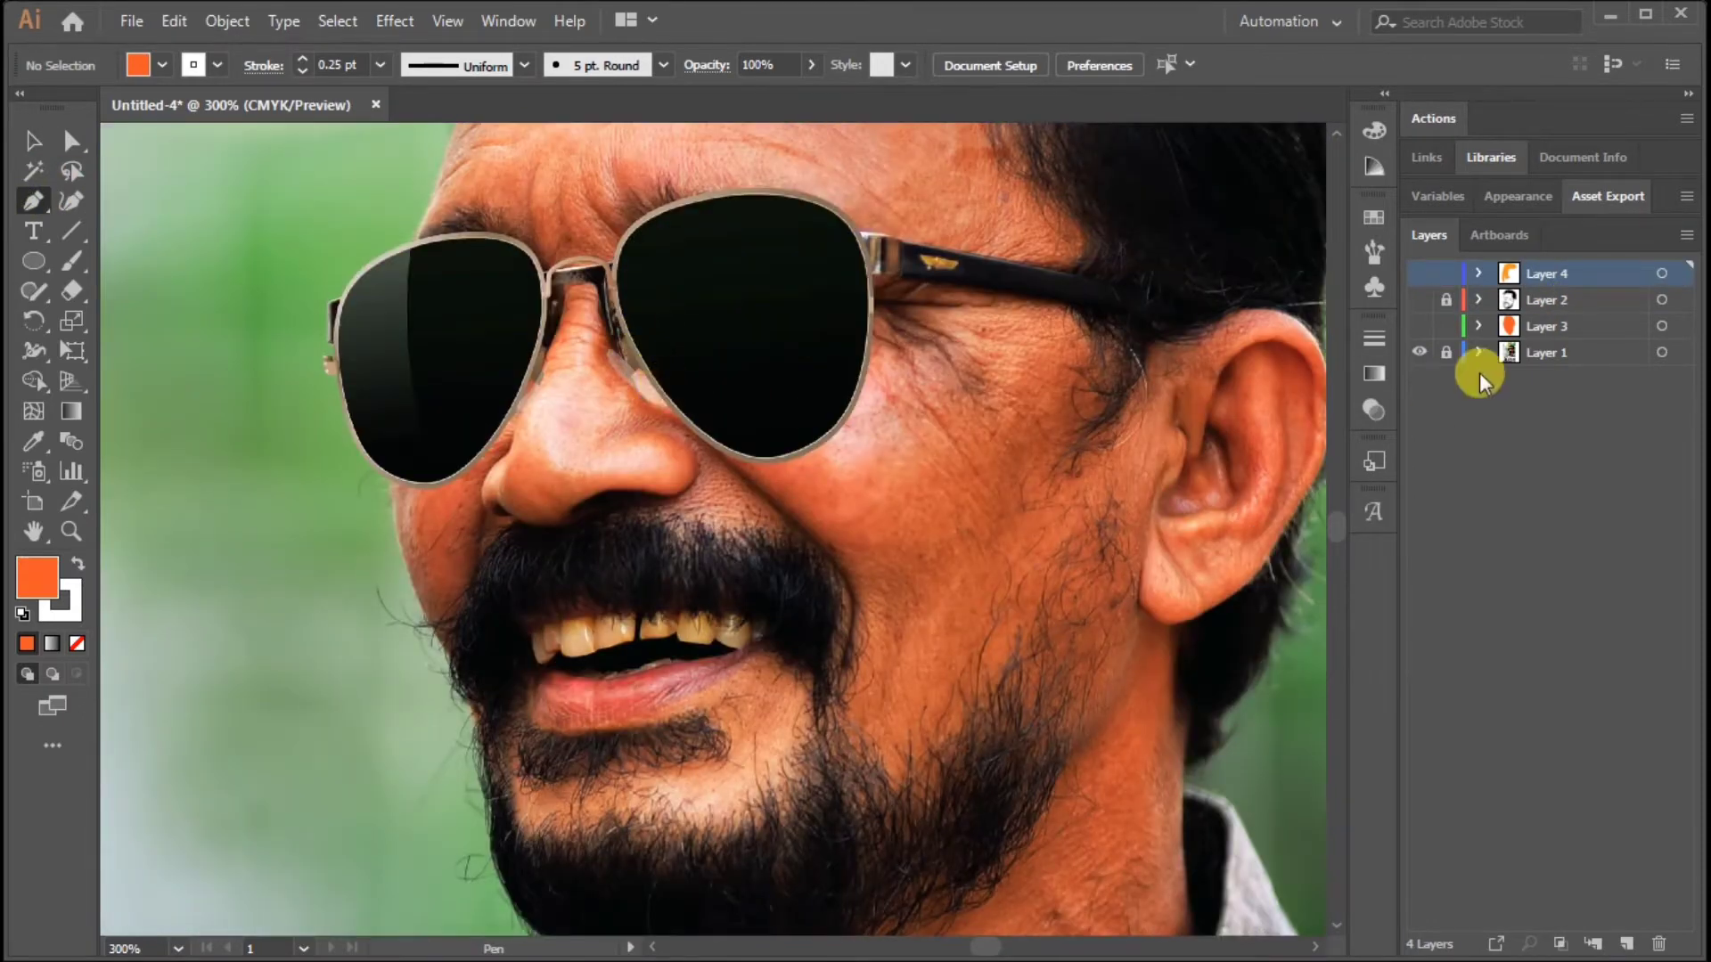
Step: Trace a closed cheek shape below the glasses and fill it orange
{"action": "left_click", "coordinate": [1419, 273]}
{"action": "left_click", "coordinate": [658, 367]}
{"action": "left_click", "coordinate": [803, 517]}
{"action": "mouse_move", "coordinate": [843, 665]}
{"action": "left_mouse_down"}
{"action": "mouse_move", "coordinate": [797, 779]}
{"action": "mouse_move", "coordinate": [1016, 646]}
{"action": "left_mouse_up"}
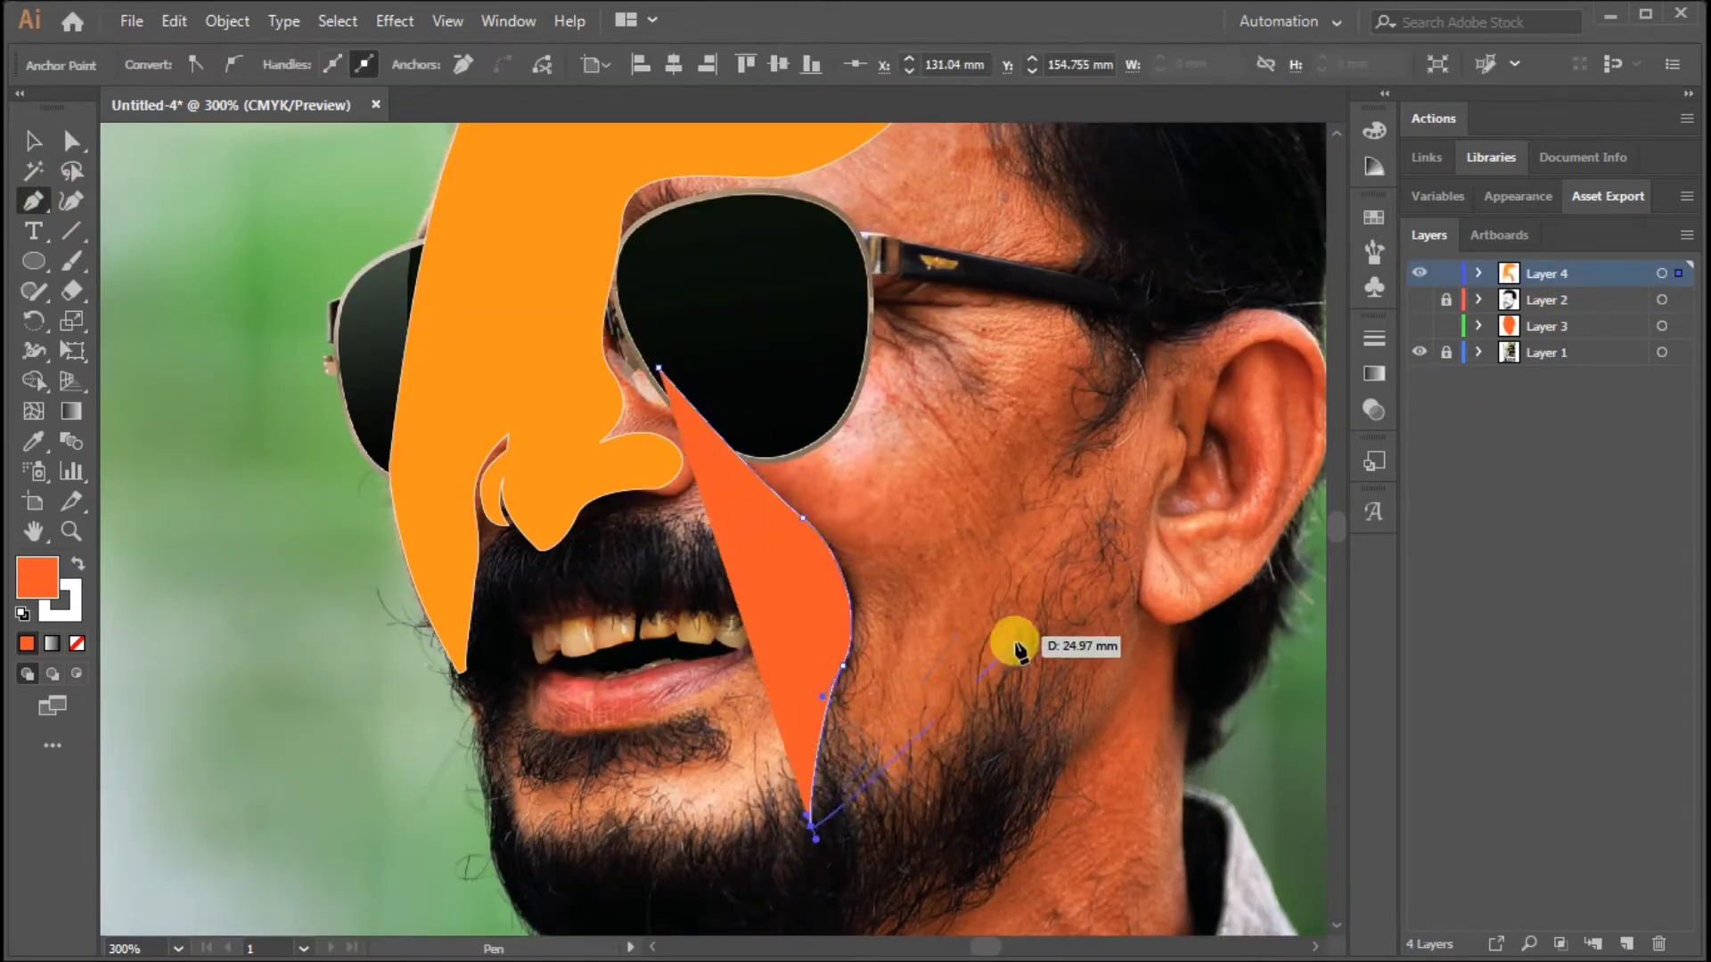
{"action": "key", "text": "ctrl+z"}
{"action": "left_click", "coordinate": [968, 587]}
{"action": "left_click", "coordinate": [1039, 414]}
{"action": "left_click_drag", "start_coordinate": [1136, 287], "coordinate": [1119, 244]}
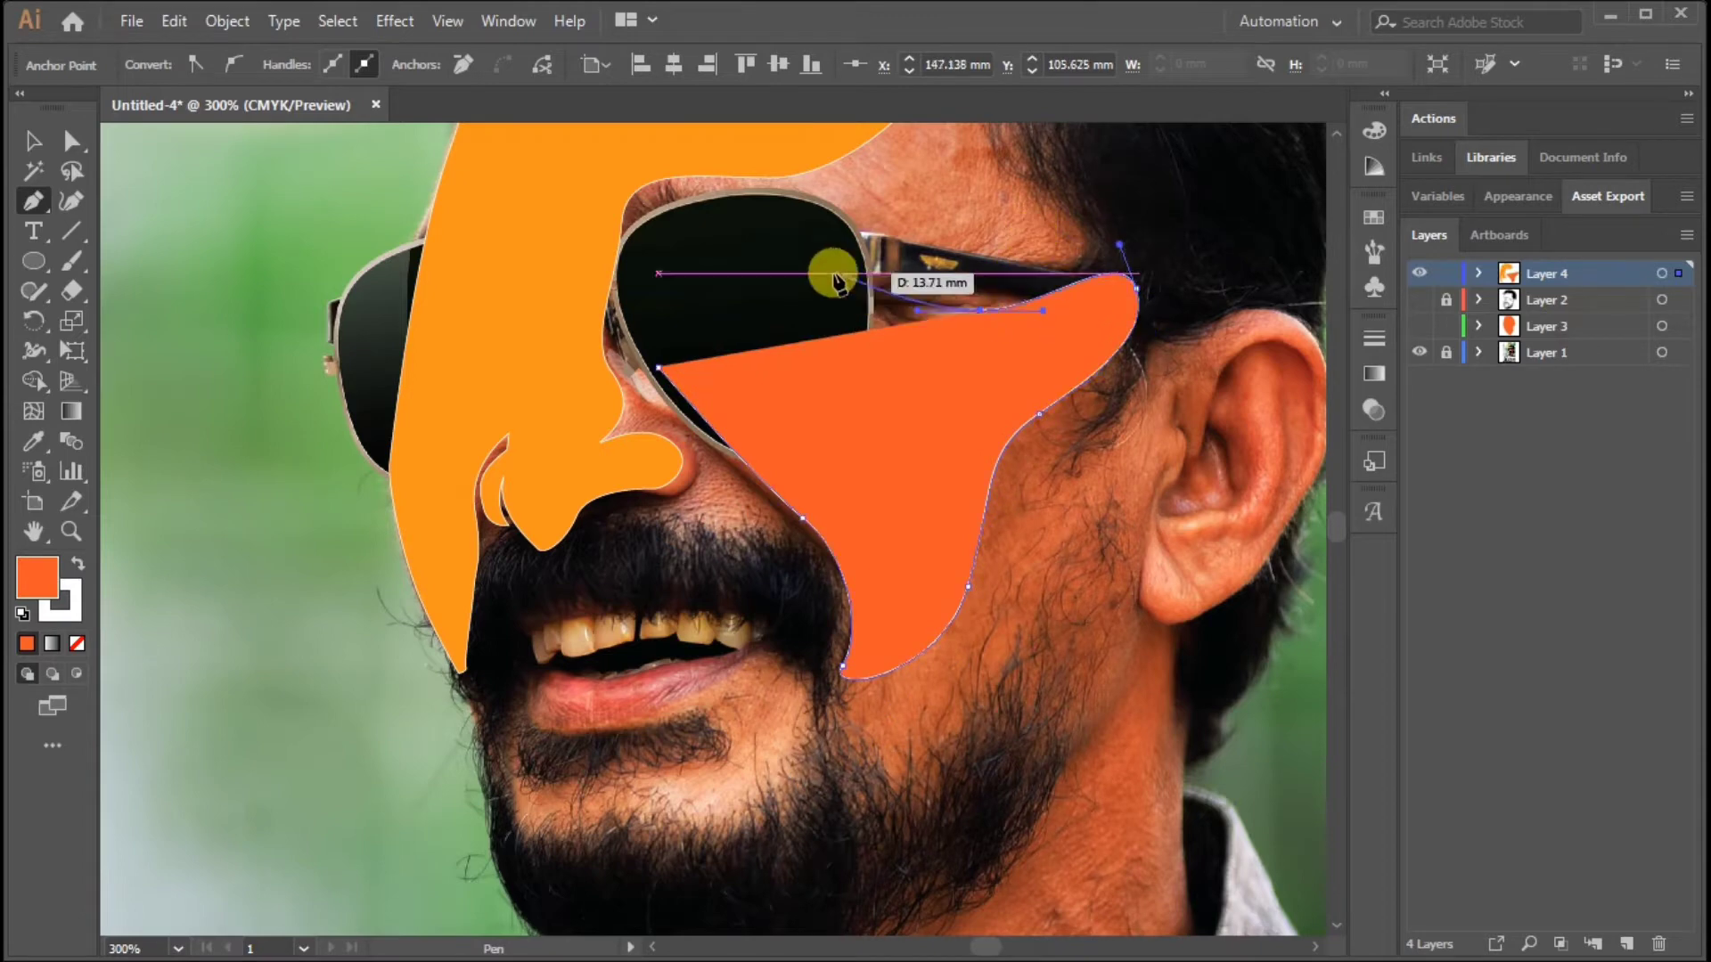
{"action": "left_click_drag", "start_coordinate": [824, 264], "coordinate": [797, 239]}
{"action": "left_click_drag", "start_coordinate": [635, 279], "coordinate": [634, 312]}
{"action": "left_click_drag", "start_coordinate": [659, 367], "coordinate": [661, 372]}
{"action": "left_click", "coordinate": [161, 65]}
{"action": "left_click", "coordinate": [223, 103]}
{"action": "left_click", "coordinate": [1084, 665]}
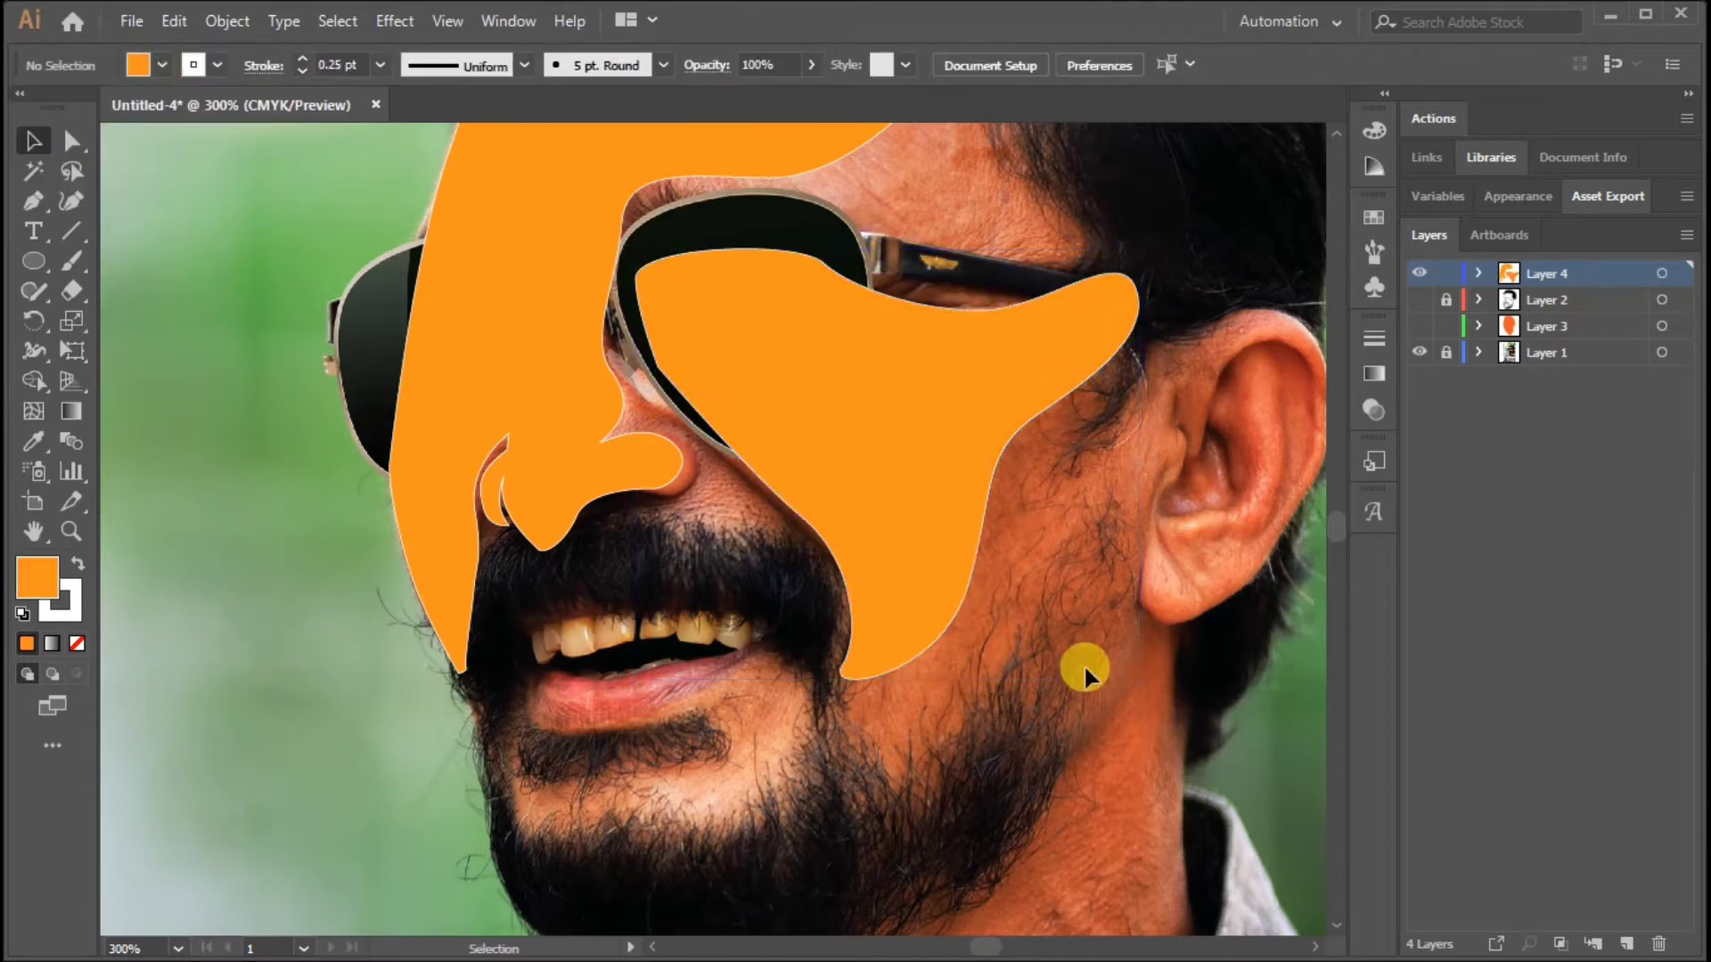
Step: Trace the ear outline and its inner-ear contour with the Pen tool
{"action": "left_click_drag", "start_coordinate": [808, 480], "coordinate": [443, 443]}
{"action": "left_click", "coordinate": [825, 395]}
{"action": "left_click_drag", "start_coordinate": [869, 268], "coordinate": [918, 263]}
{"action": "left_click_drag", "start_coordinate": [966, 366], "coordinate": [962, 401]}
{"action": "left_click", "coordinate": [945, 489]}
{"action": "left_click", "coordinate": [889, 531]}
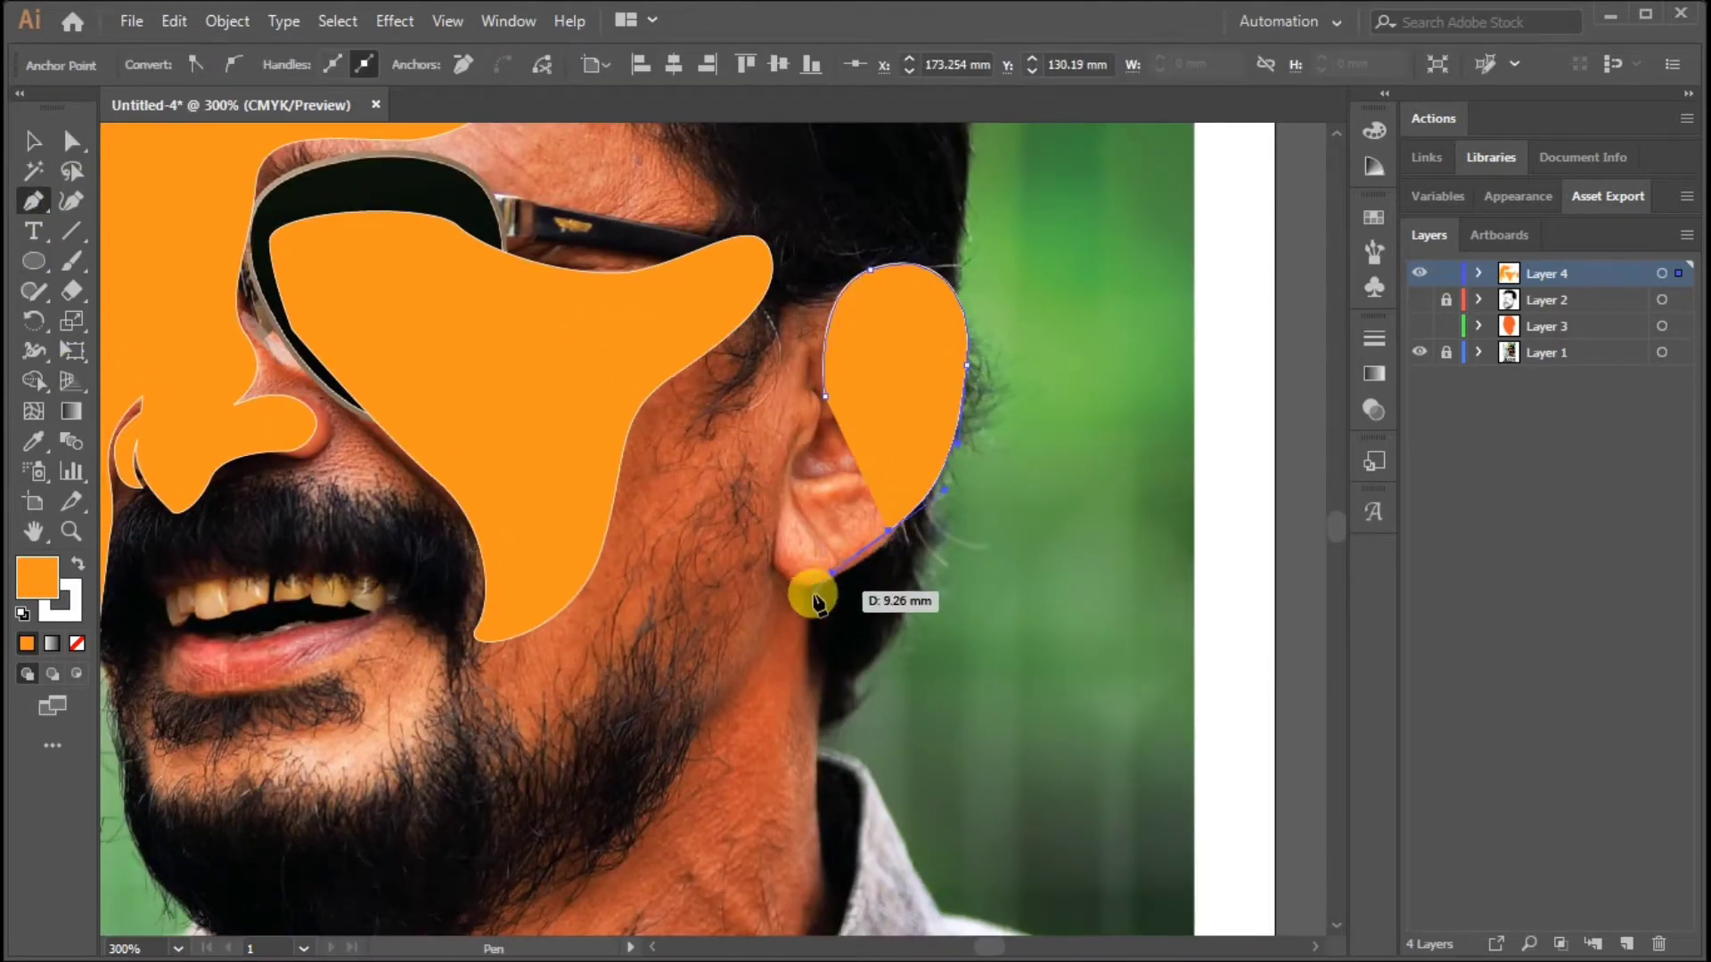
{"action": "left_click_drag", "start_coordinate": [792, 471], "coordinate": [806, 608]}
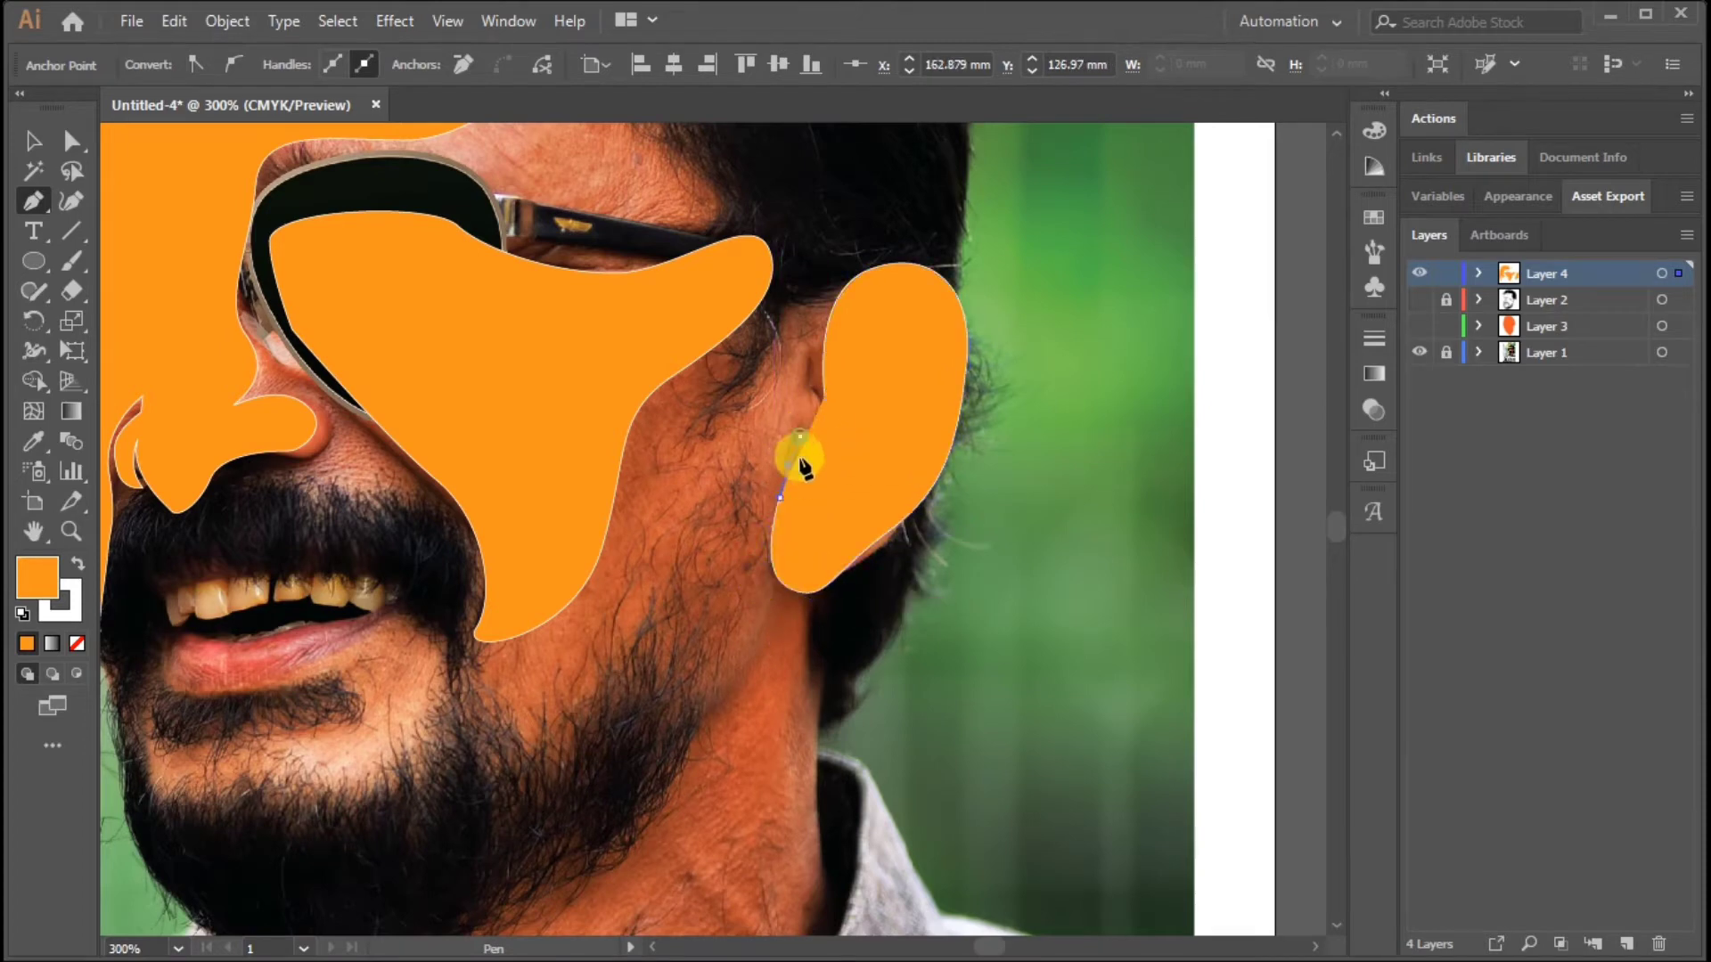
{"action": "left_click", "coordinate": [816, 471]}
{"action": "left_click_drag", "start_coordinate": [825, 396], "coordinate": [810, 382]}
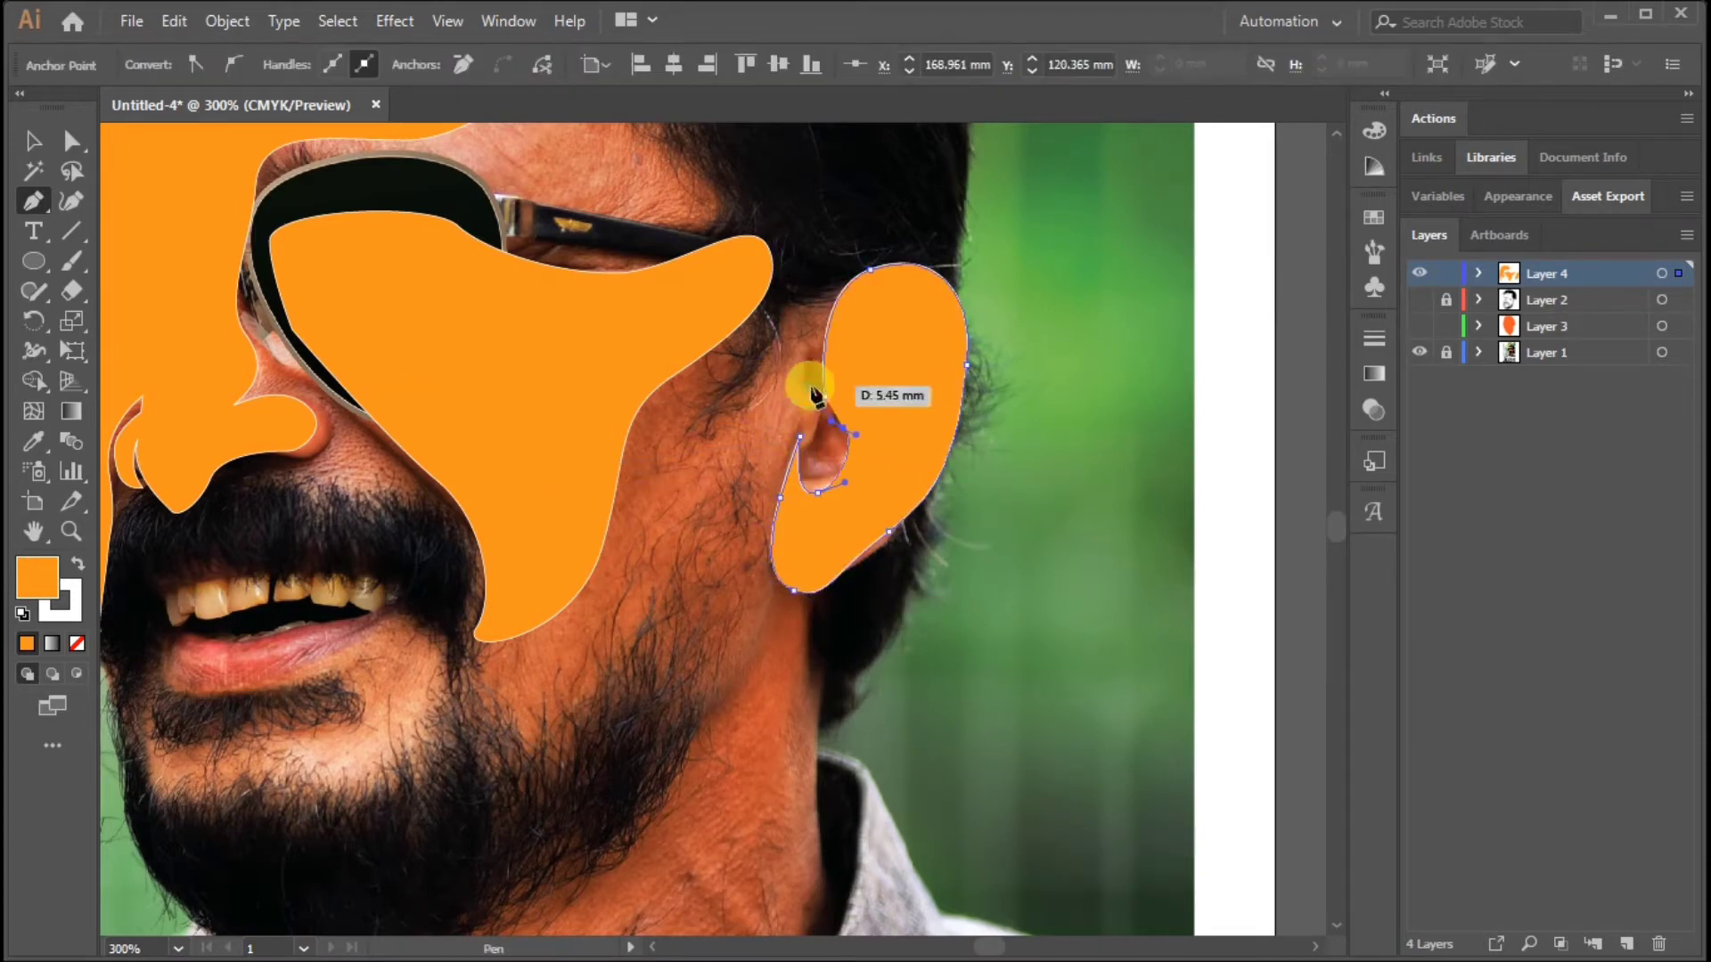
{"action": "key", "text": "p"}
Step: Fill the ear orange and place the first anchor of the neck outline
{"action": "left_click", "coordinate": [959, 362]}
{"action": "left_click", "coordinate": [161, 65]}
{"action": "left_click", "coordinate": [286, 183]}
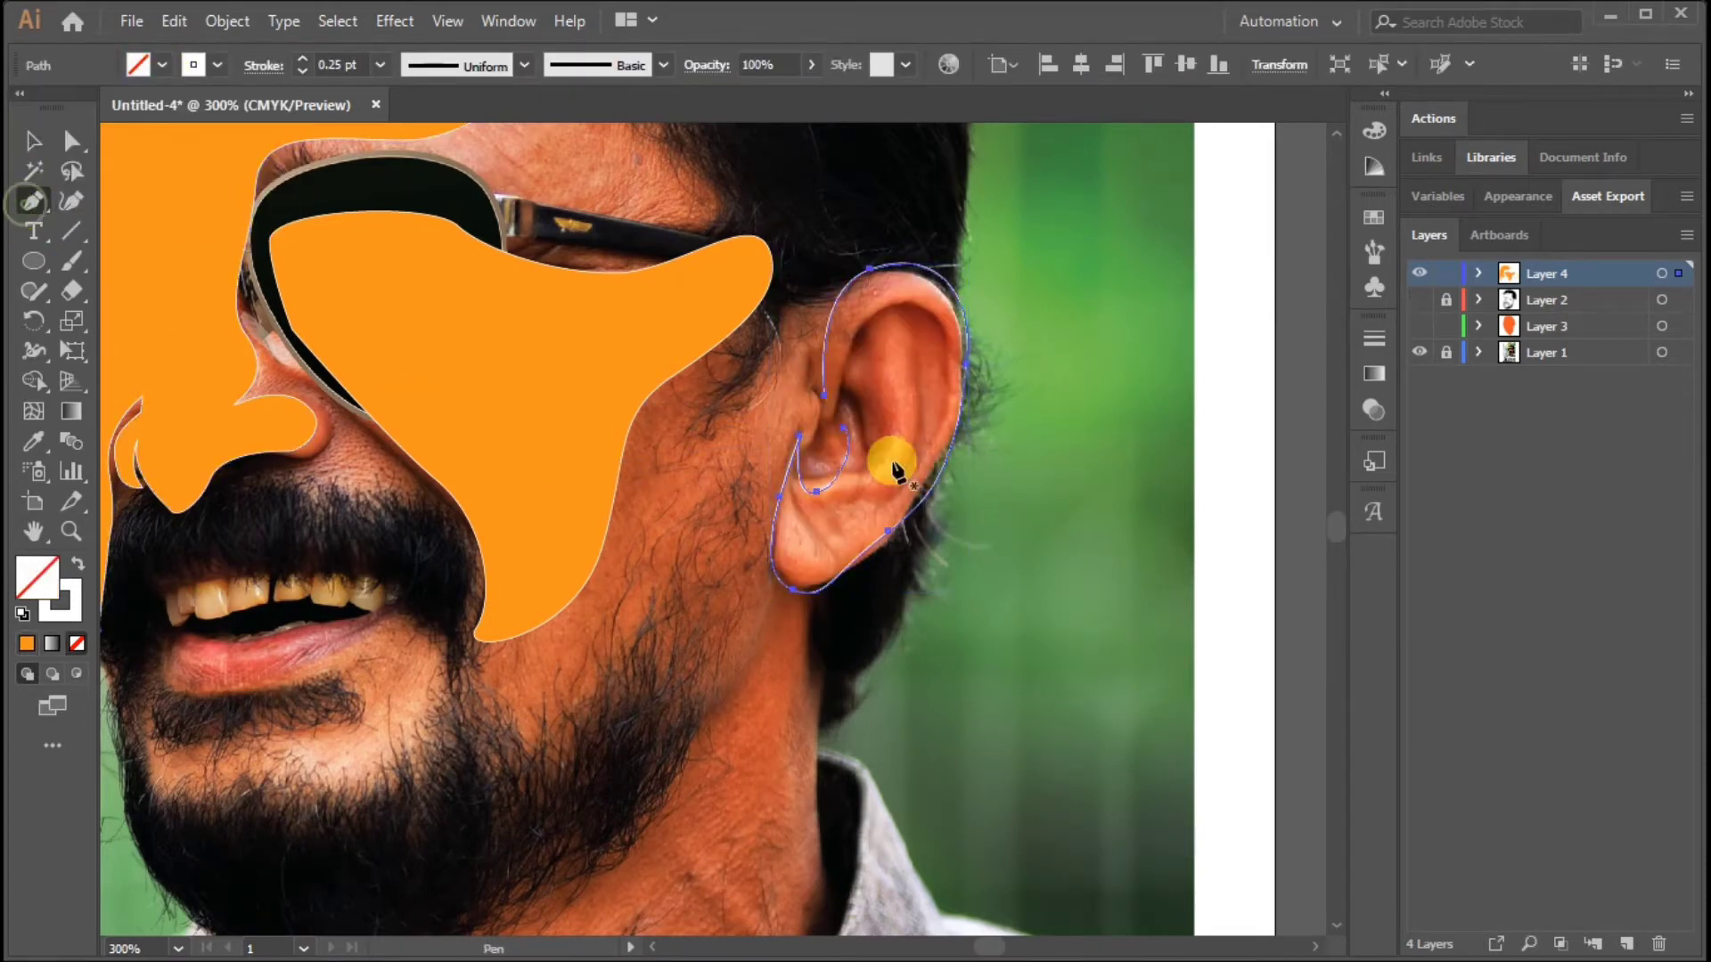
{"action": "key", "text": "p"}
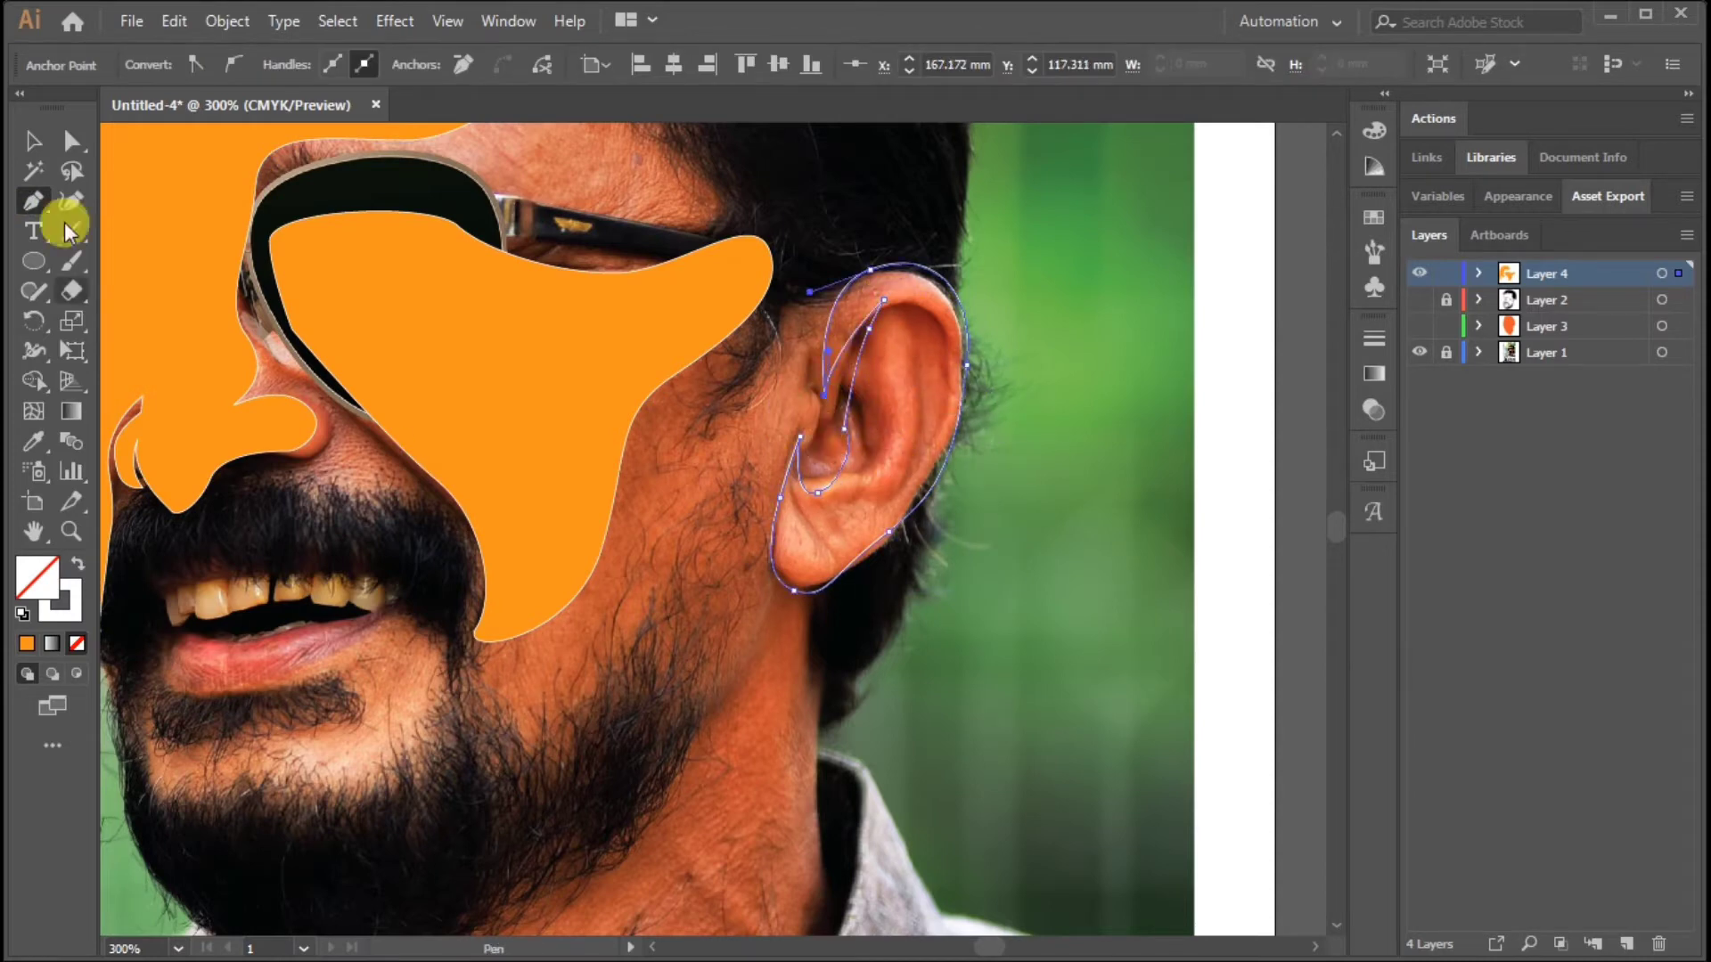
{"action": "left_click", "coordinate": [964, 292], "text": "ctrl"}
{"action": "left_click", "coordinate": [161, 65]}
{"action": "left_click", "coordinate": [229, 103]}
{"action": "left_click", "coordinate": [928, 611], "text": "ctrl"}
{"action": "scroll", "coordinate": [877, 365], "scroll_direction": "down", "scroll_amount": 5}
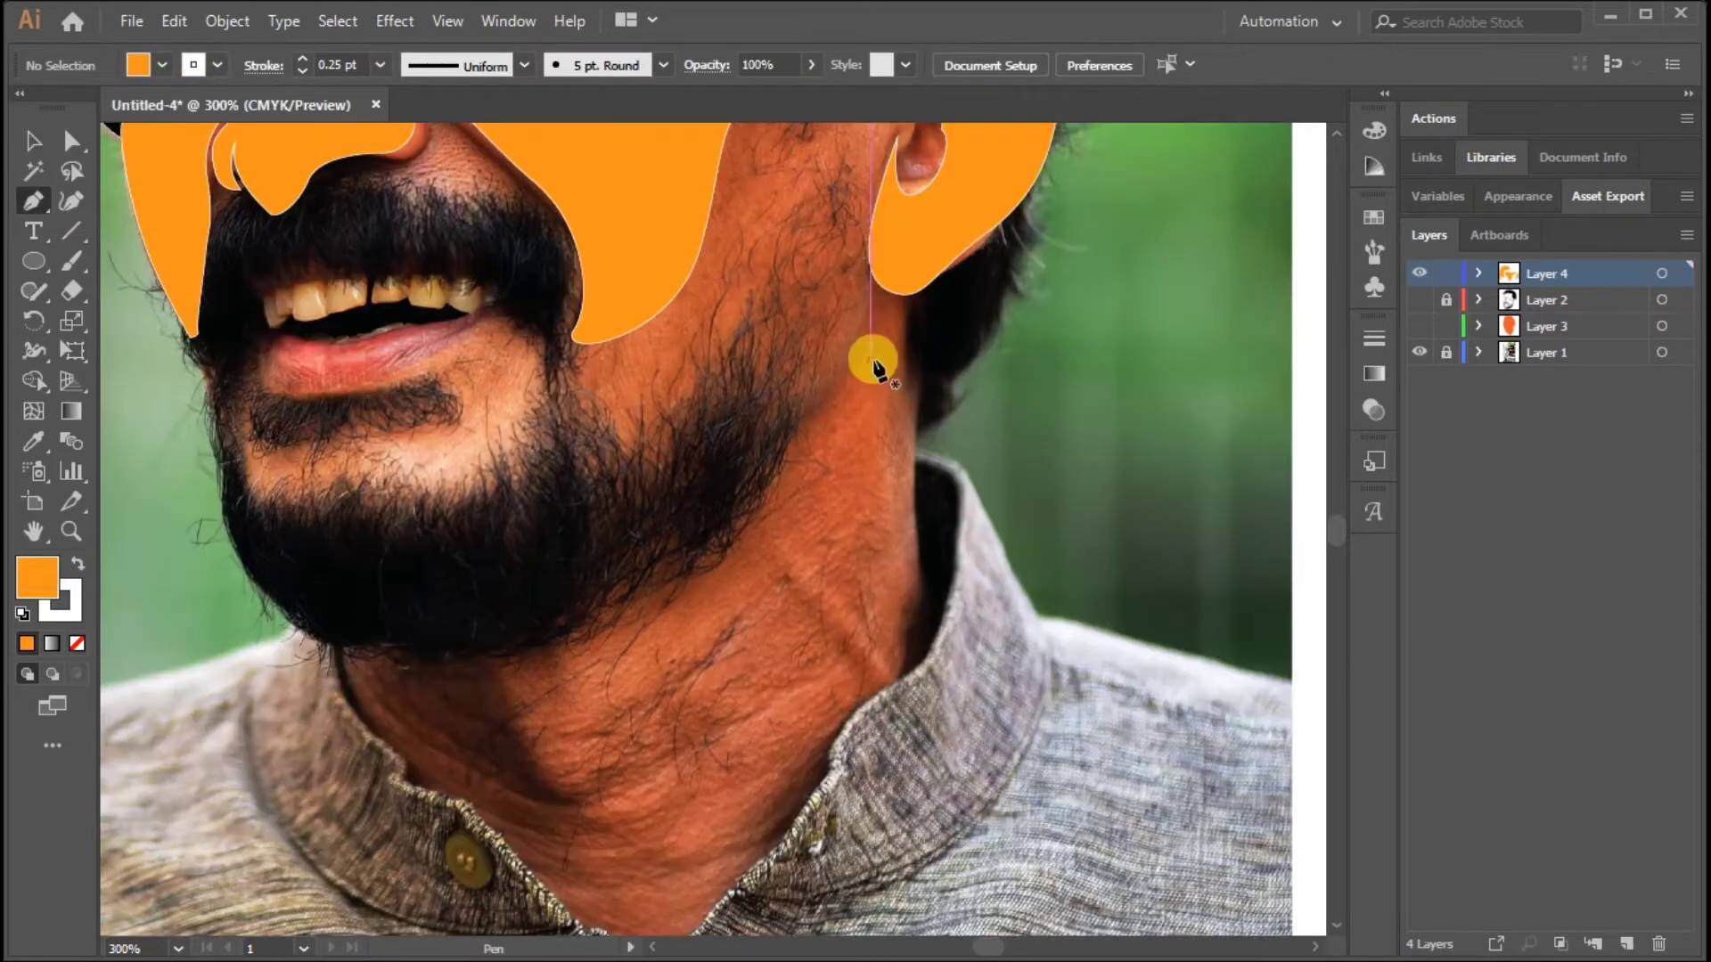
{"action": "left_click", "coordinate": [894, 339]}
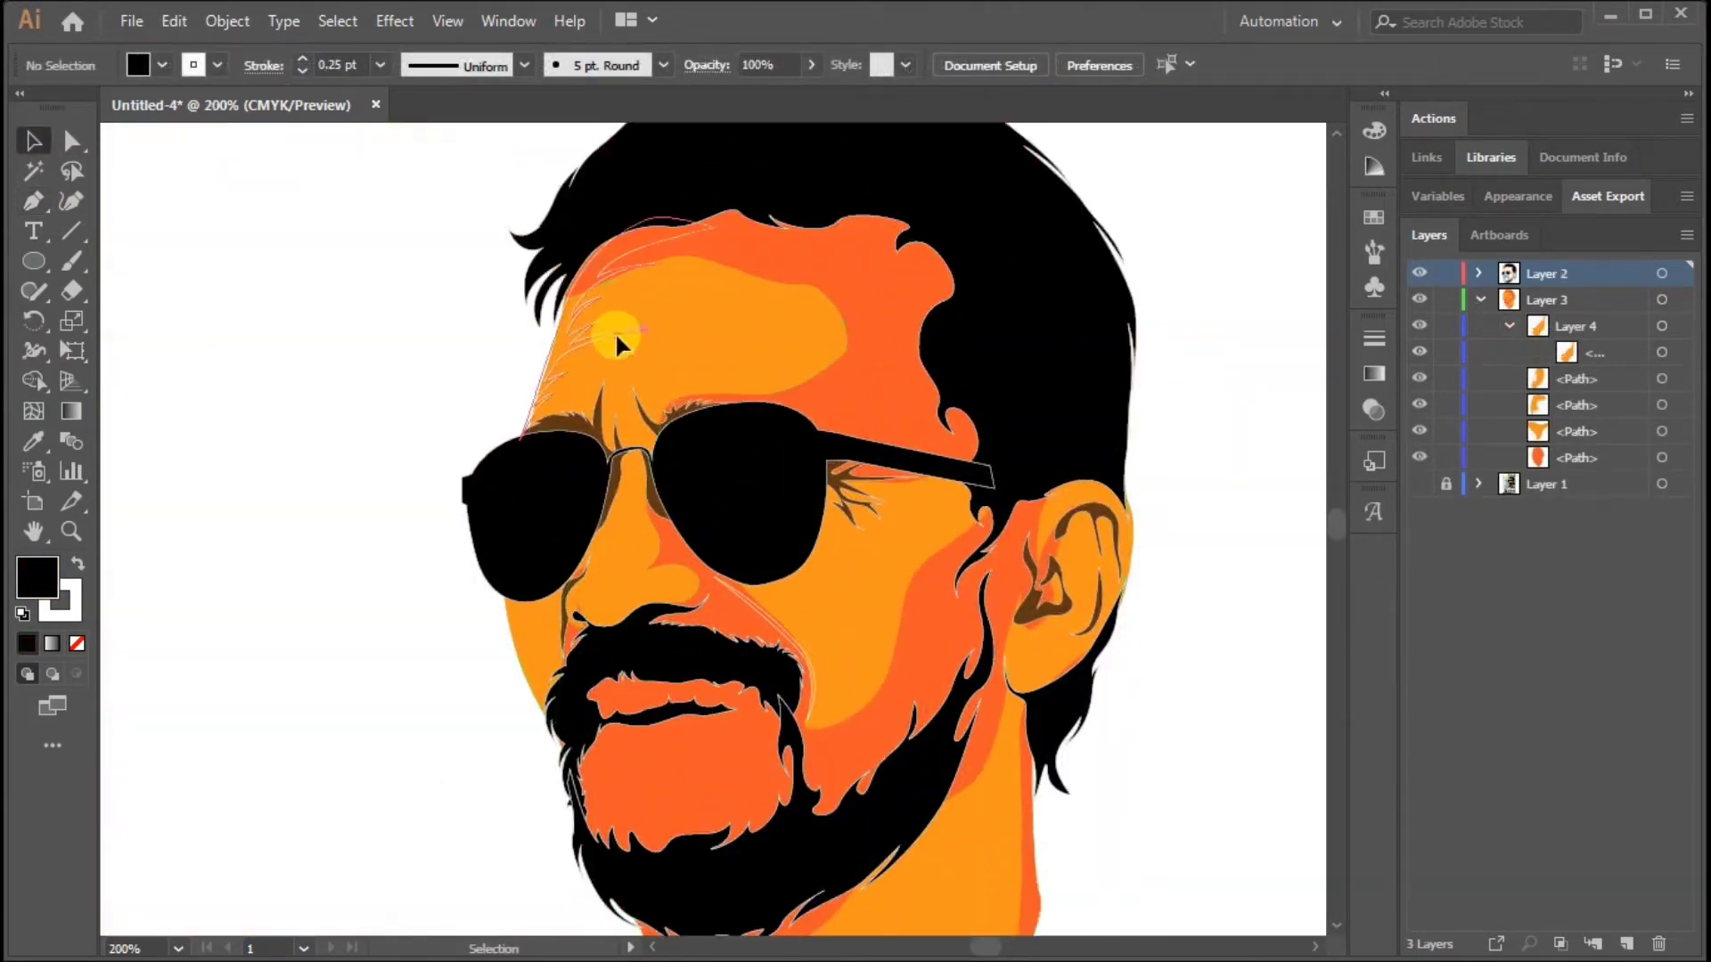
Step: Fill the forehead hair-strand path dark brown, then select the path over the right lens
{"action": "left_click", "coordinate": [616, 343]}
{"action": "left_click", "coordinate": [161, 64]}
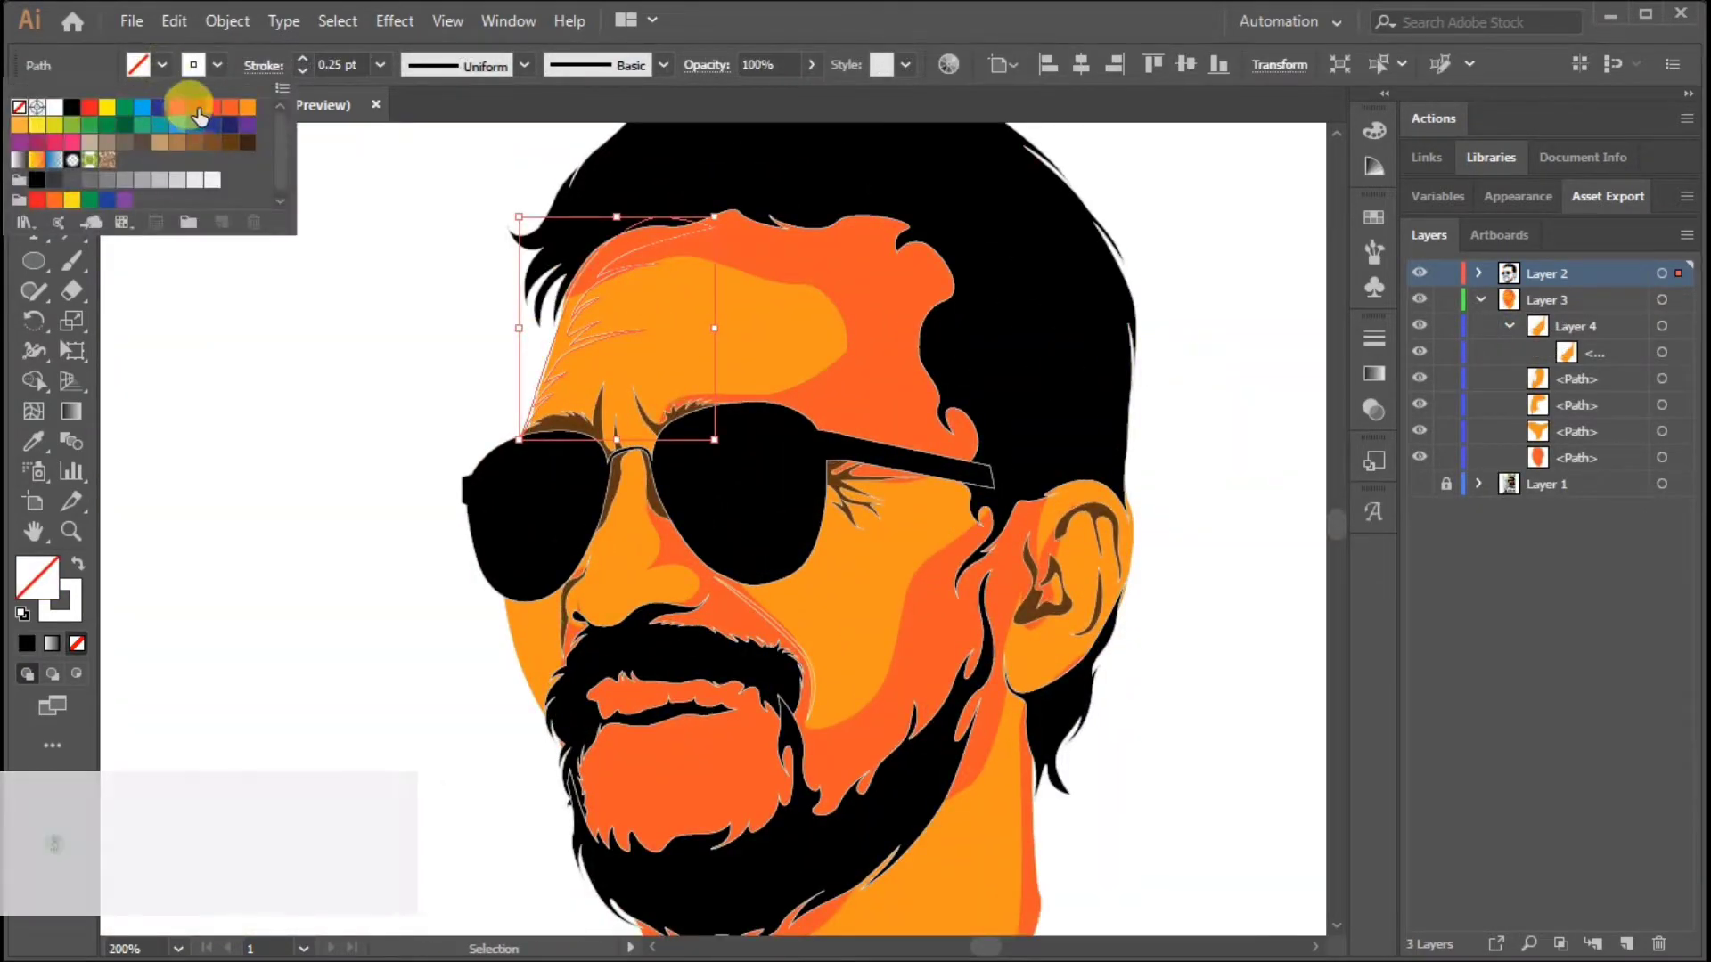
{"action": "left_click", "coordinate": [172, 149]}
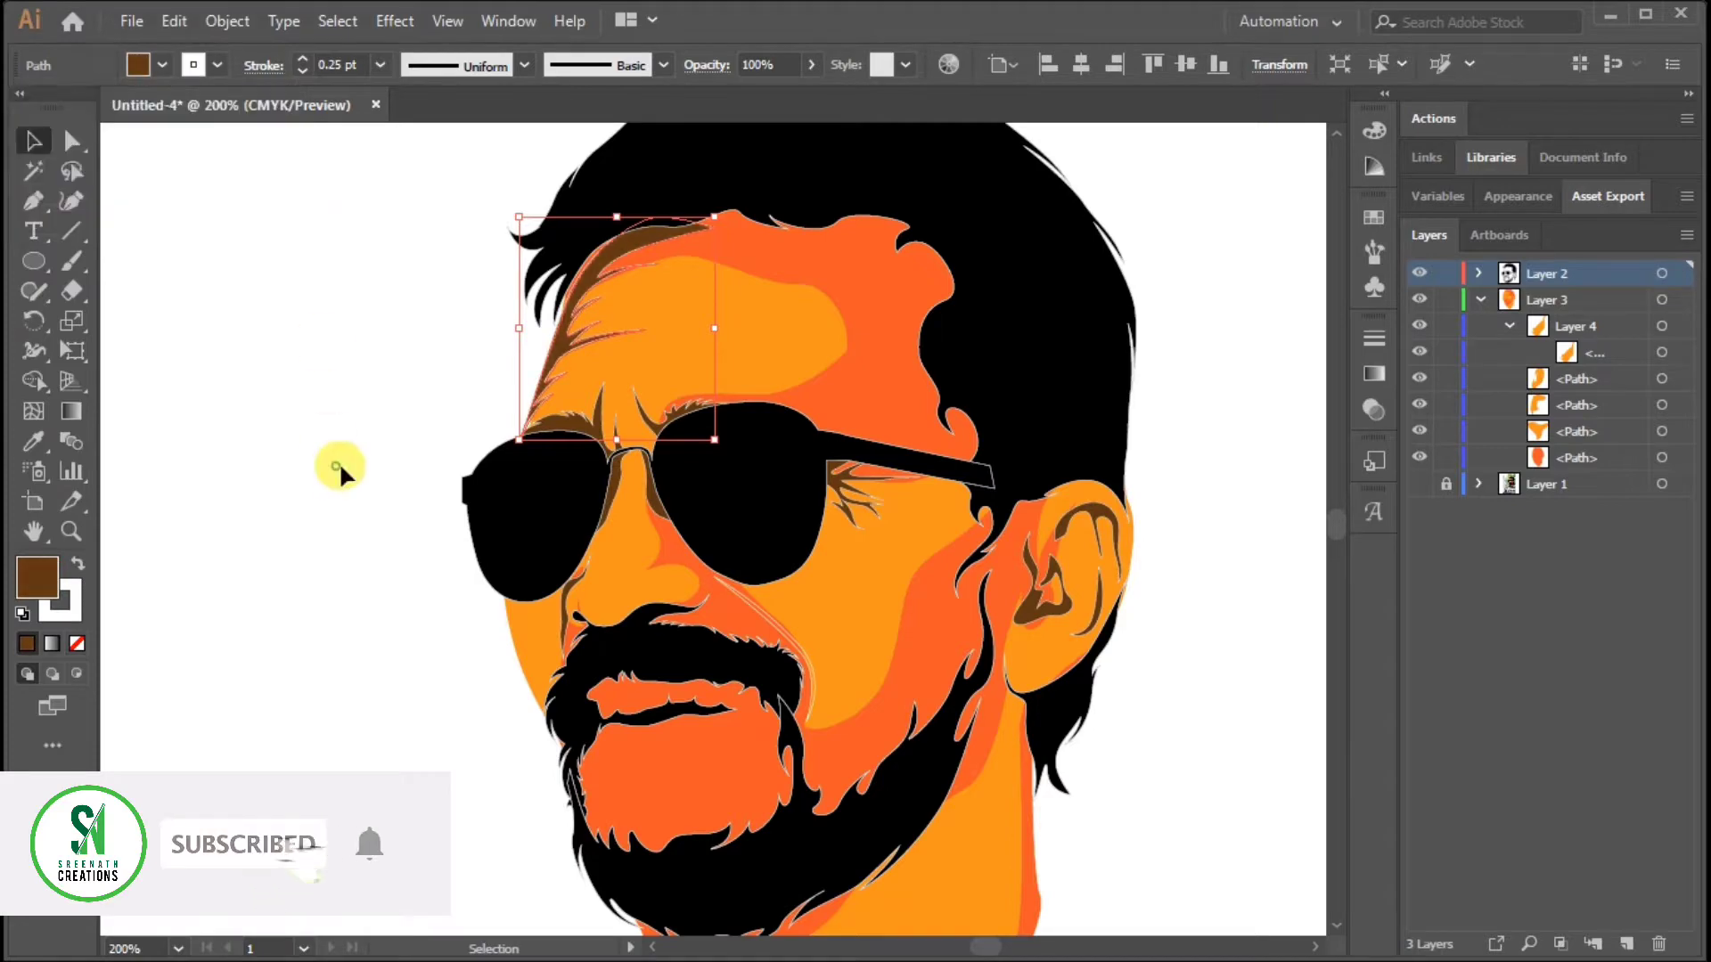
{"action": "left_click", "coordinate": [340, 466]}
{"action": "left_click_drag", "start_coordinate": [1113, 471], "coordinate": [1114, 414]}
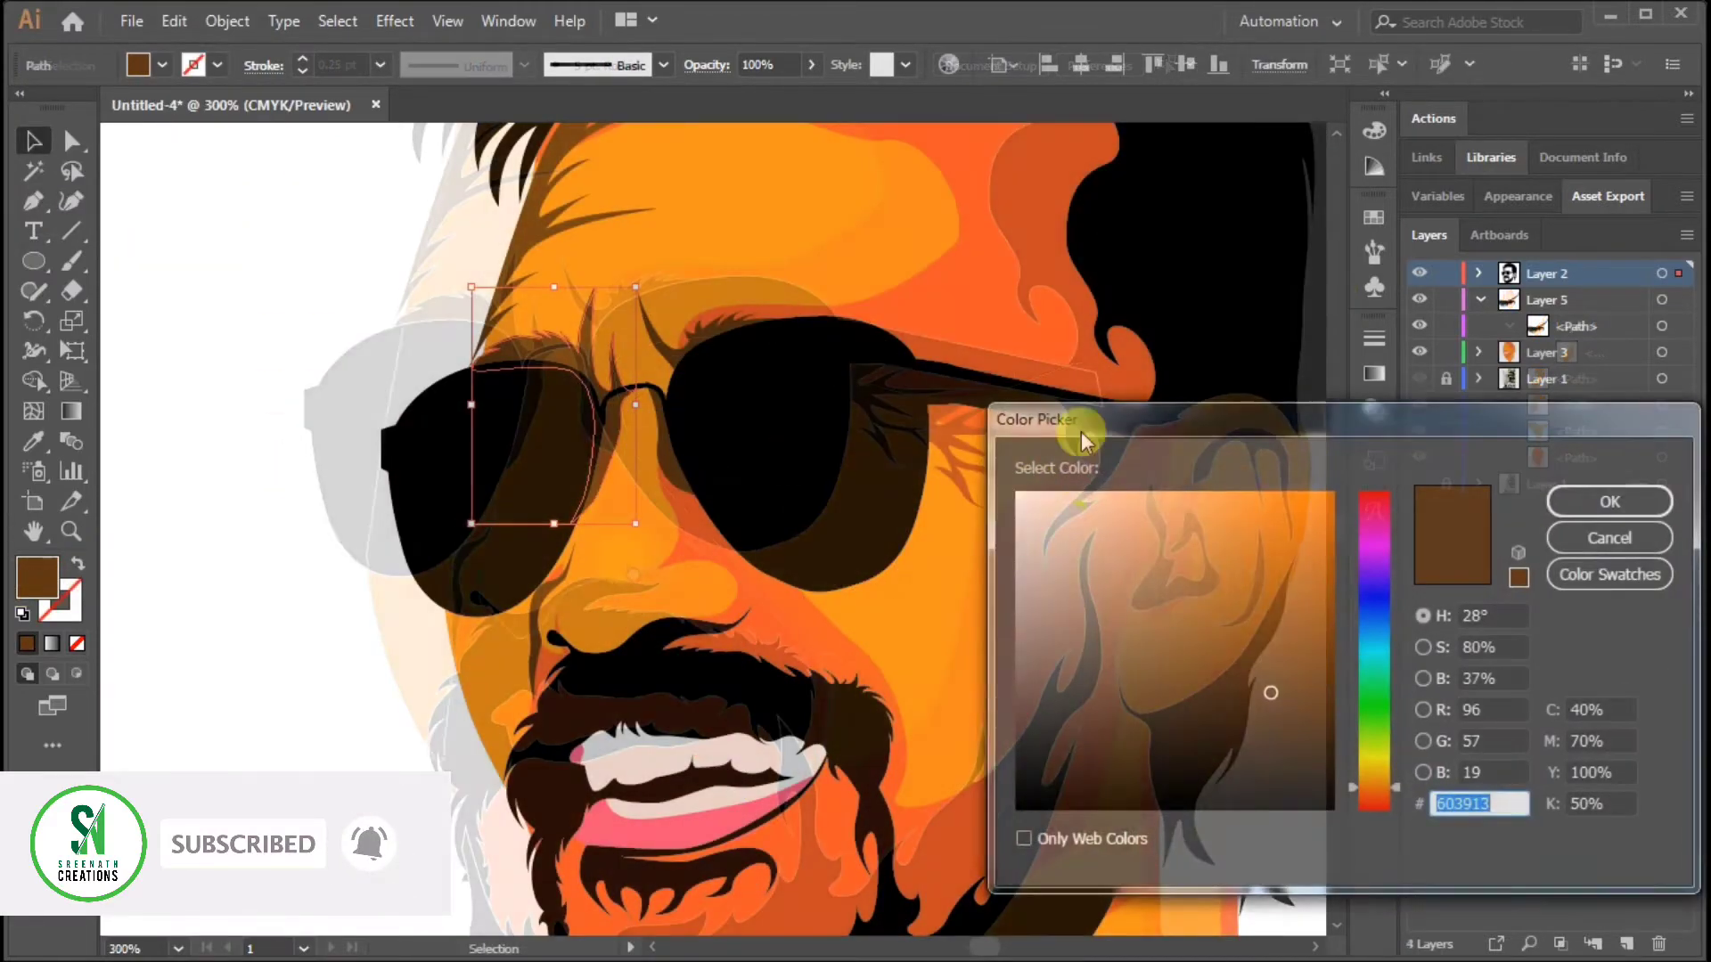
{"action": "left_click", "coordinate": [1609, 502]}
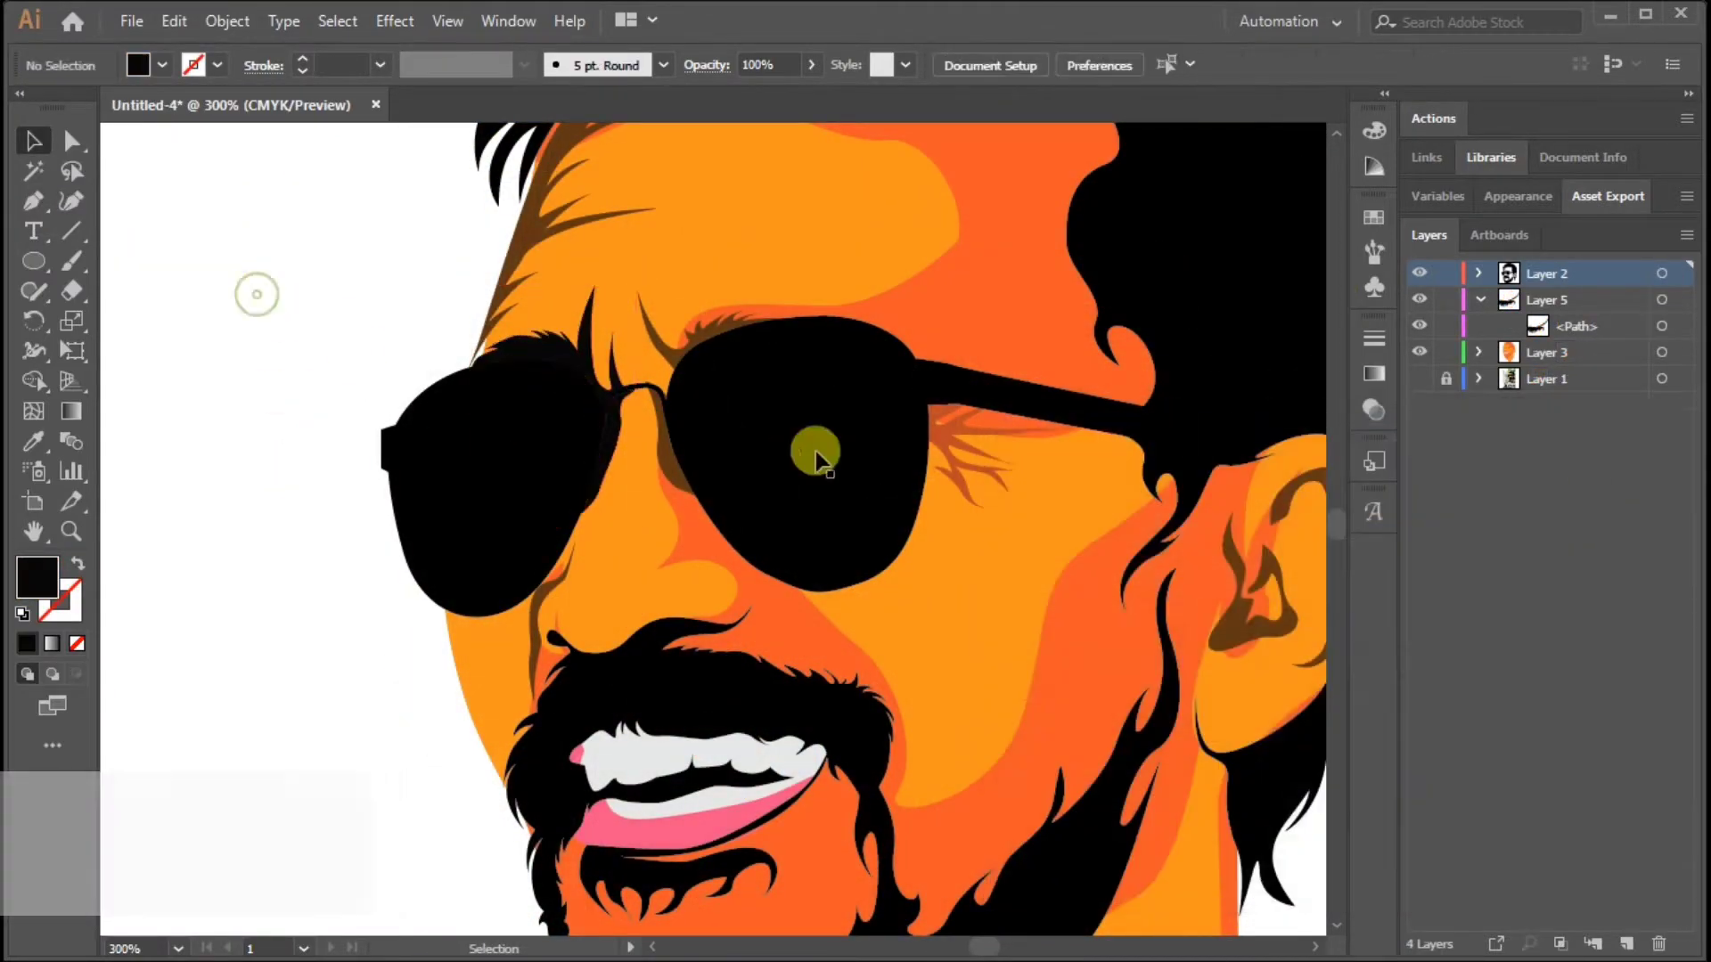
{"action": "left_click", "coordinate": [722, 361]}
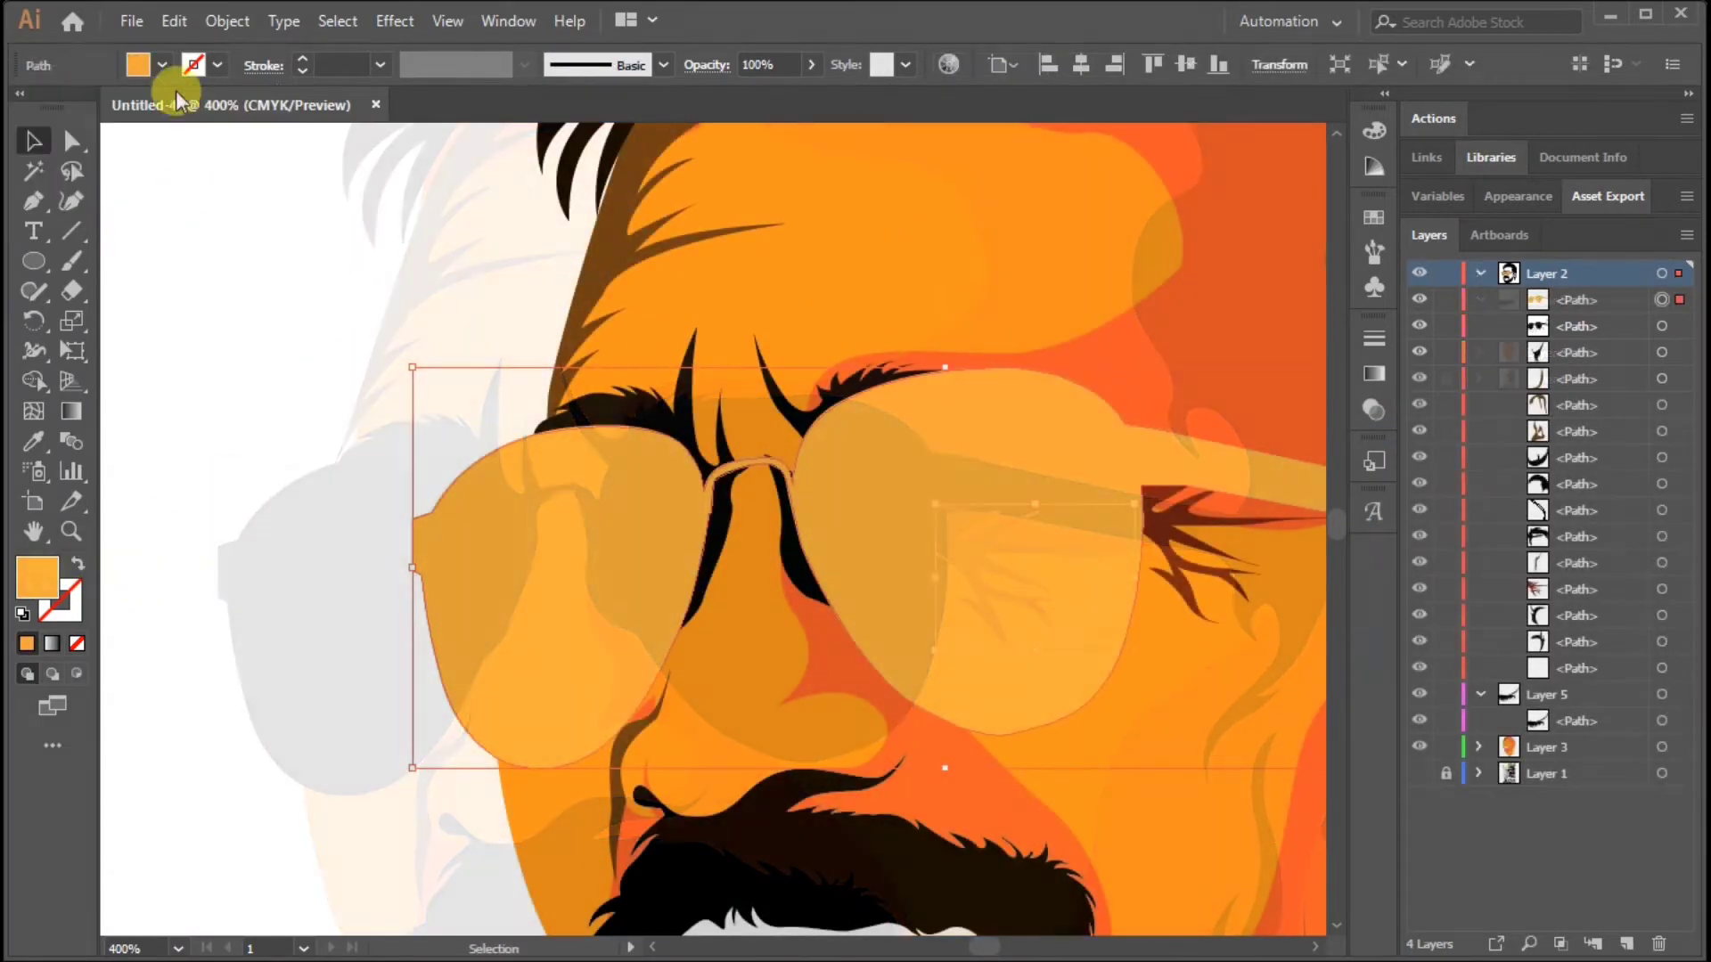
Step: Fill the glasses copy white and nudge it up-right to show a thin rim
{"action": "left_click", "coordinate": [162, 65]}
{"action": "left_click", "coordinate": [199, 172]}
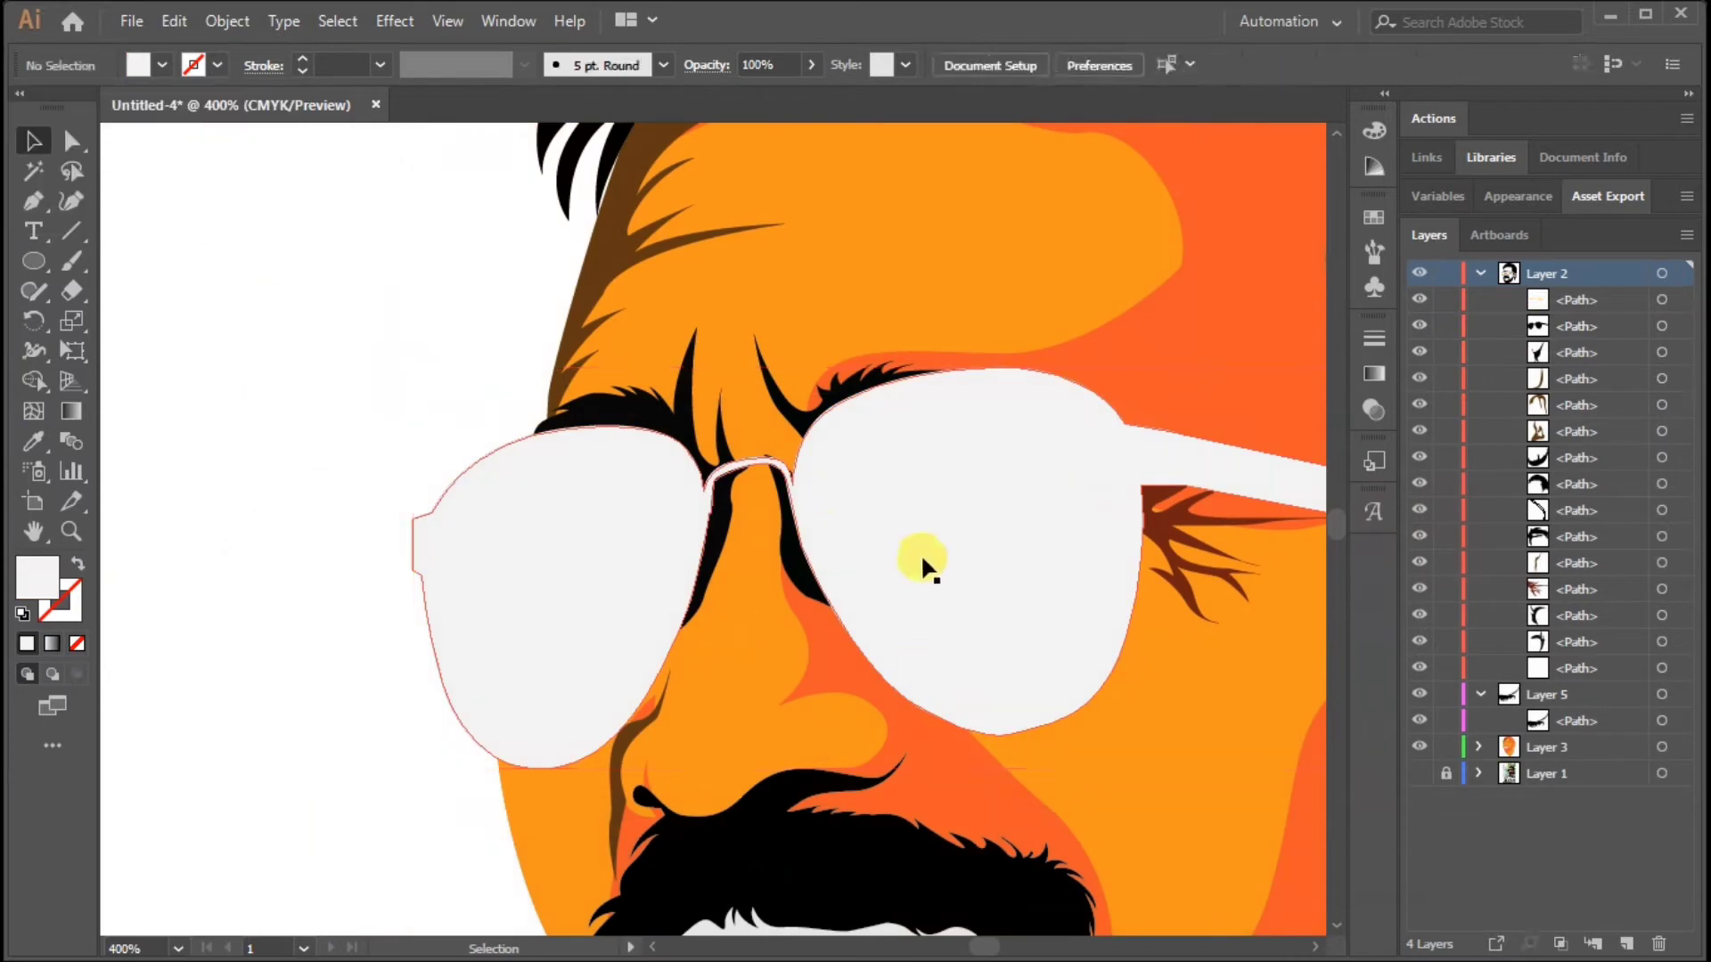
{"action": "key", "text": "Right"}
{"action": "key", "text": "Up"}
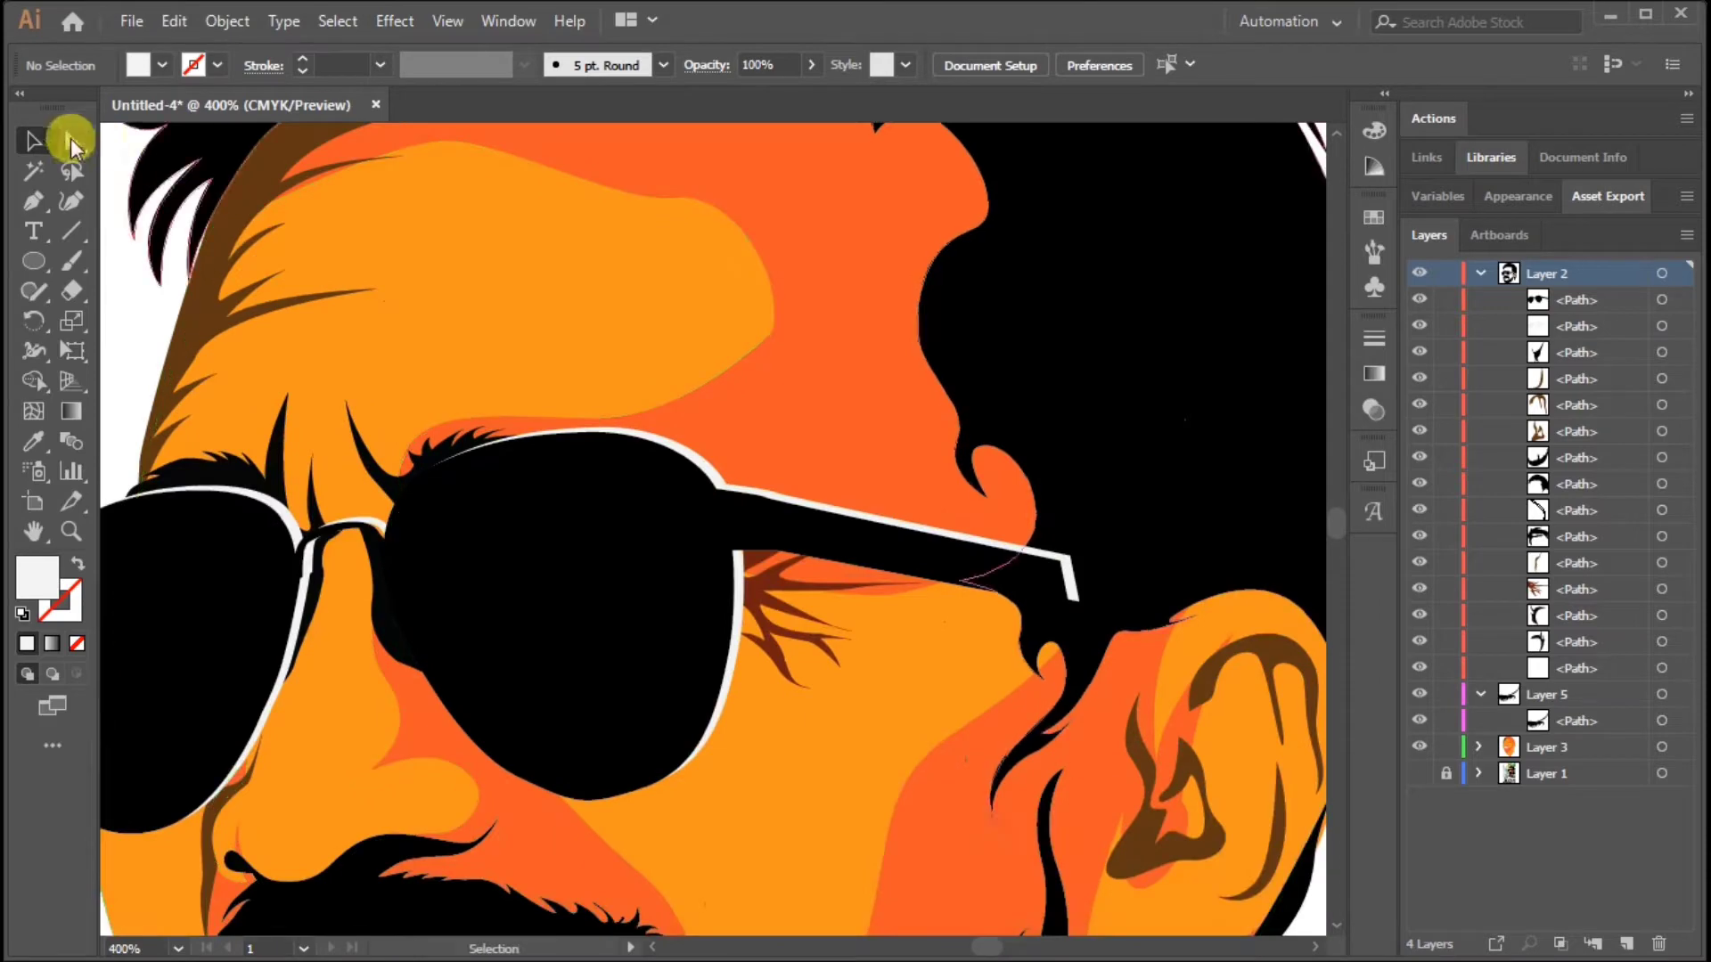
Step: Drag the right temple arm's tip anchor into place with Direct Selection
{"action": "left_click", "coordinate": [72, 142]}
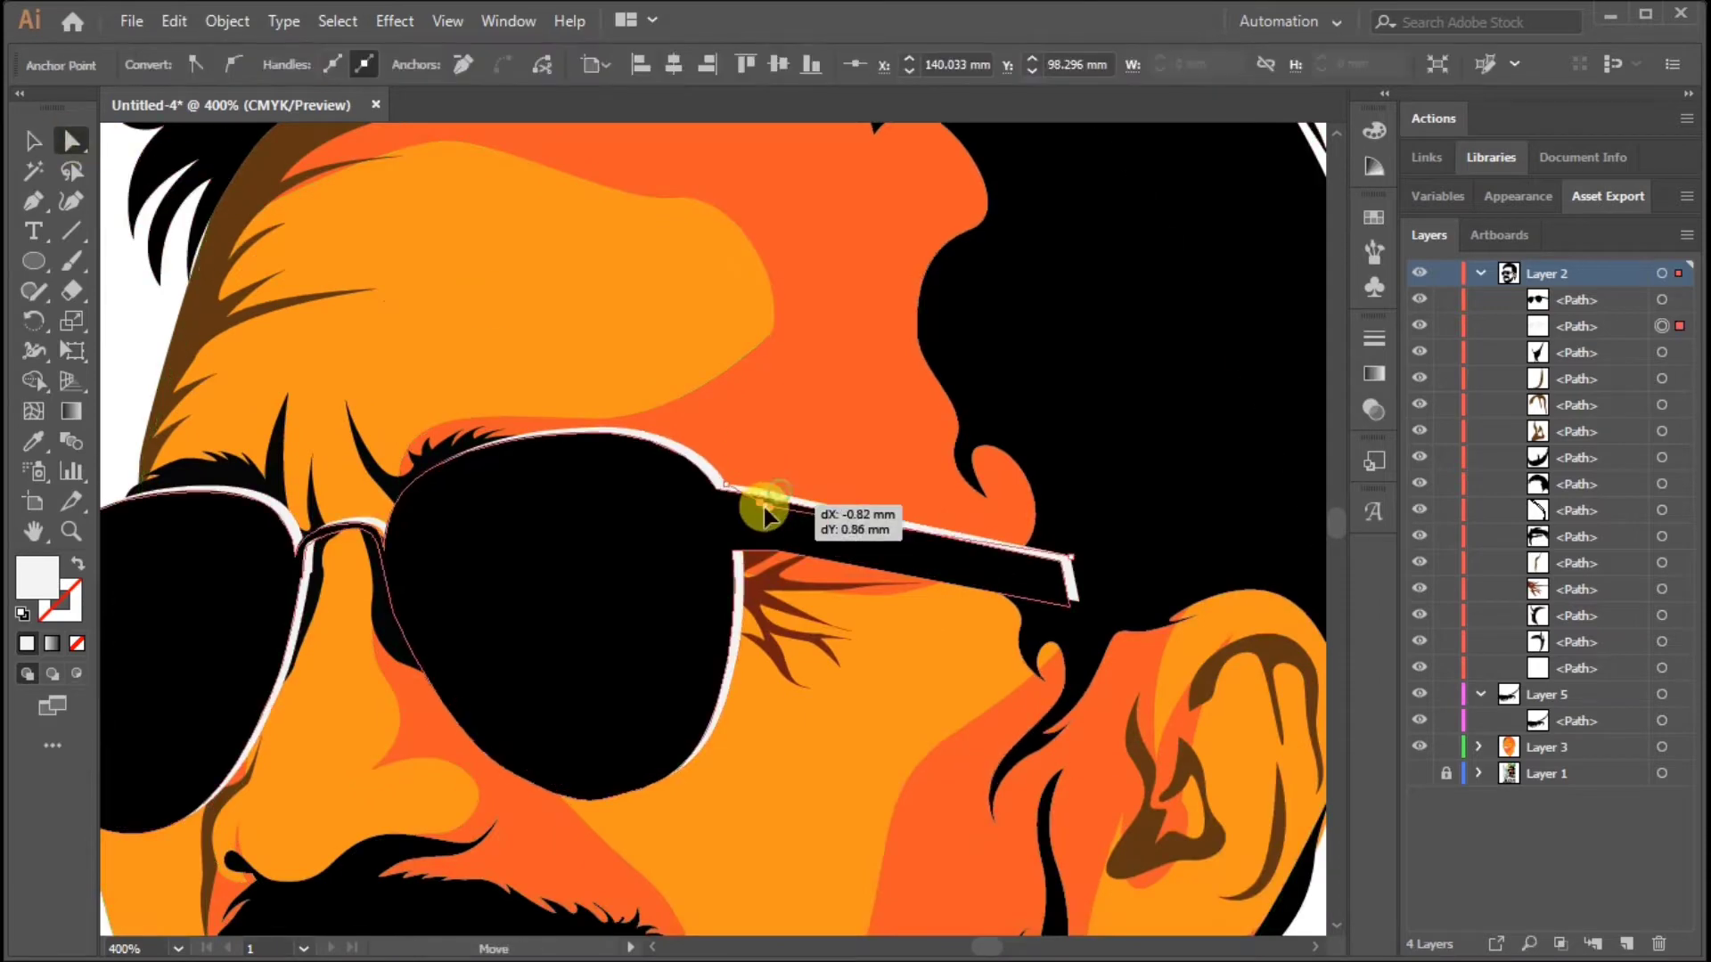
{"action": "left_click_drag", "start_coordinate": [1070, 564], "coordinate": [1038, 570]}
{"action": "scroll", "coordinate": [1060, 602], "scroll_direction": "down", "scroll_amount": 2}
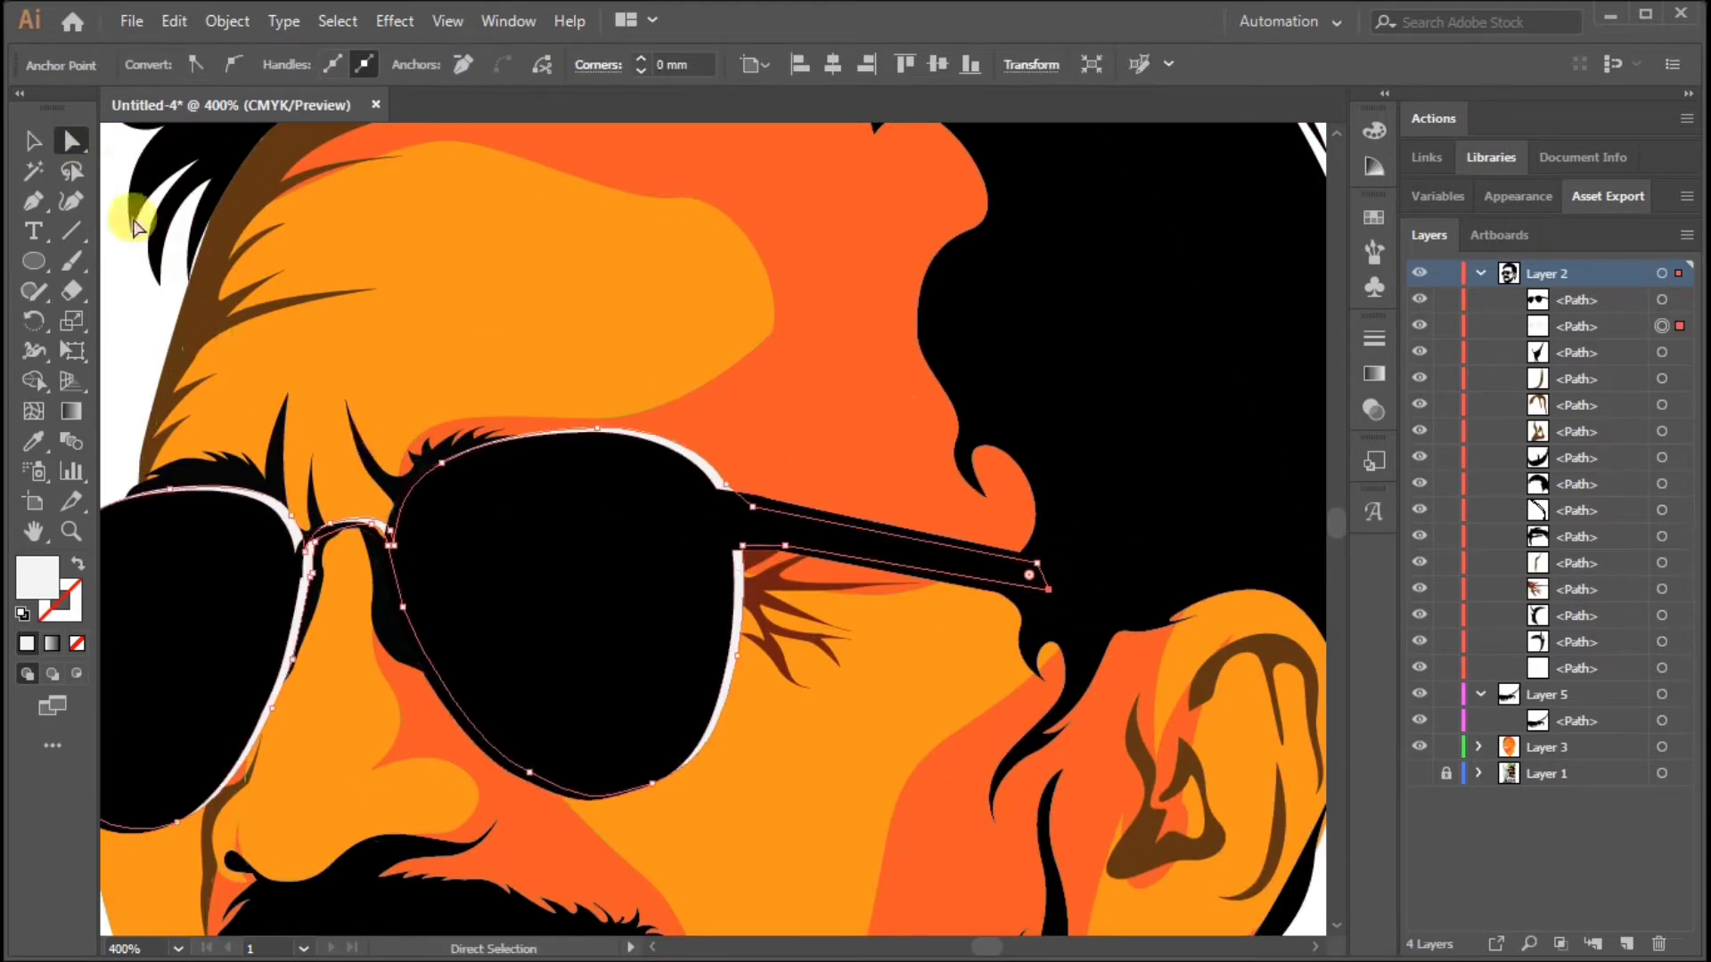
{"action": "scroll", "coordinate": [1039, 490], "scroll_direction": "down", "scroll_amount": 2}
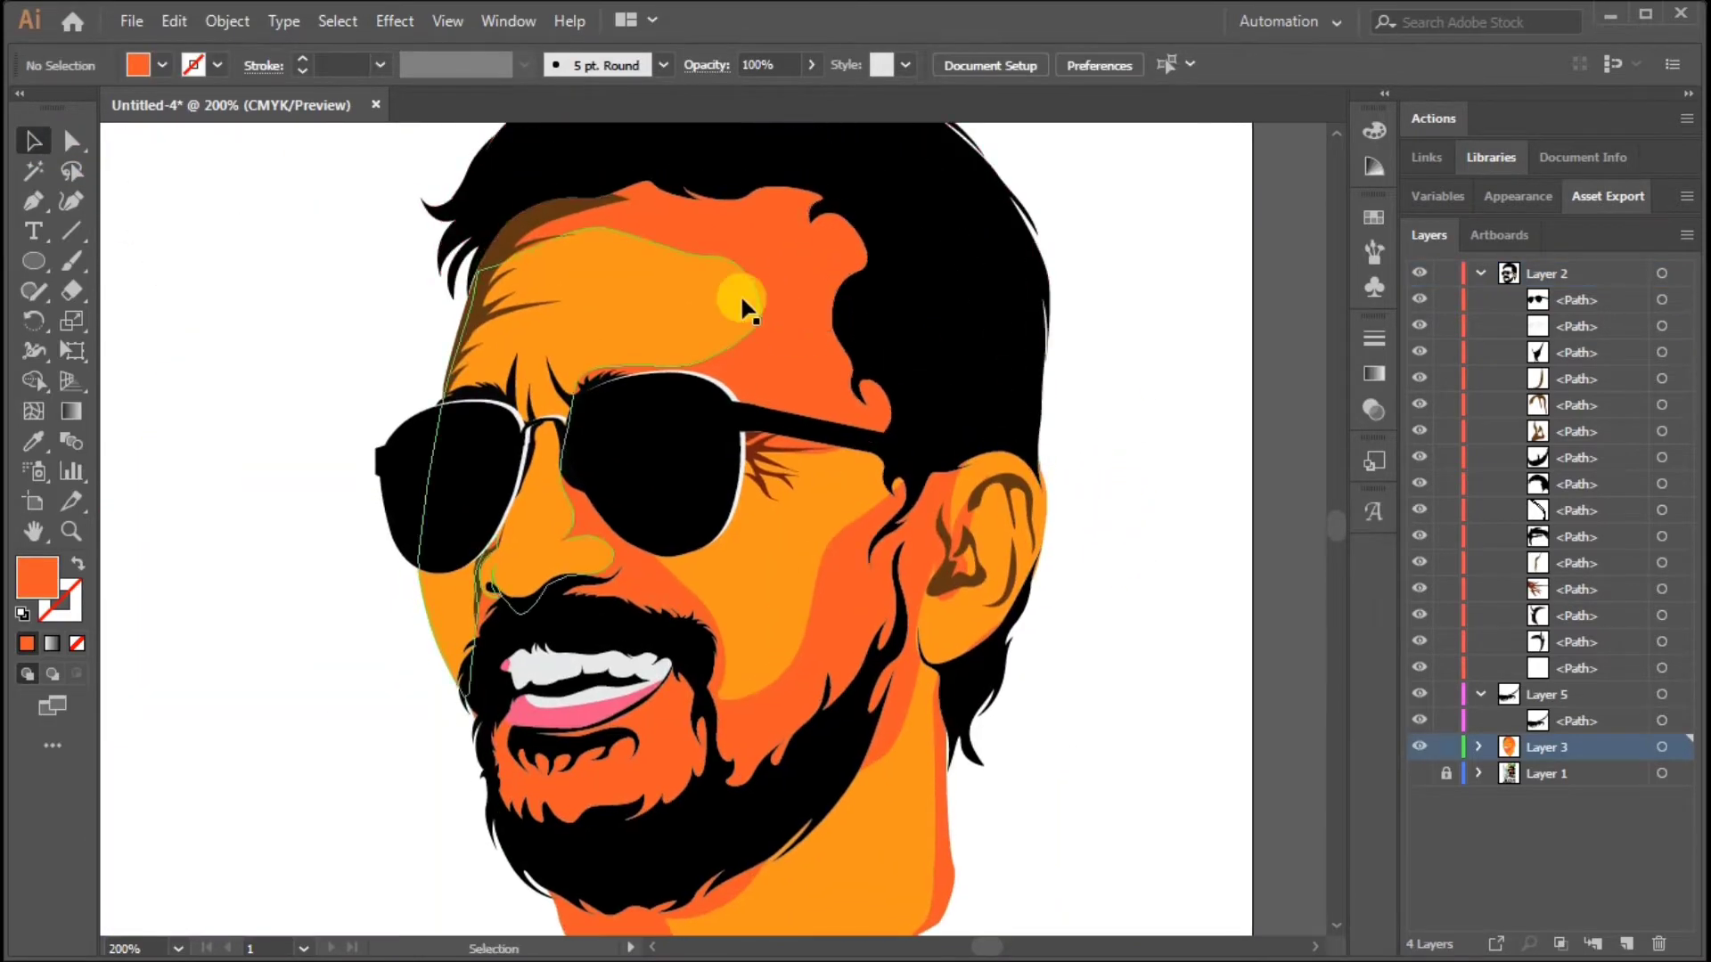
Step: Recolour the forehead highlight and cheek shape orange
{"action": "left_click", "coordinate": [745, 286]}
{"action": "double_click", "coordinate": [39, 575]}
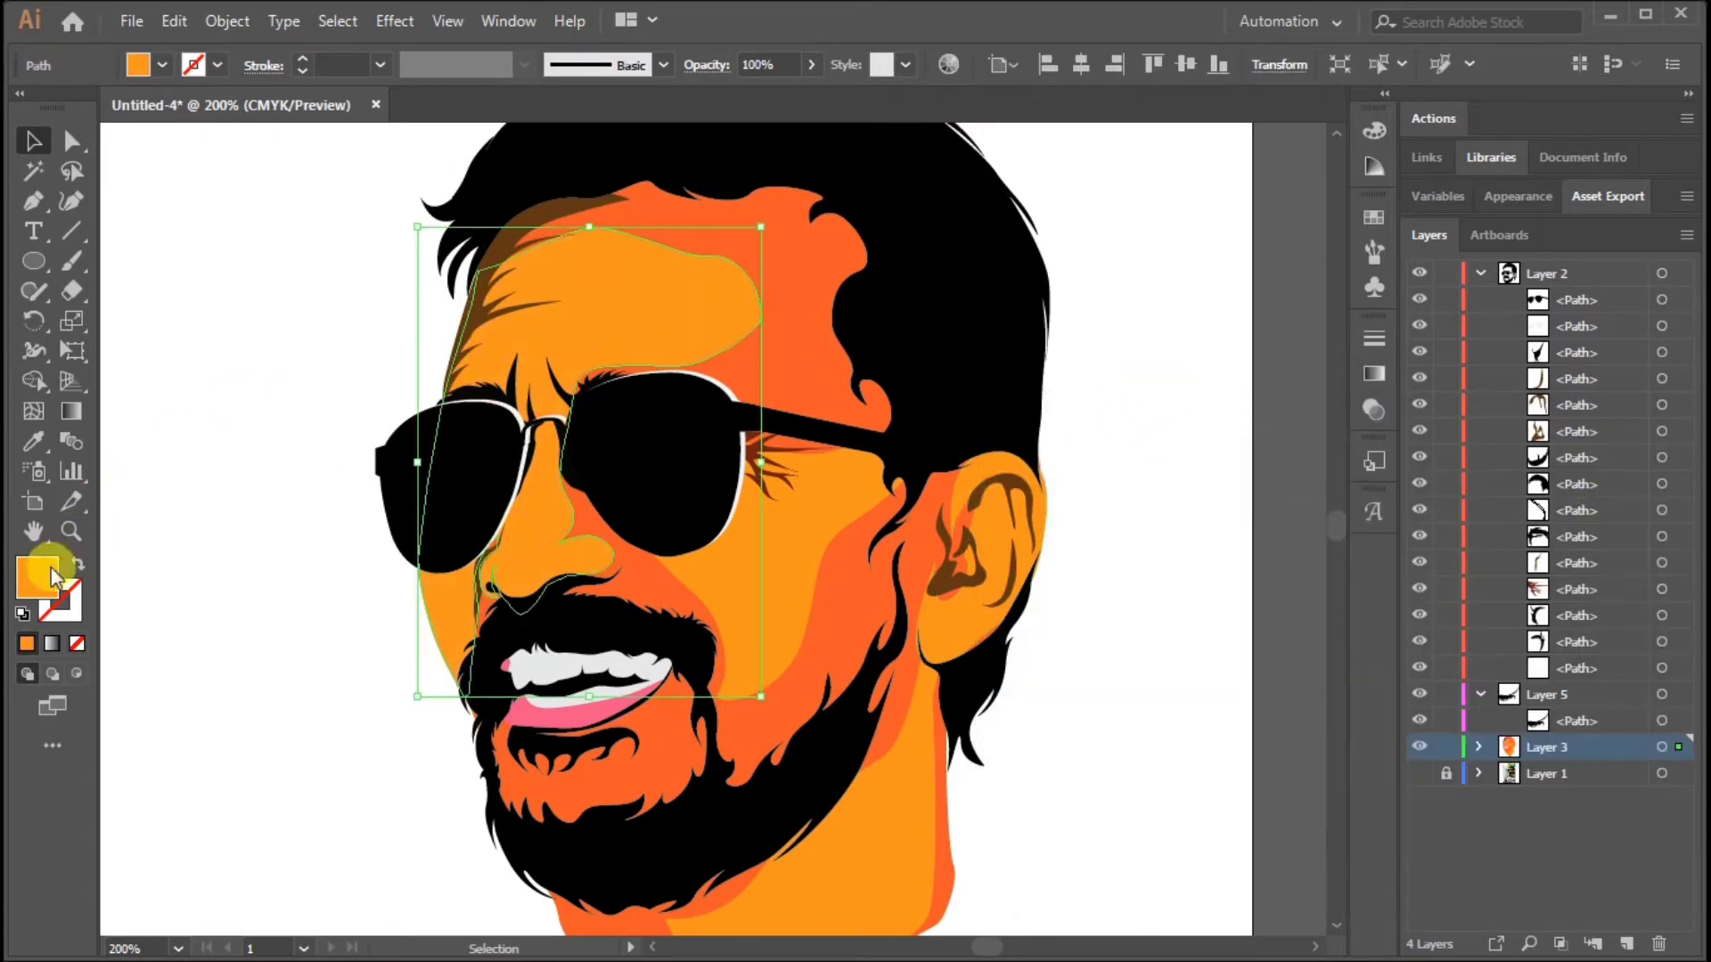
{"action": "left_click", "coordinate": [161, 65]}
{"action": "left_click", "coordinate": [243, 103]}
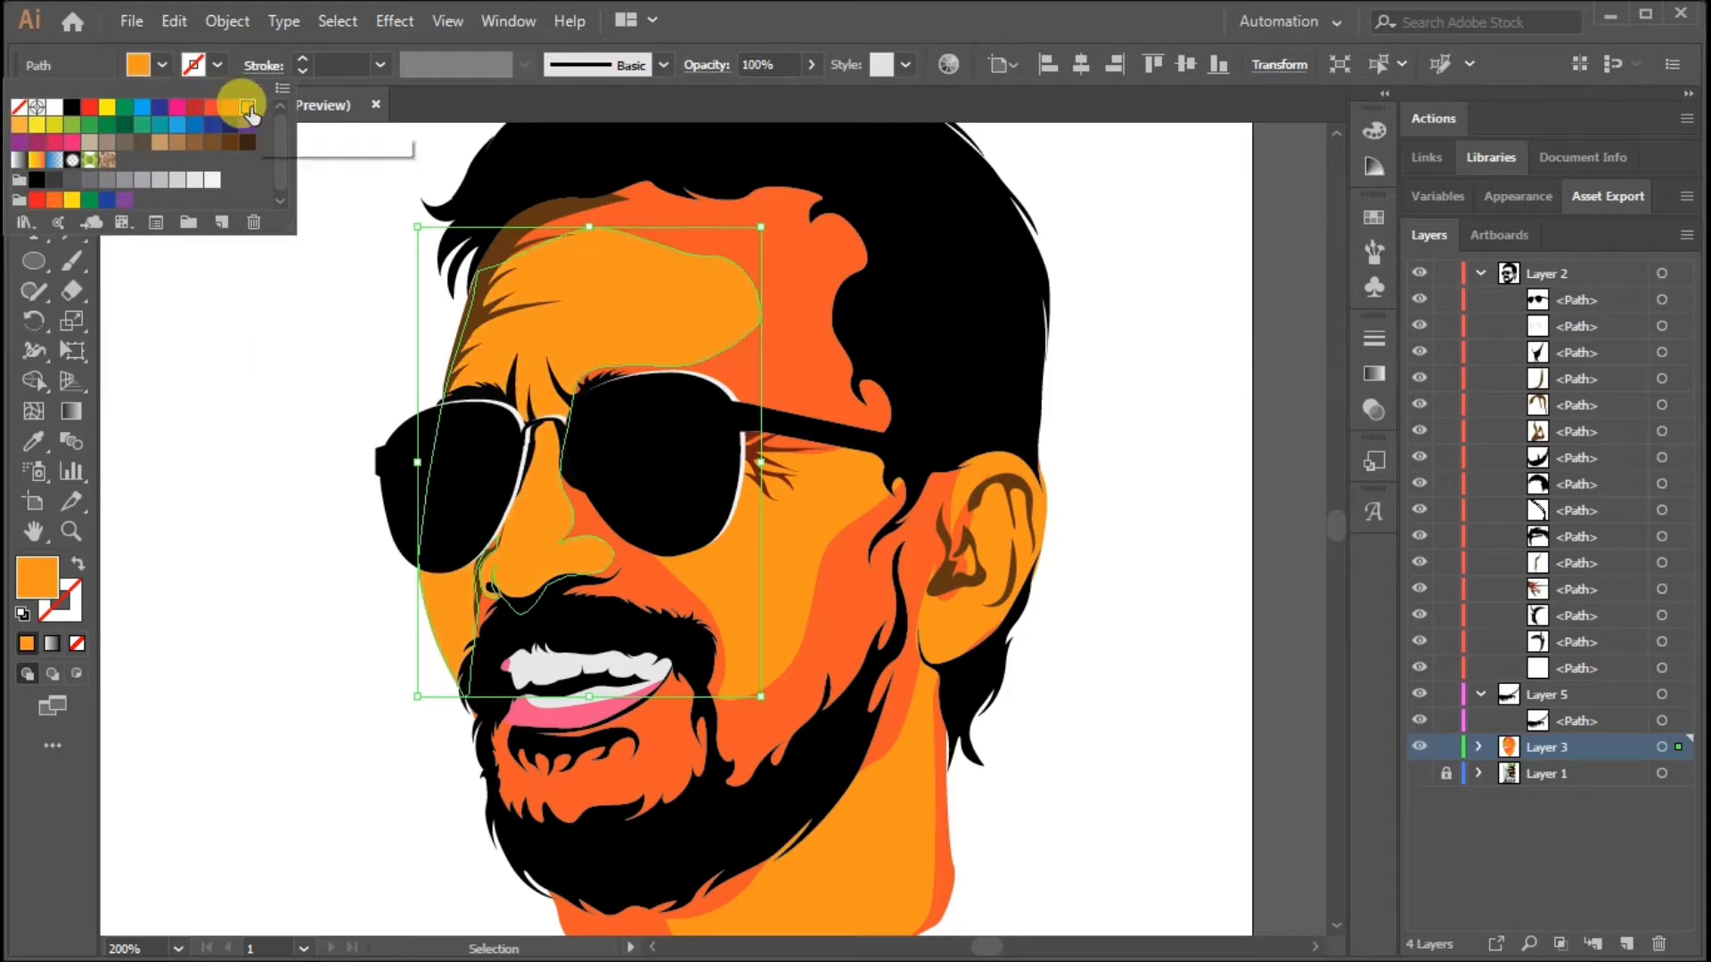
{"action": "left_click", "coordinate": [1195, 449]}
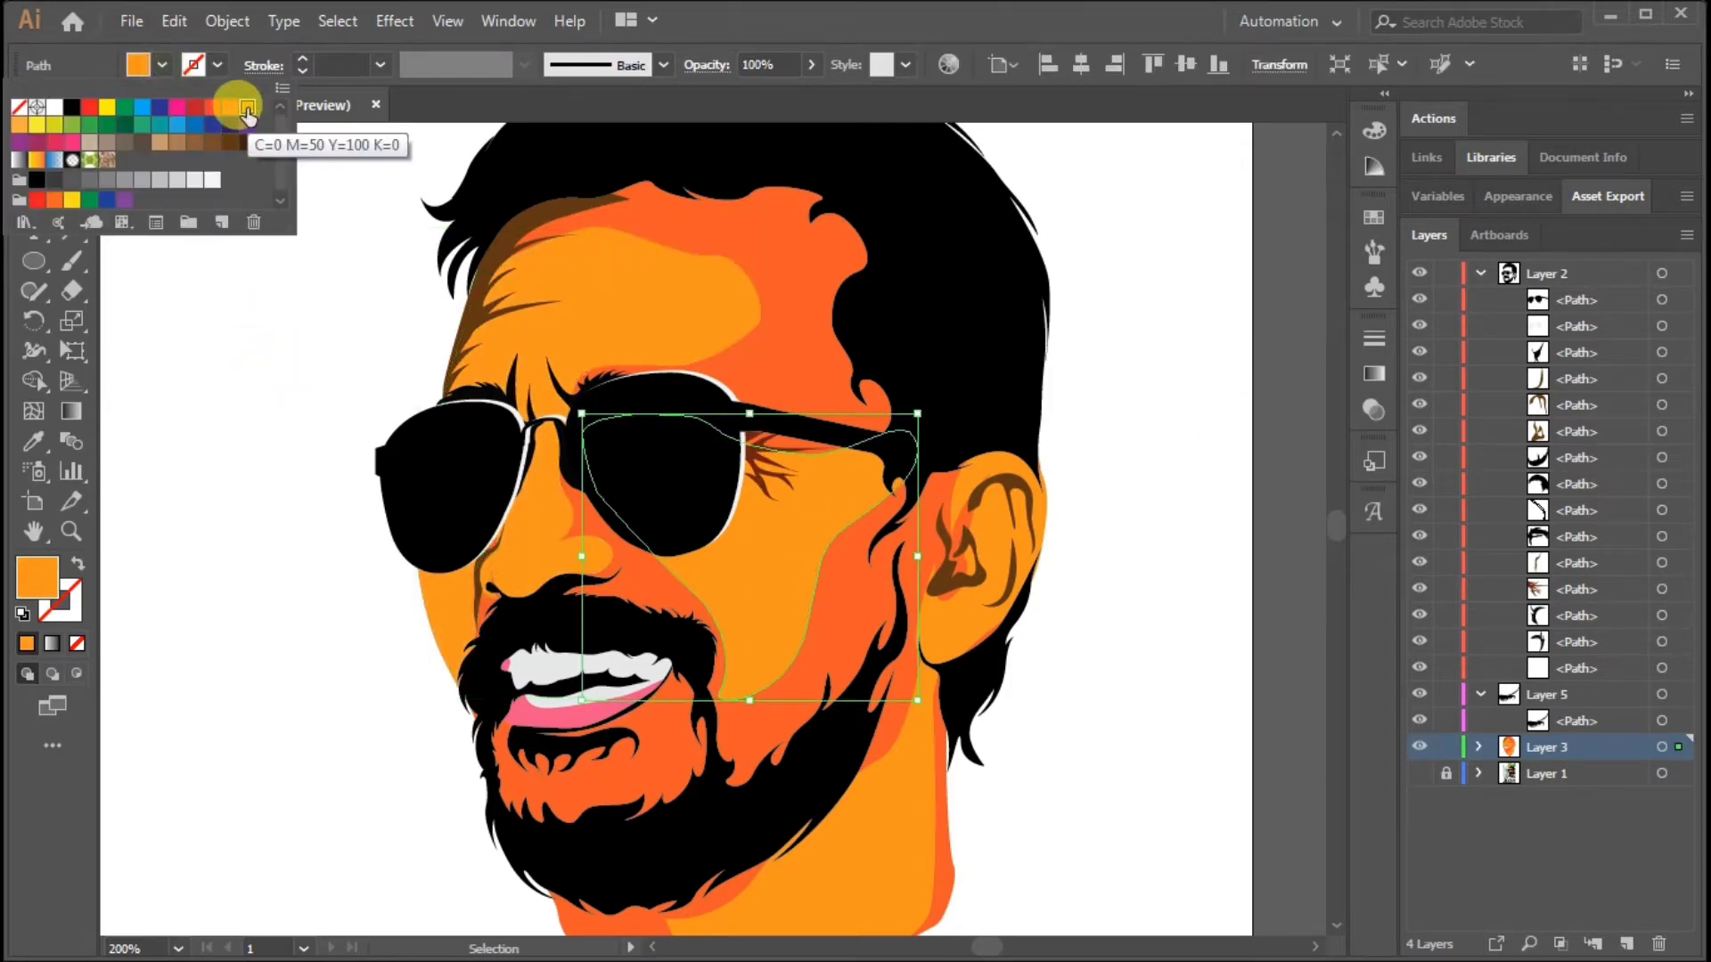
{"action": "left_click", "coordinate": [247, 115]}
{"action": "left_click", "coordinate": [1164, 483]}
Step: Expand Layer 3 and show the reference photo layer
{"action": "left_click", "coordinate": [1479, 747]}
{"action": "scroll", "coordinate": [1129, 762], "scroll_direction": "down", "scroll_amount": 5}
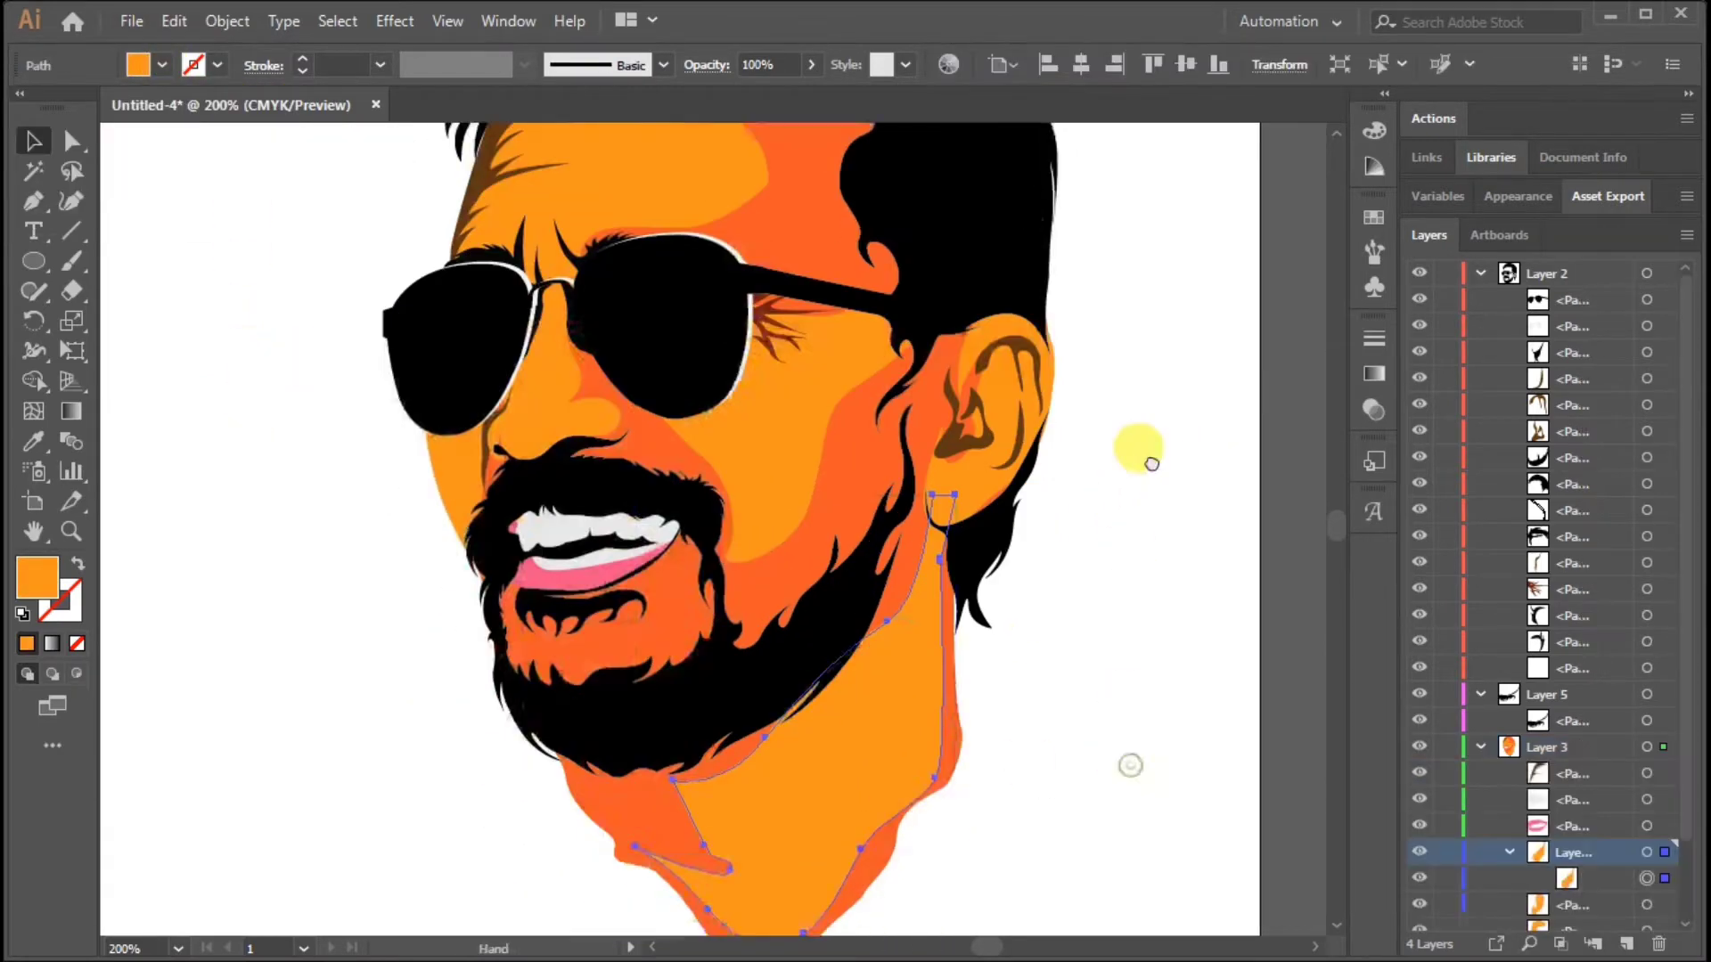
{"action": "scroll", "coordinate": [1515, 802], "scroll_direction": "down", "scroll_amount": 5}
{"action": "left_click", "coordinate": [1418, 919]}
{"action": "scroll", "coordinate": [1073, 474], "scroll_direction": "up", "scroll_amount": 2}
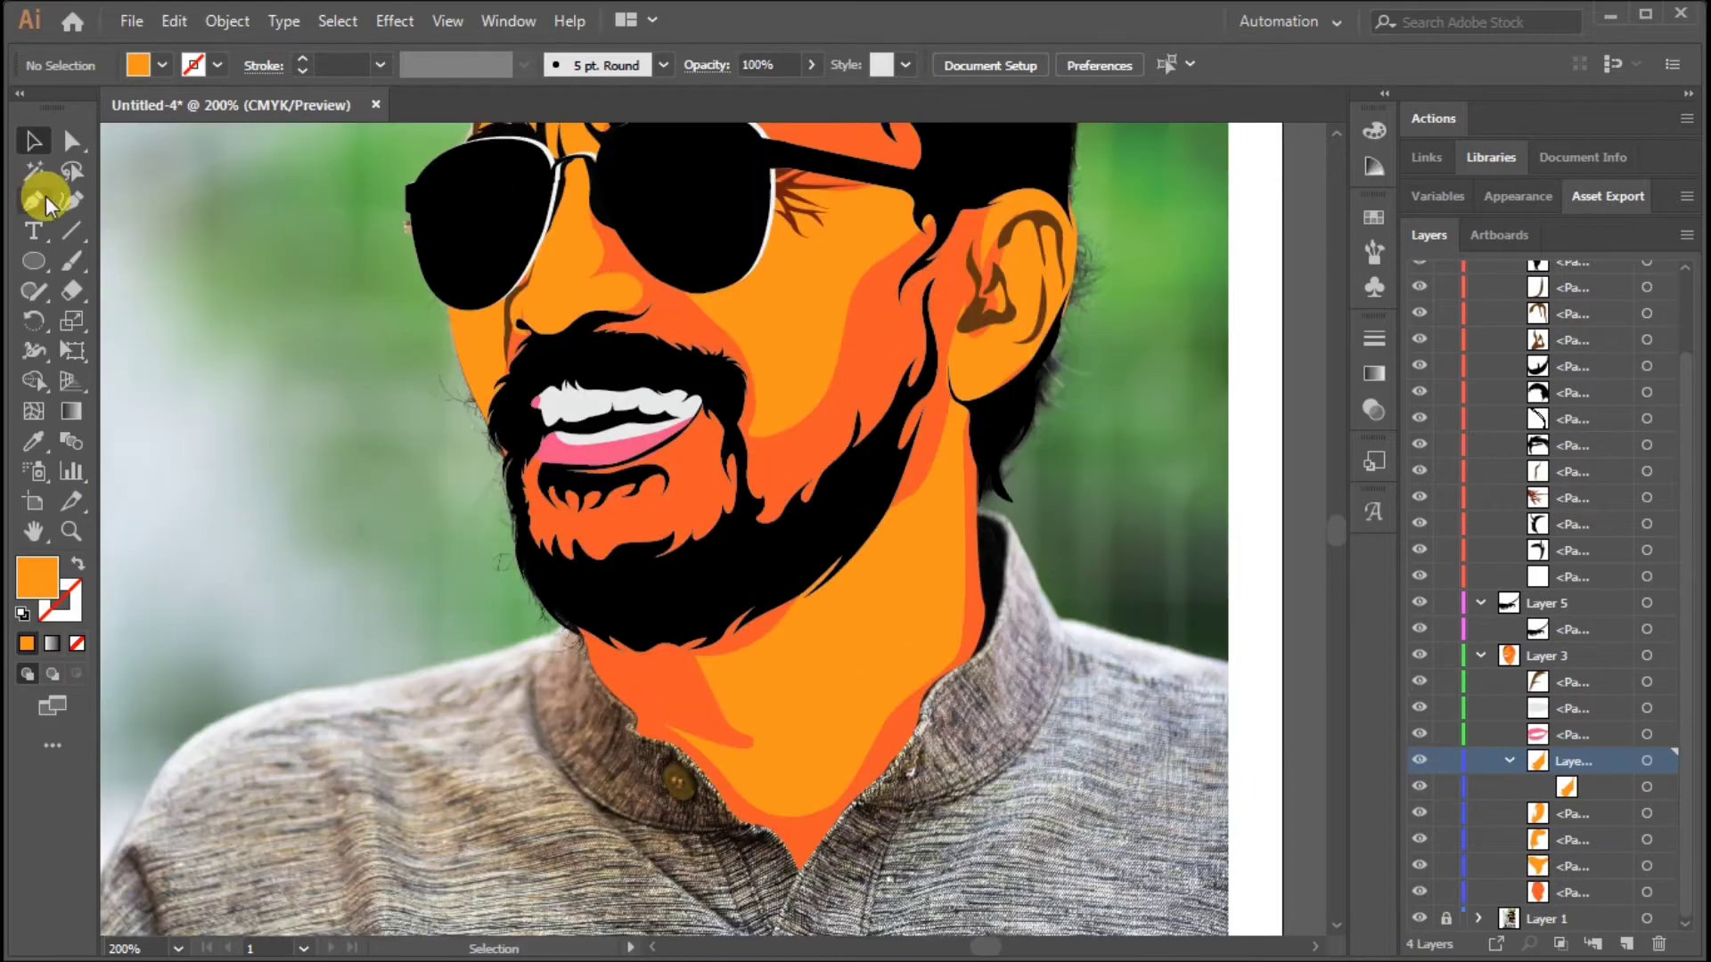
{"action": "left_click", "coordinate": [33, 200]}
{"action": "scroll", "coordinate": [450, 434], "scroll_direction": "up", "scroll_amount": 5}
{"action": "scroll", "coordinate": [450, 434], "scroll_direction": "up", "scroll_amount": 2}
{"action": "scroll", "coordinate": [611, 255], "scroll_direction": "up", "scroll_amount": 2}
Step: Duplicate the black glasses path and fill the copy light grey
{"action": "key", "text": "v"}
{"action": "left_click", "coordinate": [1020, 458]}
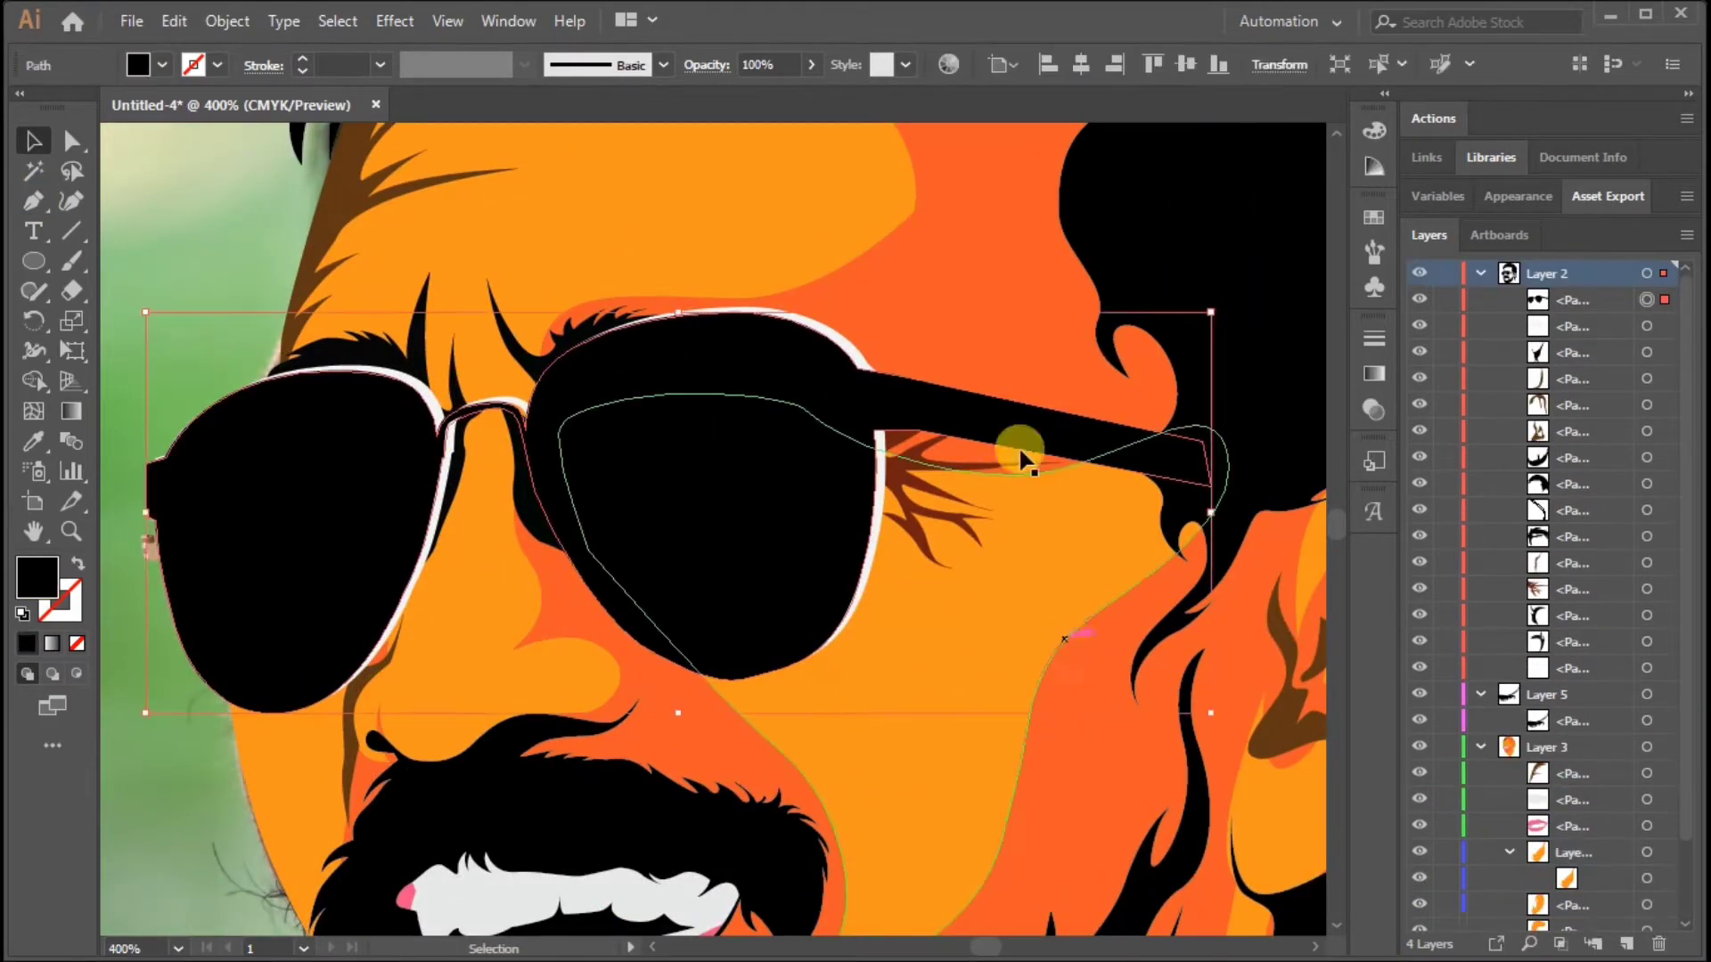
{"action": "key", "text": "alt+Left"}
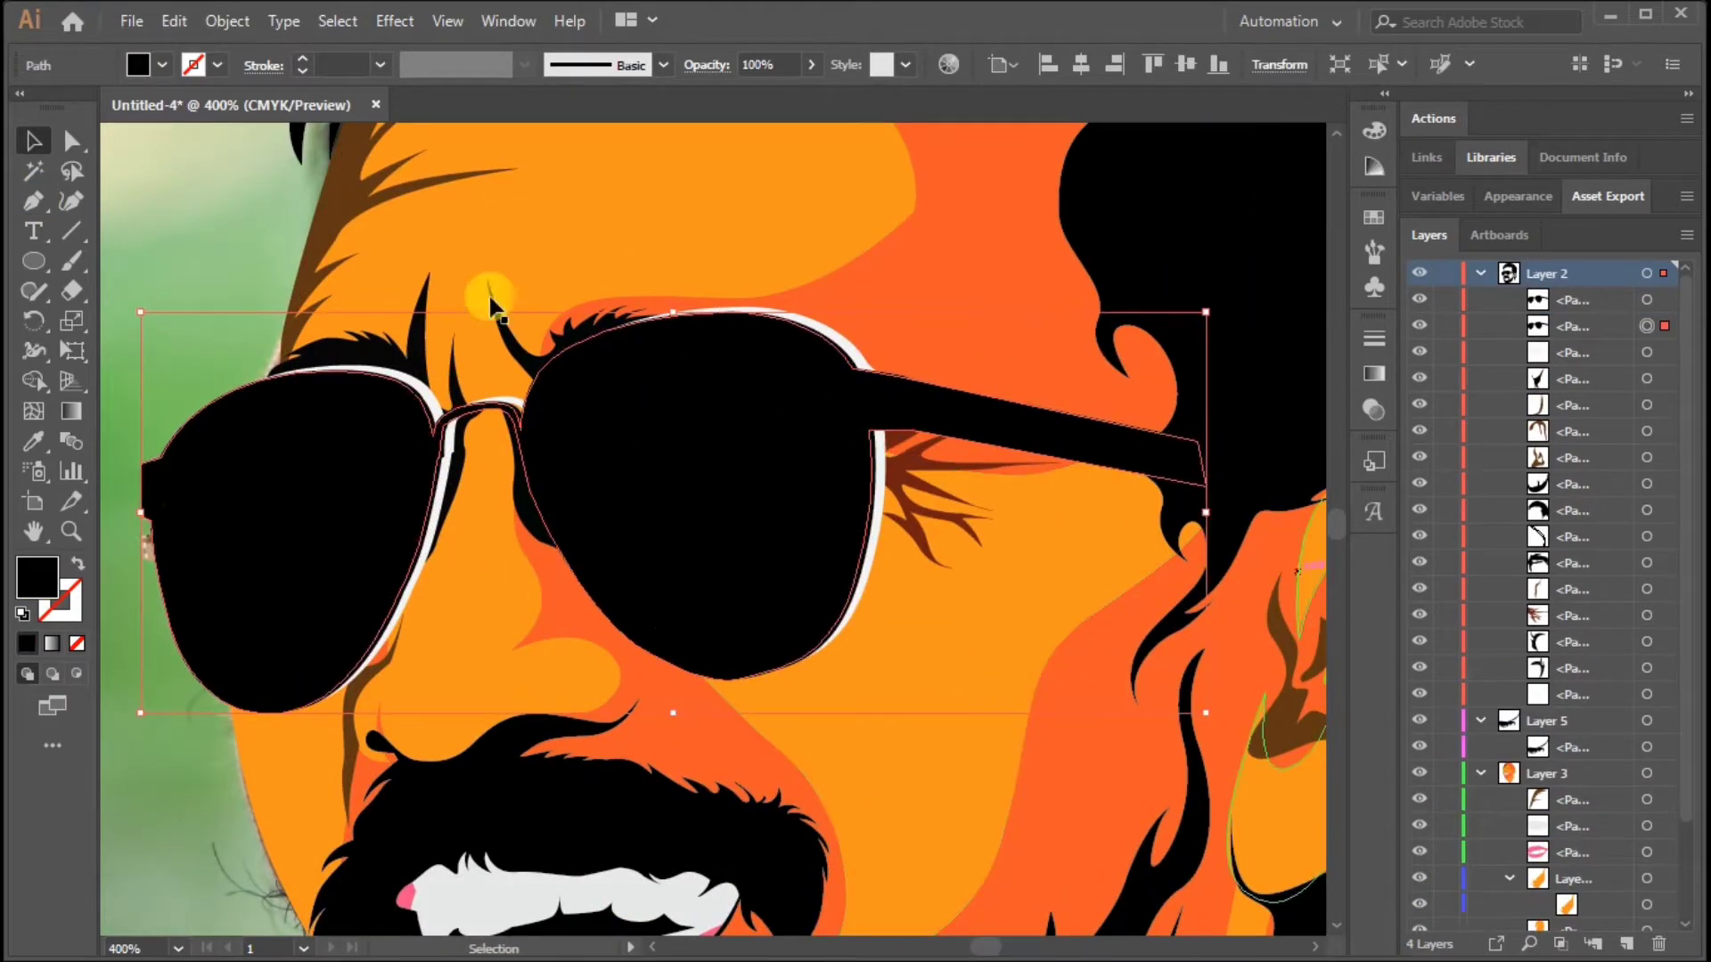
{"action": "left_click", "coordinate": [162, 64]}
{"action": "left_click", "coordinate": [146, 172]}
{"action": "key", "text": "Escape"}
{"action": "left_click", "coordinate": [1121, 752]}
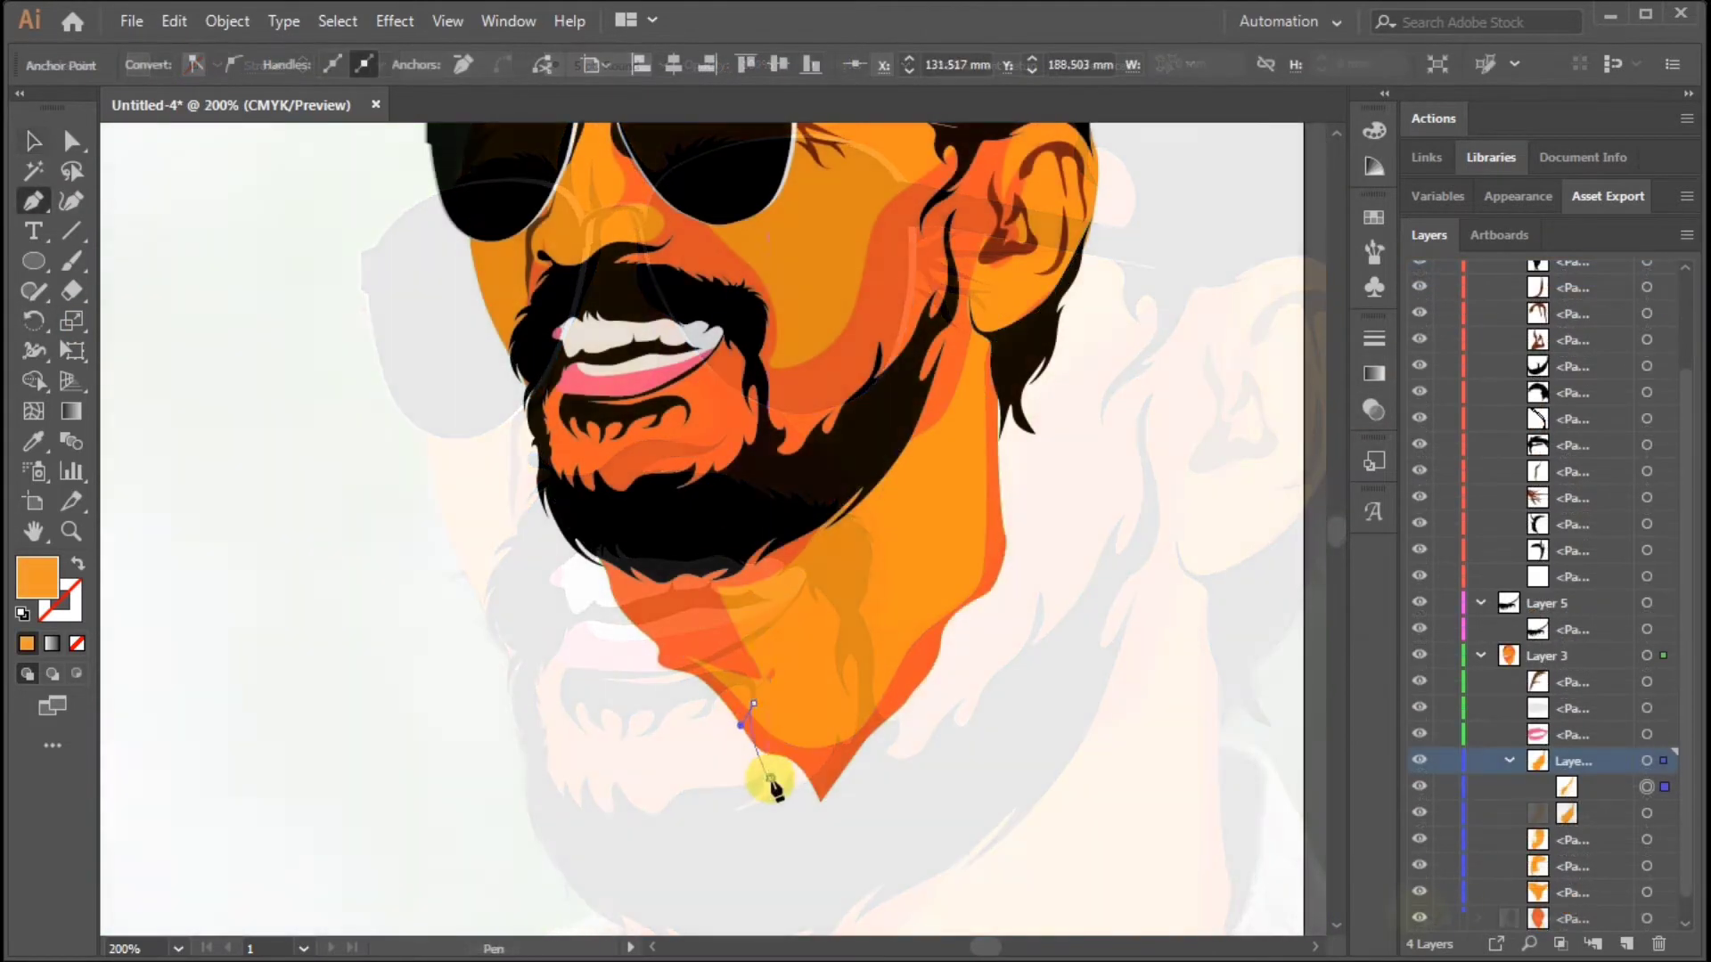
Step: Give the black collar shape under the beard the ear's dark brown
{"action": "left_click", "coordinate": [31, 143]}
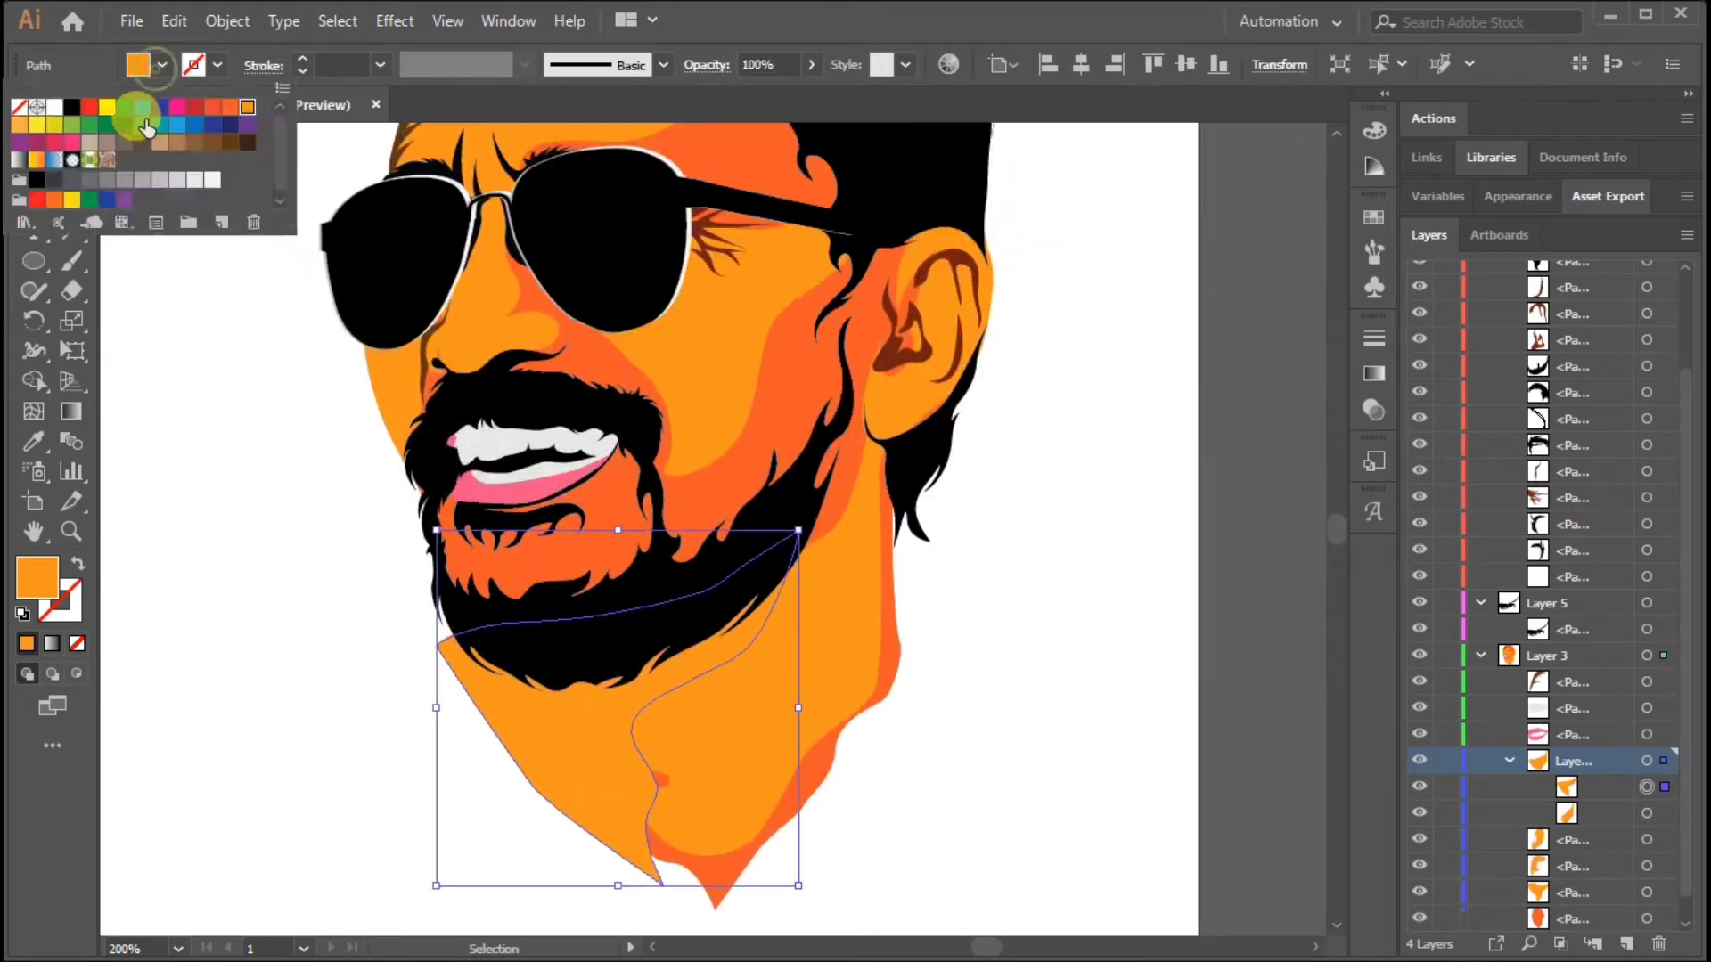
{"action": "left_click", "coordinate": [614, 722]}
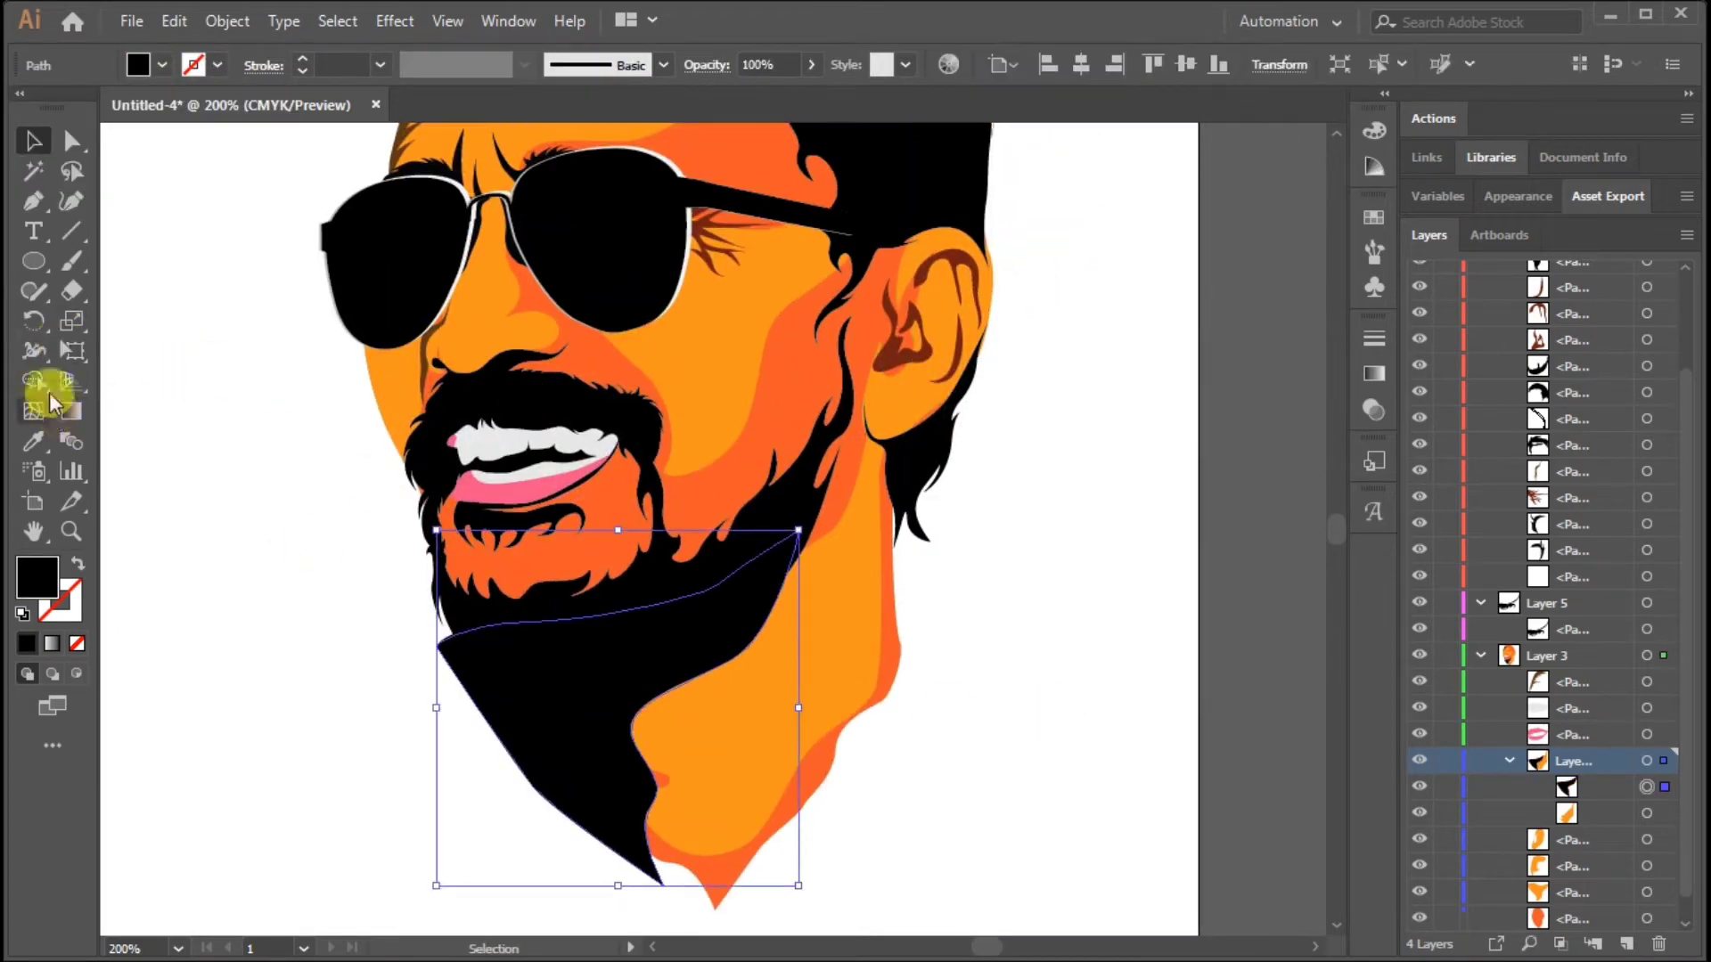
{"action": "left_click", "coordinate": [893, 358]}
{"action": "key", "text": "v"}
{"action": "left_click", "coordinate": [933, 808]}
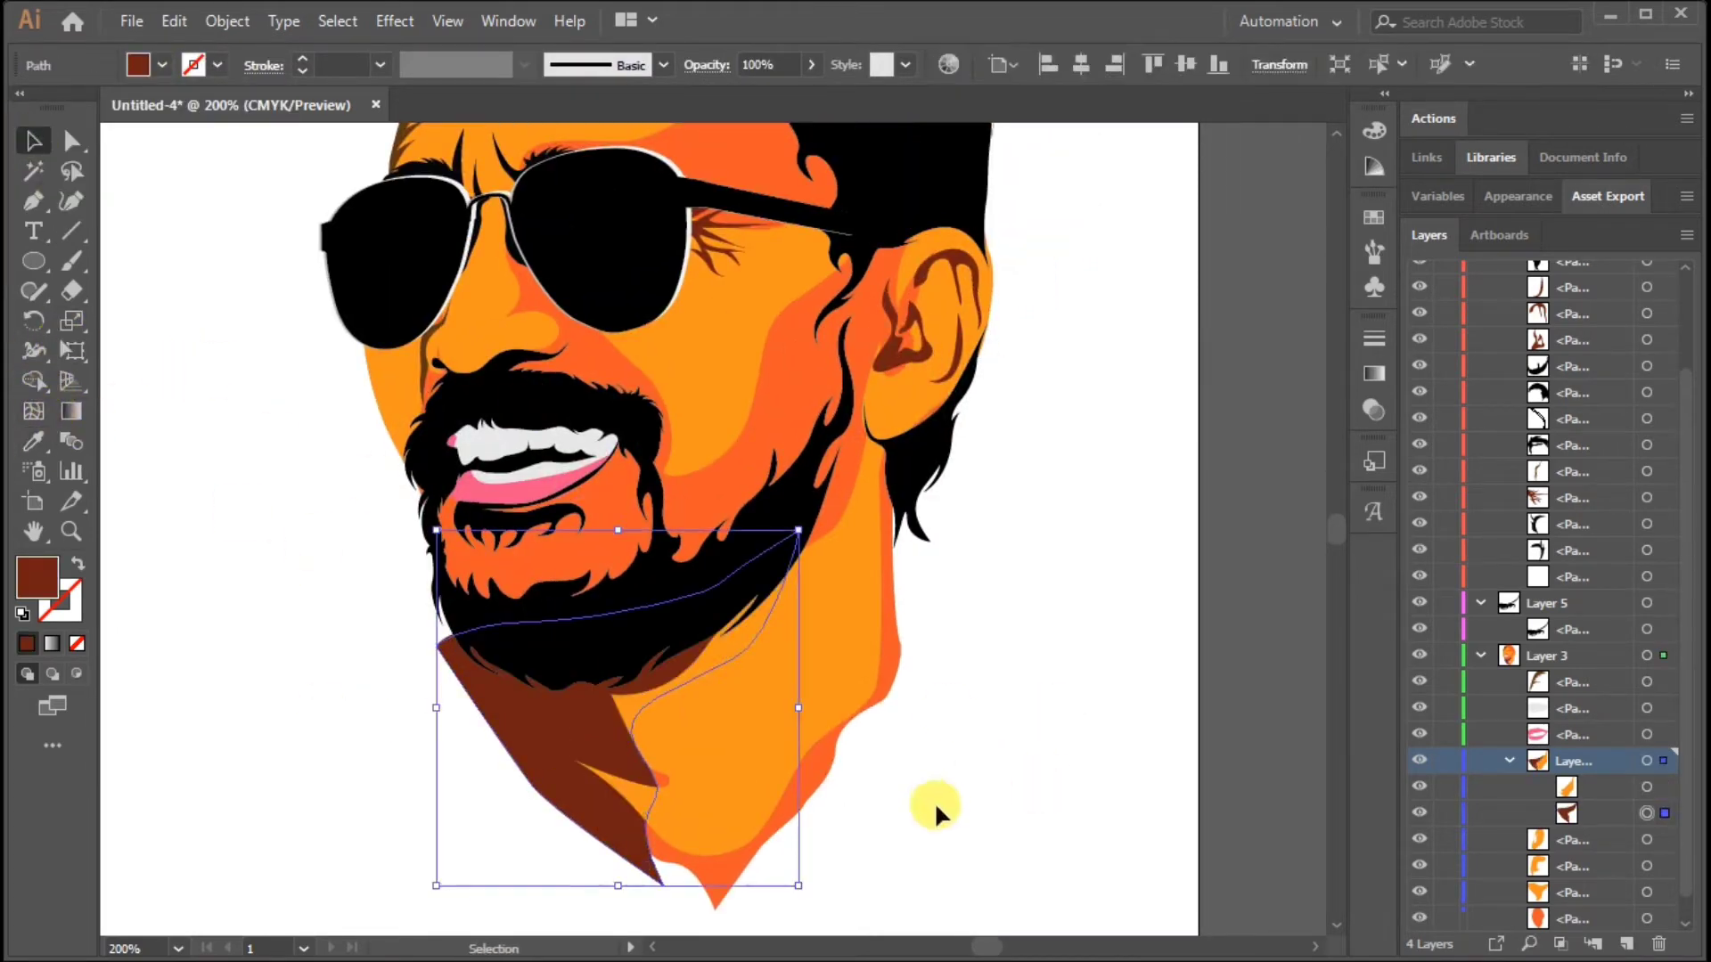
Step: Edit an anchor of the orange neck shape to reshape its edge
{"action": "left_click", "coordinate": [802, 687]}
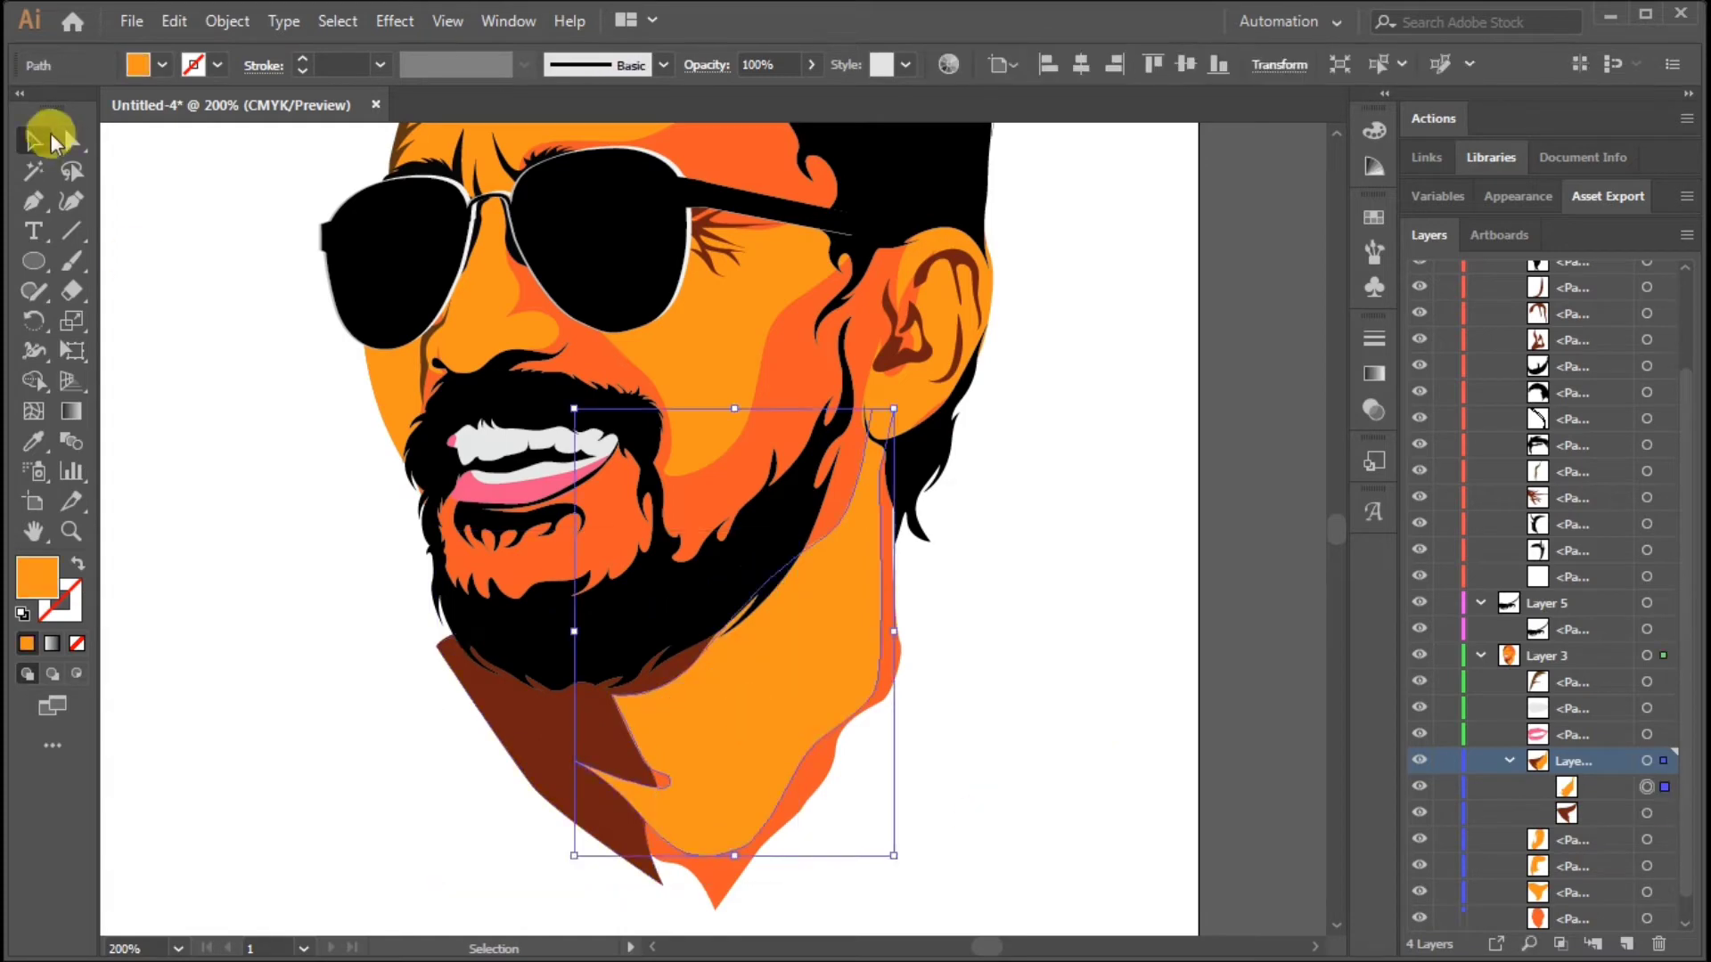
{"action": "key", "text": "a"}
{"action": "left_click", "coordinate": [624, 710]}
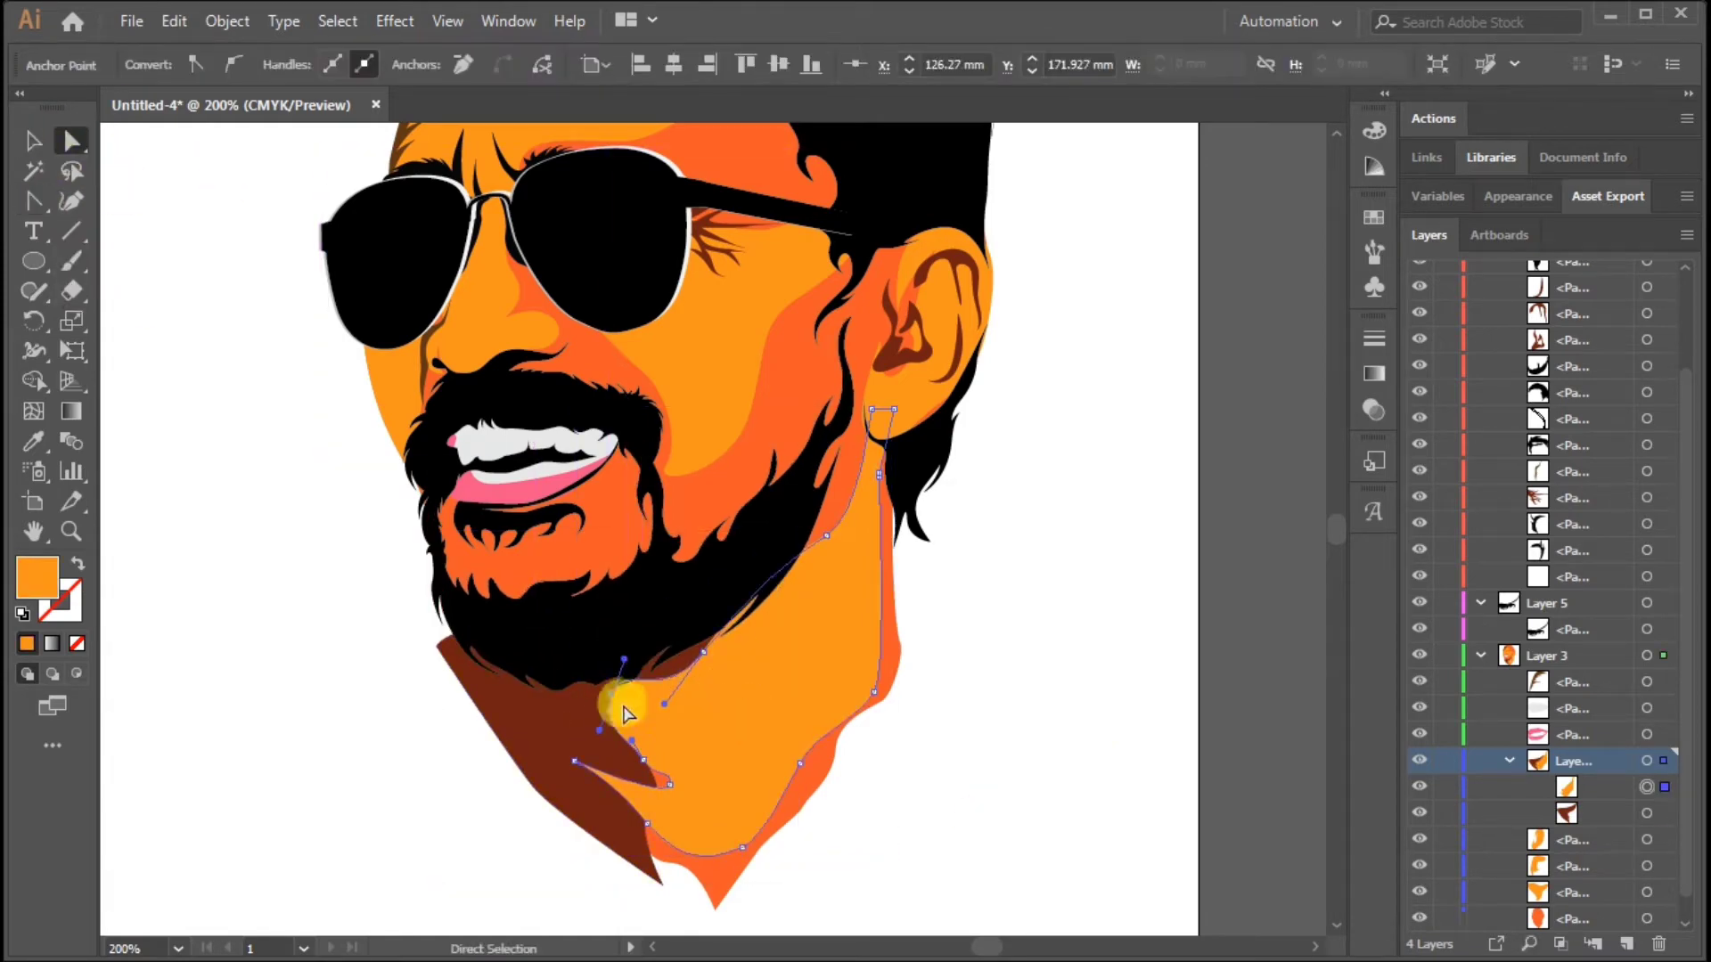
{"action": "key", "text": "v"}
{"action": "scroll", "coordinate": [1451, 847], "scroll_direction": "down", "scroll_amount": 1}
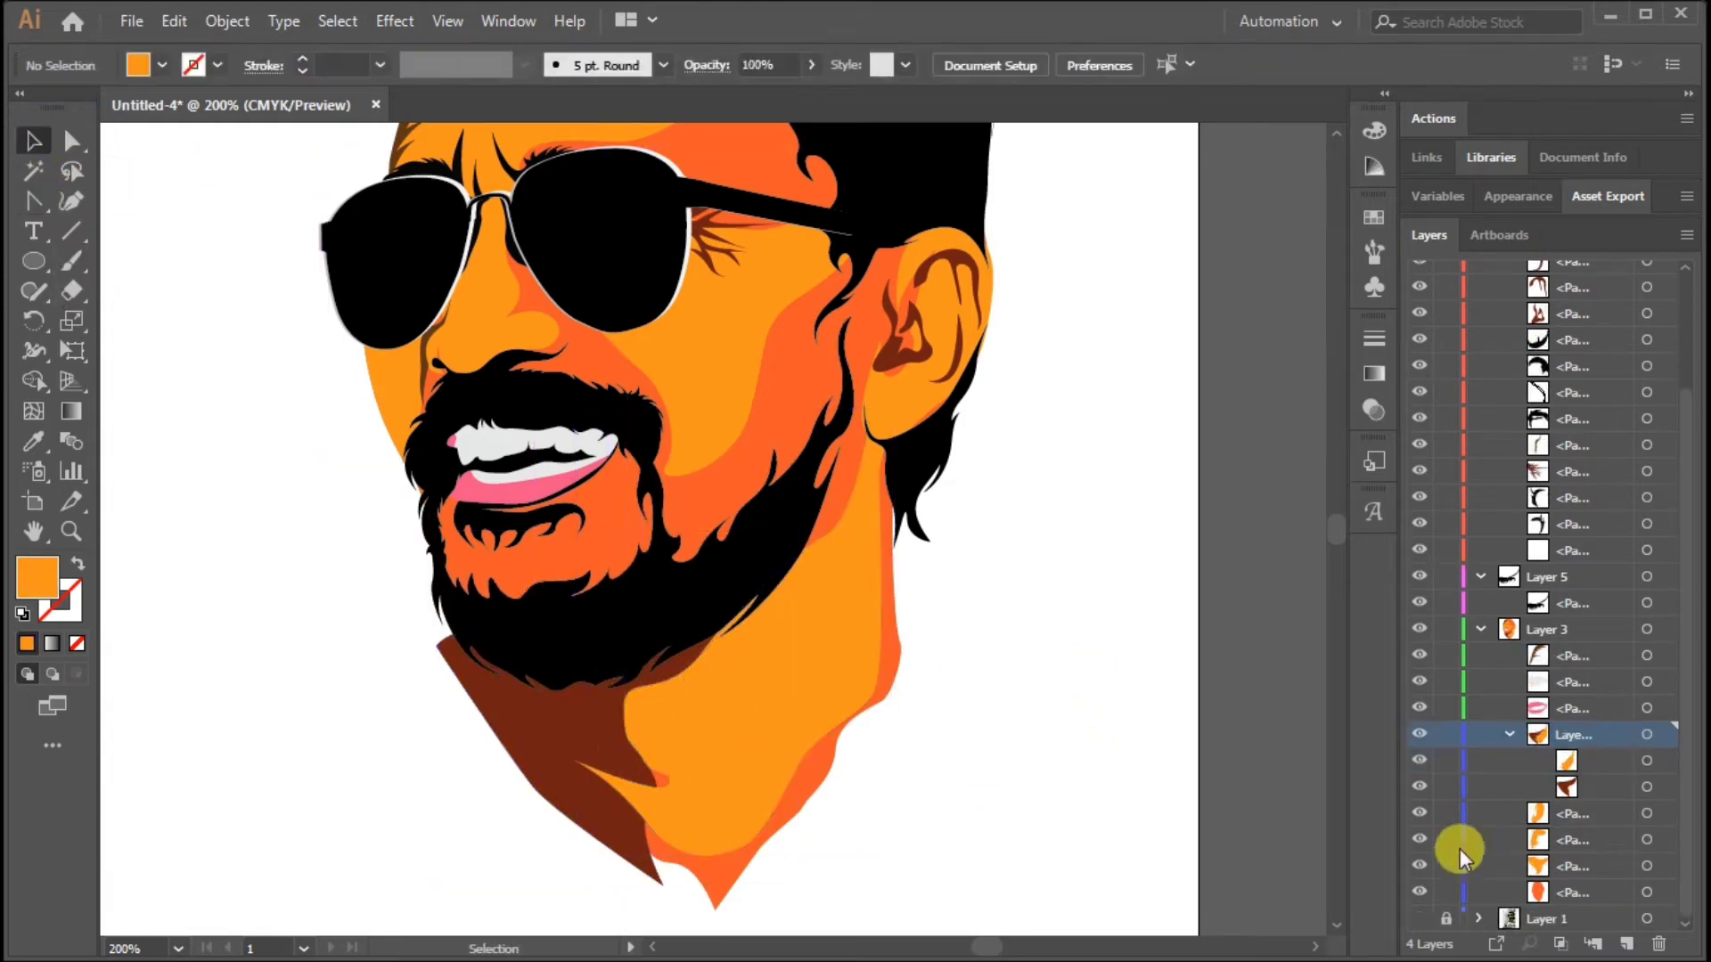
{"action": "left_click", "coordinate": [755, 526]}
{"action": "scroll", "coordinate": [775, 534], "scroll_direction": "up", "scroll_amount": 3}
Step: Draw a pointed hair peak and a thin strand along the top of the hair
{"action": "left_click", "coordinate": [732, 484]}
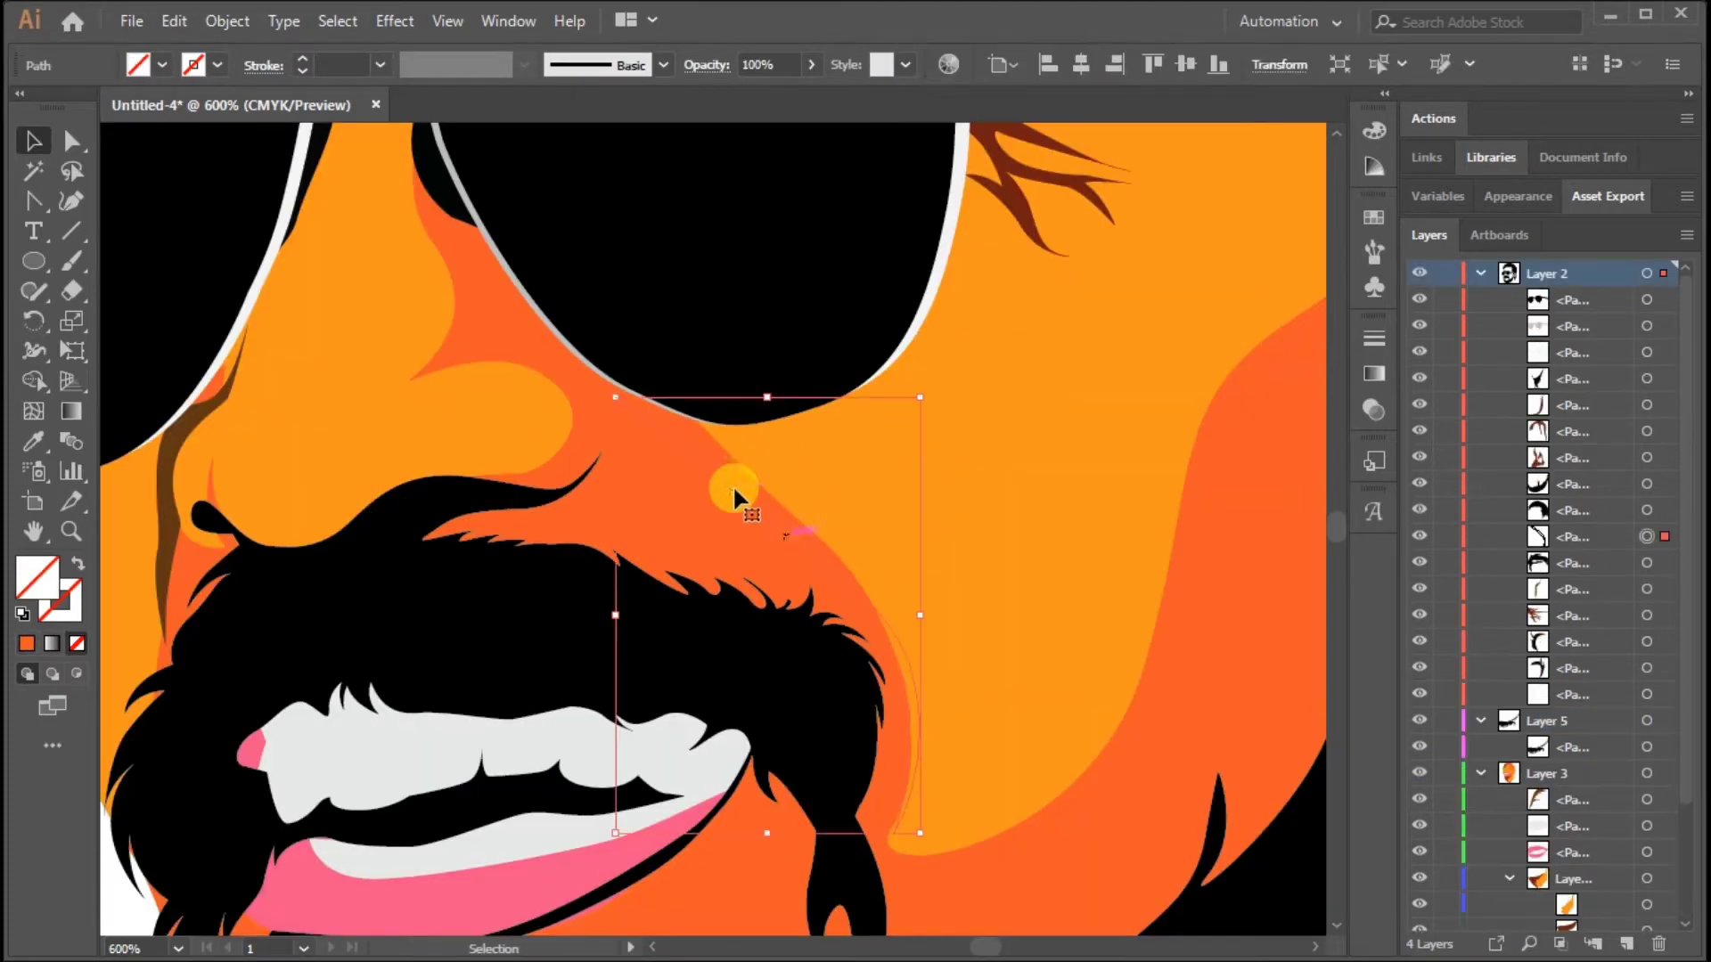
{"action": "scroll", "coordinate": [954, 542], "scroll_direction": "down", "scroll_amount": 3}
{"action": "left_click", "coordinate": [1215, 469]}
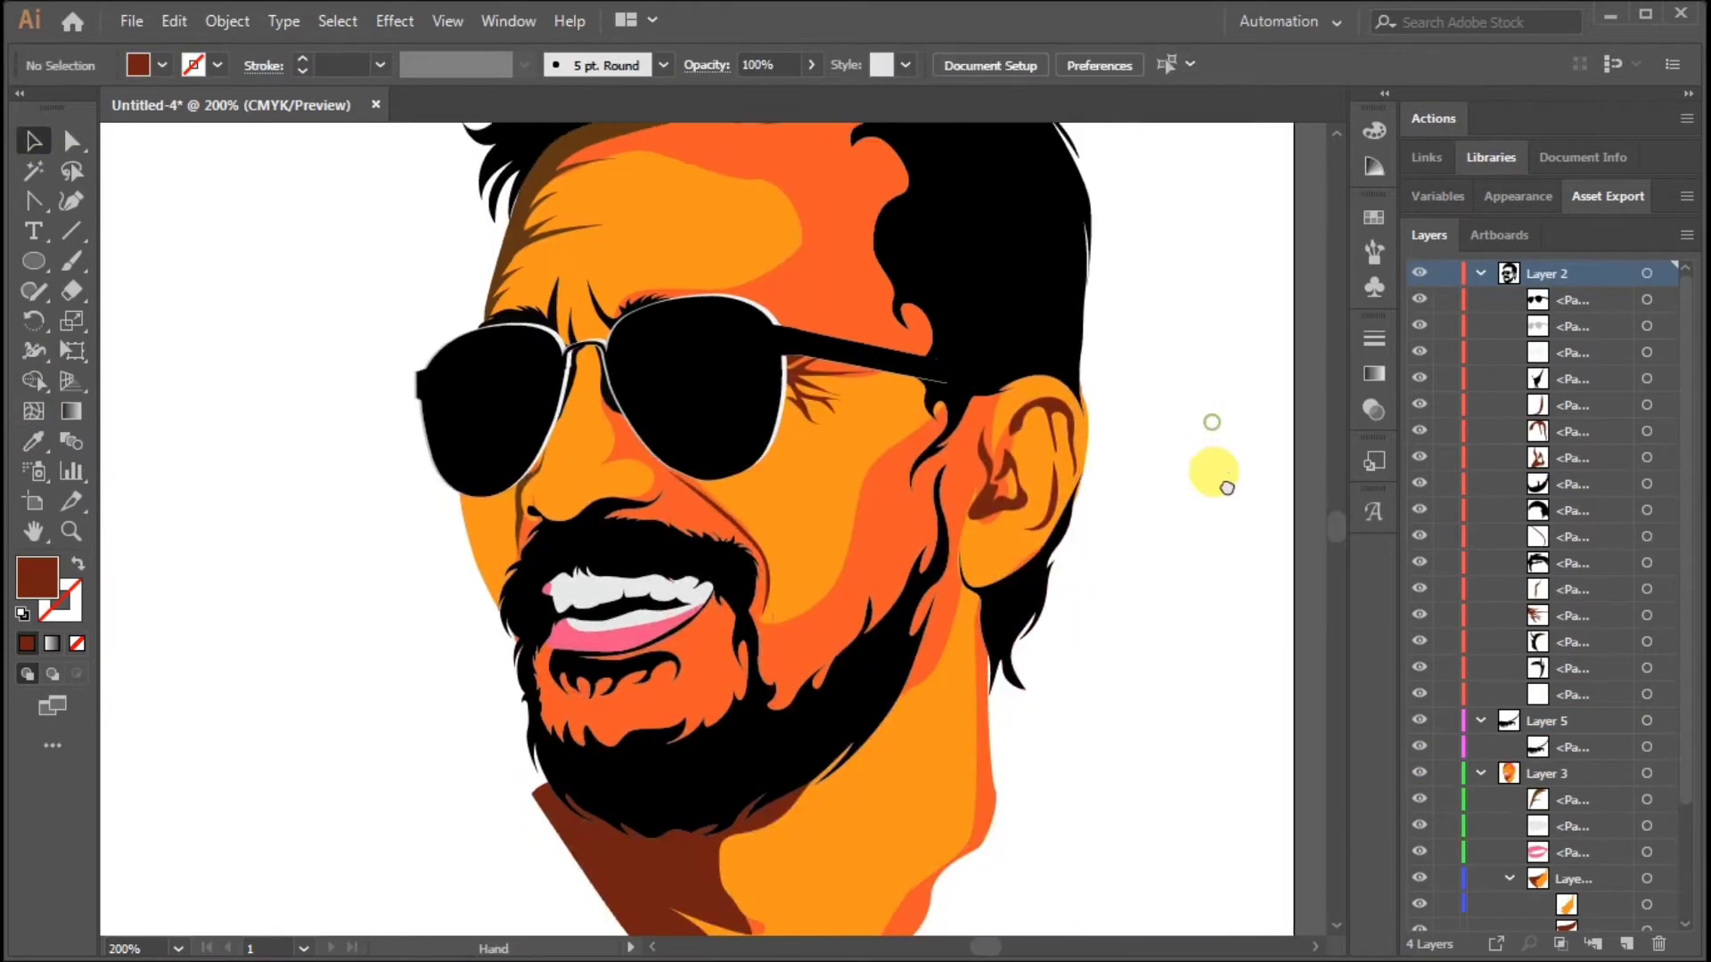
{"action": "scroll", "coordinate": [604, 569], "scroll_direction": "up", "scroll_amount": 1}
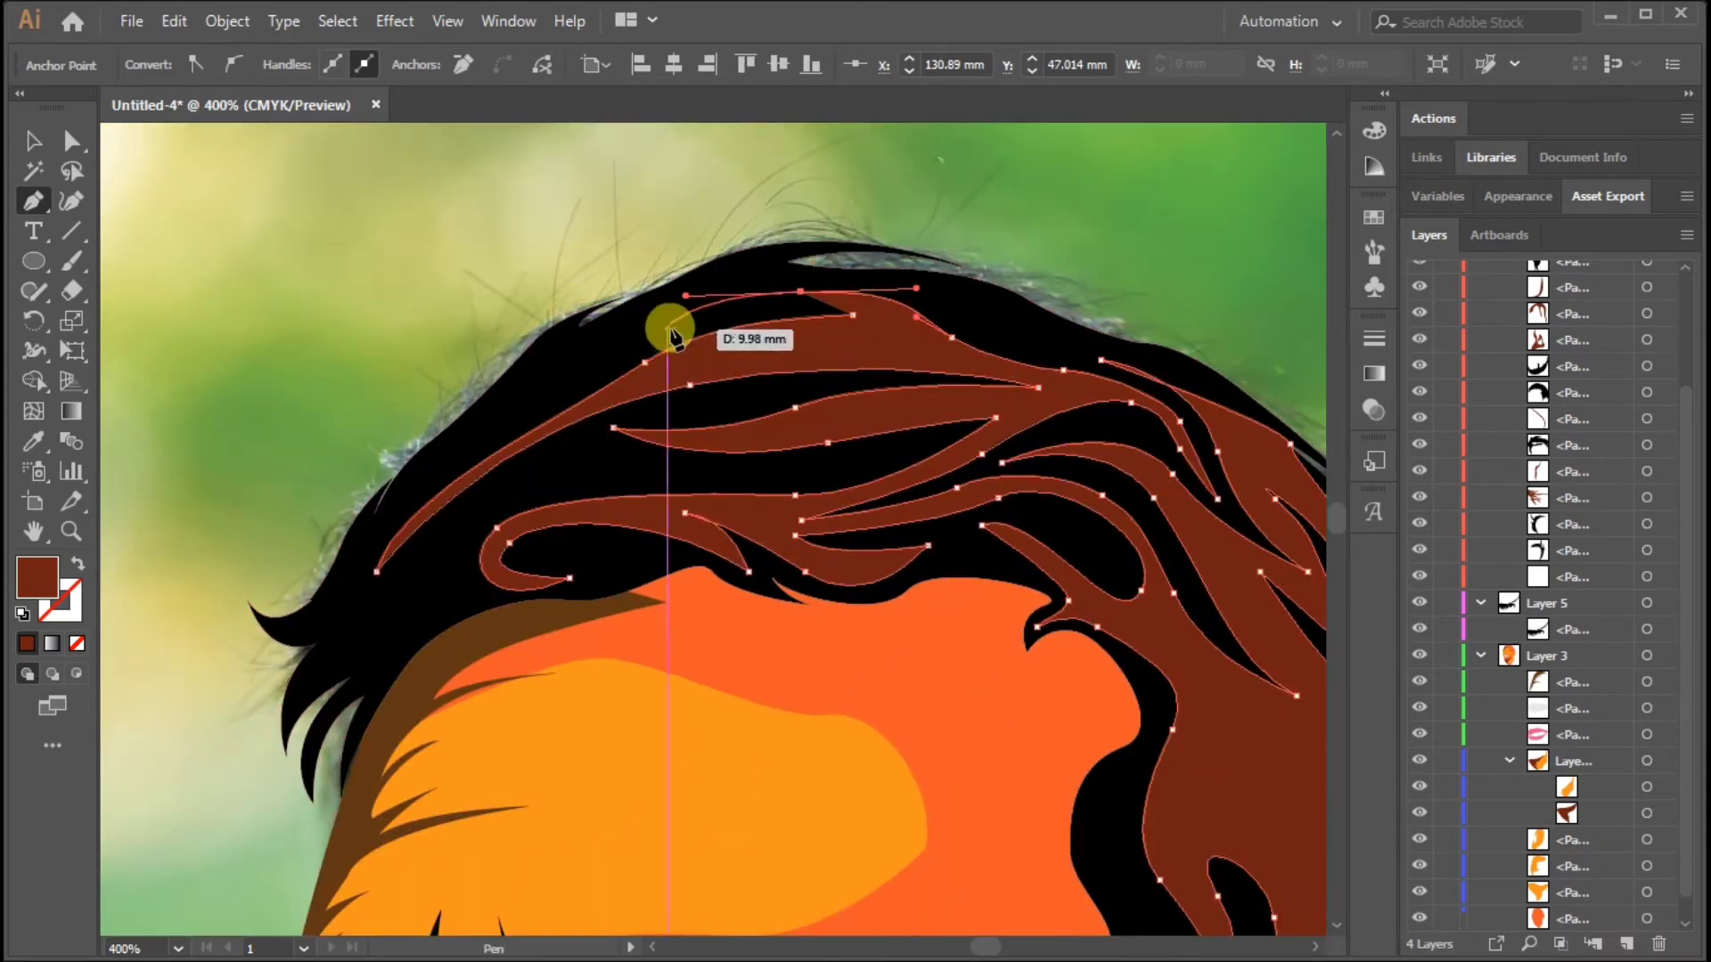
{"action": "left_click", "coordinate": [773, 258]}
{"action": "left_click", "coordinate": [694, 315]}
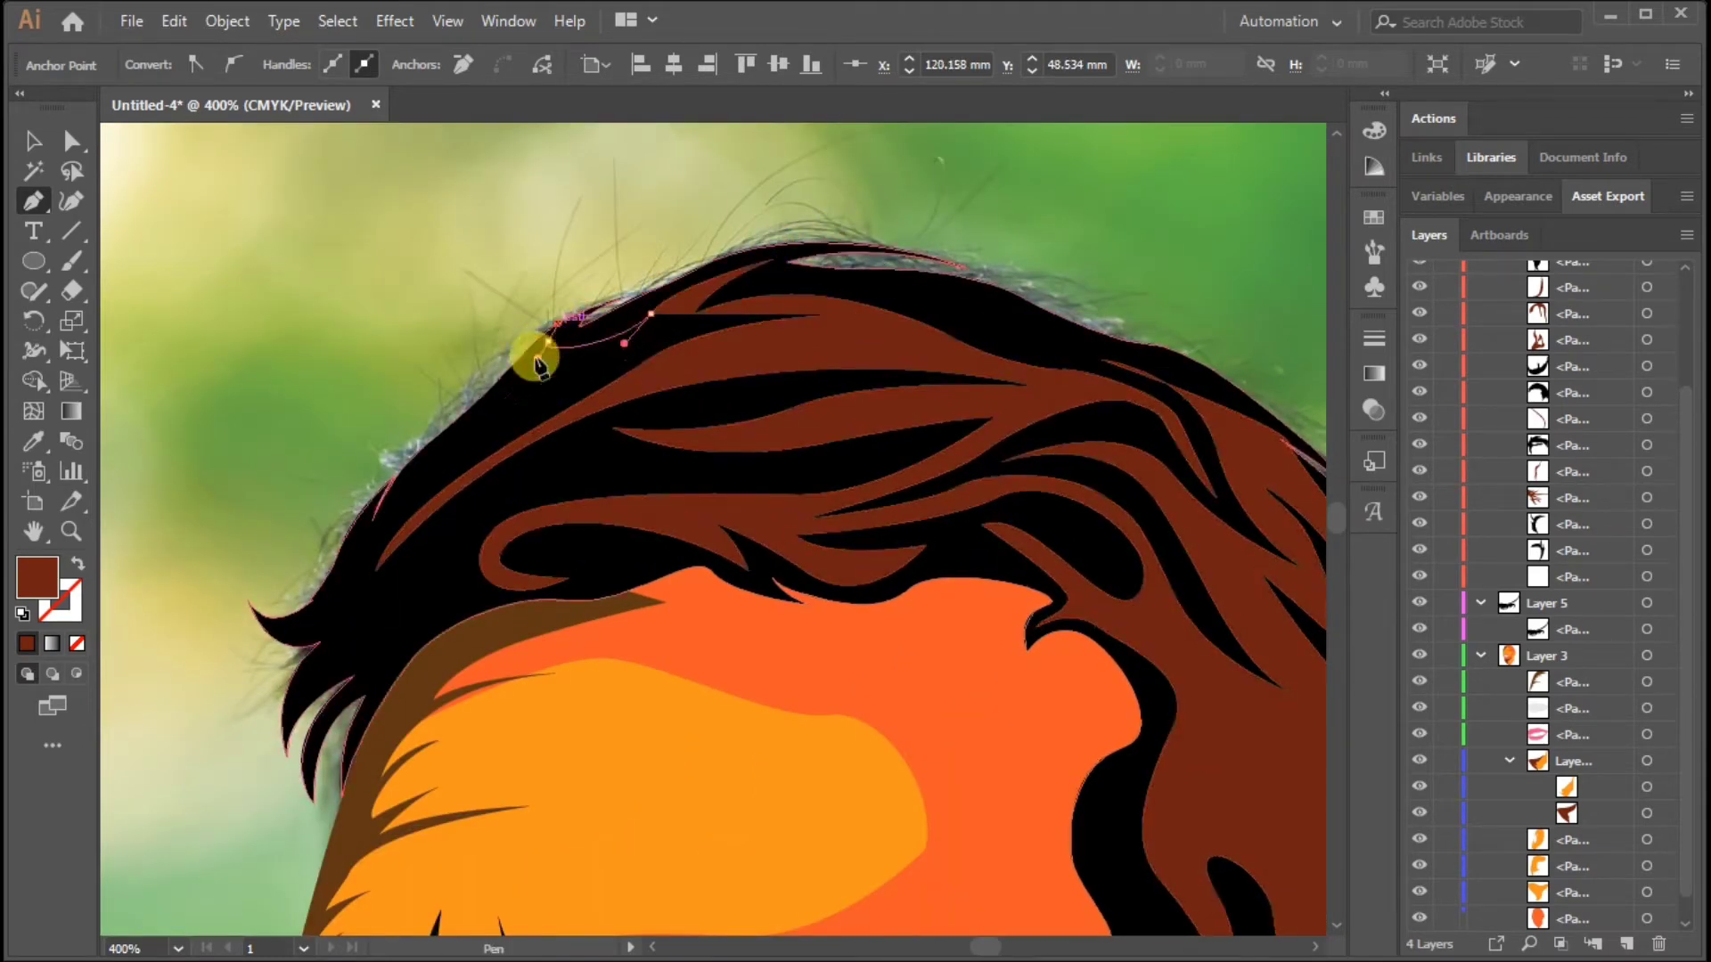
{"action": "left_click", "coordinate": [369, 539]}
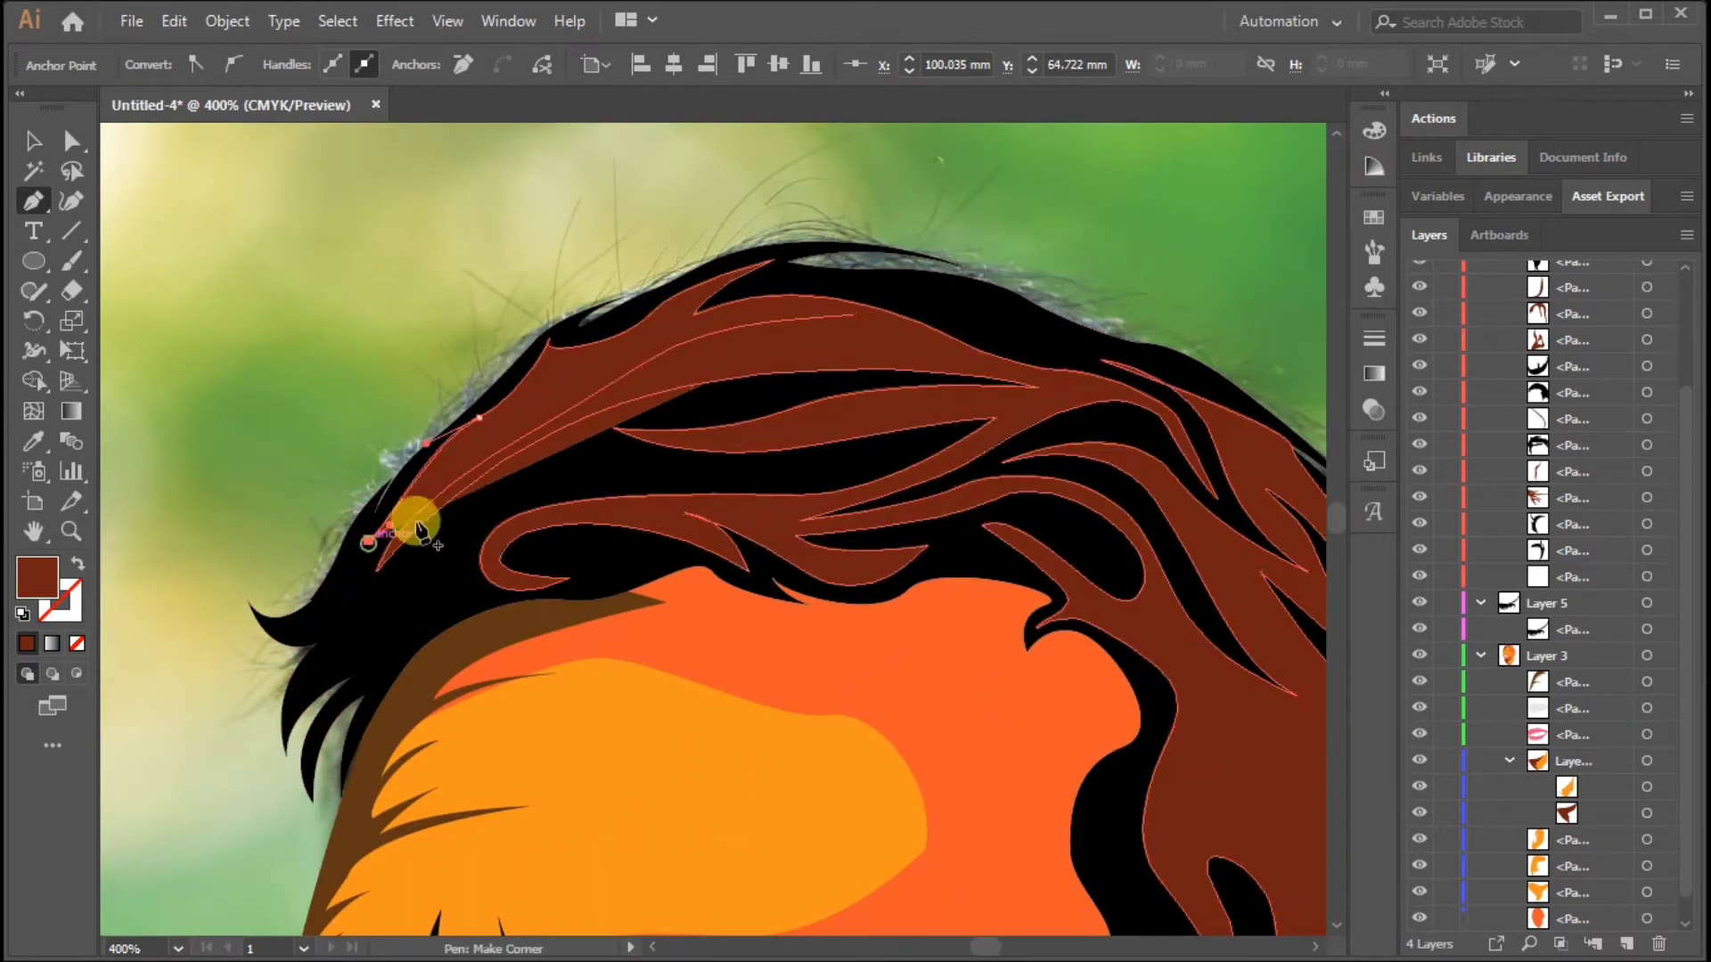
{"action": "left_click", "coordinate": [462, 443]}
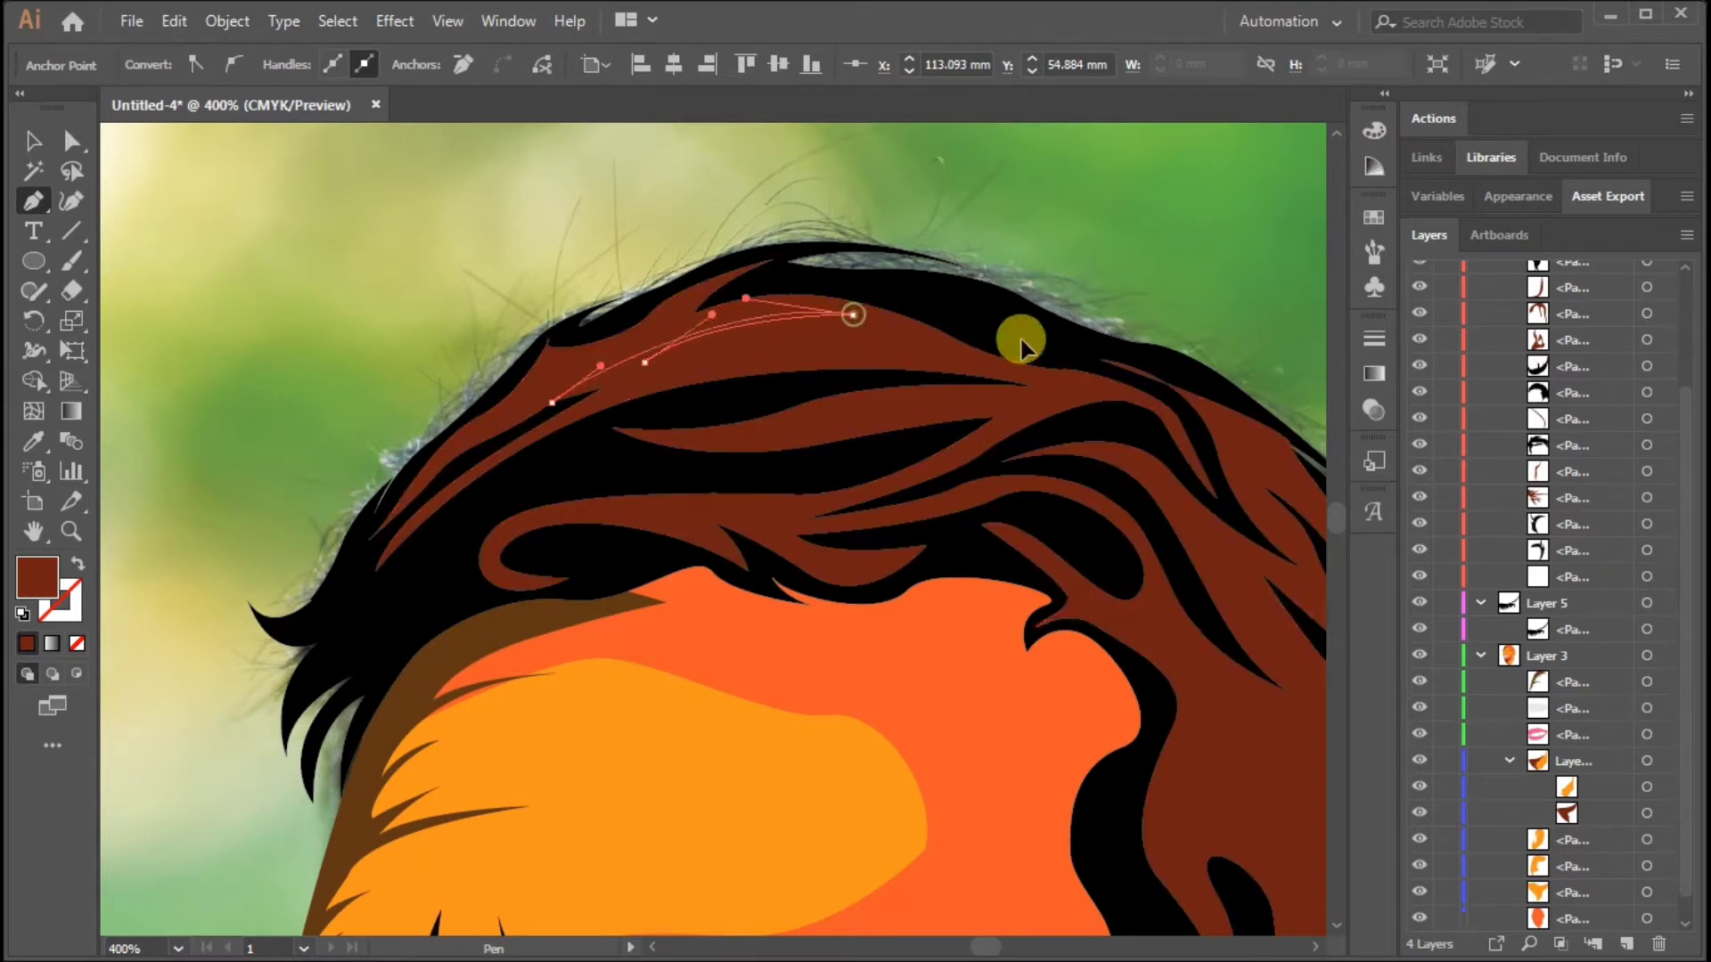
{"action": "left_click", "coordinate": [239, 205], "text": "ctrl"}
{"action": "key", "text": "ctrl+minus"}
{"action": "key", "text": "ctrl+minus"}
Step: Recolour the brown hair strand shapes grey from the Fill swatches
{"action": "left_click", "coordinate": [1164, 360]}
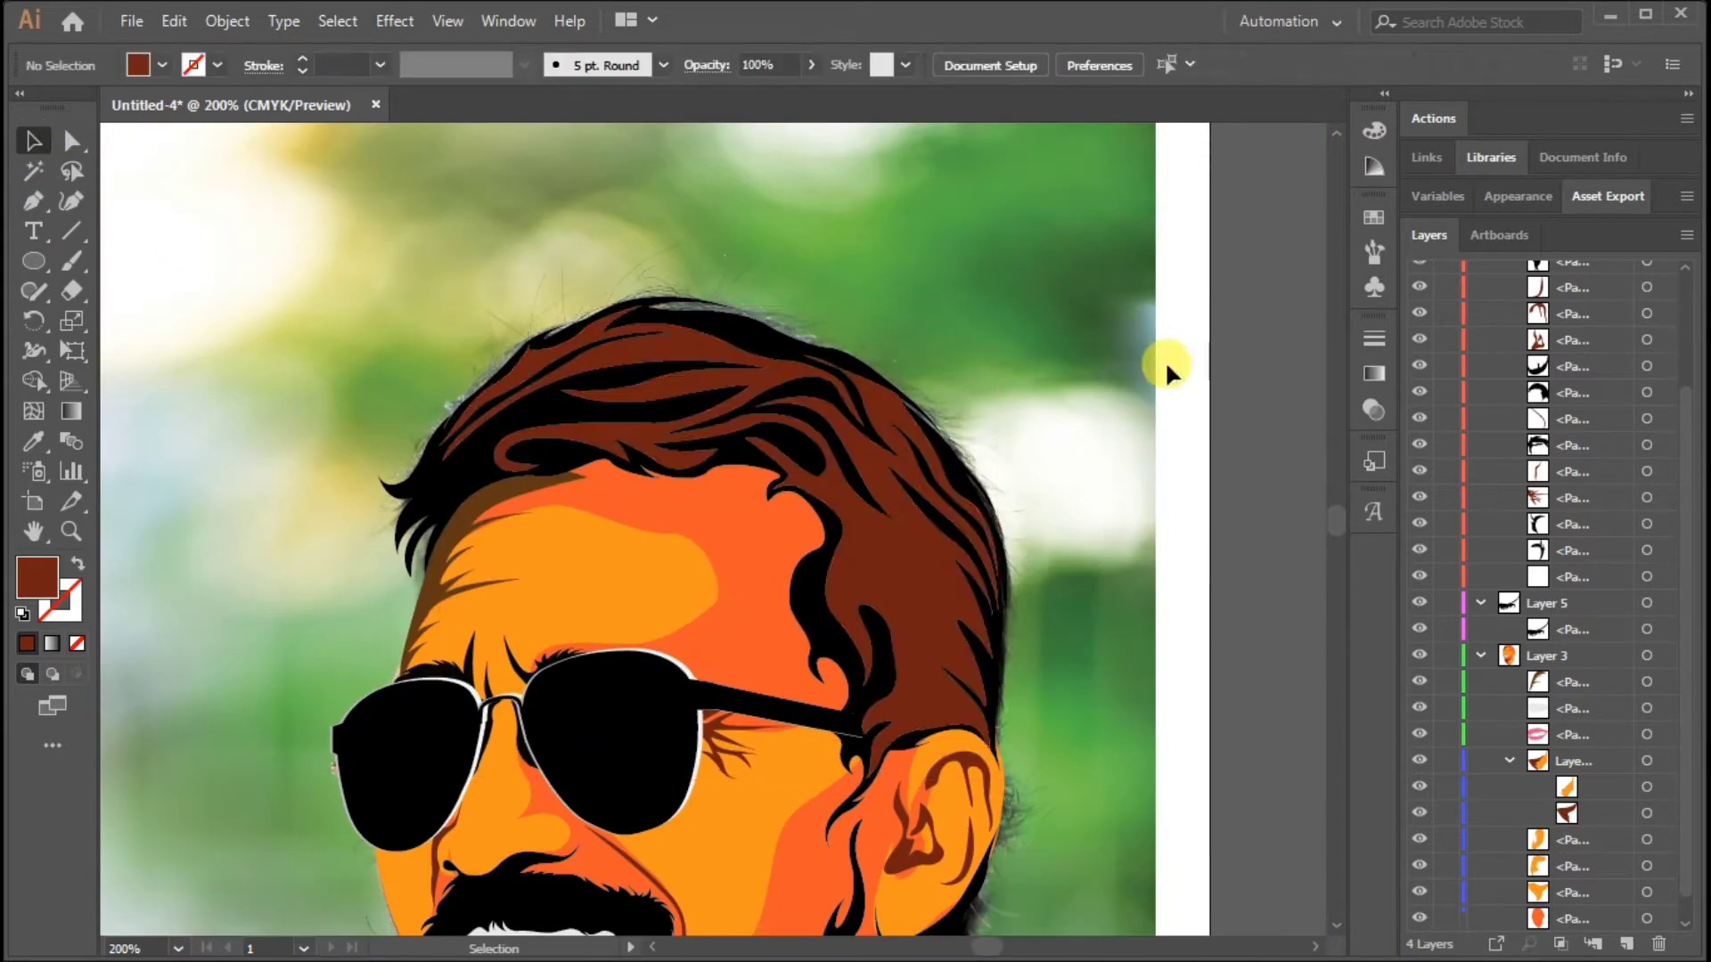
{"action": "left_click", "coordinate": [891, 401]}
{"action": "left_click", "coordinate": [162, 65]}
{"action": "left_click", "coordinate": [102, 187]}
{"action": "left_click", "coordinate": [1191, 443]}
{"action": "mouse_move", "coordinate": [1191, 444]}
{"action": "left_mouse_down"}
{"action": "mouse_move", "coordinate": [1108, 294]}
{"action": "mouse_move", "coordinate": [1131, 267]}
{"action": "mouse_move", "coordinate": [1144, 494]}
{"action": "mouse_move", "coordinate": [1323, 606]}
{"action": "left_mouse_up"}
Step: Zoom in and Pen-draw the first curved anchors of a feathered beard shape
{"action": "key", "text": "ctrl+plus"}
{"action": "key", "text": "p"}
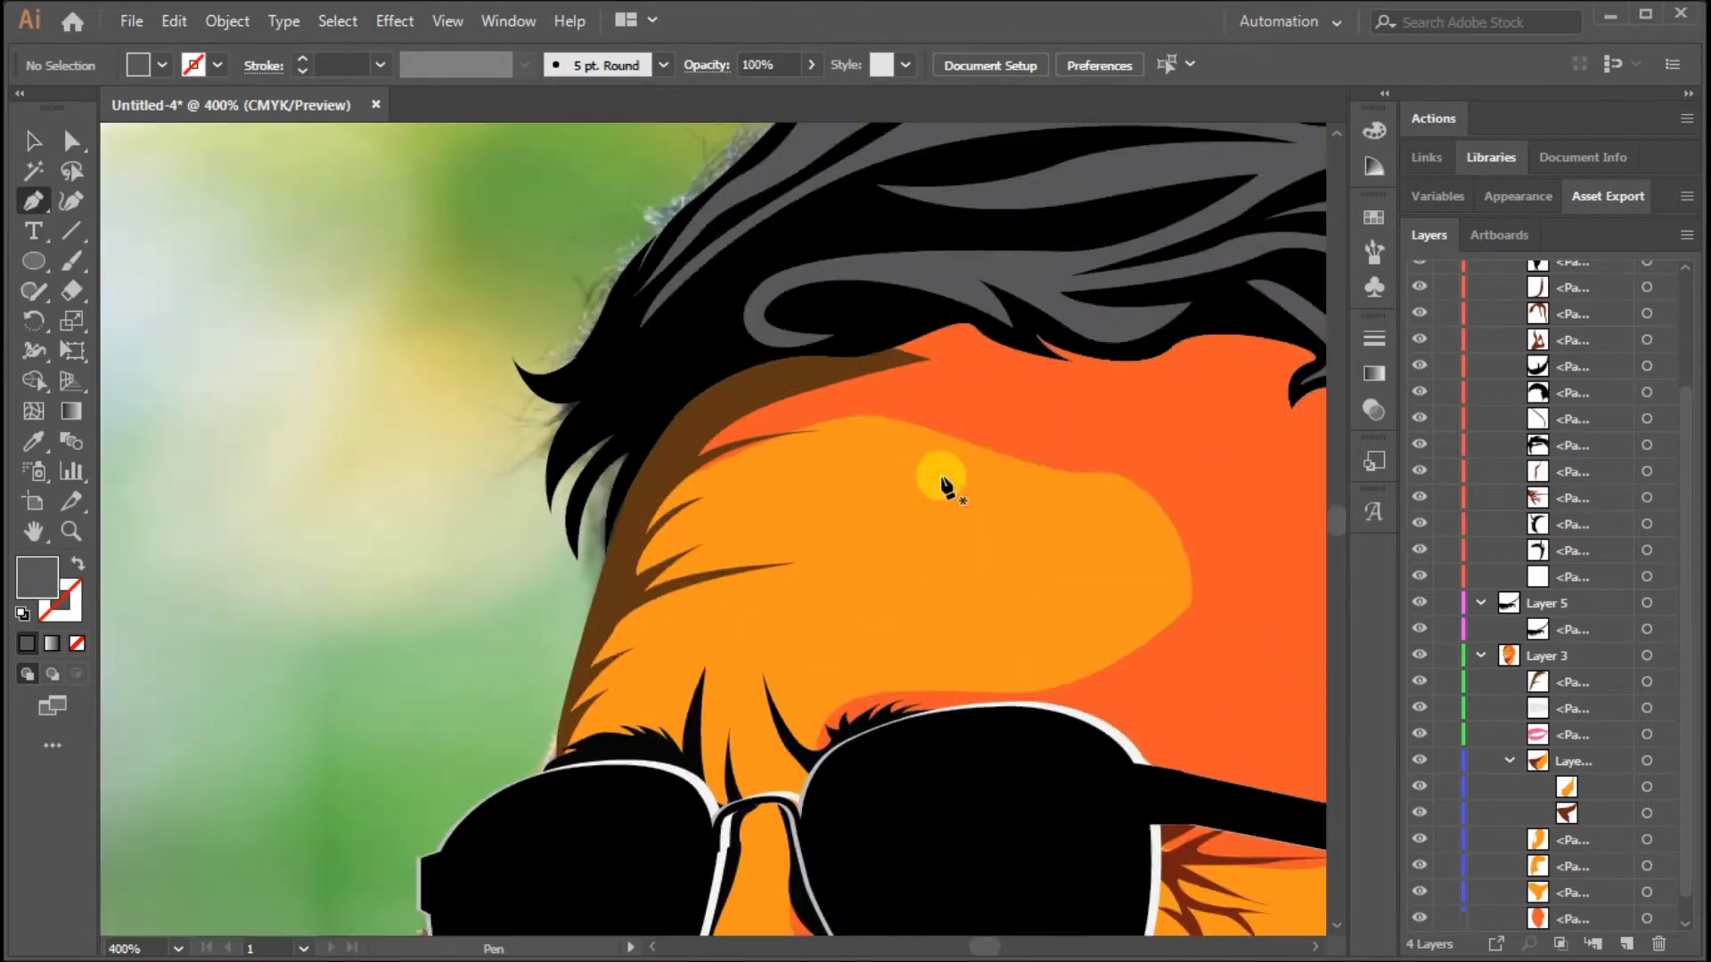
{"action": "left_click", "coordinate": [815, 219]}
{"action": "left_click_drag", "start_coordinate": [702, 313], "coordinate": [693, 378]}
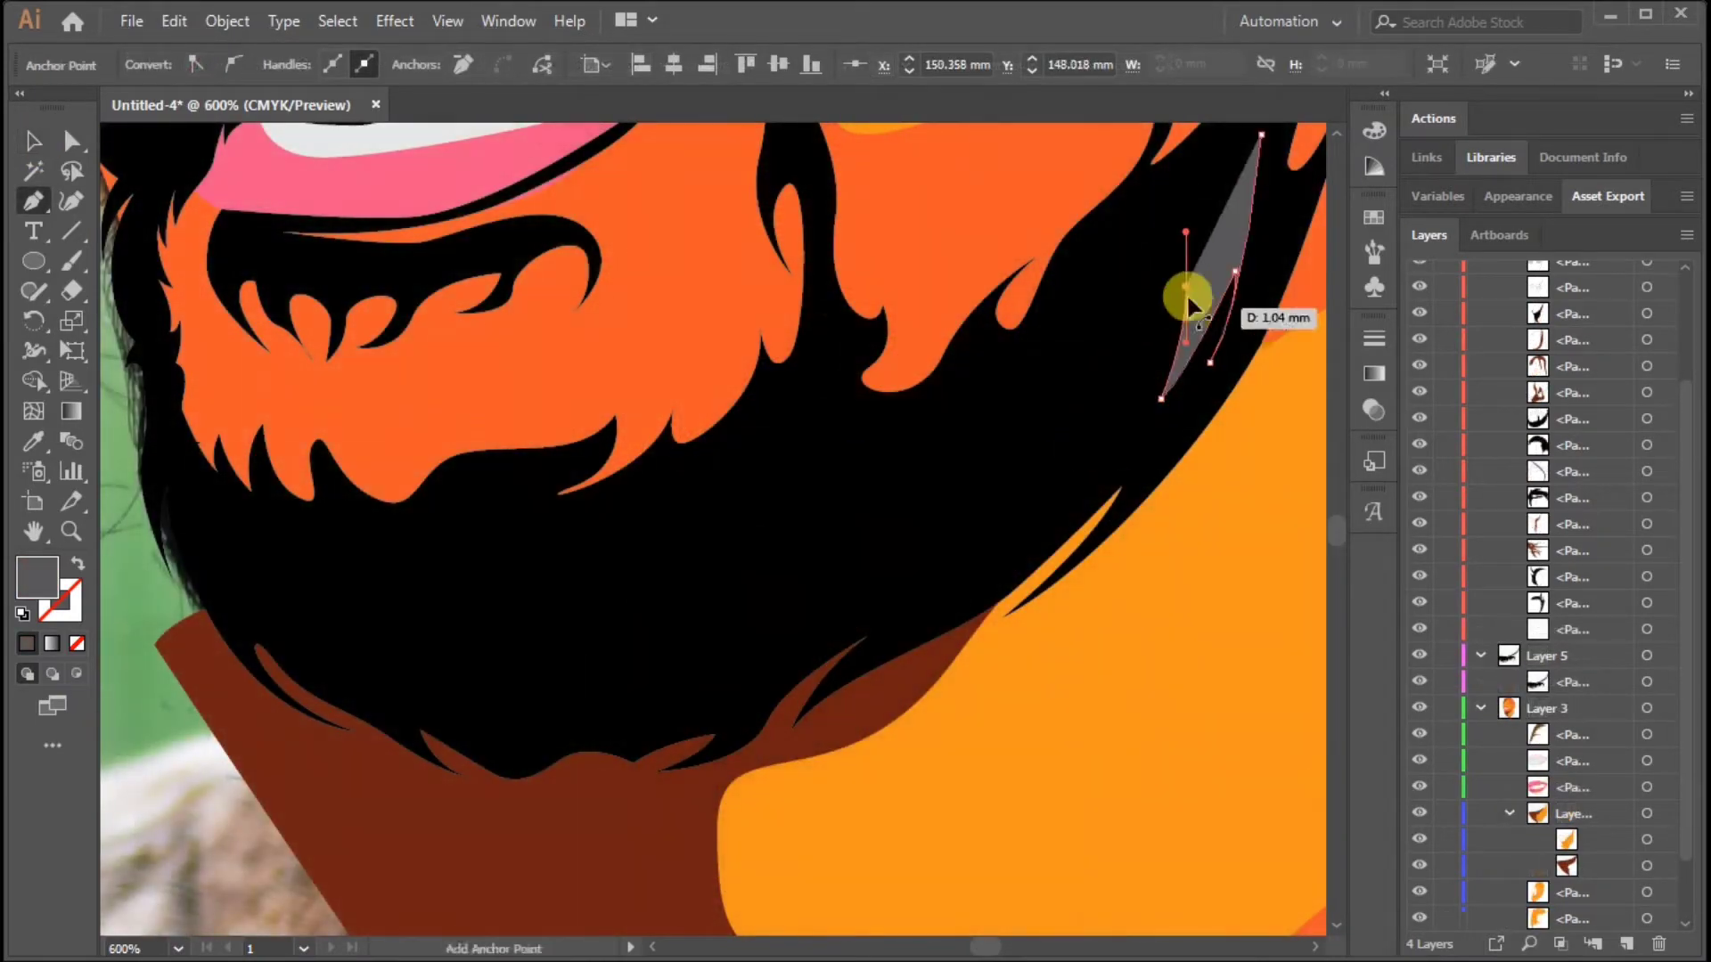
{"action": "left_click_drag", "start_coordinate": [1103, 423], "coordinate": [1108, 371]}
{"action": "mouse_move", "coordinate": [774, 617]}
{"action": "left_mouse_down"}
{"action": "mouse_move", "coordinate": [900, 441]}
{"action": "mouse_move", "coordinate": [726, 603]}
{"action": "mouse_move", "coordinate": [530, 655]}
{"action": "mouse_move", "coordinate": [485, 630]}
{"action": "left_mouse_up"}
{"action": "left_click", "coordinate": [820, 317]}
{"action": "left_click", "coordinate": [669, 600]}
{"action": "left_click_drag", "start_coordinate": [472, 570], "coordinate": [450, 613]}
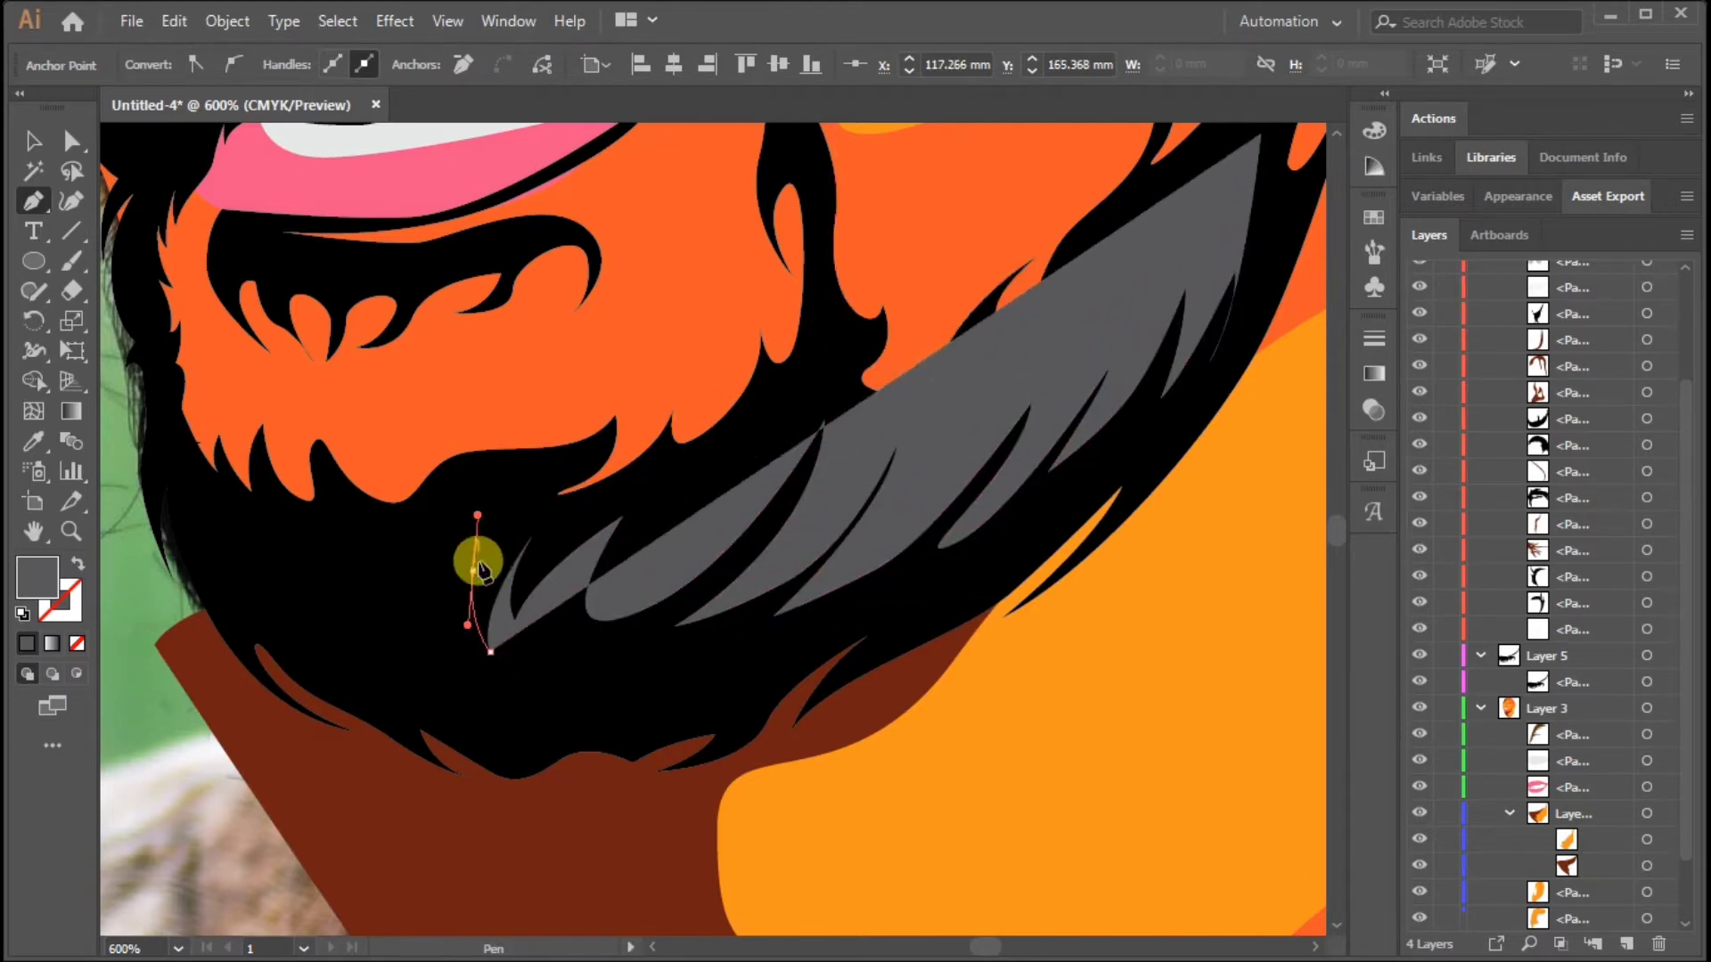
Step: Add feather points down the beard's left edge and close the beard shape
{"action": "left_click", "coordinate": [359, 533]}
{"action": "left_click", "coordinate": [429, 673]}
{"action": "left_click", "coordinate": [279, 510]}
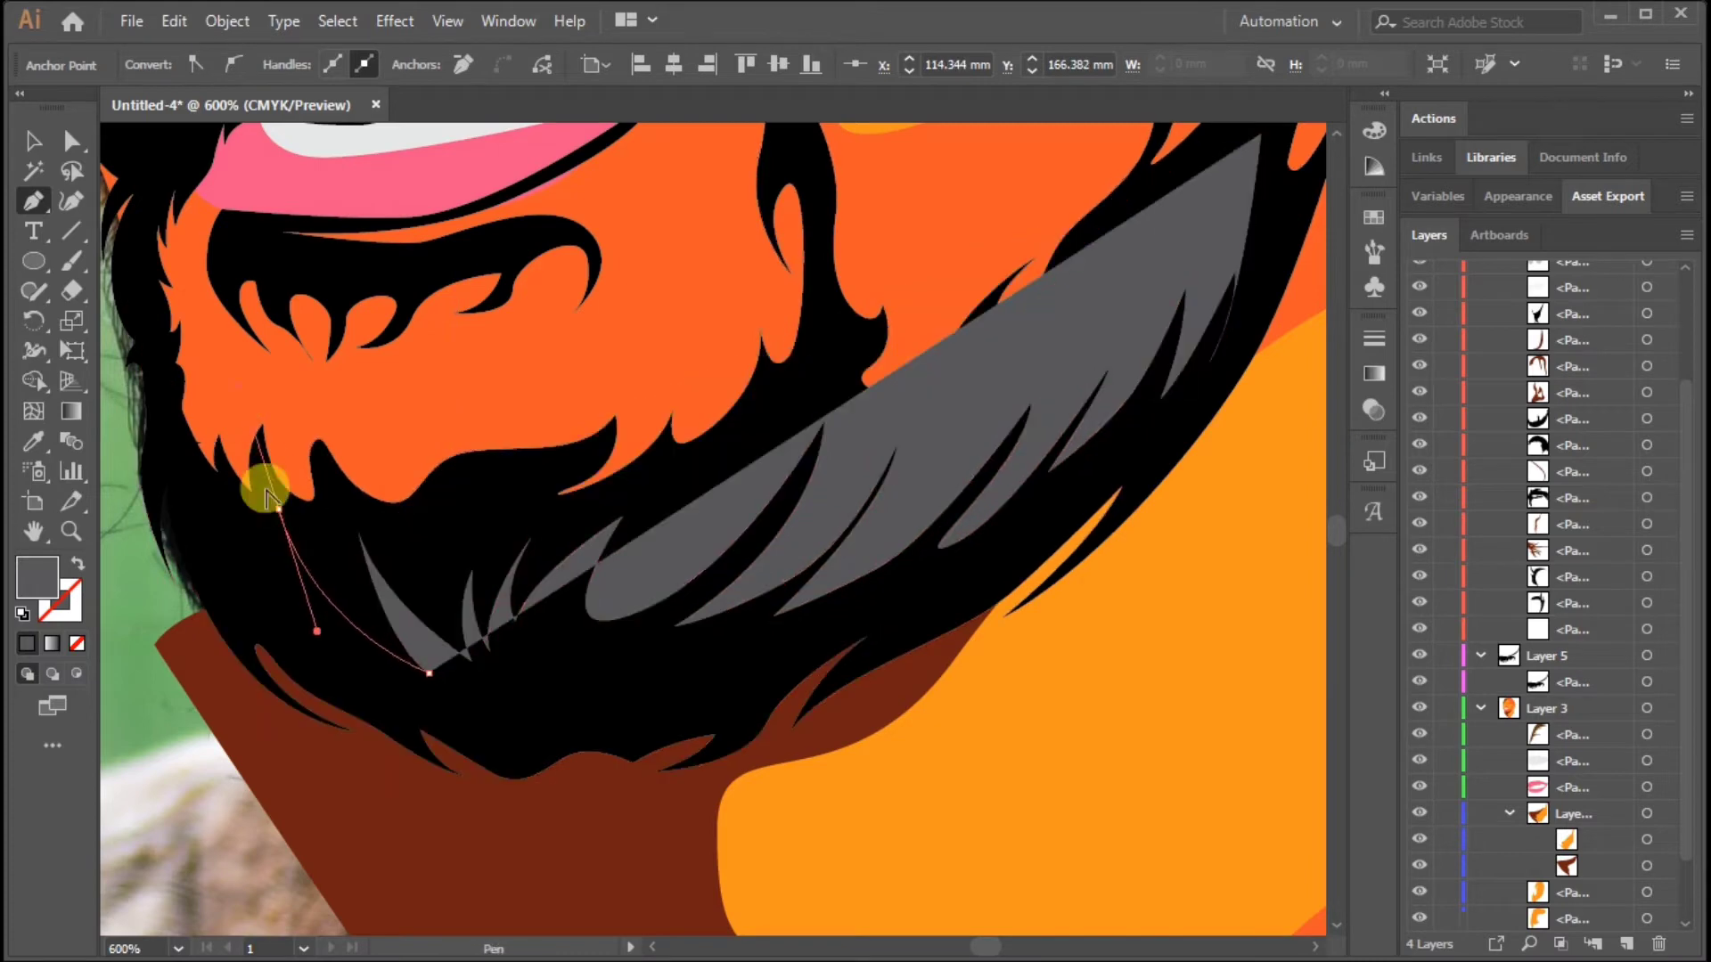
{"action": "left_click_drag", "start_coordinate": [372, 673], "coordinate": [419, 706]}
{"action": "left_click", "coordinate": [253, 524]}
{"action": "left_click", "coordinate": [283, 622]}
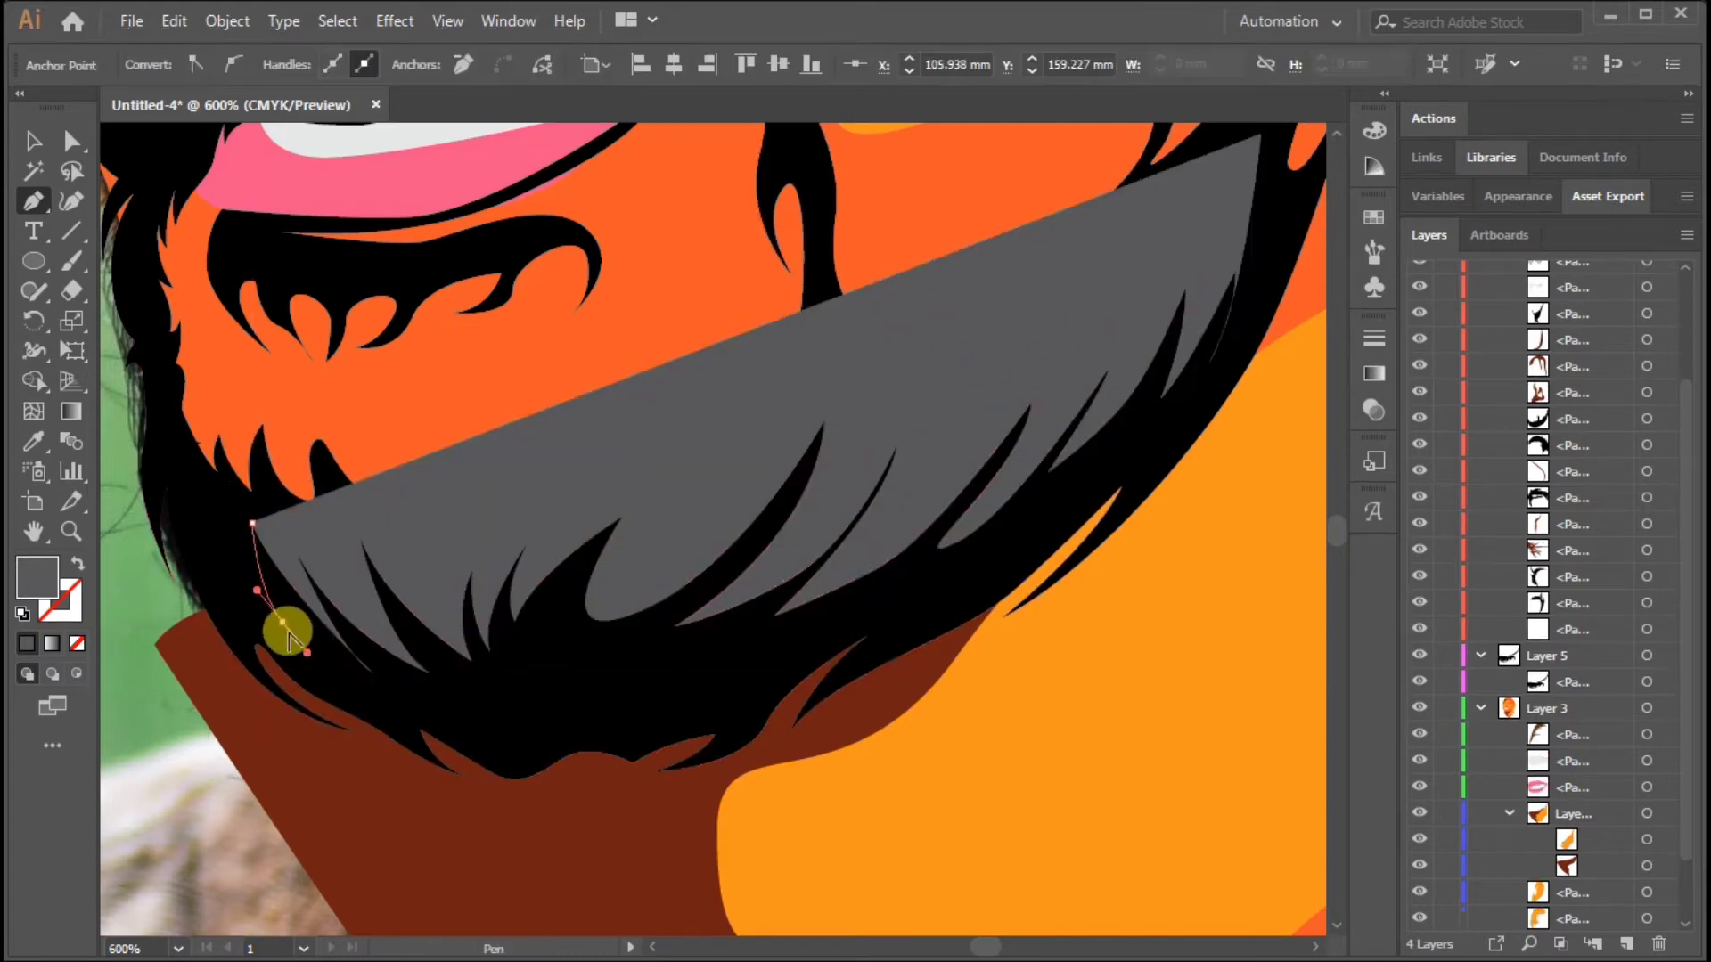
{"action": "left_click", "coordinate": [215, 546]}
{"action": "left_click", "coordinate": [210, 486]}
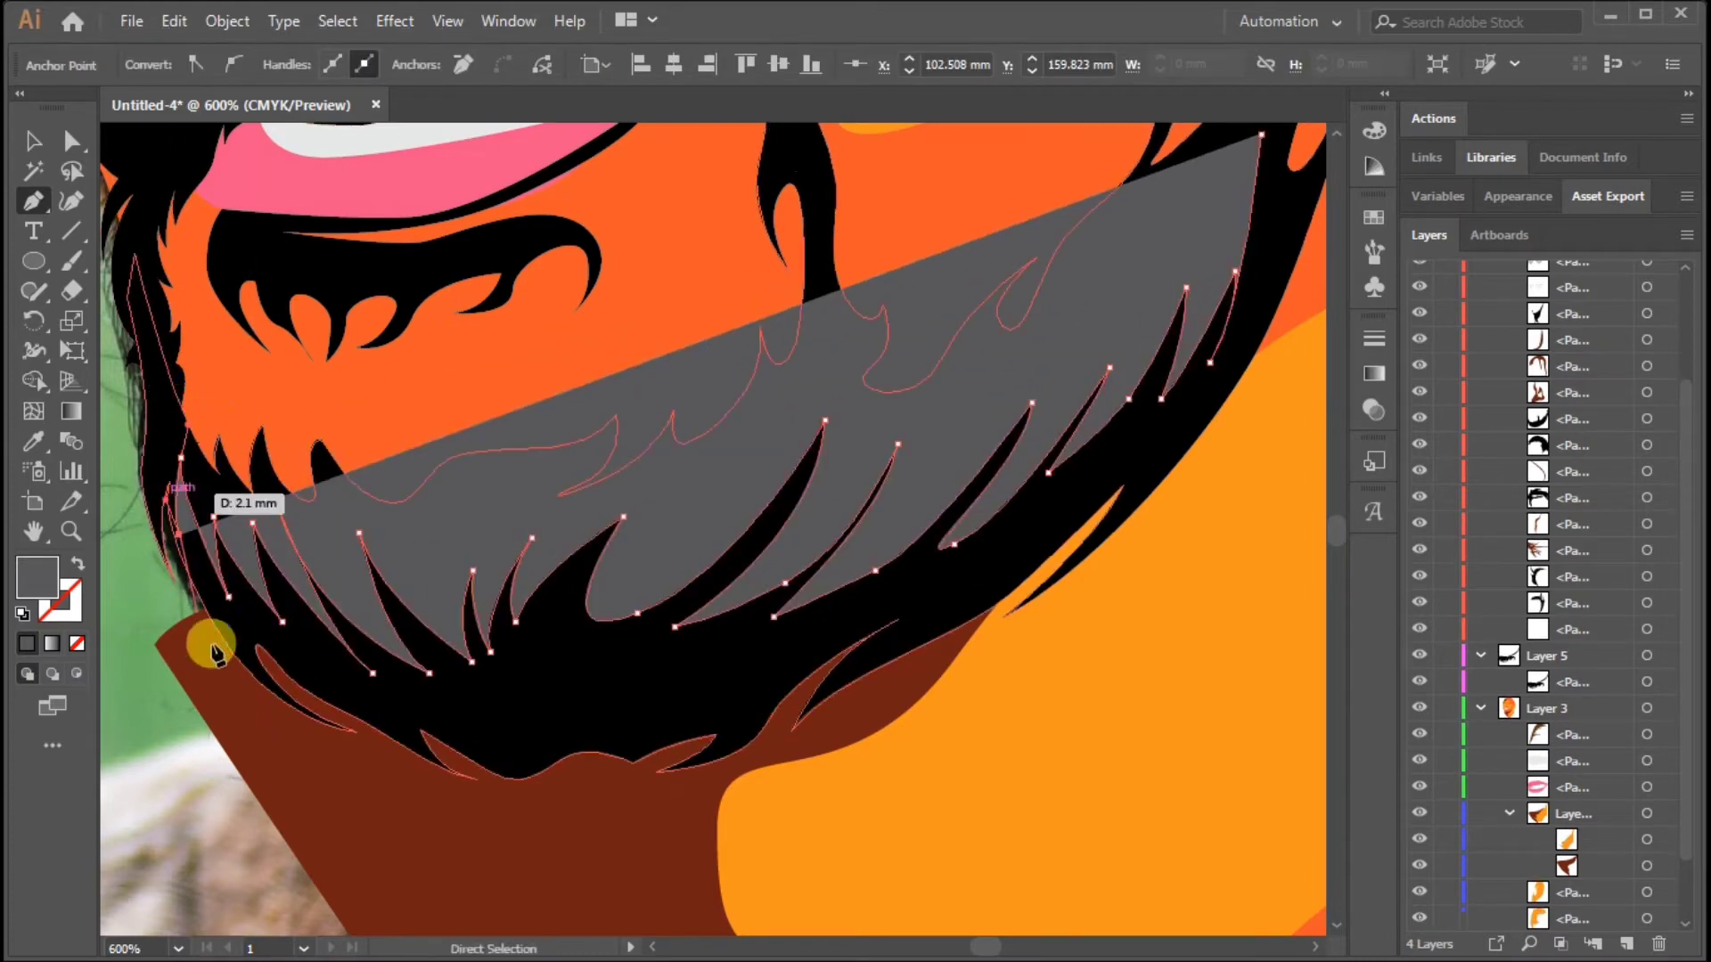
{"action": "left_click_drag", "start_coordinate": [206, 672], "coordinate": [231, 723]}
{"action": "left_click", "coordinate": [569, 885]}
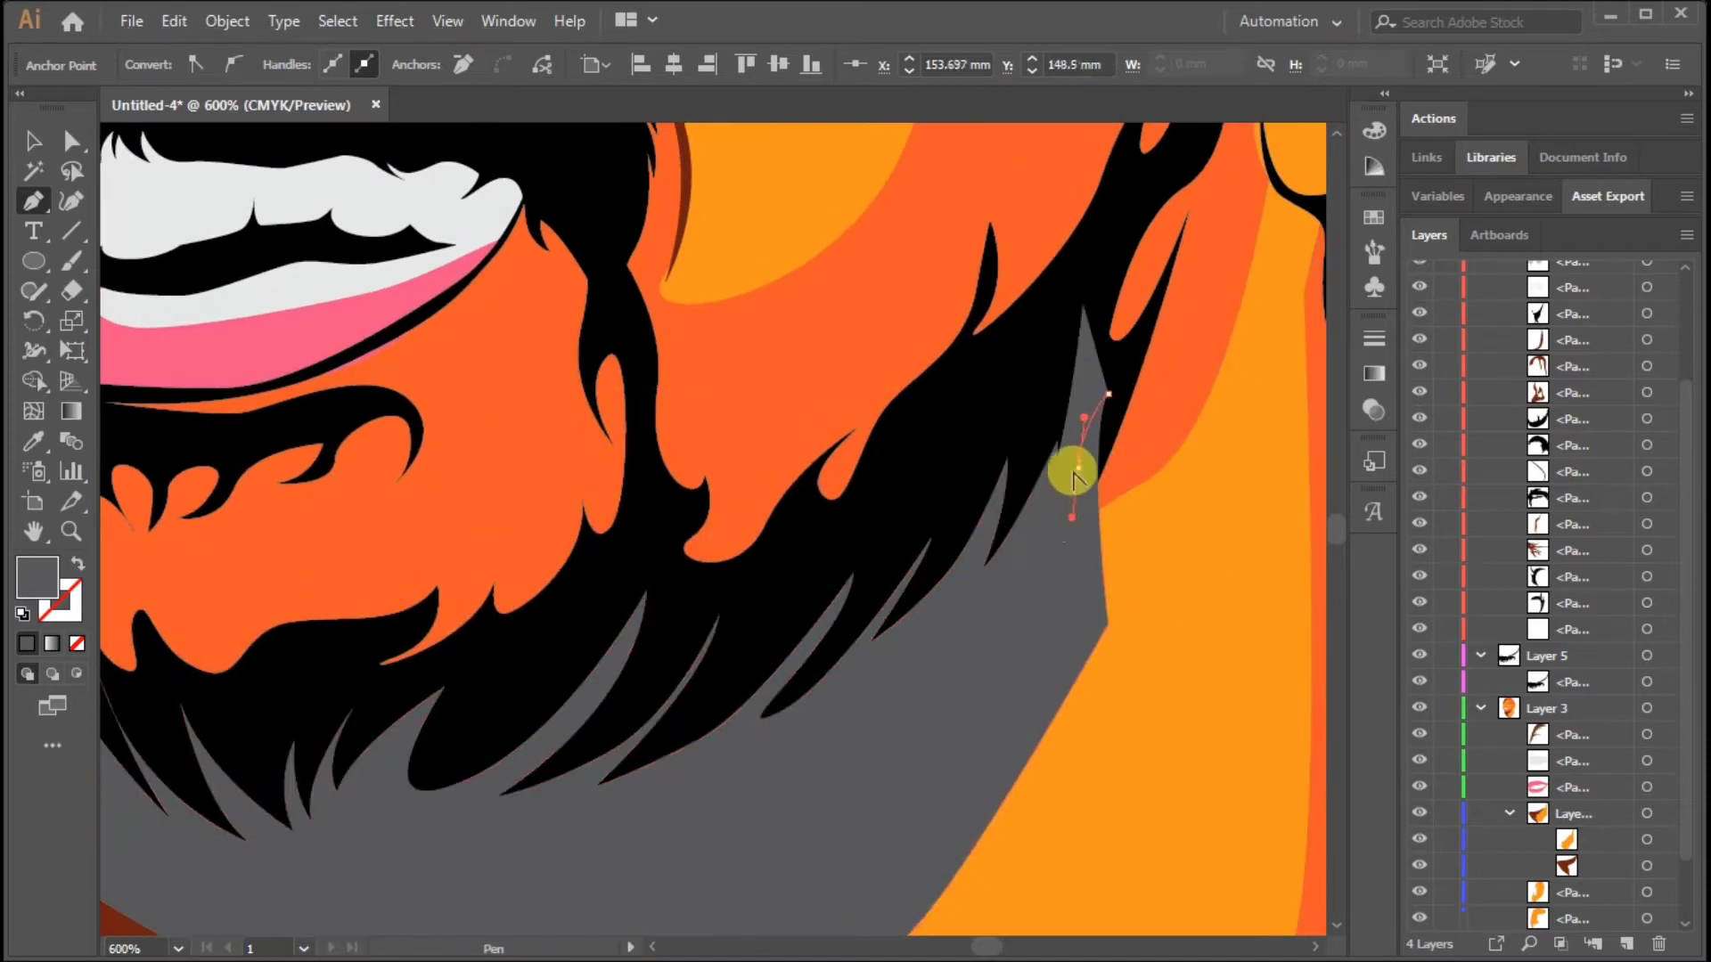
{"action": "left_click", "coordinate": [1084, 306]}
Step: Fill the new beard shape with dark grey
{"action": "left_click", "coordinate": [33, 141]}
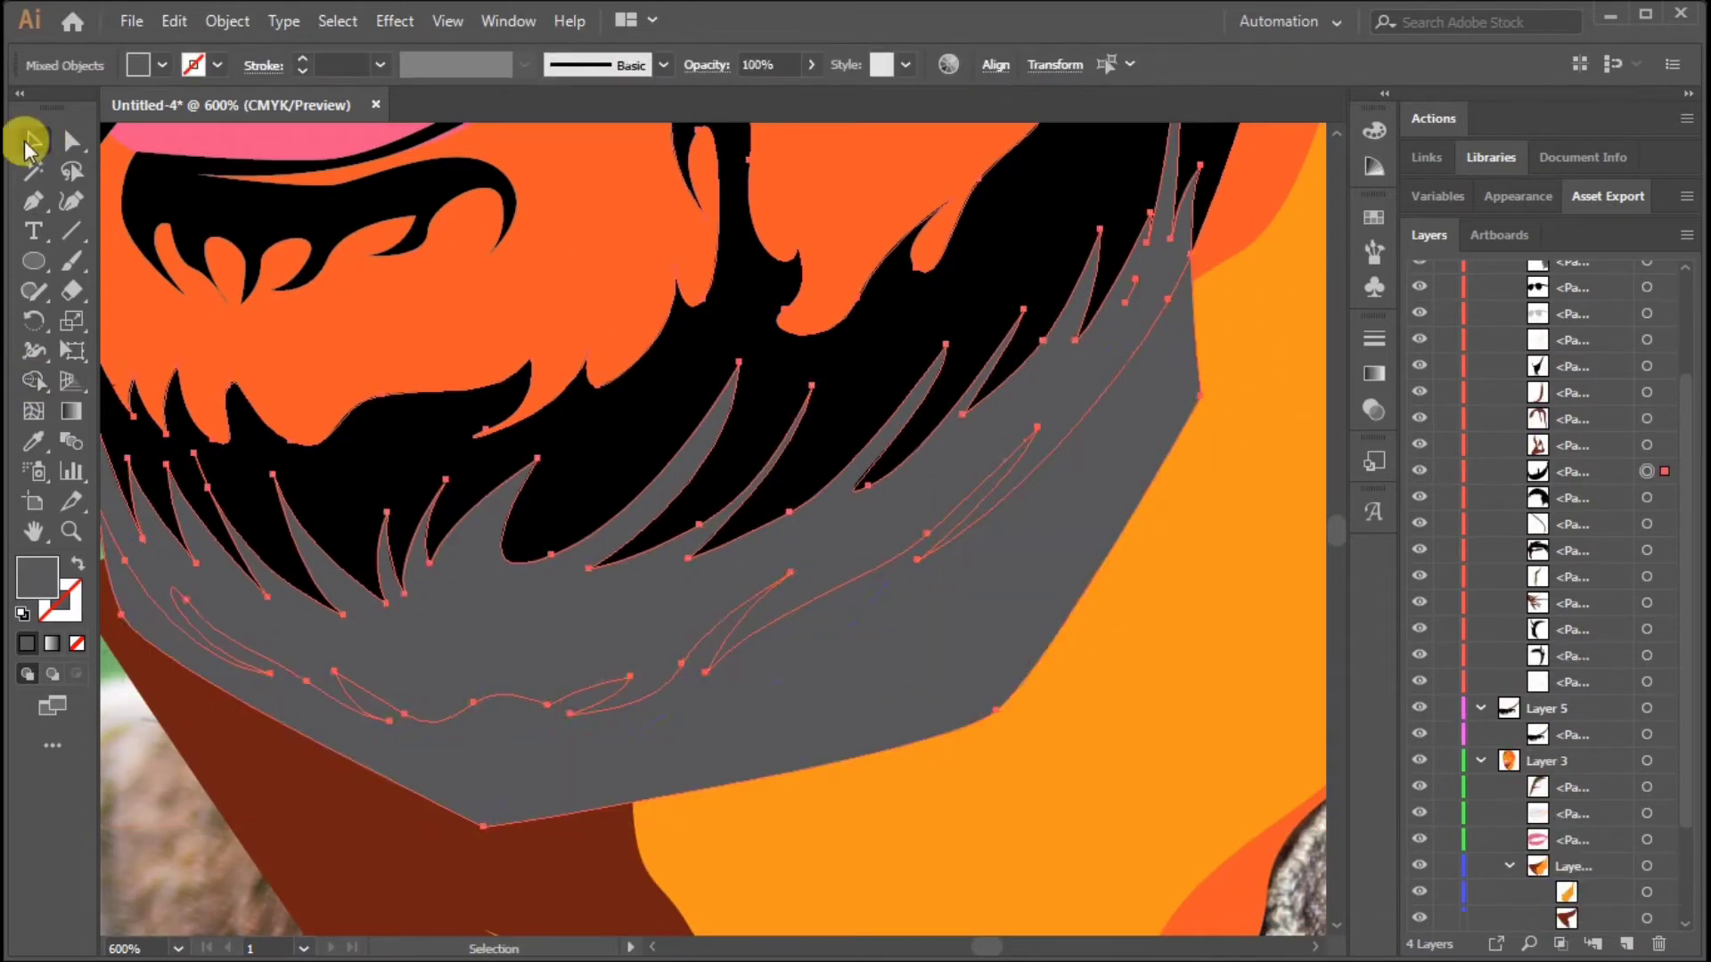
{"action": "left_click", "coordinate": [1072, 606]}
{"action": "key", "text": "ctrl+minus"}
{"action": "key", "text": "ctrl+minus"}
{"action": "key", "text": "ctrl+minus"}
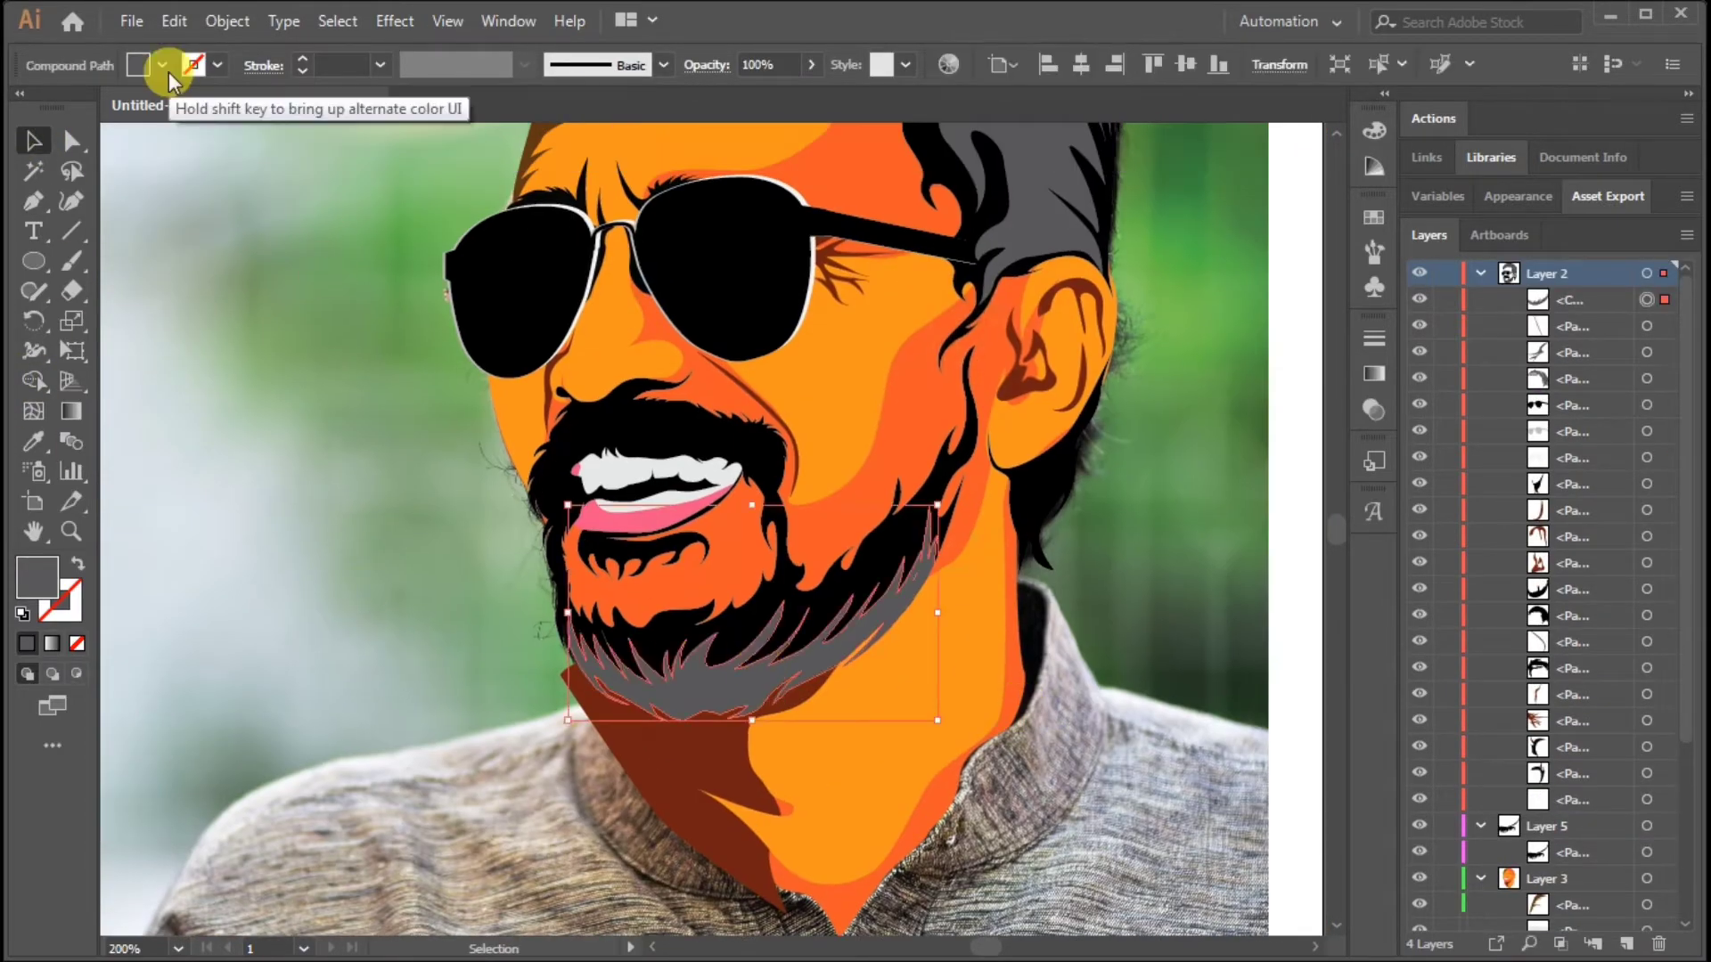
{"action": "left_click", "coordinate": [163, 65]}
{"action": "left_click", "coordinate": [50, 160]}
{"action": "left_click", "coordinate": [172, 541]}
Step: Zoom in on the beard and swap its fill to another swatch colour
{"action": "left_click_drag", "start_coordinate": [1152, 591], "coordinate": [1149, 602]}
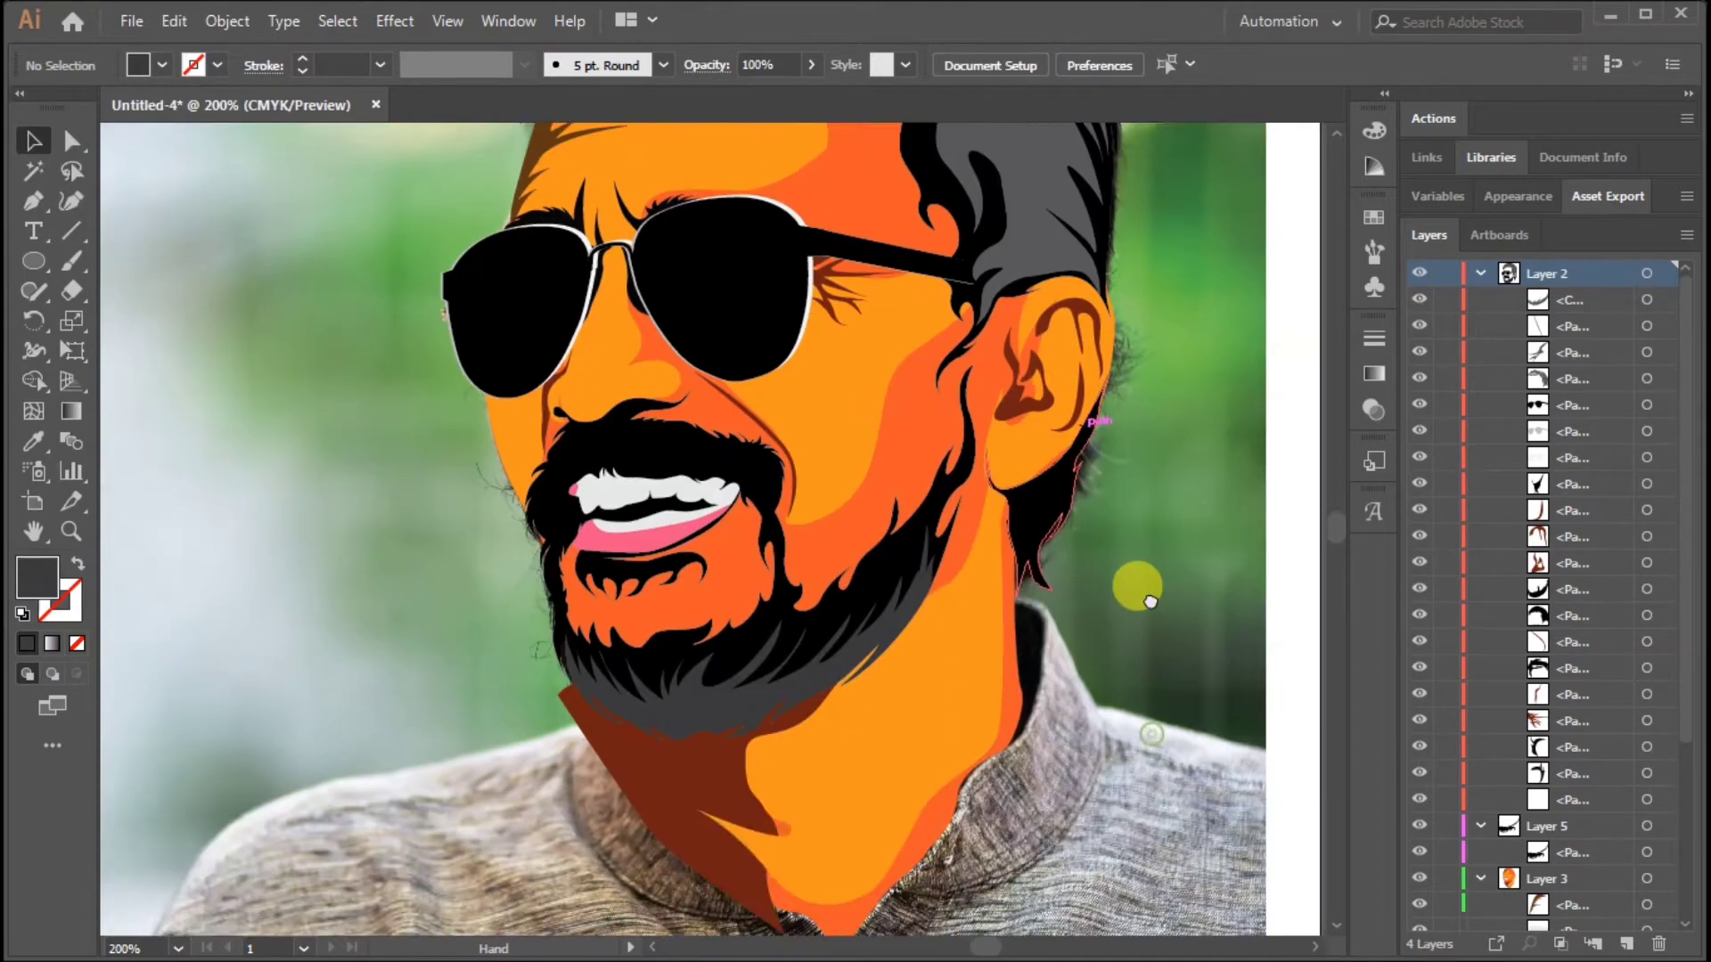
{"action": "key", "text": "ctrl+plus"}
{"action": "left_click", "coordinate": [1000, 573]}
{"action": "left_click", "coordinate": [162, 65]}
{"action": "left_click", "coordinate": [692, 791]}
{"action": "left_click", "coordinate": [162, 65]}
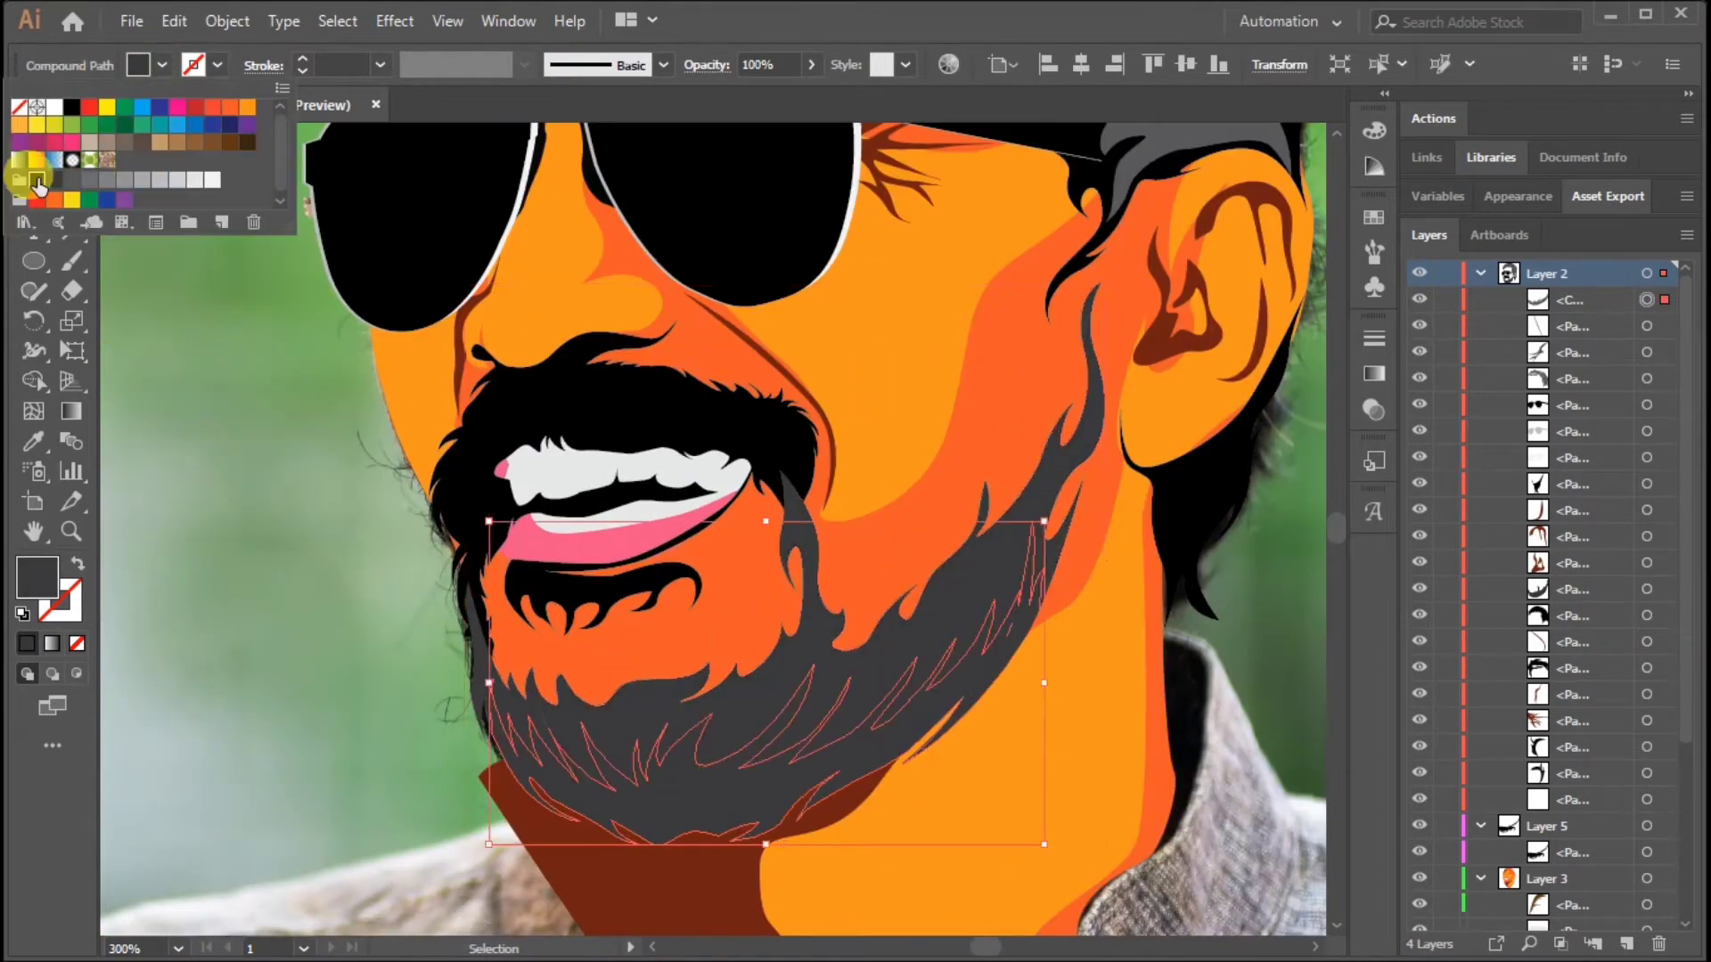
{"action": "left_click", "coordinate": [37, 184]}
{"action": "key", "text": "ctrl+shift+a"}
{"action": "key", "text": "p"}
{"action": "scroll", "coordinate": [657, 554], "scroll_direction": "up", "scroll_amount": 3}
Step: Zoom to the moustache, clear the selection, and set the fill to None
{"action": "left_click_drag", "start_coordinate": [890, 611], "coordinate": [785, 529]}
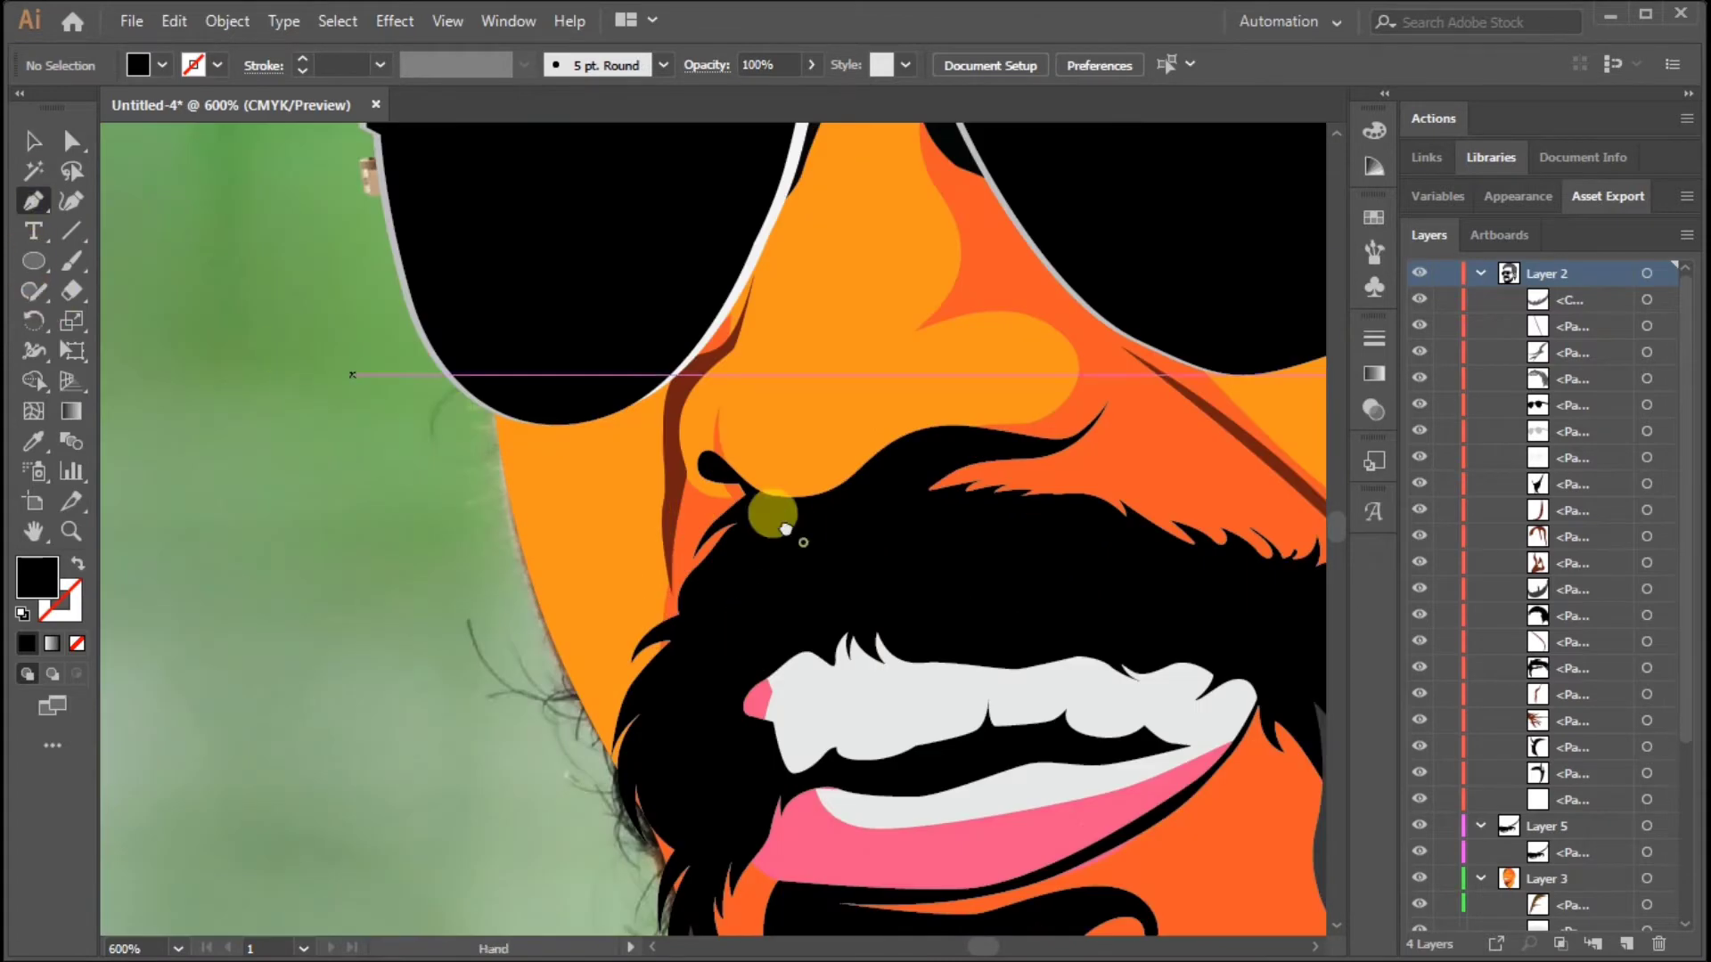
{"action": "scroll", "coordinate": [785, 529], "scroll_direction": "up", "scroll_amount": 2}
{"action": "left_click", "coordinate": [478, 725], "text": "ctrl"}
{"action": "left_click", "coordinate": [561, 641], "text": "ctrl+shift"}
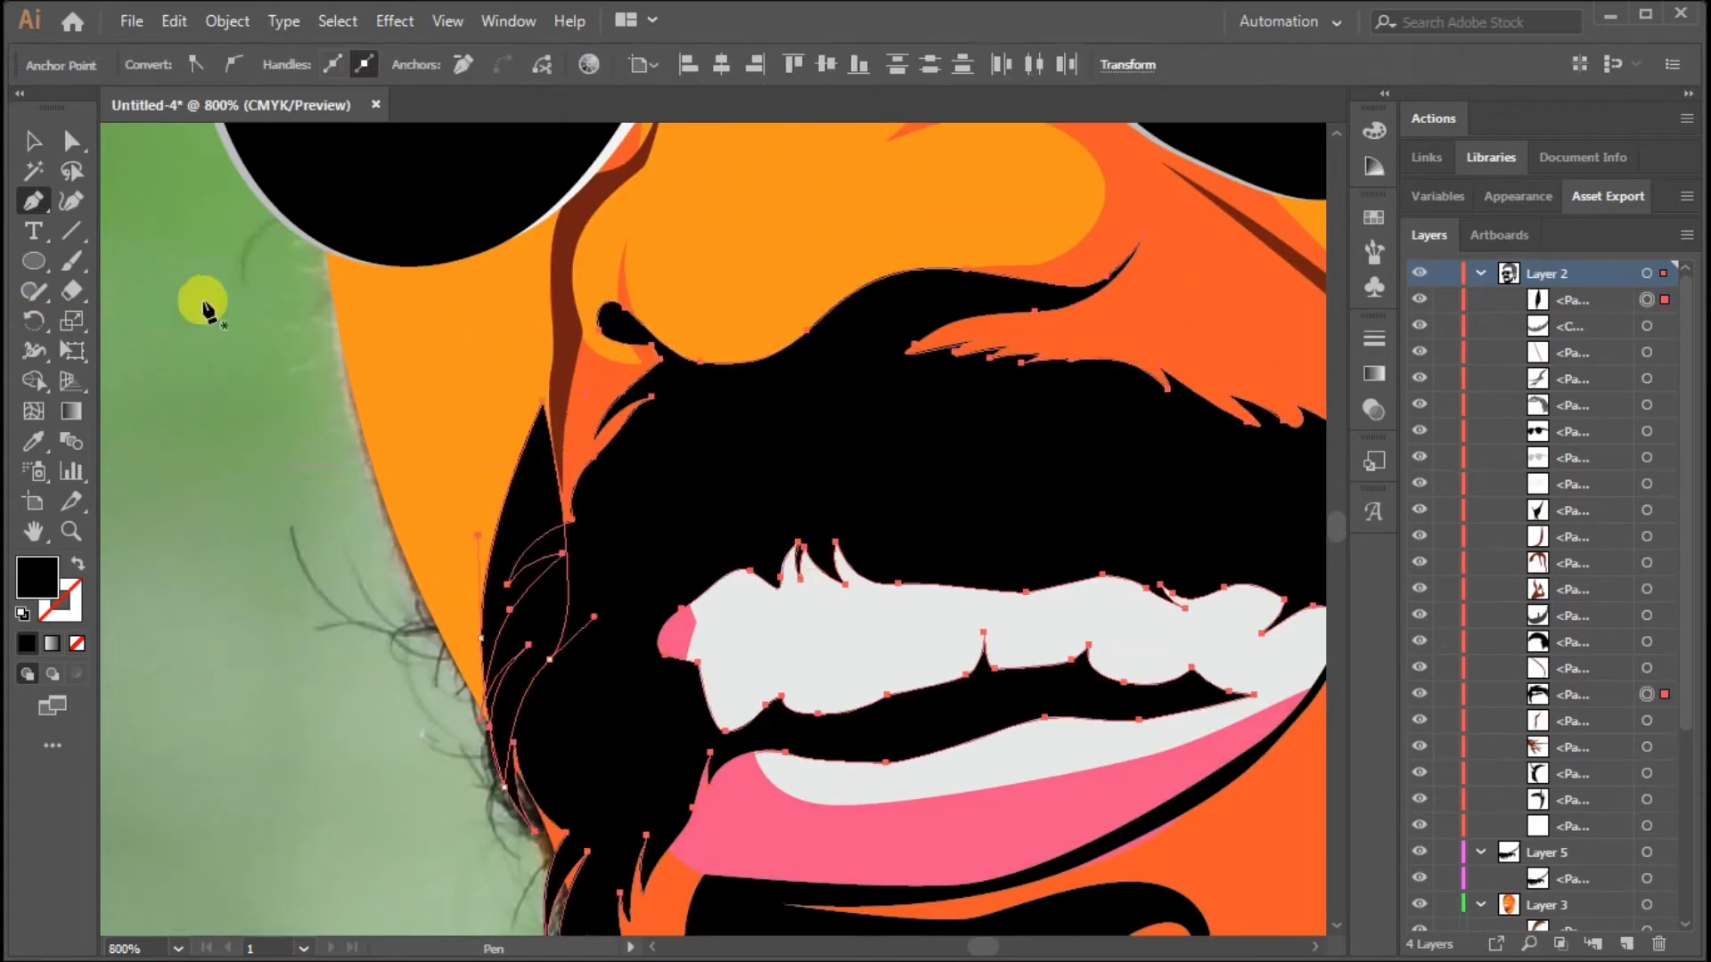
{"action": "key", "text": "ctrl+shift+a"}
{"action": "left_click", "coordinate": [163, 65]}
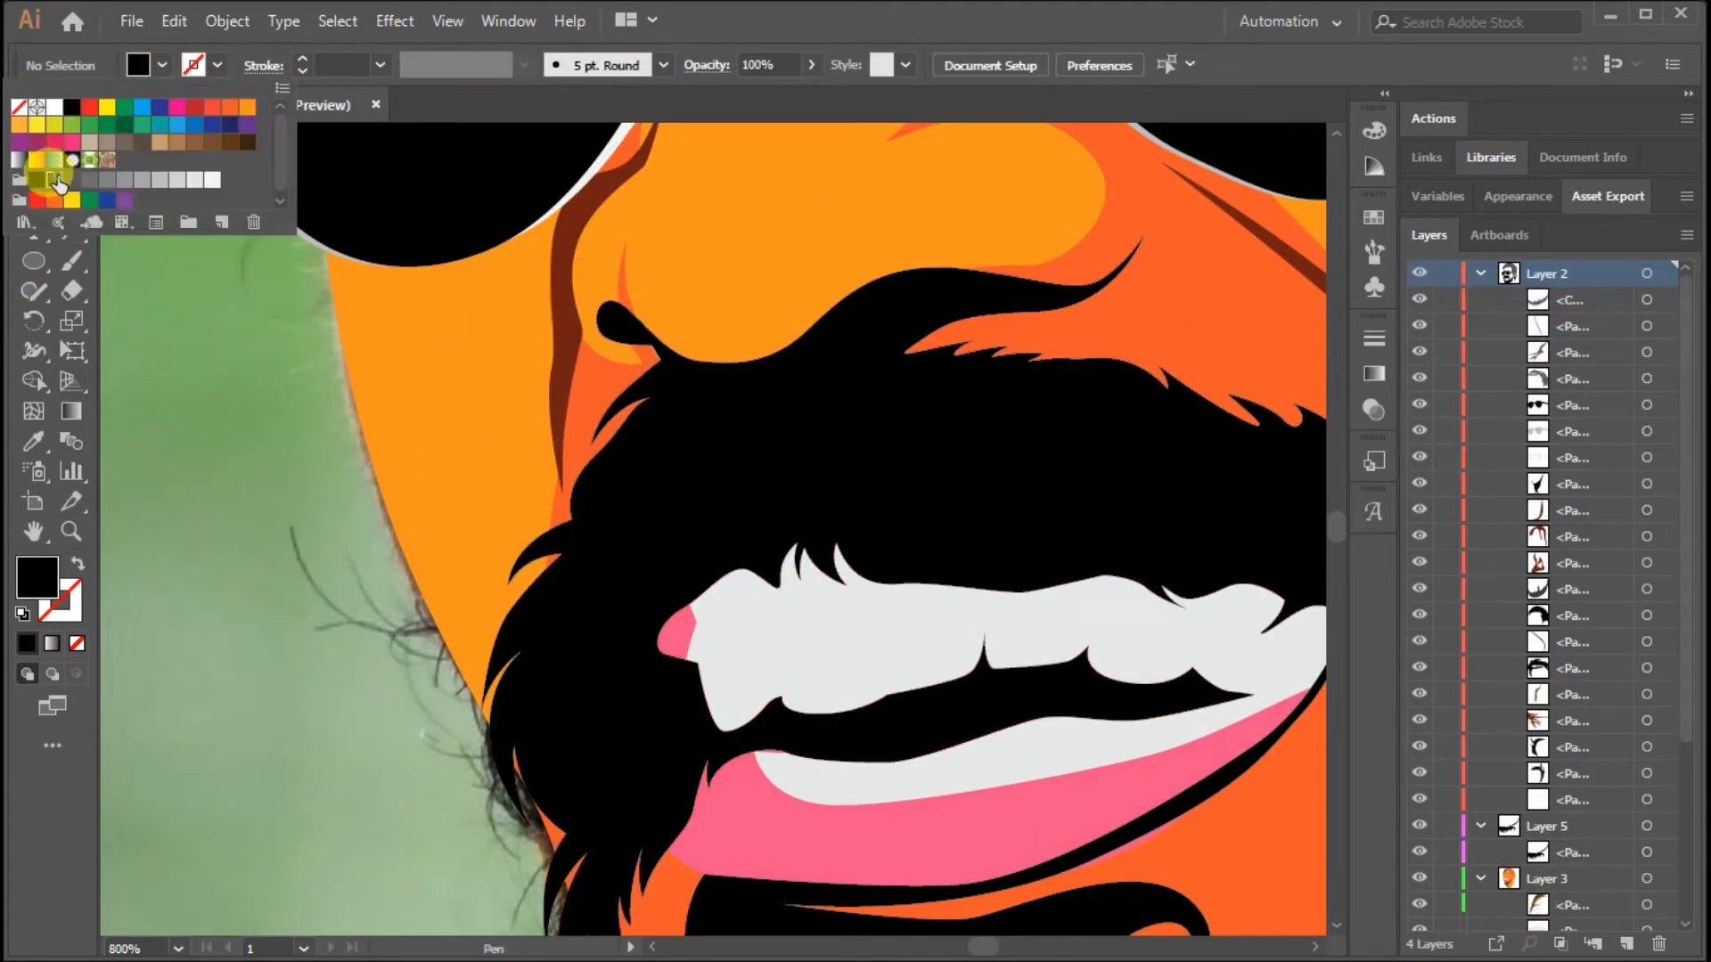
Step: Pen-trace a jagged outline along the moustache's left side and lower edge
{"action": "left_click_drag", "start_coordinate": [352, 680], "coordinate": [454, 678]}
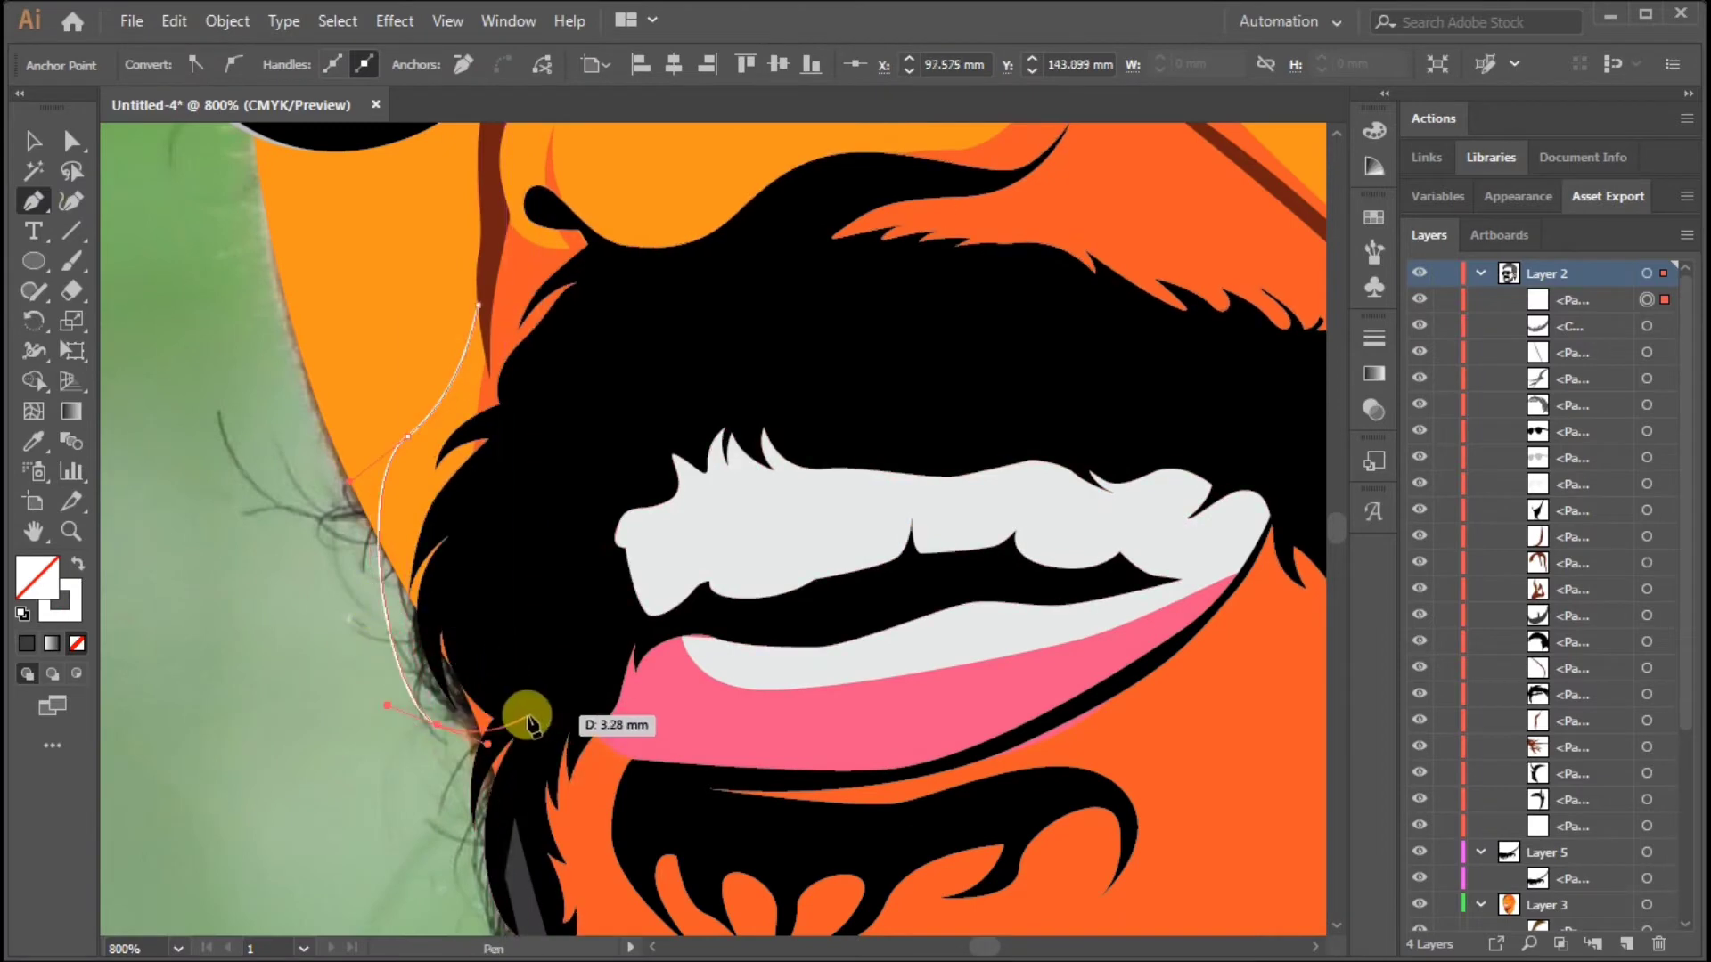
{"action": "left_click_drag", "start_coordinate": [527, 723], "coordinate": [478, 588]}
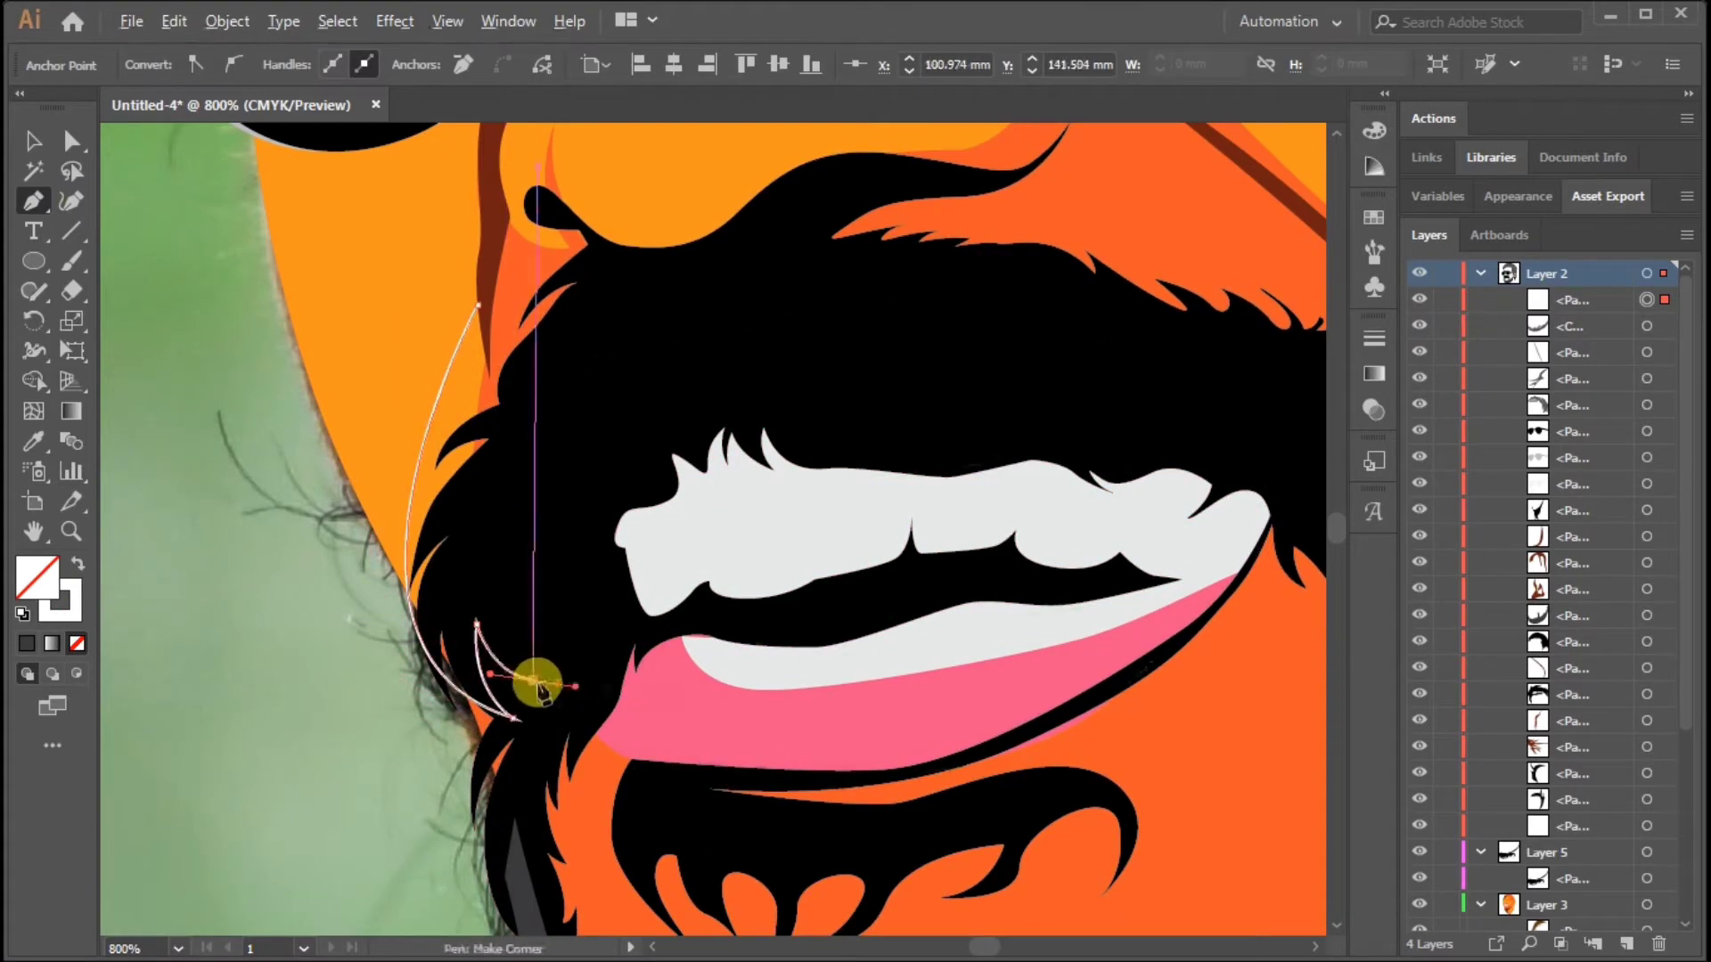
{"action": "left_click", "coordinate": [538, 804]}
{"action": "left_click_drag", "start_coordinate": [558, 716], "coordinate": [583, 700]}
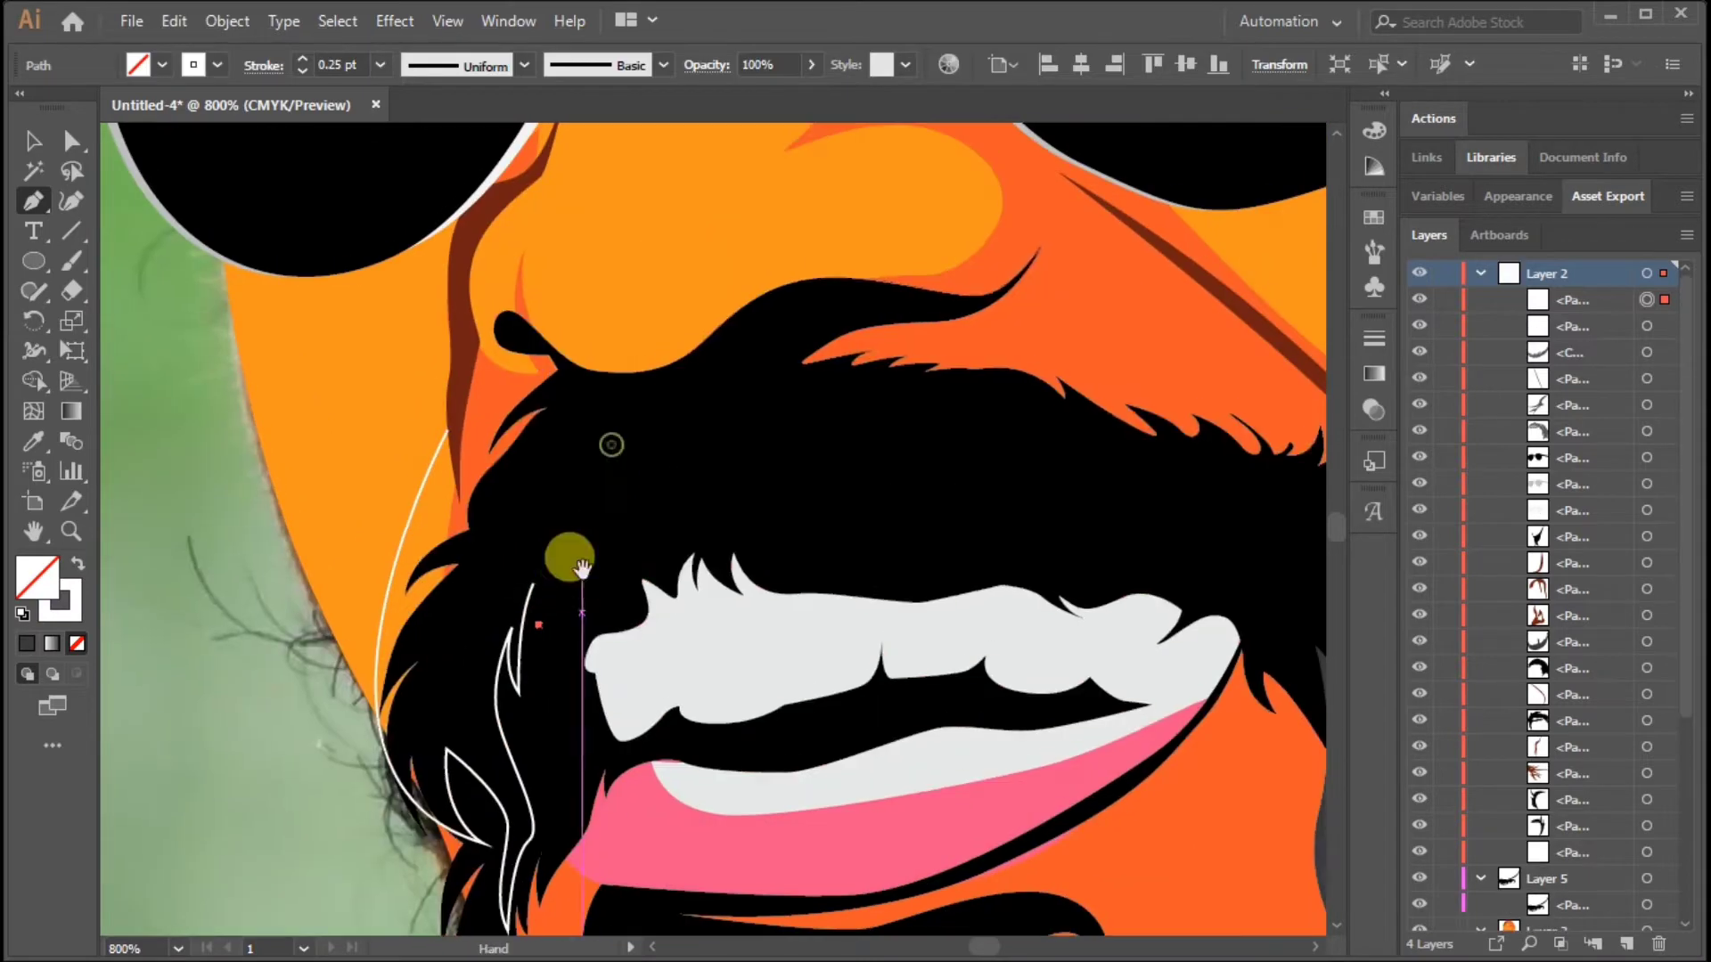
{"action": "left_click", "coordinate": [545, 619]}
{"action": "left_click_drag", "start_coordinate": [581, 527], "coordinate": [594, 528]}
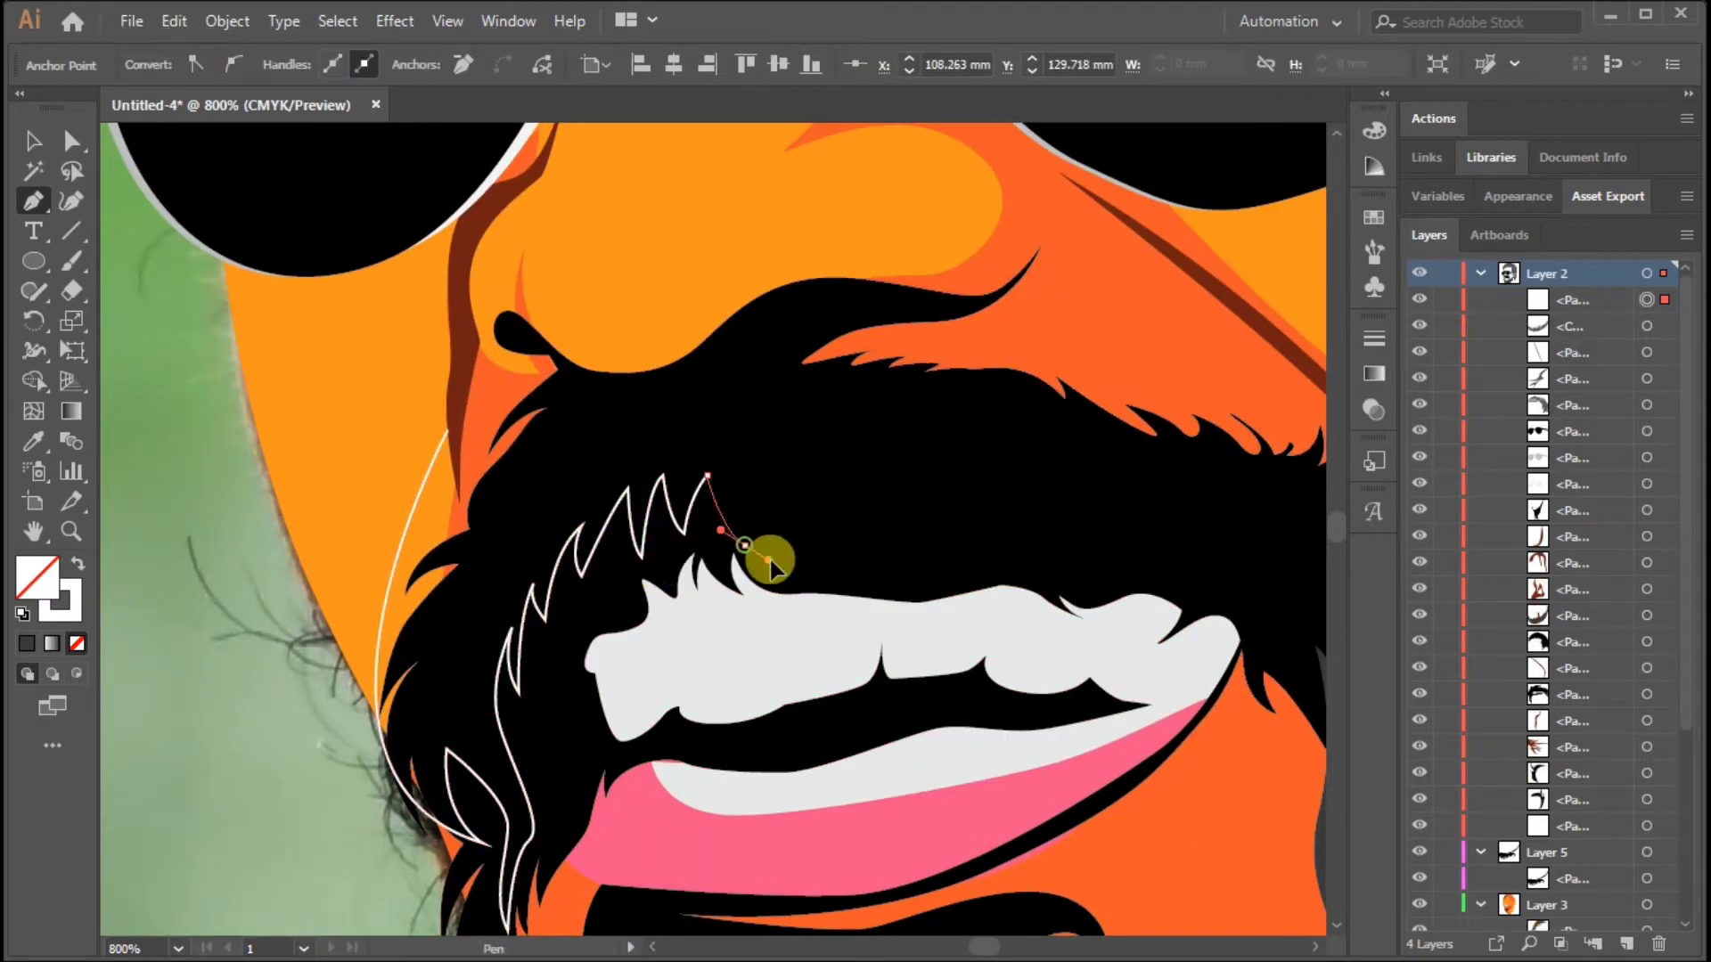
{"action": "left_click_drag", "start_coordinate": [951, 541], "coordinate": [944, 524]}
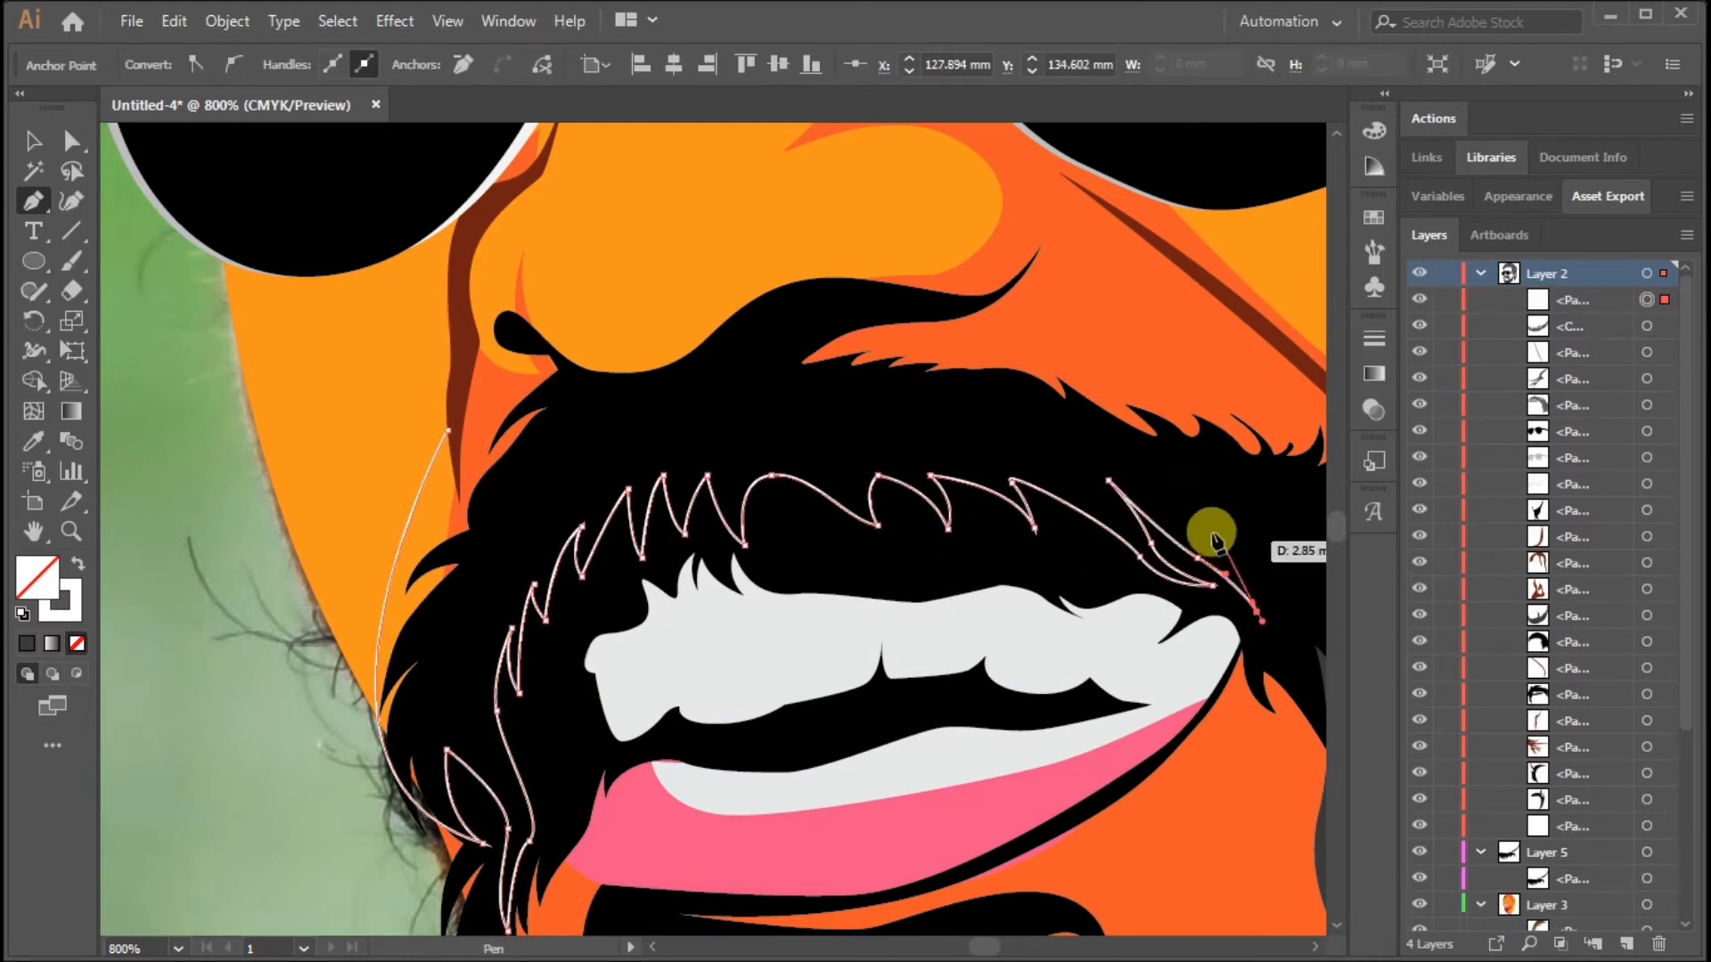
{"action": "key", "text": "ctrl+minus"}
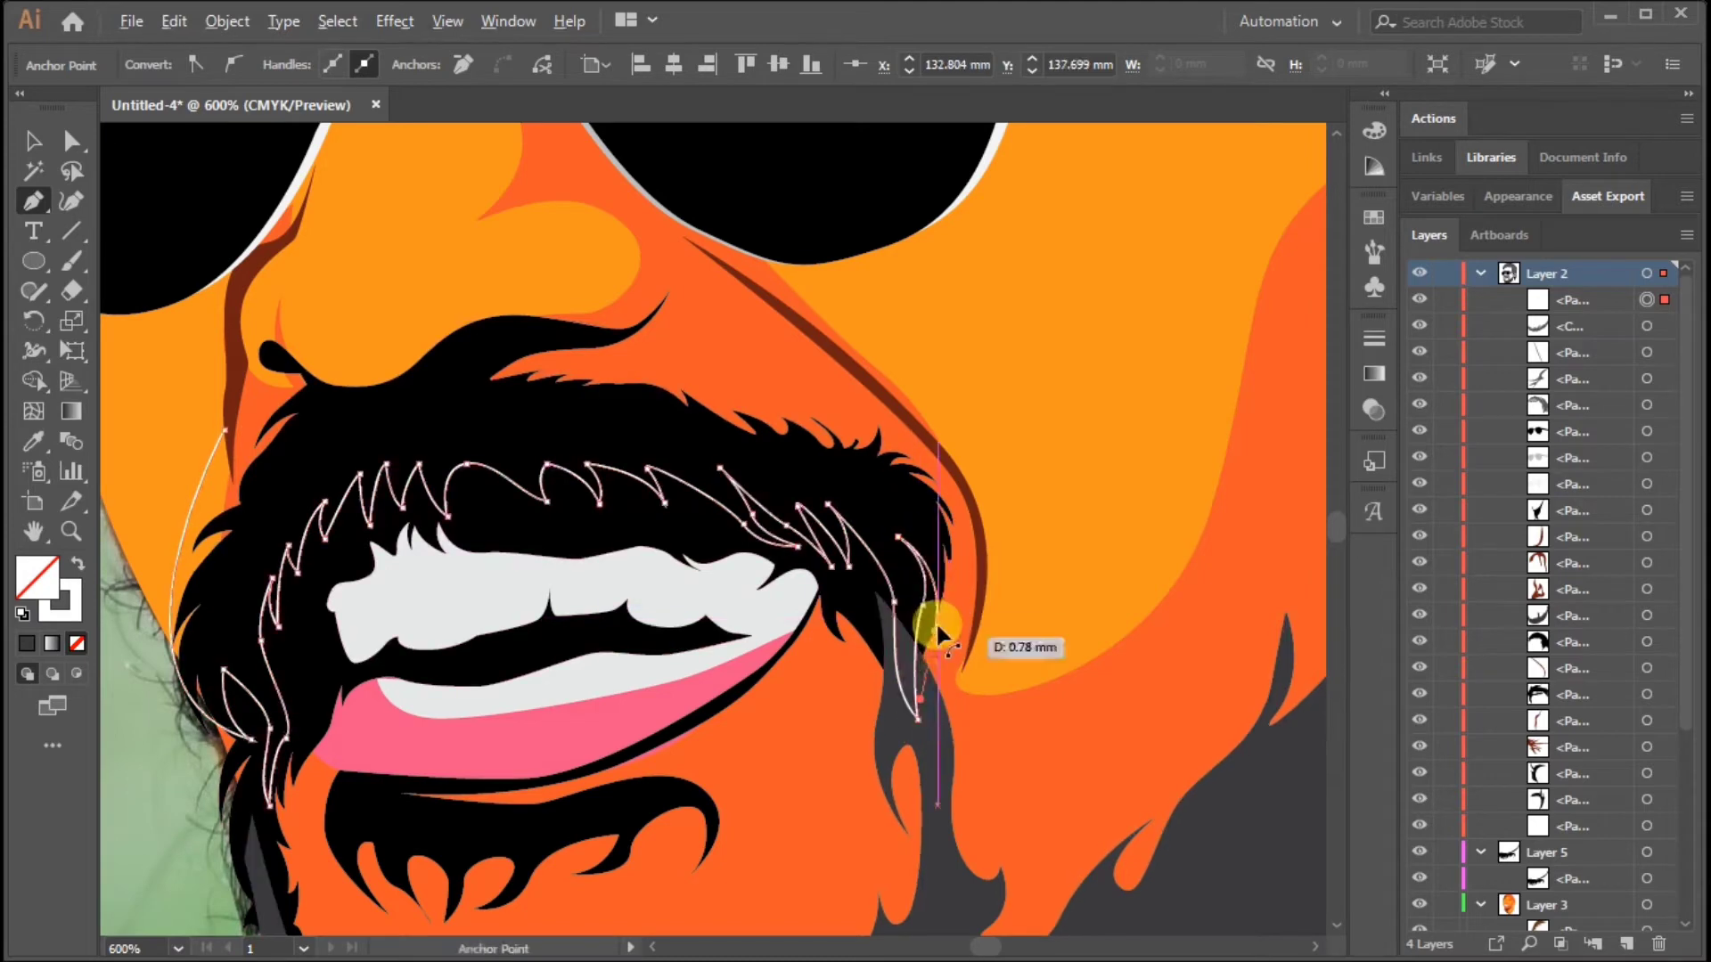
Step: Continue the outline up the right side and across the top, closing it
{"action": "left_click", "coordinate": [931, 624]}
{"action": "left_click", "coordinate": [977, 566]}
{"action": "left_click", "coordinate": [947, 423]}
{"action": "left_click", "coordinate": [866, 359]}
{"action": "left_click", "coordinate": [623, 366]}
{"action": "left_click", "coordinate": [484, 379]}
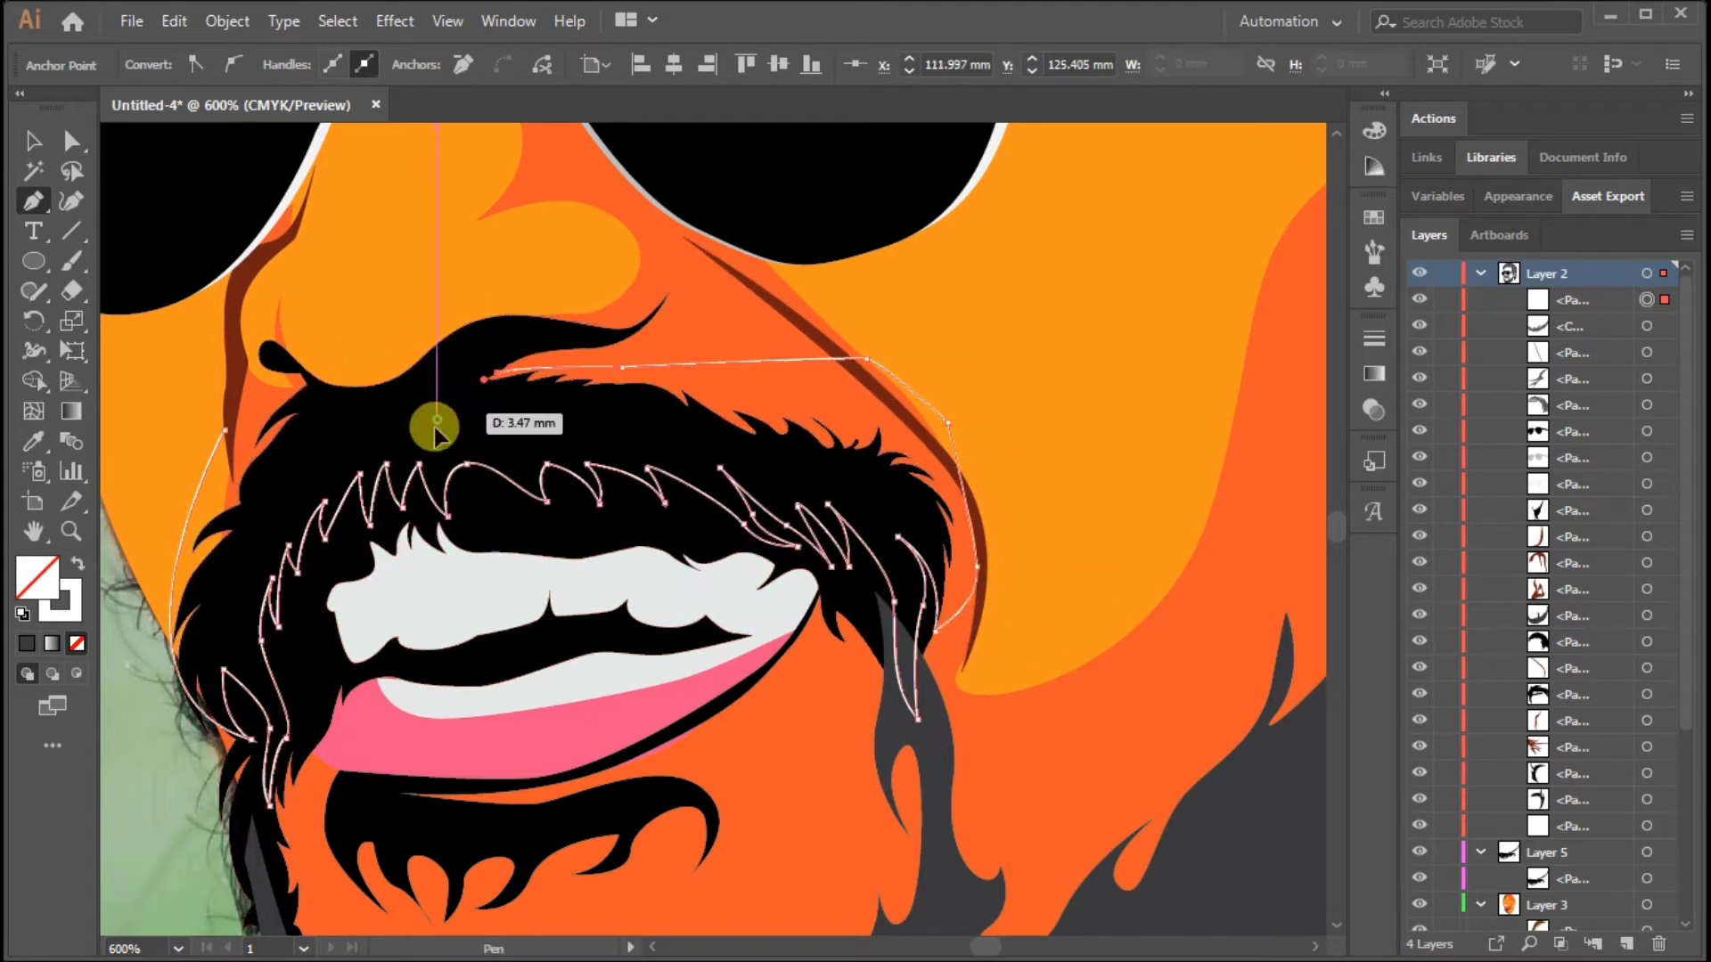
{"action": "left_click_drag", "start_coordinate": [390, 425], "coordinate": [217, 424]}
{"action": "left_click", "coordinate": [34, 383]}
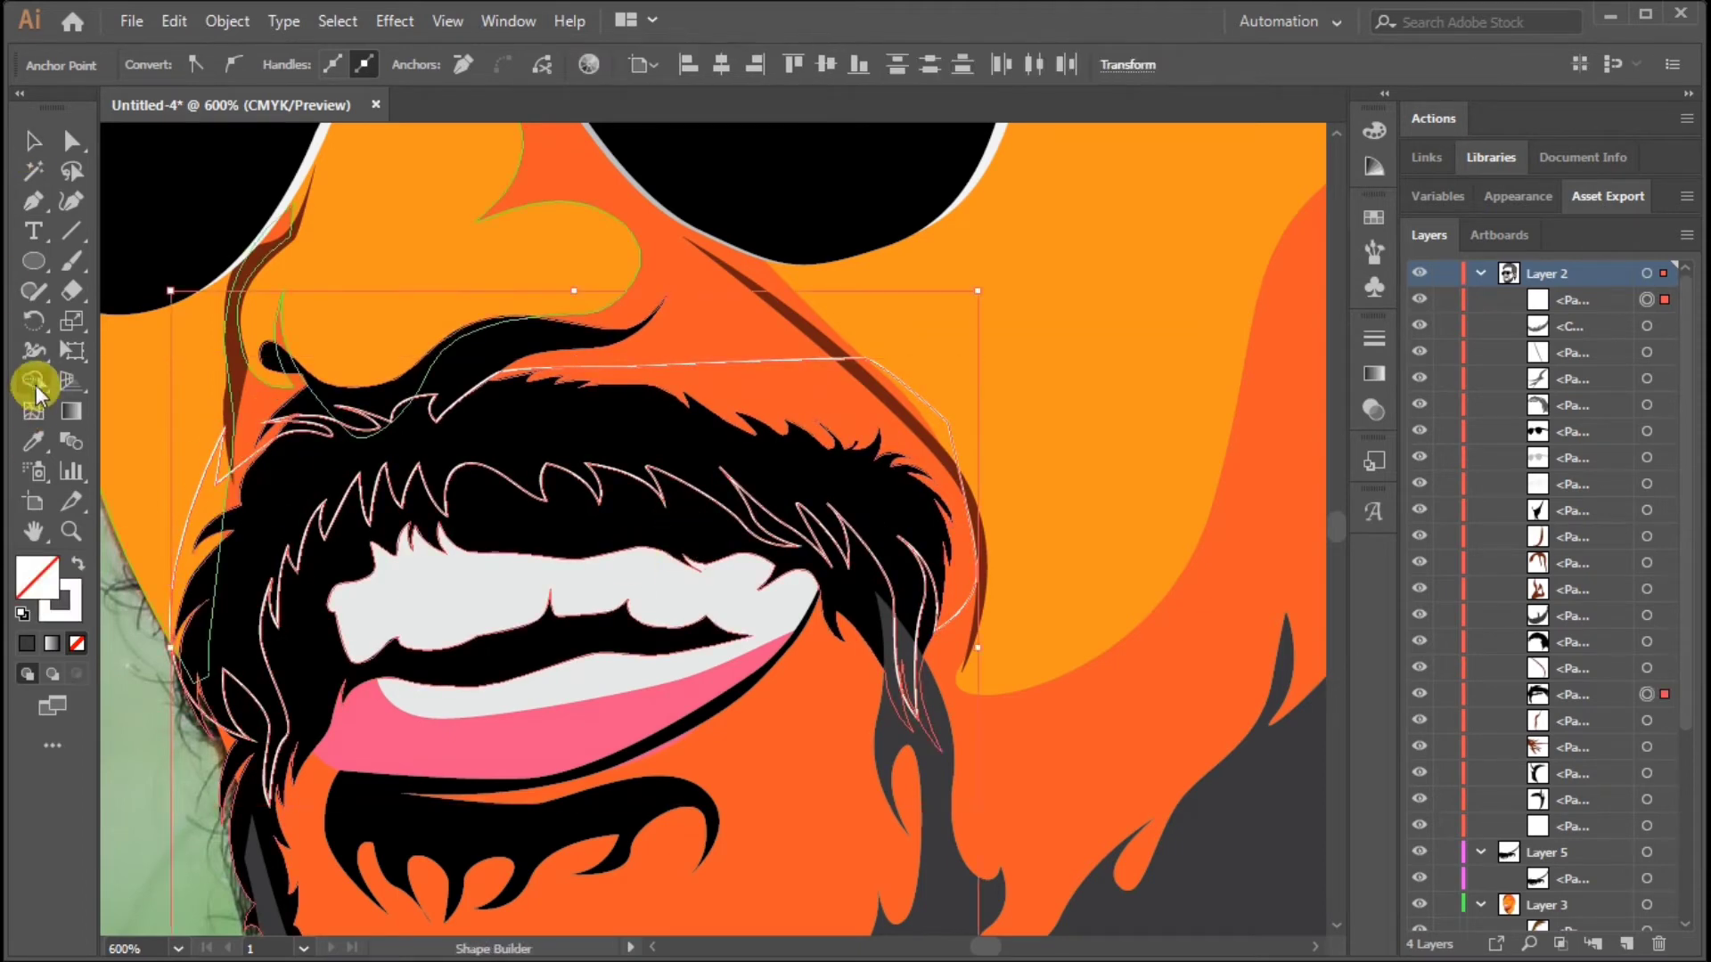
Step: Merge the outlined regions into the moustache with the Shape Builder
{"action": "left_click", "coordinate": [927, 554]}
{"action": "left_click", "coordinate": [35, 140]}
{"action": "left_click", "coordinate": [871, 431]}
{"action": "left_click", "coordinate": [372, 412]}
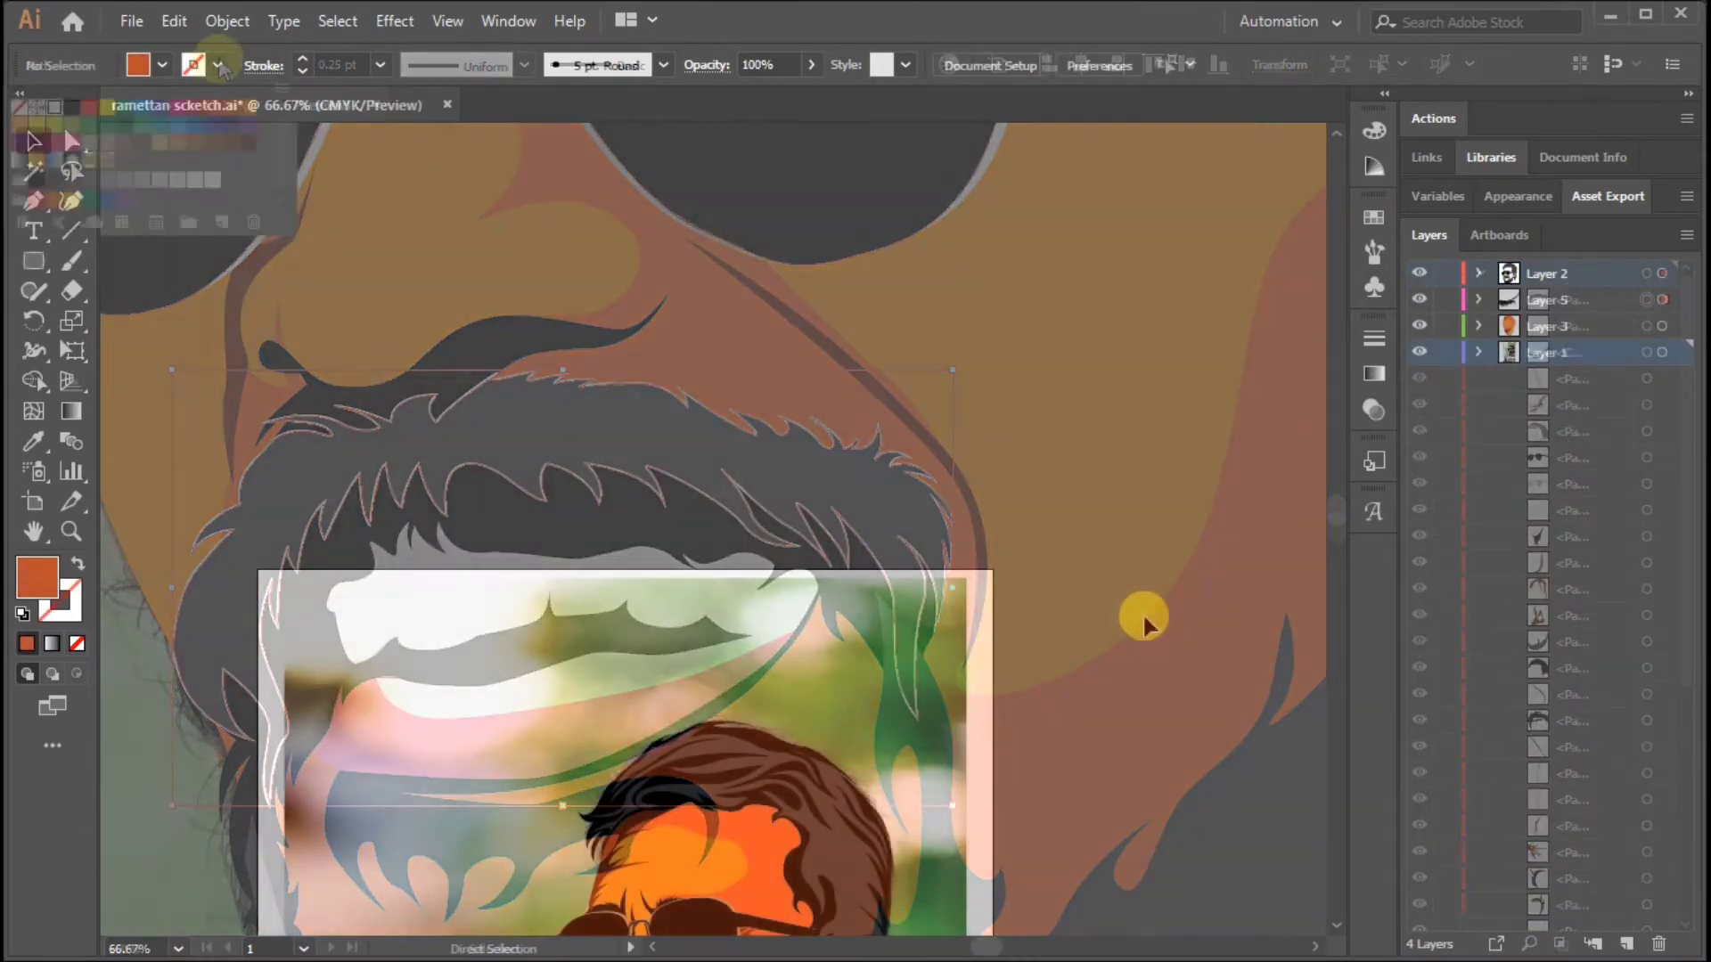
Step: Select the portrait photo, drag a crop corner inward, exit crop mode, and select all
{"action": "left_click", "coordinate": [623, 237]}
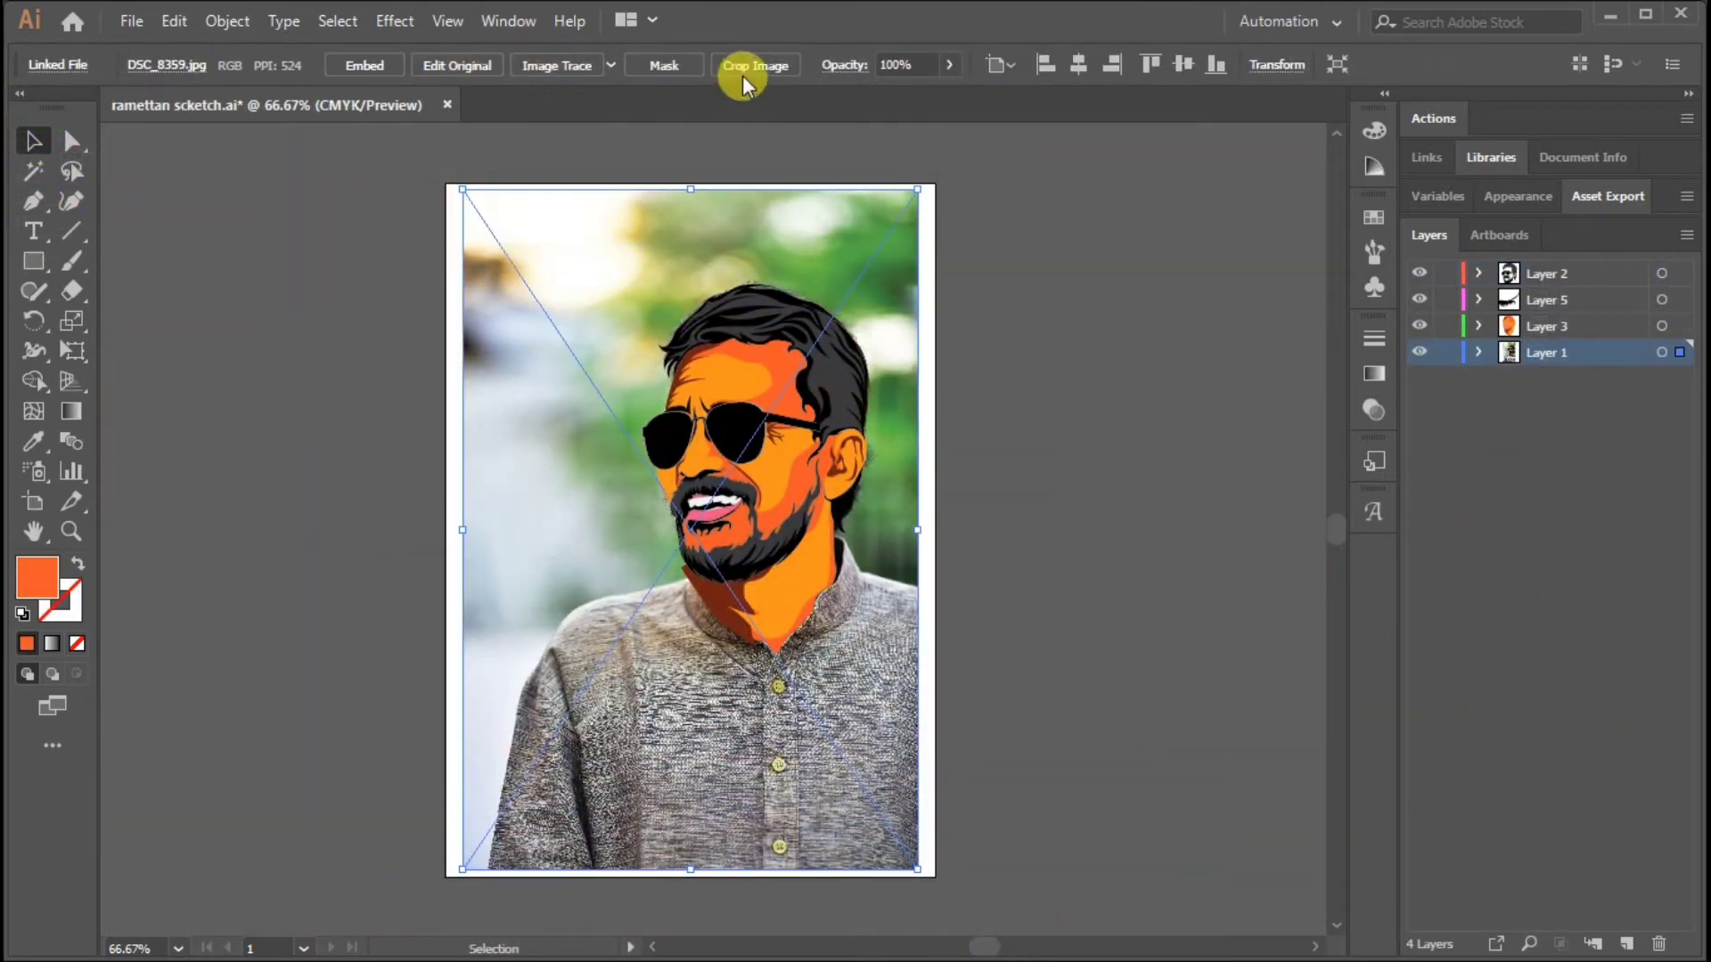
{"action": "left_click", "coordinate": [744, 78]}
{"action": "left_click_drag", "start_coordinate": [462, 869], "coordinate": [549, 731]}
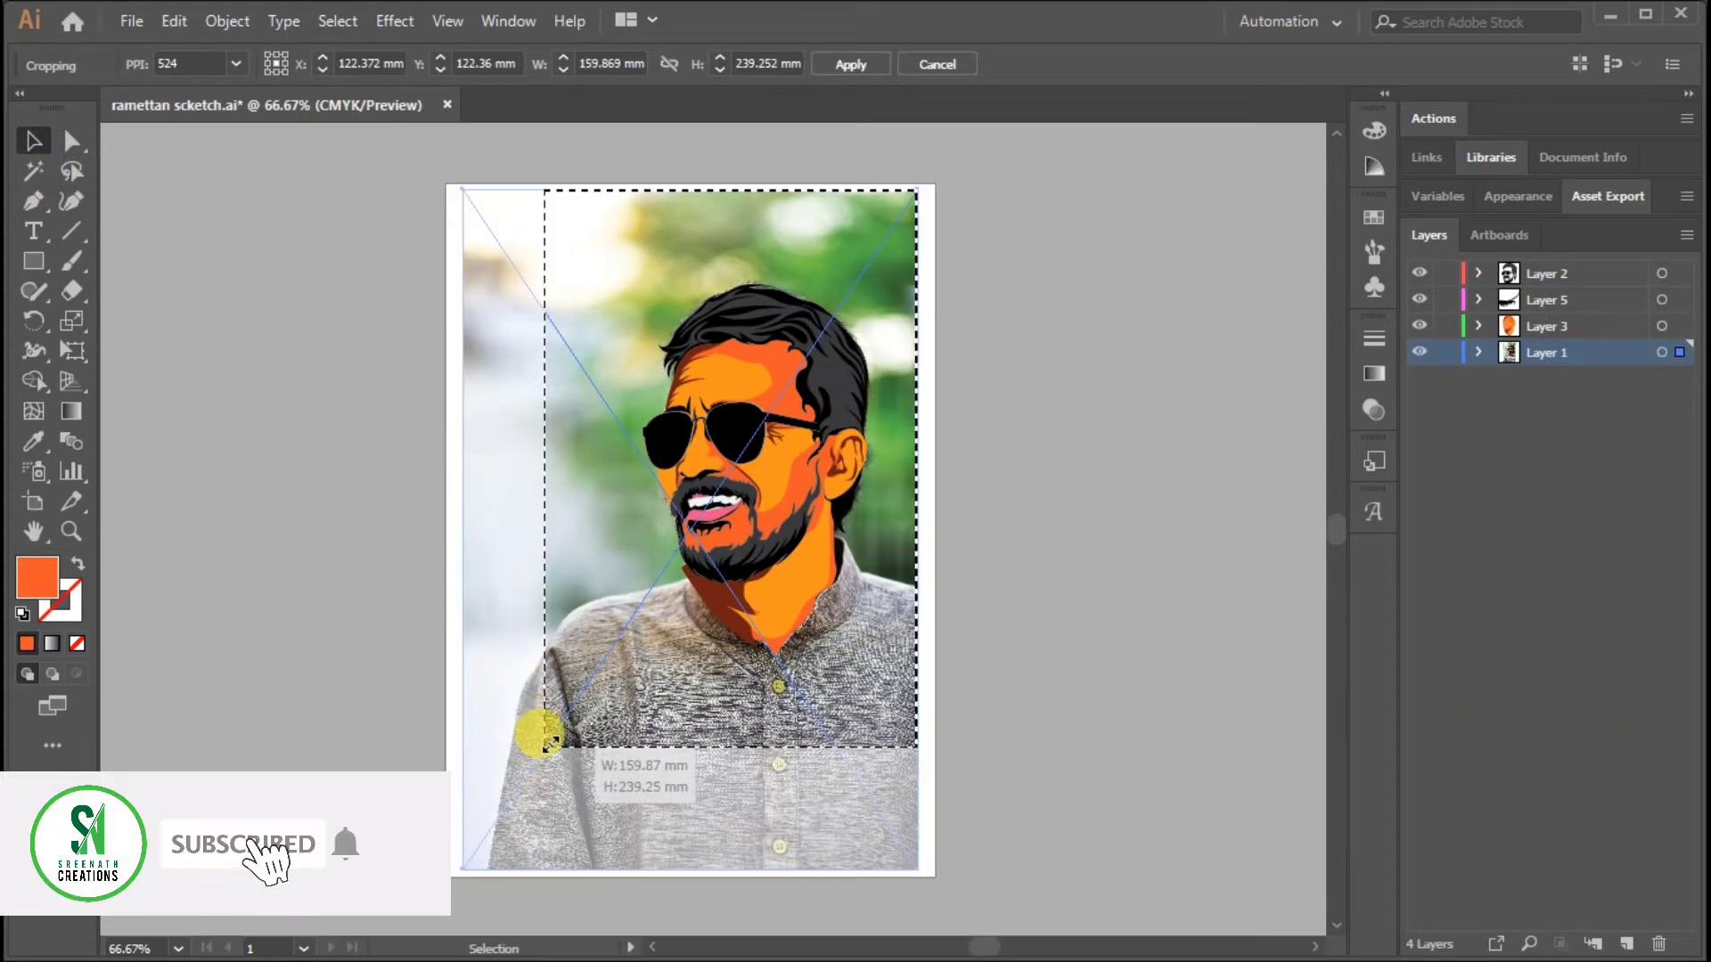
{"action": "key", "text": "Return"}
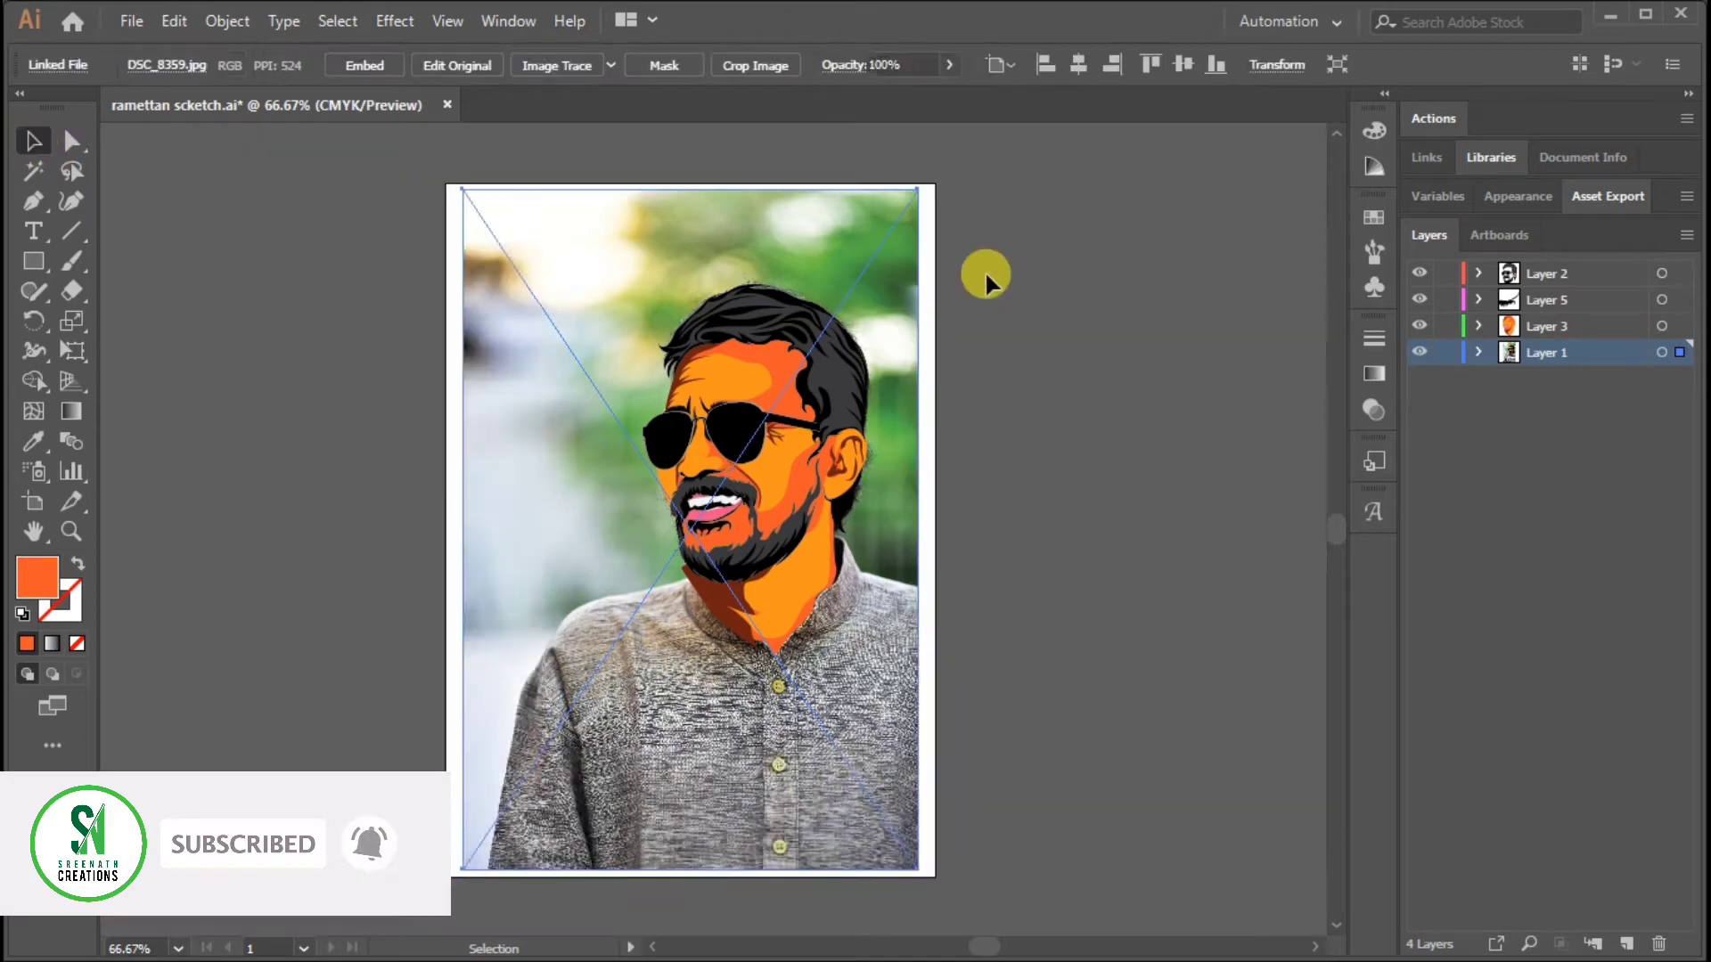
{"action": "key", "text": "ctrl+minus"}
{"action": "key", "text": "ctrl+a"}
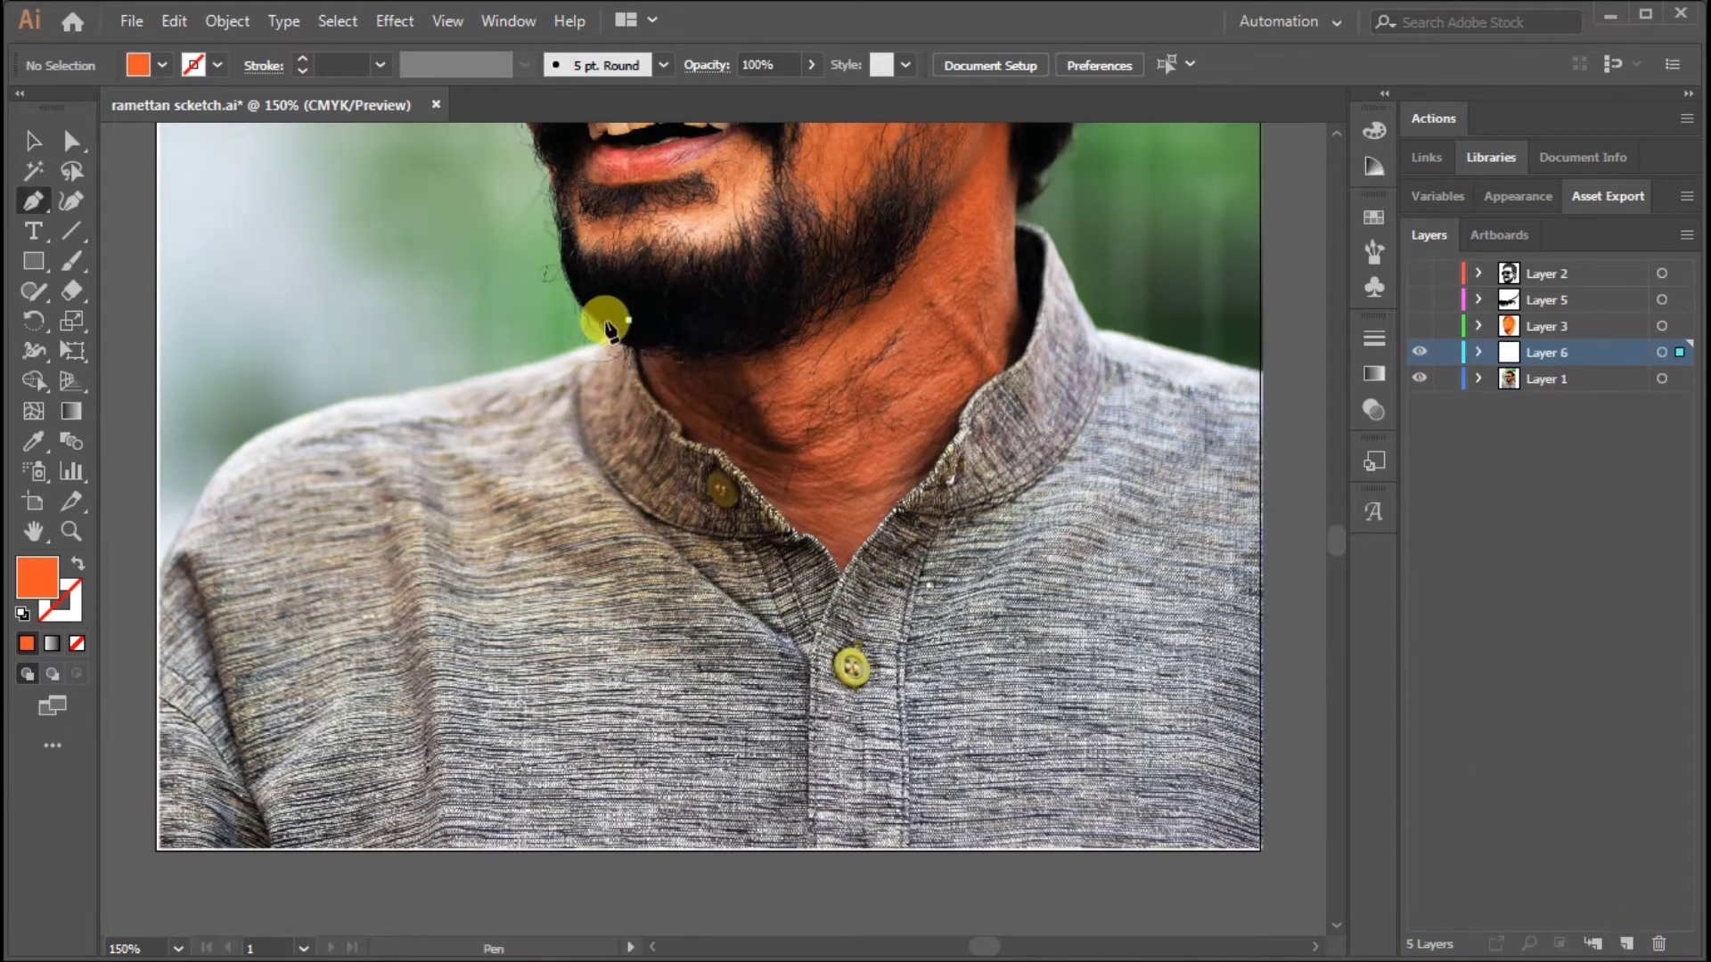
Step: Pen-draw a closed shirt shape from the chin down to the hem corners
{"action": "left_click", "coordinate": [607, 330]}
{"action": "left_click", "coordinate": [271, 419]}
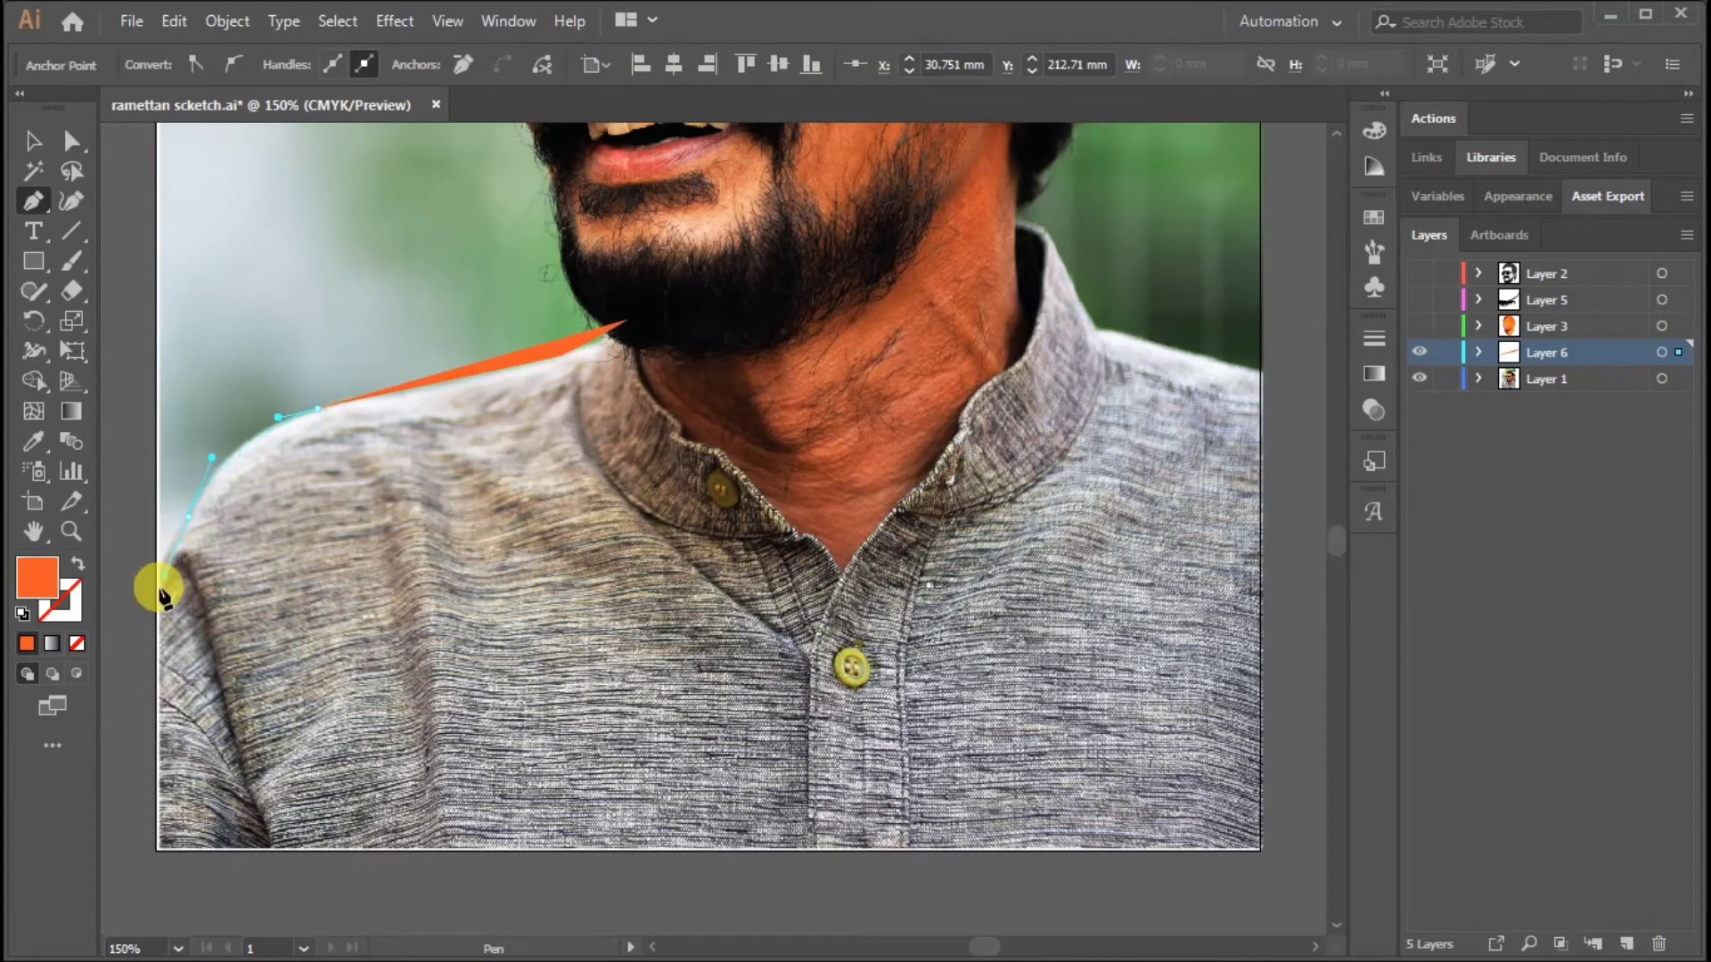
{"action": "left_click", "coordinate": [142, 882]}
{"action": "left_click", "coordinate": [1054, 873]}
{"action": "left_click", "coordinate": [1089, 581]}
{"action": "left_click", "coordinate": [1037, 369]}
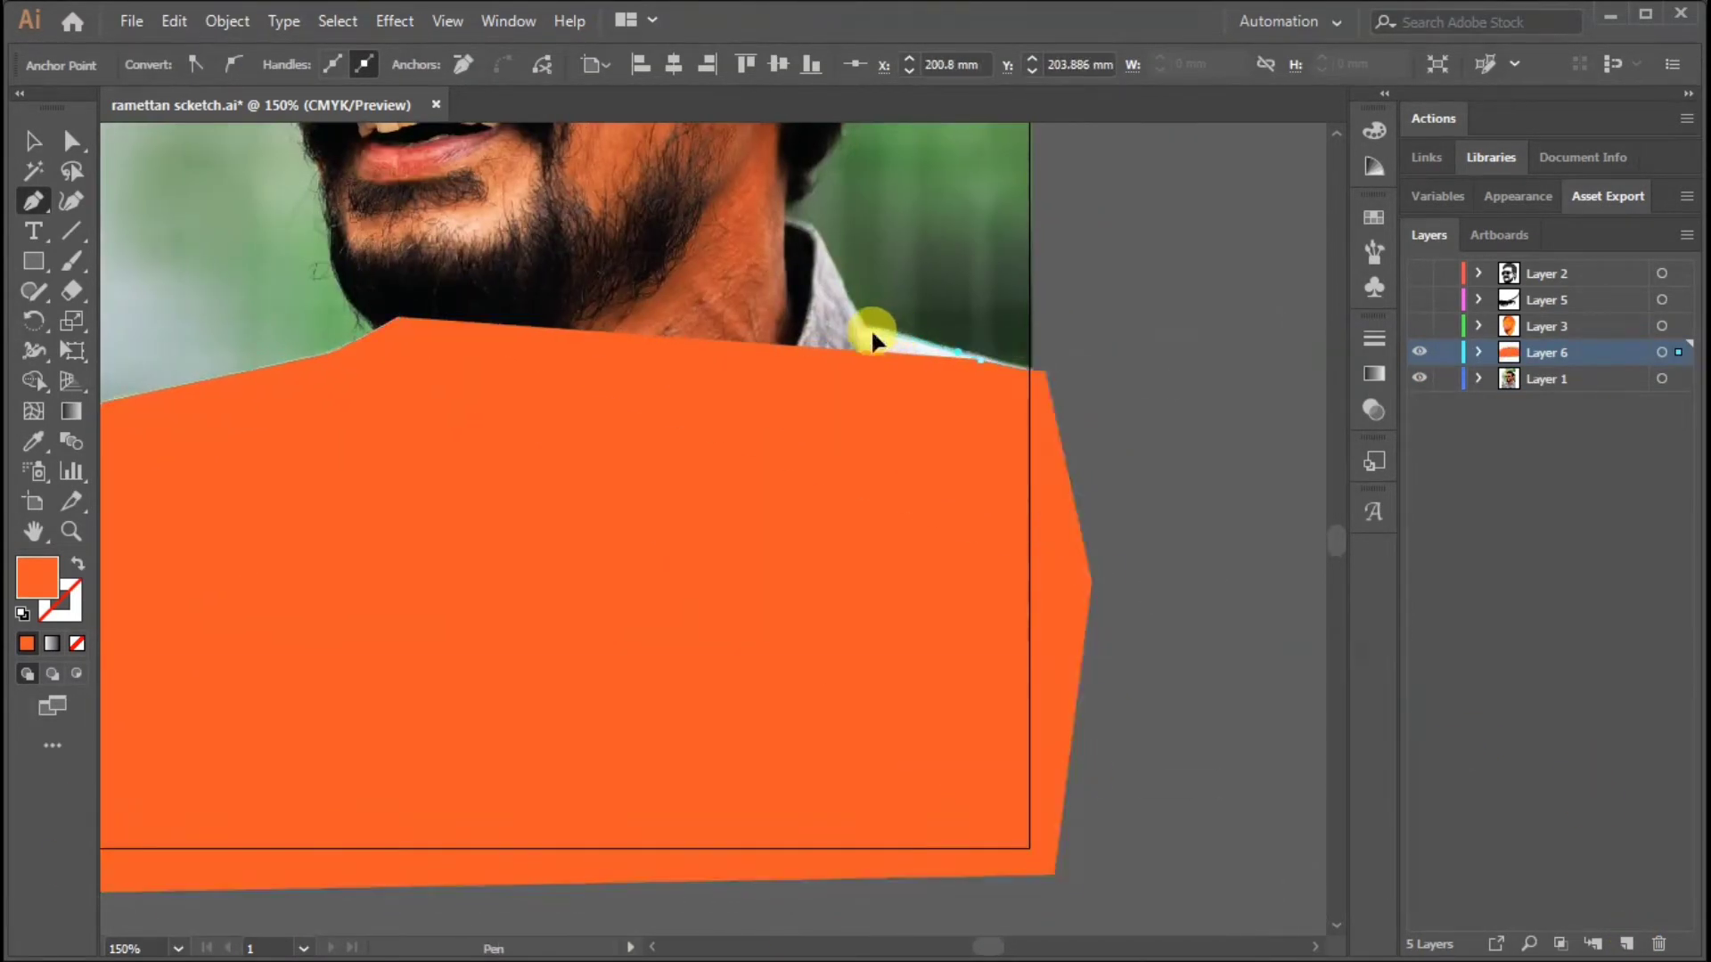
{"action": "left_click", "coordinate": [864, 330]}
{"action": "left_click", "coordinate": [766, 211]}
{"action": "left_click_drag", "start_coordinate": [504, 368], "coordinate": [726, 325]}
{"action": "key", "text": "v"}
{"action": "key", "text": "ctrl+shift+a"}
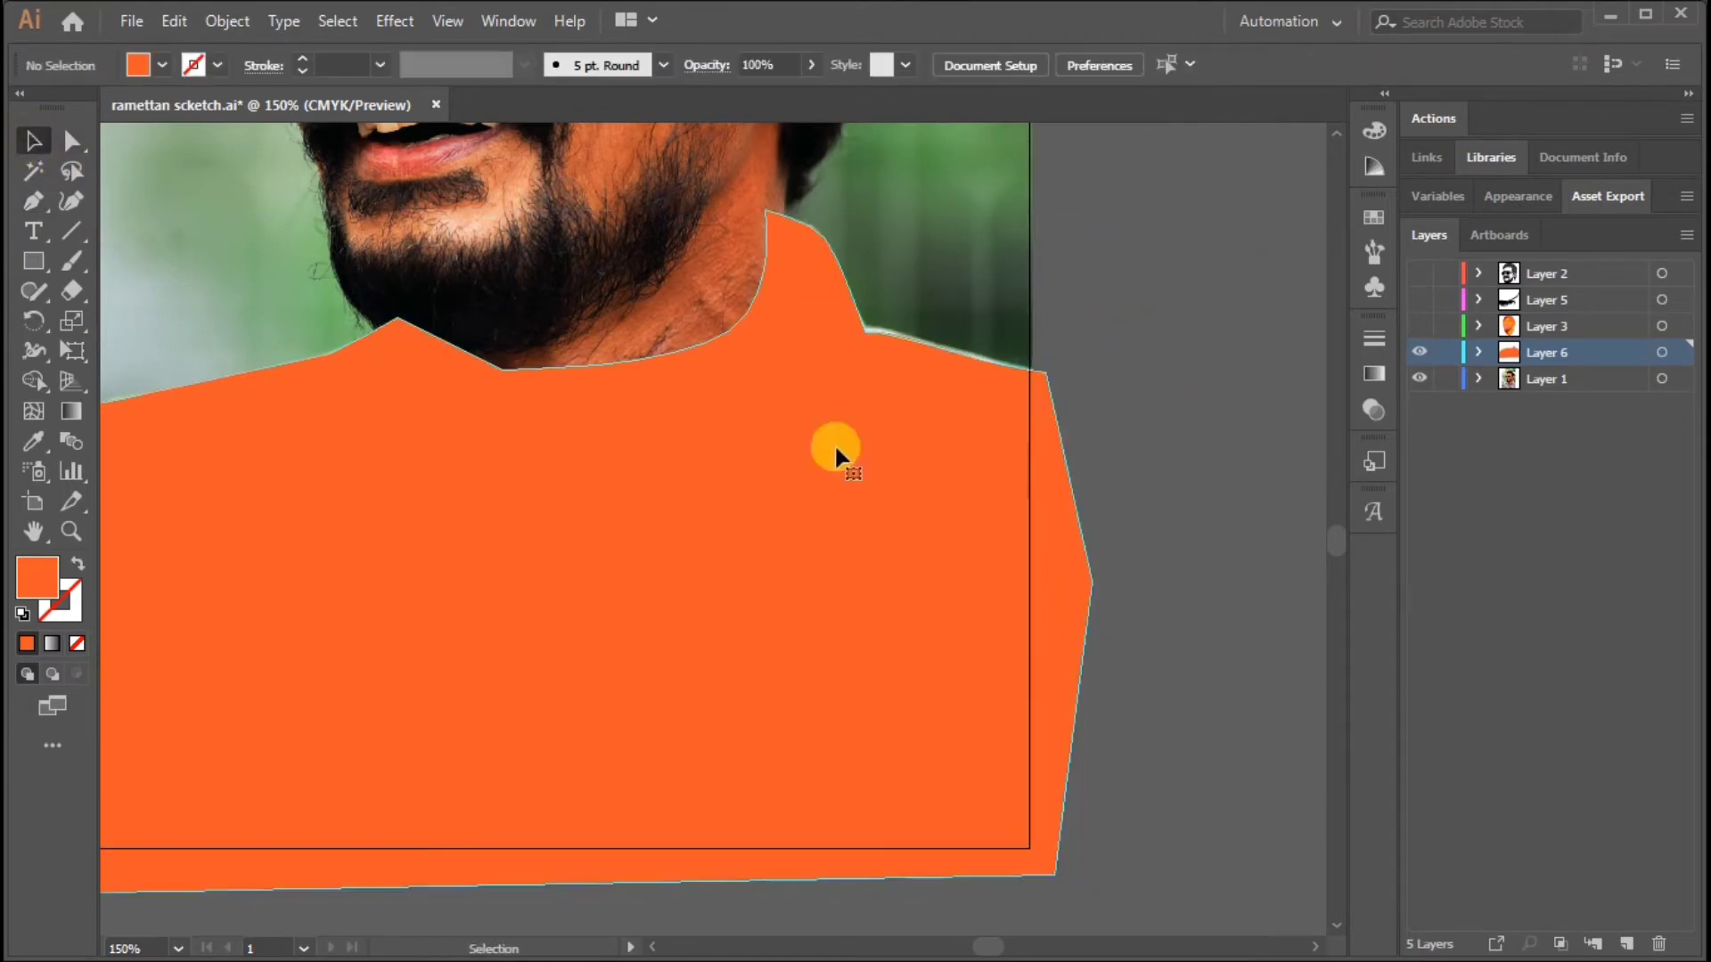
Step: Give the shirt shape no fill and a black 1 pt stroke
{"action": "left_click", "coordinate": [836, 452]}
{"action": "left_click", "coordinate": [162, 65]}
{"action": "left_click", "coordinate": [14, 100]}
{"action": "left_click", "coordinate": [217, 65]}
{"action": "left_click", "coordinate": [54, 100]}
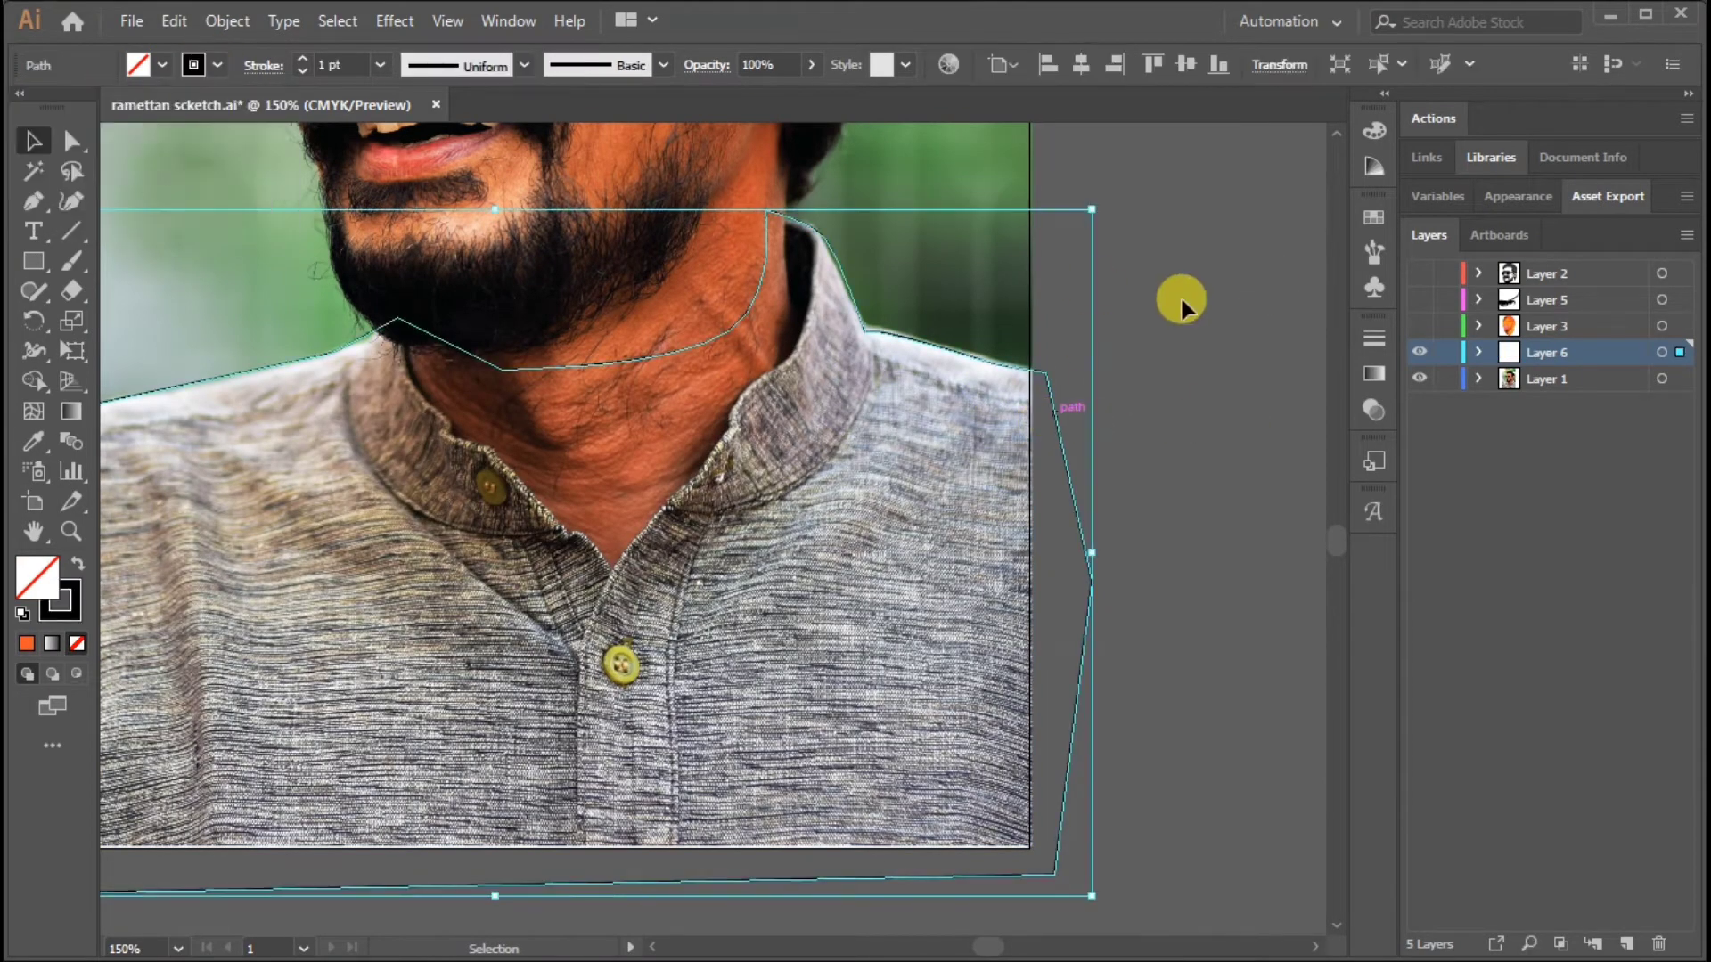
{"action": "left_click", "coordinate": [1179, 296]}
Step: Pen an anchor along the collar neckline and zoom in on the collar
{"action": "left_click", "coordinate": [33, 201]}
{"action": "left_click", "coordinate": [718, 505]}
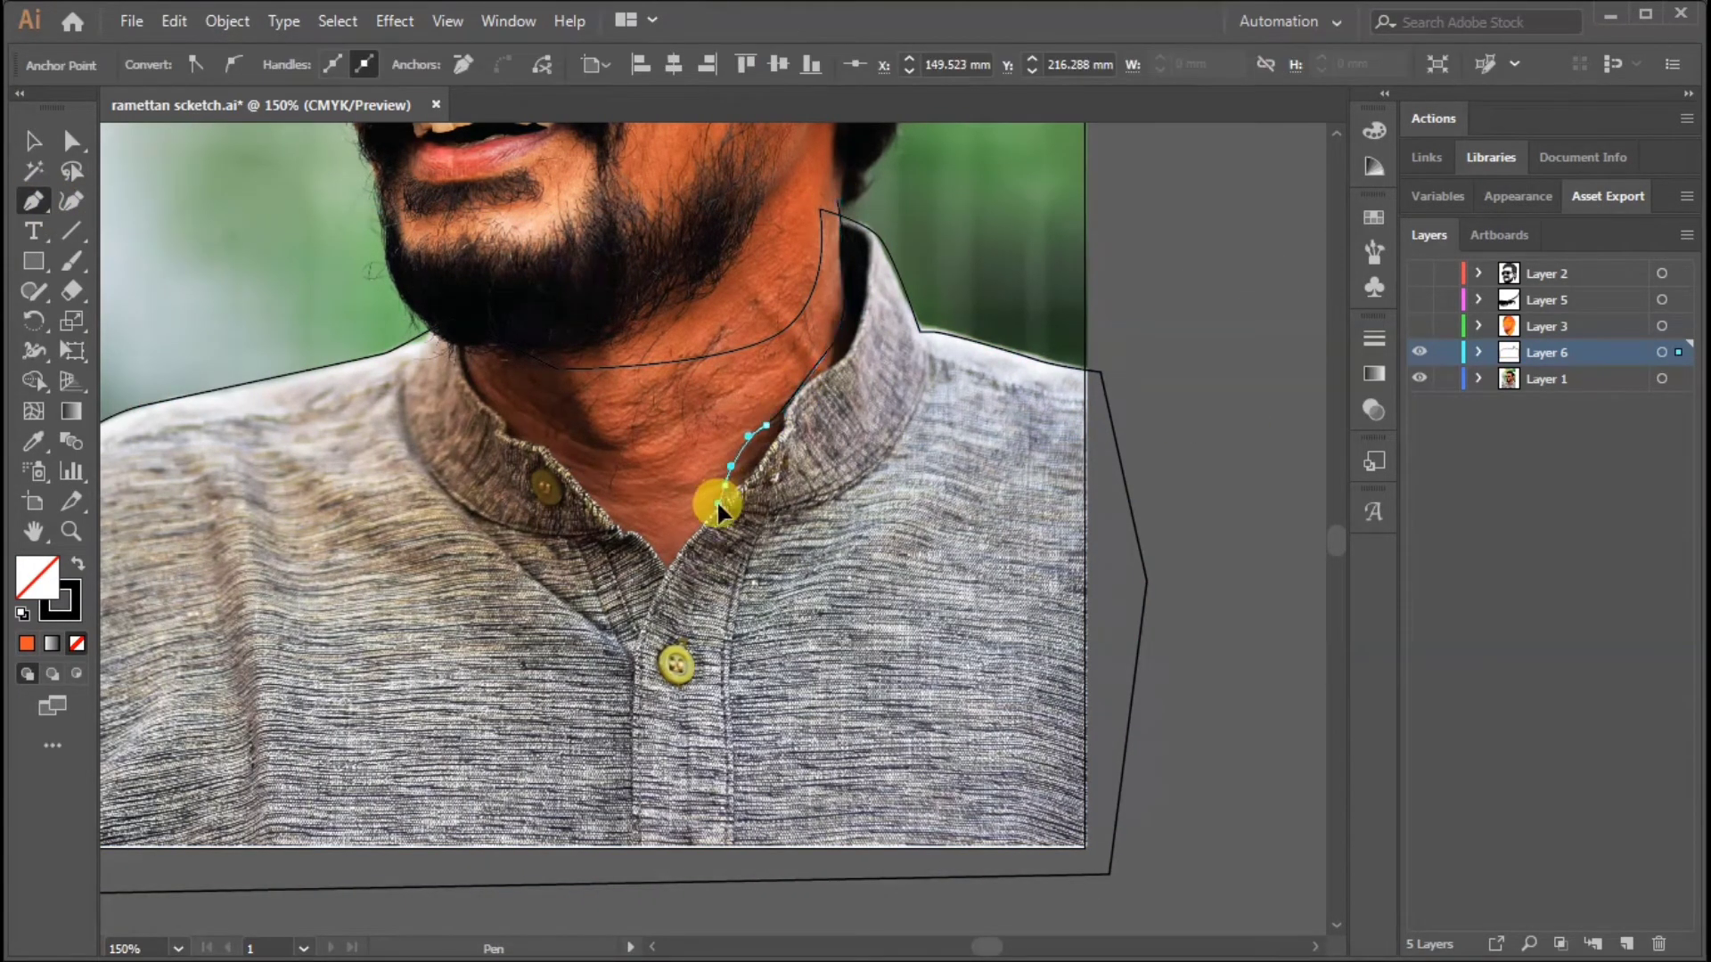
{"action": "key", "text": "ctrl+plus"}
{"action": "key", "text": "ctrl+plus"}
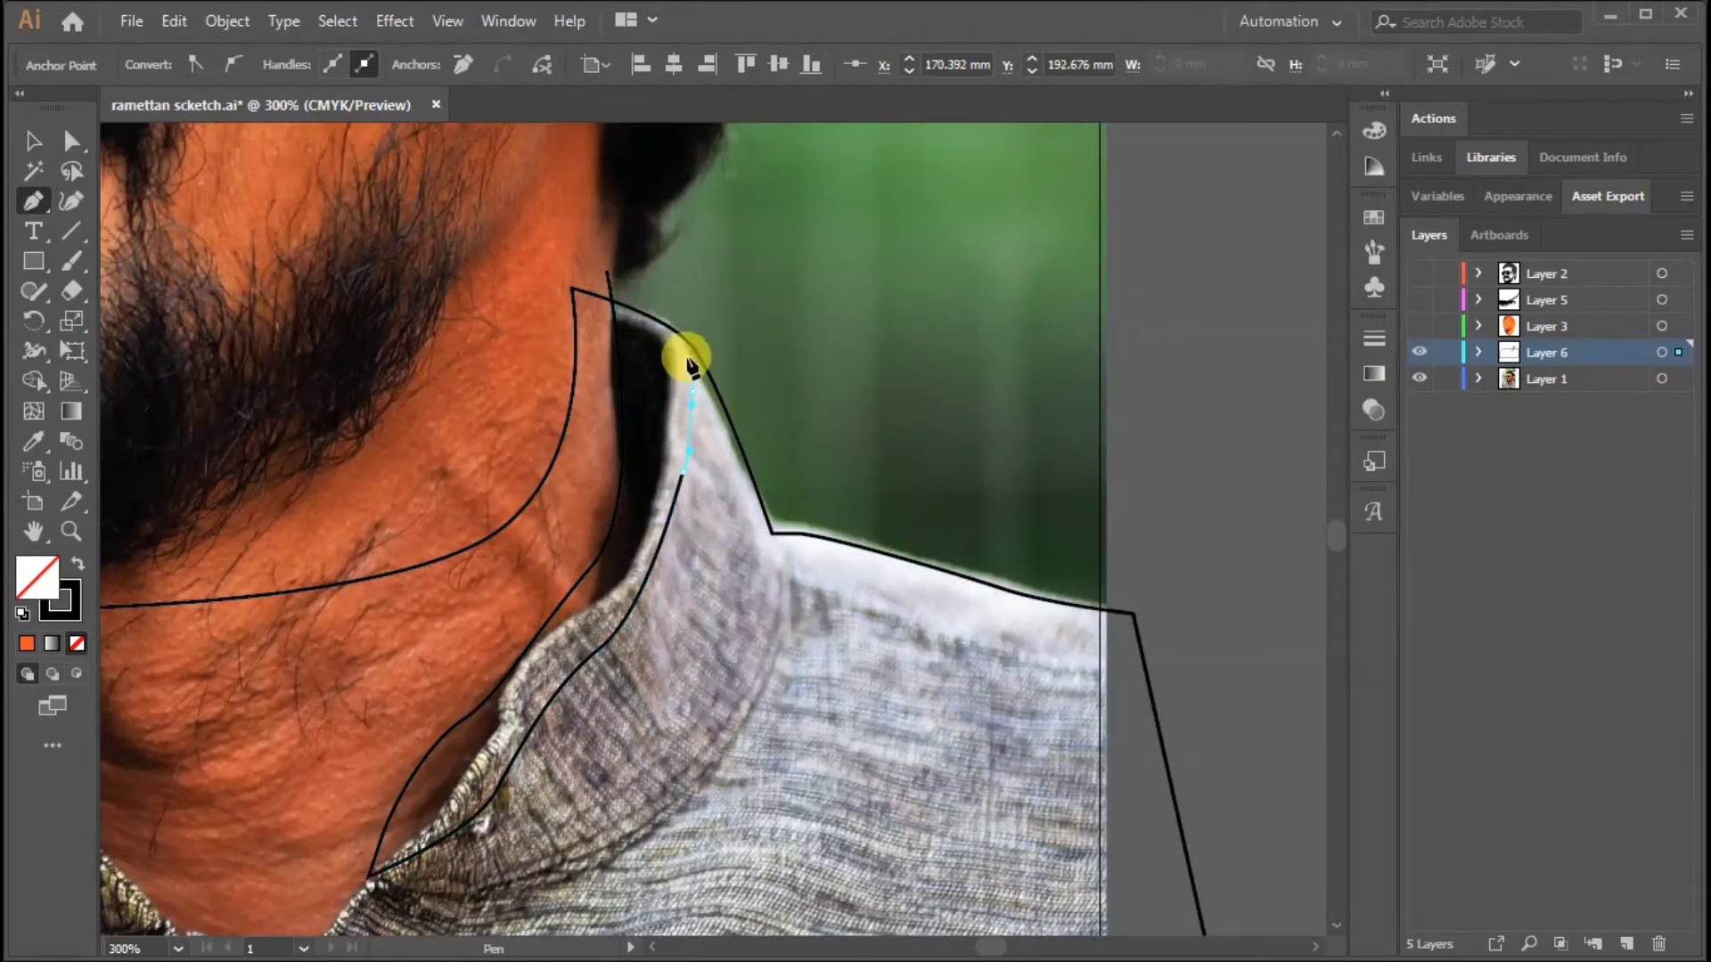
{"action": "key", "text": "ctrl+a"}
{"action": "left_click", "coordinate": [52, 388]}
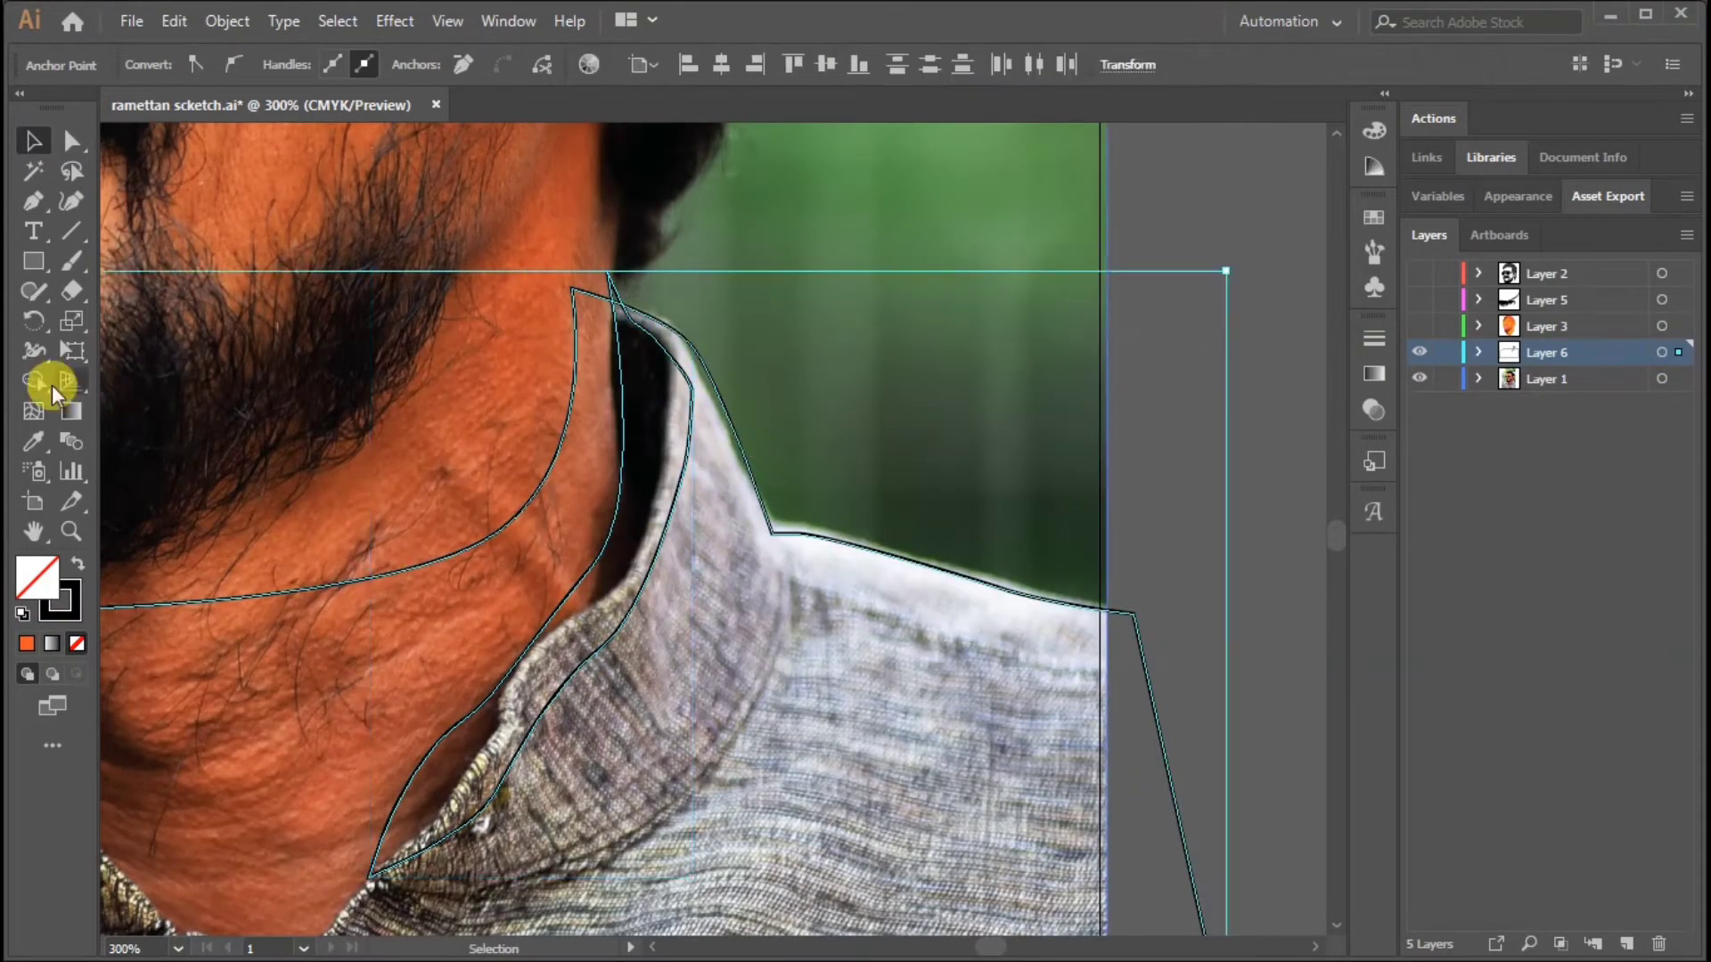
Step: Zoom out to 150% and make Layer 1 the active layer
{"action": "key", "text": "v"}
{"action": "left_click", "coordinate": [1201, 399]}
{"action": "key", "text": "ctrl+minus"}
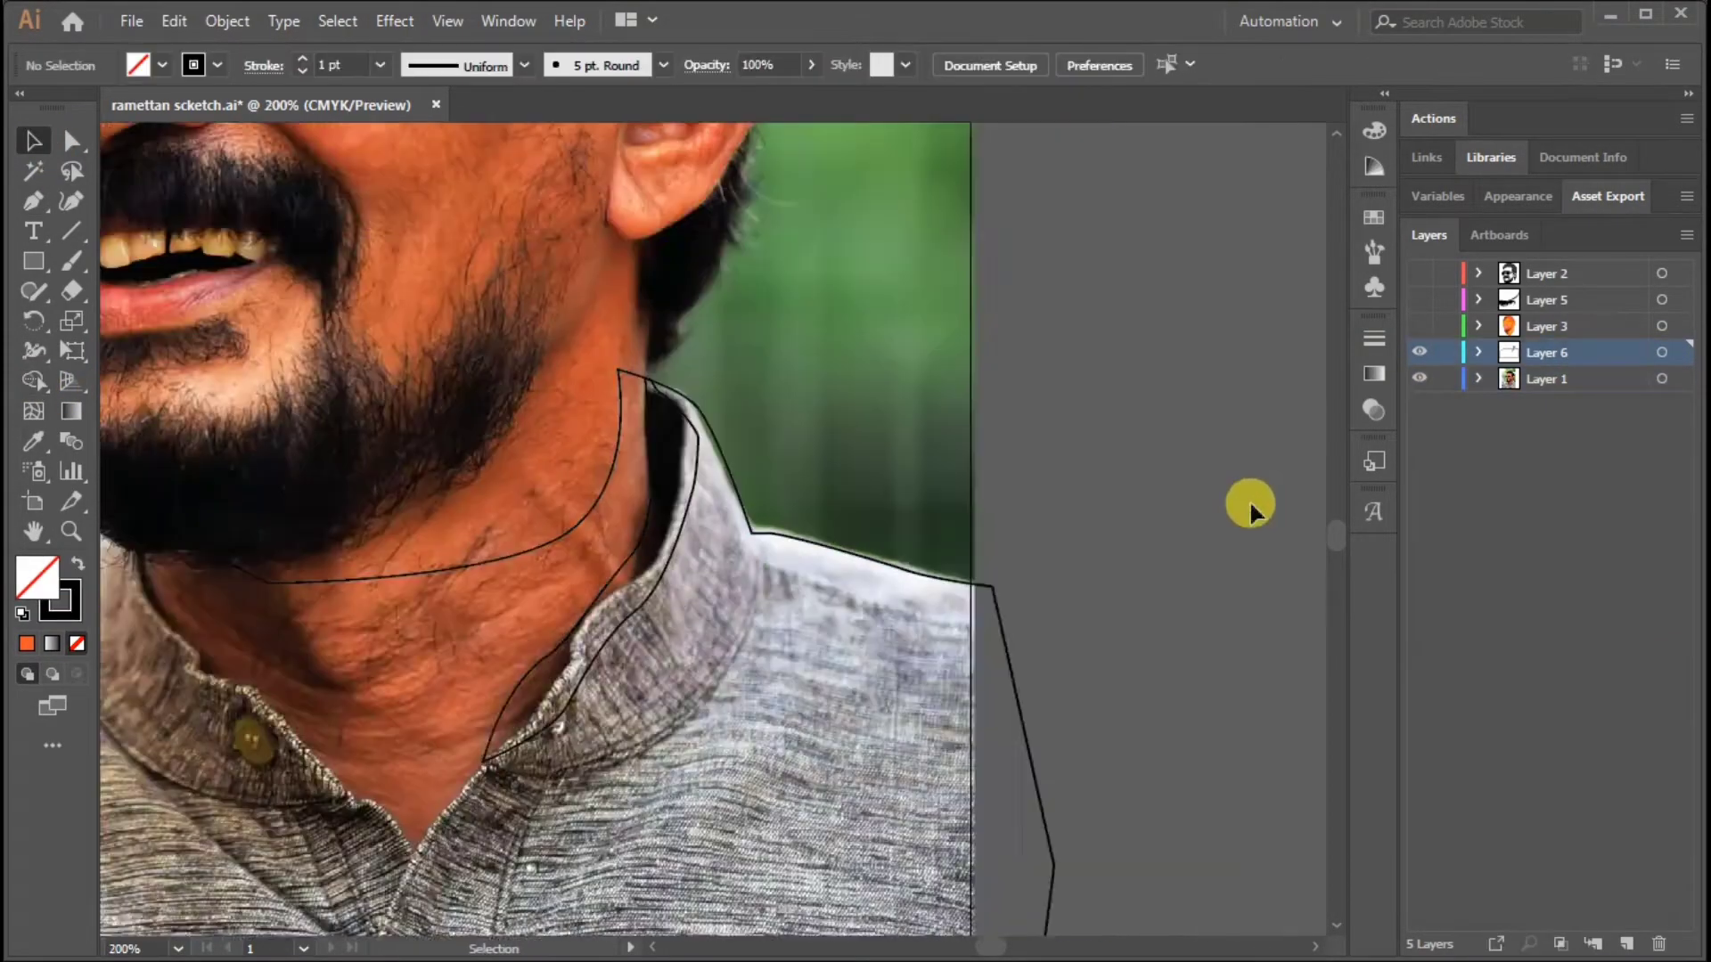
{"action": "key", "text": "ctrl+a"}
{"action": "left_click", "coordinate": [27, 385]}
{"action": "left_click", "coordinate": [26, 142]}
{"action": "left_click", "coordinate": [1214, 393]}
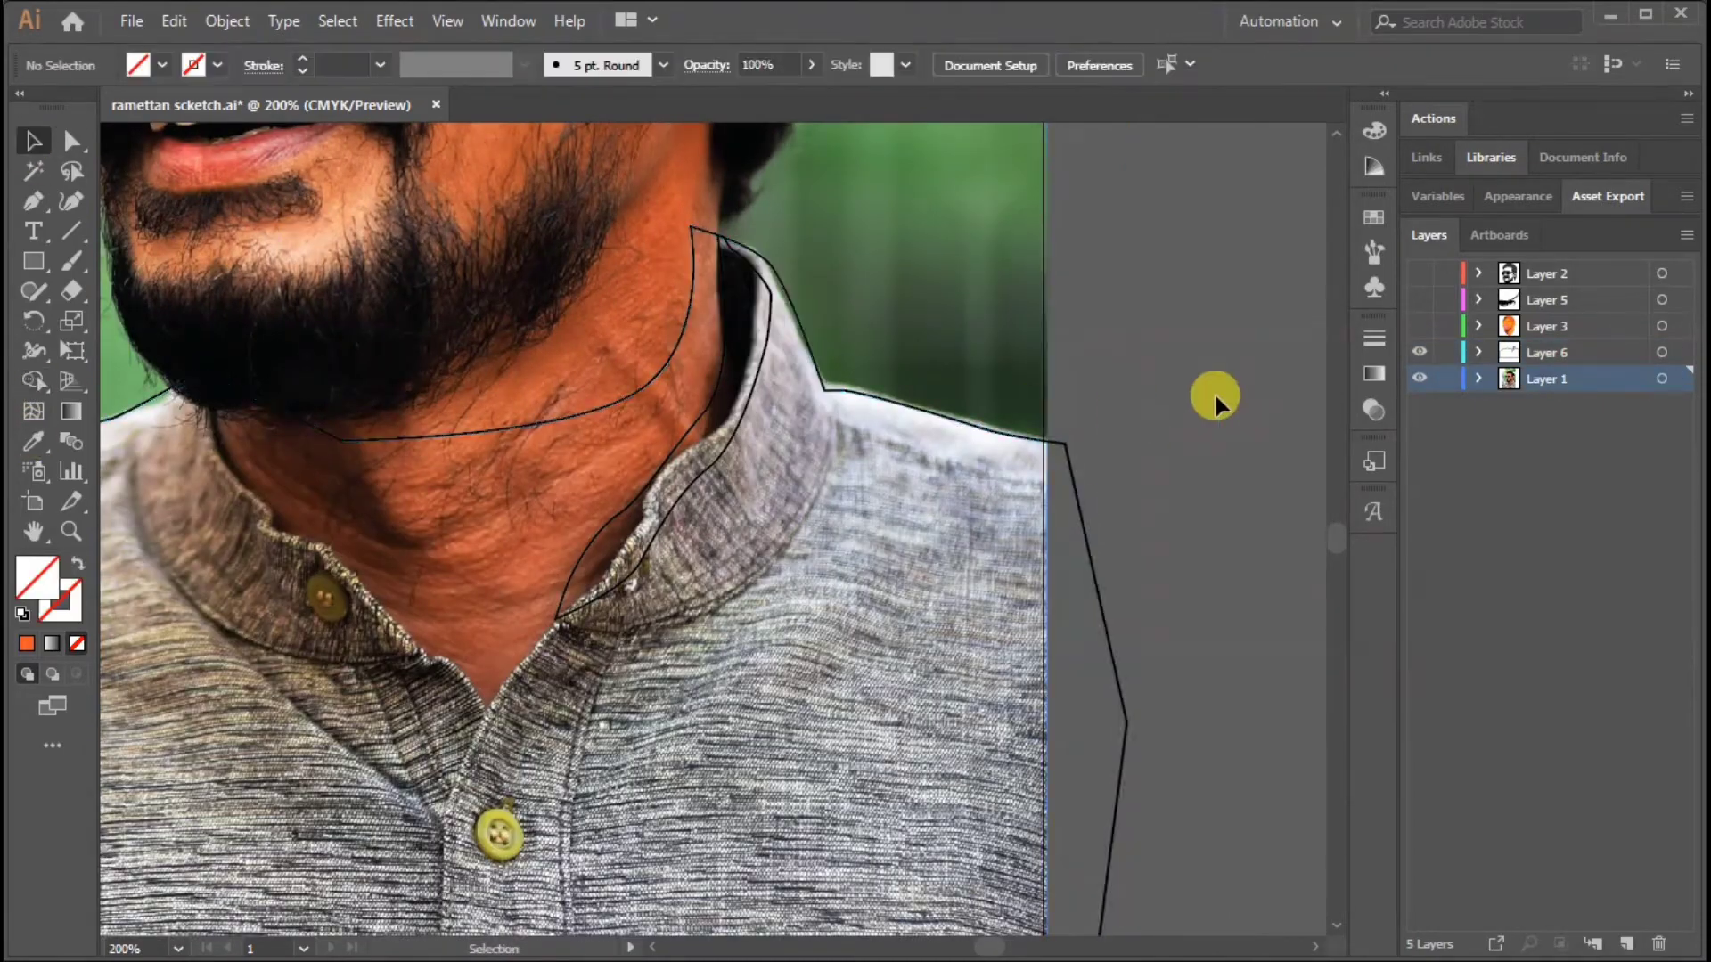
{"action": "key", "text": "ctrl+minus"}
{"action": "scroll", "coordinate": [1226, 355], "scroll_direction": "up", "scroll_amount": 2}
{"action": "scroll", "coordinate": [1230, 338], "scroll_direction": "left", "scroll_amount": 2}
Step: Pen-trace the collar's inner edge and the button placket down to its lower end
{"action": "key", "text": "p"}
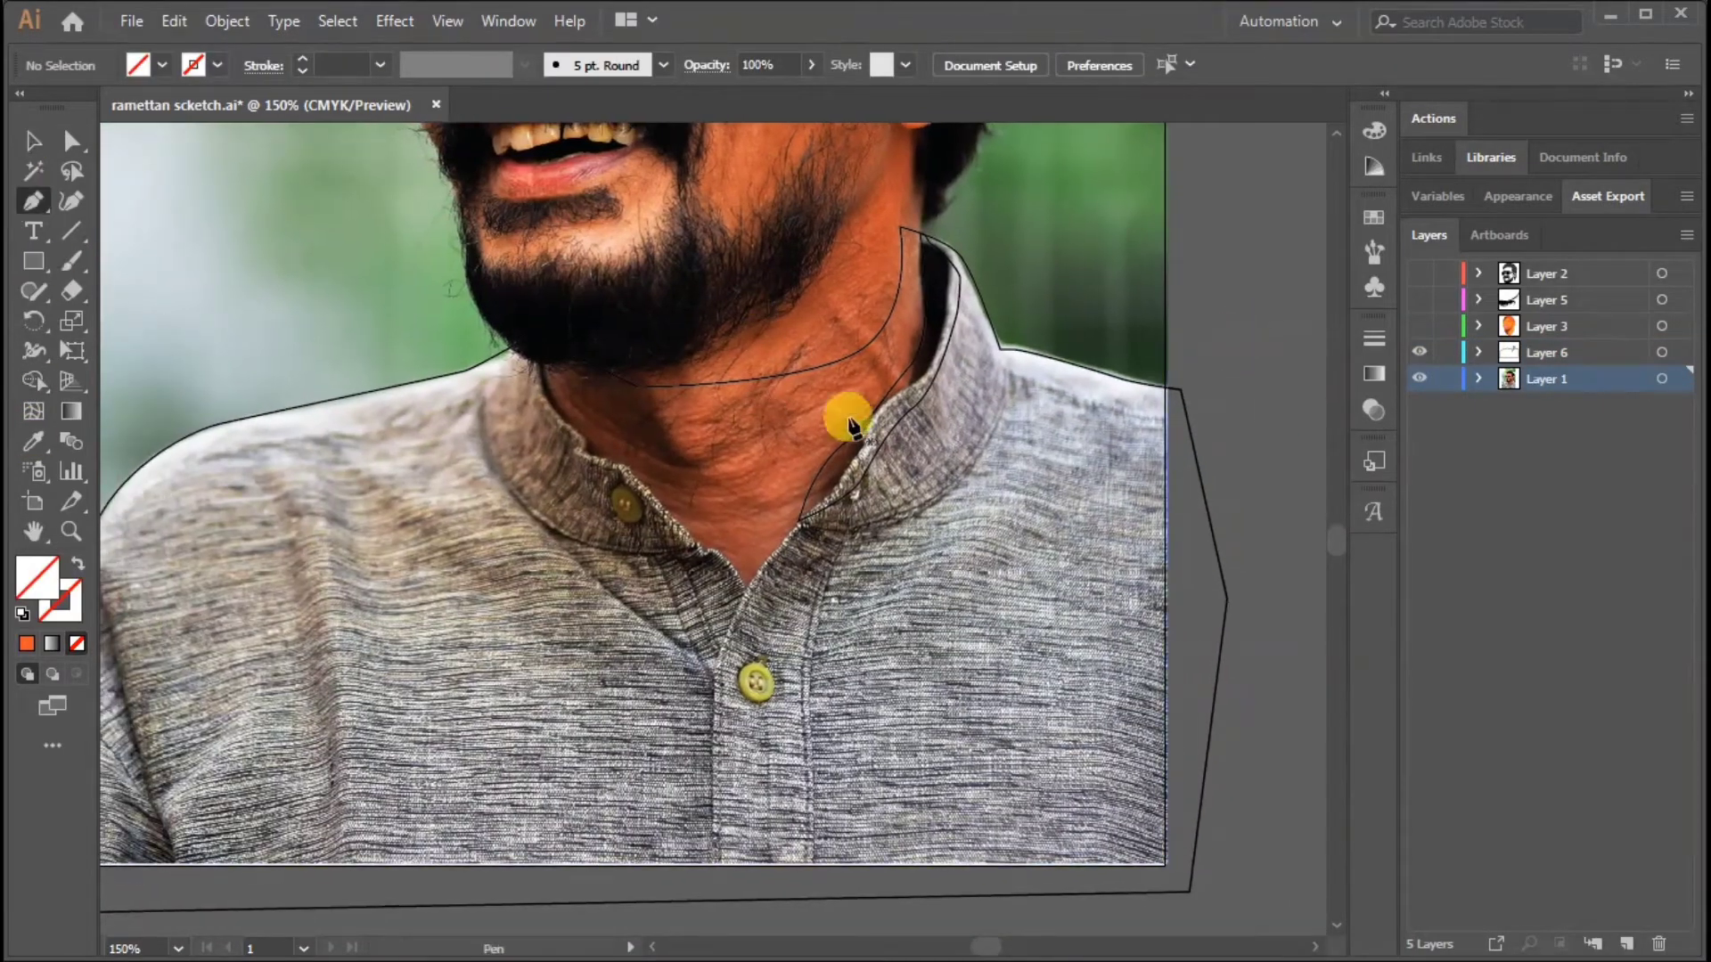
{"action": "scroll", "coordinate": [833, 383], "scroll_direction": "up", "scroll_amount": 3}
{"action": "key", "text": "ctrl+plus"}
{"action": "key", "text": "ctrl+plus"}
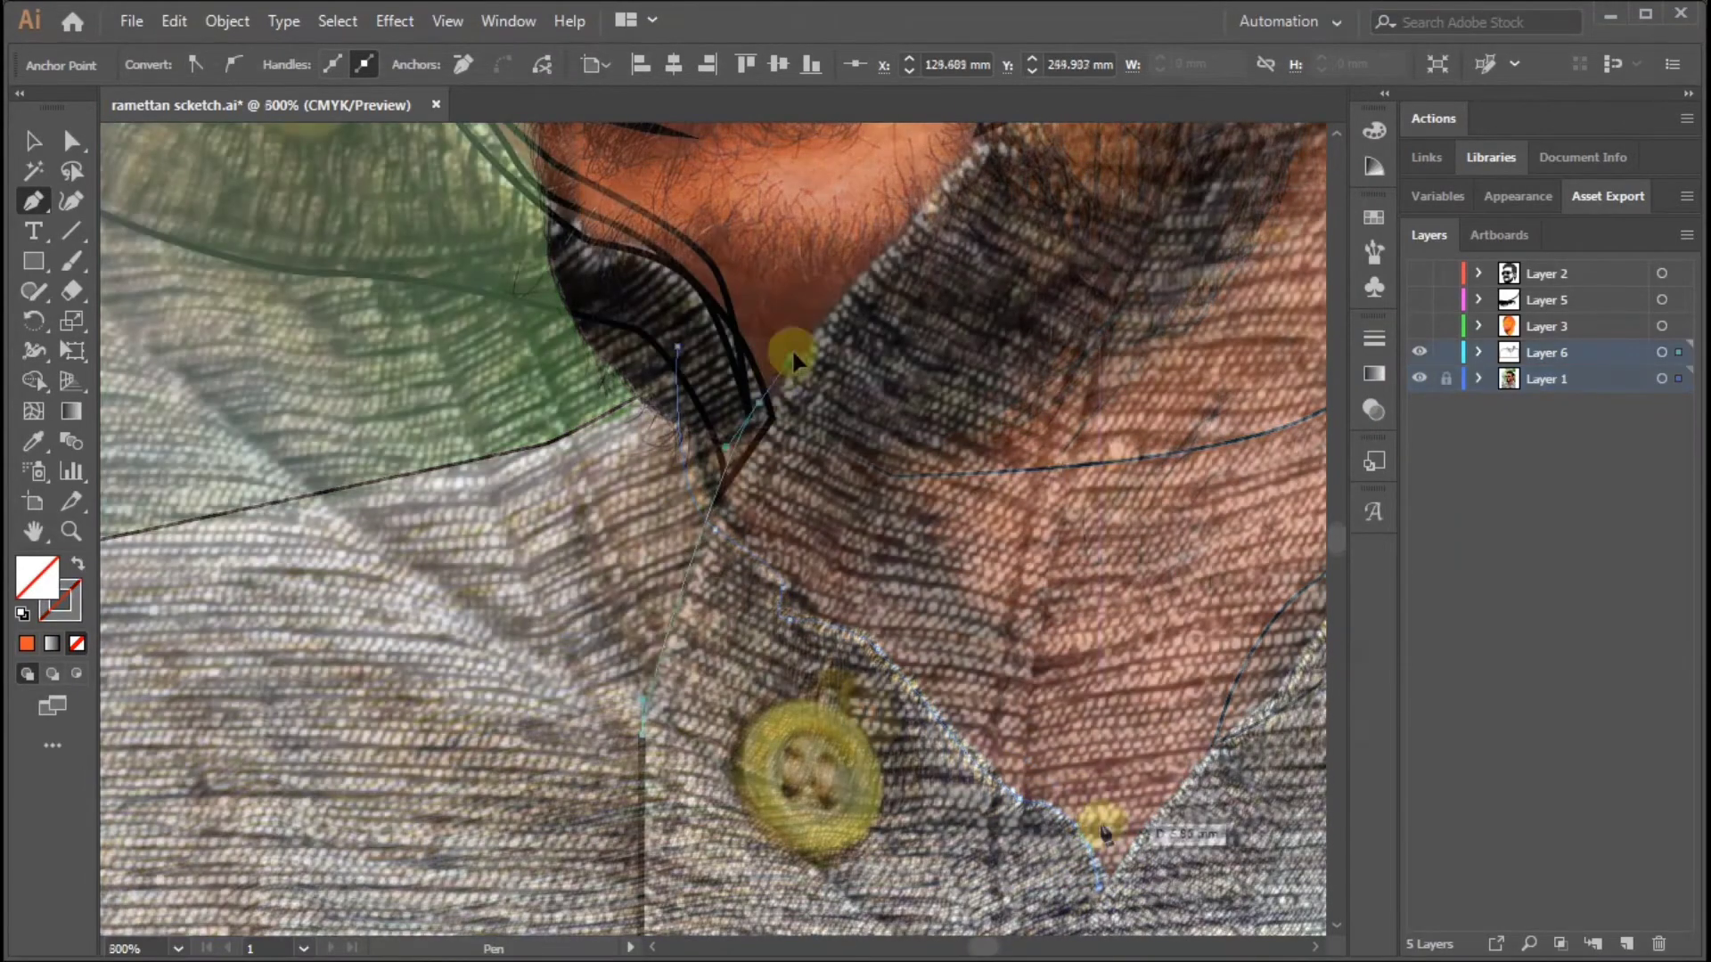
{"action": "scroll", "coordinate": [679, 566], "scroll_direction": "up", "scroll_amount": 3}
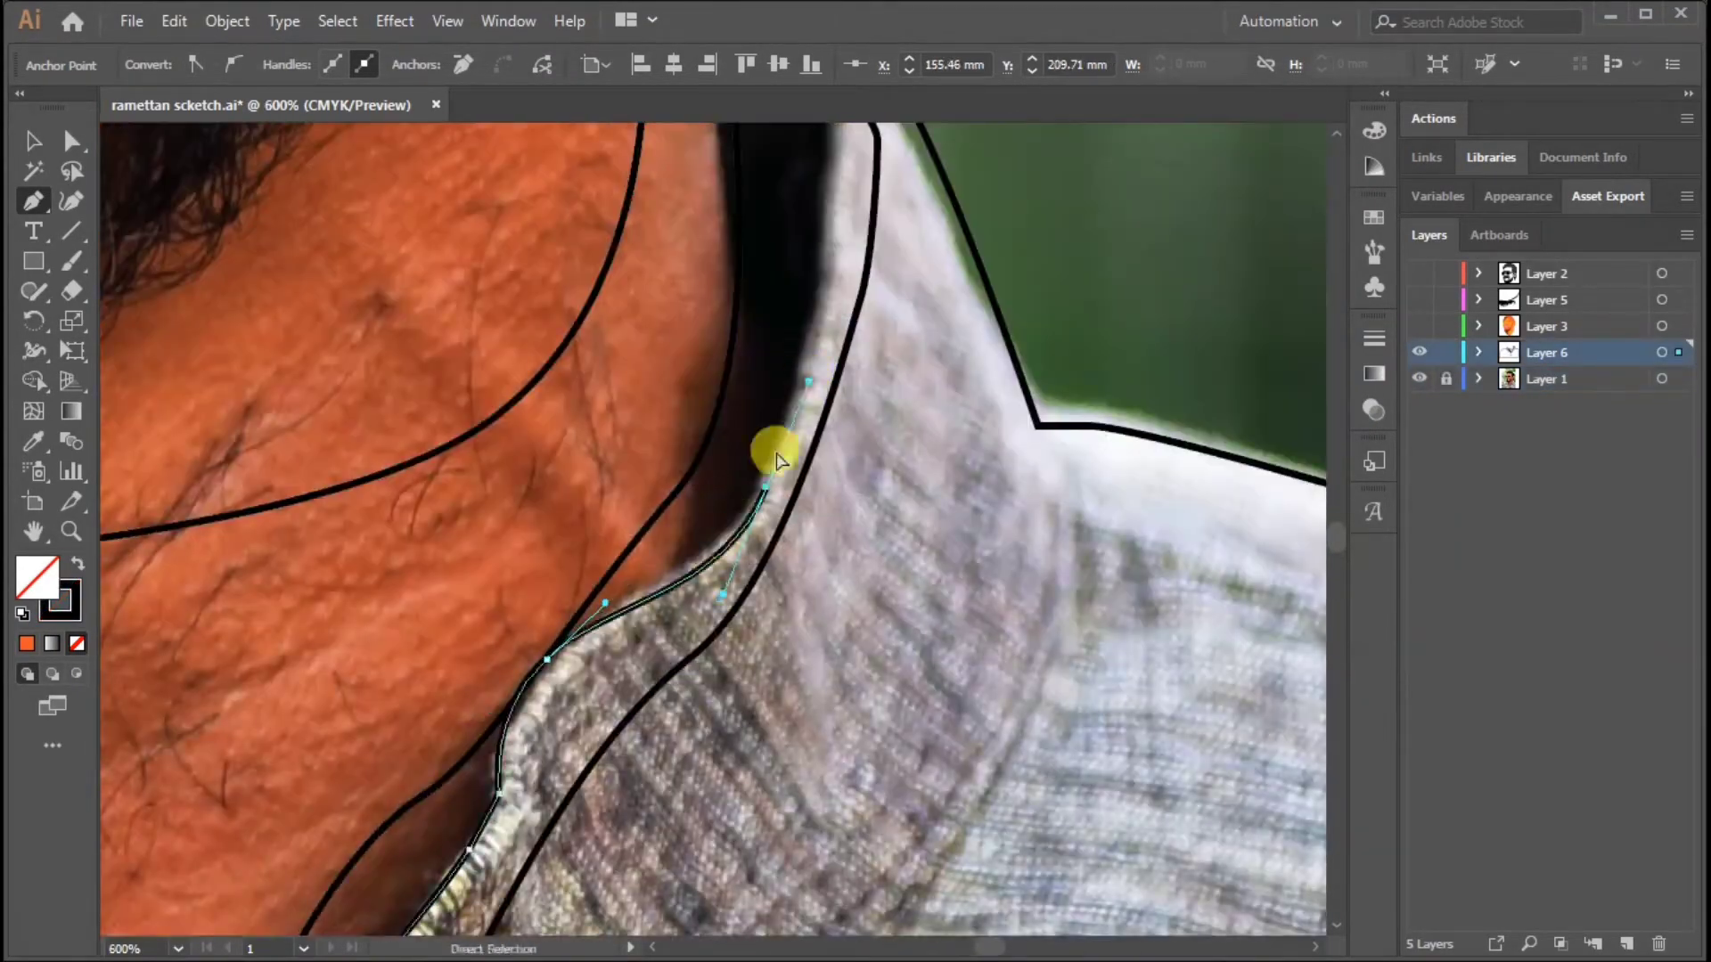
{"action": "scroll", "coordinate": [775, 447], "scroll_direction": "up", "scroll_amount": 5}
{"action": "left_click_drag", "start_coordinate": [745, 362], "coordinate": [781, 356]}
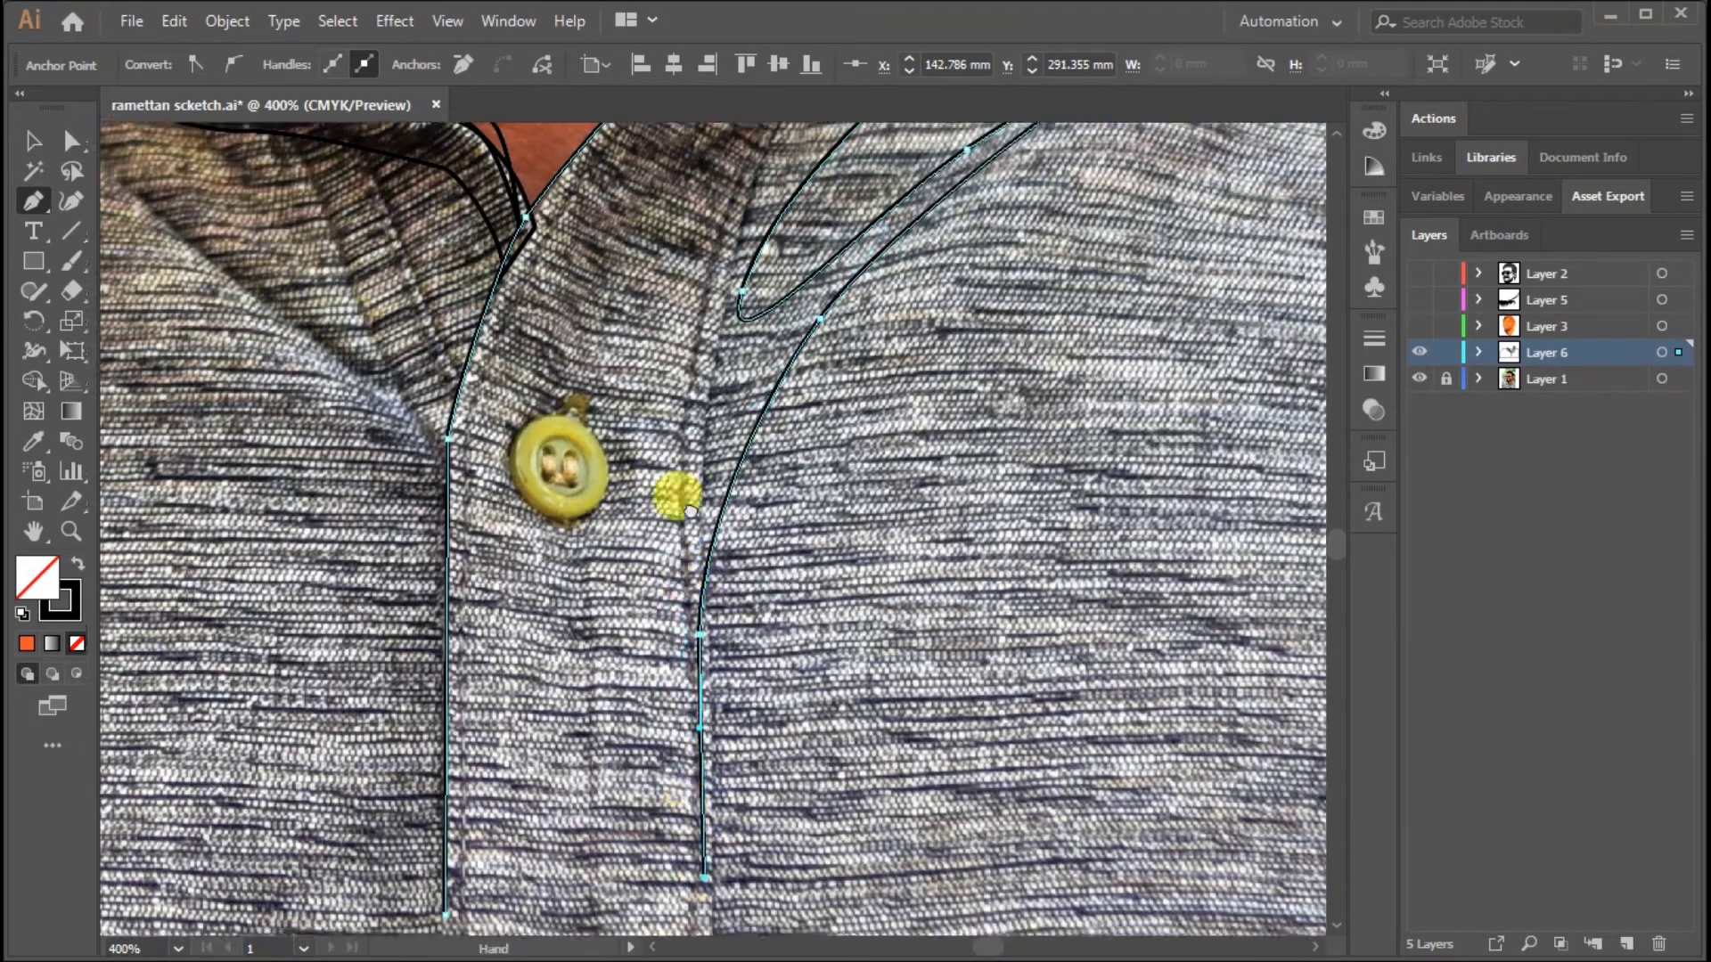
{"action": "scroll", "coordinate": [687, 446], "scroll_direction": "up", "scroll_amount": 2}
{"action": "scroll", "coordinate": [662, 436], "scroll_direction": "up", "scroll_amount": 2}
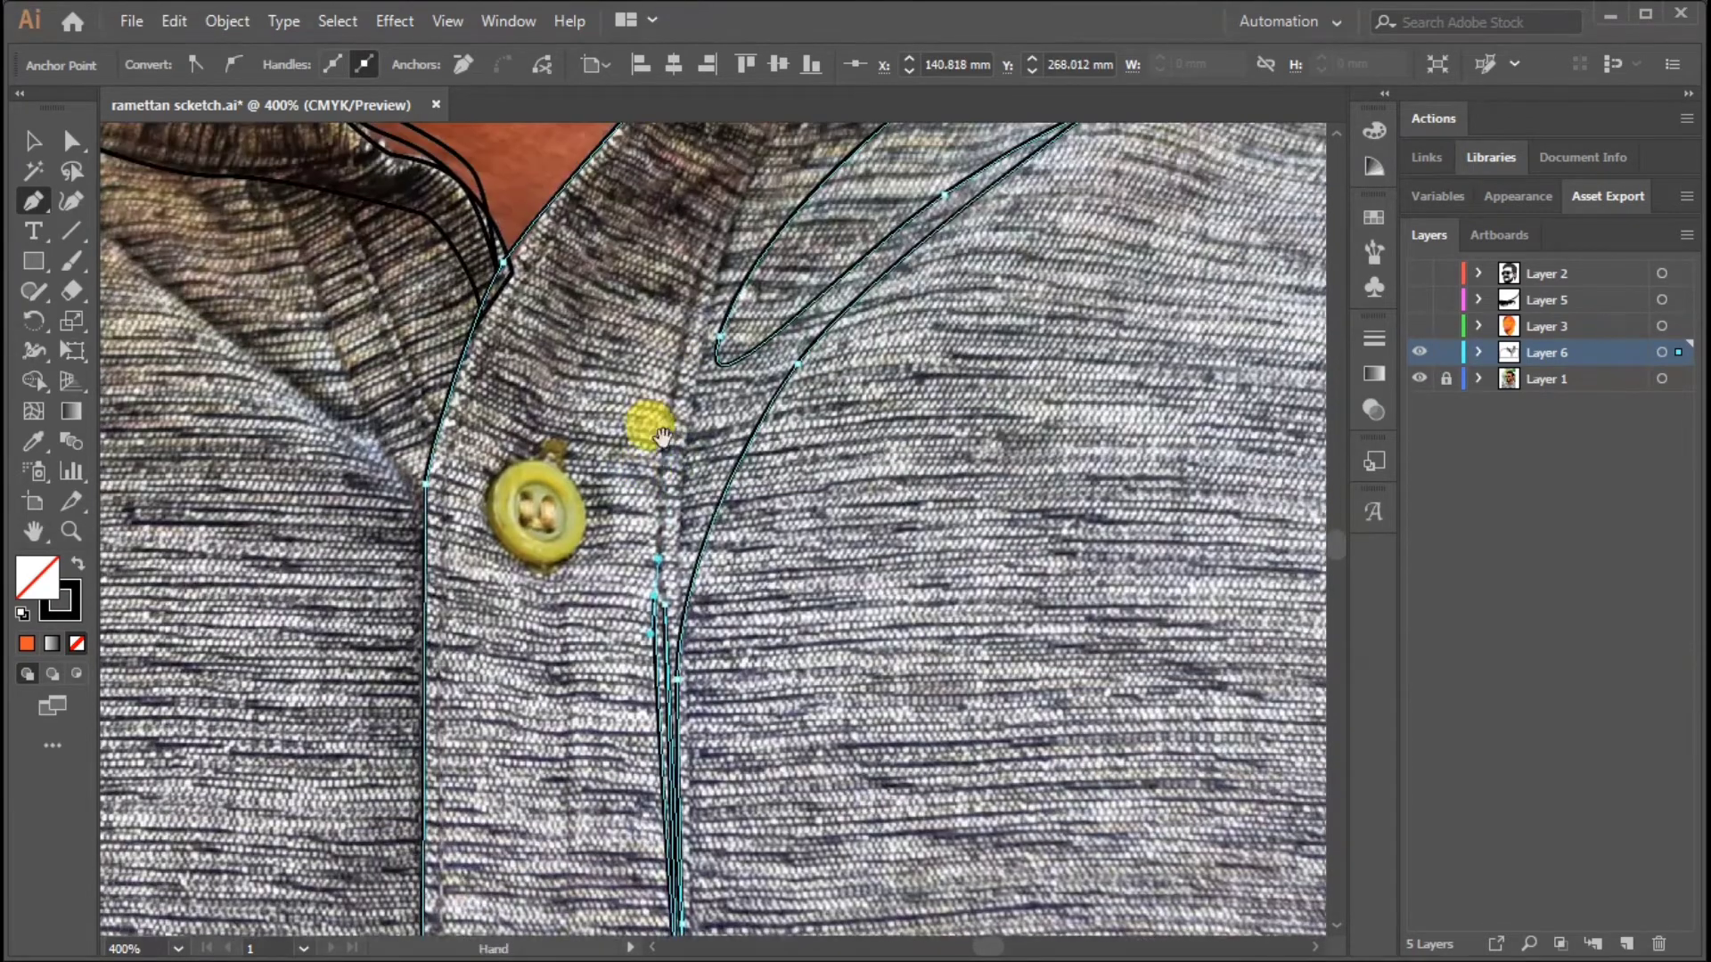
{"action": "left_click", "coordinate": [701, 271]}
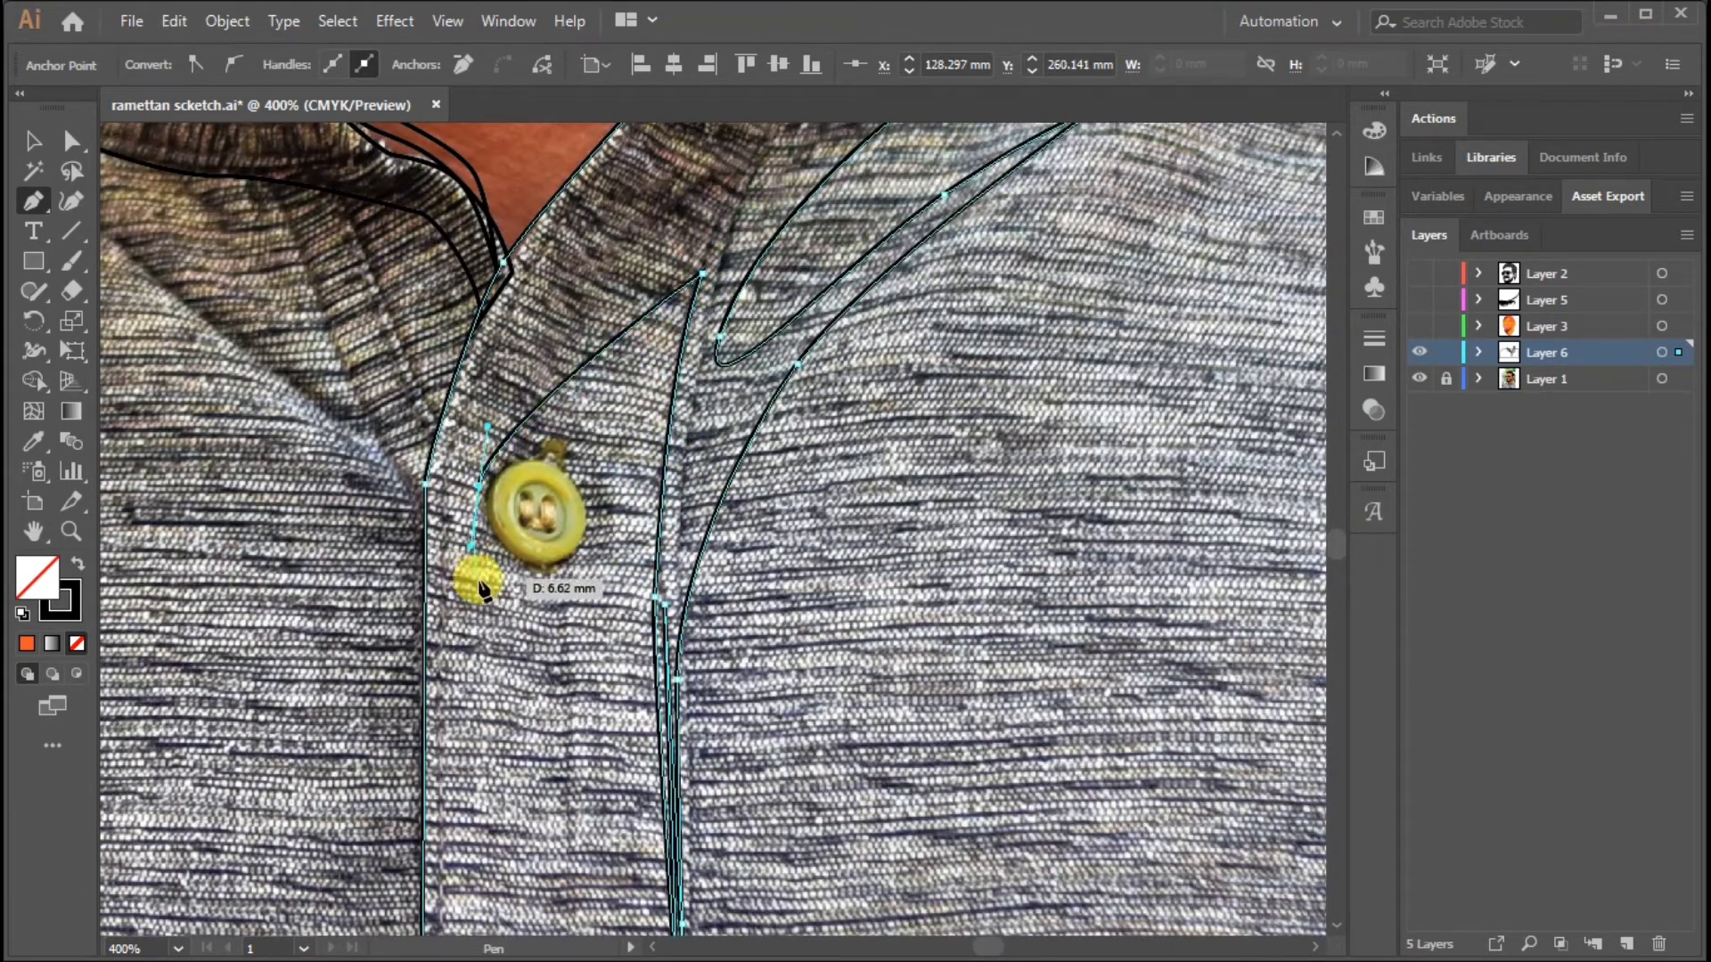
{"action": "scroll", "coordinate": [466, 382], "scroll_direction": "down", "scroll_amount": 3}
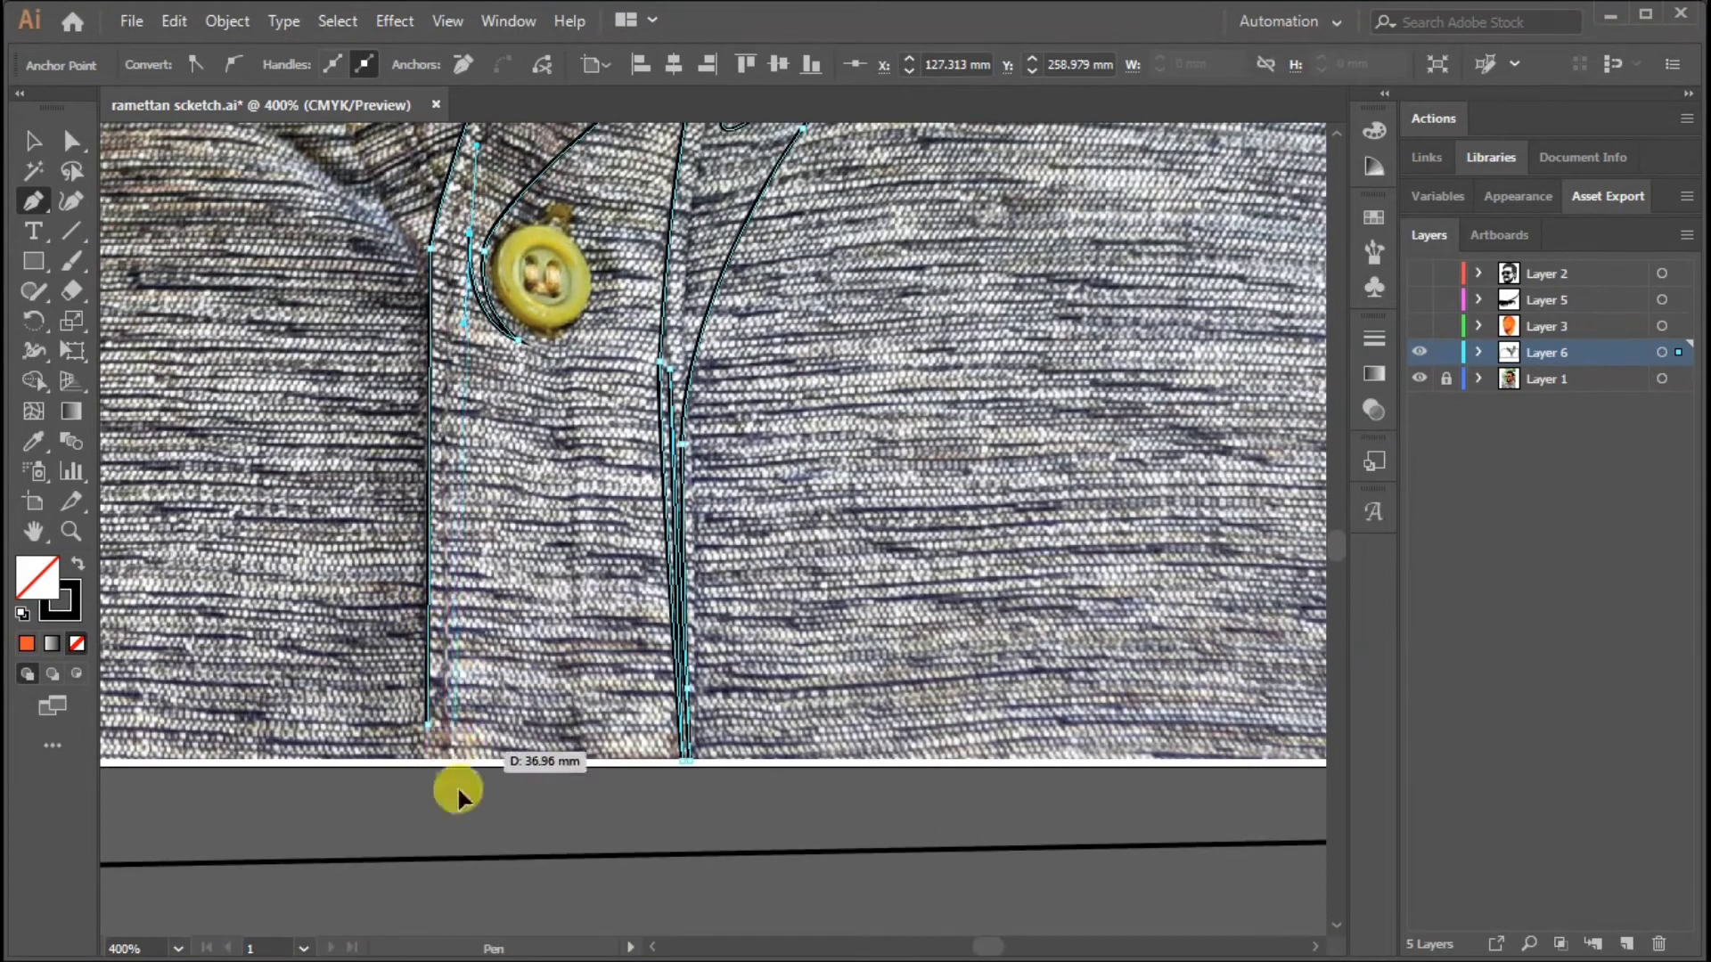
{"action": "left_click_drag", "start_coordinate": [452, 753], "coordinate": [462, 920]}
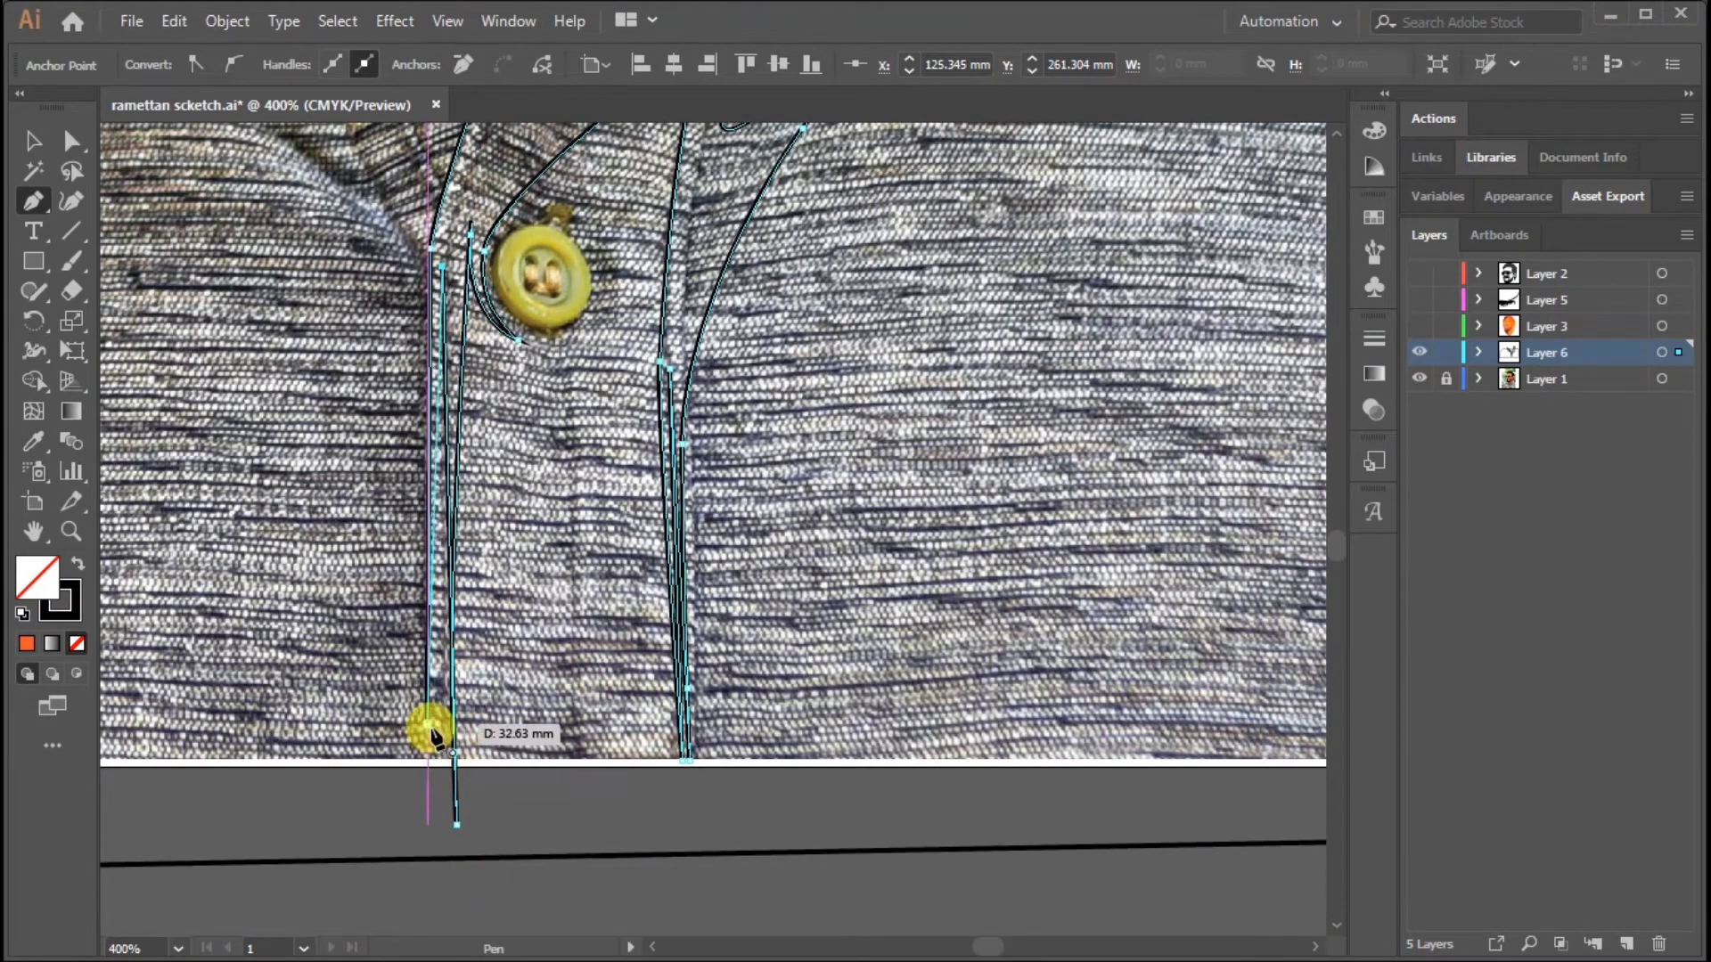
{"action": "left_click", "coordinate": [1050, 804], "text": "ctrl"}
{"action": "key", "text": "ctrl+minus"}
{"action": "key", "text": "ctrl+minus"}
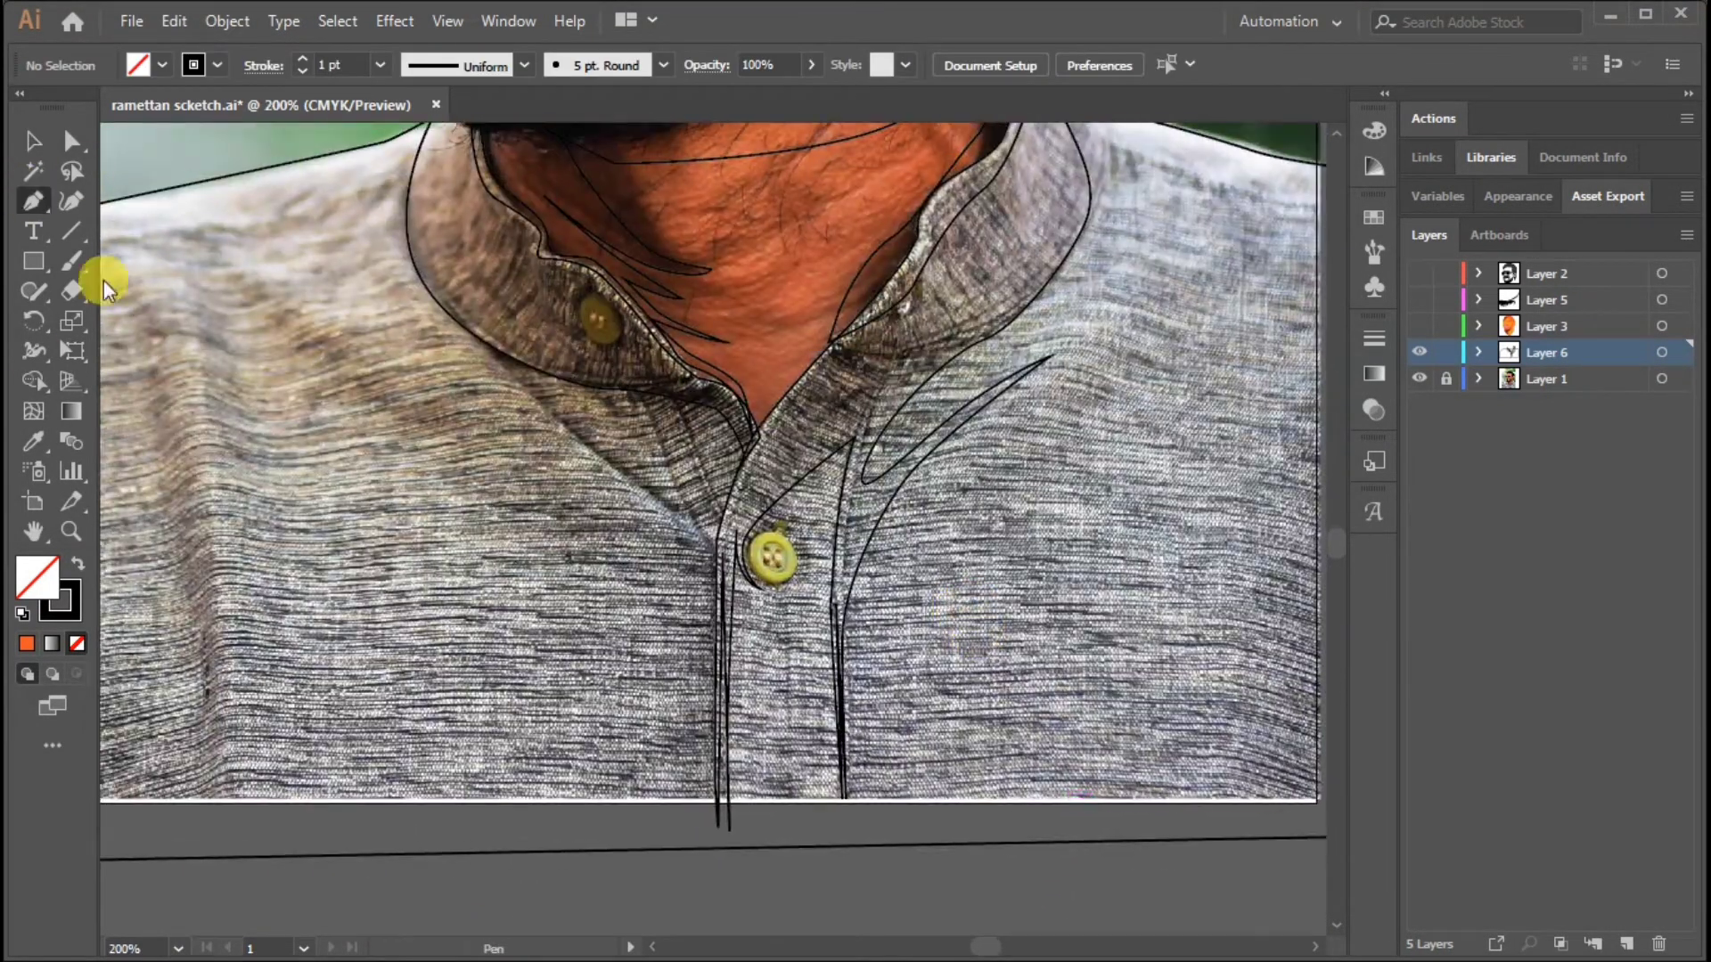
Step: Draw curved fold paths across the chest and down the shoulder and sleeve
{"action": "left_click", "coordinate": [704, 765]}
{"action": "left_click_drag", "start_coordinate": [152, 230], "coordinate": [486, 475]}
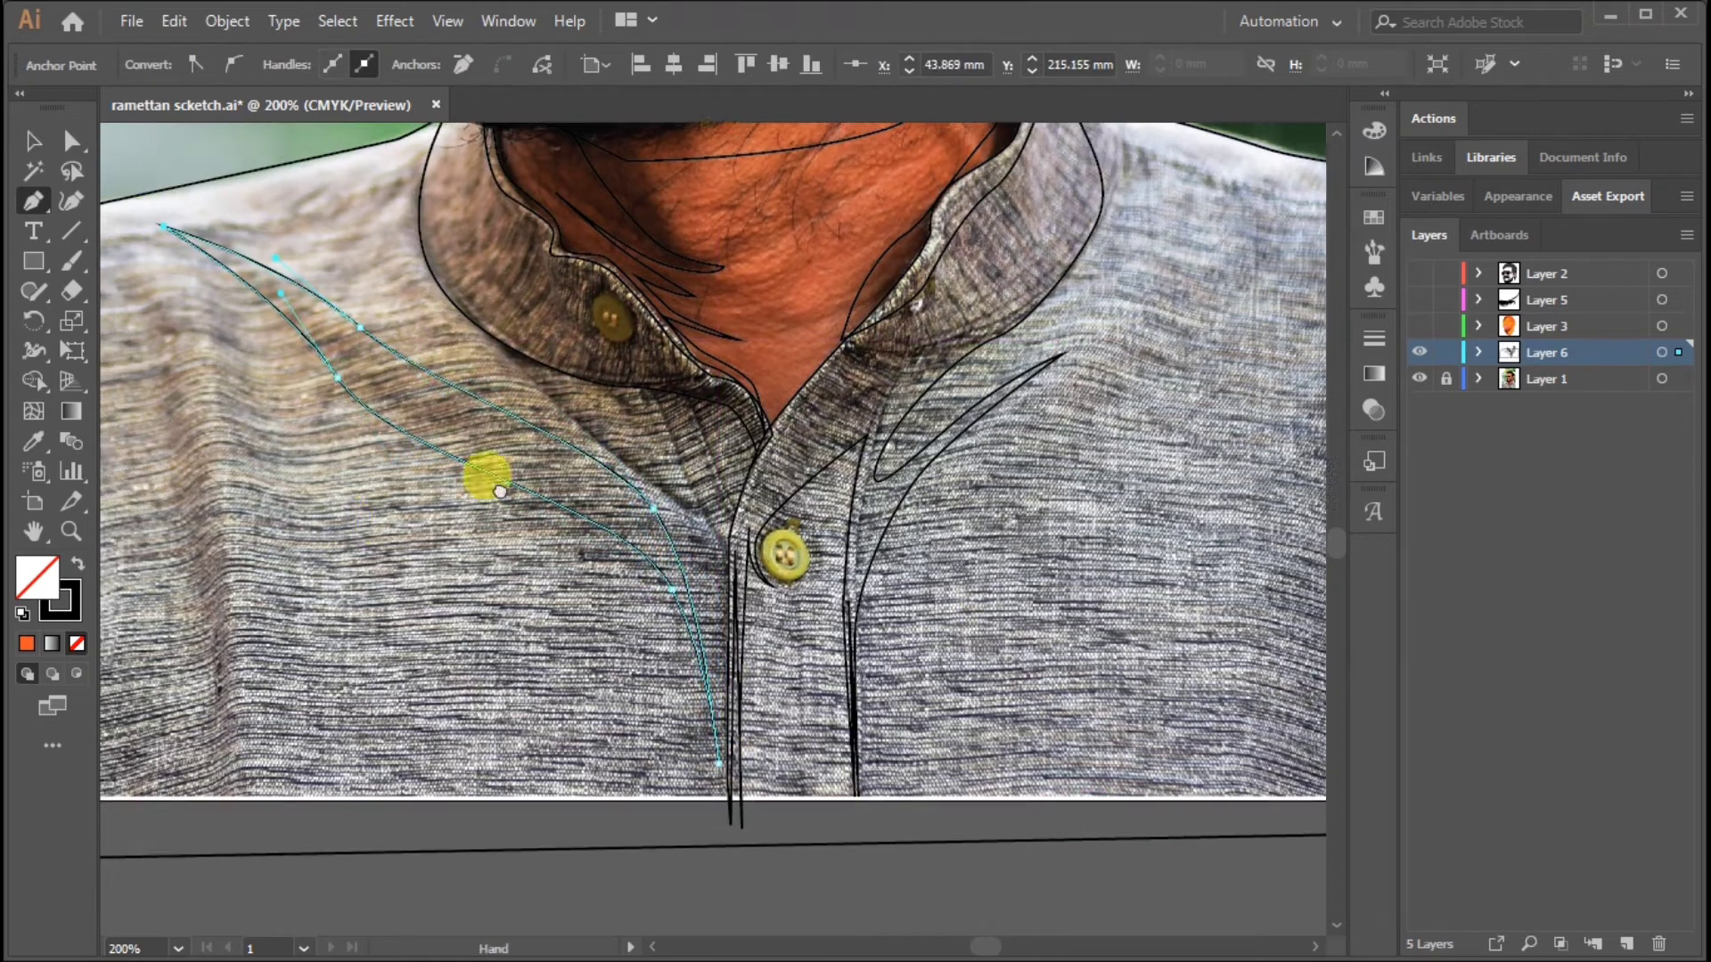
{"action": "scroll", "coordinate": [224, 227], "scroll_direction": "left", "scroll_amount": 3}
{"action": "left_click", "coordinate": [133, 282]}
{"action": "left_click_drag", "start_coordinate": [229, 211], "coordinate": [296, 216]}
{"action": "left_click_drag", "start_coordinate": [326, 287], "coordinate": [337, 328]}
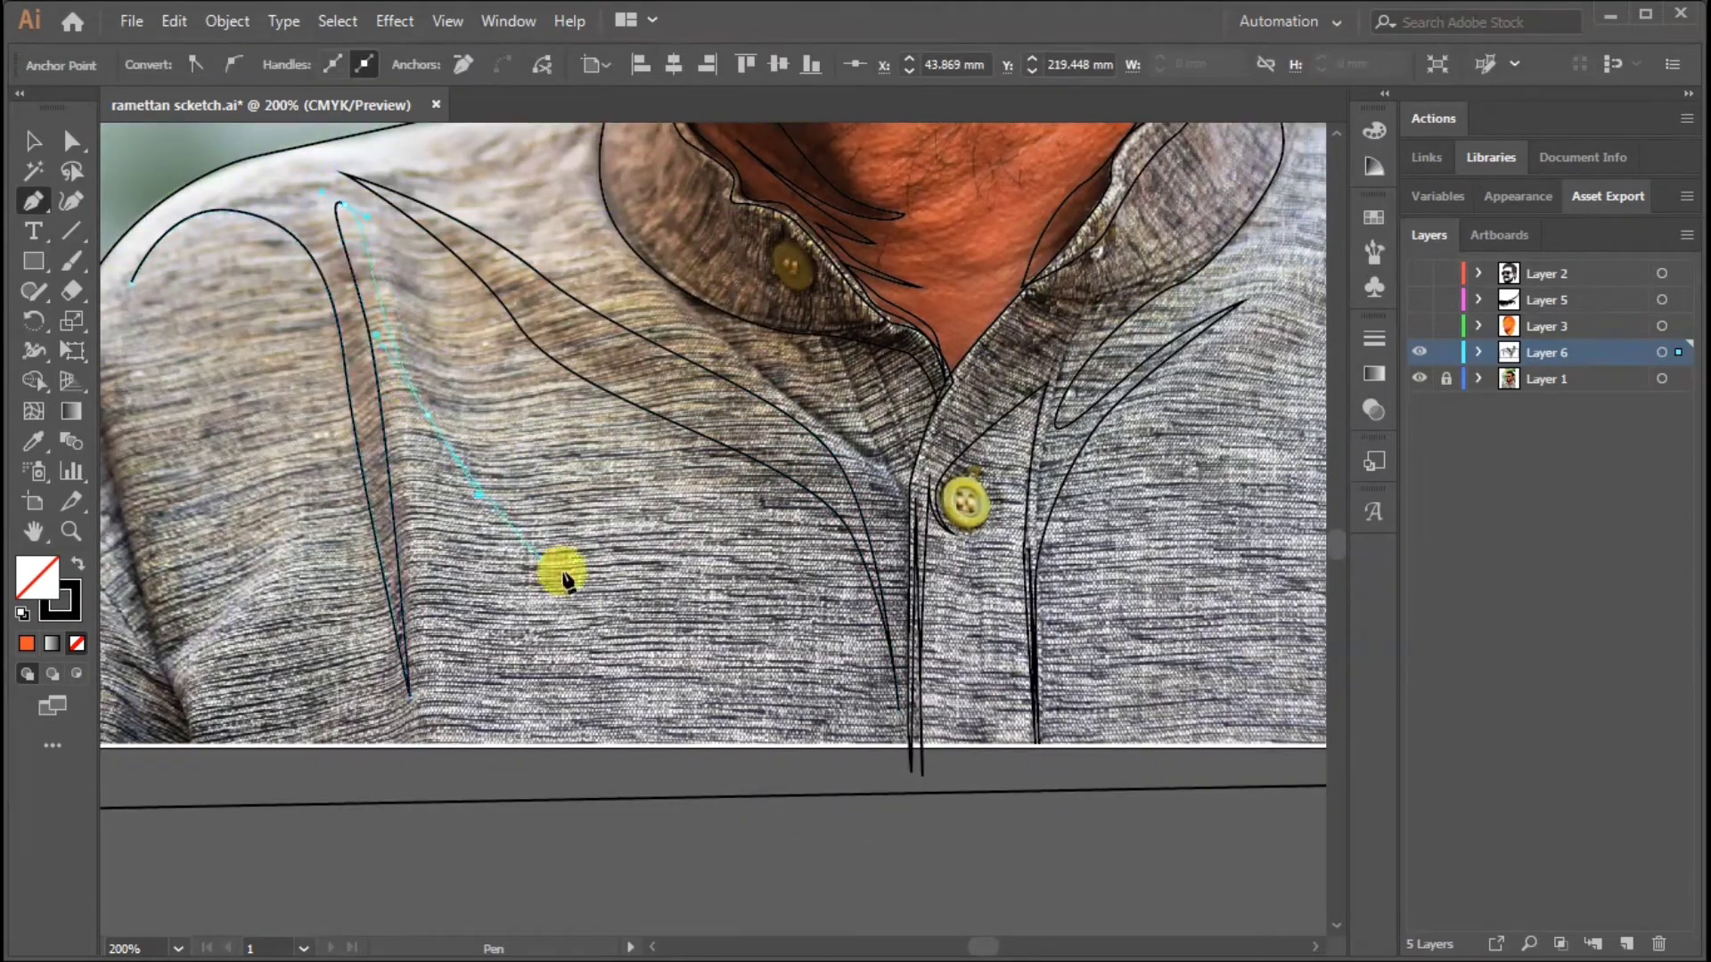
{"action": "left_click_drag", "start_coordinate": [494, 442], "coordinate": [426, 446]}
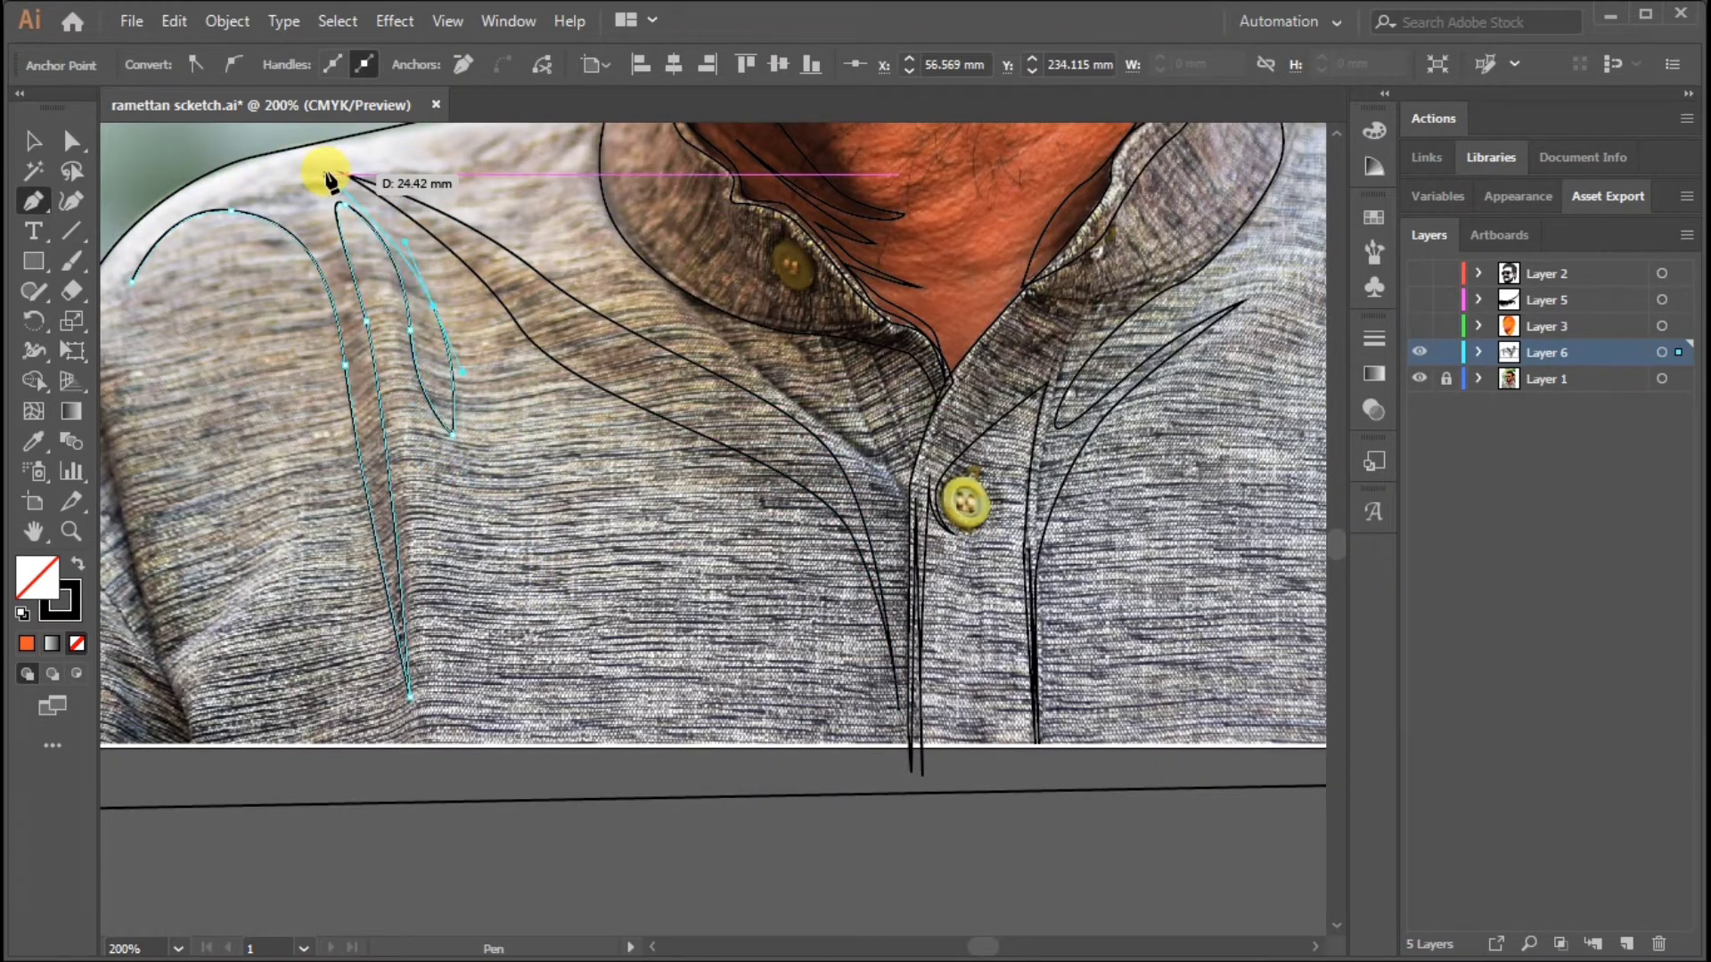
{"action": "scroll", "coordinate": [389, 472], "scroll_direction": "left", "scroll_amount": 5}
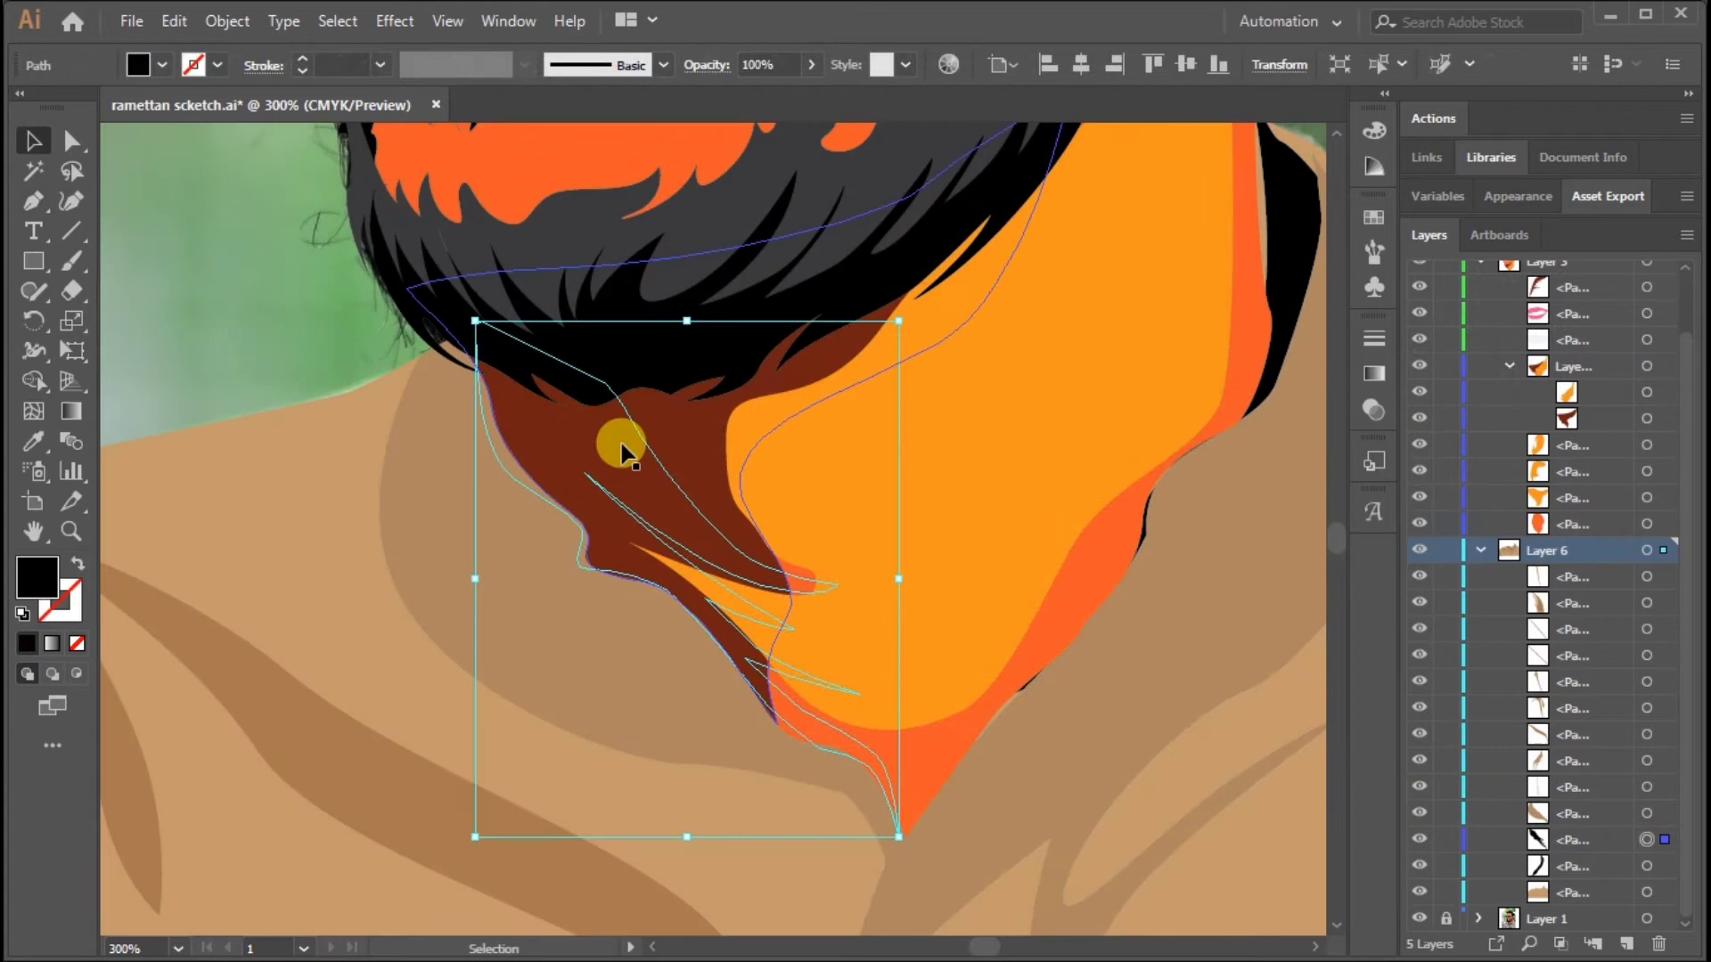
Step: Merge the brown hair shape with the neighbouring regions into a single shape
{"action": "left_click", "coordinate": [621, 450], "text": "shift"}
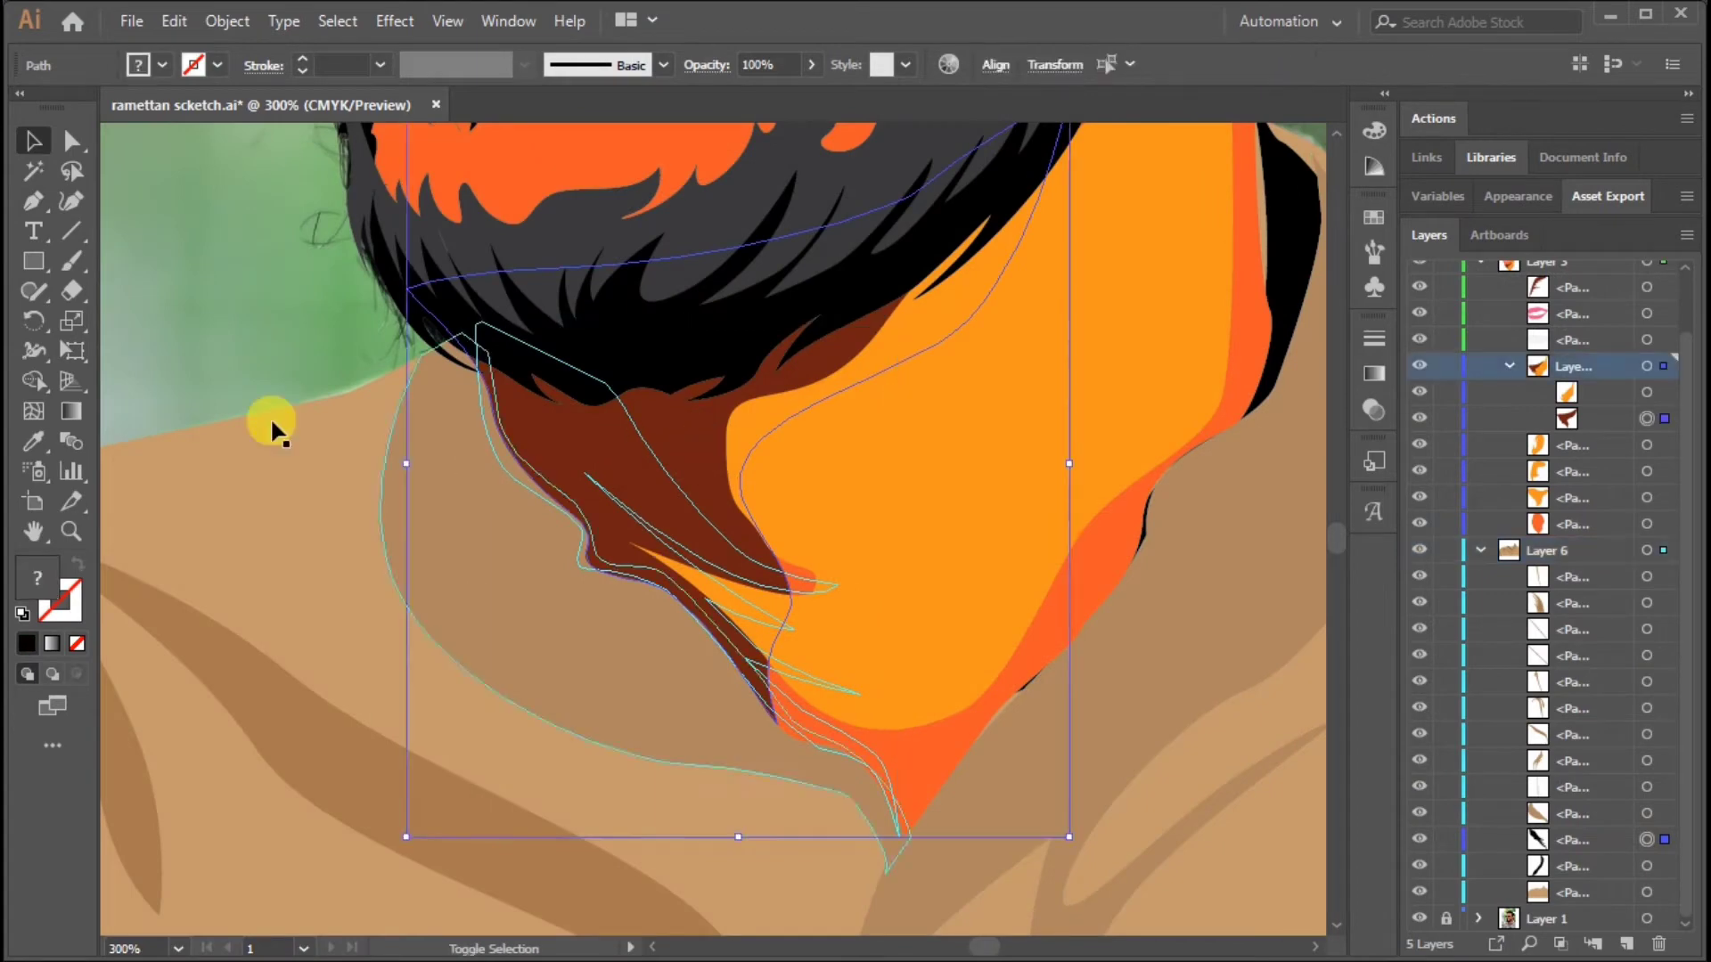
{"action": "left_click", "coordinate": [771, 716]}
{"action": "left_click", "coordinate": [33, 140]}
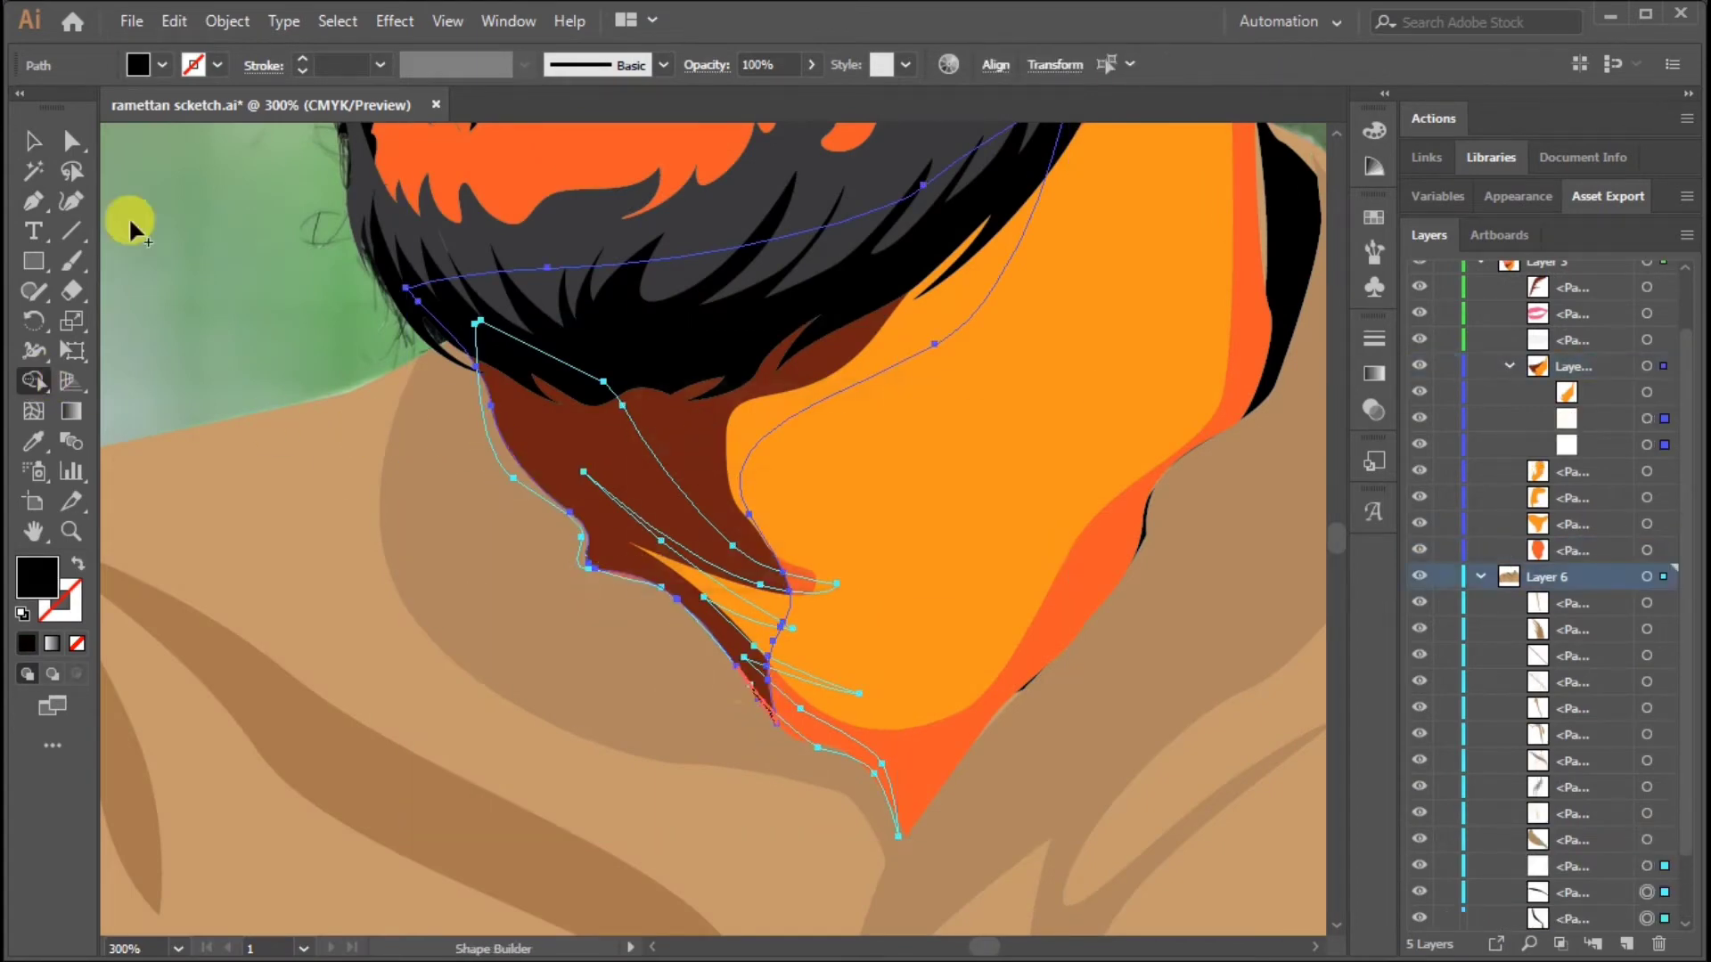
{"action": "left_click", "coordinate": [134, 229]}
{"action": "left_click", "coordinate": [1646, 867]}
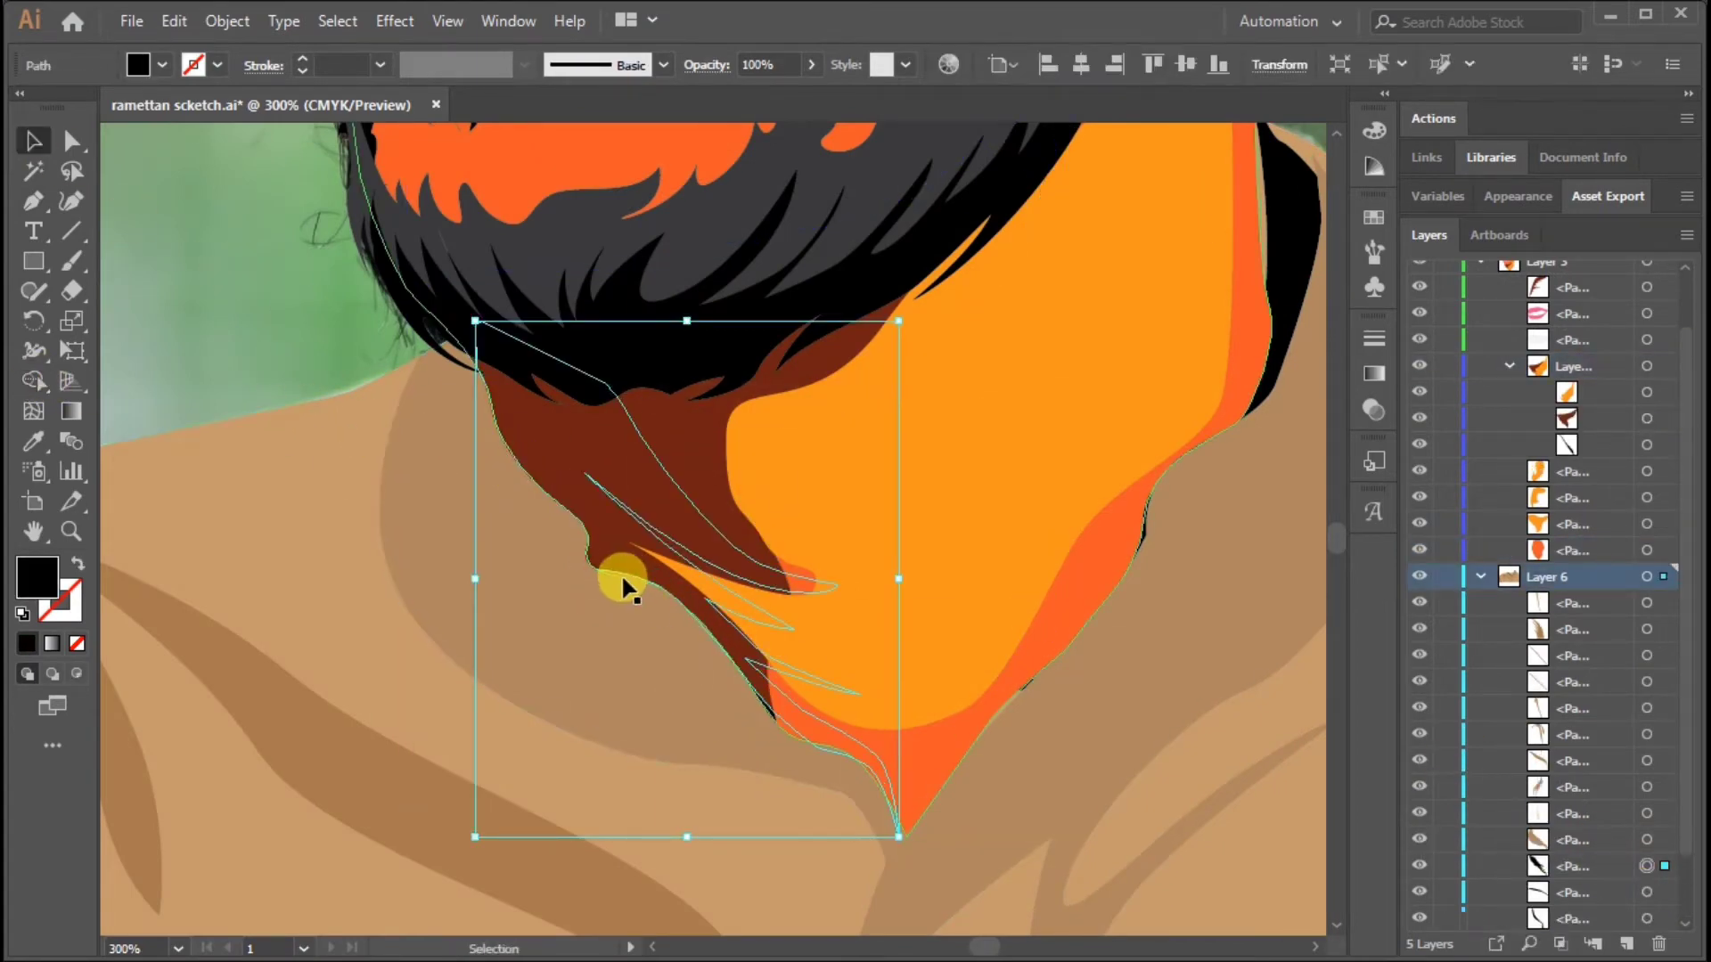
{"action": "left_click", "coordinate": [376, 382]}
Step: Move the dark neck shape into Layer 3
{"action": "key", "text": "ctrl+minus"}
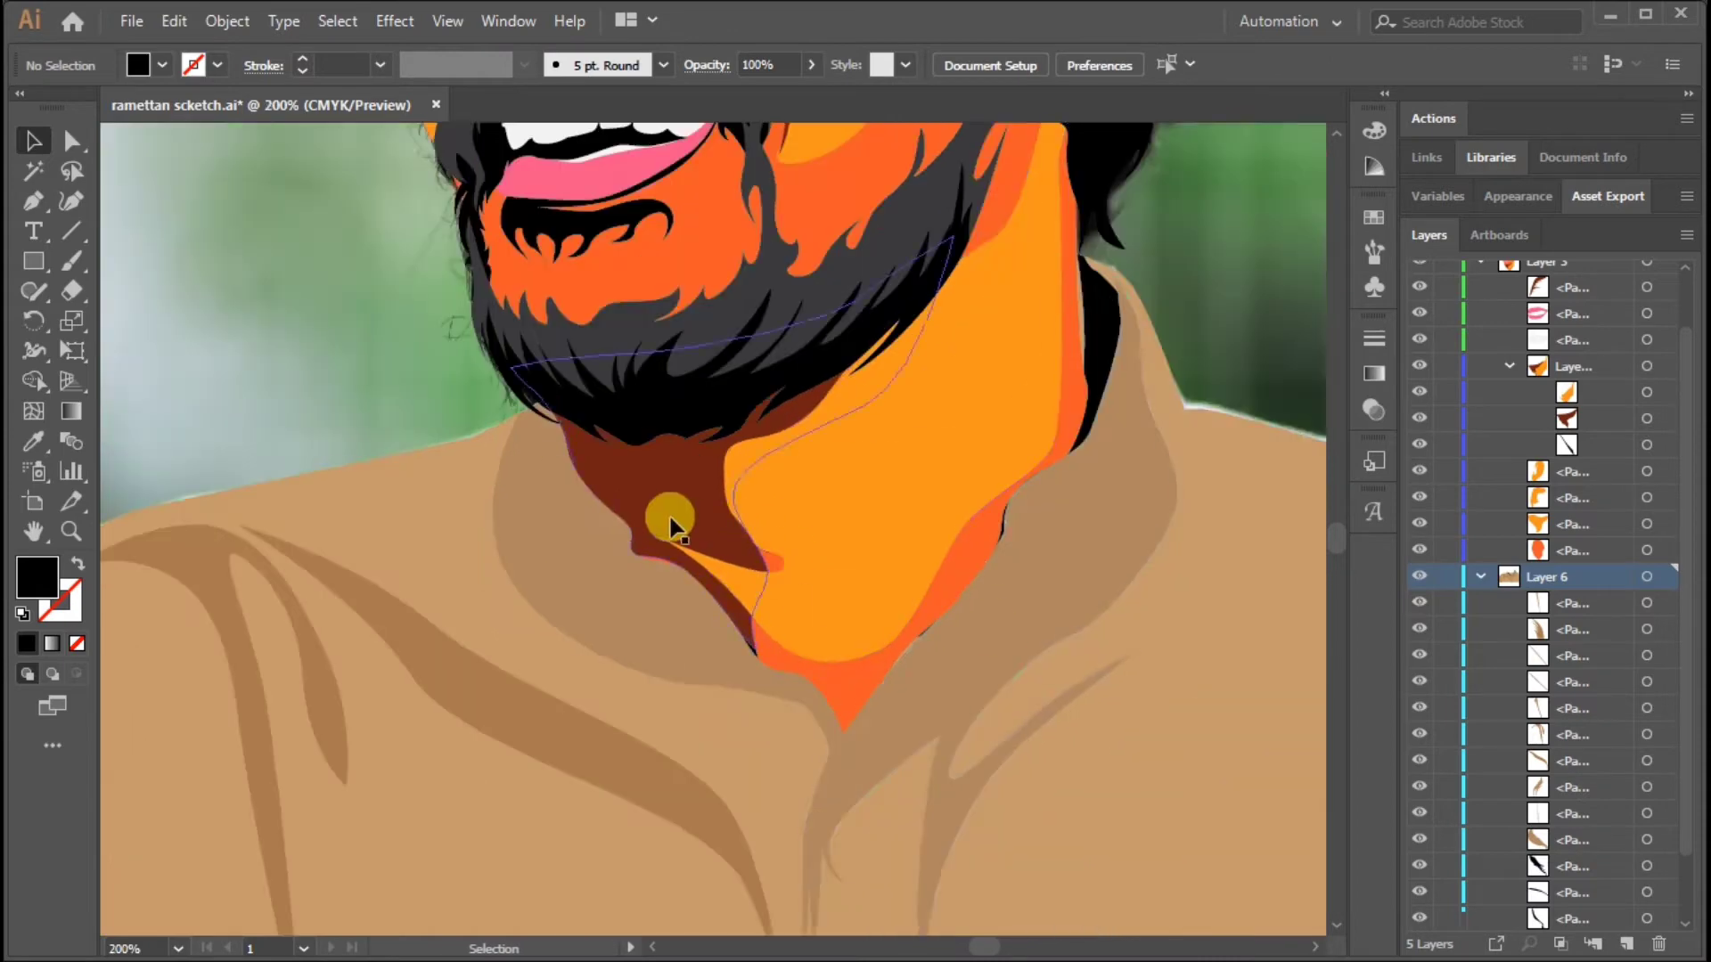
{"action": "left_click", "coordinate": [668, 515]}
{"action": "left_click_drag", "start_coordinate": [1572, 443], "coordinate": [1566, 348]}
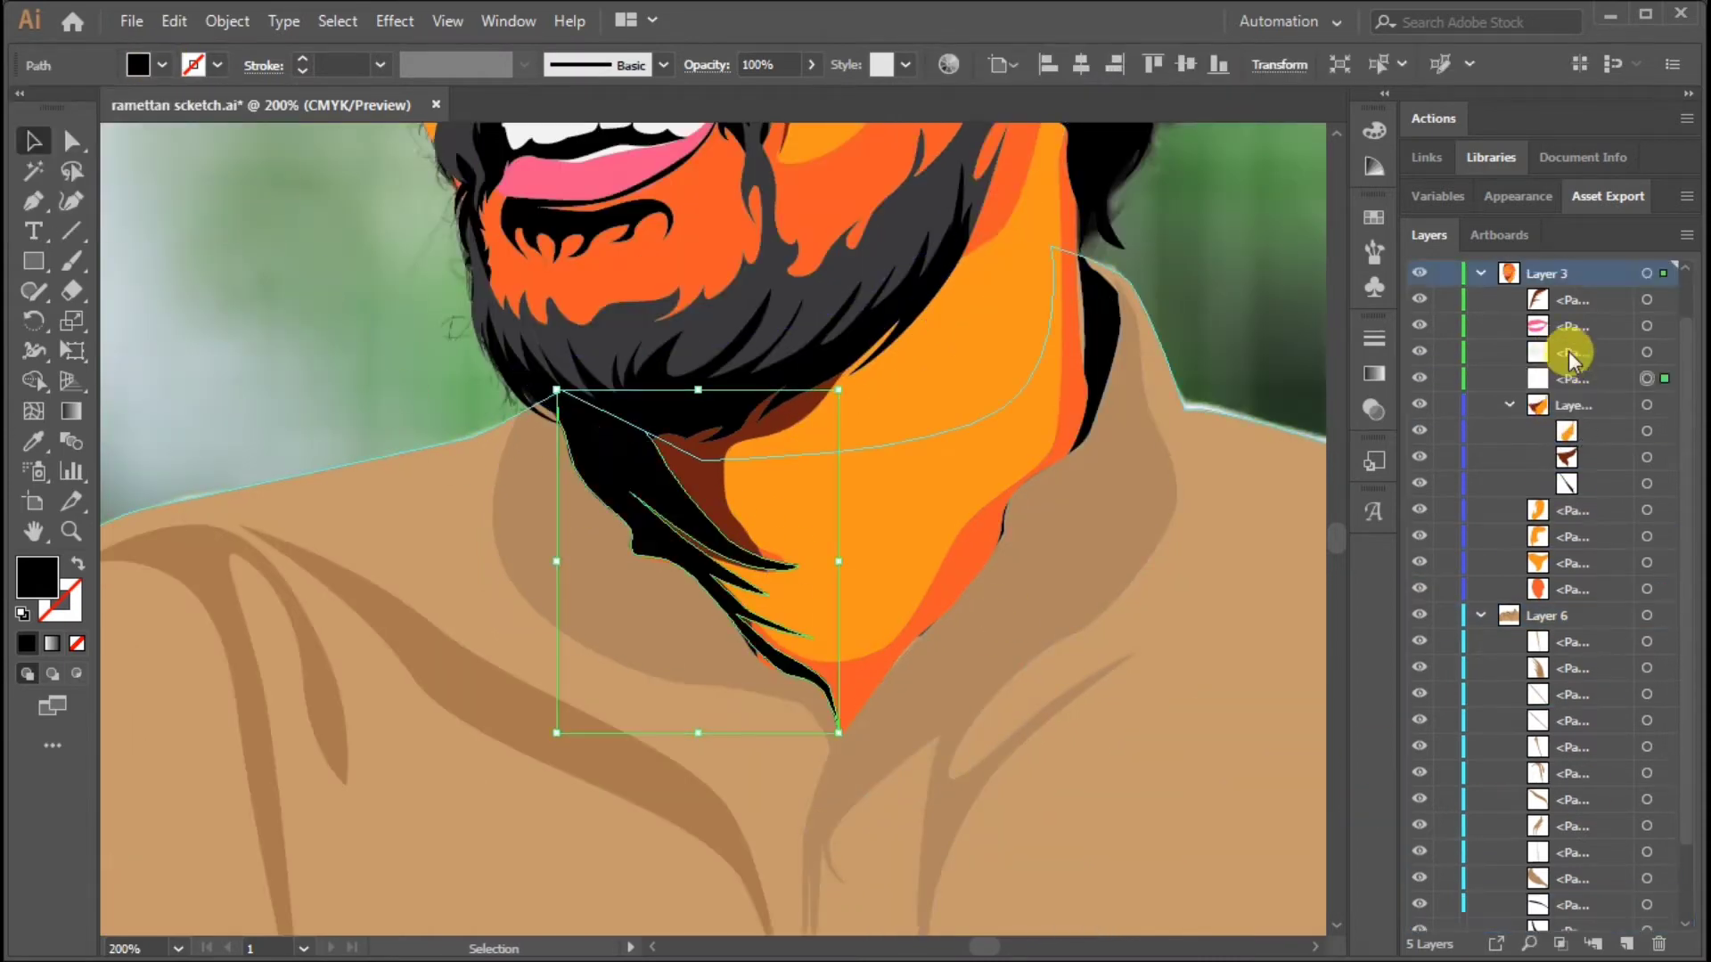
{"action": "key", "text": "ctrl+shift+a"}
Step: Raise the tip anchor of the brown shadow shape under the beard
{"action": "key", "text": "ctrl+0"}
{"action": "key", "text": "ctrl+plus"}
{"action": "key", "text": "ctrl+plus"}
{"action": "key", "text": "ctrl+plus"}
{"action": "key", "text": "ctrl+plus"}
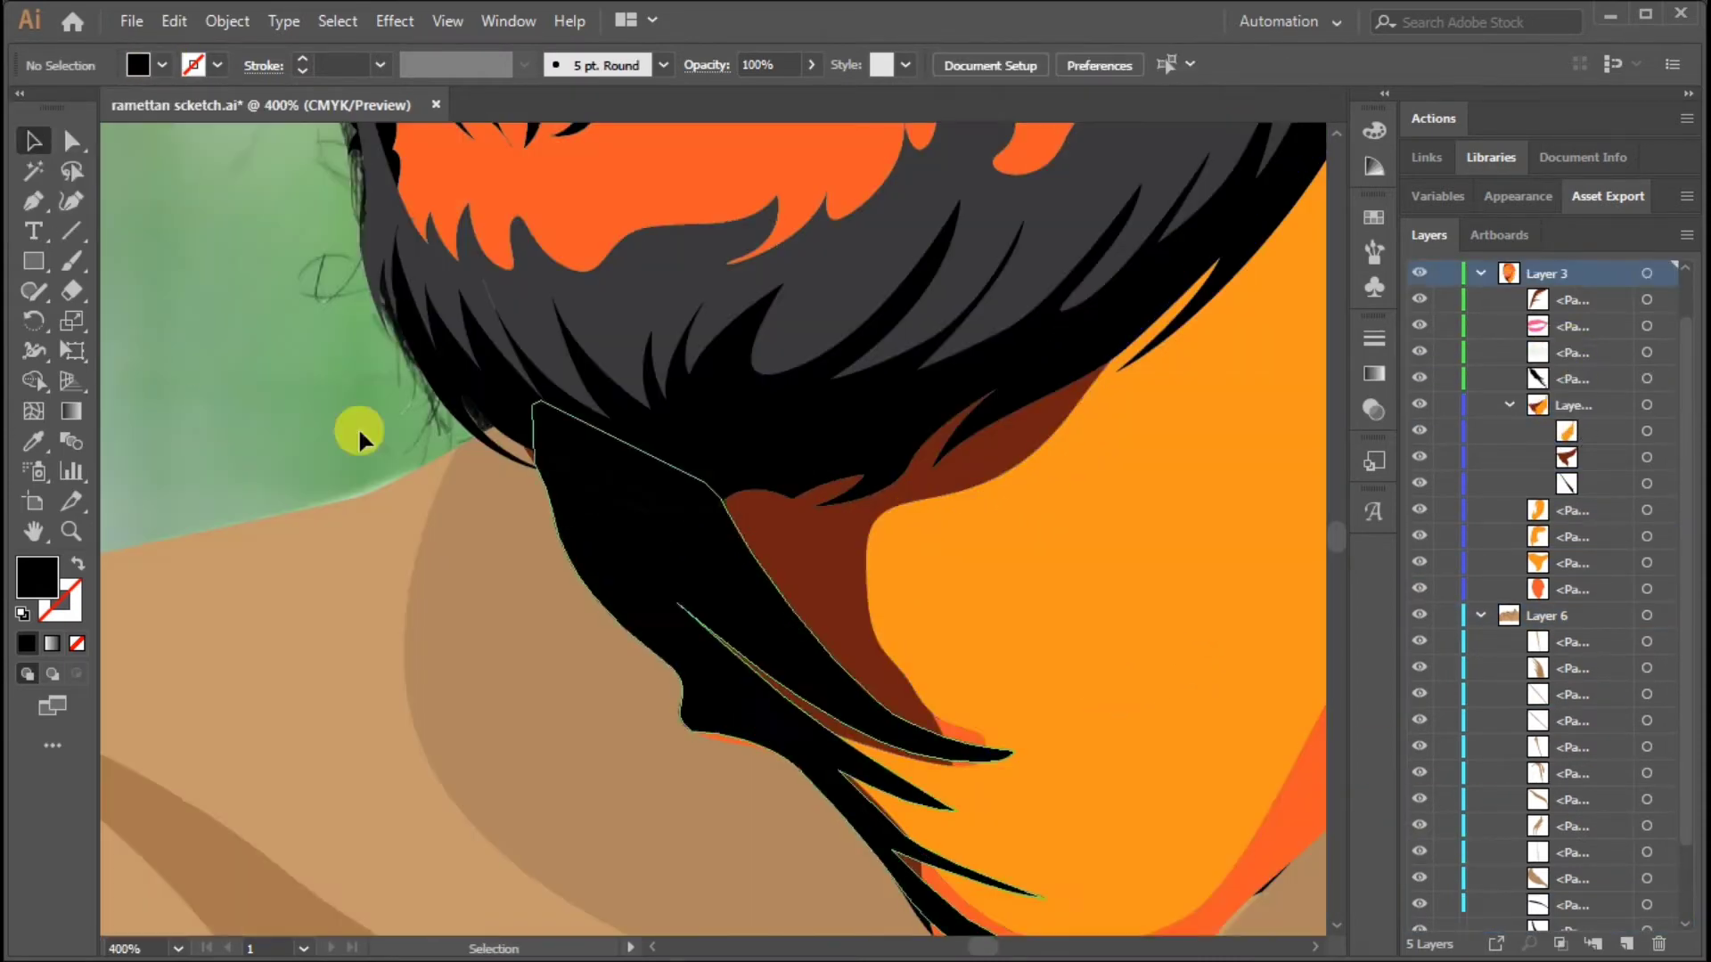
{"action": "left_click", "coordinate": [887, 686]}
{"action": "mouse_move", "coordinate": [952, 768]}
{"action": "left_mouse_down"}
{"action": "mouse_move", "coordinate": [1012, 746]}
{"action": "mouse_move", "coordinate": [963, 739]}
{"action": "left_mouse_up"}
Step: Curve the black beard strand's anchors so its tip lands on the brown shadow's edge
{"action": "left_click", "coordinate": [993, 740]}
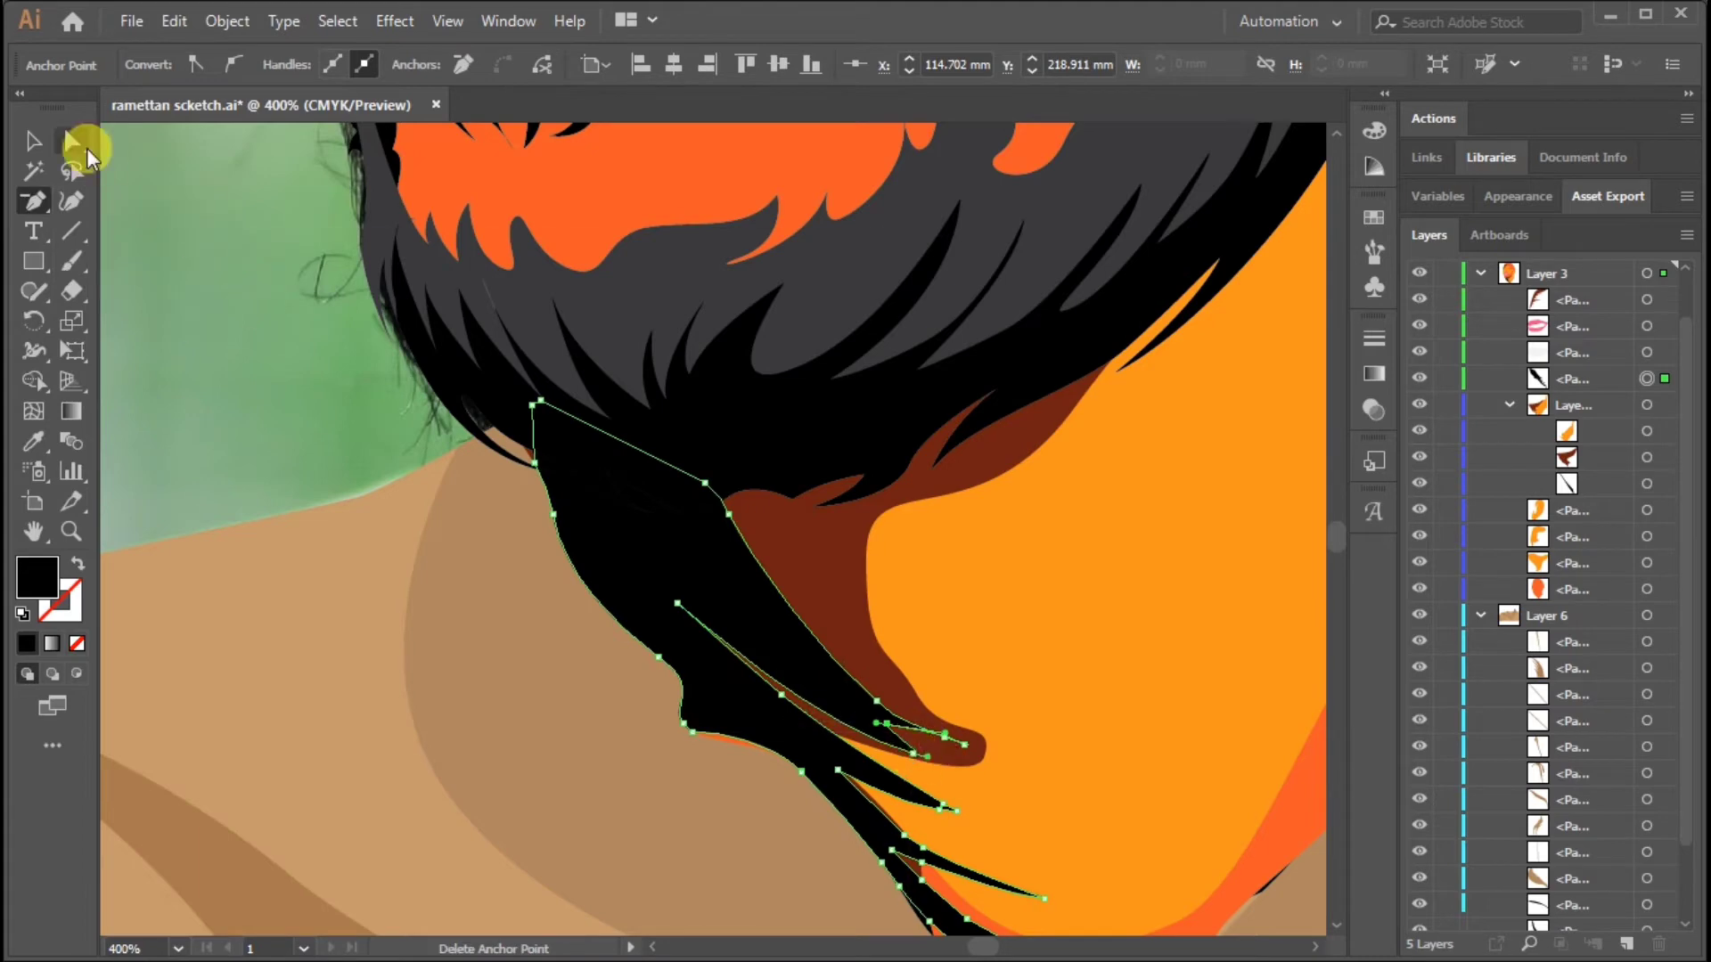
{"action": "left_click_drag", "start_coordinate": [751, 614], "coordinate": [742, 614]}
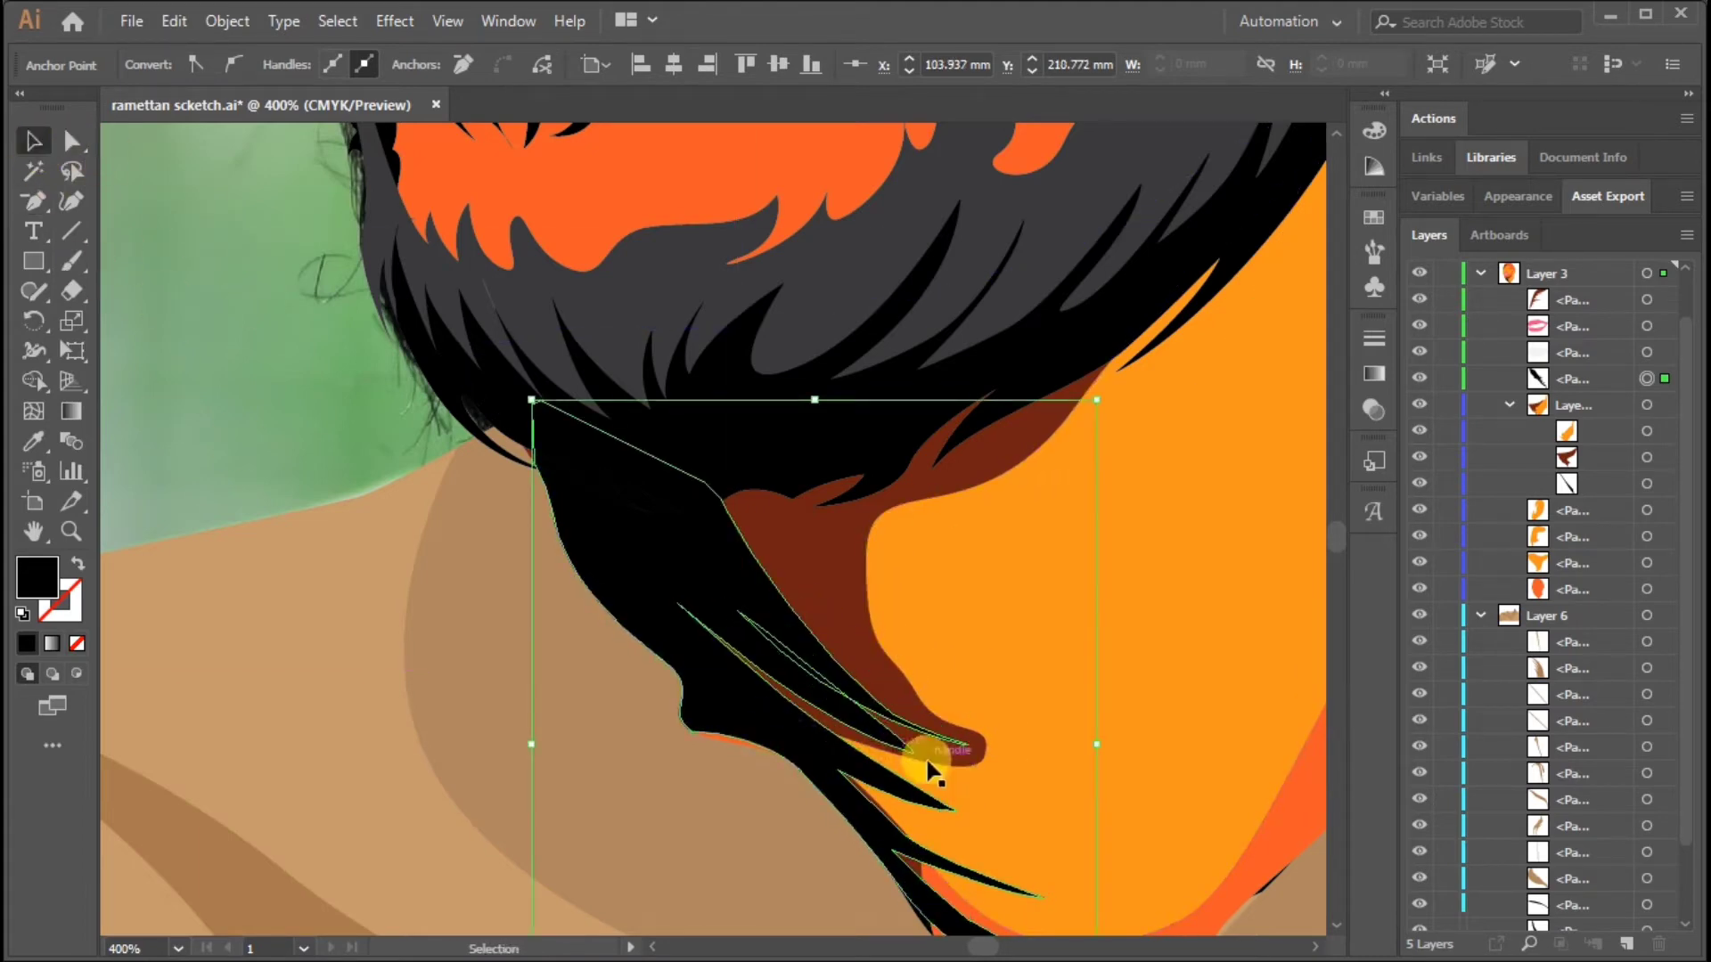
{"action": "left_click", "coordinate": [72, 141]}
{"action": "left_click_drag", "start_coordinate": [736, 617], "coordinate": [722, 579]}
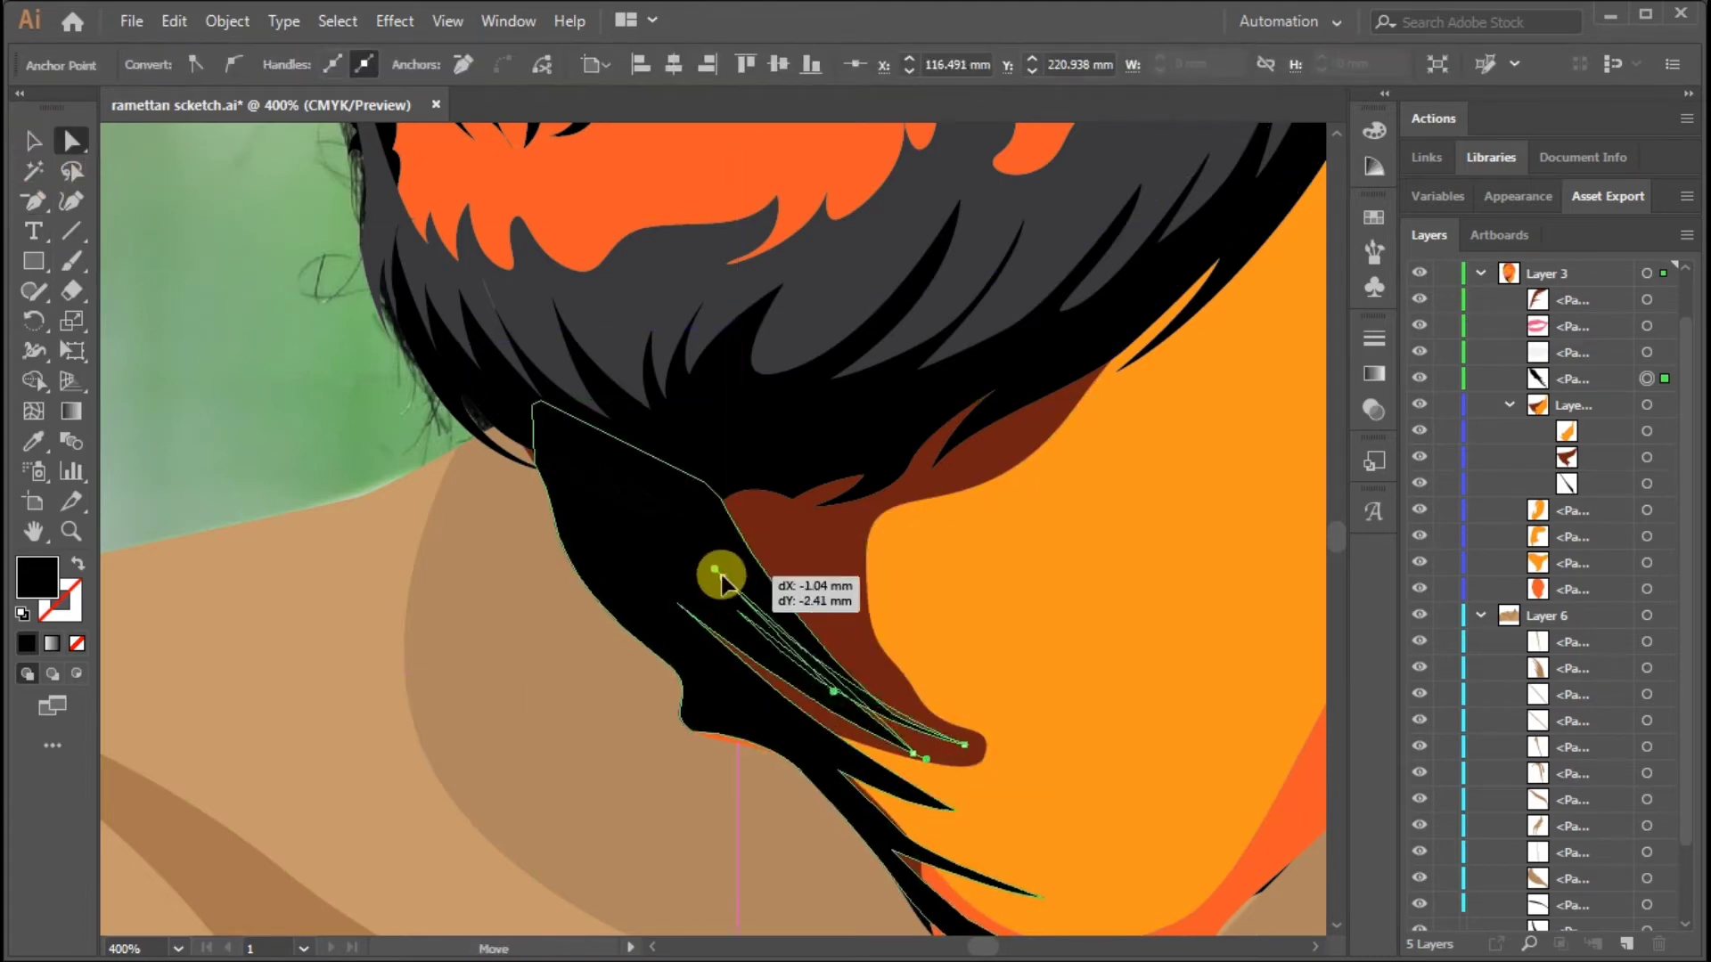
{"action": "left_click_drag", "start_coordinate": [866, 658], "coordinate": [869, 774]}
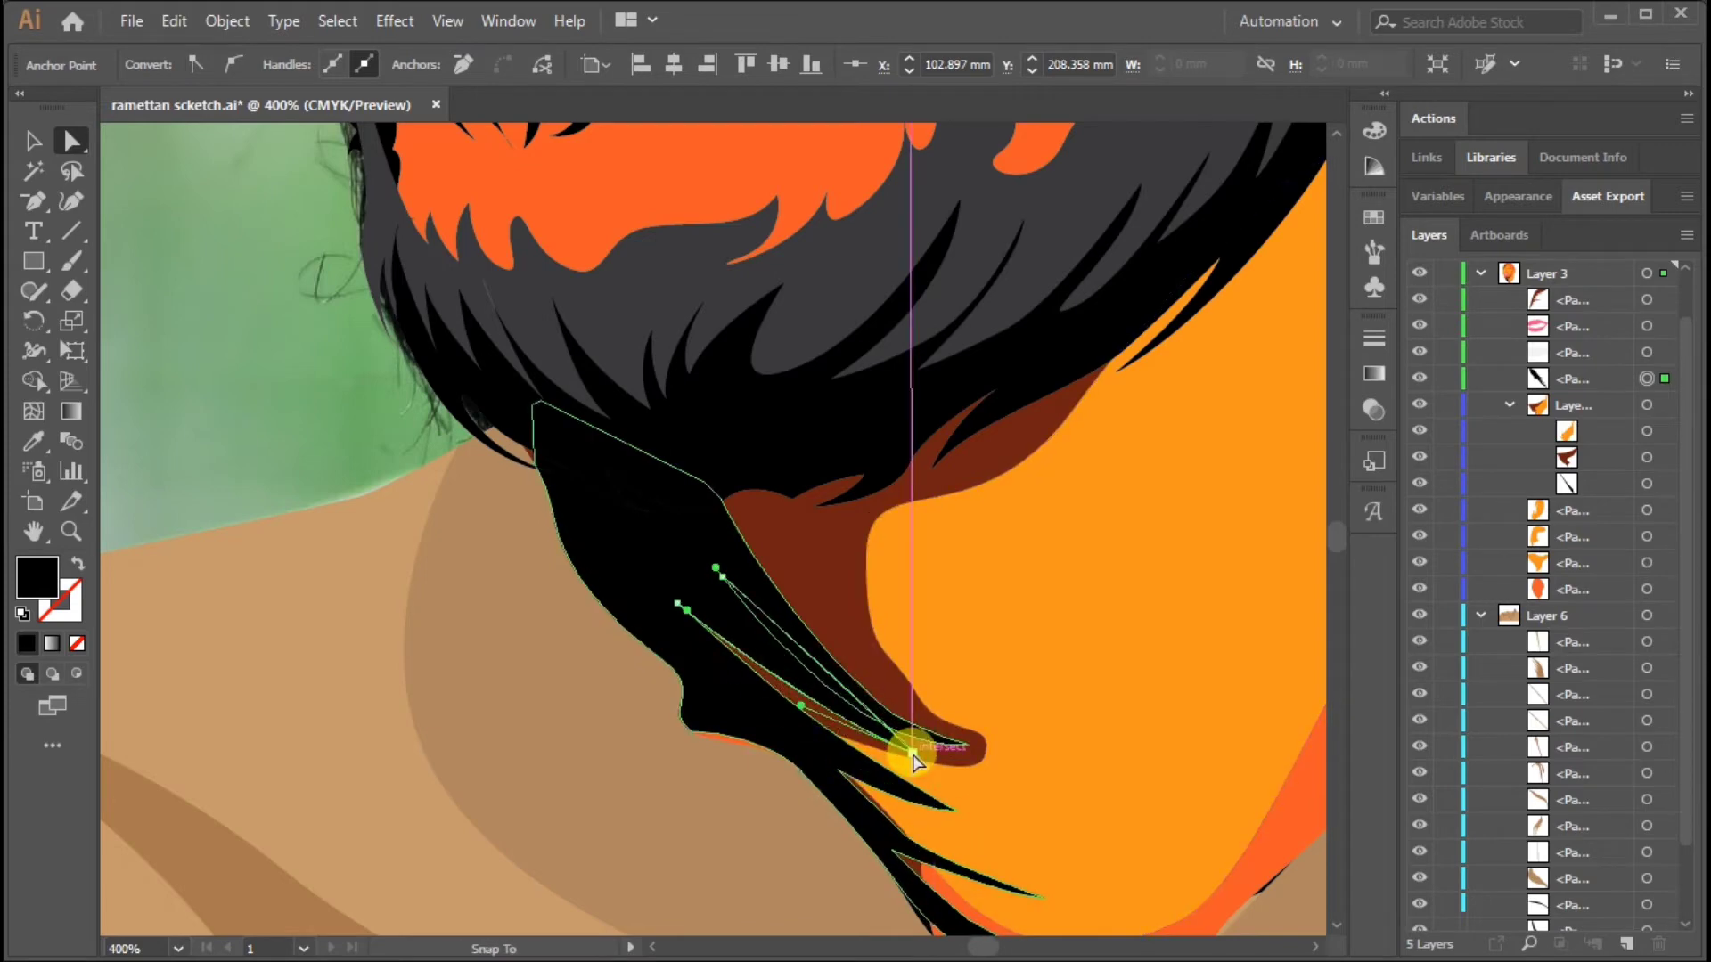
{"action": "mouse_move", "coordinate": [802, 712]}
{"action": "left_mouse_down"}
{"action": "mouse_move", "coordinate": [927, 764]}
{"action": "mouse_move", "coordinate": [986, 738]}
{"action": "left_mouse_up"}
{"action": "key", "text": "v"}
{"action": "left_click", "coordinate": [317, 497]}
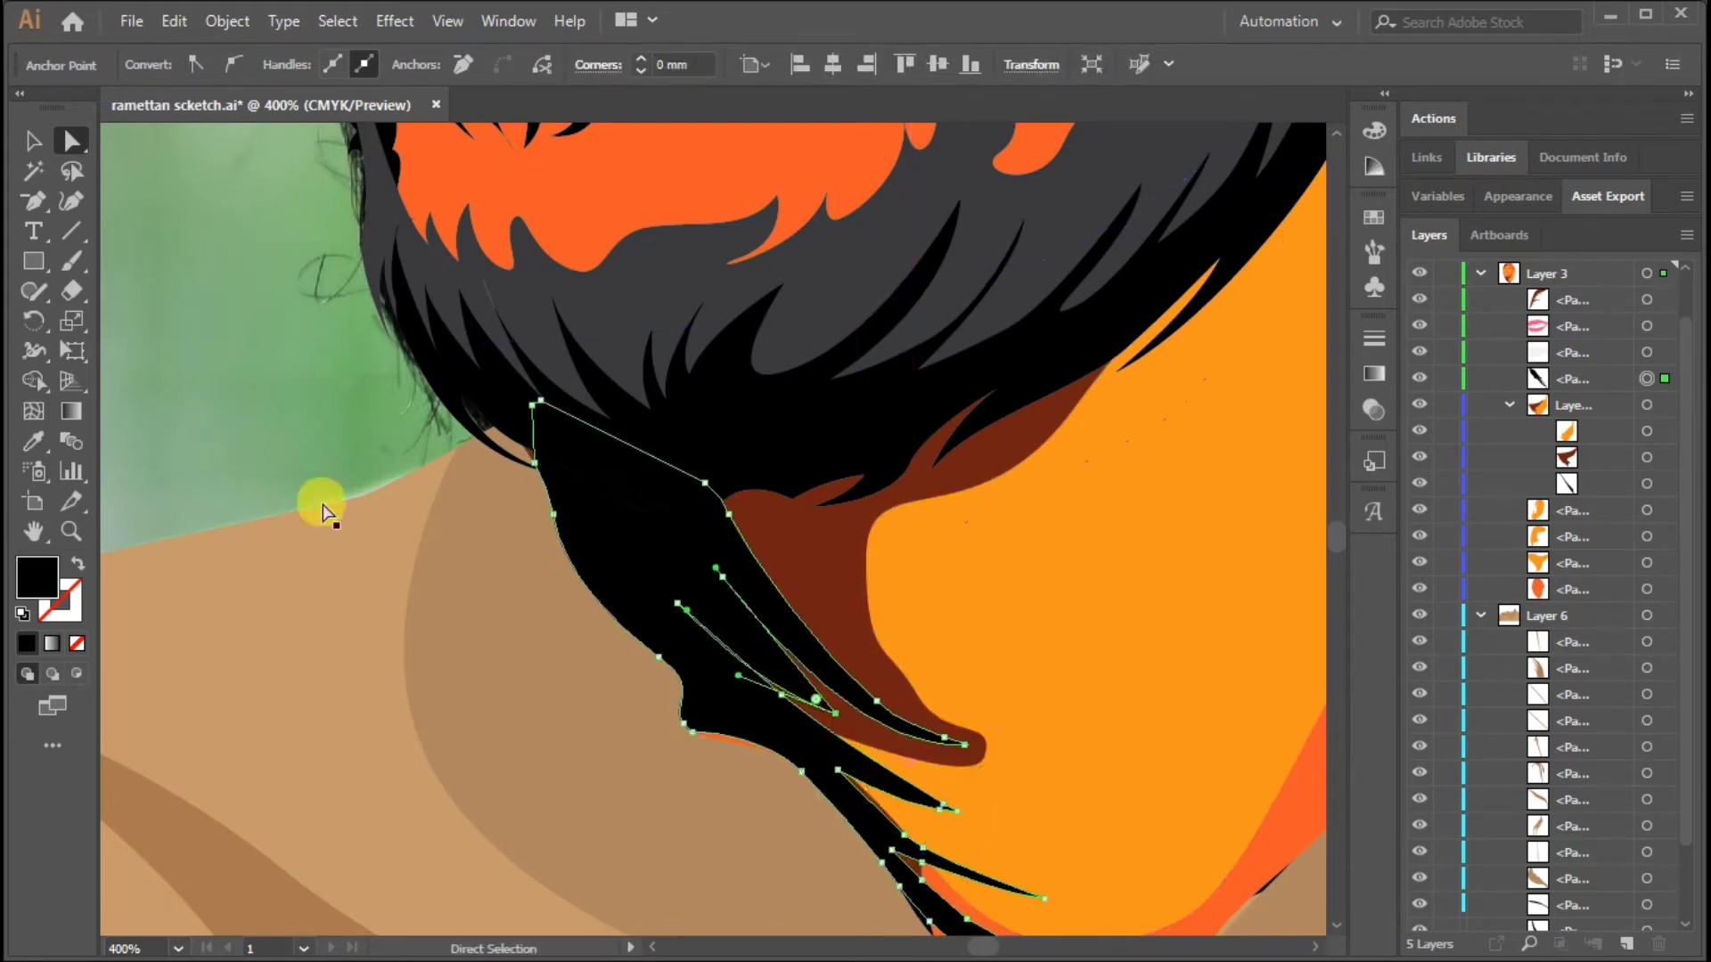
{"action": "key", "text": "ctrl+1"}
{"action": "scroll", "coordinate": [1425, 909], "scroll_direction": "down", "scroll_amount": 5}
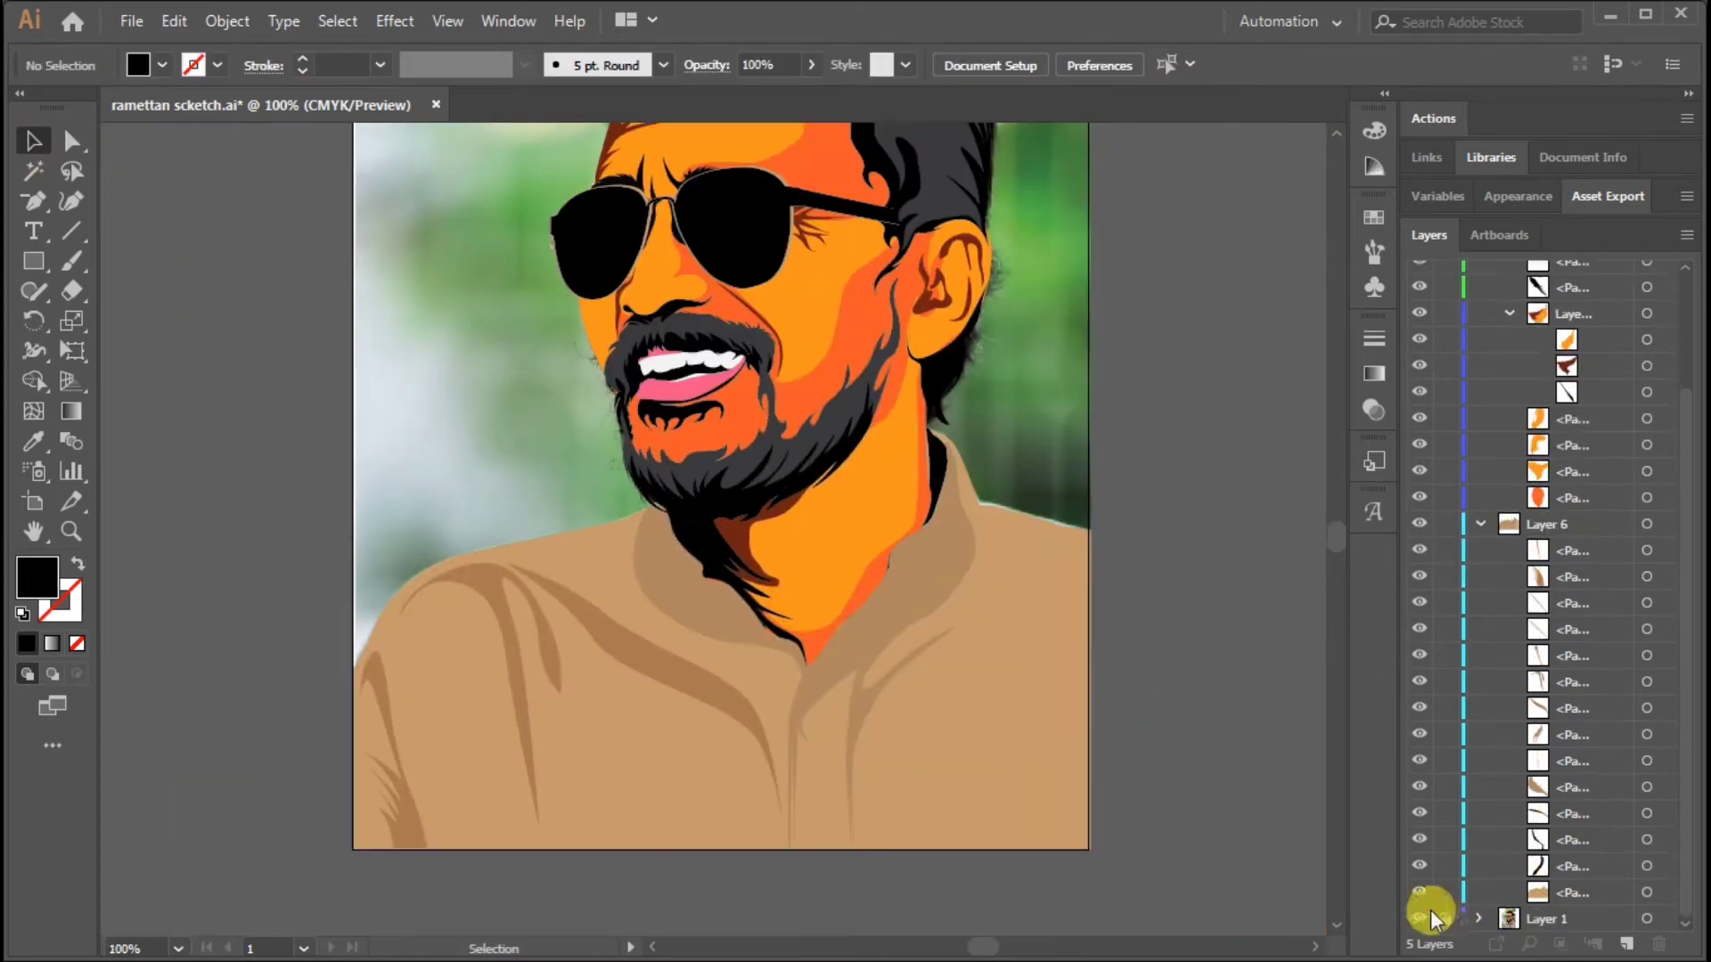
Step: Hide the Layer 1 reference photo and clear the selection
{"action": "left_click", "coordinate": [1420, 695]}
{"action": "scroll", "coordinate": [1138, 481], "scroll_direction": "up", "scroll_amount": 2}
{"action": "left_click", "coordinate": [957, 664]}
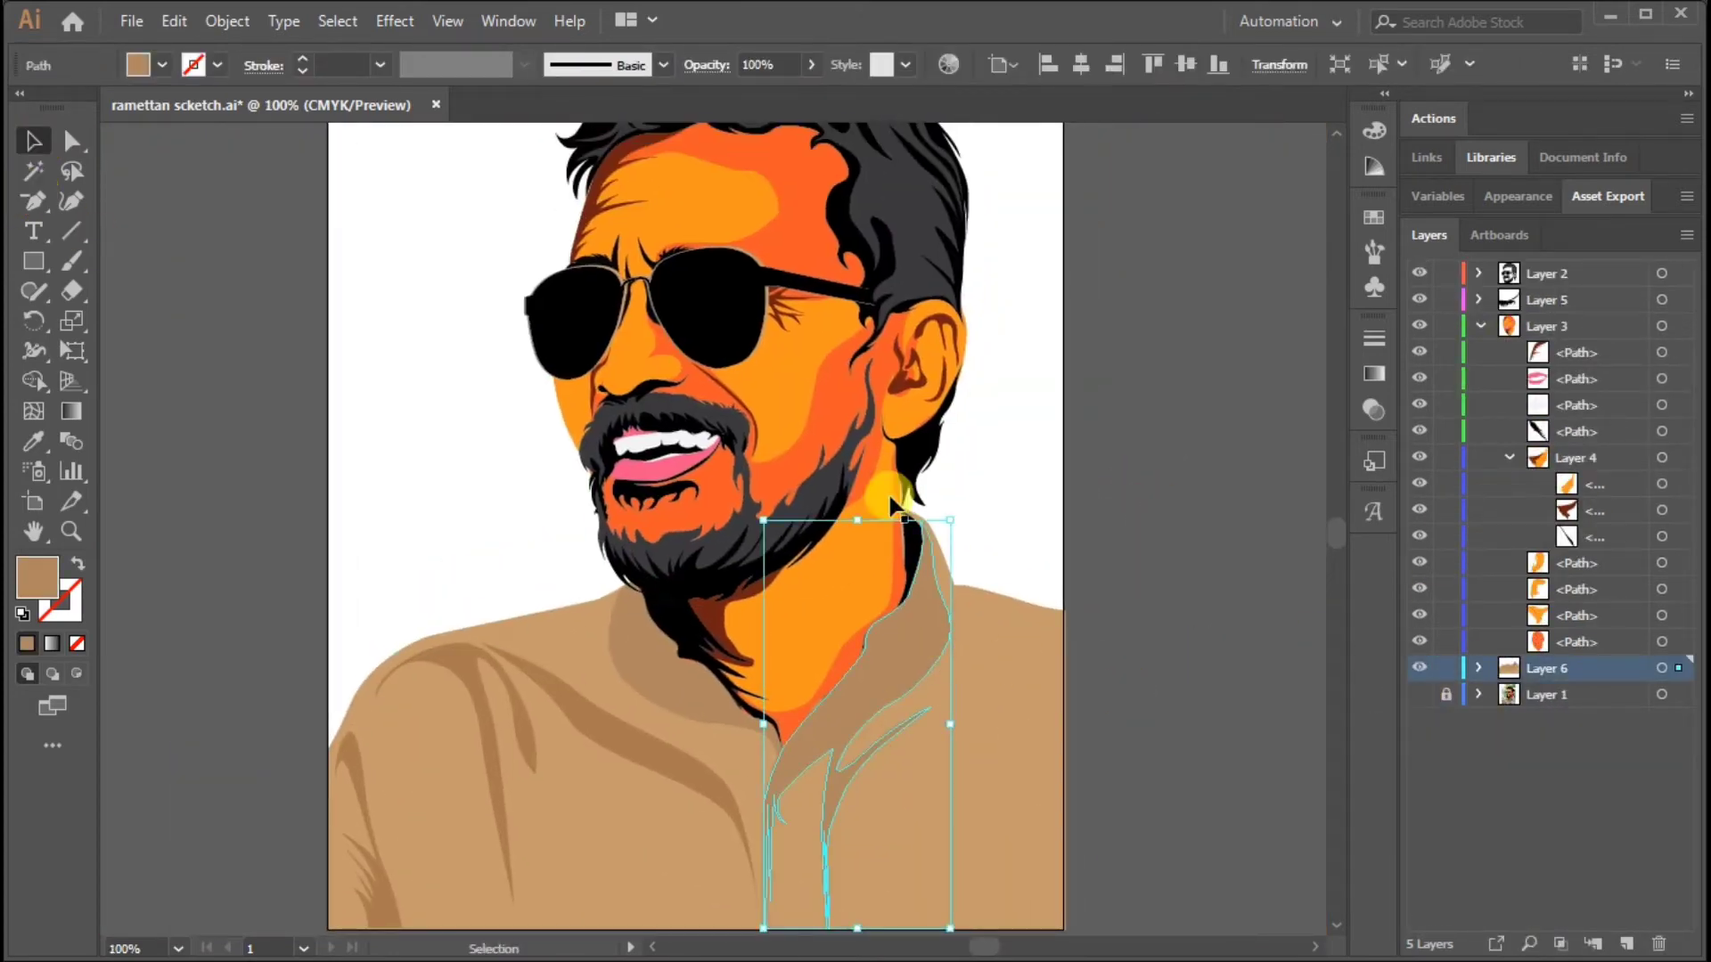
{"action": "left_click", "coordinate": [1203, 713]}
Step: Pen-draw the lower collar outline from the neck around to the left shoulder
{"action": "left_click", "coordinate": [33, 200]}
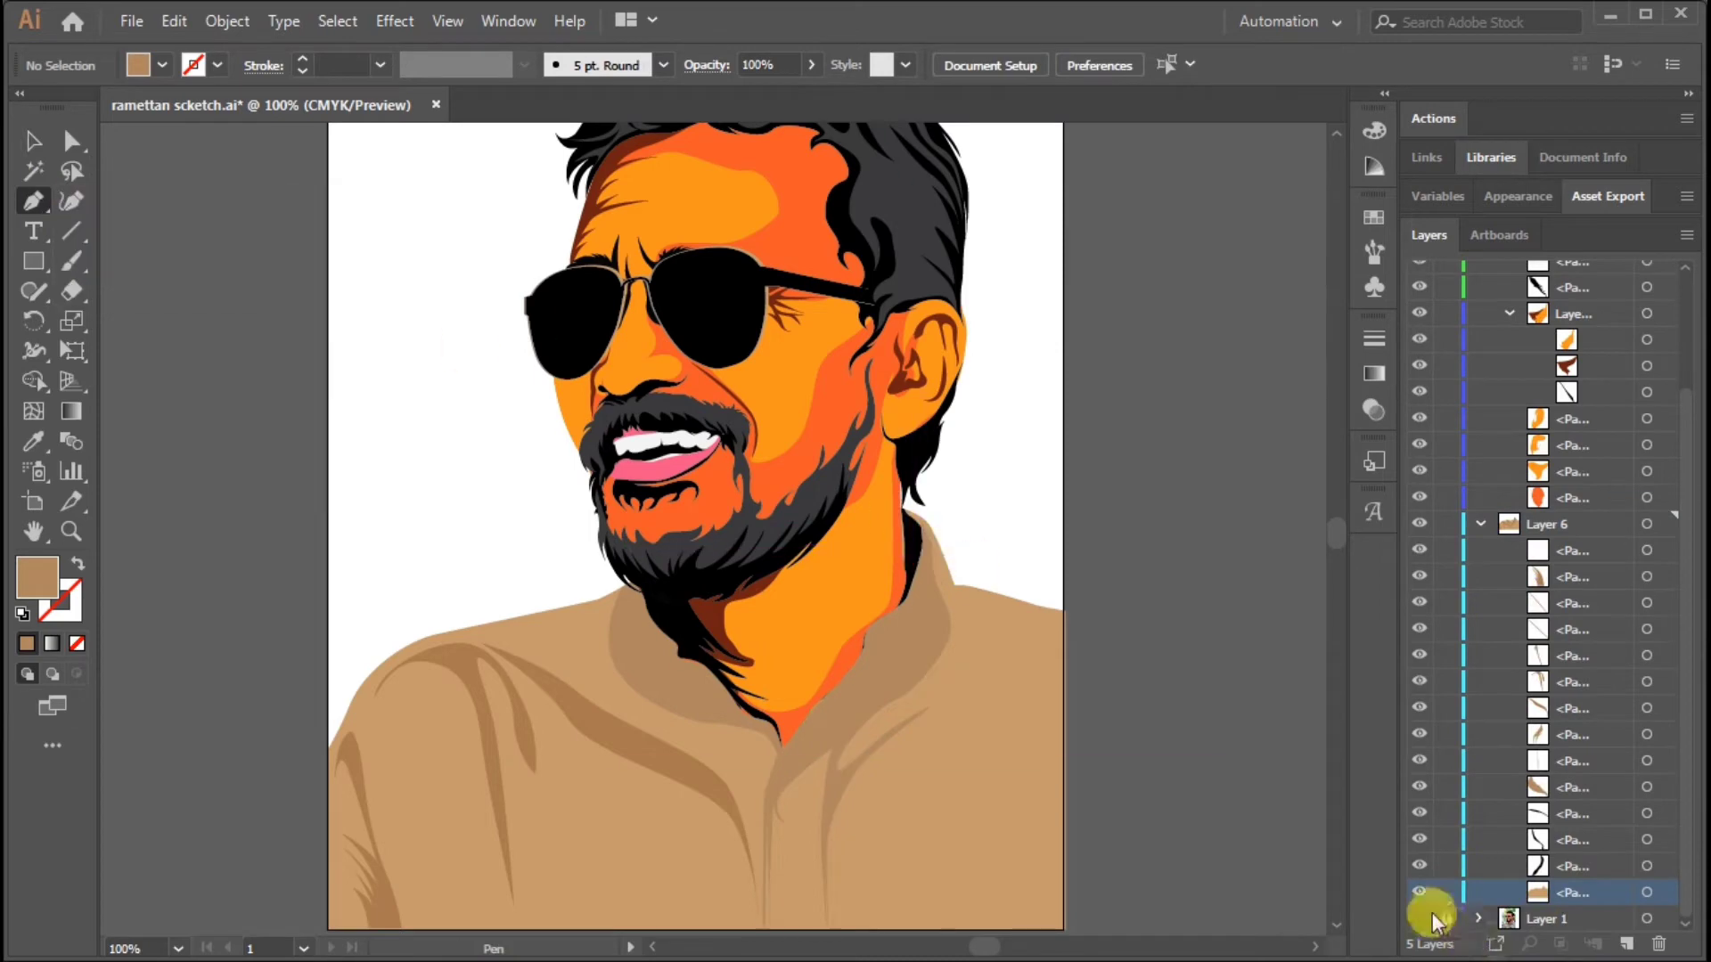
{"action": "left_click", "coordinate": [927, 506]}
{"action": "left_click_drag", "start_coordinate": [960, 639], "coordinate": [936, 712]}
{"action": "left_click_drag", "start_coordinate": [844, 828], "coordinate": [922, 820]}
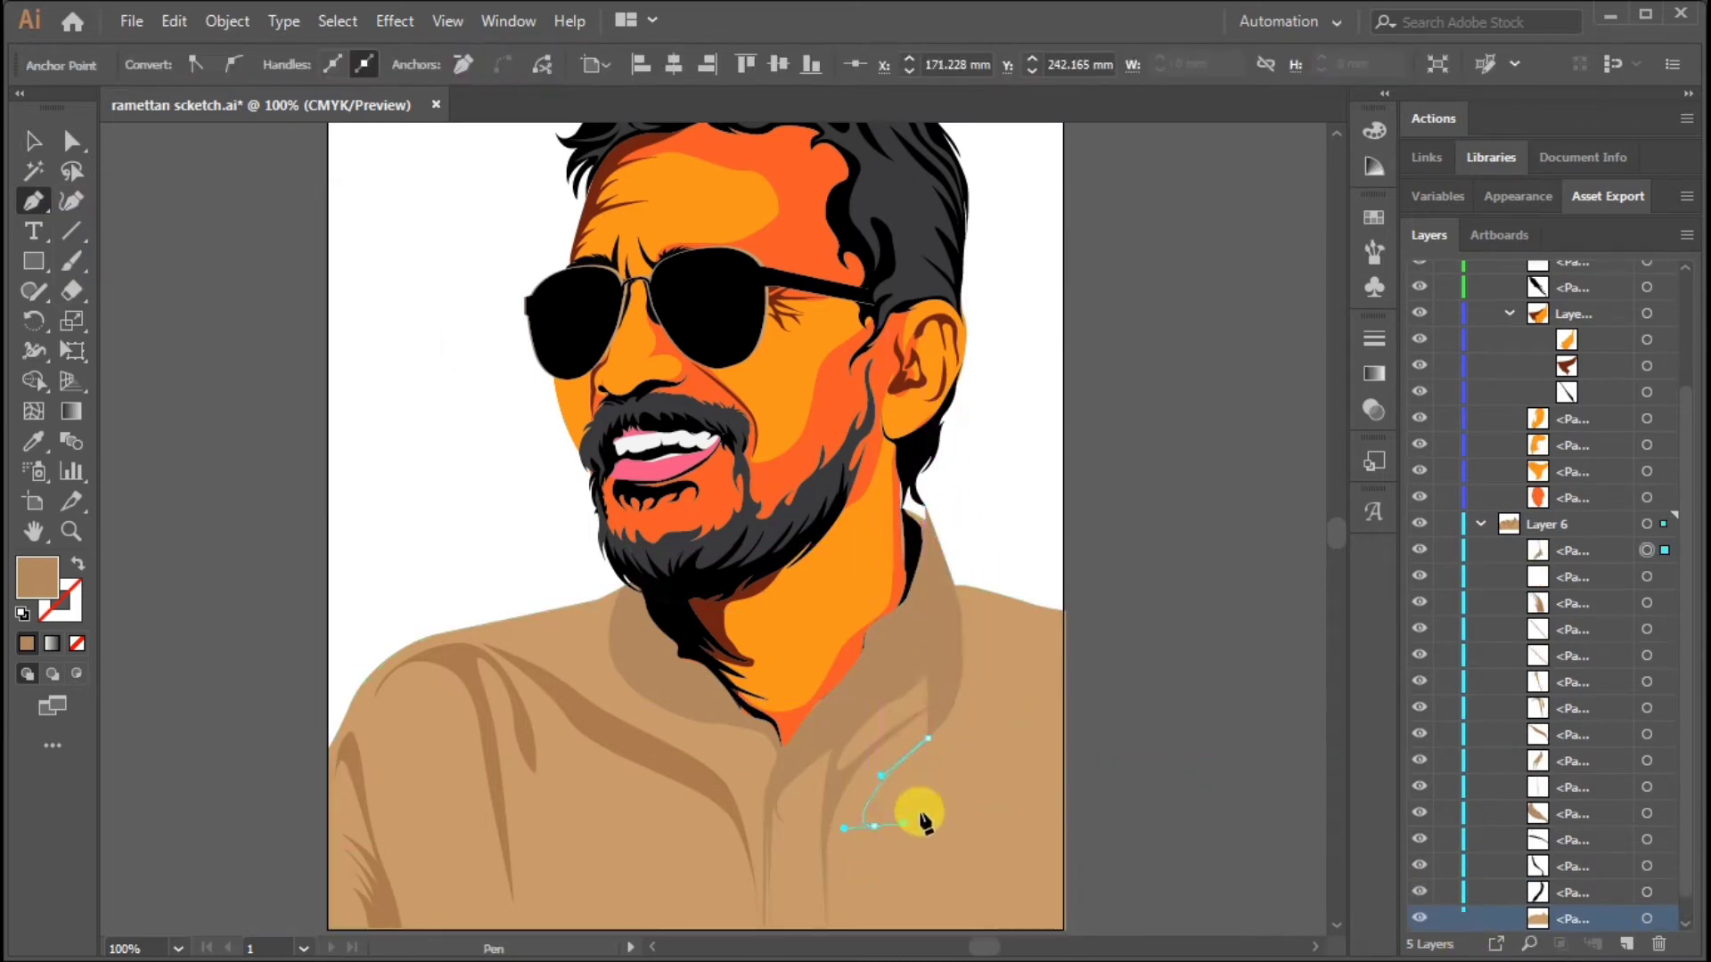
{"action": "scroll", "coordinate": [882, 891], "scroll_direction": "down", "scroll_amount": 5}
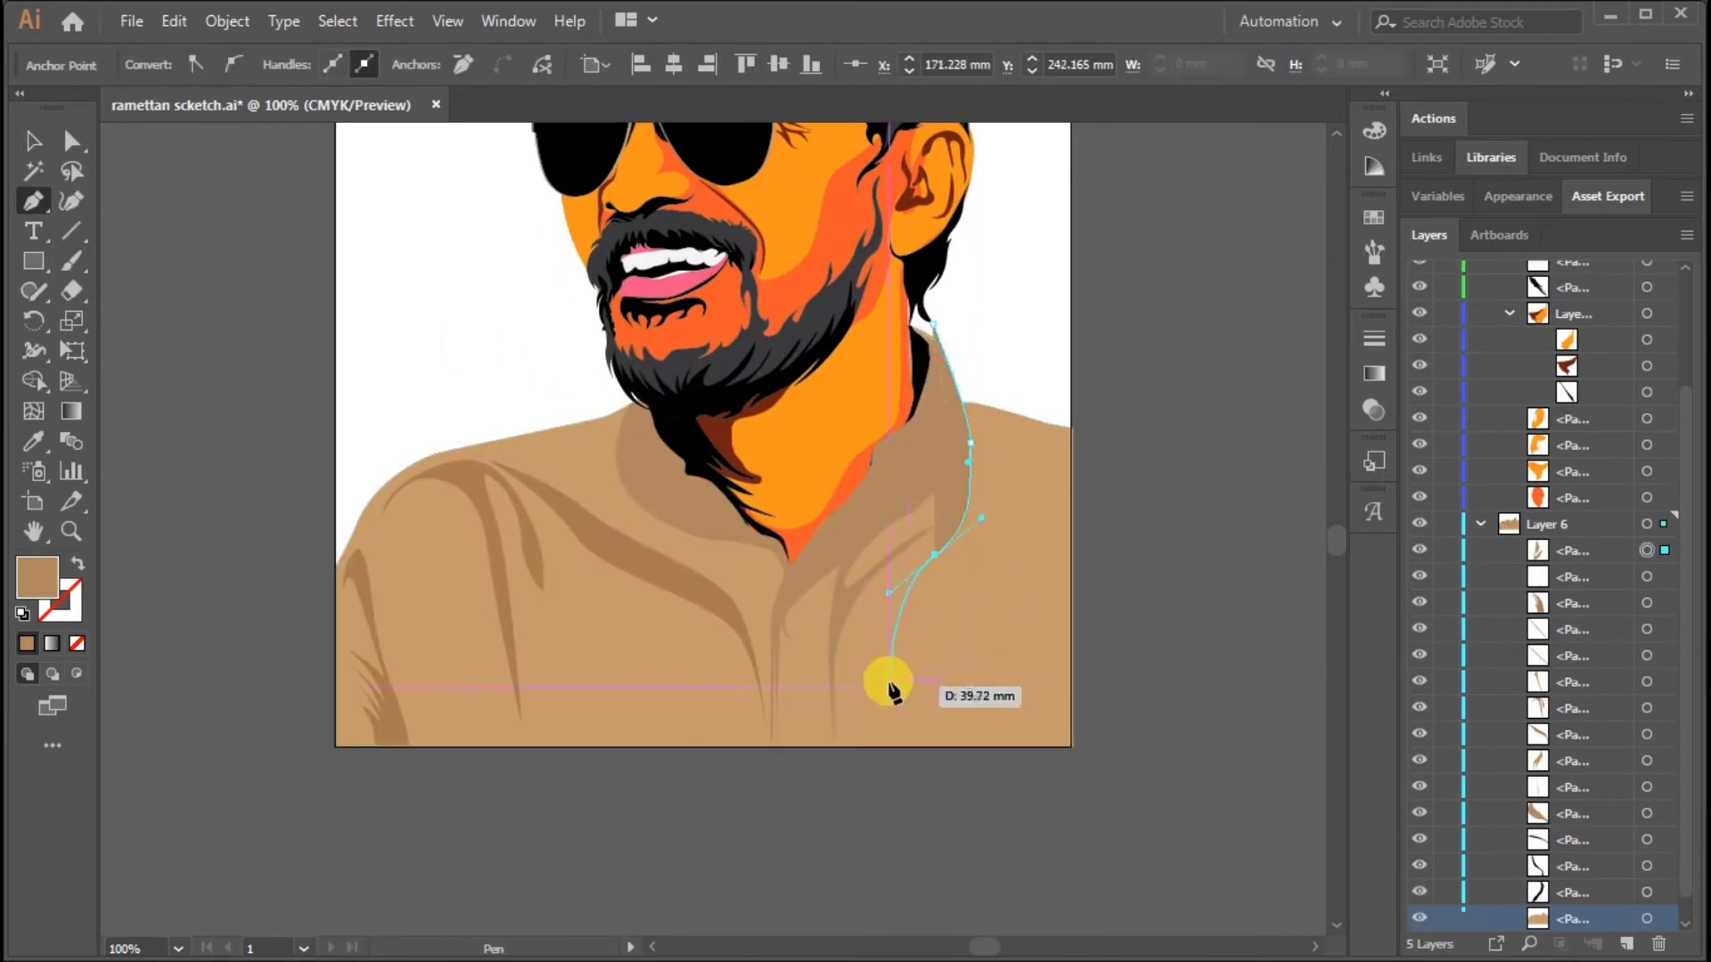
{"action": "left_click_drag", "start_coordinate": [1022, 704], "coordinate": [1028, 700]}
{"action": "left_click_drag", "start_coordinate": [895, 775], "coordinate": [864, 825]}
{"action": "left_click_drag", "start_coordinate": [787, 774], "coordinate": [748, 749]}
{"action": "left_click_drag", "start_coordinate": [560, 595], "coordinate": [650, 588]}
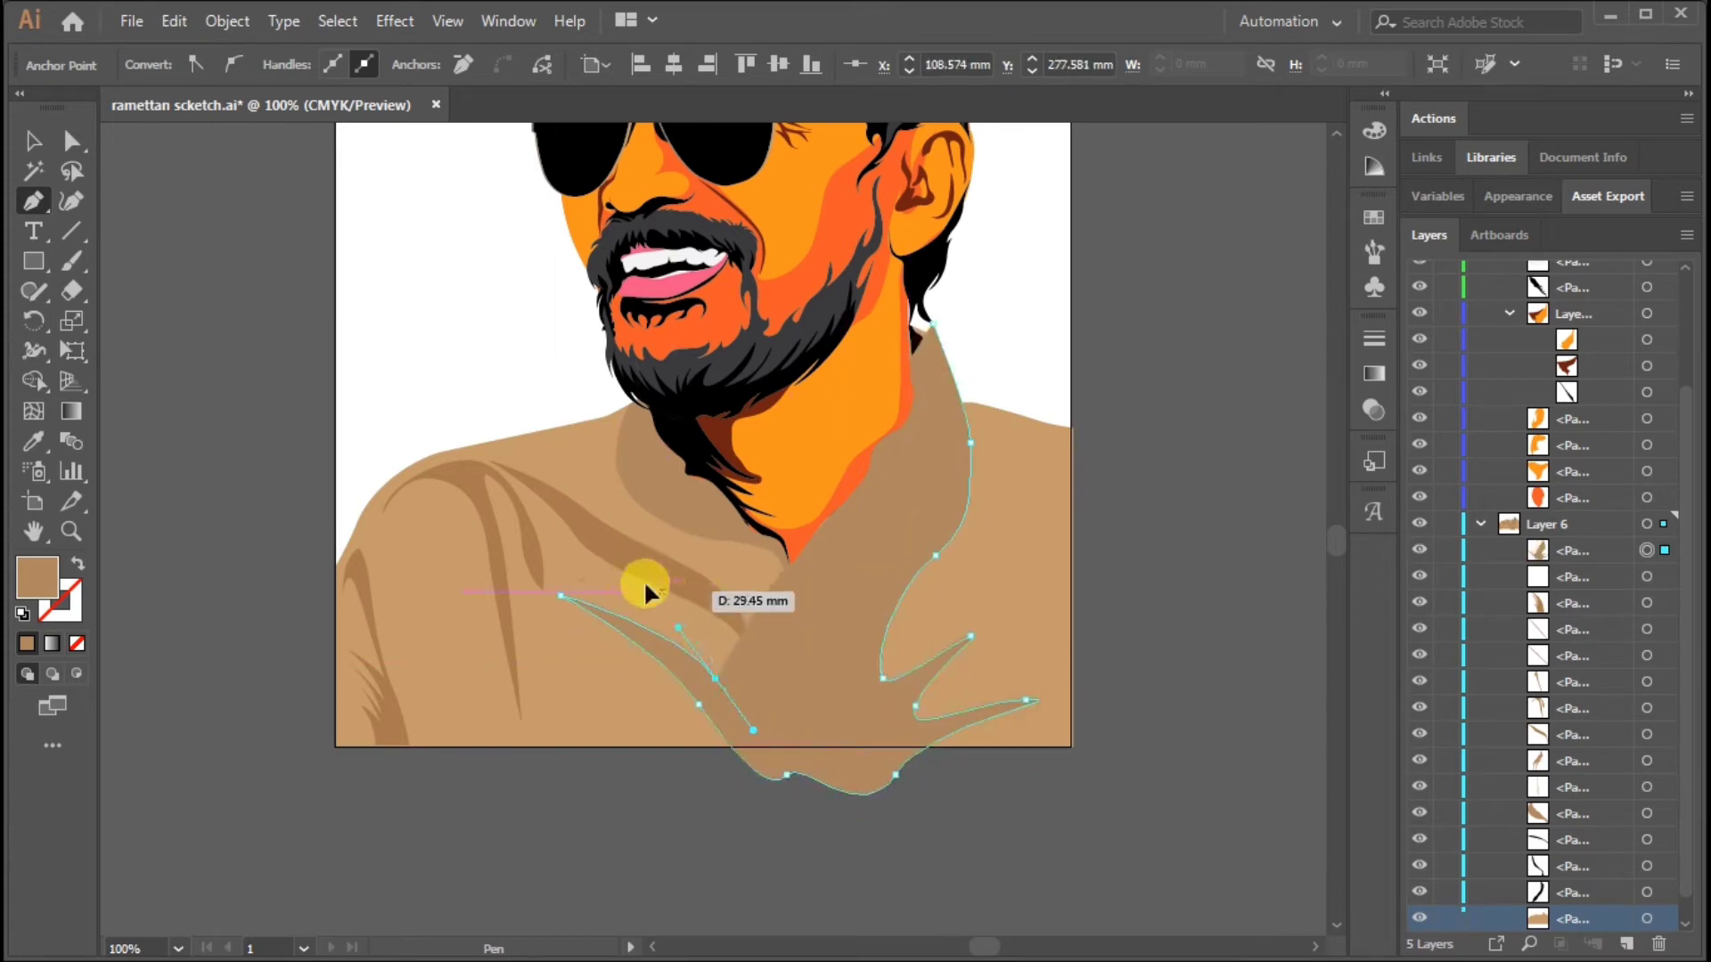
{"action": "left_click_drag", "start_coordinate": [753, 731], "coordinate": [684, 628]}
{"action": "left_click", "coordinate": [573, 443]}
Step: Close the collar shape up toward the ear and select it with the shirt
{"action": "left_click_drag", "start_coordinate": [640, 508], "coordinate": [713, 550]}
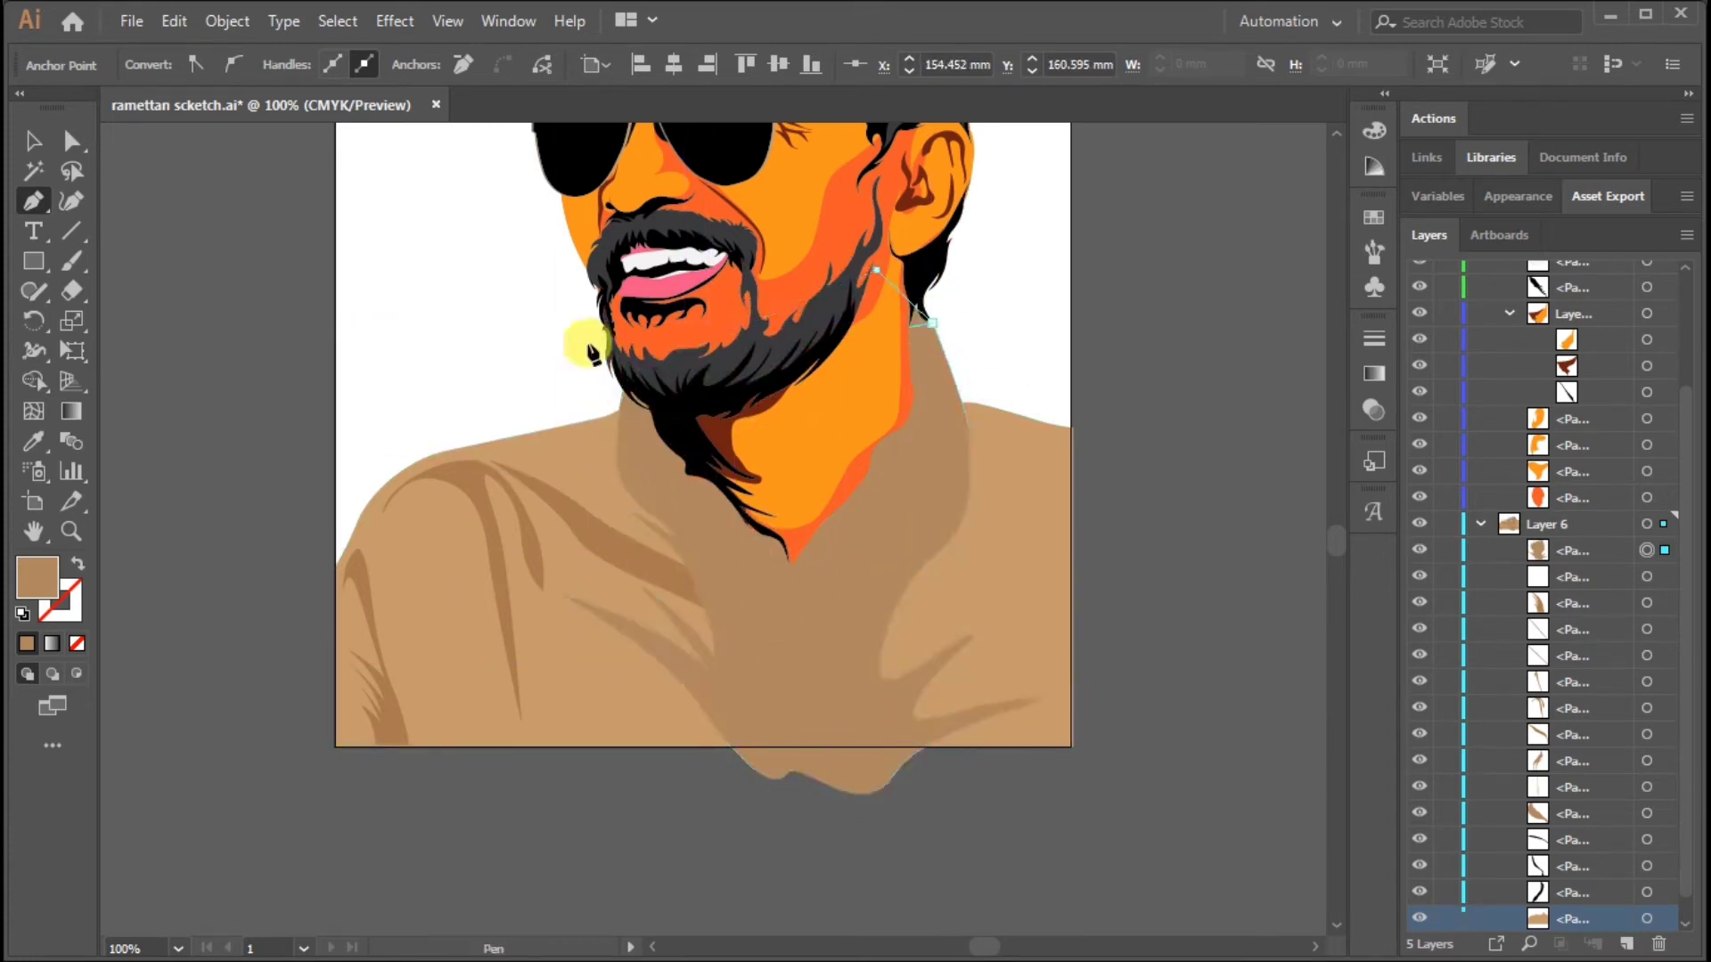
{"action": "left_click", "coordinate": [629, 376]}
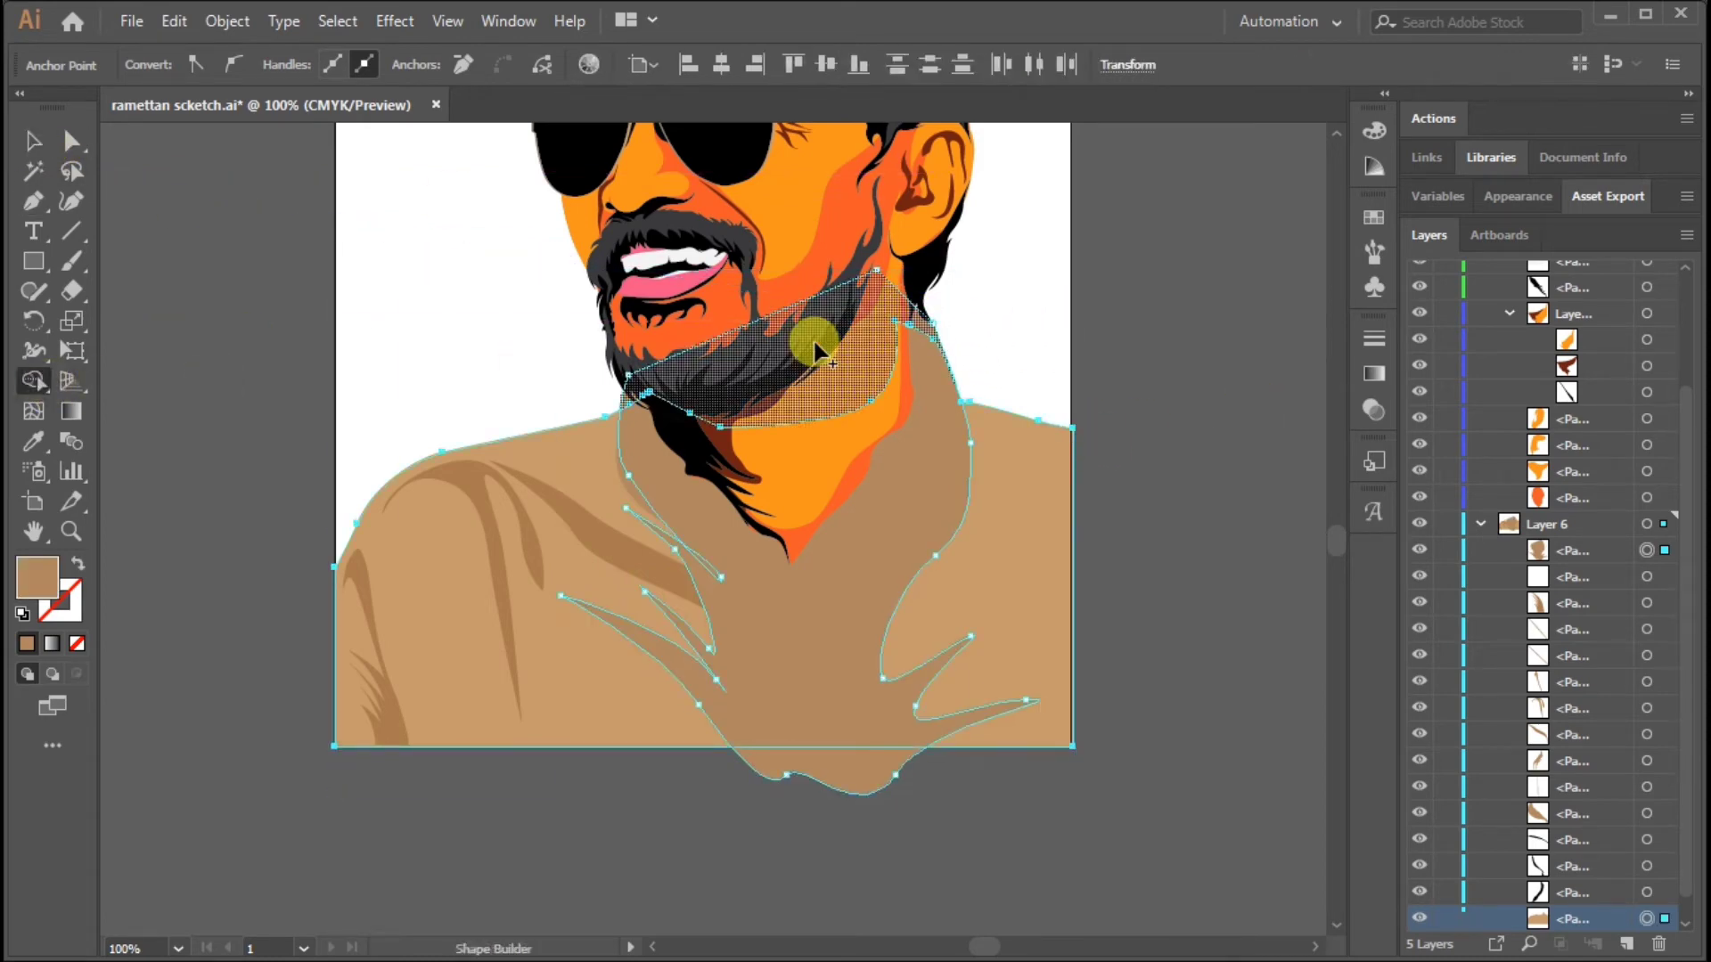
{"action": "key", "text": "v"}
{"action": "left_click", "coordinate": [1132, 296]}
{"action": "left_click", "coordinate": [938, 312]}
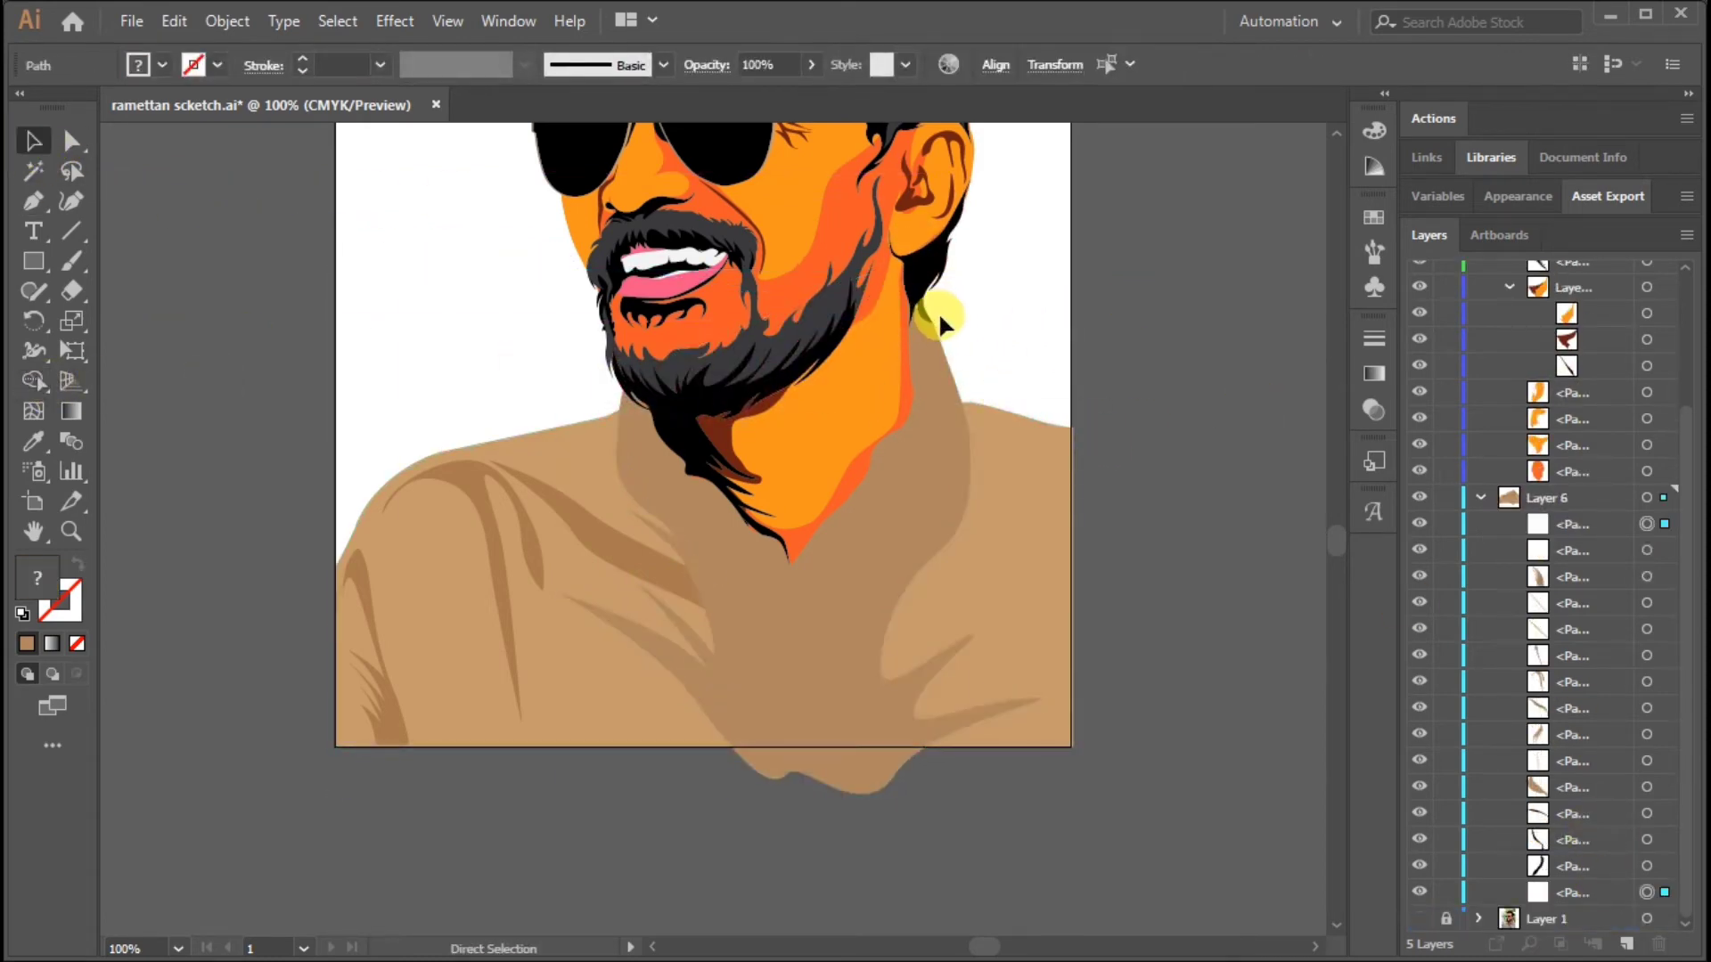
Step: Hide the face, sunglasses and beard layers
{"action": "left_click", "coordinate": [1481, 325]}
{"action": "left_click", "coordinate": [1419, 327]}
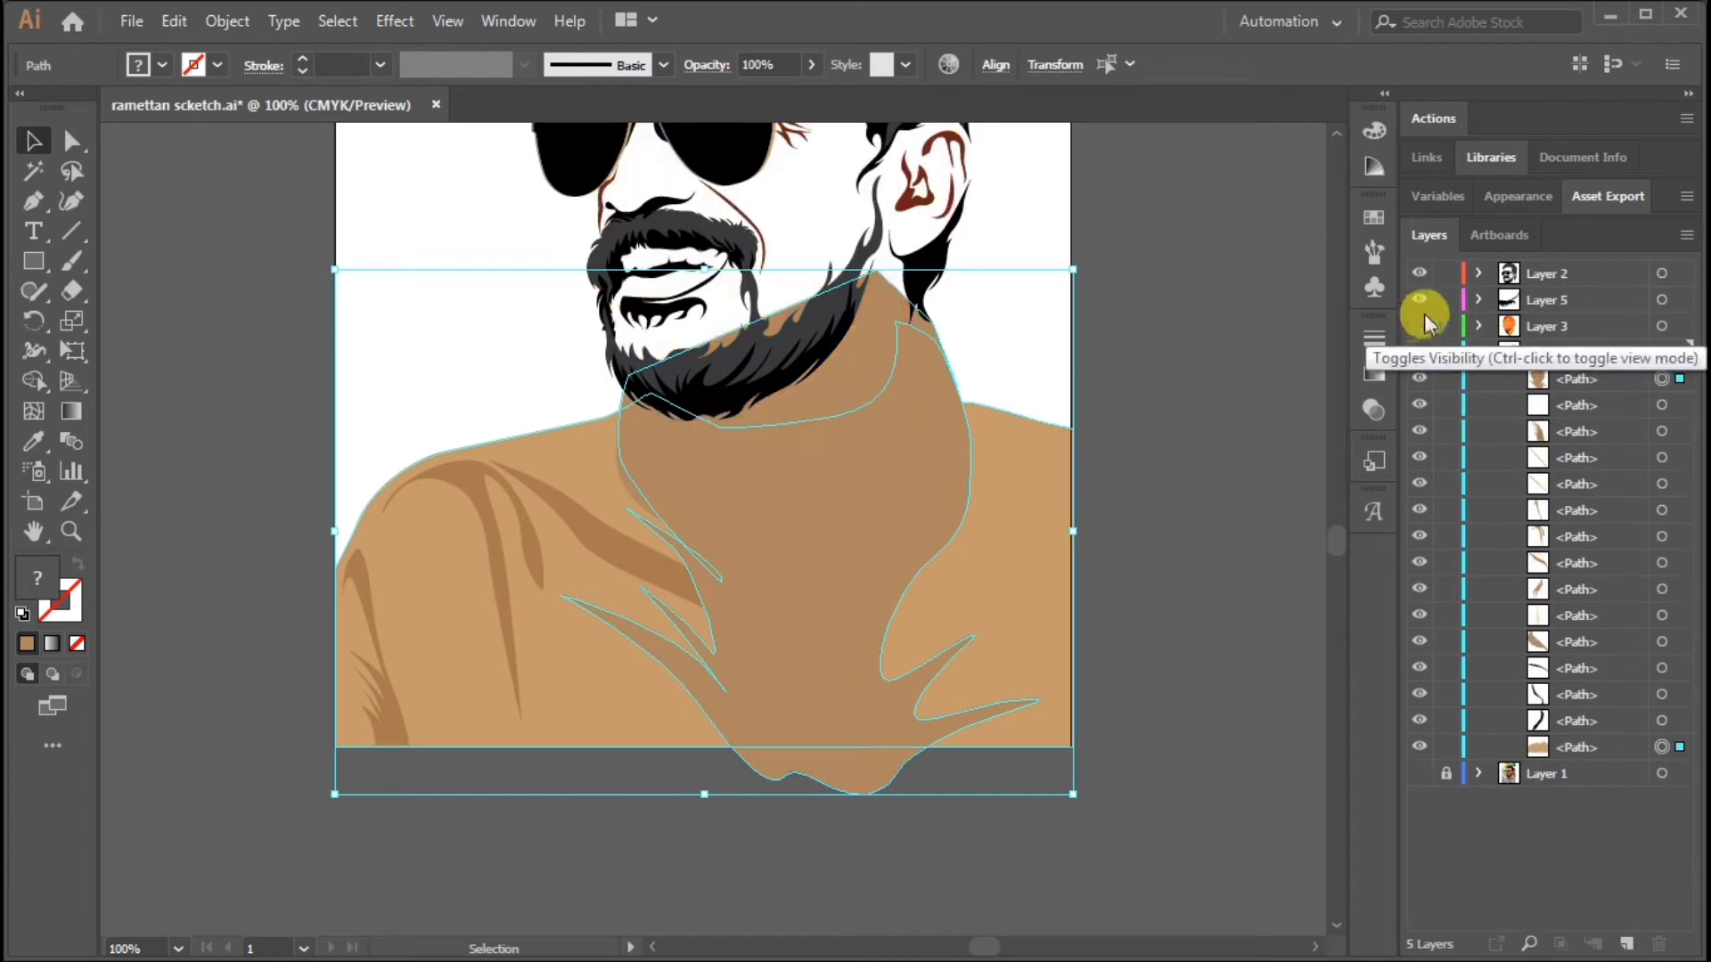
{"action": "left_click", "coordinate": [1420, 273]}
{"action": "left_click", "coordinate": [1420, 299]}
Step: Remove the collar's pointed top and fill the collar dark brown
{"action": "left_click", "coordinate": [33, 381]}
{"action": "left_click", "coordinate": [33, 140]}
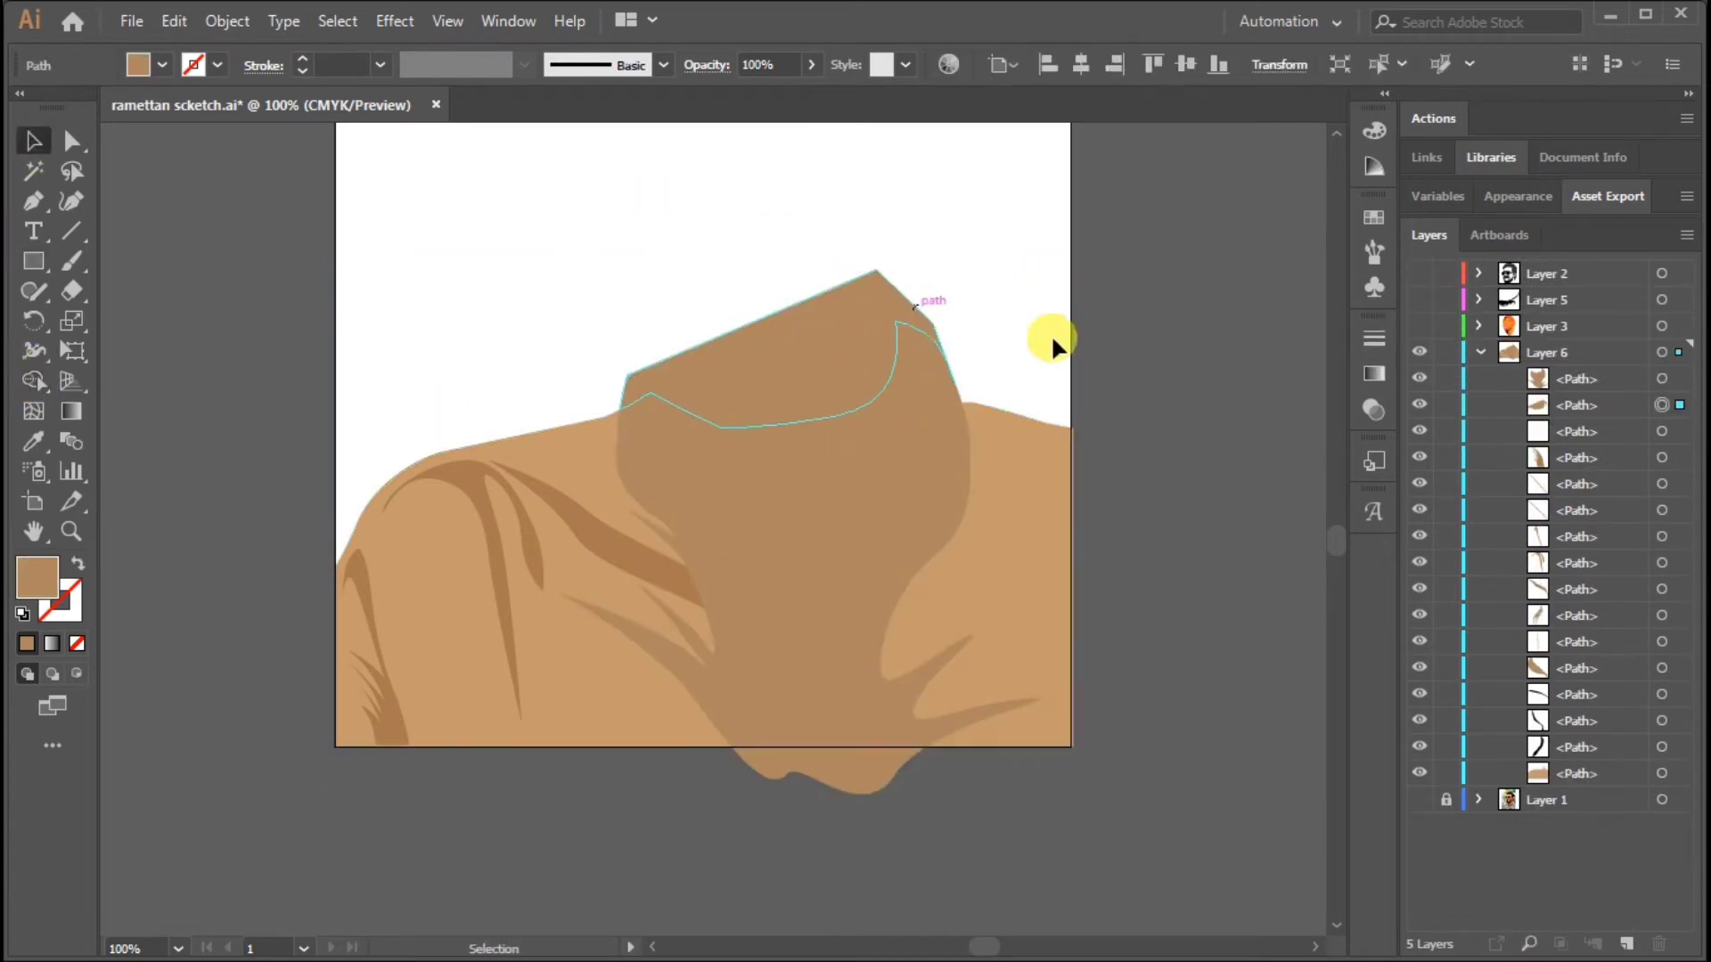
{"action": "key", "text": "Delete"}
{"action": "left_click", "coordinate": [955, 751]}
{"action": "double_click", "coordinate": [37, 575]}
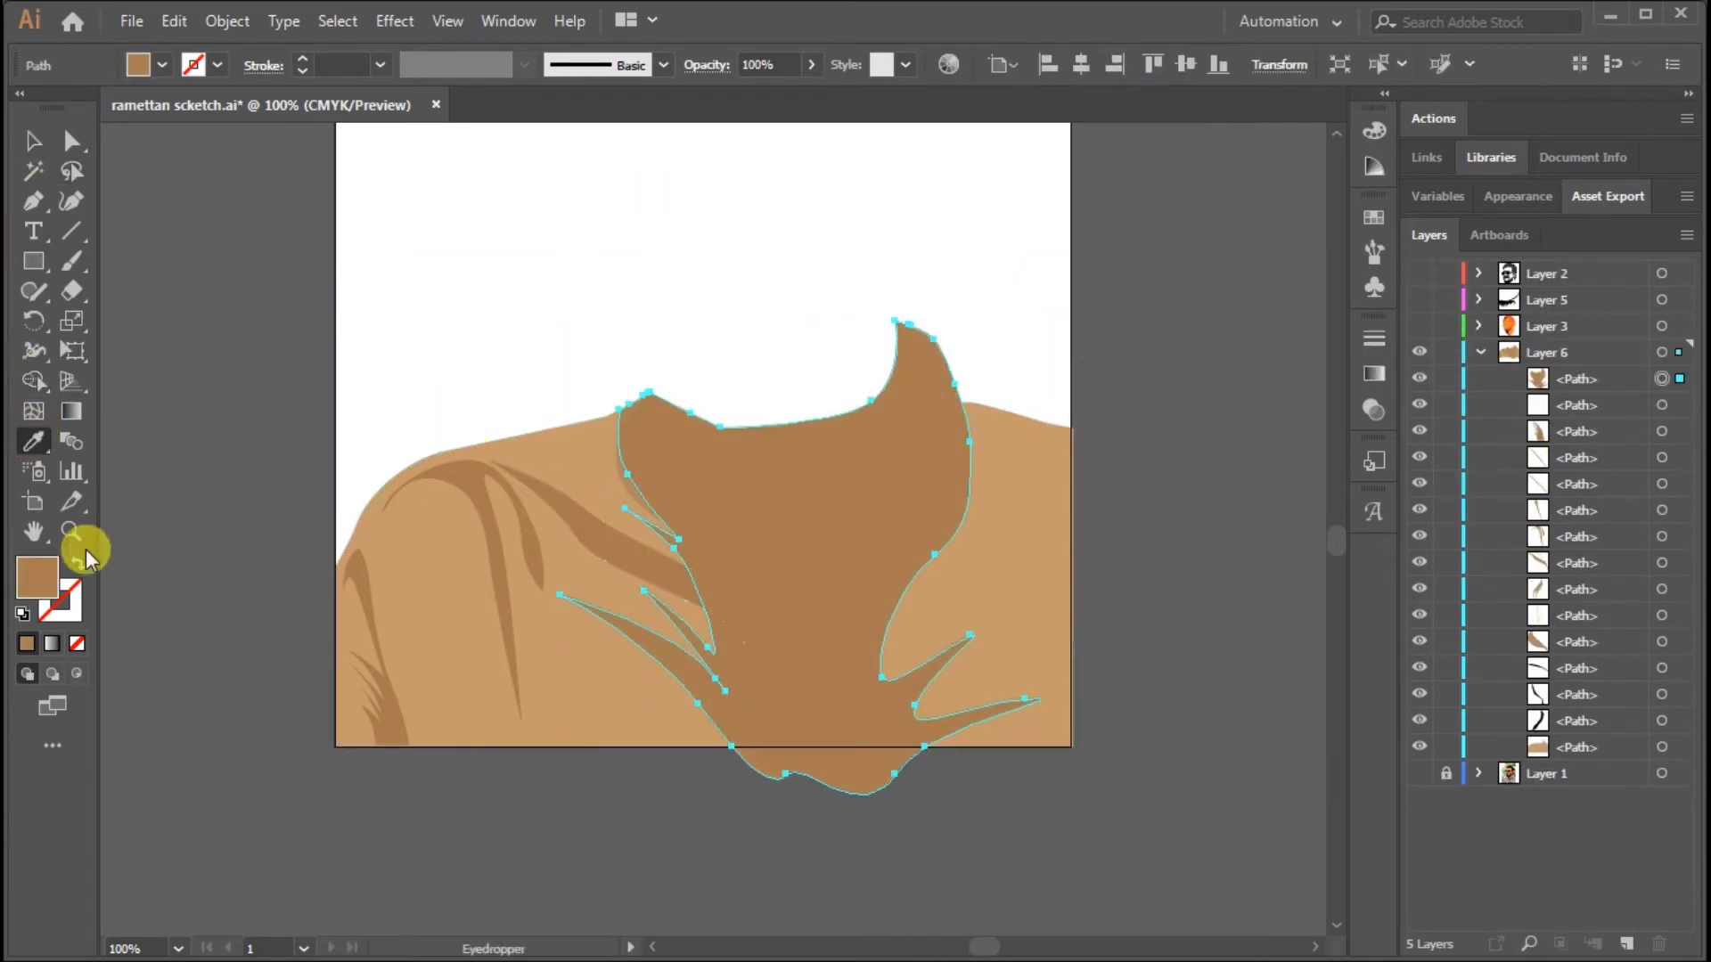
{"action": "left_click", "coordinate": [1604, 500]}
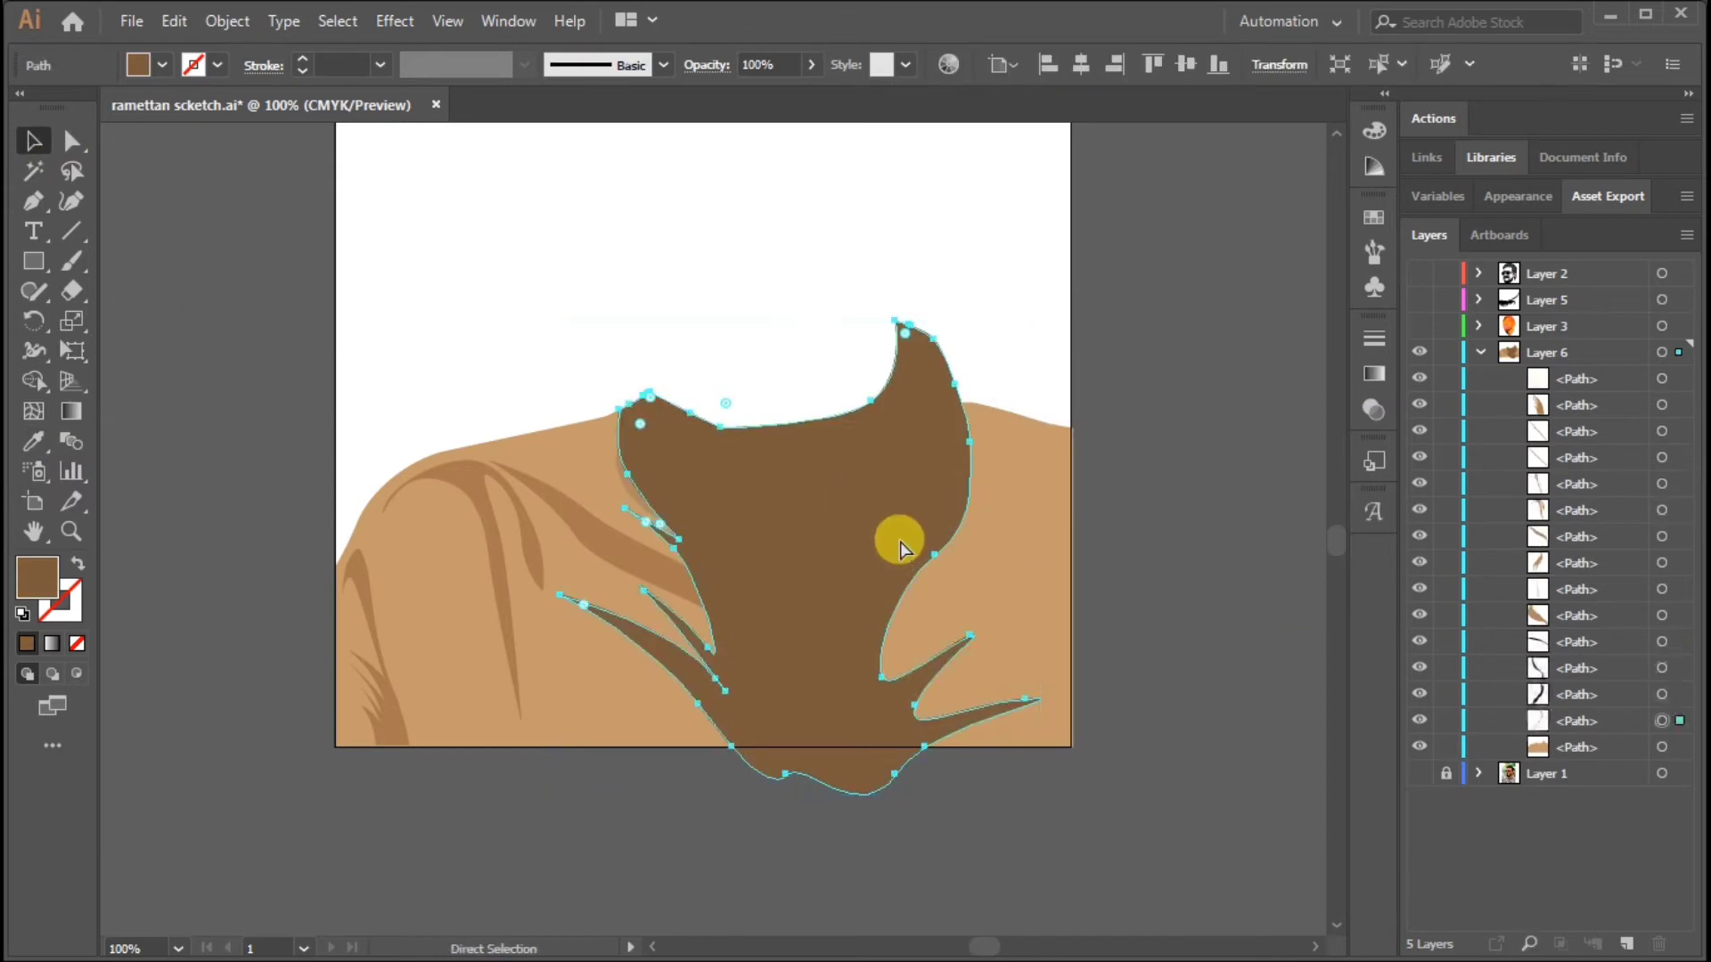
{"action": "key", "text": "v"}
{"action": "left_click", "coordinate": [1228, 431]}
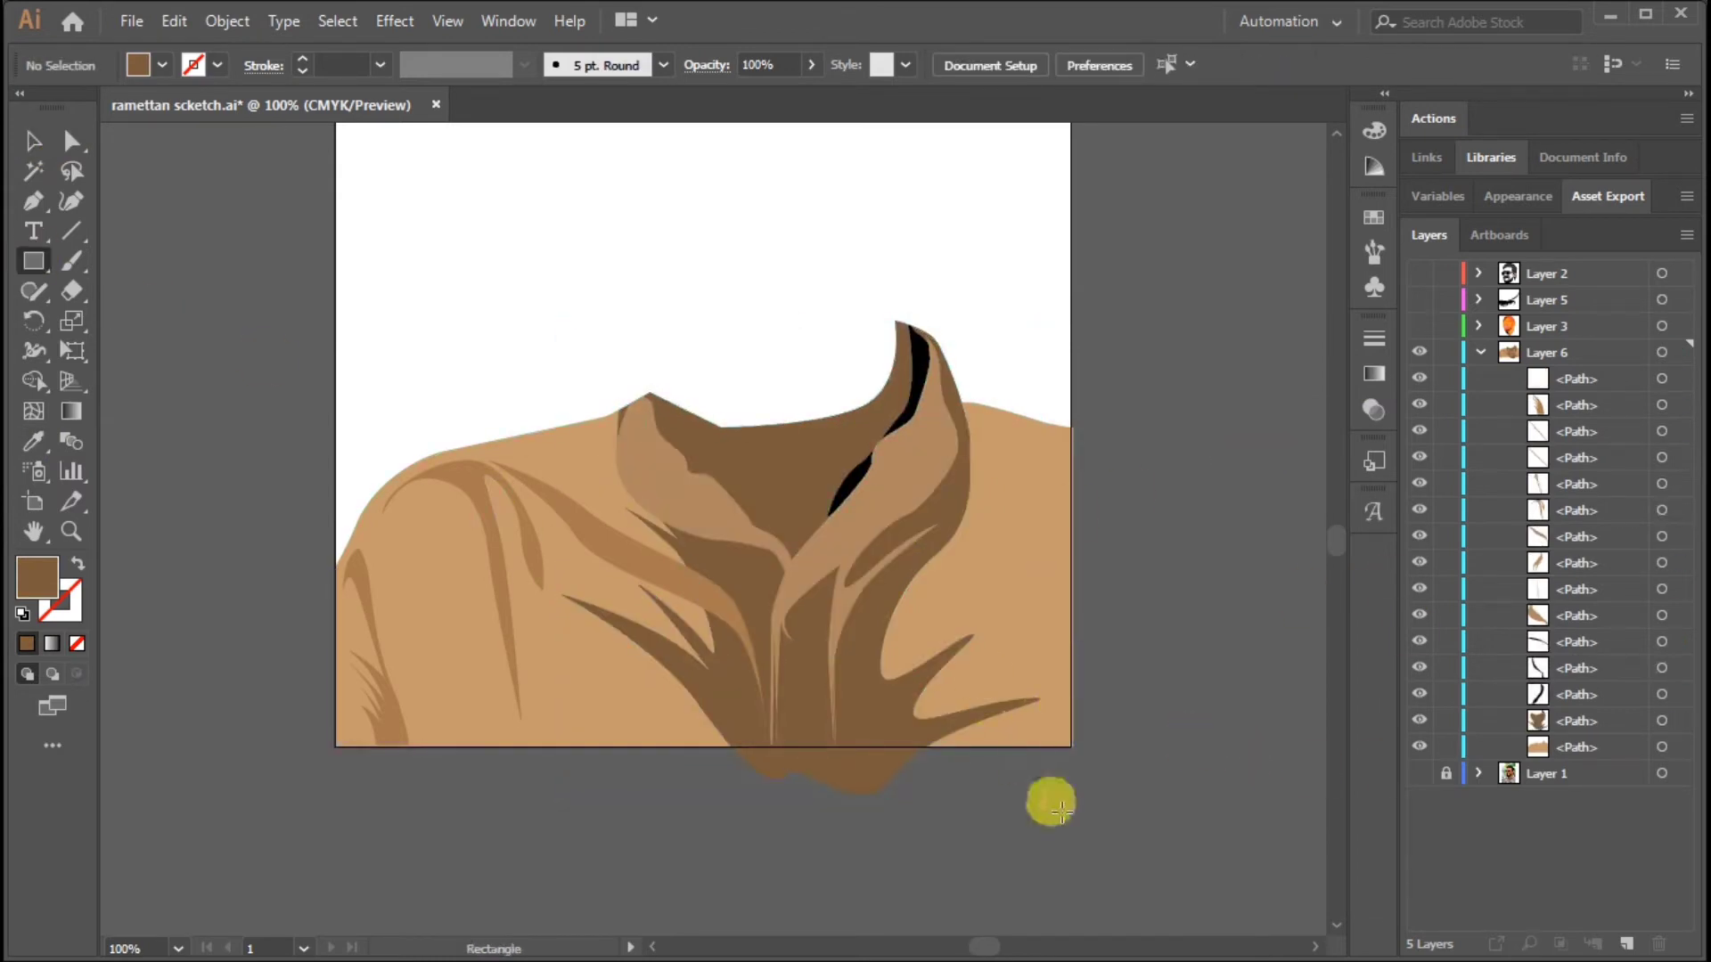
Step: Trim the collar flush with the artboard's bottom edge using a rectangle and Shape Builder
{"action": "left_click_drag", "start_coordinate": [584, 752], "coordinate": [584, 752]}
{"action": "left_click", "coordinate": [34, 140]}
{"action": "key", "text": "shift+m"}
{"action": "left_click", "coordinate": [802, 784], "text": "alt"}
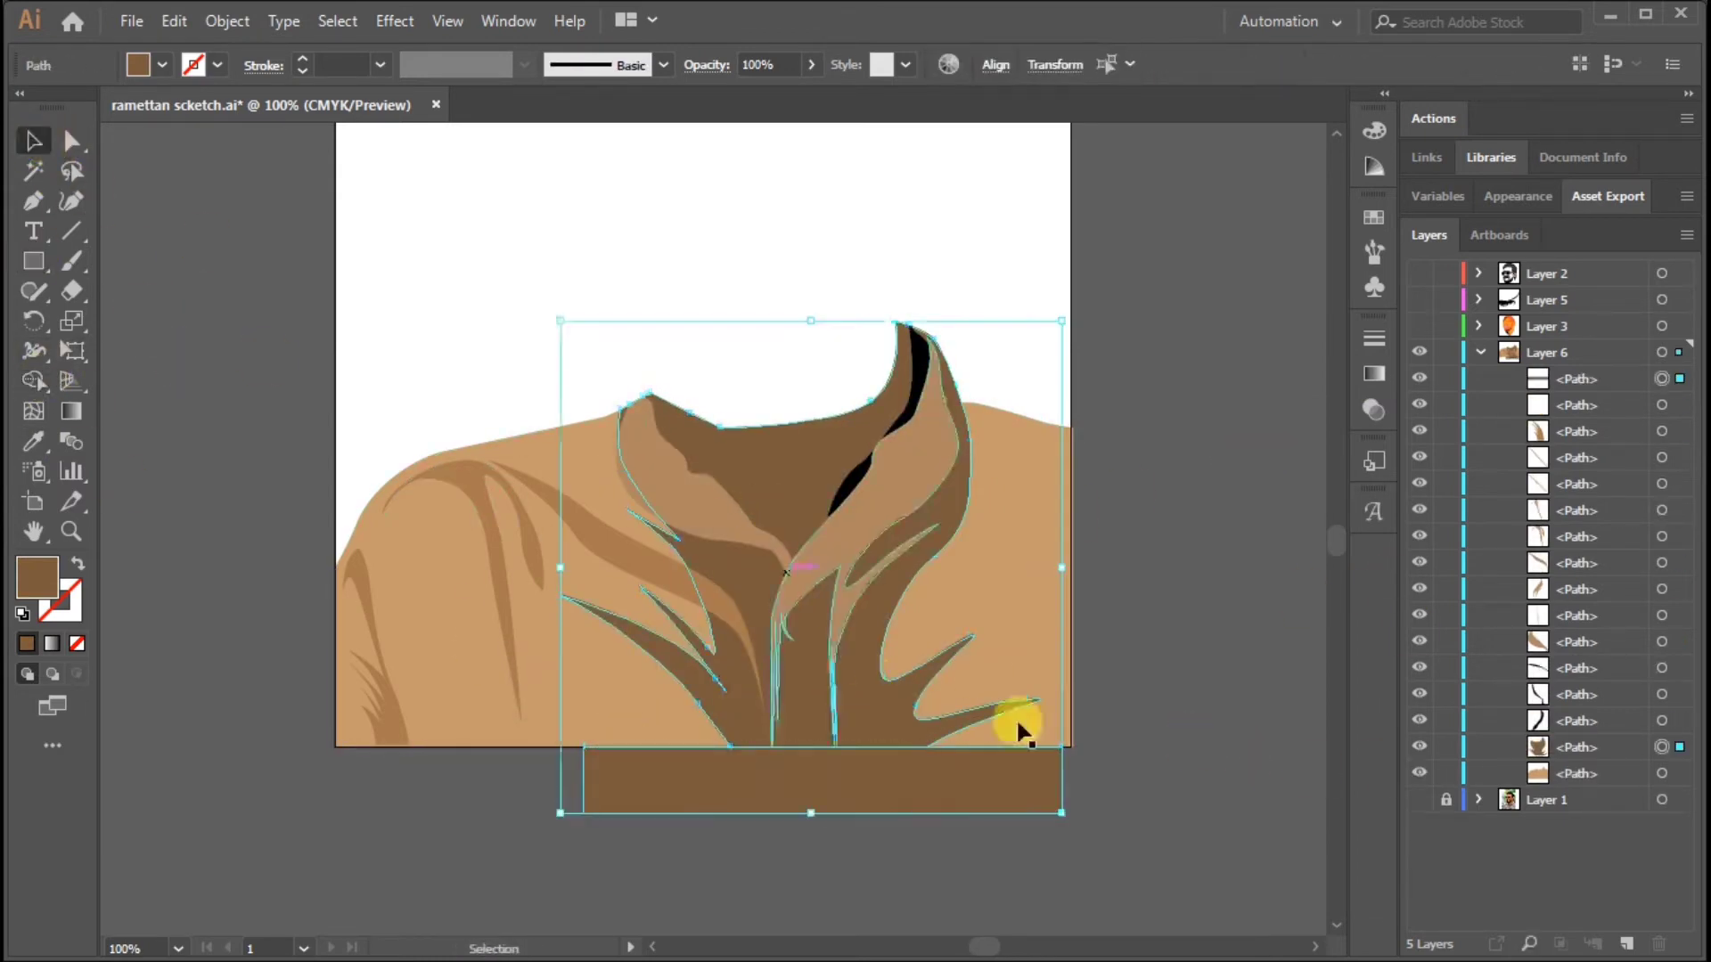
{"action": "left_click", "coordinate": [1174, 743]}
Step: Show the hidden layers and recolour the collar paths dark brown and light tan
{"action": "left_click_drag", "start_coordinate": [1419, 326], "coordinate": [1419, 272]}
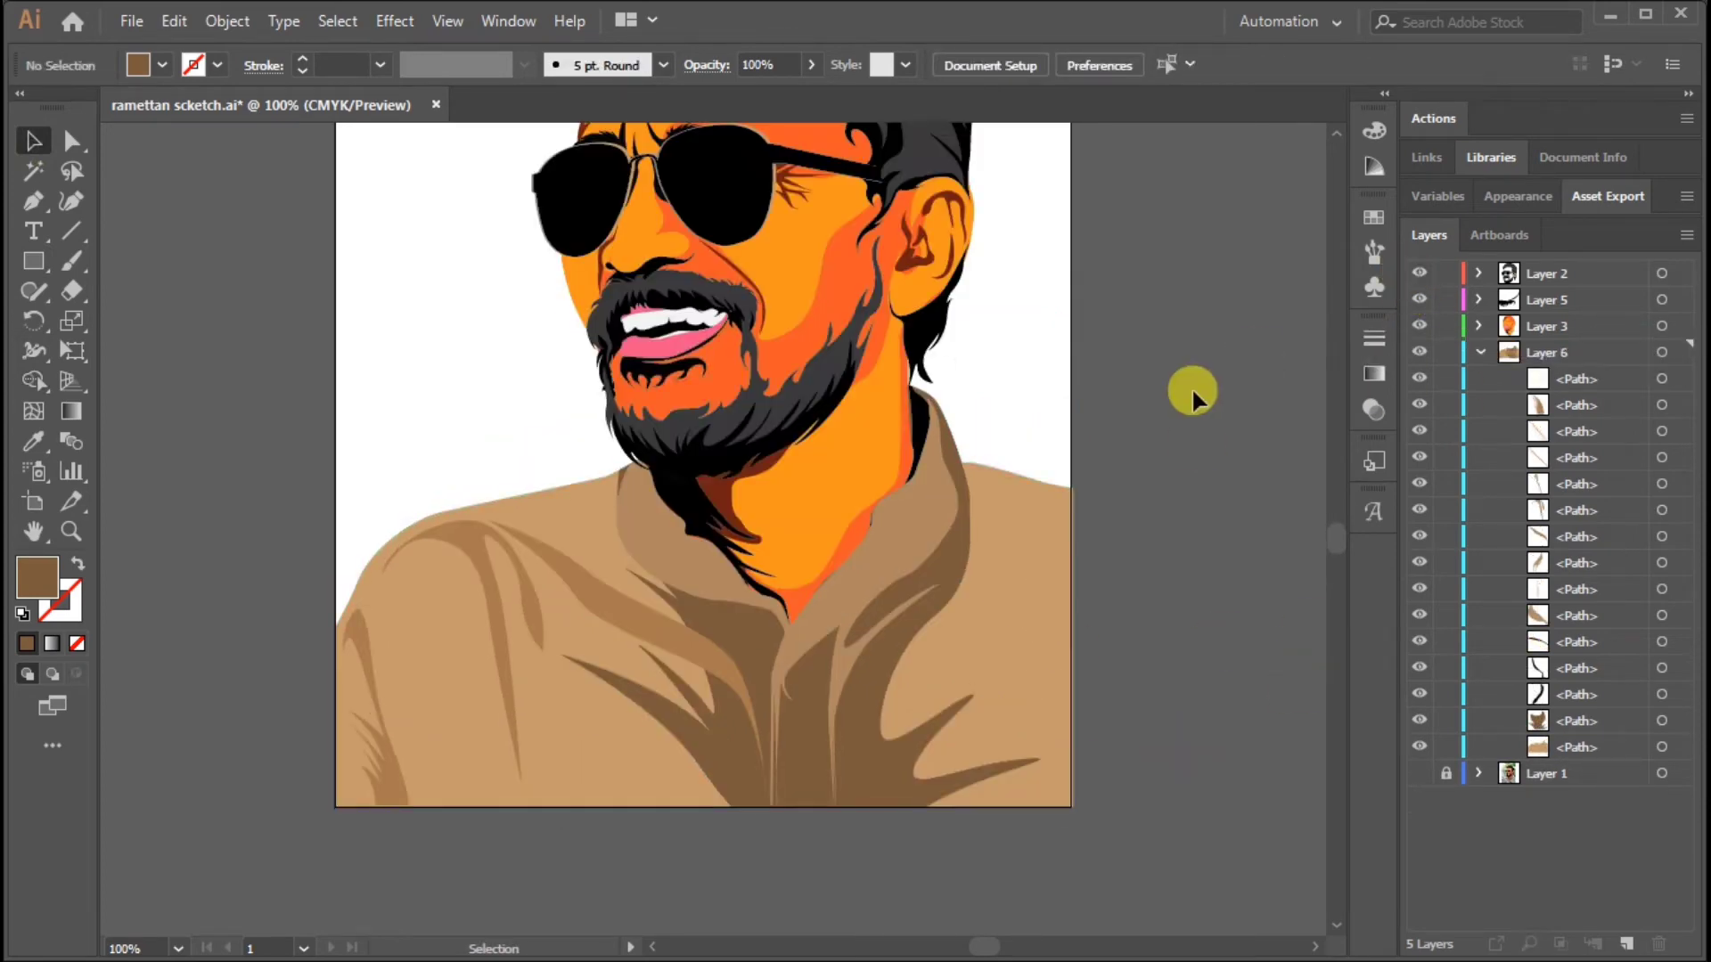
{"action": "left_click_drag", "start_coordinate": [1111, 557], "coordinate": [1157, 539]}
{"action": "left_click", "coordinate": [962, 481]}
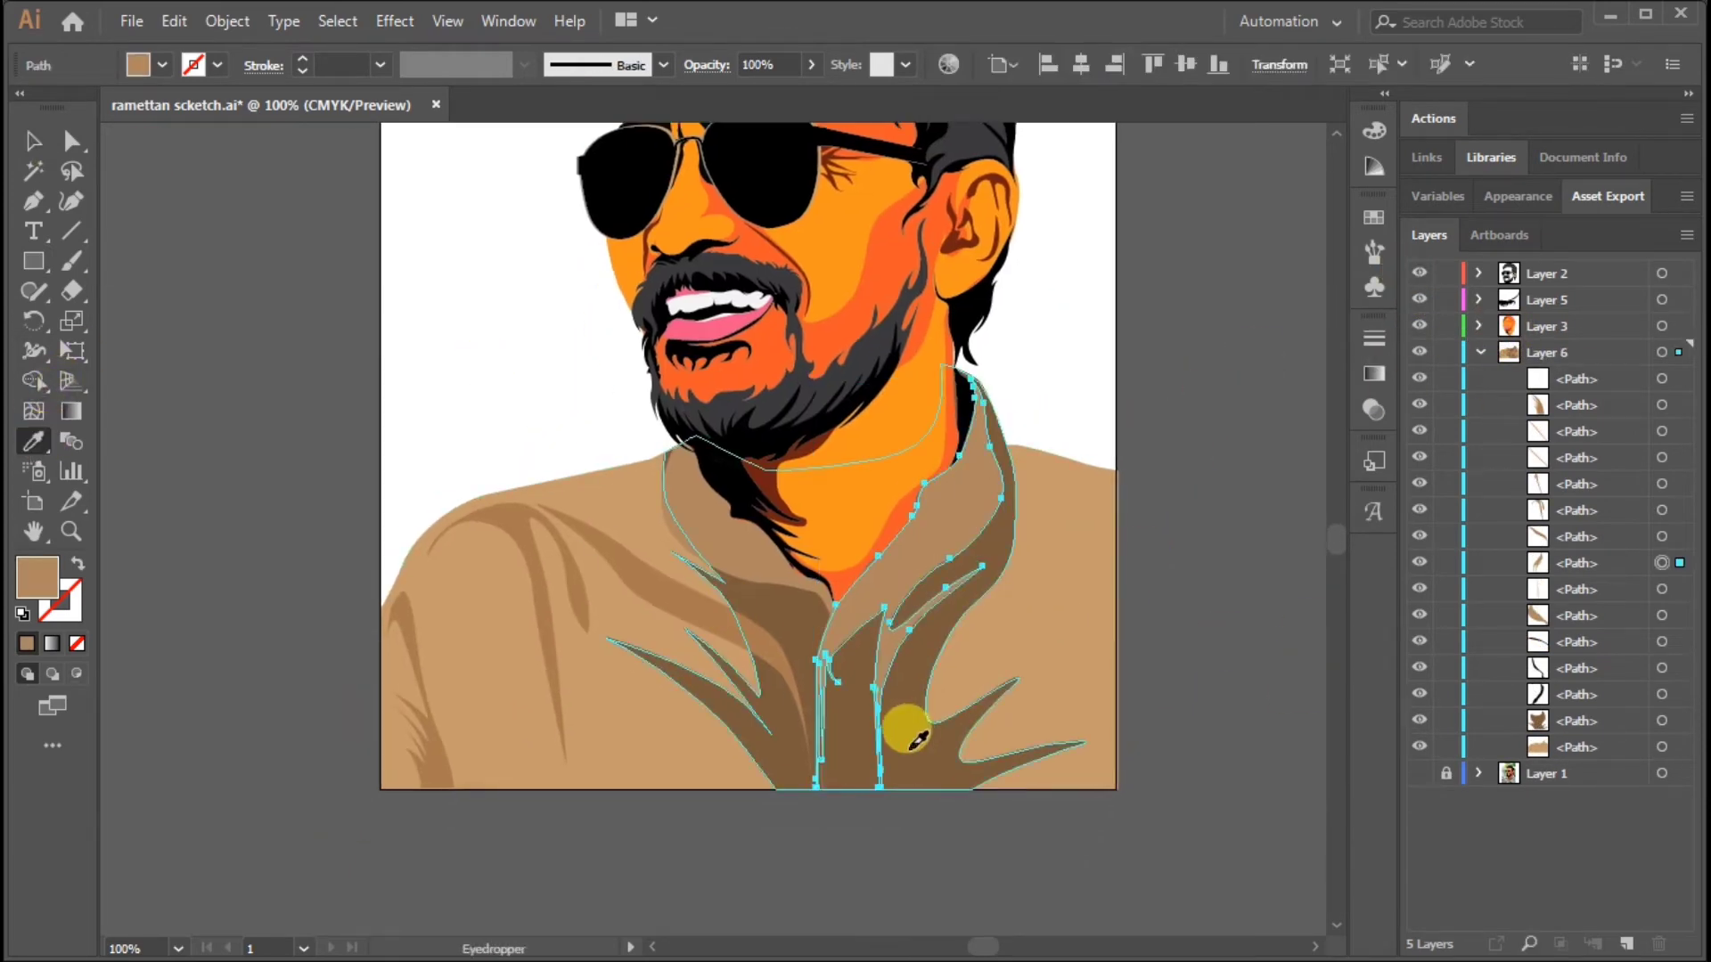
{"action": "left_click", "coordinate": [909, 738]}
{"action": "key", "text": "v"}
{"action": "left_click", "coordinate": [638, 535]}
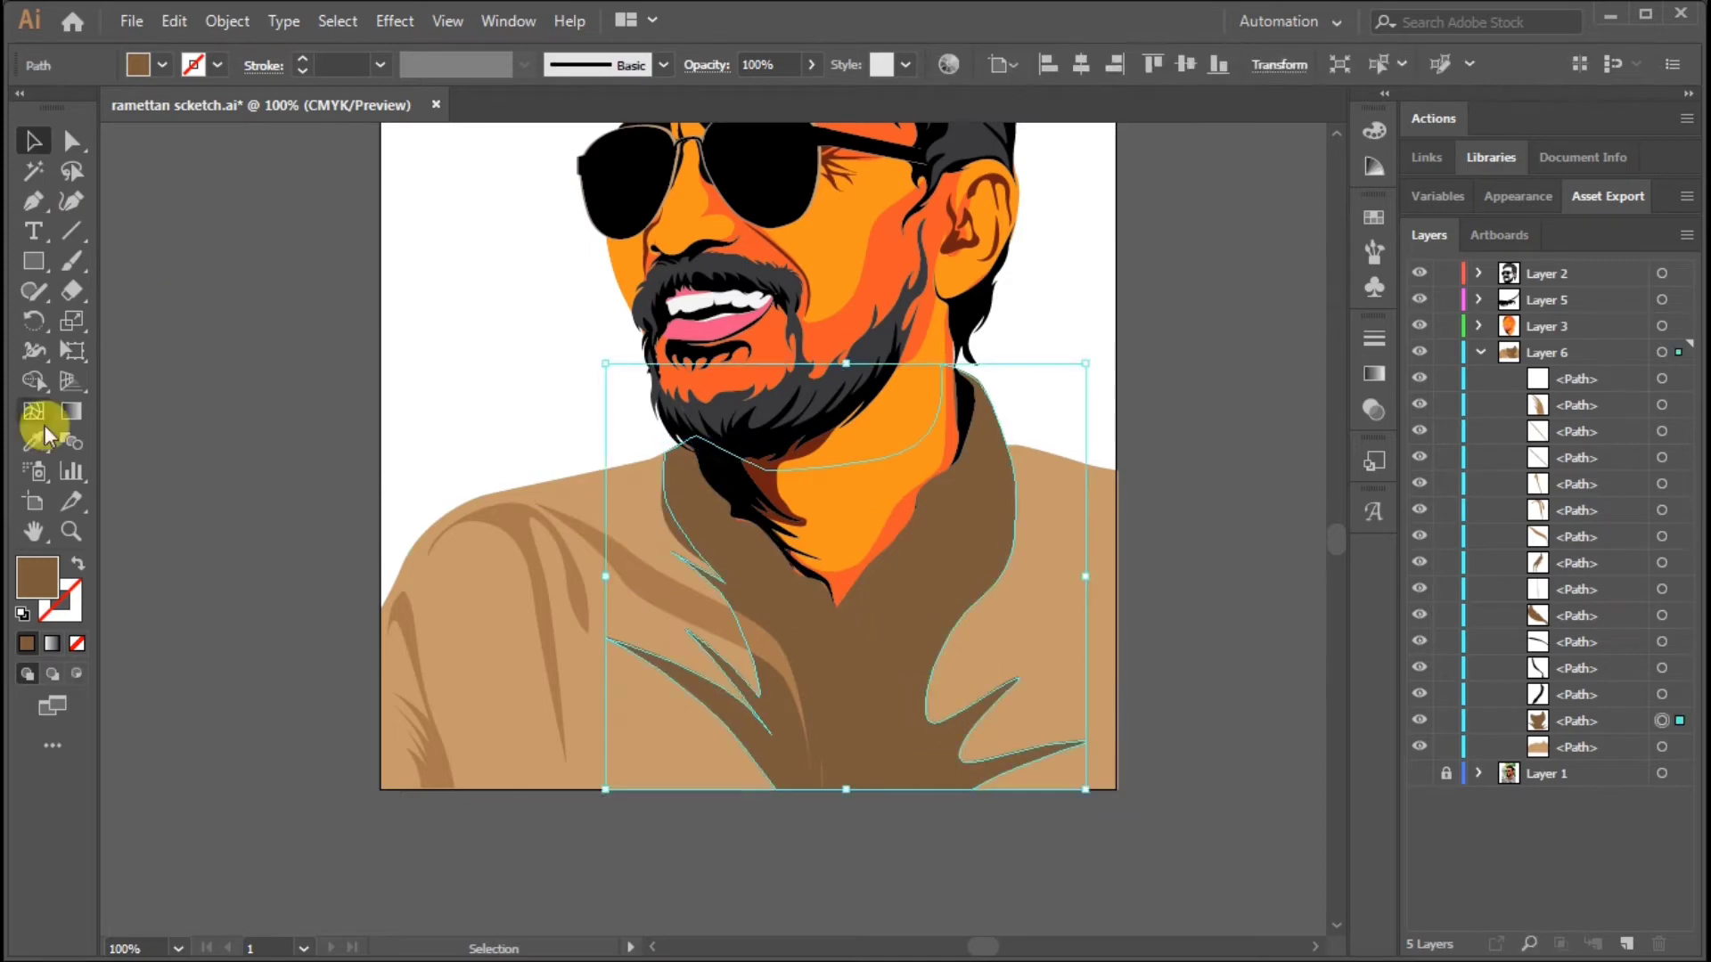
{"action": "left_click", "coordinate": [638, 577]}
{"action": "key", "text": "v"}
{"action": "left_click", "coordinate": [1228, 583]}
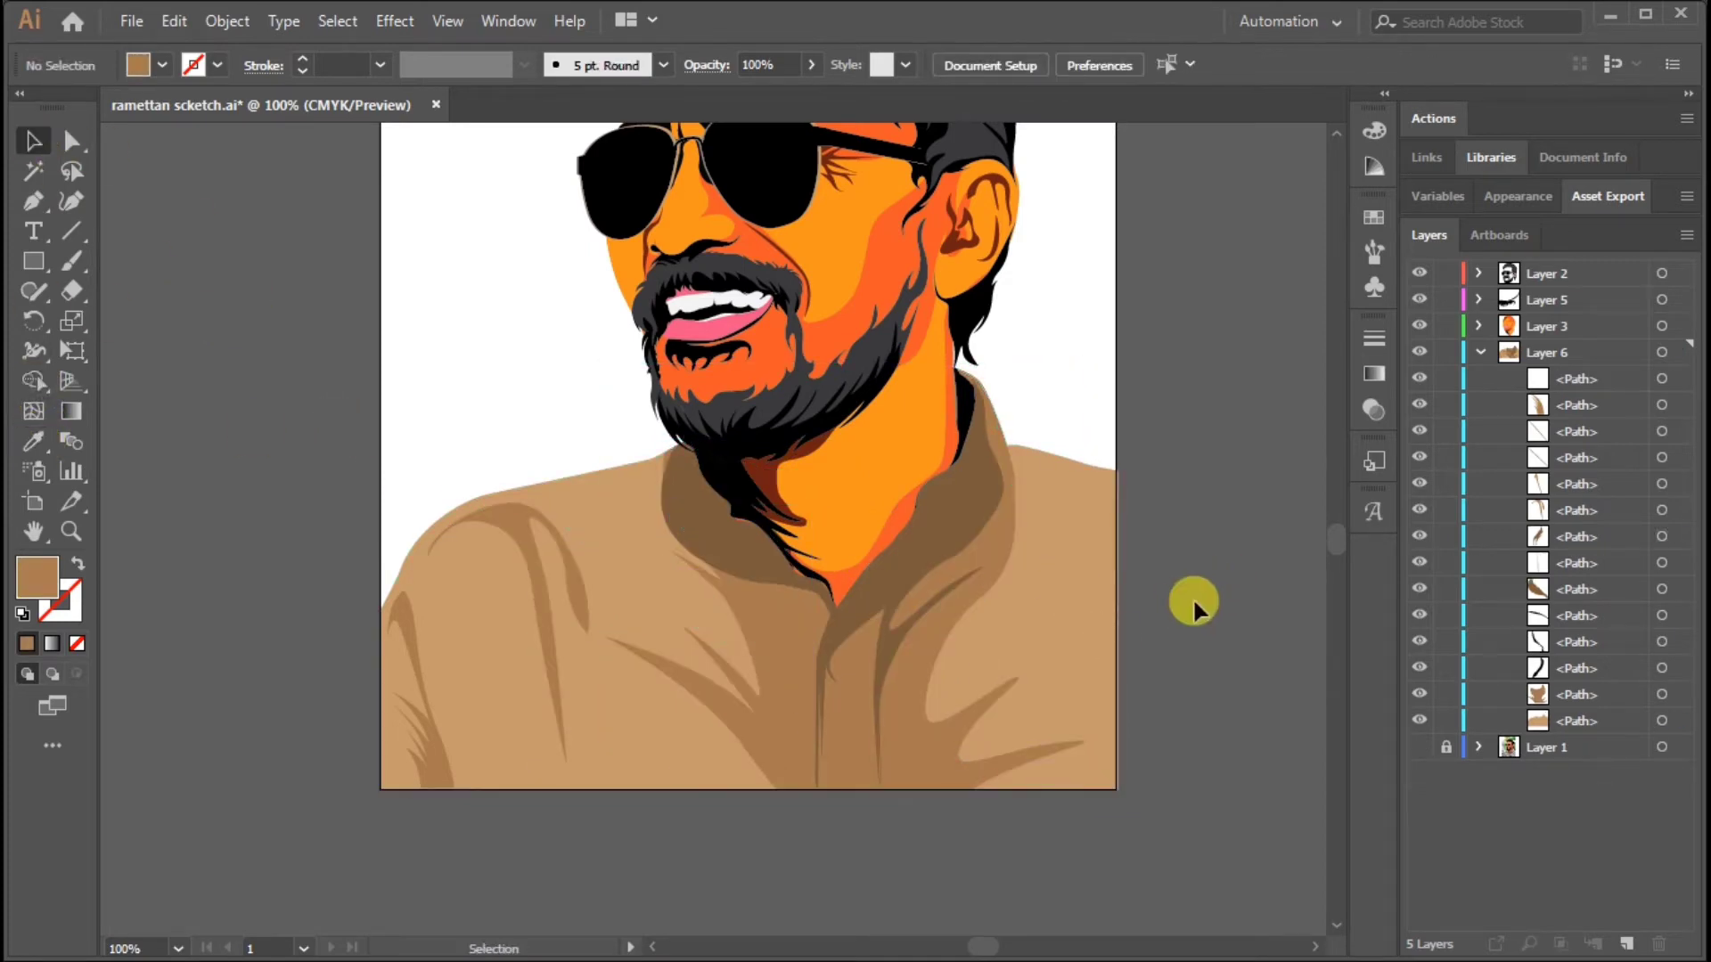
{"action": "scroll", "coordinate": [898, 560], "scroll_direction": "up", "scroll_amount": 3}
Step: Target Layer 6 and start a Pen path along the shoulder and hair edge
{"action": "key", "text": "p"}
{"action": "scroll", "coordinate": [677, 546], "scroll_direction": "up", "scroll_amount": 3}
{"action": "left_click", "coordinate": [1486, 357]}
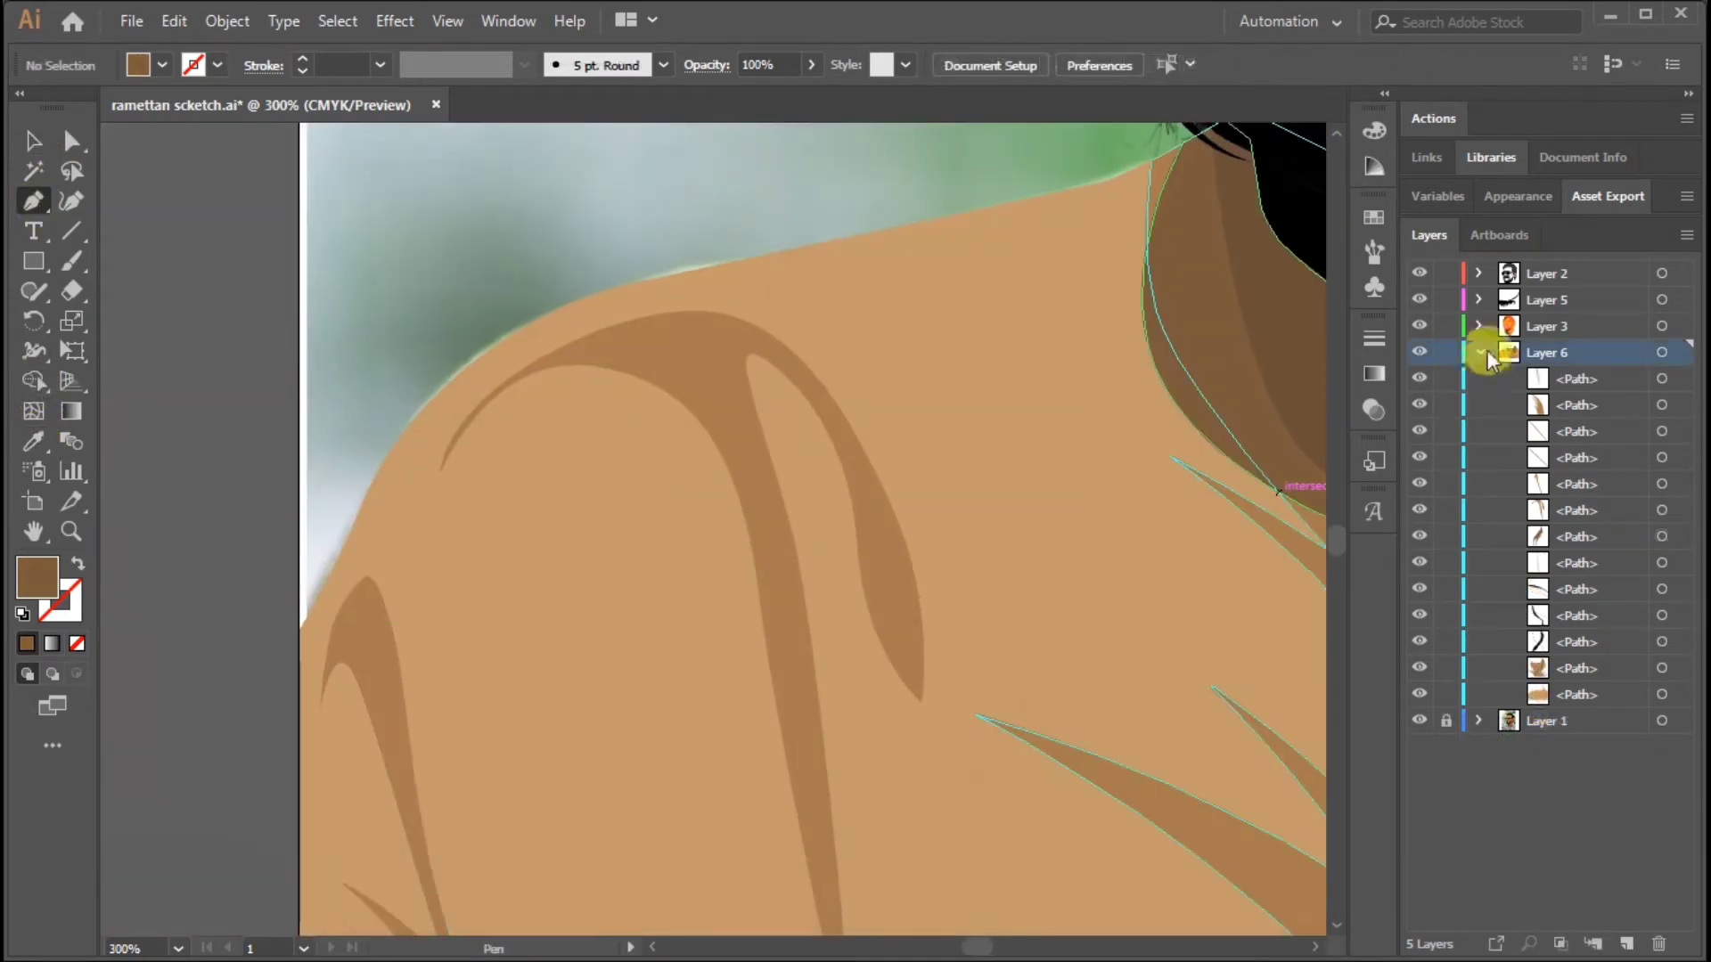
{"action": "left_click", "coordinate": [255, 847]}
{"action": "left_click", "coordinate": [432, 469]}
{"action": "scroll", "coordinate": [1030, 248], "scroll_direction": "right", "scroll_amount": 5}
{"action": "left_click", "coordinate": [833, 326]}
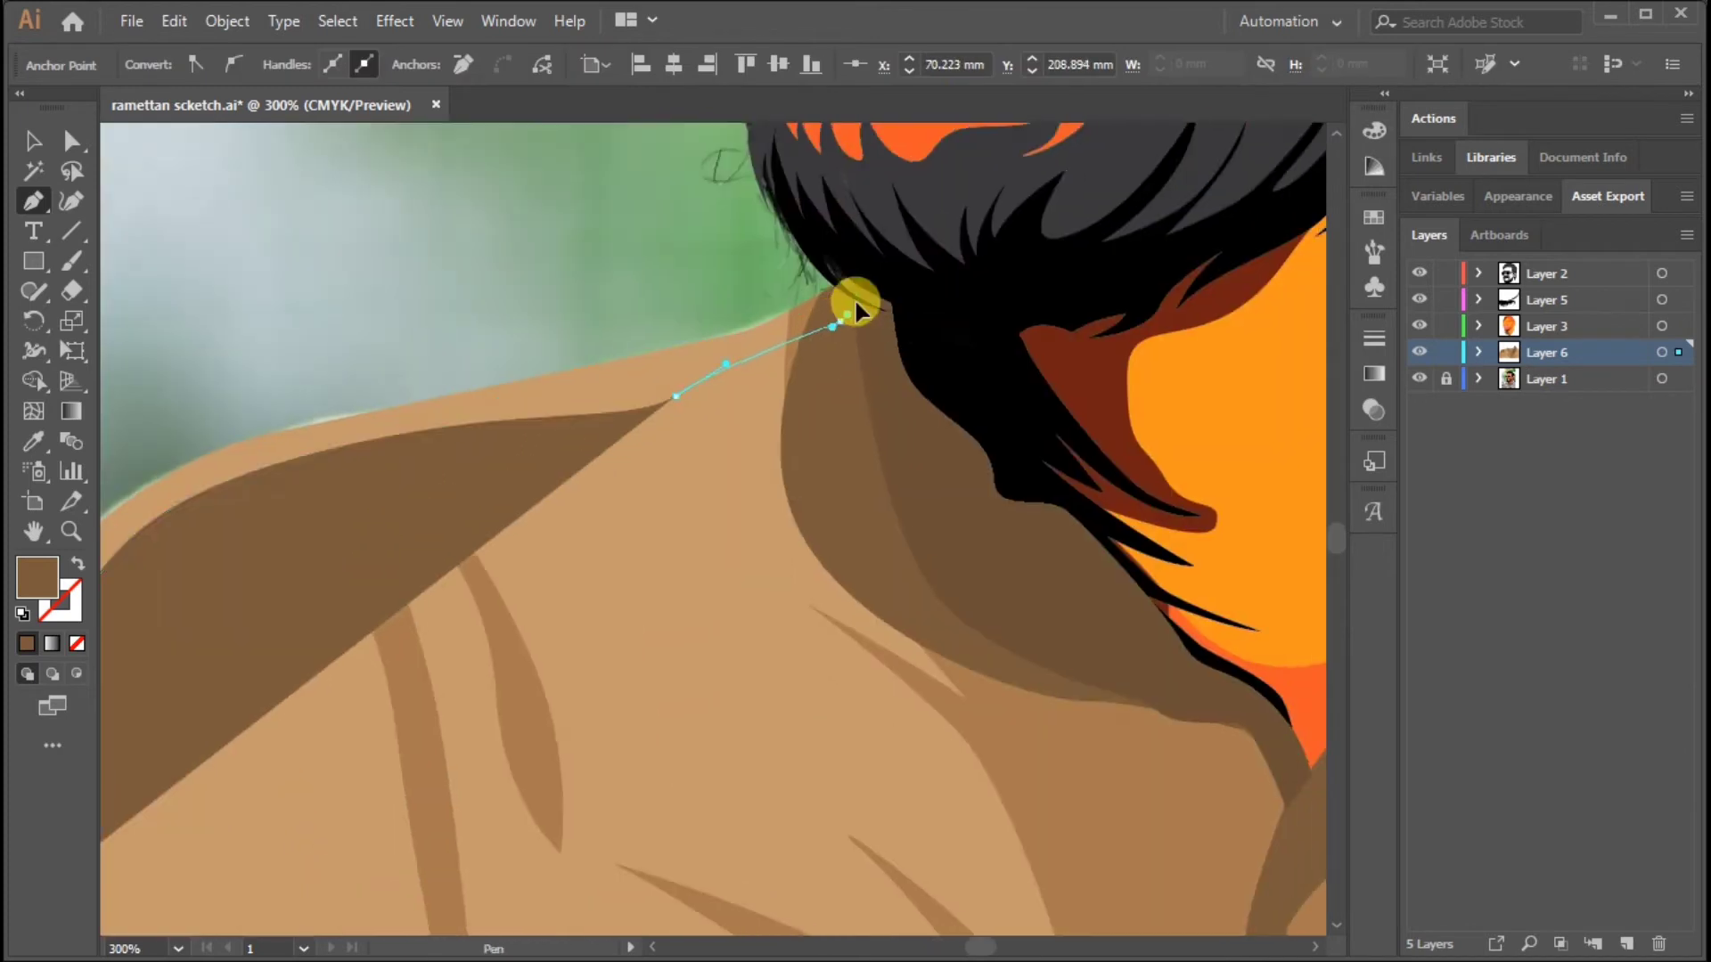
{"action": "left_click", "coordinate": [844, 286]}
{"action": "left_click", "coordinate": [882, 344]}
{"action": "left_click", "coordinate": [915, 417]}
Step: Continue the path along the neck and hair edge to the neck point
{"action": "left_click", "coordinate": [973, 475]}
{"action": "left_click", "coordinate": [1036, 520]}
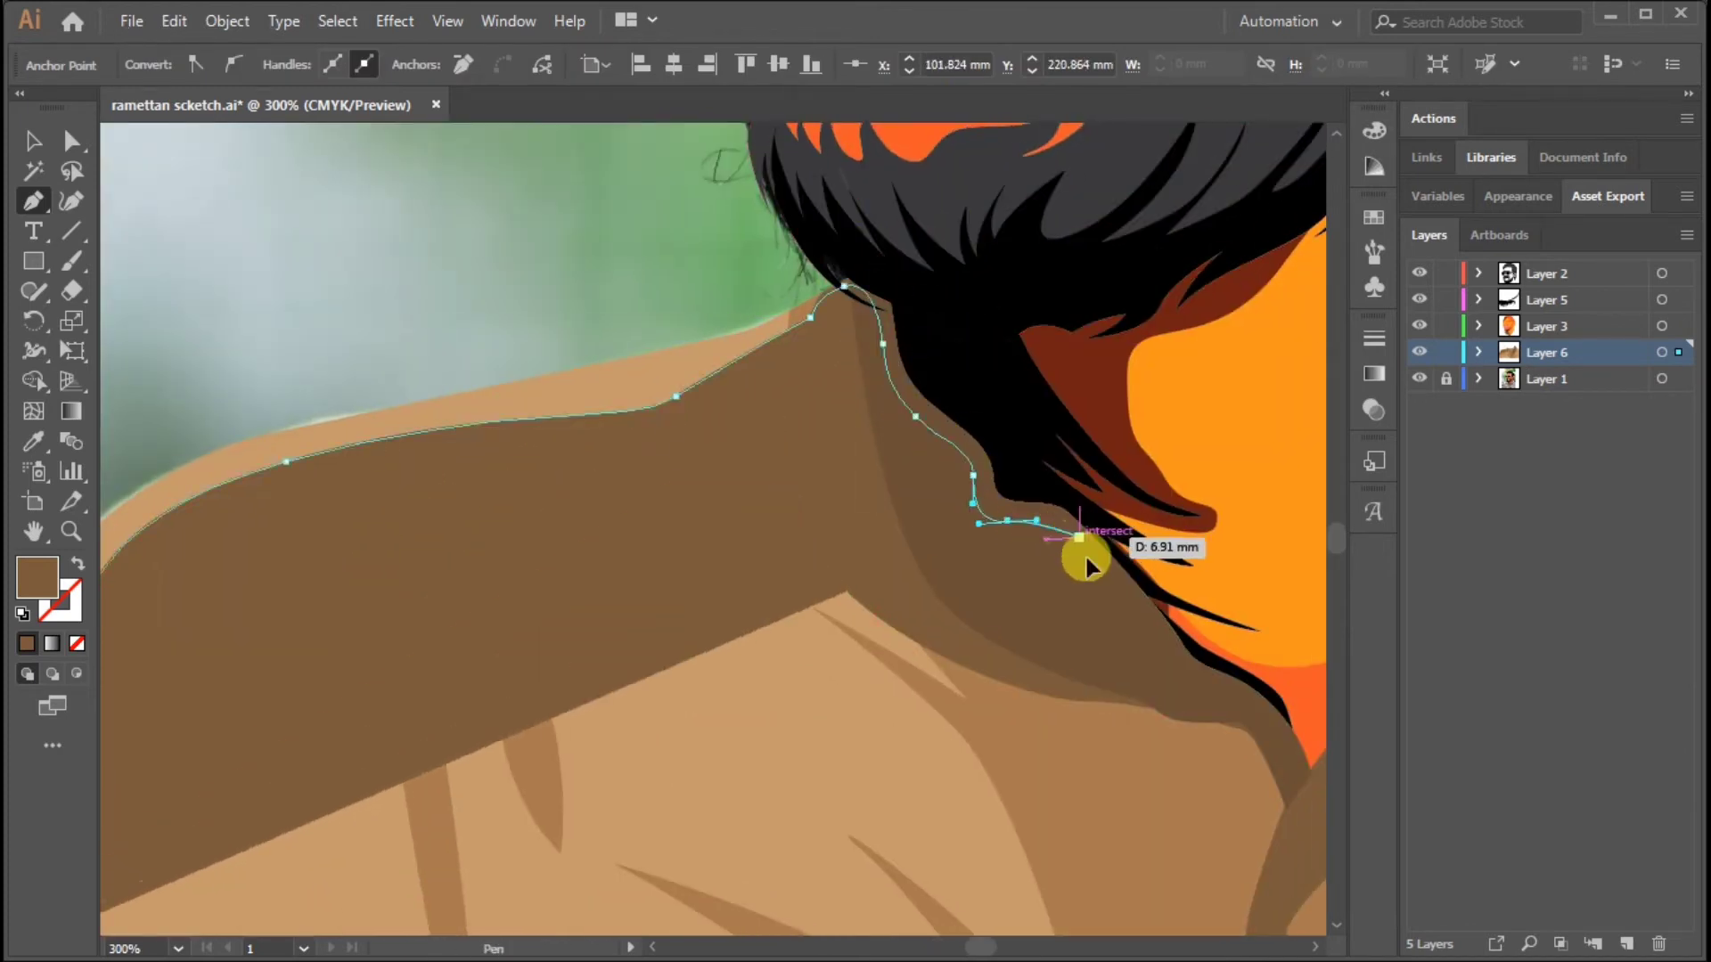
{"action": "left_click", "coordinate": [1079, 539]}
{"action": "scroll", "coordinate": [1025, 566], "scroll_direction": "down", "scroll_amount": 3}
{"action": "left_click", "coordinate": [878, 524]}
{"action": "left_click", "coordinate": [940, 568]}
{"action": "left_click", "coordinate": [968, 584]}
{"action": "left_click", "coordinate": [1005, 630]}
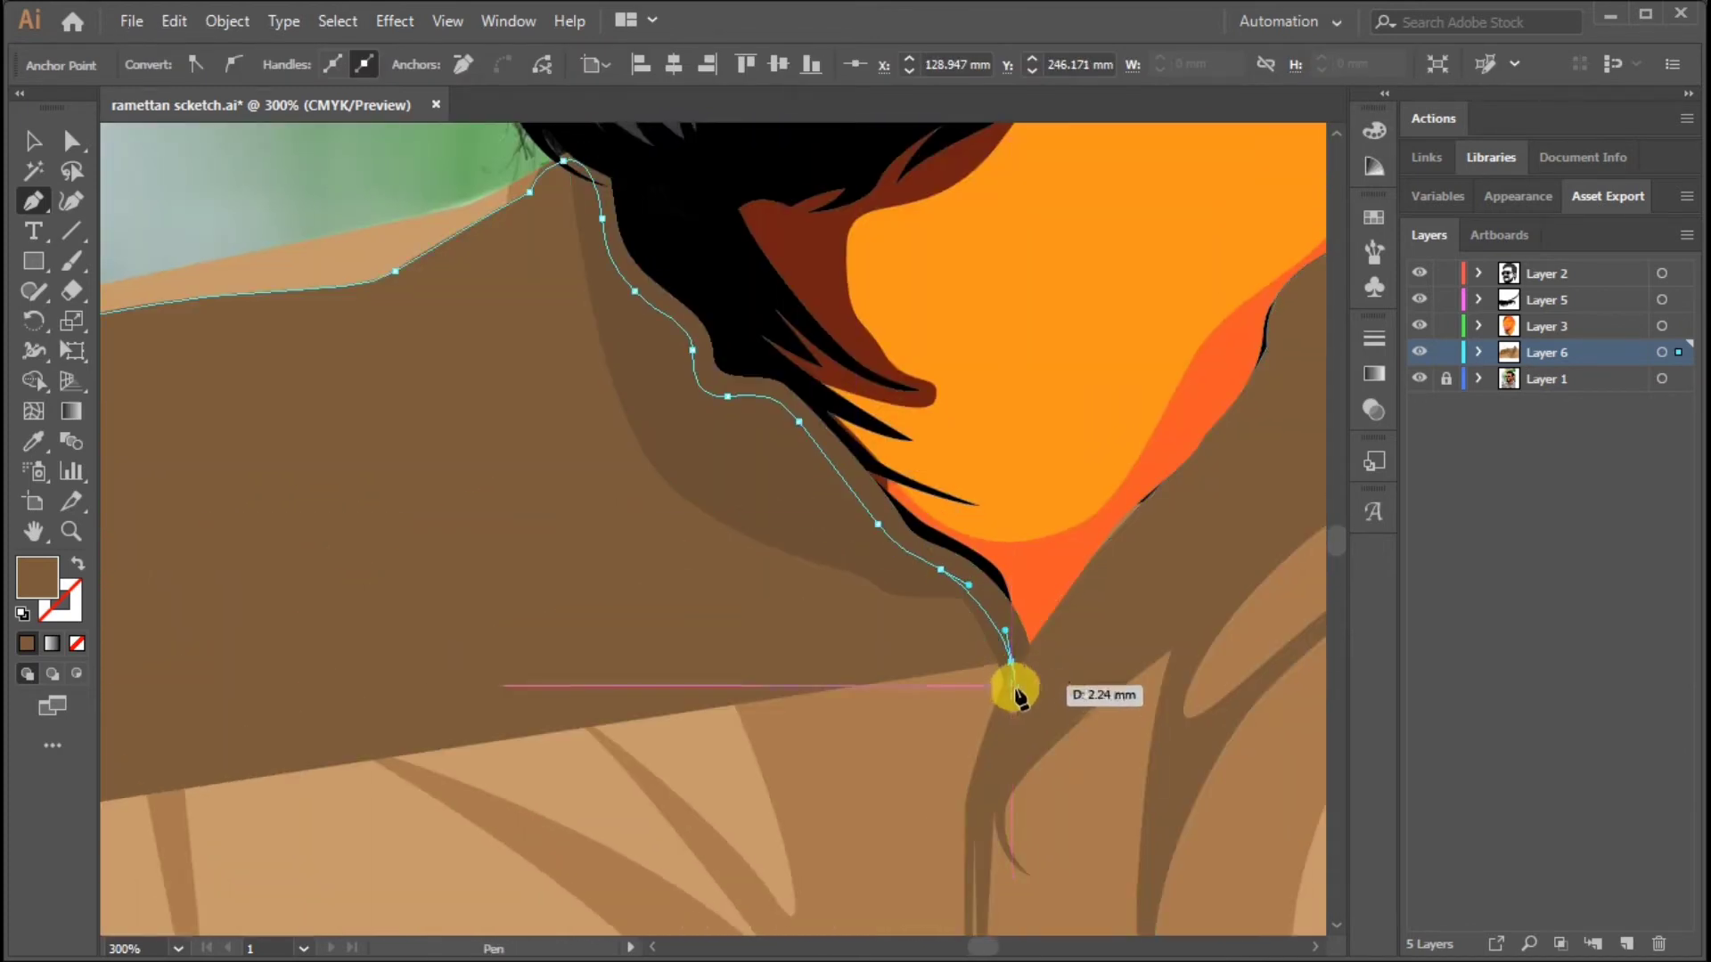
Step: Start a second outline beside the hair edge, curving along the collar toward the neck
{"action": "left_click", "coordinate": [1004, 709]}
{"action": "scroll", "coordinate": [980, 695], "scroll_direction": "down", "scroll_amount": 3}
{"action": "scroll", "coordinate": [951, 662], "scroll_direction": "up", "scroll_amount": 3}
{"action": "left_click", "coordinate": [763, 573]}
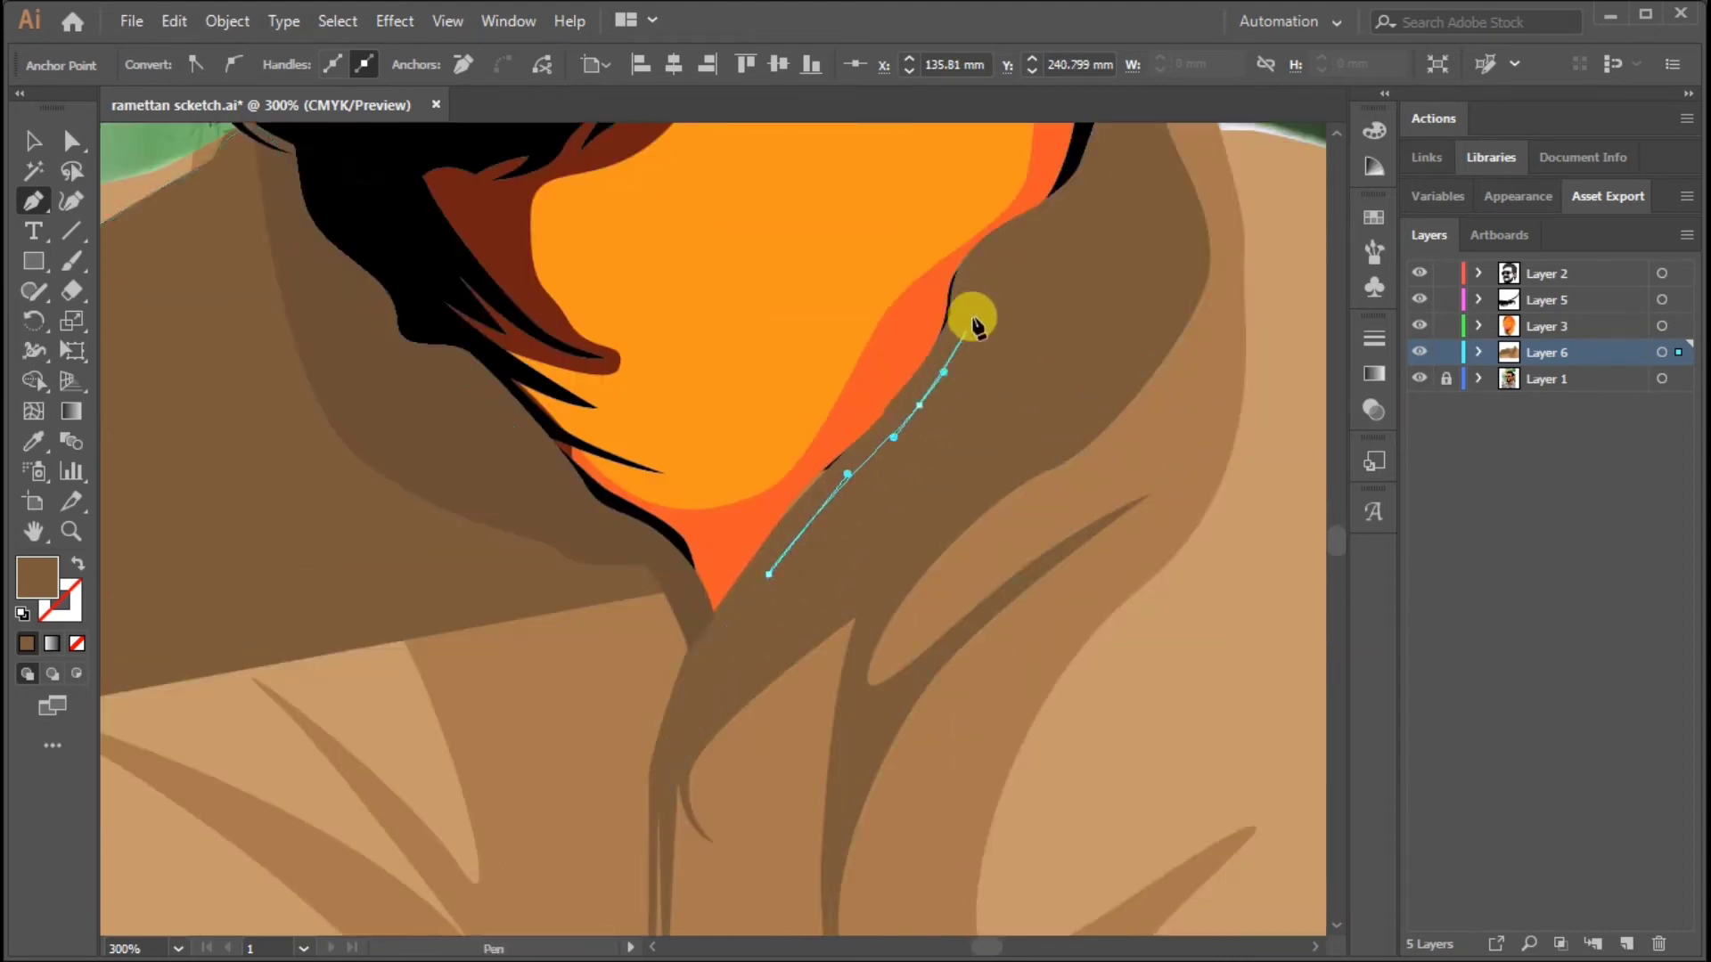
{"action": "left_click", "coordinate": [819, 529]}
{"action": "left_click_drag", "start_coordinate": [827, 490], "coordinate": [825, 475]}
{"action": "scroll", "coordinate": [897, 419], "scroll_direction": "down", "scroll_amount": 1}
{"action": "scroll", "coordinate": [832, 335], "scroll_direction": "up", "scroll_amount": 3}
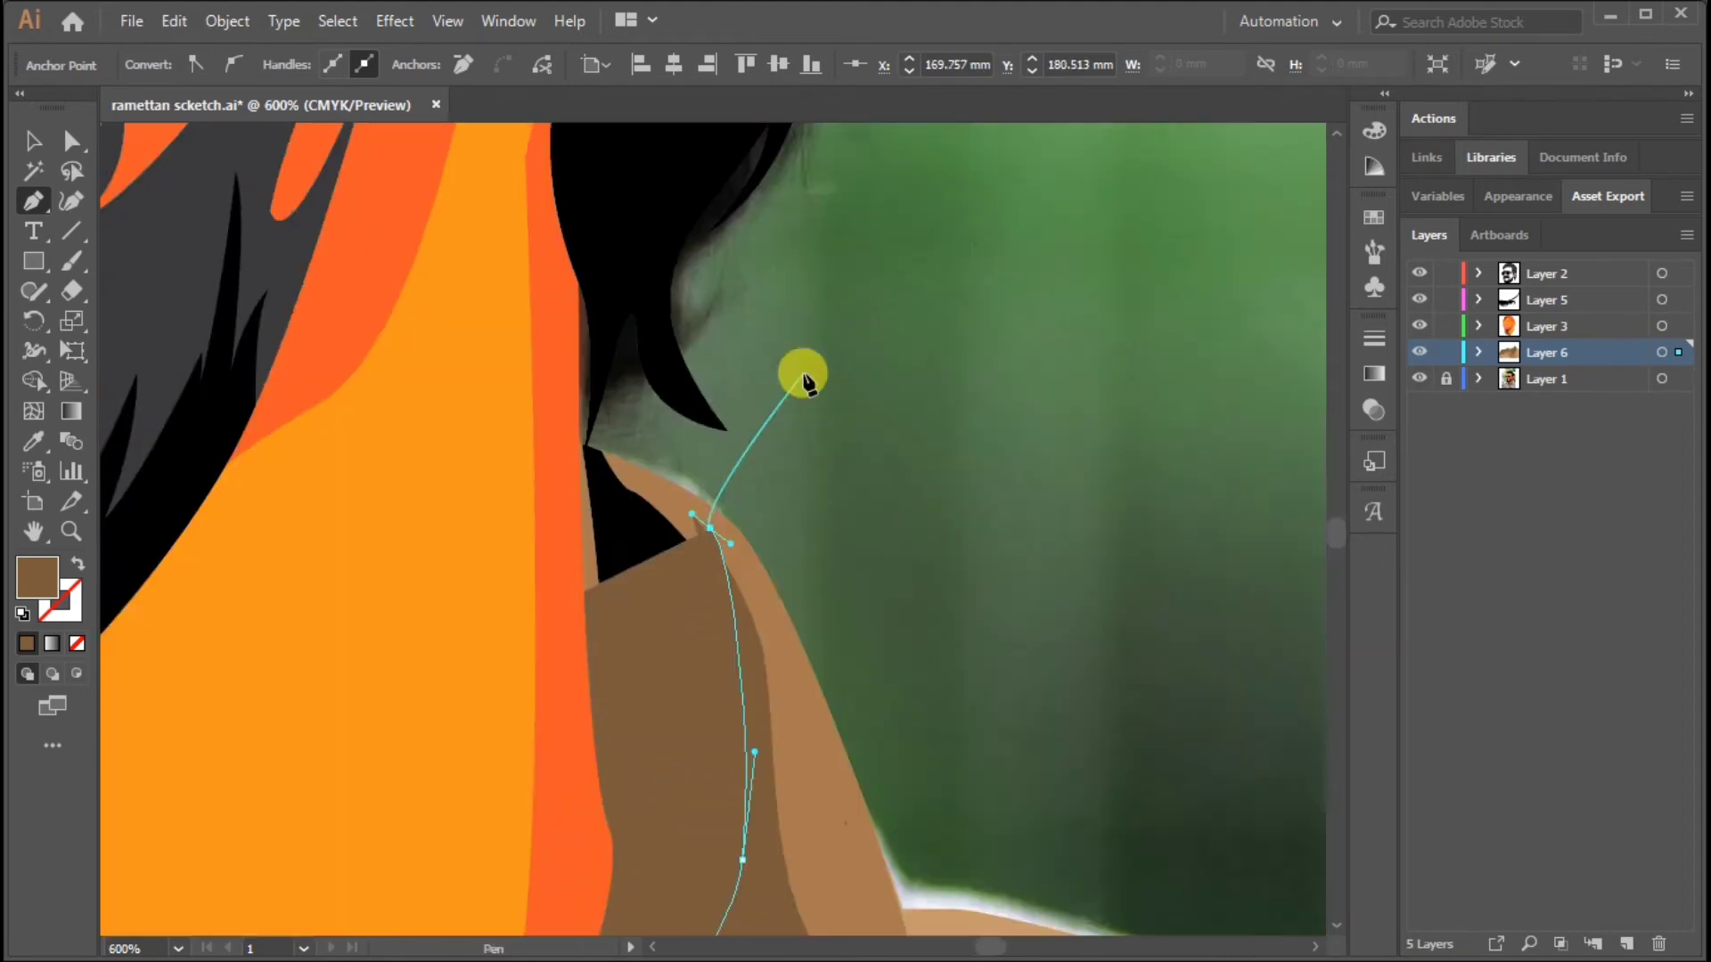
{"action": "scroll", "coordinate": [755, 356], "scroll_direction": "down", "scroll_amount": 3}
Step: Extend the outline across the shoulder and close the shoulder shape
{"action": "left_click_drag", "start_coordinate": [661, 668], "coordinate": [726, 546]}
{"action": "scroll", "coordinate": [758, 464], "scroll_direction": "down", "scroll_amount": 2}
{"action": "left_click_drag", "start_coordinate": [795, 394], "coordinate": [869, 429]}
{"action": "scroll", "coordinate": [880, 539], "scroll_direction": "down", "scroll_amount": 2}
{"action": "scroll", "coordinate": [891, 410], "scroll_direction": "down", "scroll_amount": 2}
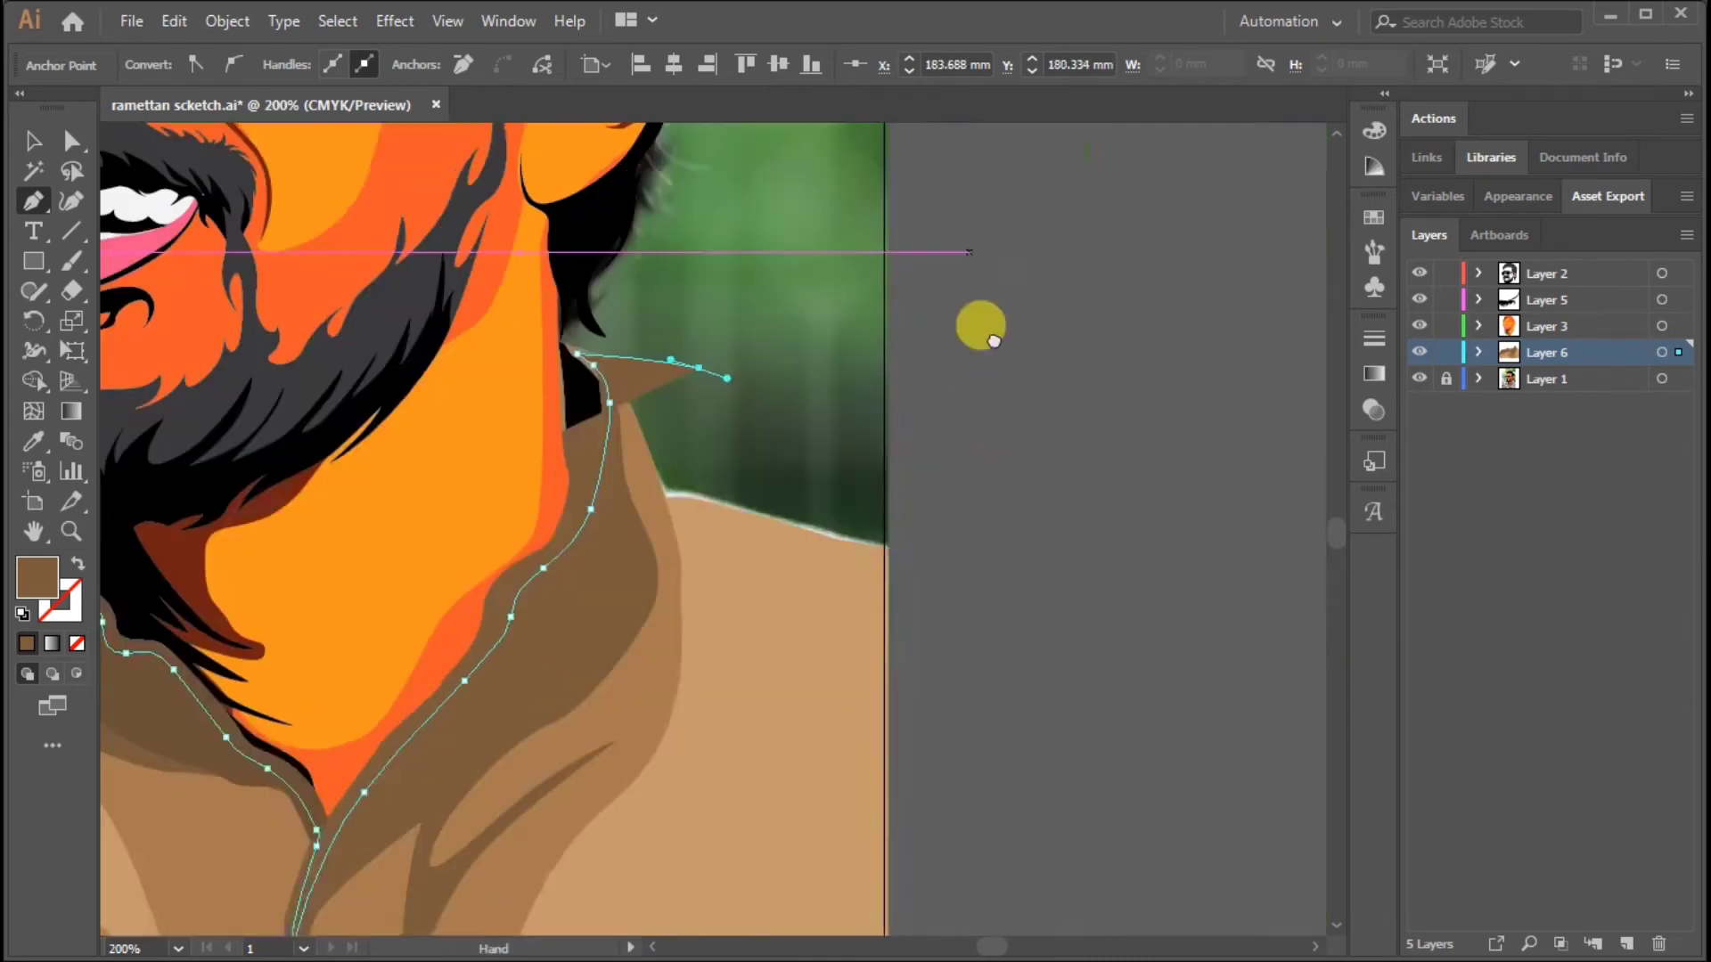
{"action": "left_click", "coordinate": [1134, 661]}
{"action": "left_click_drag", "start_coordinate": [941, 617], "coordinate": [808, 624]}
{"action": "left_click_drag", "start_coordinate": [739, 566], "coordinate": [680, 562]}
Step: Set the shoulder shape's fill to none, then undo back to the earlier neck path
{"action": "key", "text": "v"}
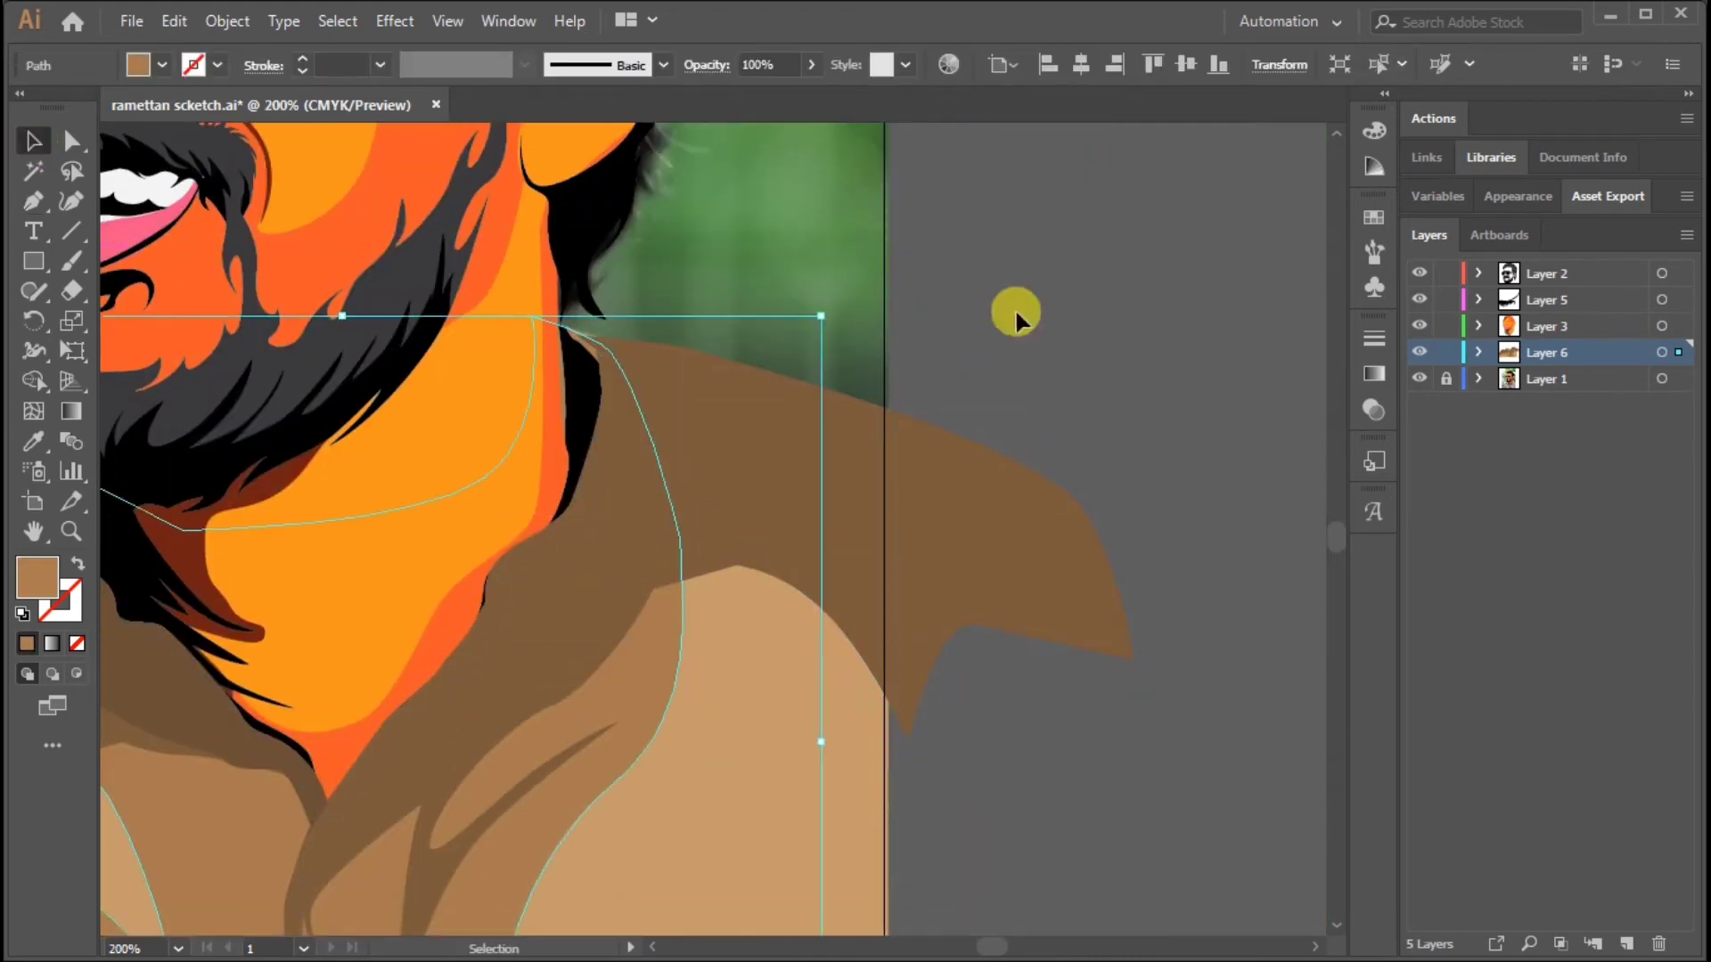
{"action": "left_click", "coordinate": [138, 64]}
{"action": "left_click", "coordinate": [20, 109]}
{"action": "key", "text": "p"}
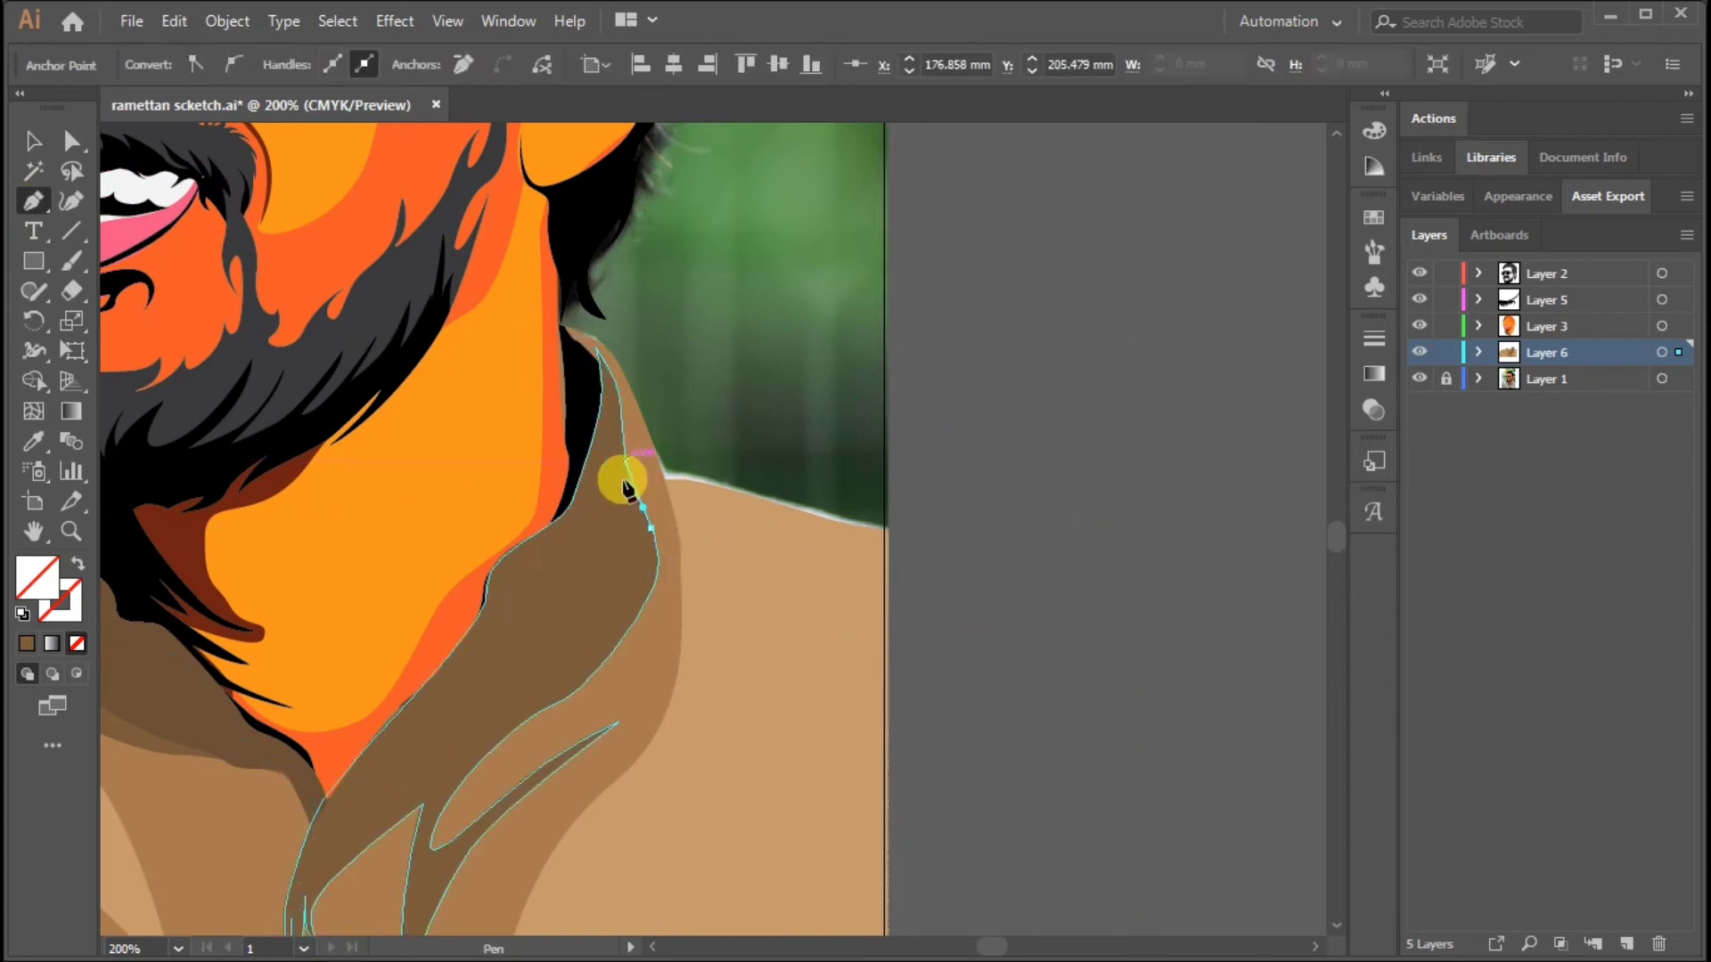
{"action": "key", "text": "ctrl+z"}
{"action": "key", "text": "ctrl+z"}
{"action": "key", "text": "ctrl+z"}
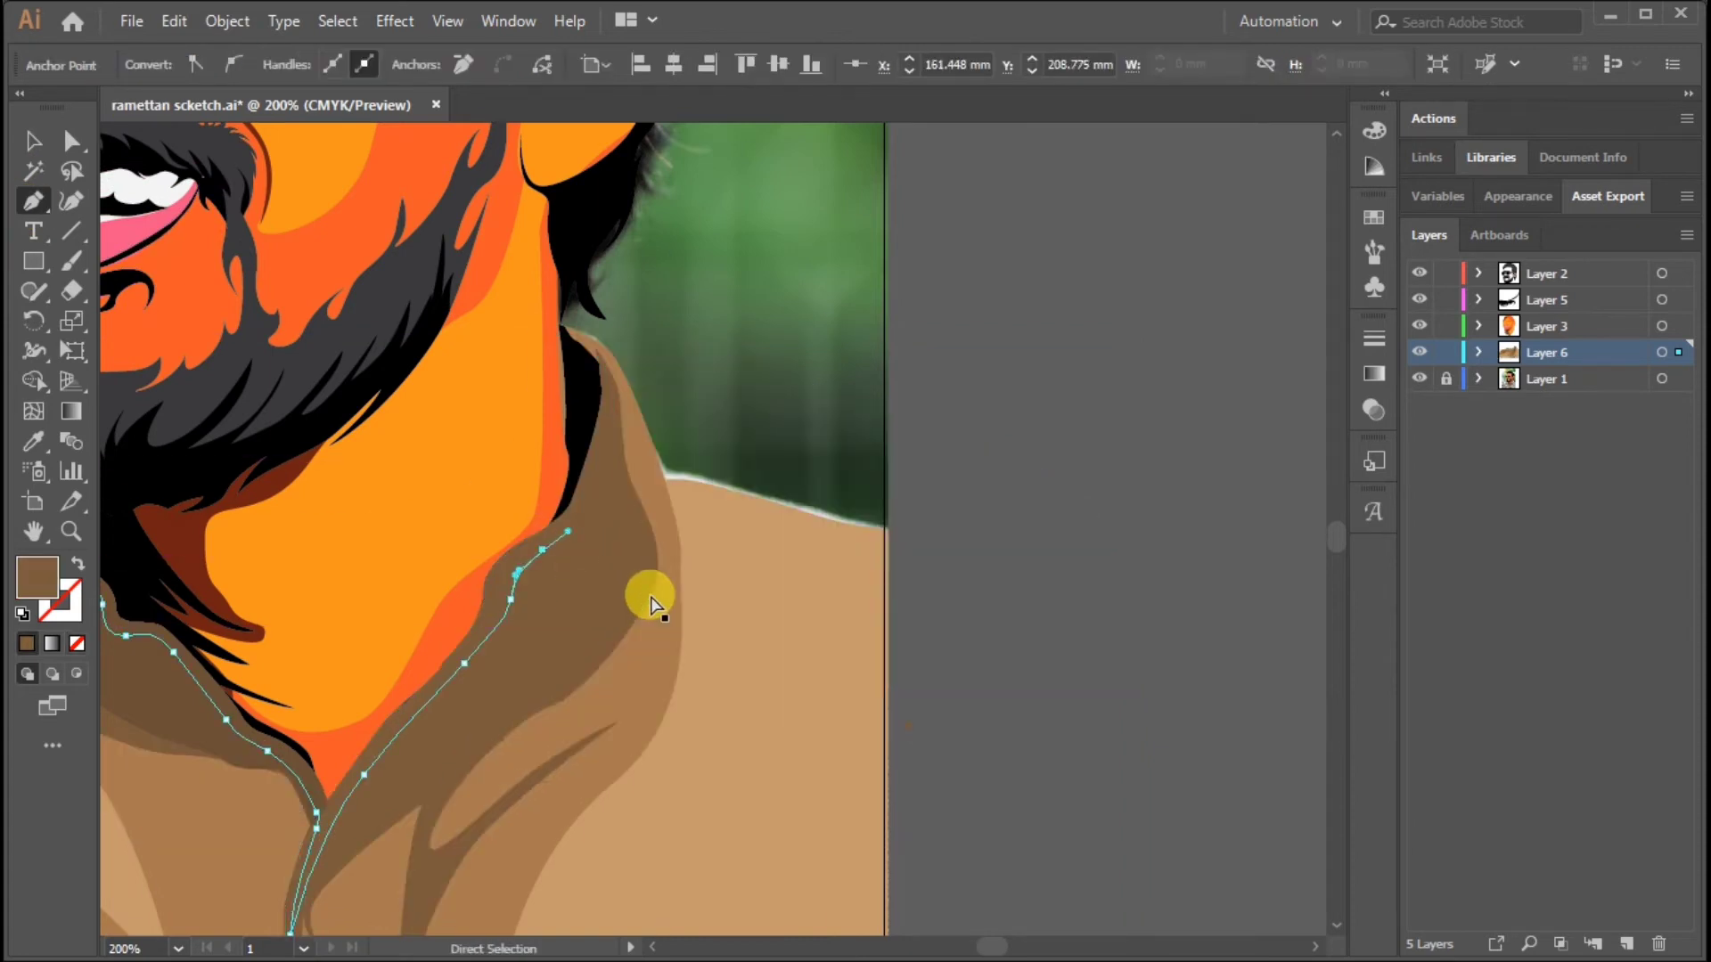
{"action": "key", "text": "ctrl+z"}
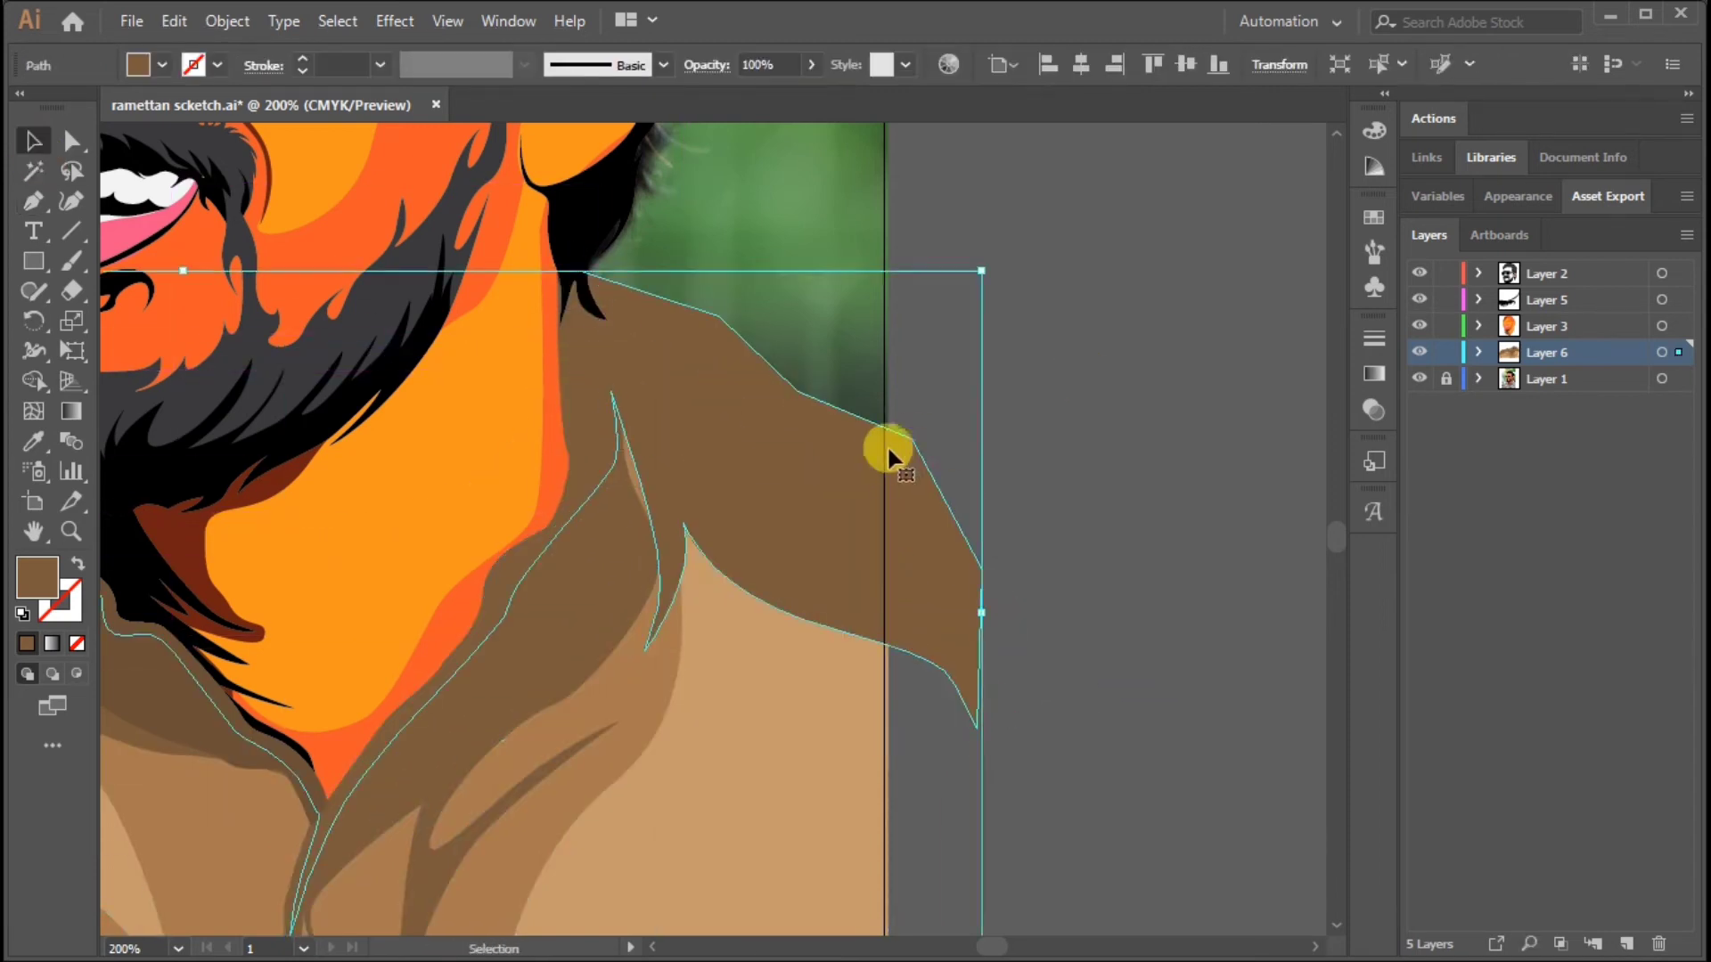
Step: Add a curved anchor to the neck path and hide the background reference photo
{"action": "left_click_drag", "start_coordinate": [557, 313], "coordinate": [768, 381]}
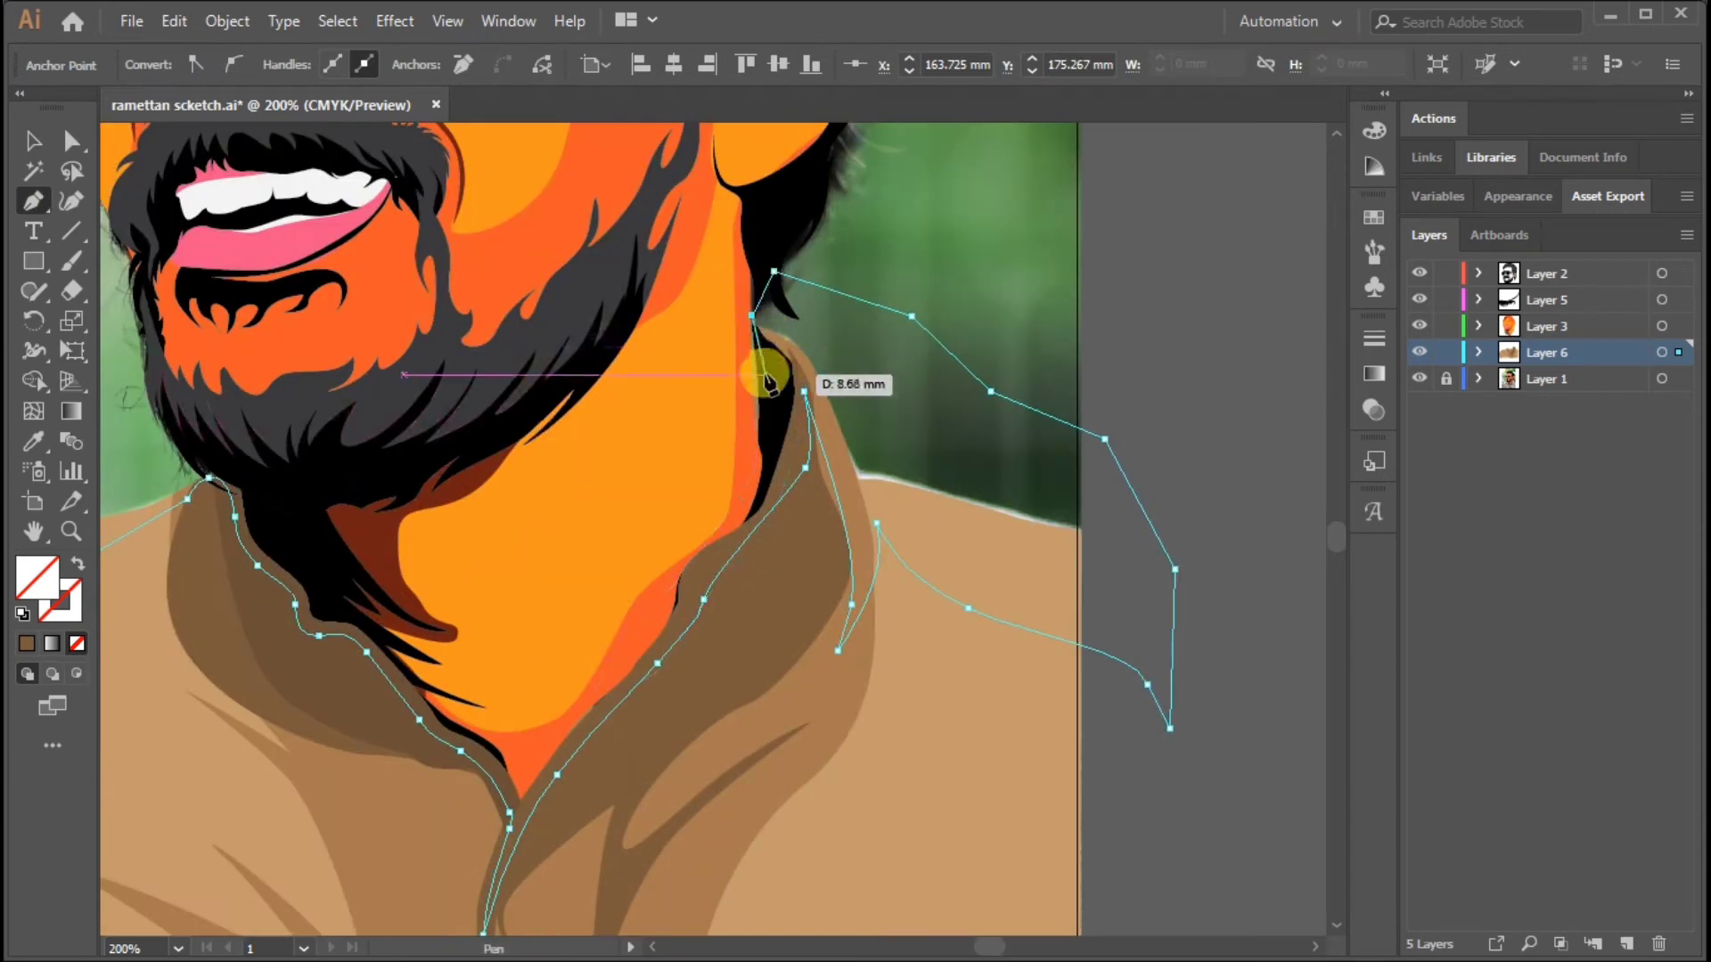
{"action": "scroll", "coordinate": [753, 426], "scroll_direction": "up", "scroll_amount": 2}
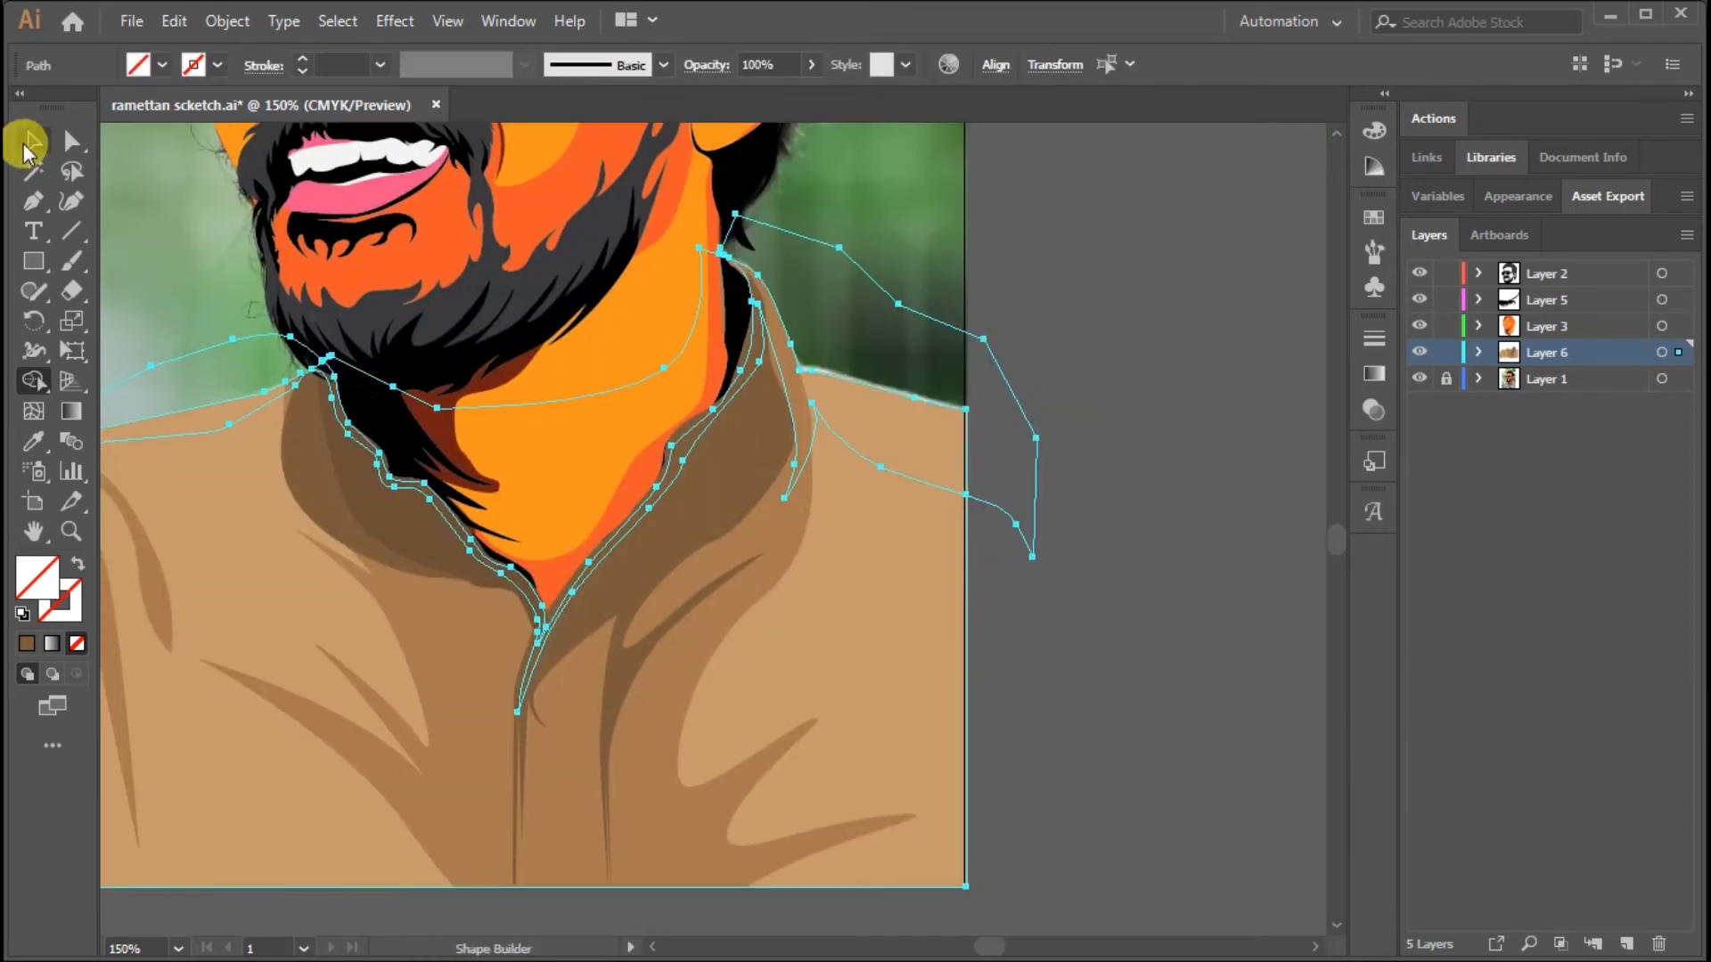
{"action": "left_click", "coordinate": [27, 143]}
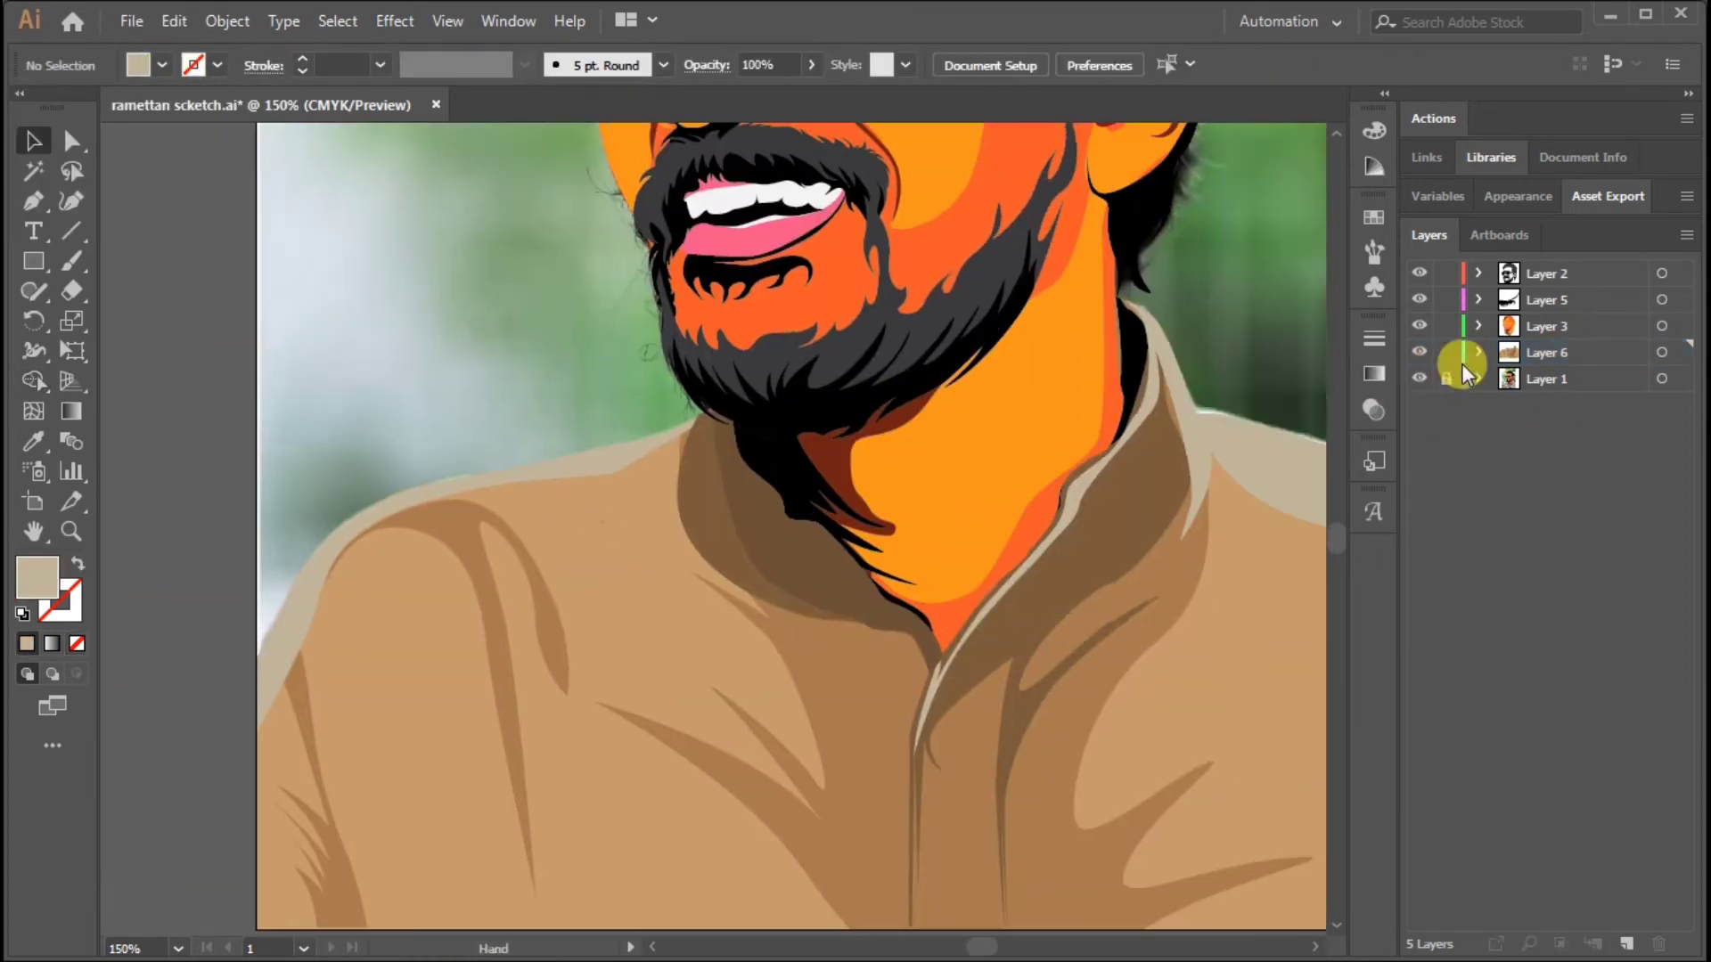
{"action": "left_click", "coordinate": [1420, 377]}
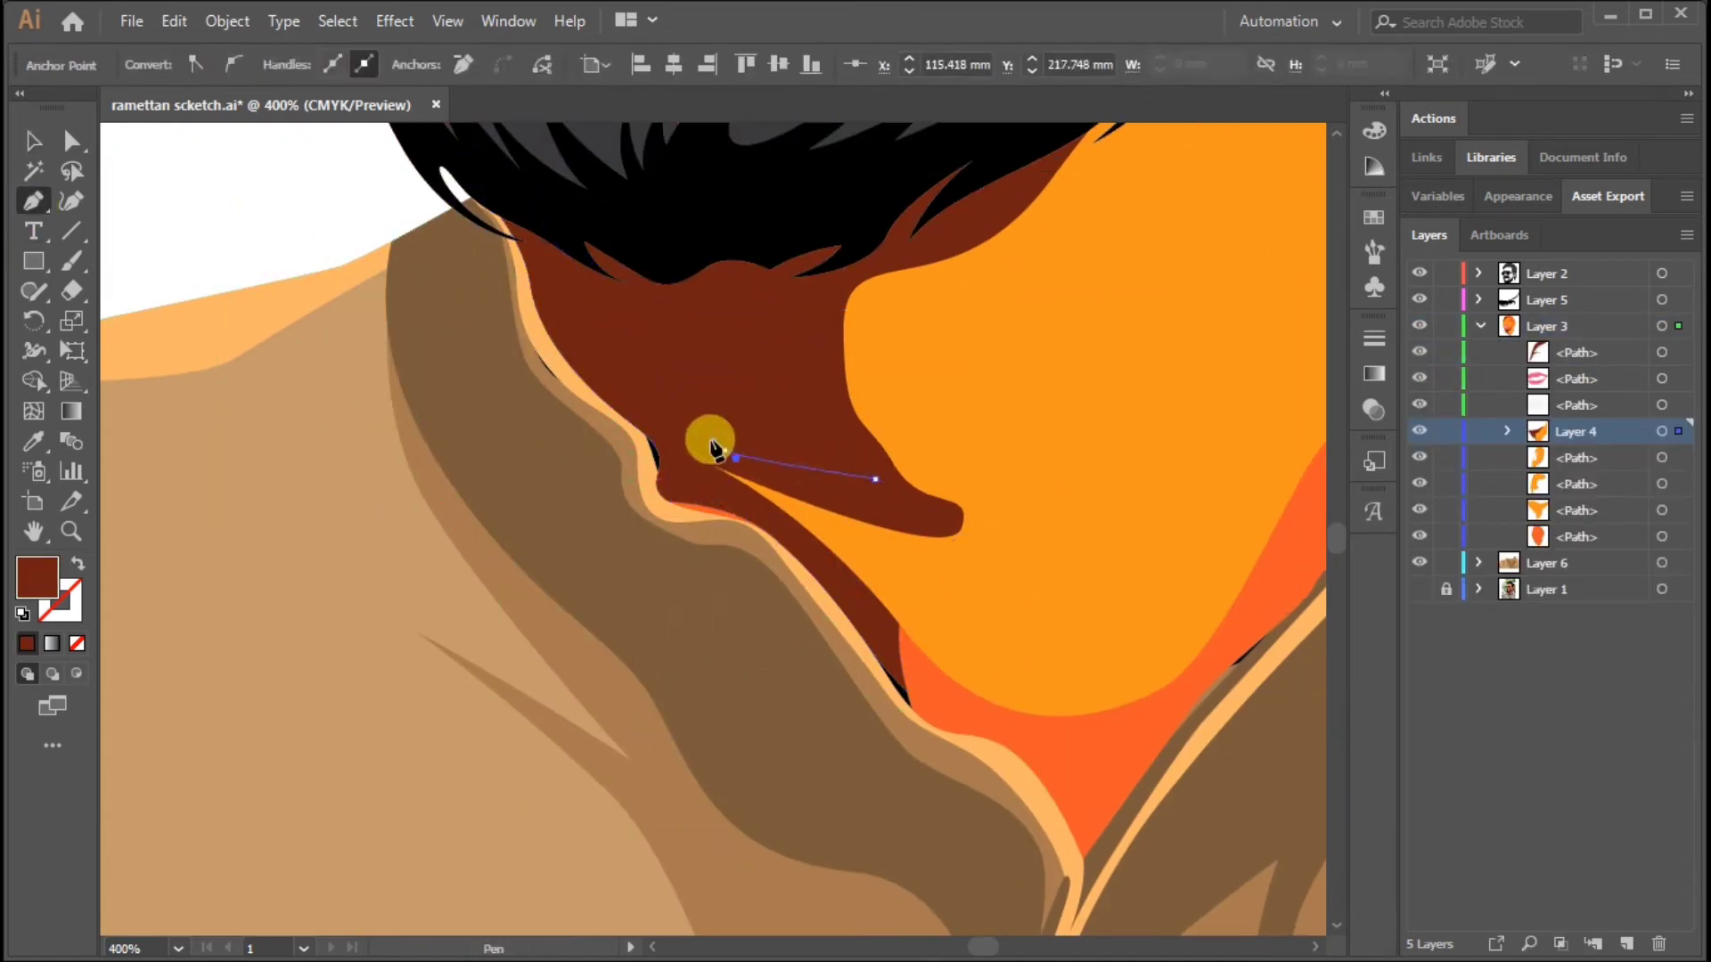
Step: Close the strand shape under the beard and fill it black
{"action": "left_click", "coordinate": [502, 164]}
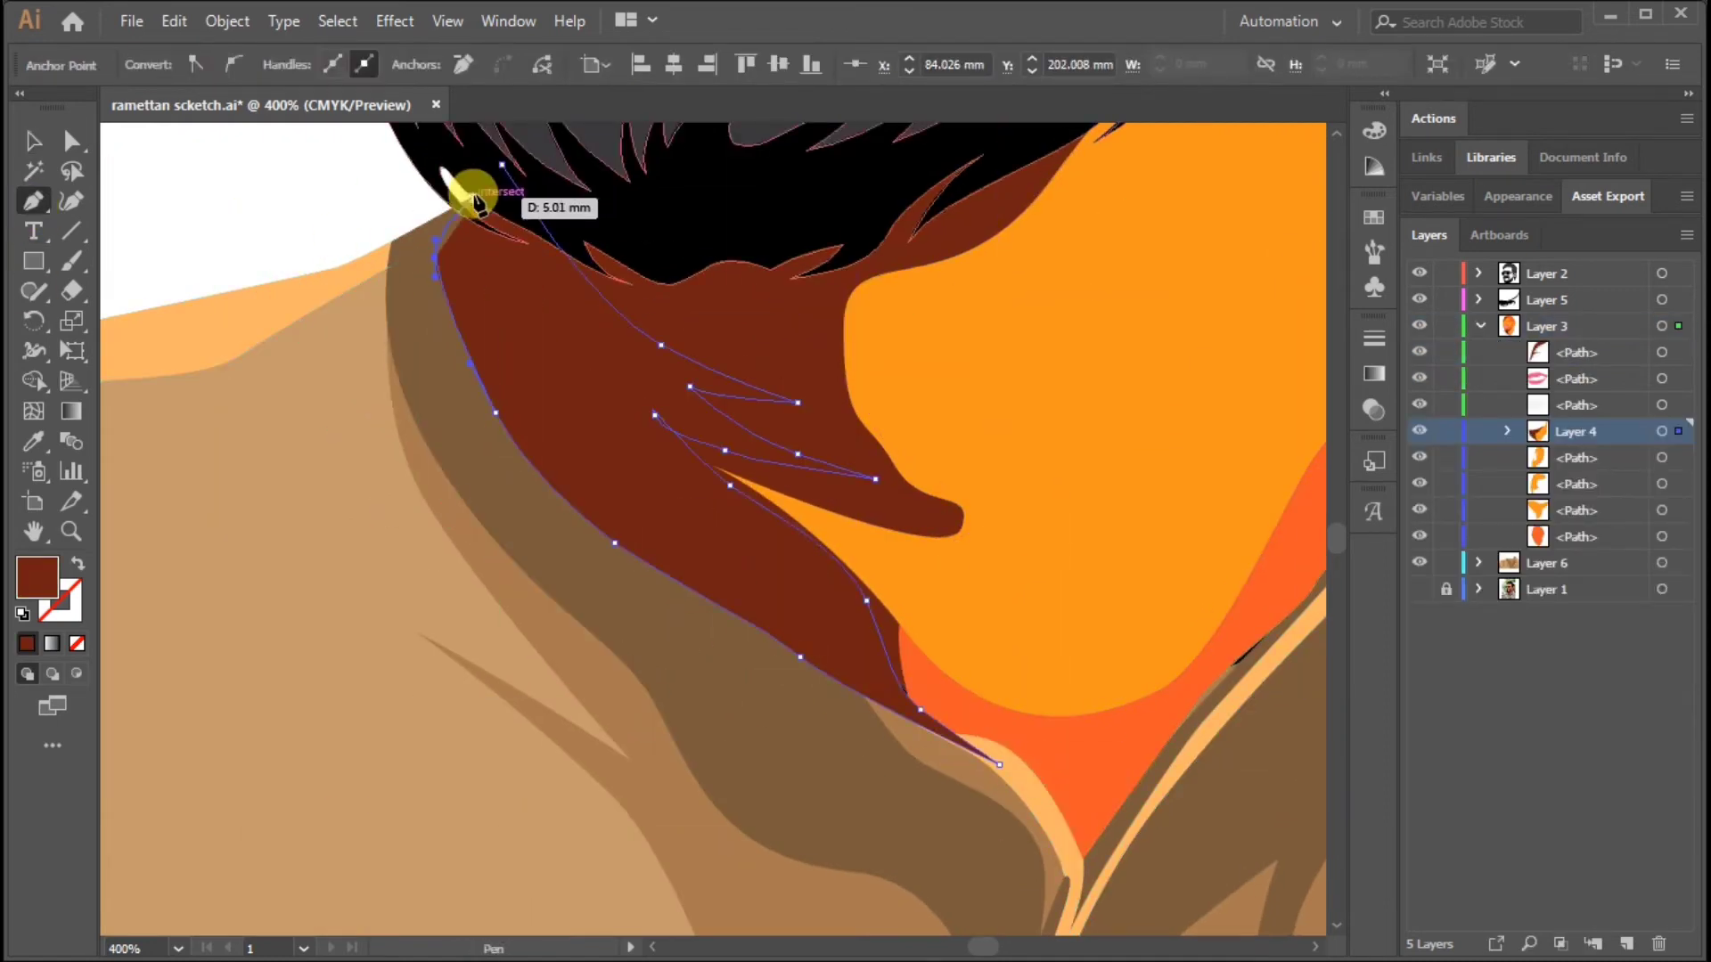
{"action": "key", "text": "v"}
{"action": "left_click", "coordinate": [138, 64]}
{"action": "left_click", "coordinate": [72, 106]}
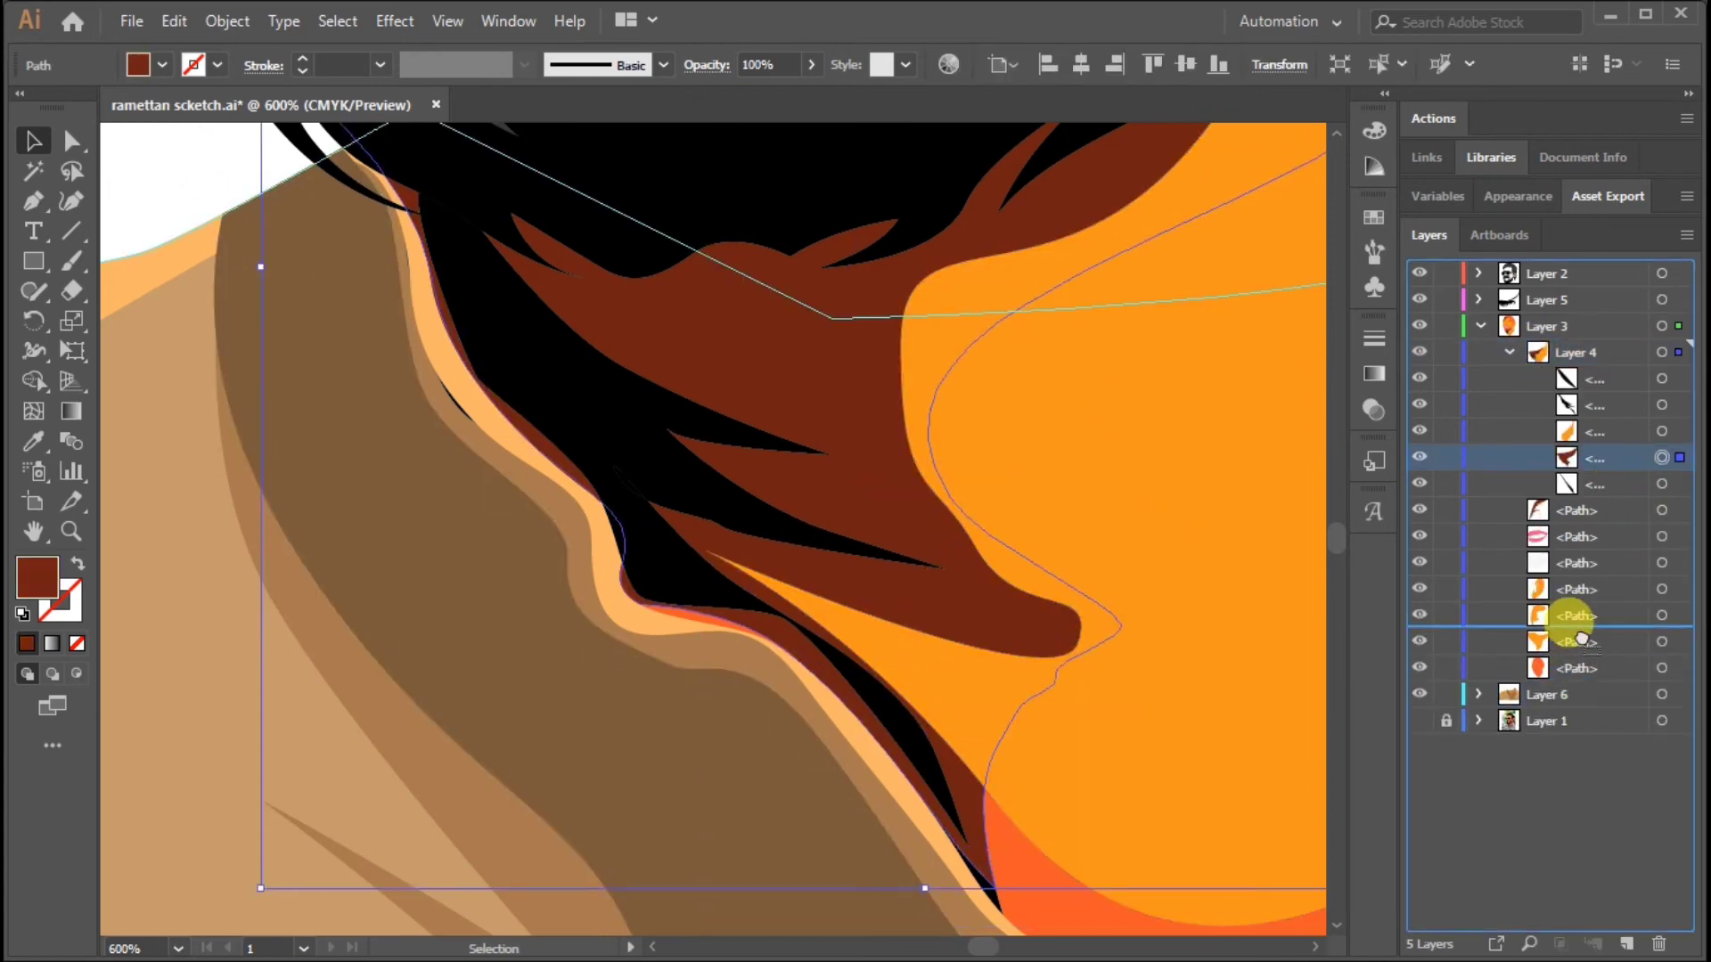
Step: Move the dark brown path lower in the Layers stacking order
{"action": "left_click_drag", "start_coordinate": [1582, 640], "coordinate": [1582, 634]}
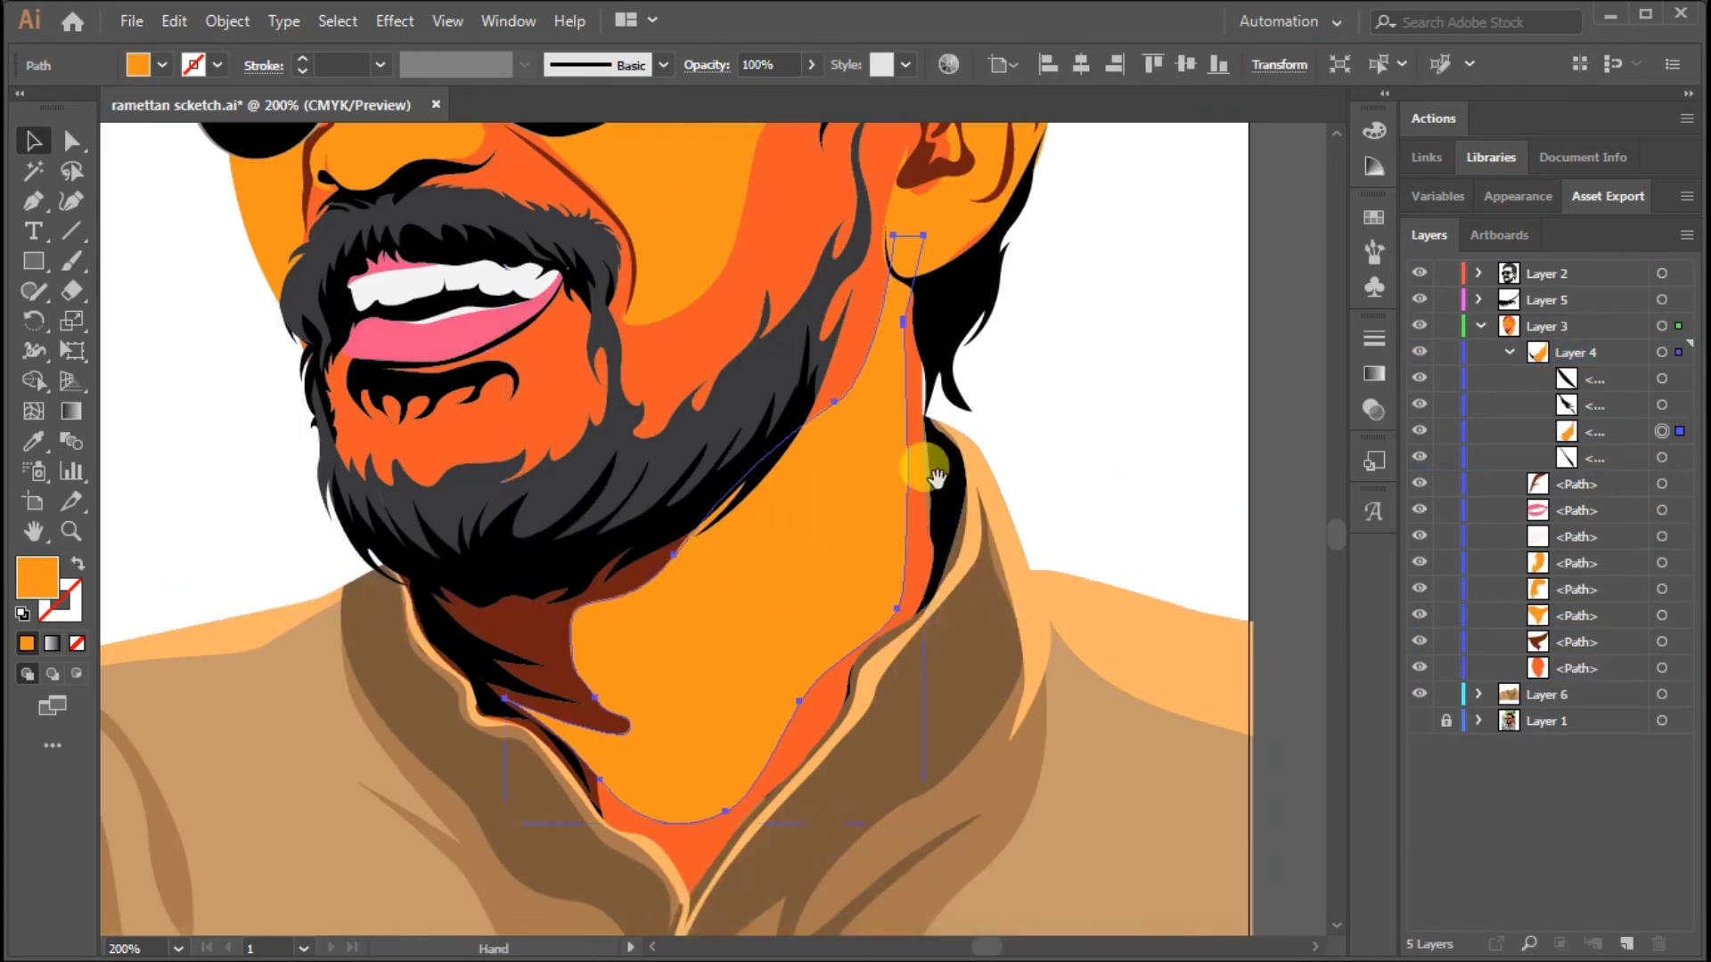
{"action": "left_click_drag", "start_coordinate": [935, 479], "coordinate": [1025, 461]}
{"action": "mouse_move", "coordinate": [1595, 430]}
{"action": "left_mouse_down"}
{"action": "mouse_move", "coordinate": [1589, 631]}
{"action": "mouse_move", "coordinate": [1585, 606]}
{"action": "left_mouse_up"}
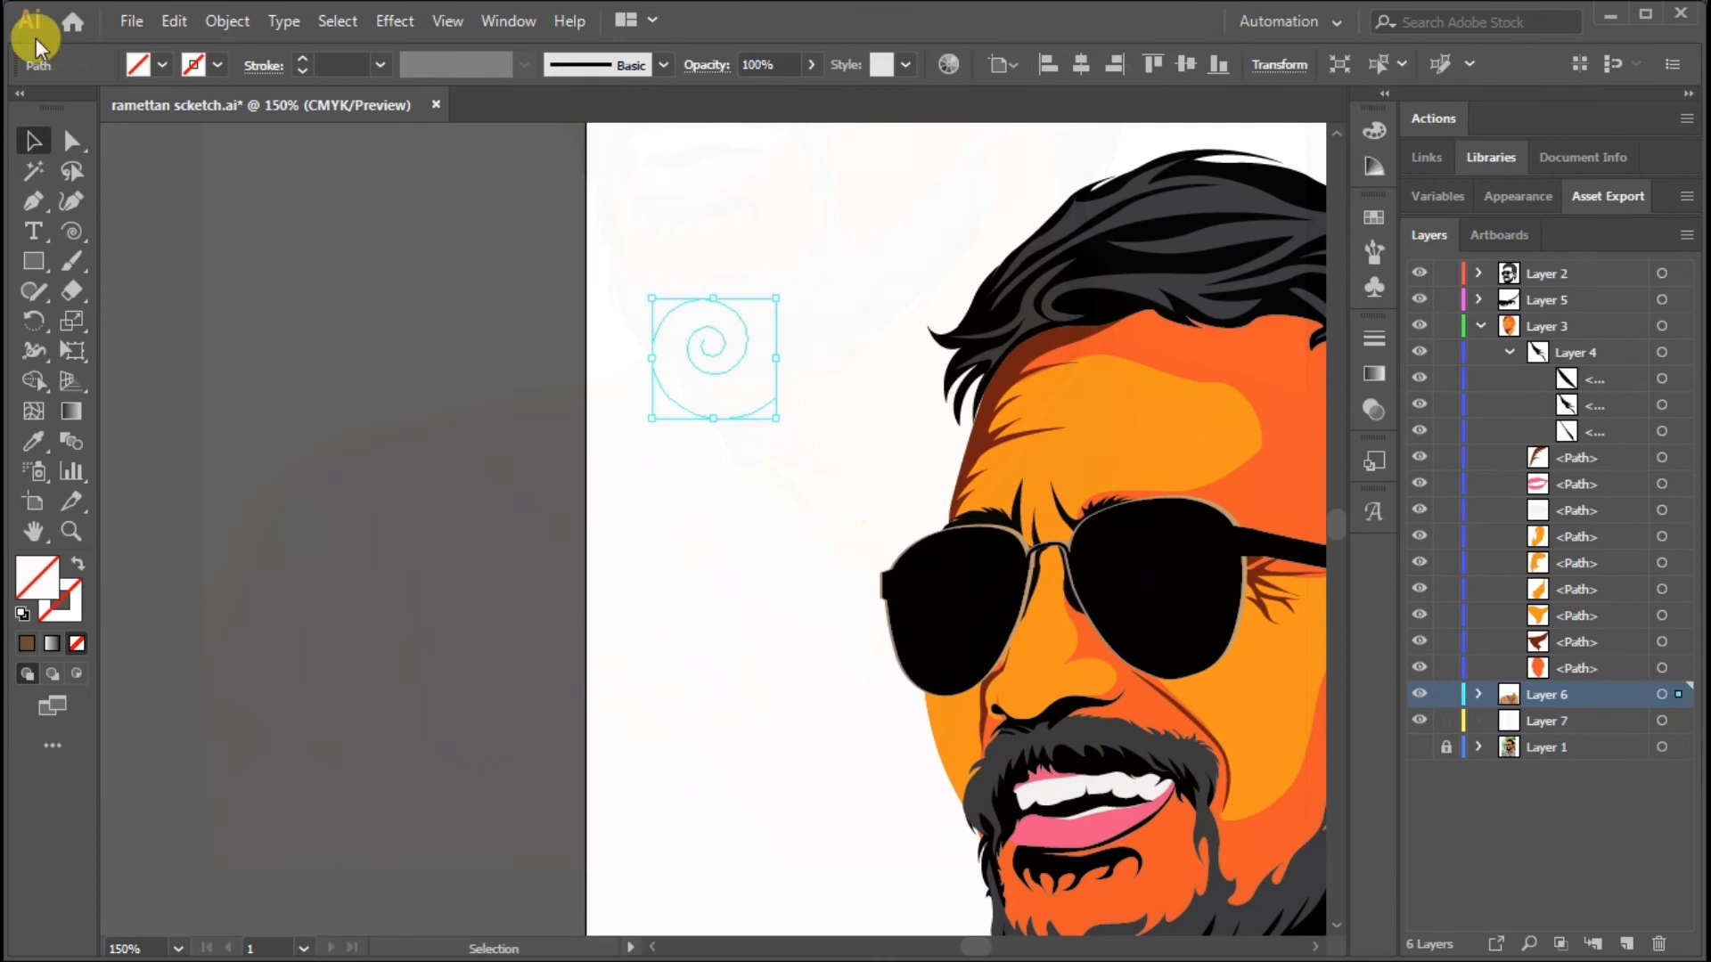
Step: Give the spiral a black outline, expand it, and move it into Layer 7
{"action": "left_click", "coordinate": [218, 64]}
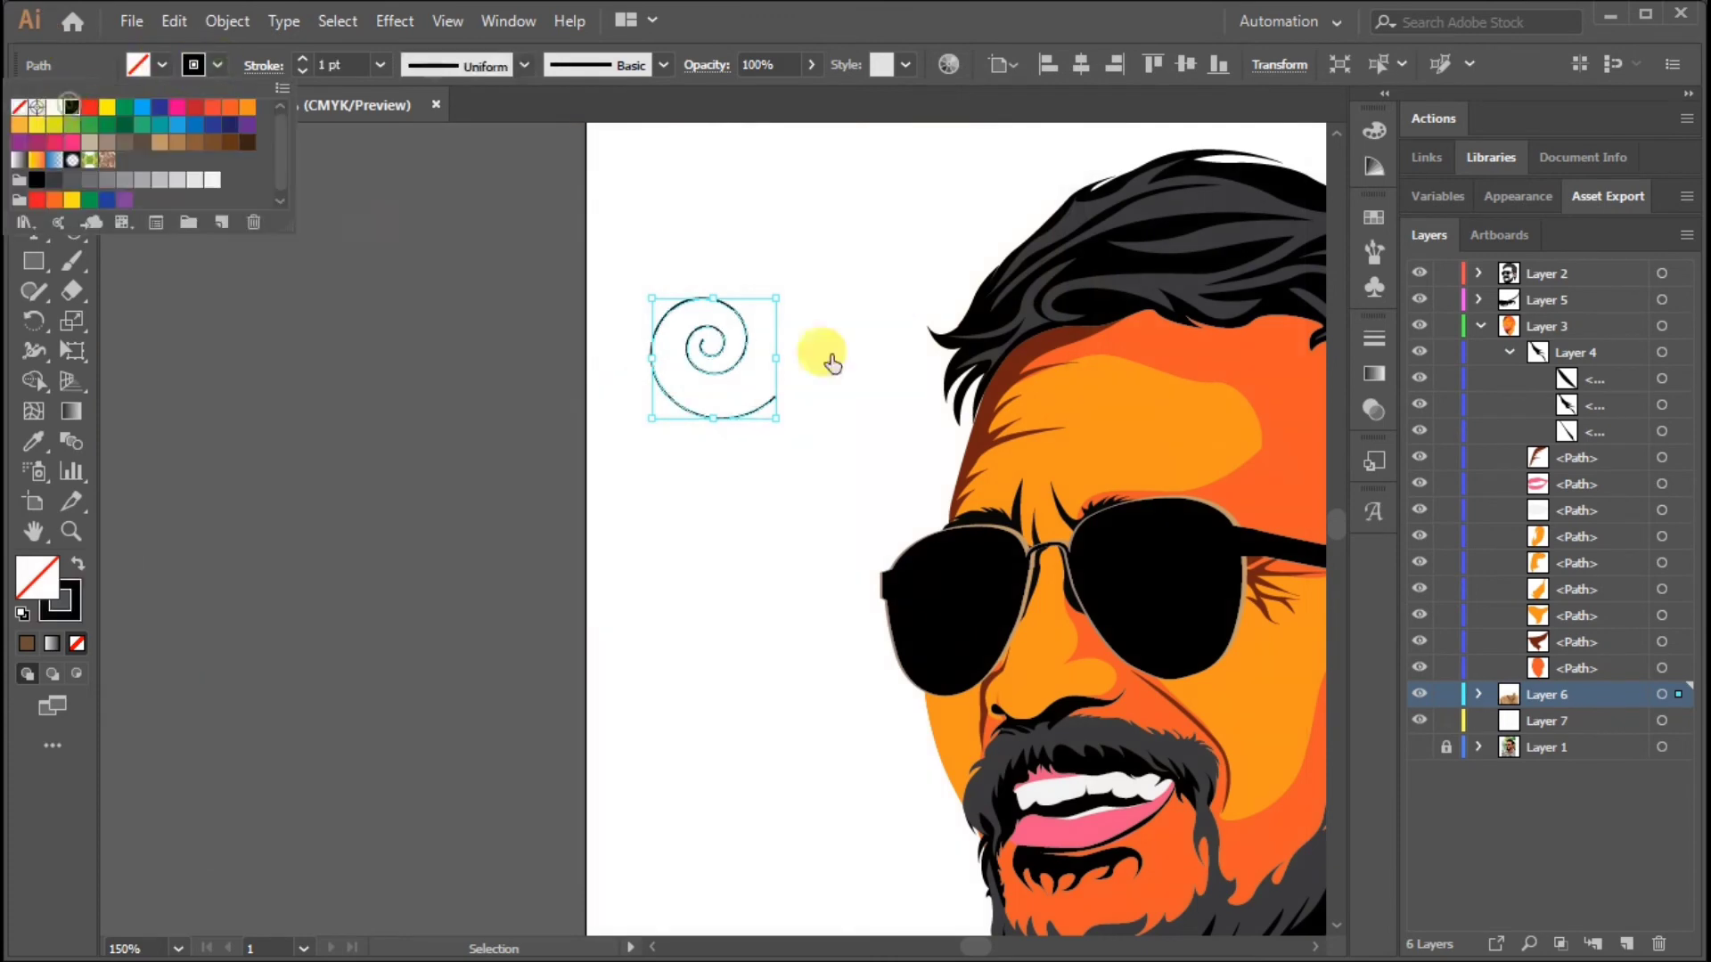
{"action": "left_click", "coordinate": [227, 20]}
{"action": "left_click", "coordinate": [330, 306]}
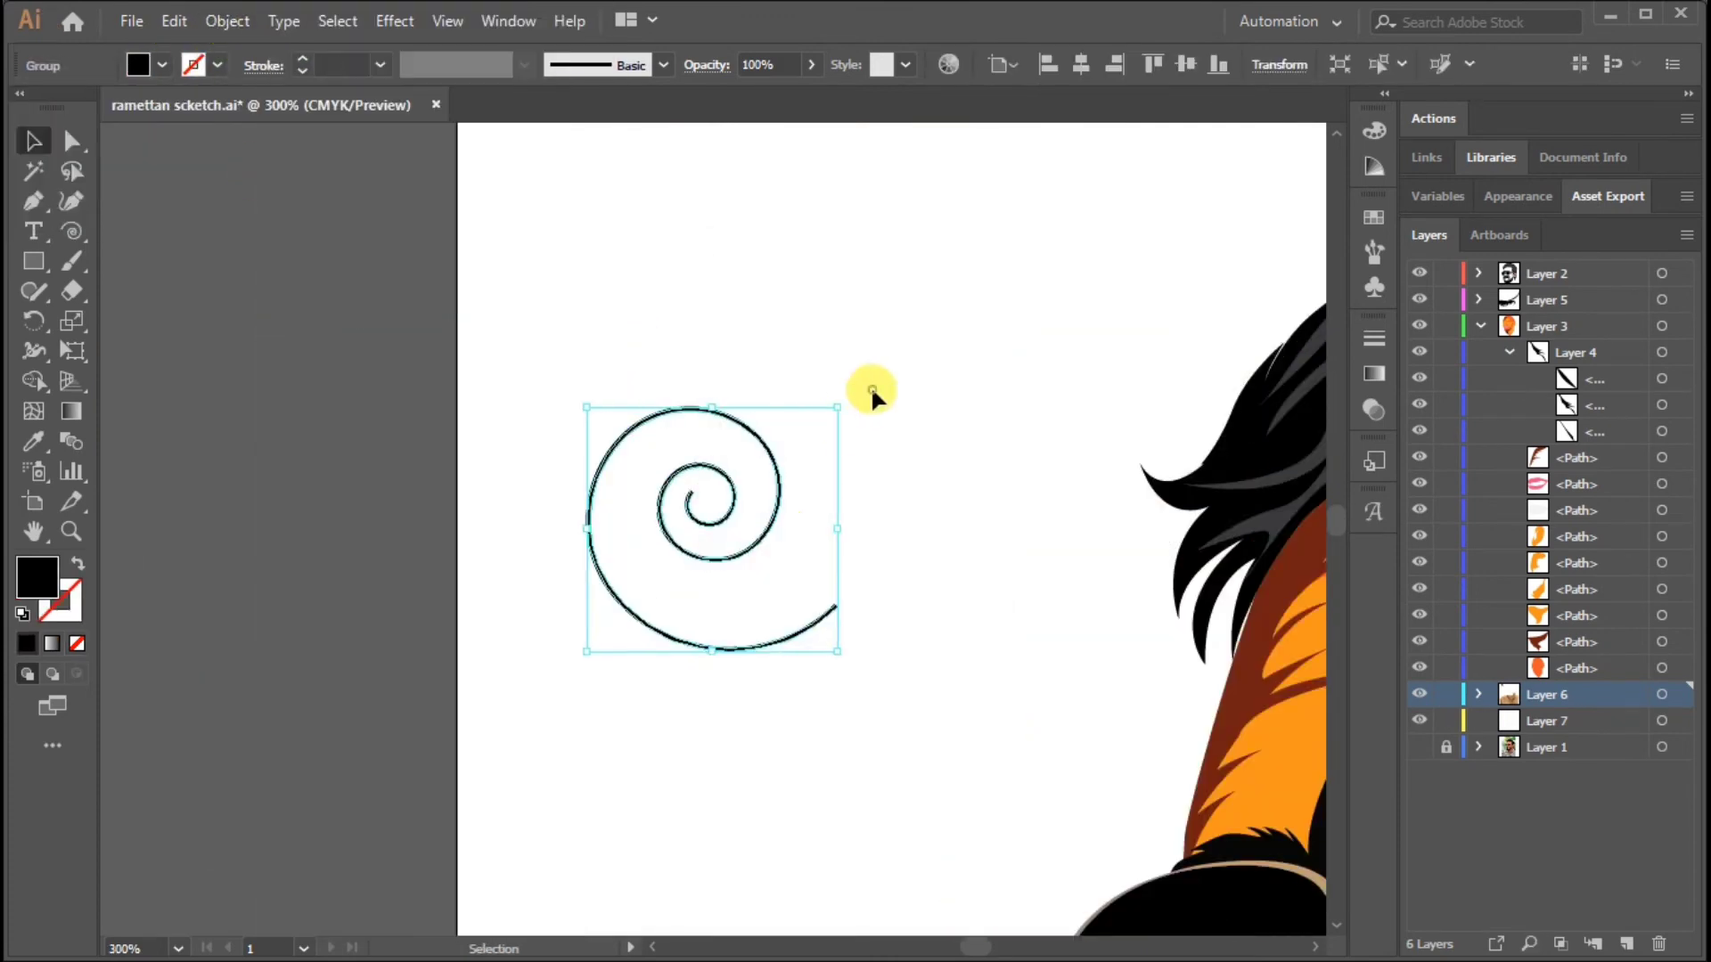
{"action": "left_click", "coordinate": [921, 607]}
{"action": "key", "text": "ctrl+0"}
{"action": "left_click", "coordinate": [1478, 695]}
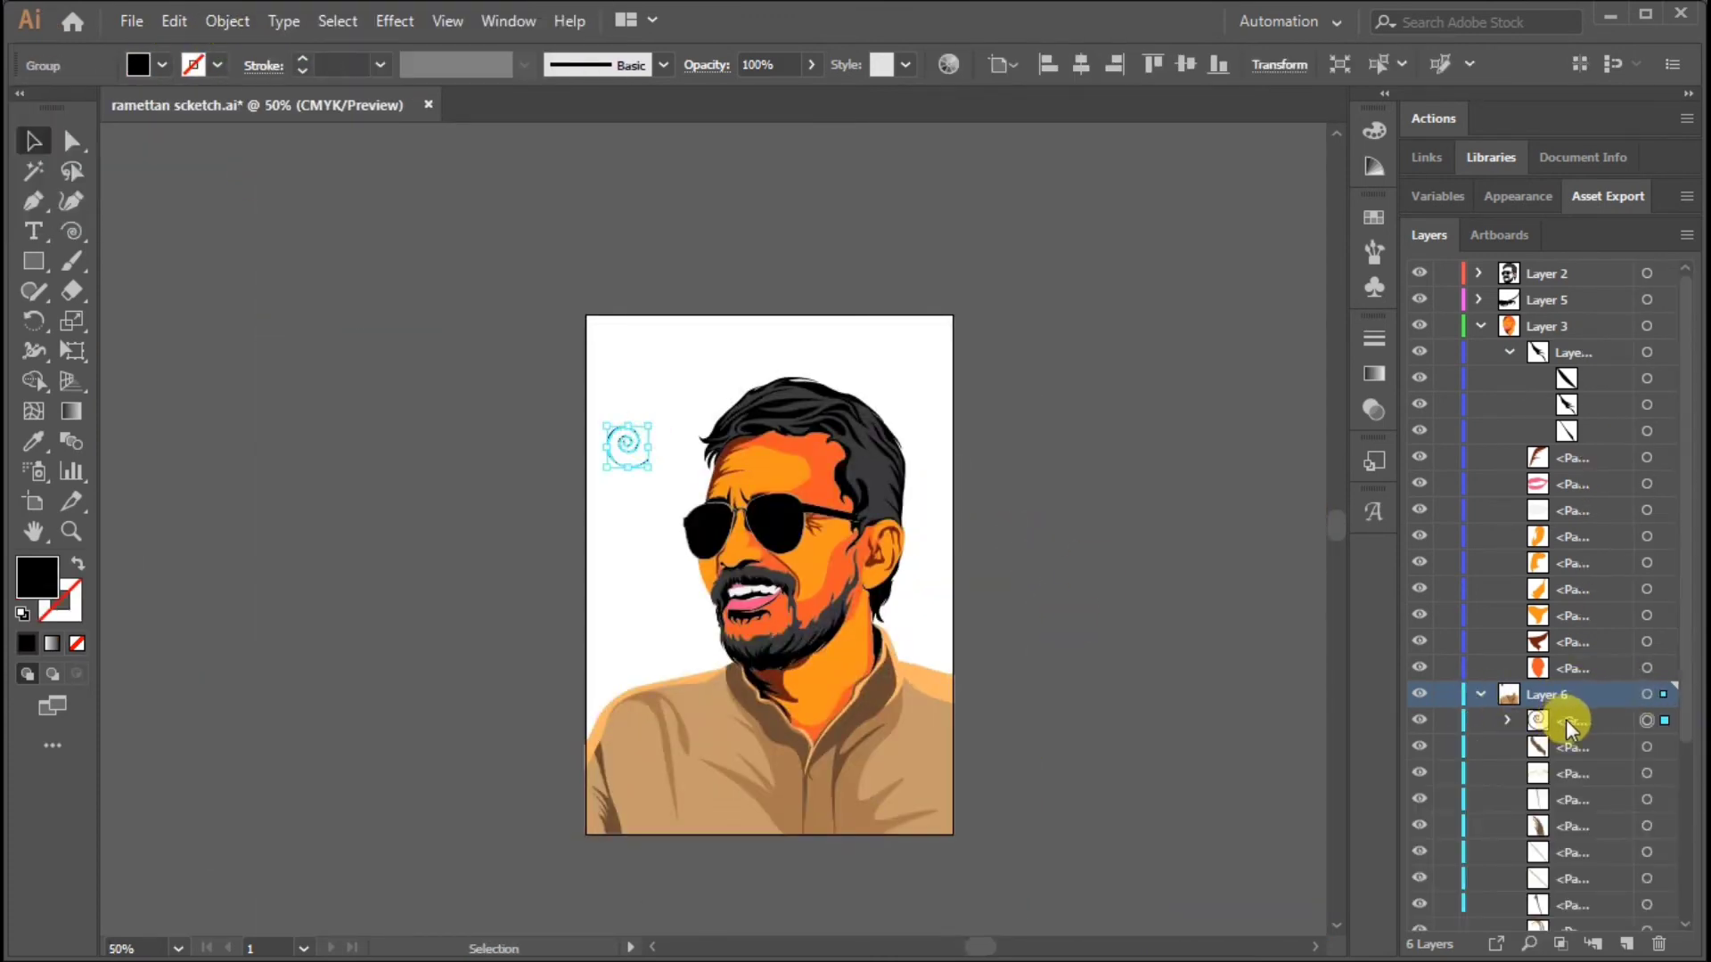
{"action": "scroll", "coordinate": [1566, 687], "scroll_direction": "down", "scroll_amount": 5}
{"action": "left_click_drag", "start_coordinate": [1554, 886], "coordinate": [1546, 721]}
{"action": "left_click", "coordinate": [1091, 606]}
{"action": "key", "text": "ctrl+plus"}
Step: Duplicate the spiral to the top, top right, lower left and beside the head
{"action": "left_click_drag", "start_coordinate": [609, 408], "coordinate": [726, 270]}
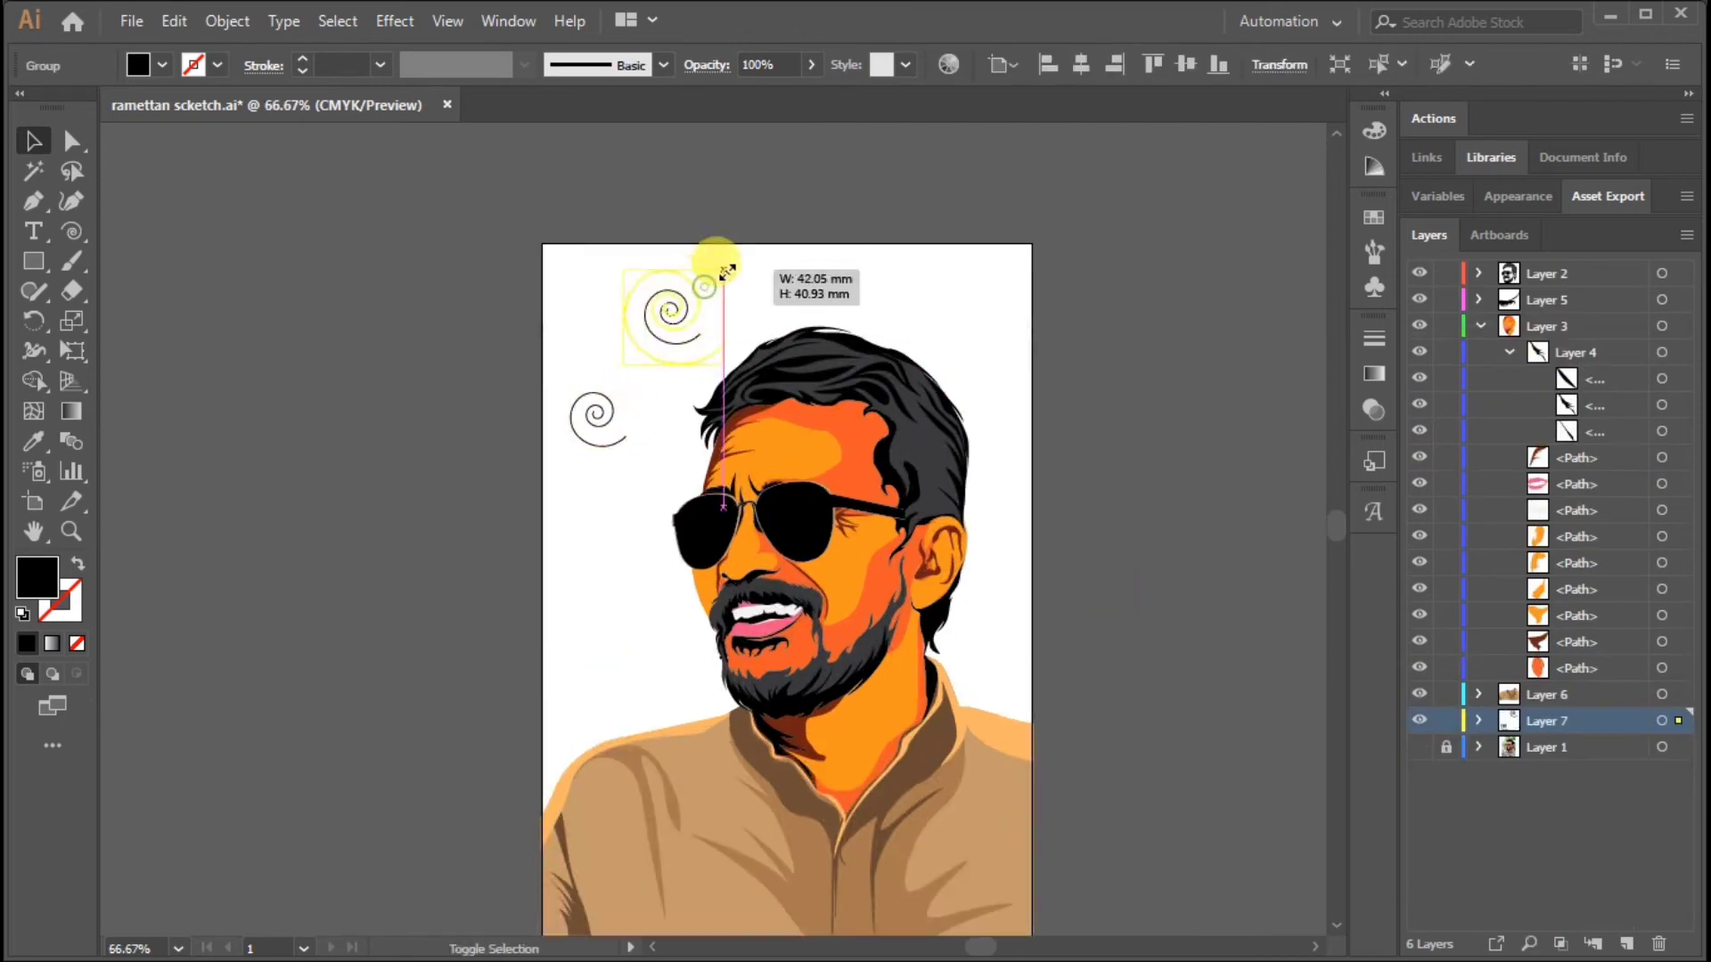
{"action": "left_click_drag", "start_coordinate": [1007, 323], "coordinate": [1005, 326]}
{"action": "mouse_move", "coordinate": [597, 415]}
{"action": "left_mouse_down"}
{"action": "mouse_move", "coordinate": [573, 676]}
{"action": "mouse_move", "coordinate": [994, 624]}
{"action": "left_mouse_up"}
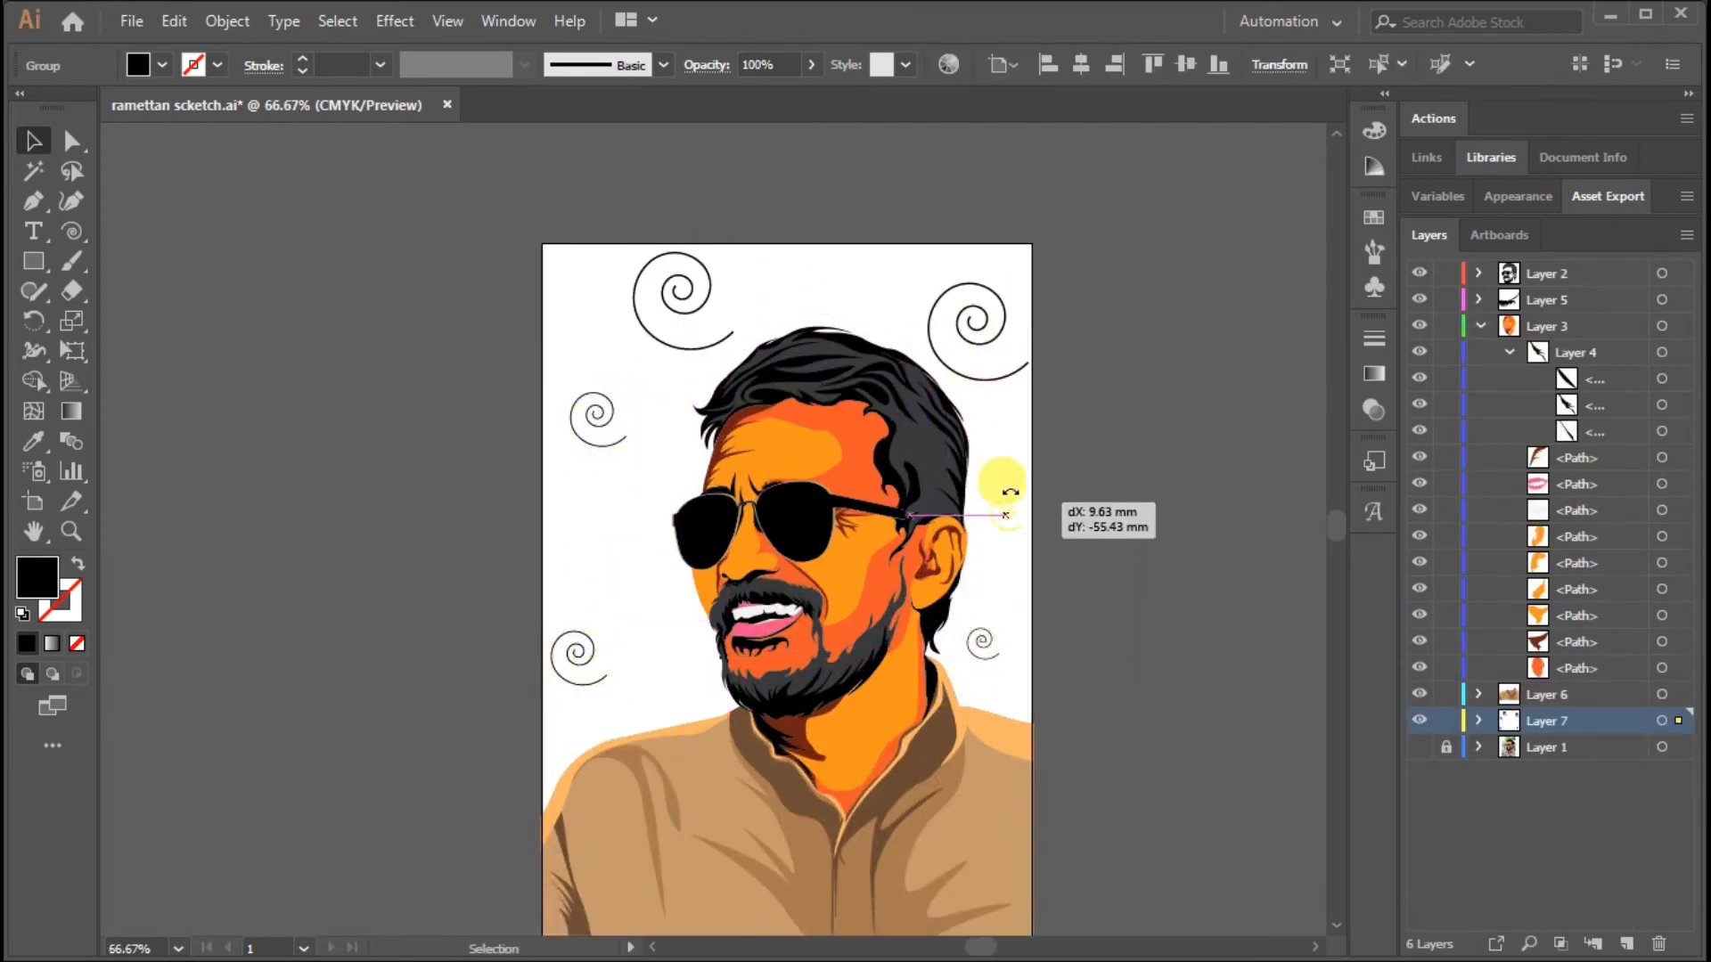
{"action": "left_click_drag", "start_coordinate": [1005, 515], "coordinate": [1003, 514]}
{"action": "left_click", "coordinate": [1115, 457]}
Step: Draw a black hexagon left of the face and shrink it small
{"action": "left_click_drag", "start_coordinate": [35, 266], "coordinate": [133, 351]}
{"action": "left_click_drag", "start_coordinate": [607, 515], "coordinate": [622, 553]}
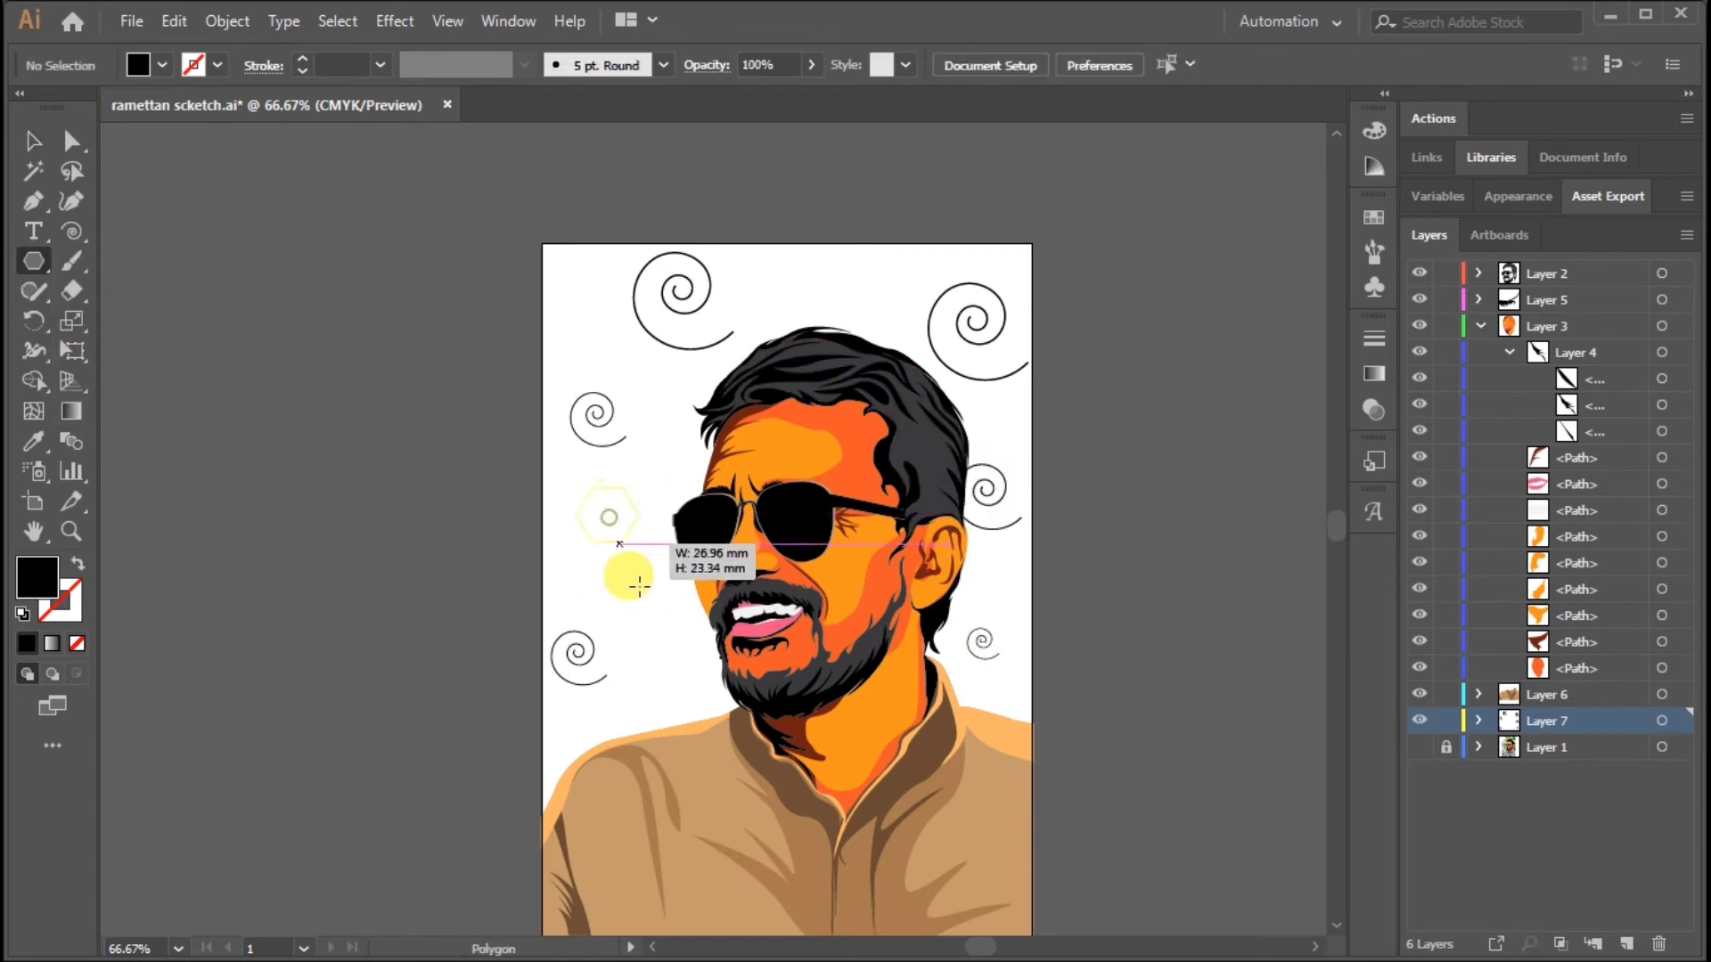
{"action": "left_click", "coordinate": [33, 140]}
{"action": "left_click", "coordinate": [621, 542]}
{"action": "key", "text": "ctrl+equal"}
{"action": "key", "text": "ctrl+equal"}
{"action": "left_click_drag", "start_coordinate": [565, 395], "coordinate": [501, 467]}
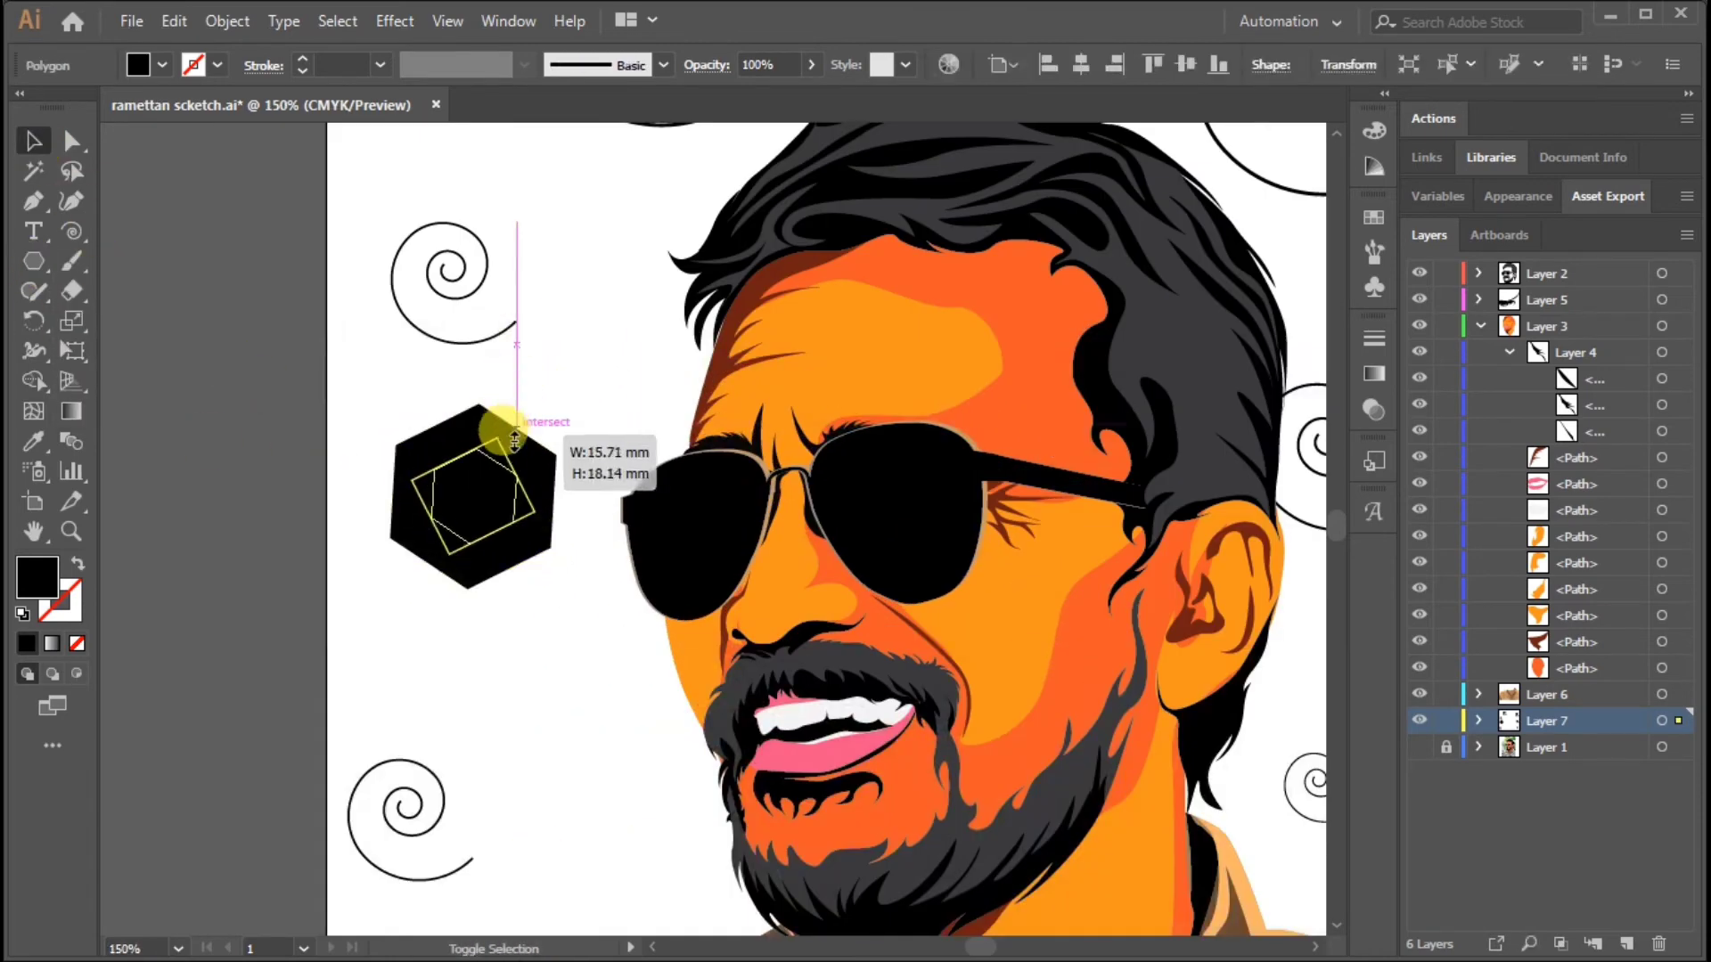
{"action": "key", "text": "ctrl+0"}
{"action": "key", "text": "ctrl+1"}
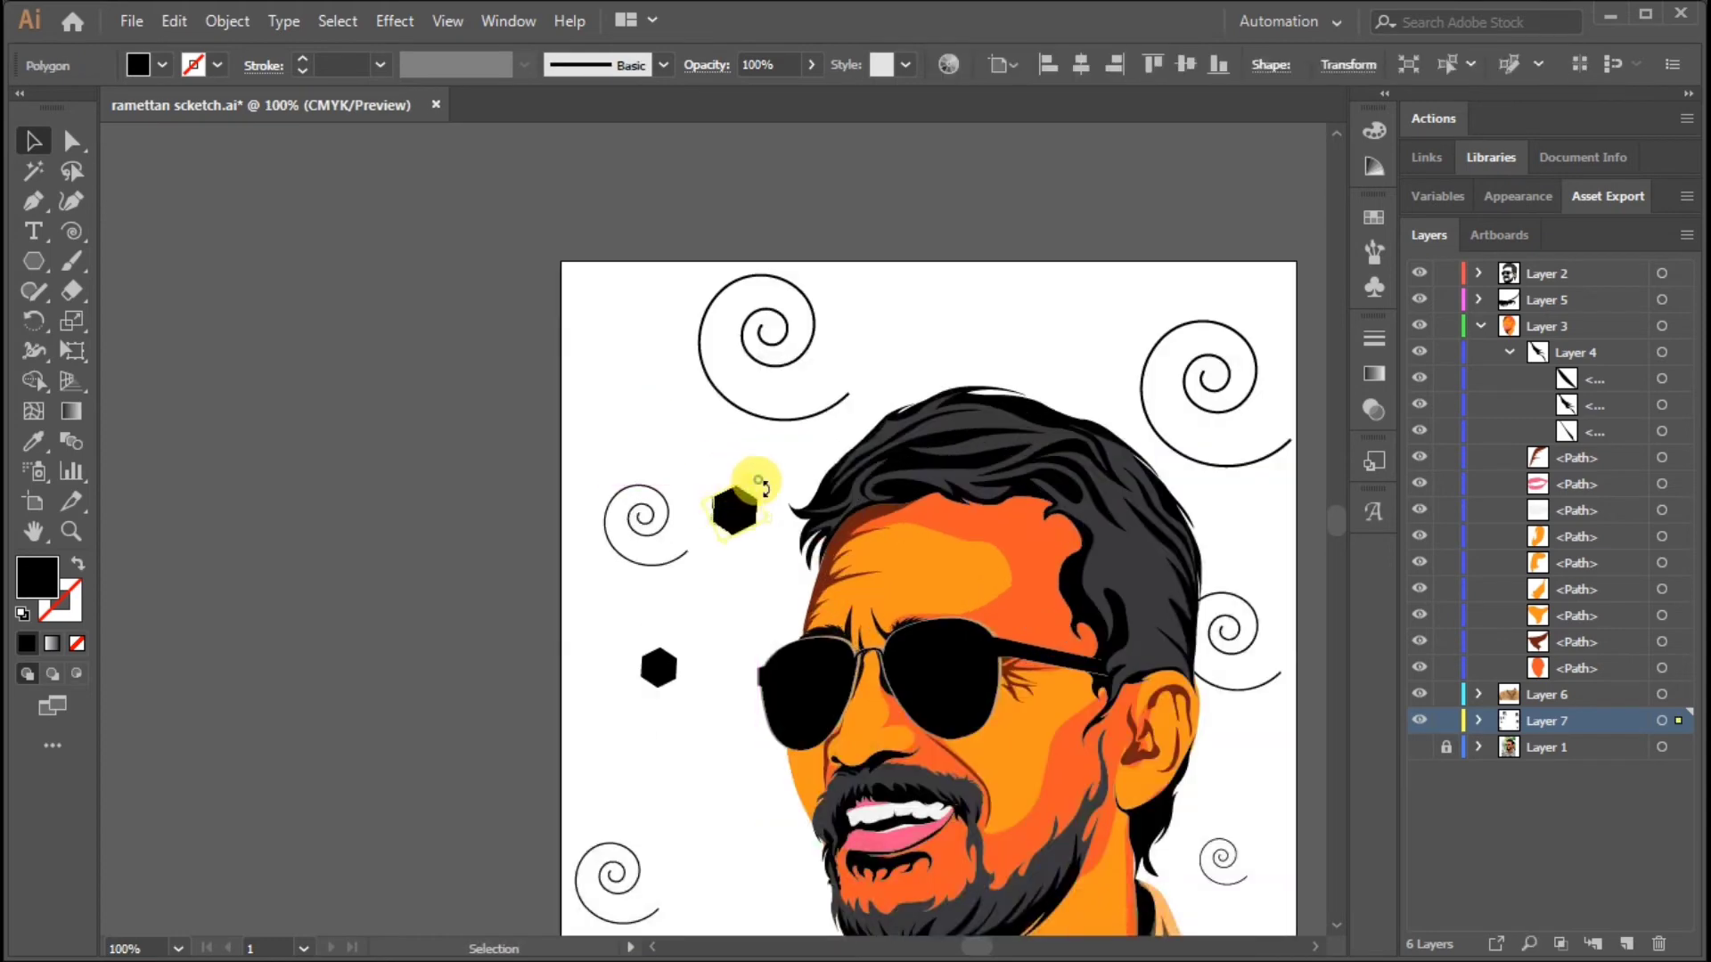
Step: Place copies of the small hexagon nearby and at the top of the portrait
{"action": "key", "text": "ctrl+v"}
{"action": "left_click_drag", "start_coordinate": [882, 369], "coordinate": [1025, 347]}
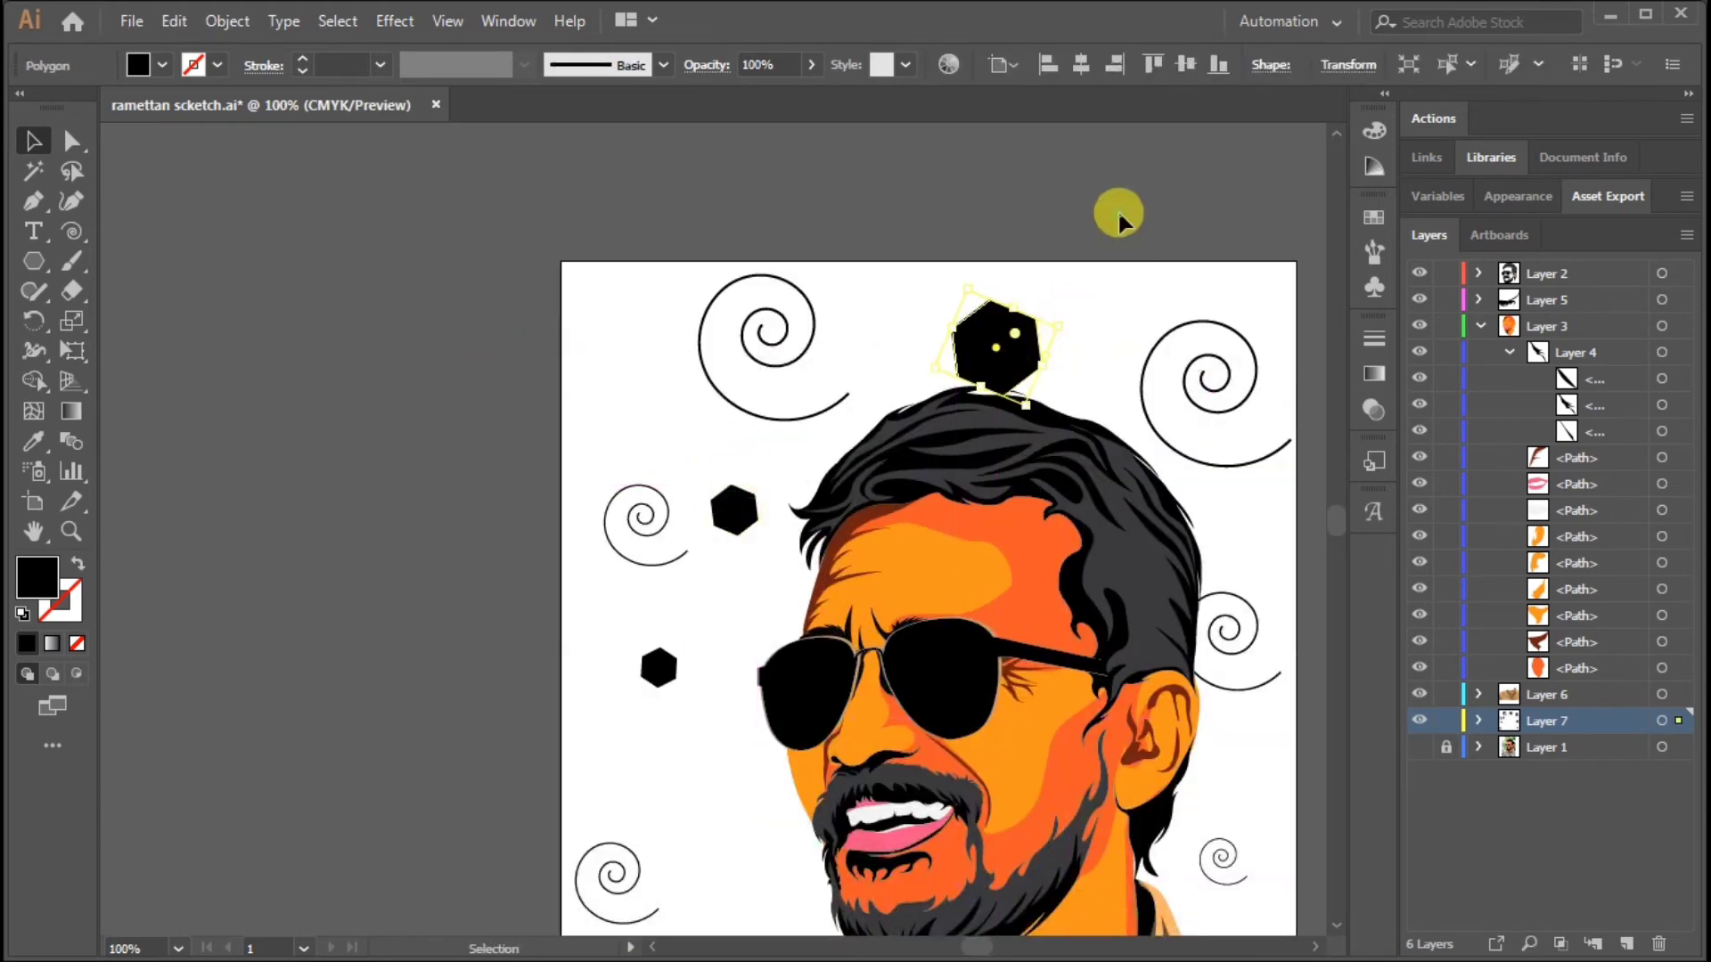
{"action": "key", "text": "ctrl+minus"}
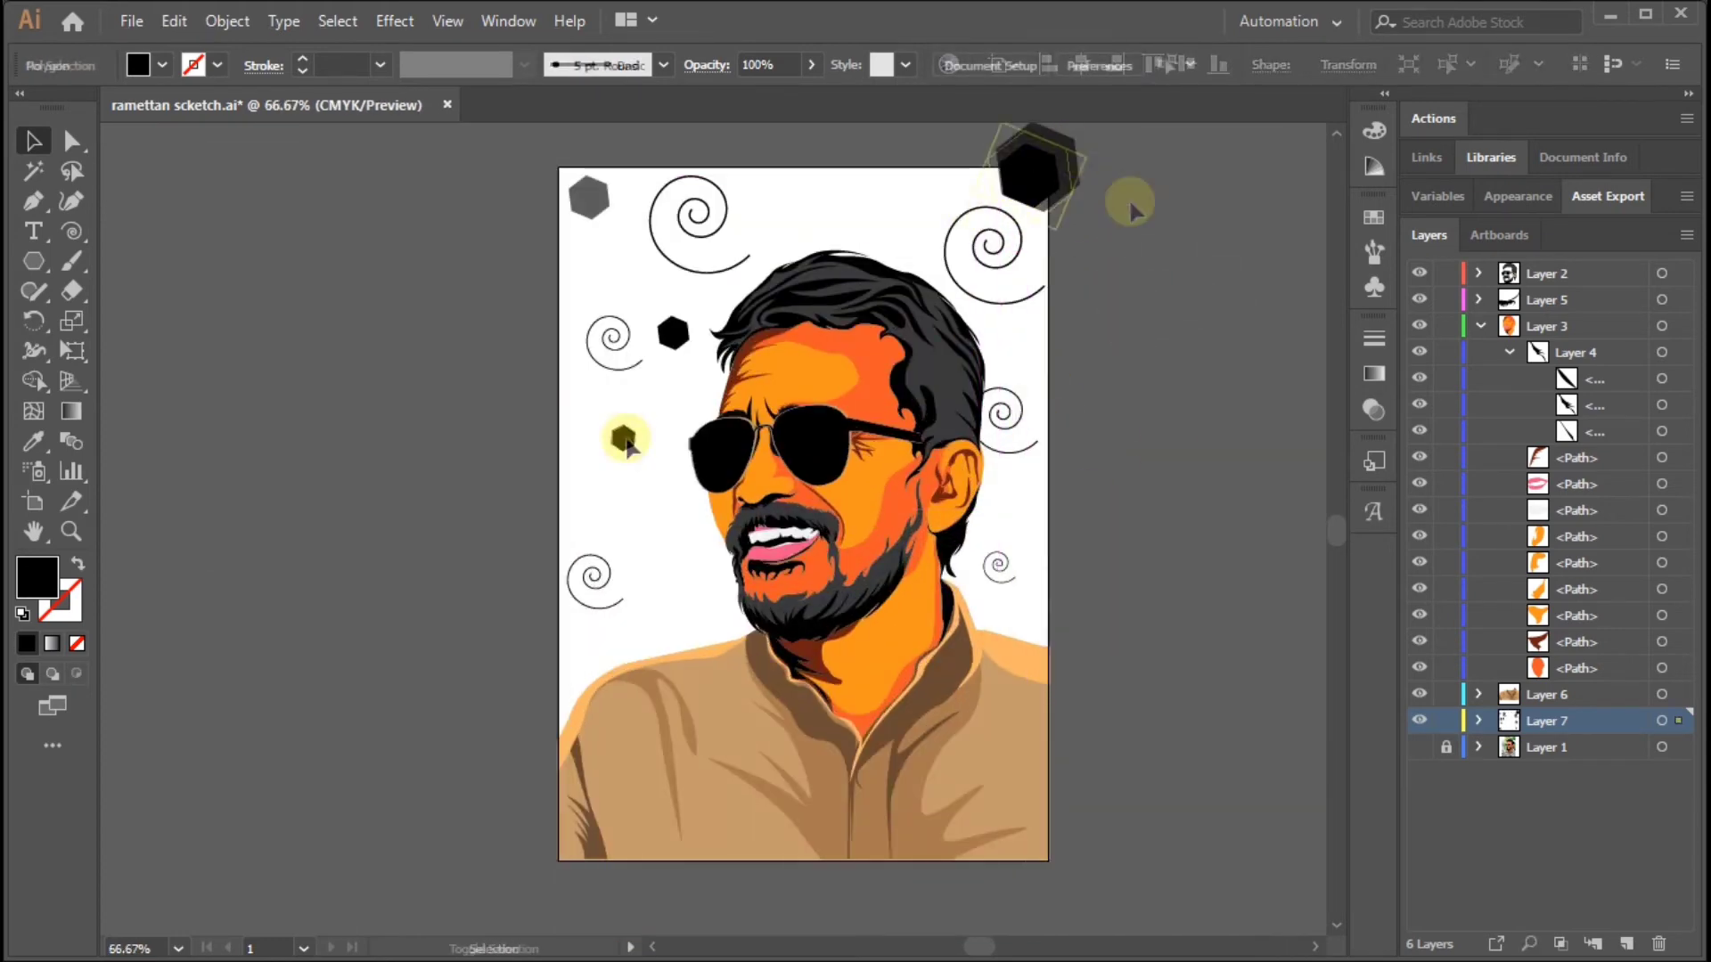
{"action": "left_click_drag", "start_coordinate": [624, 438], "coordinate": [980, 517]}
{"action": "key", "text": "ctrl+plus"}
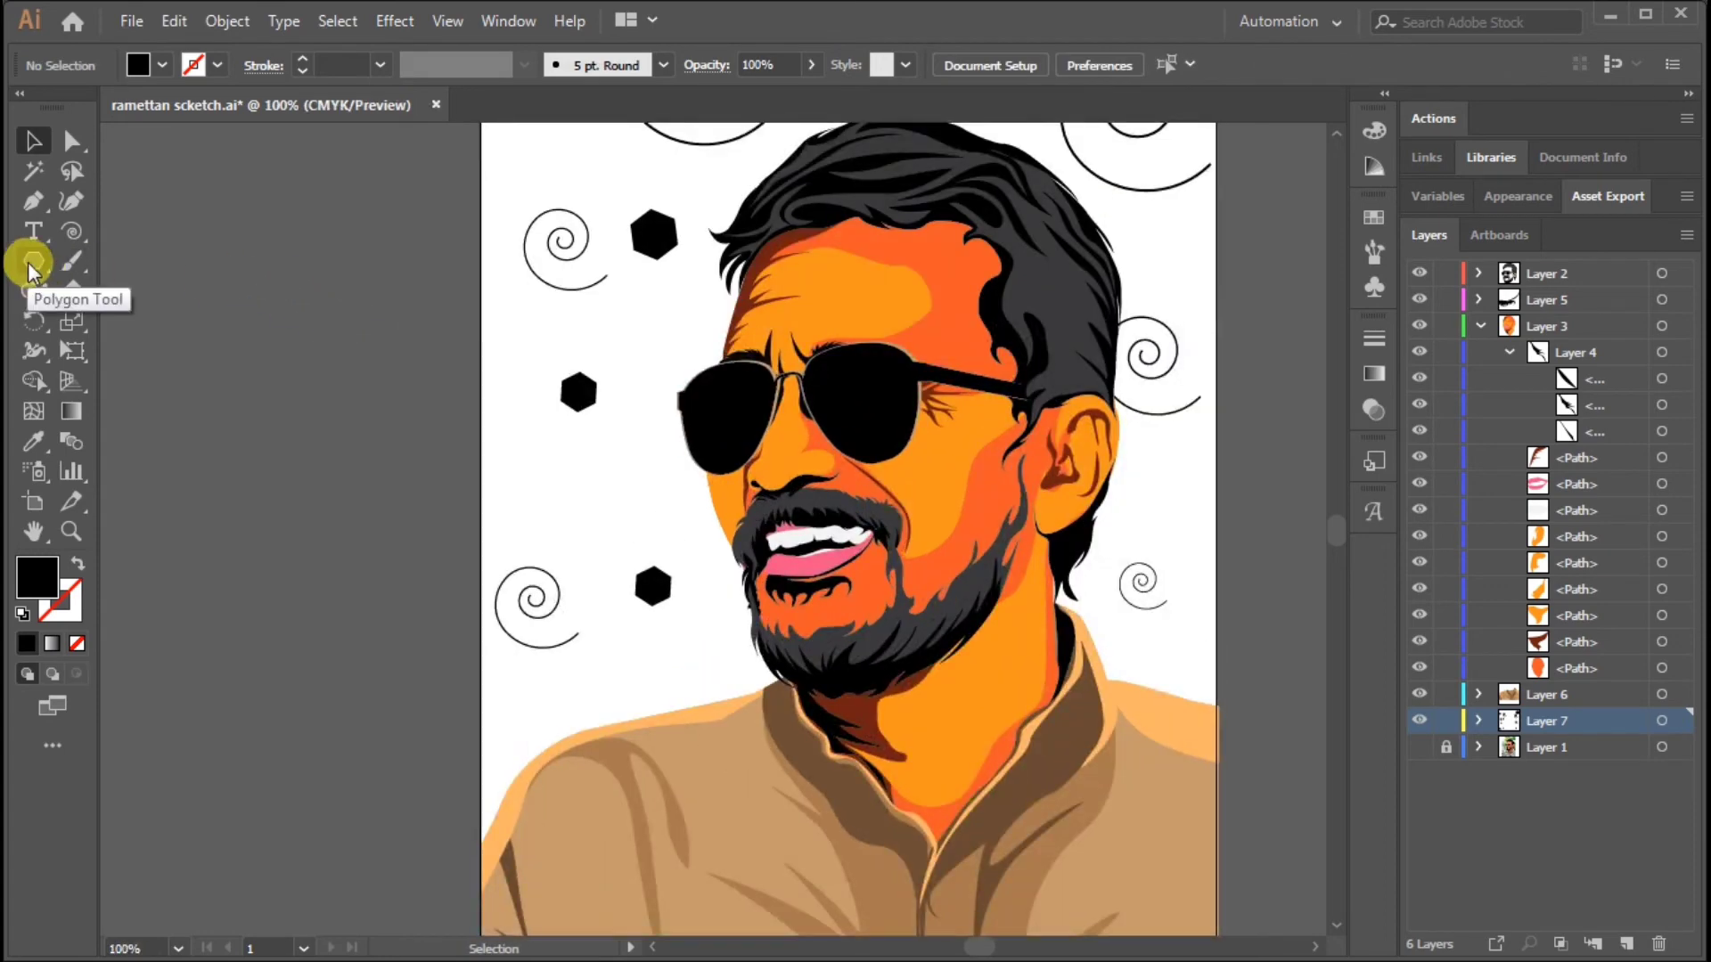
{"action": "left_click_drag", "start_coordinate": [29, 267], "coordinate": [133, 318]}
{"action": "key", "text": "ctrl+plus"}
{"action": "key", "text": "ctrl+plus"}
{"action": "key", "text": "ctrl+plus"}
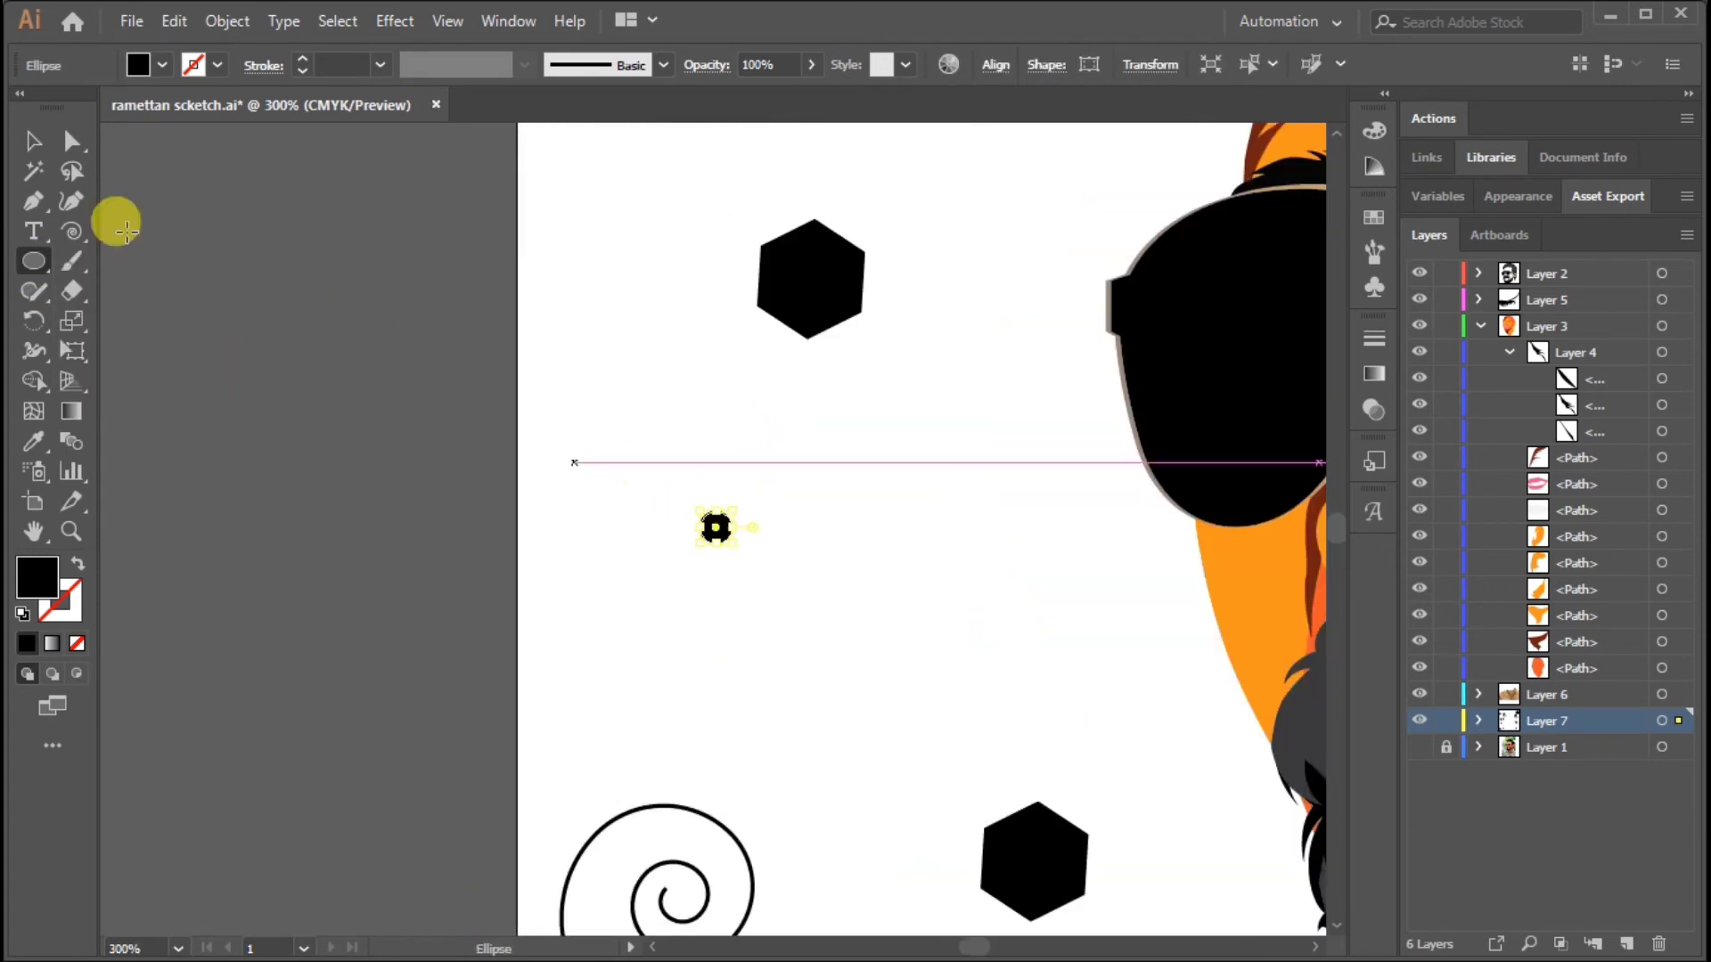
{"action": "key", "text": "ctrl+plus"}
{"action": "key", "text": "ctrl+plus"}
{"action": "key", "text": "ctrl+plus"}
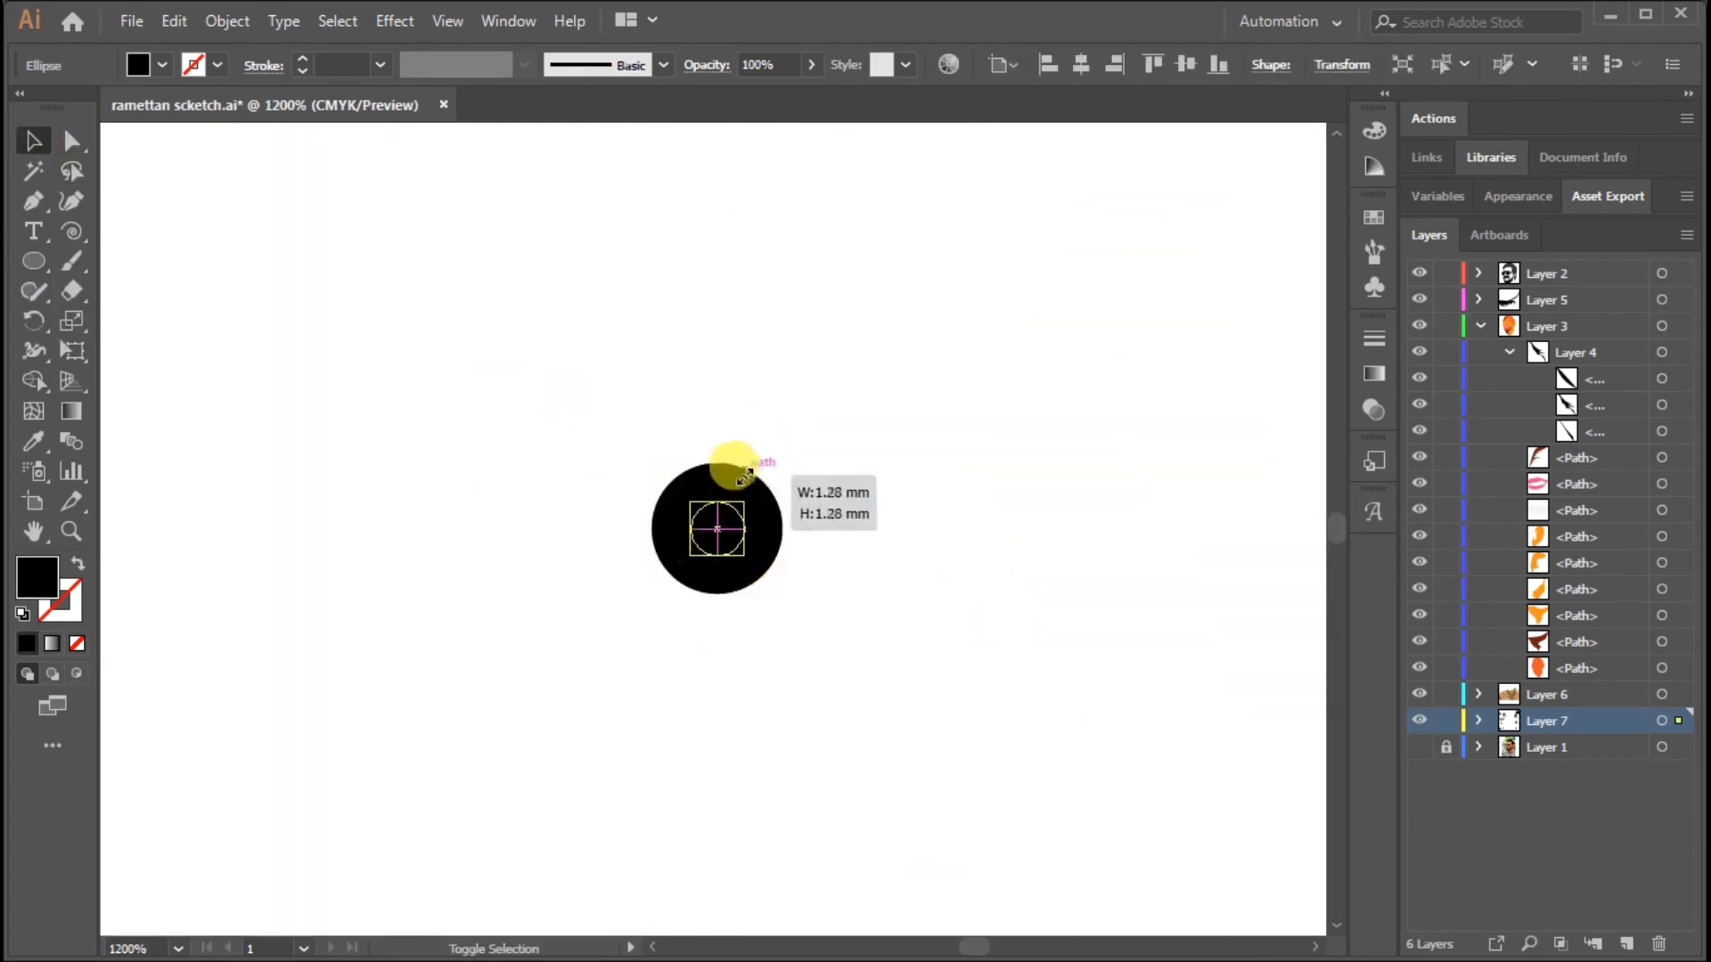
Step: Shrink the black circle to a tiny dot
{"action": "left_click_drag", "start_coordinate": [745, 477], "coordinate": [745, 479]}
{"action": "left_click", "coordinate": [765, 439]}
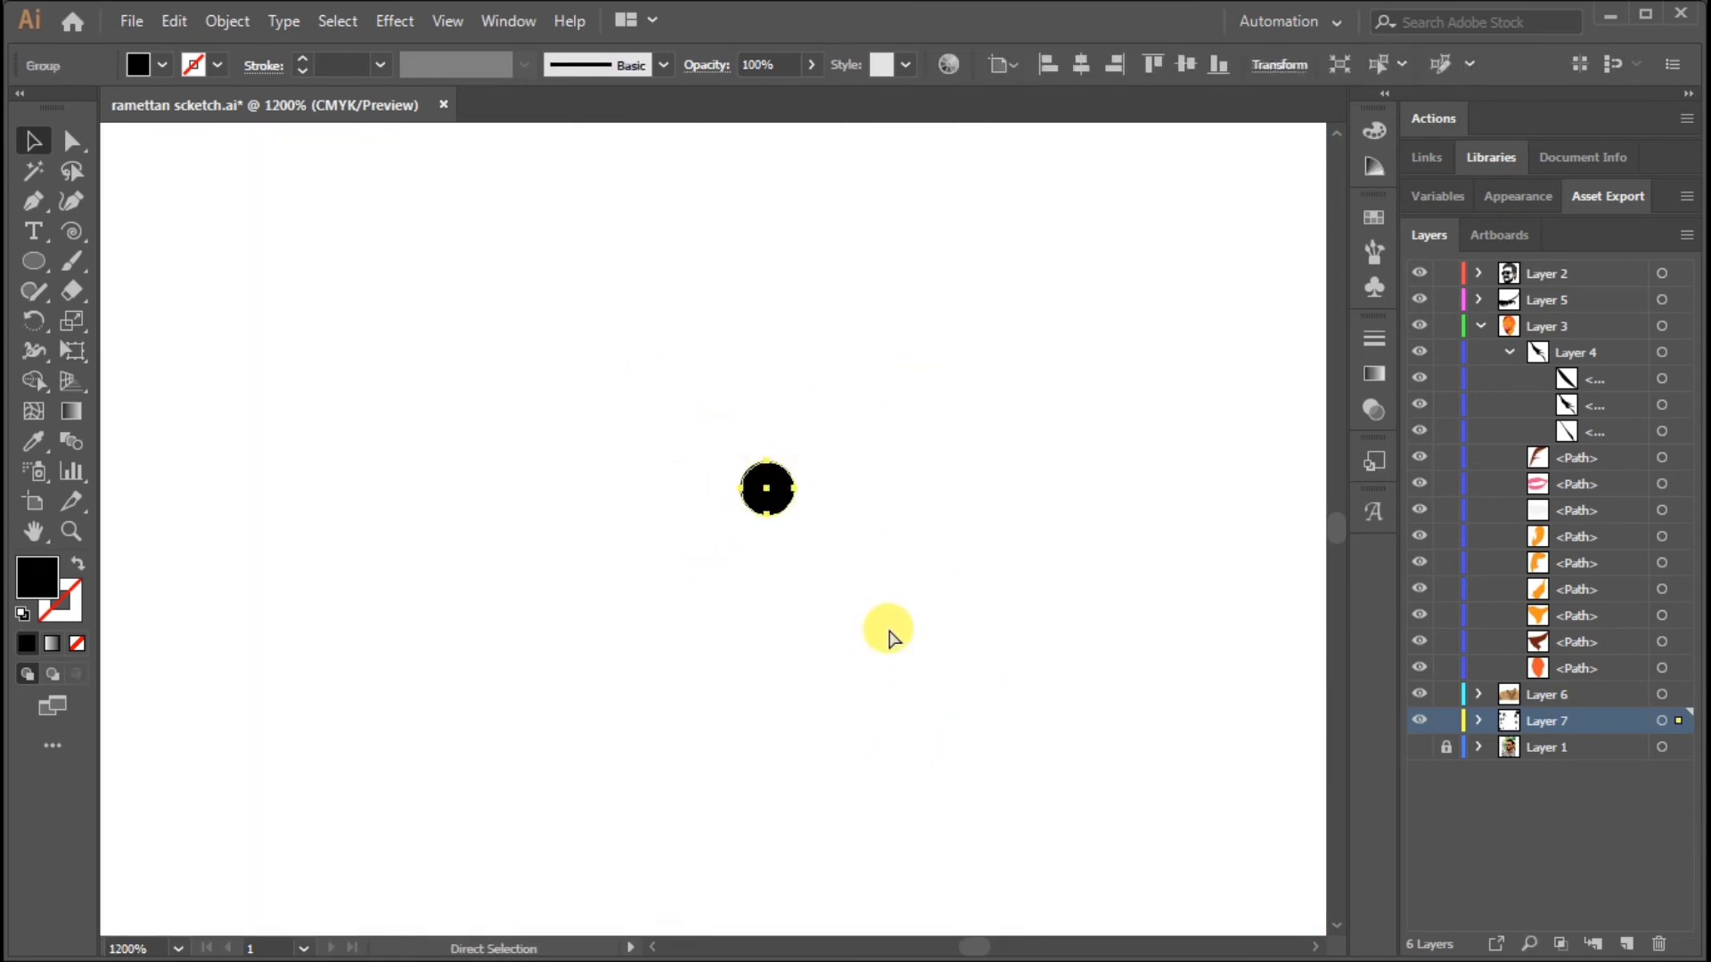
{"action": "left_click", "coordinate": [219, 22]}
{"action": "left_click", "coordinate": [187, 134]}
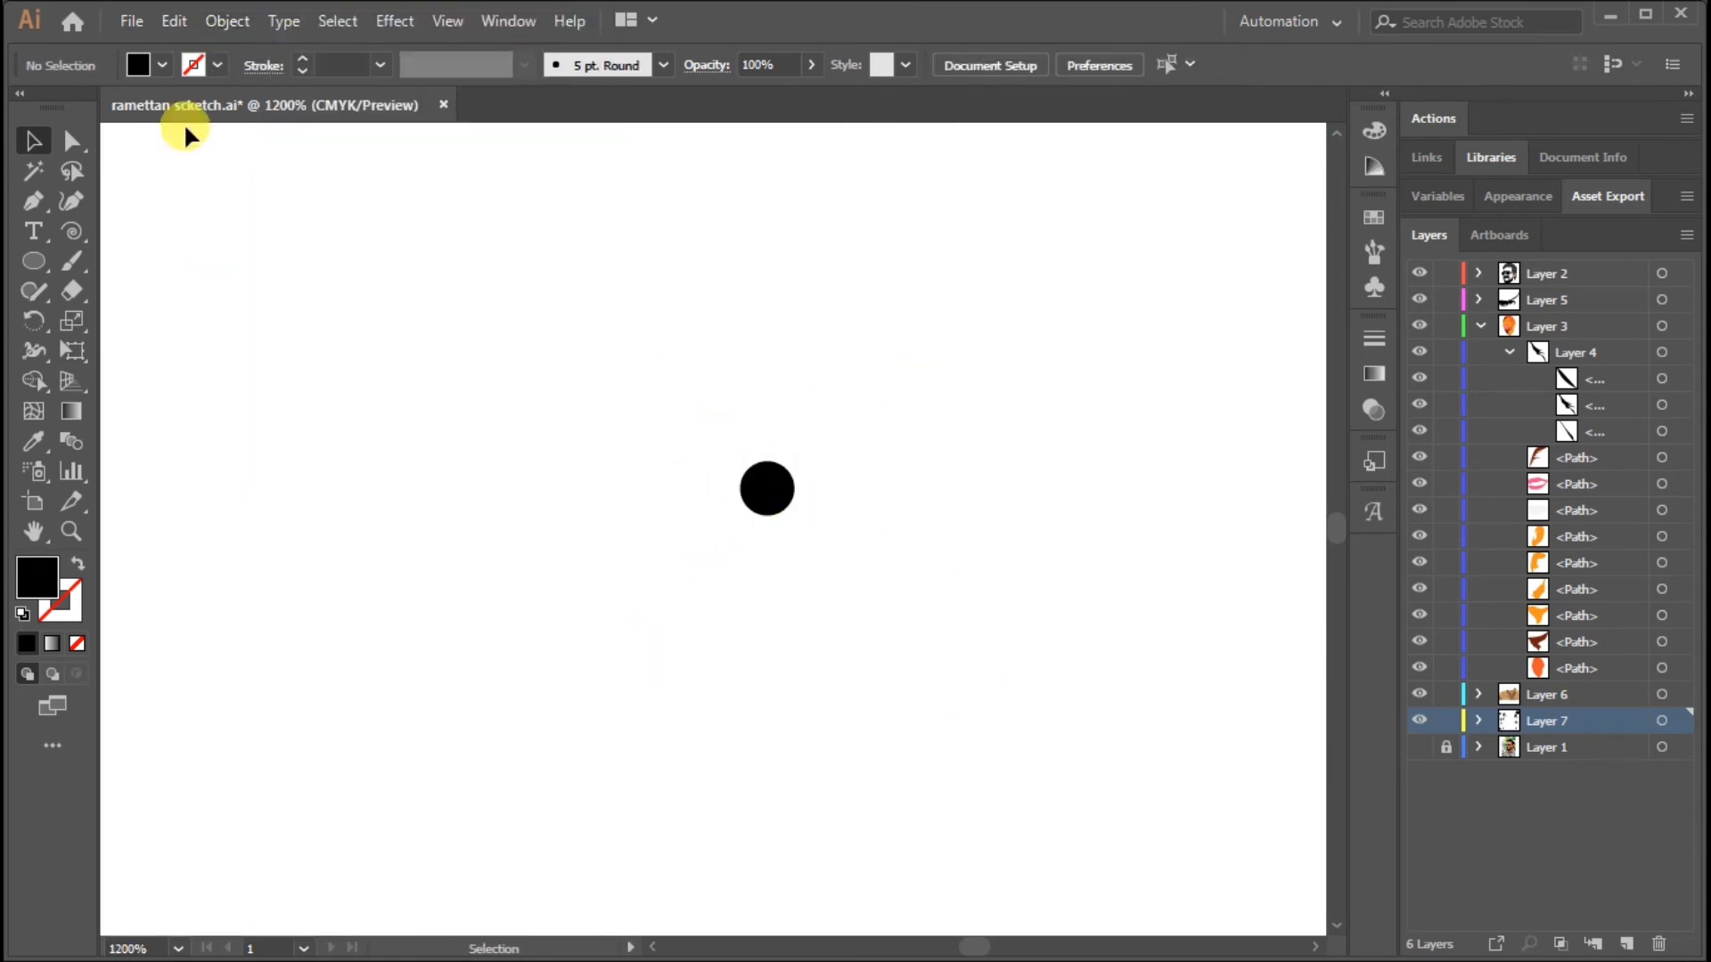
Step: Make the dot a Brick by Column pattern with 2 mm width and 3 mm height
{"action": "left_click", "coordinate": [228, 21]}
{"action": "left_click", "coordinate": [659, 665]}
{"action": "left_click", "coordinate": [1101, 538]}
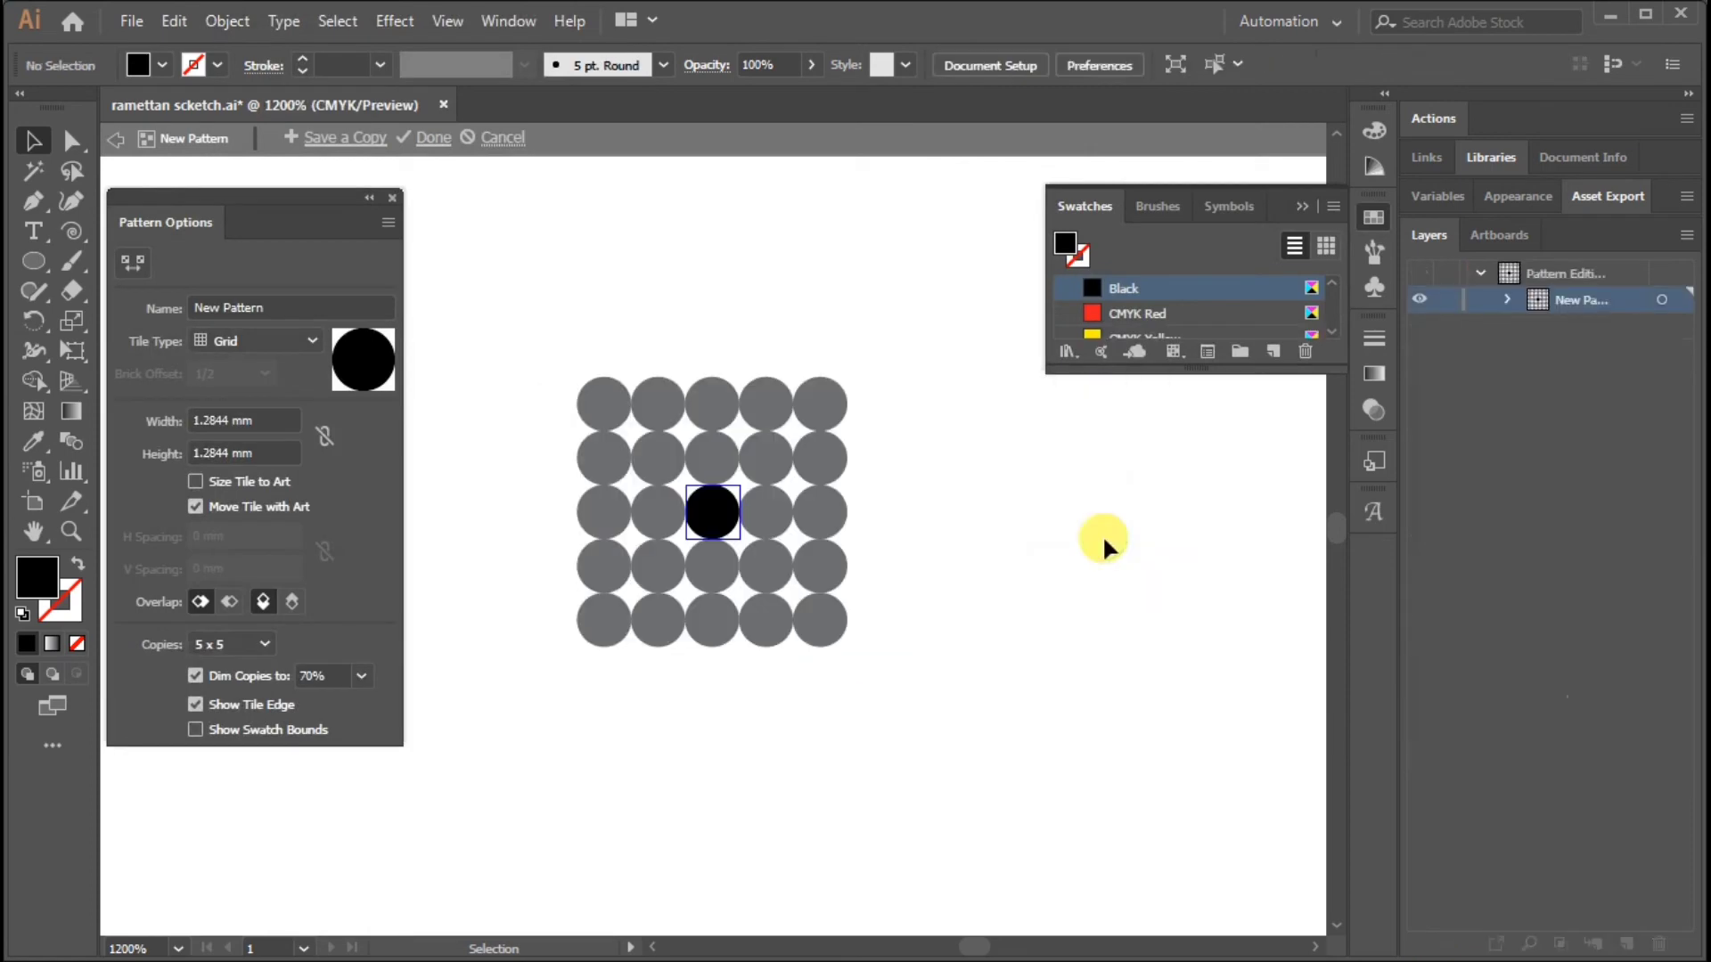
{"action": "left_click", "coordinate": [283, 343]}
{"action": "left_click", "coordinate": [253, 408]}
{"action": "type", "text": "2"}
{"action": "key", "text": "Return"}
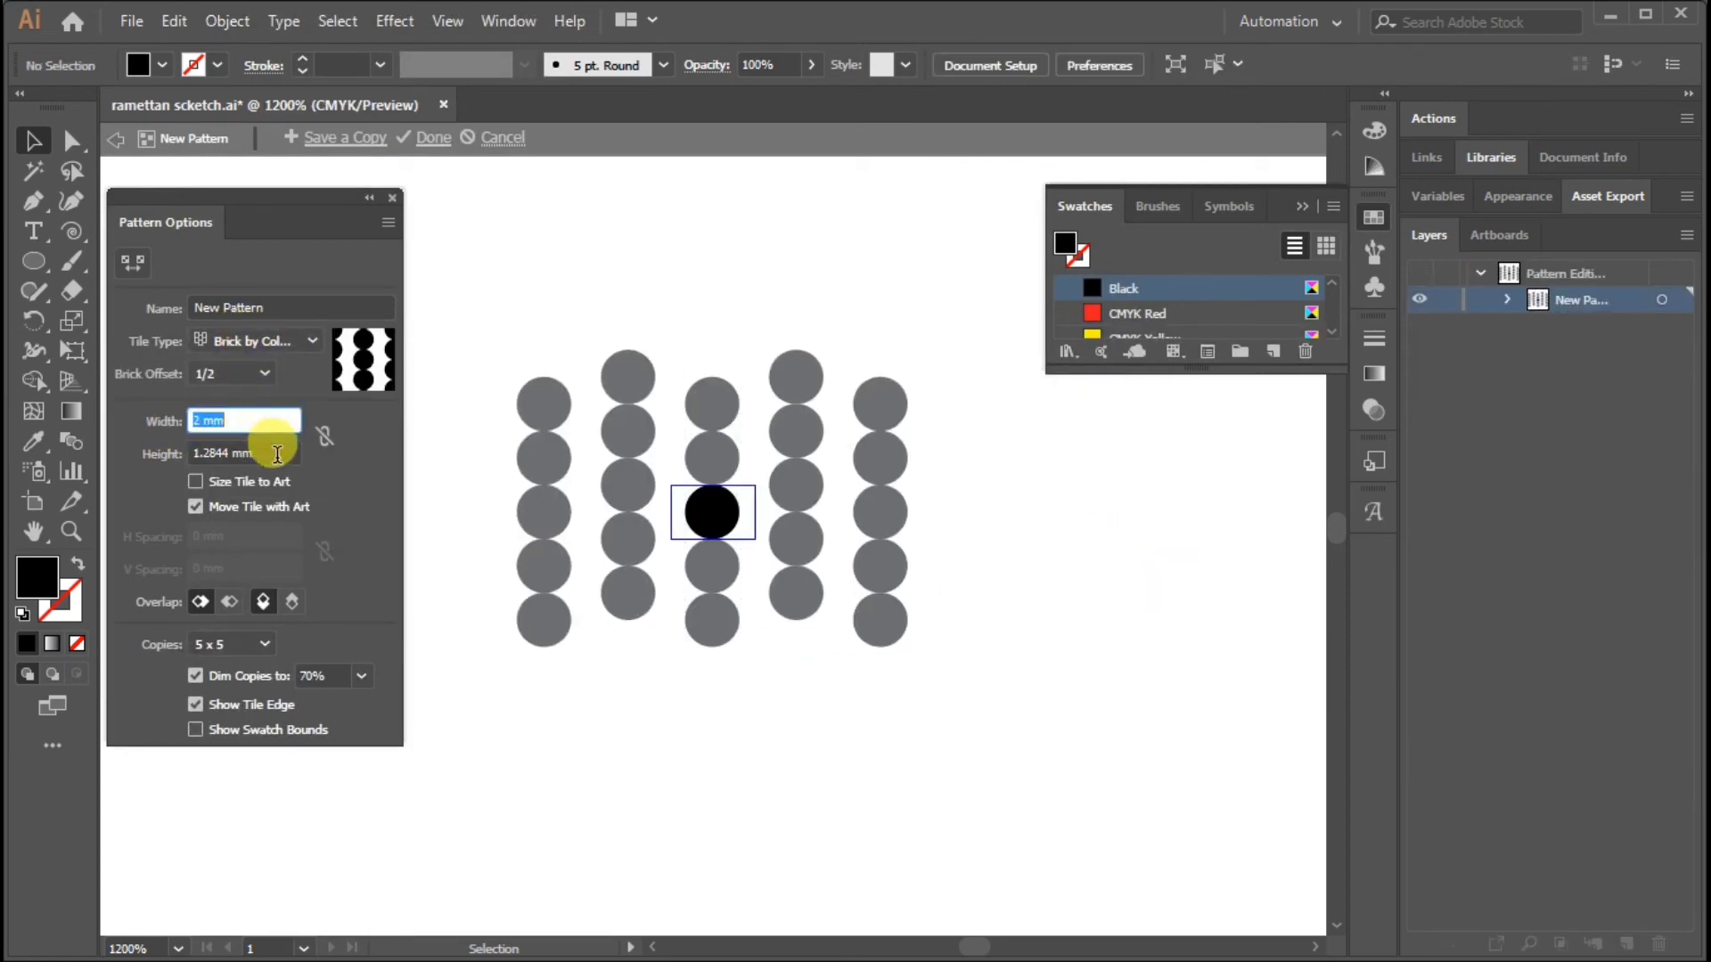
{"action": "key", "text": "Tab"}
{"action": "type", "text": "3"}
{"action": "key", "text": "Return"}
{"action": "left_click", "coordinate": [422, 138]}
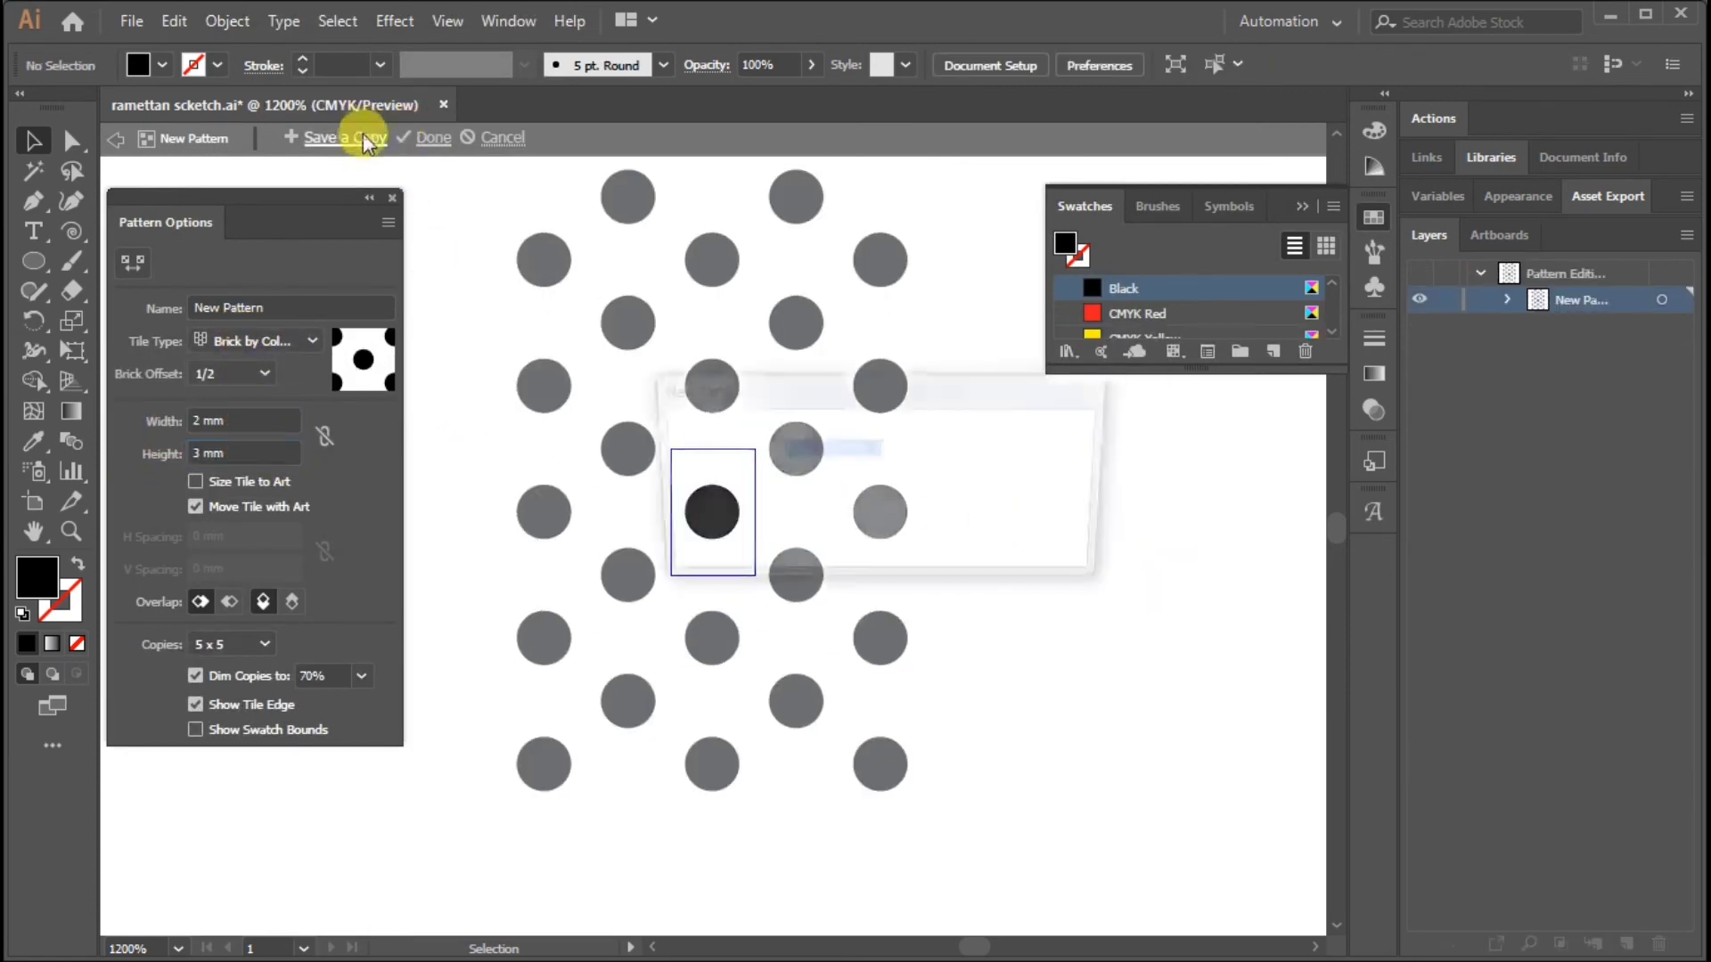
Step: Draw a rectangle covering the whole artboard filled with the dot pattern
{"action": "key", "text": "Return"}
{"action": "key", "text": "m"}
{"action": "left_click_drag", "start_coordinate": [683, 285], "coordinate": [1051, 802]}
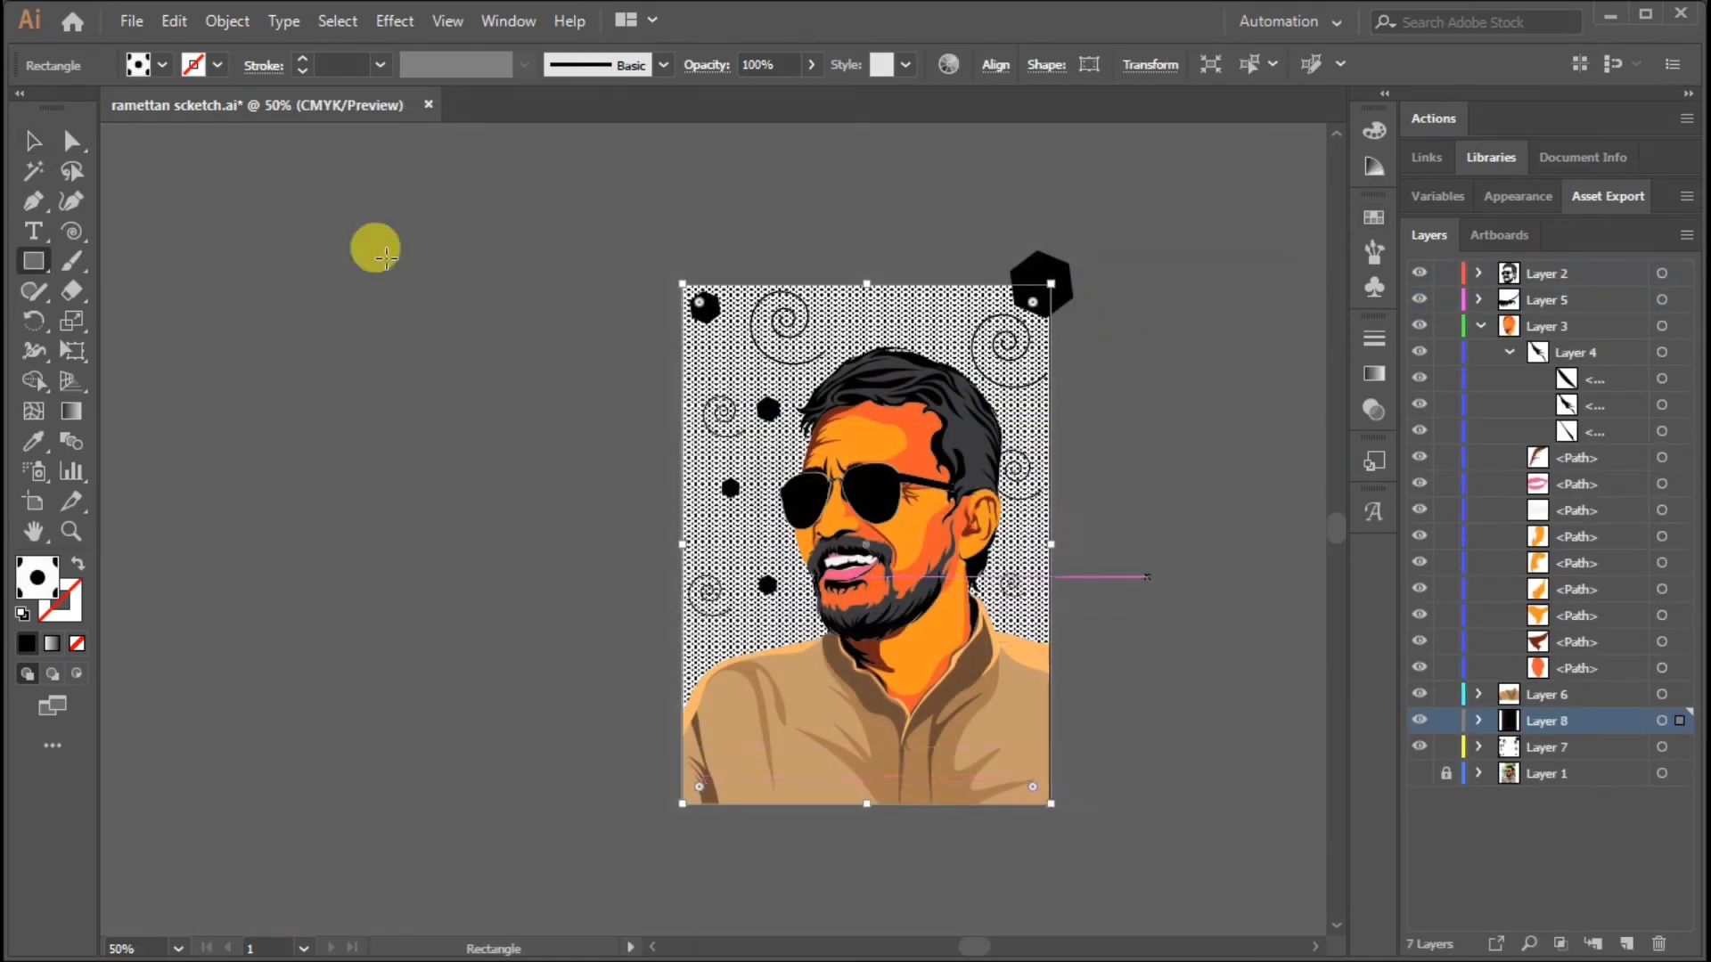
{"action": "key", "text": "ctrl+equal"}
{"action": "key", "text": "ctrl+equal"}
{"action": "key", "text": "ctrl+equal"}
{"action": "left_click", "coordinate": [31, 141]}
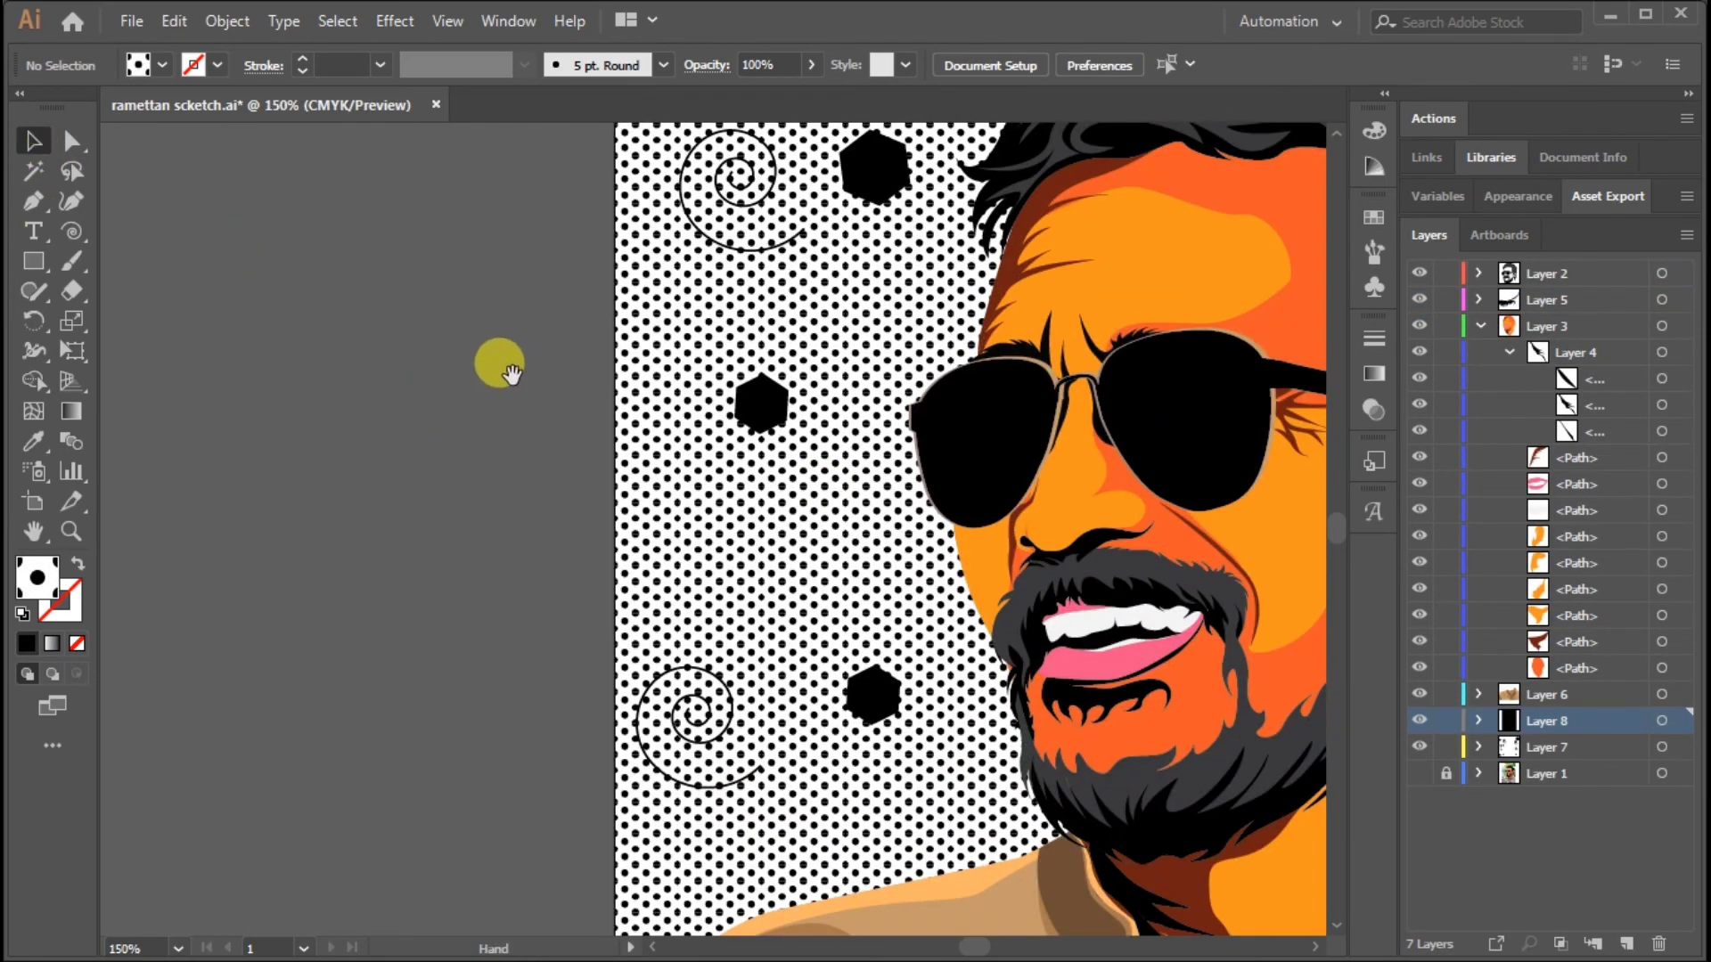
{"action": "key", "text": "ctrl+minus"}
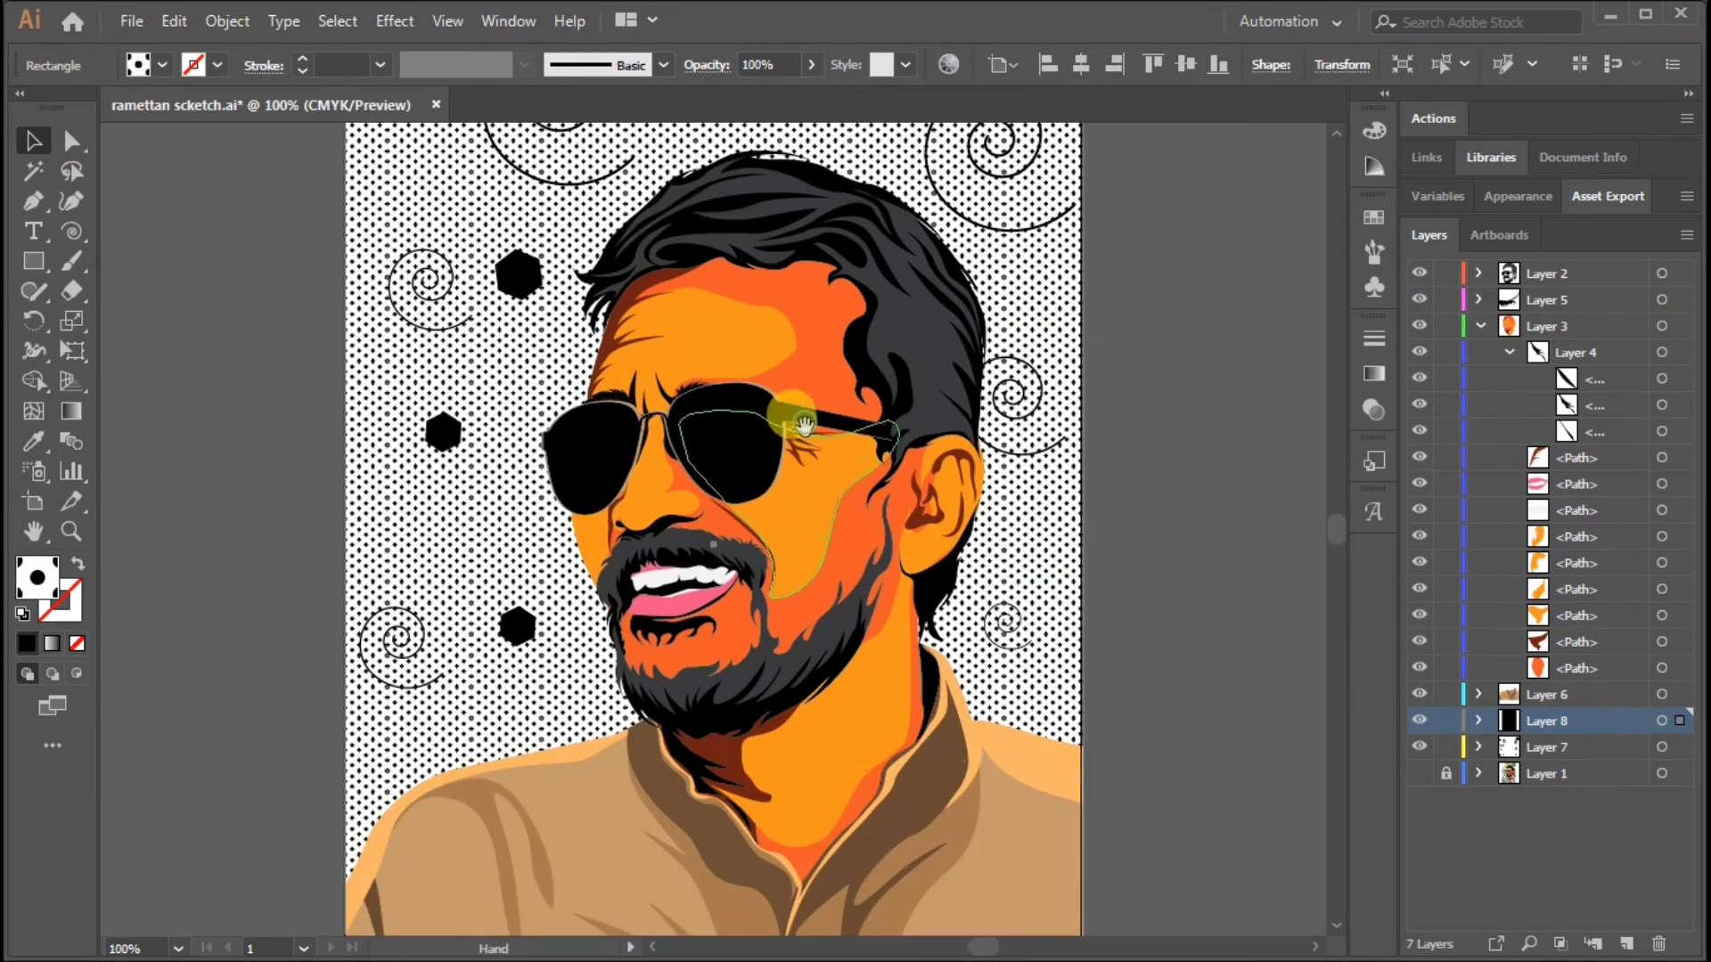
Step: Expand the rectangle's pattern fill into real dots
{"action": "left_click", "coordinate": [227, 21]}
{"action": "left_click", "coordinate": [321, 305]}
{"action": "left_click", "coordinate": [814, 606]}
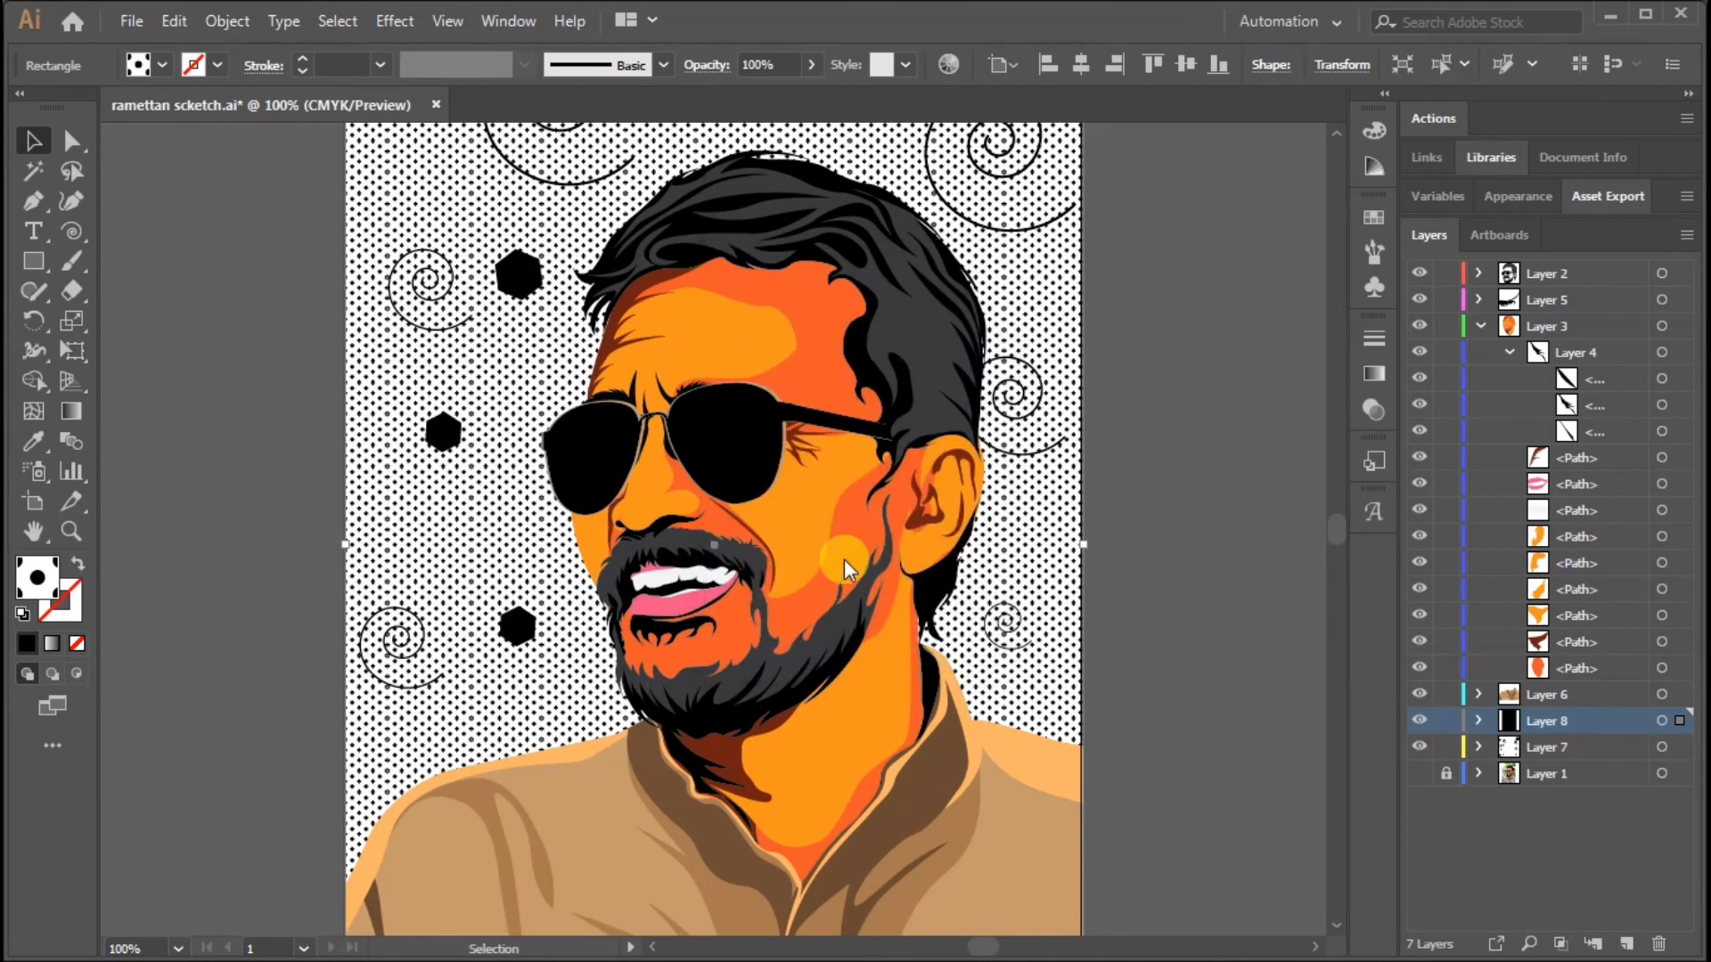
{"action": "left_click", "coordinate": [230, 21]}
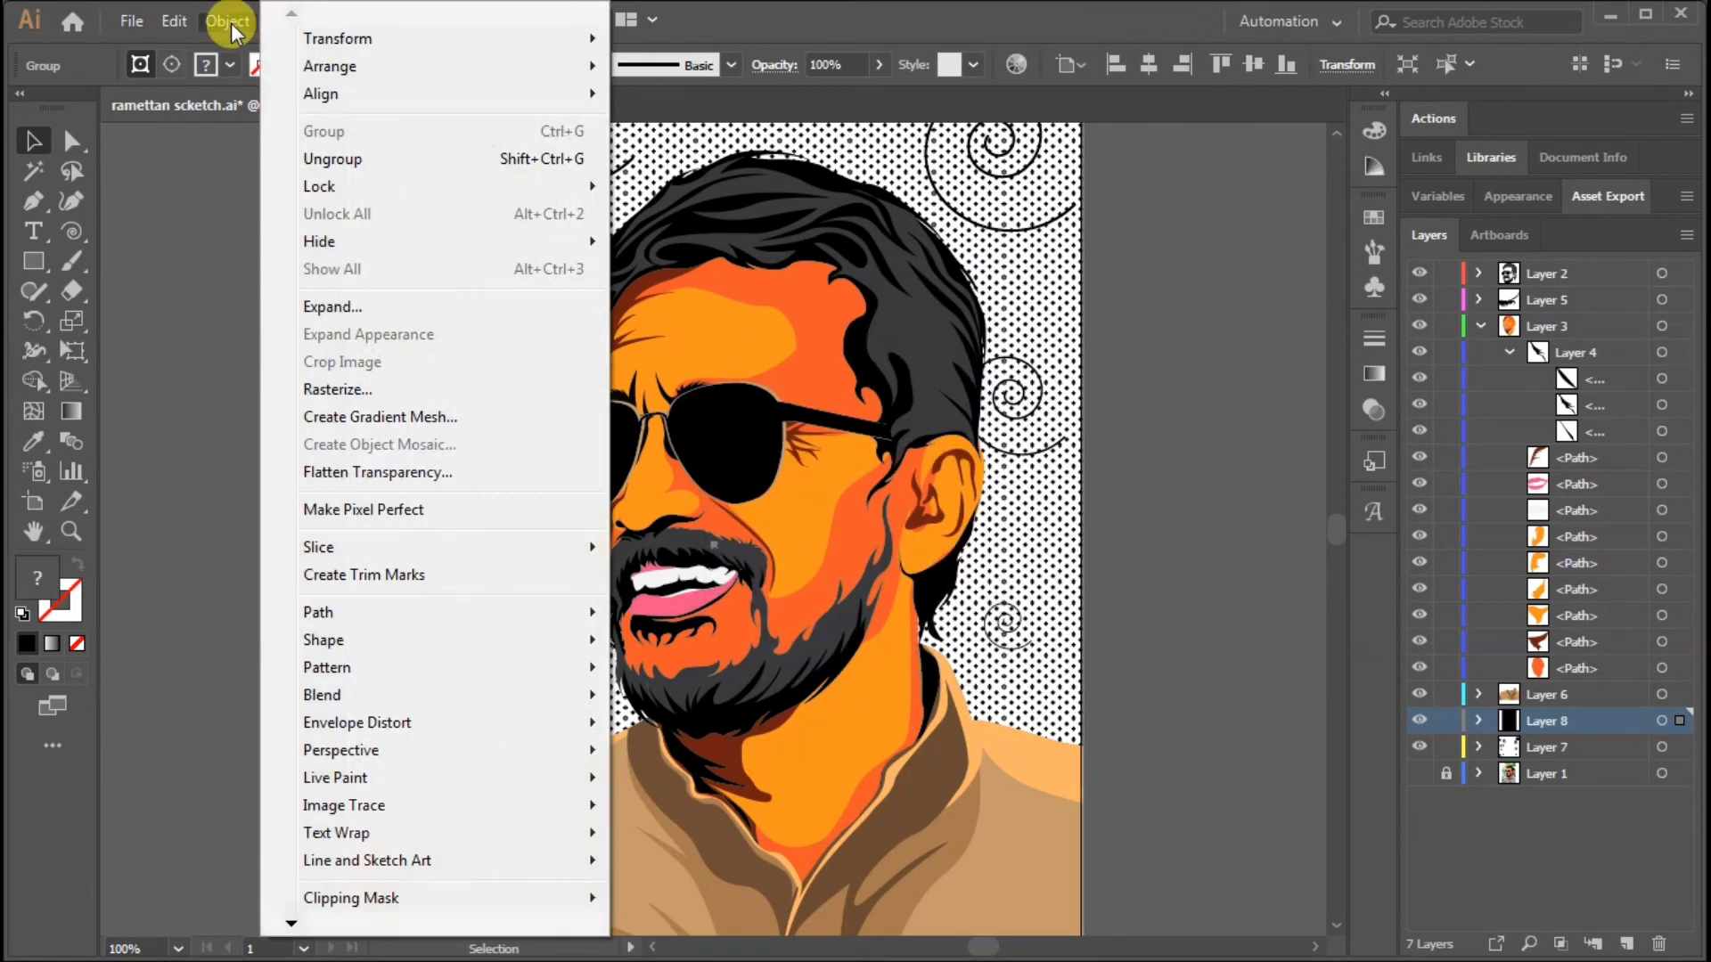
Step: Flatten the dot background's transparency and place an X mark near the top
{"action": "left_click", "coordinate": [355, 474]}
{"action": "left_click", "coordinate": [930, 699]}
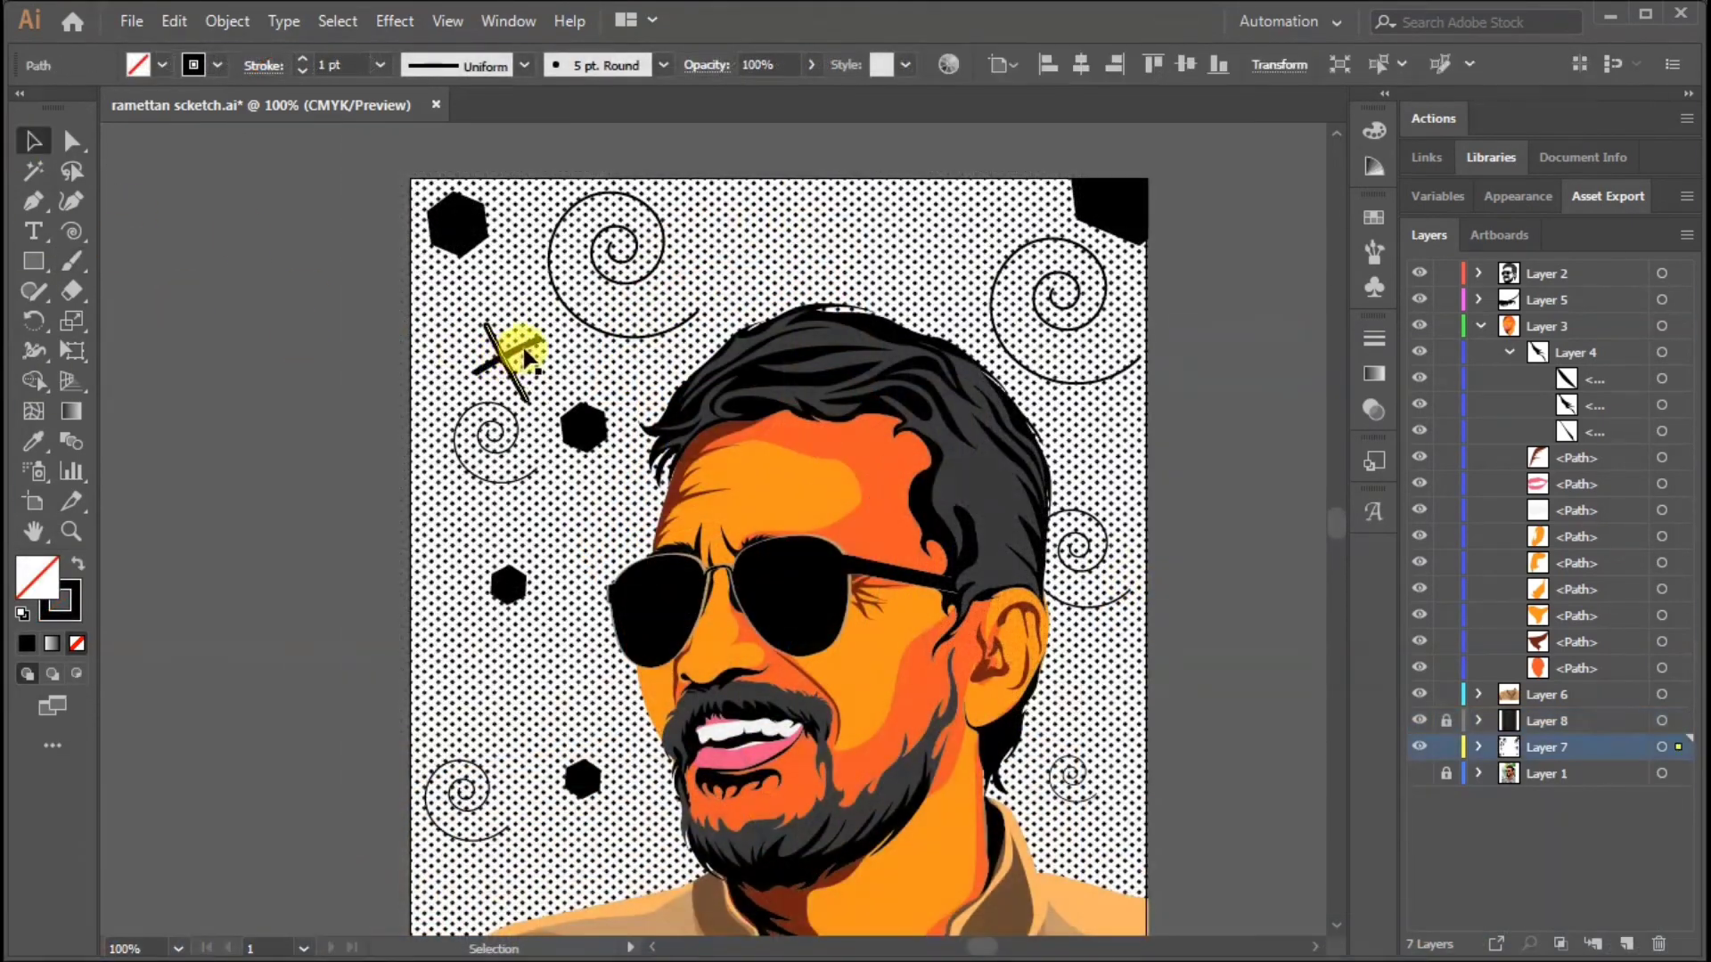
{"action": "left_click_drag", "start_coordinate": [519, 337], "coordinate": [515, 367]}
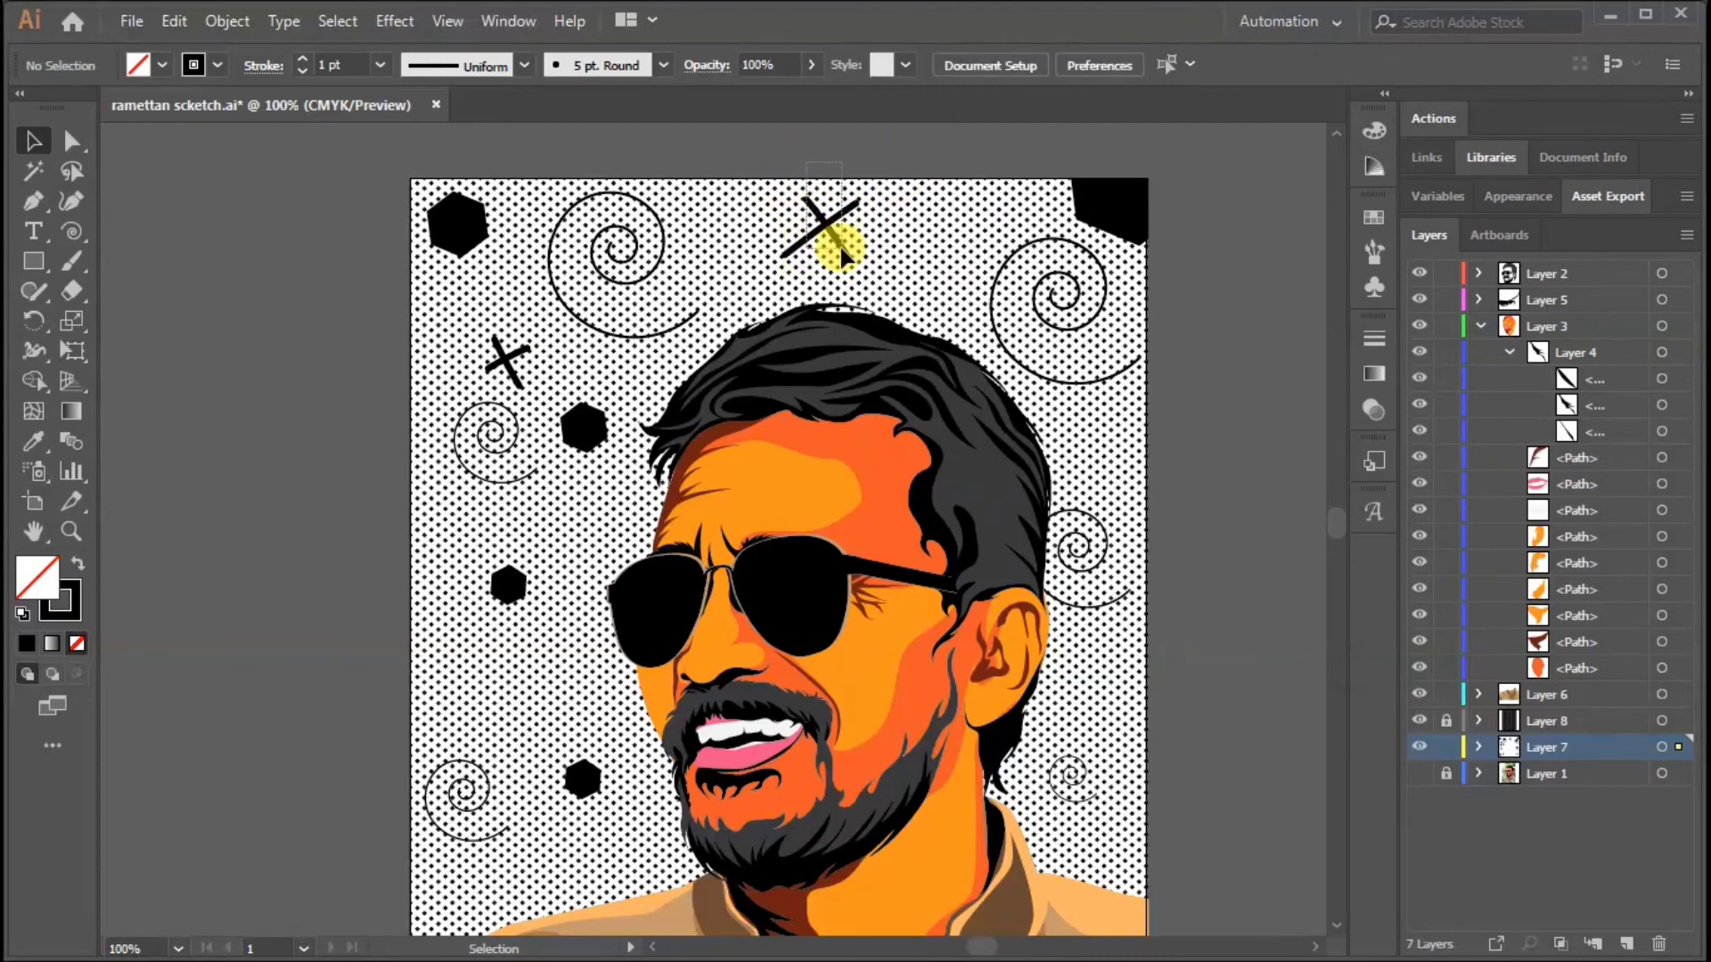
Step: Thicken the top X and the small X left of the face to a 3 pt stroke
{"action": "left_click", "coordinate": [841, 254]}
{"action": "left_click", "coordinate": [318, 62]}
{"action": "type", "text": "4"}
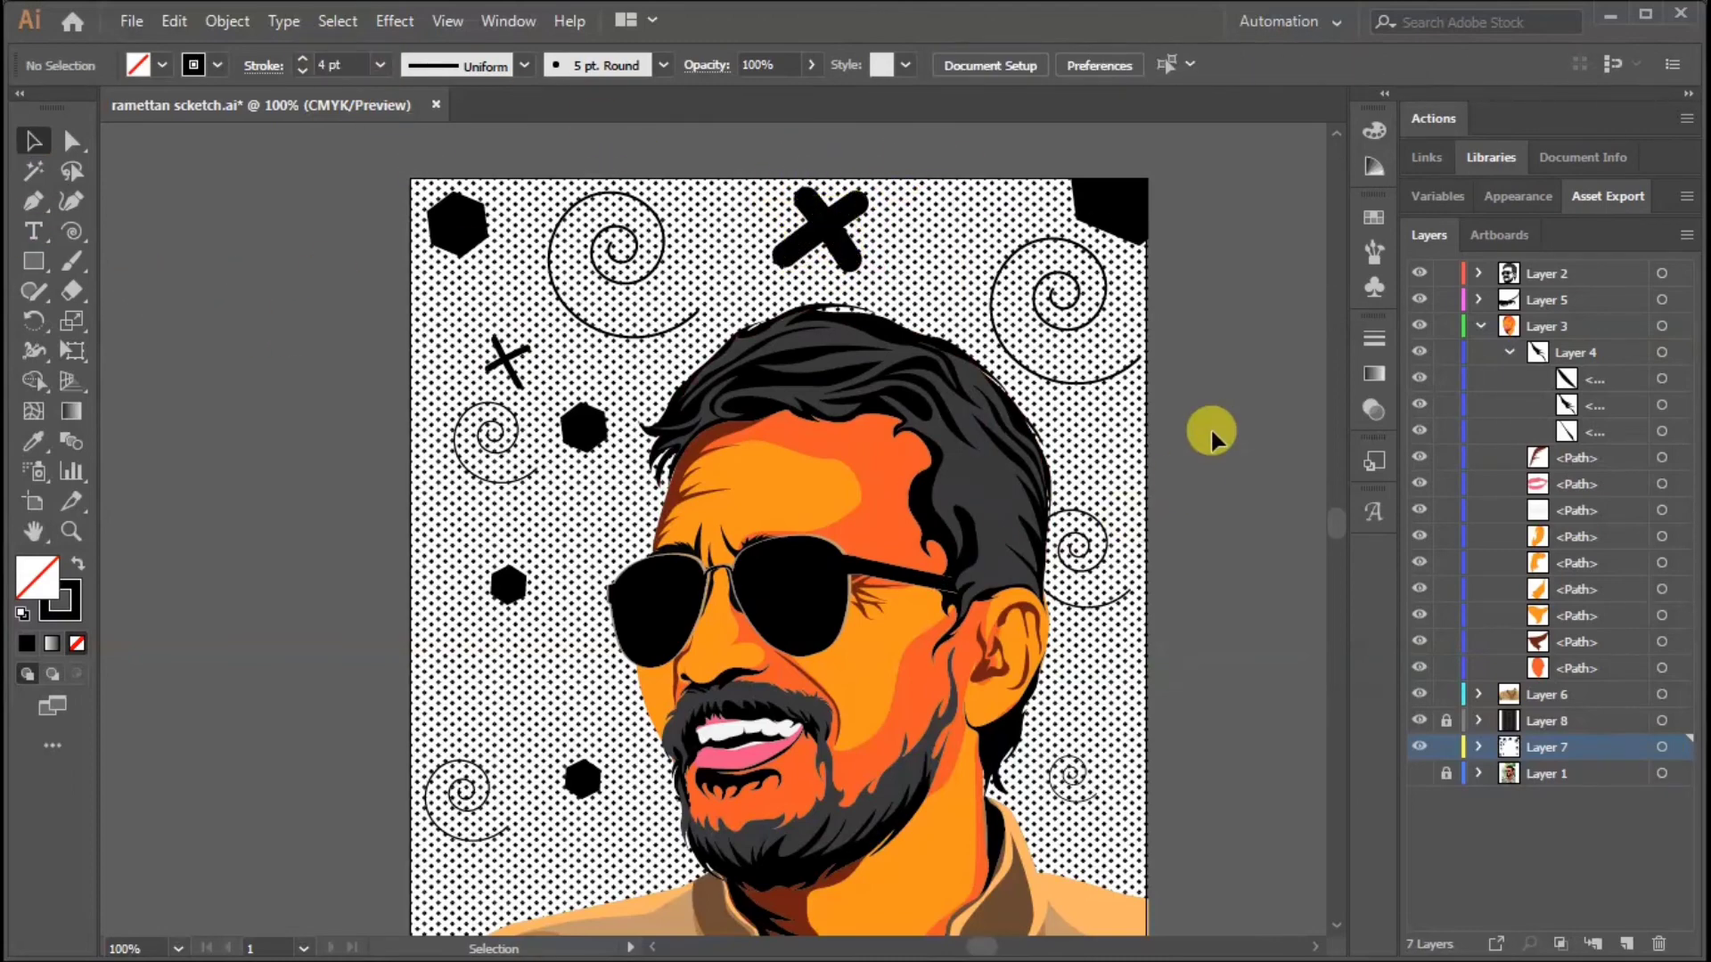
{"action": "scroll", "coordinate": [1158, 393], "scroll_direction": "down", "scroll_amount": 1}
{"action": "scroll", "coordinate": [649, 325], "scroll_direction": "up", "scroll_amount": 1}
{"action": "left_click", "coordinate": [557, 210]}
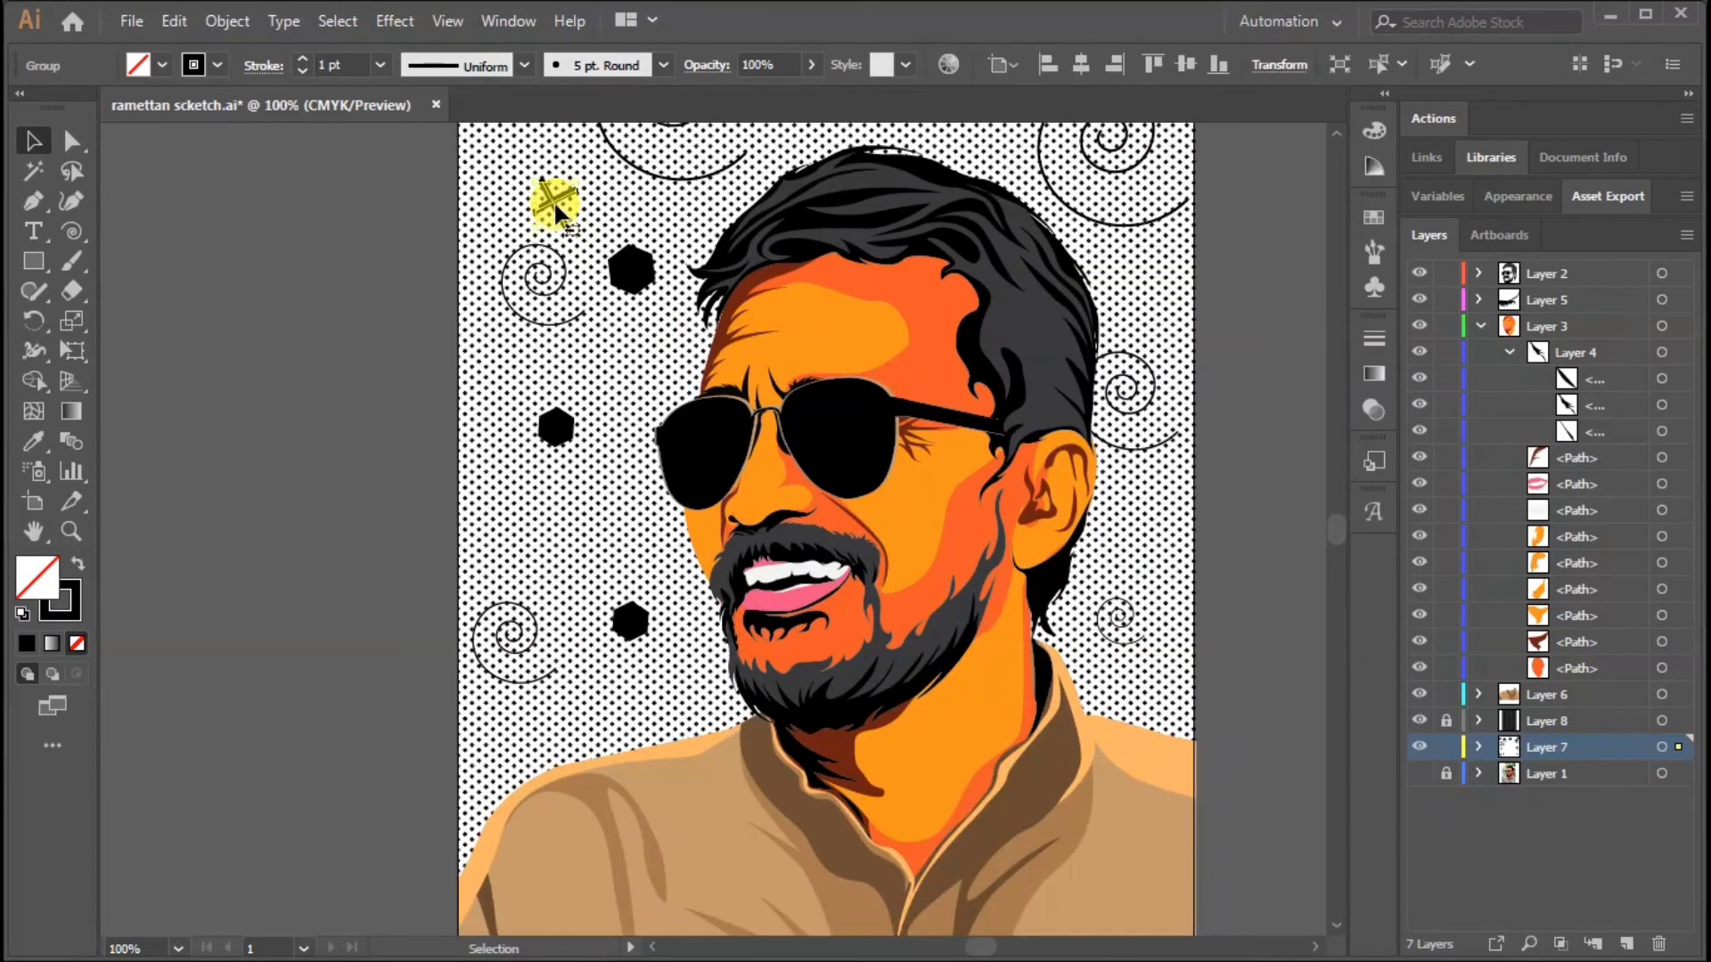
{"action": "double_click", "coordinate": [570, 541]}
{"action": "key", "text": "Escape"}
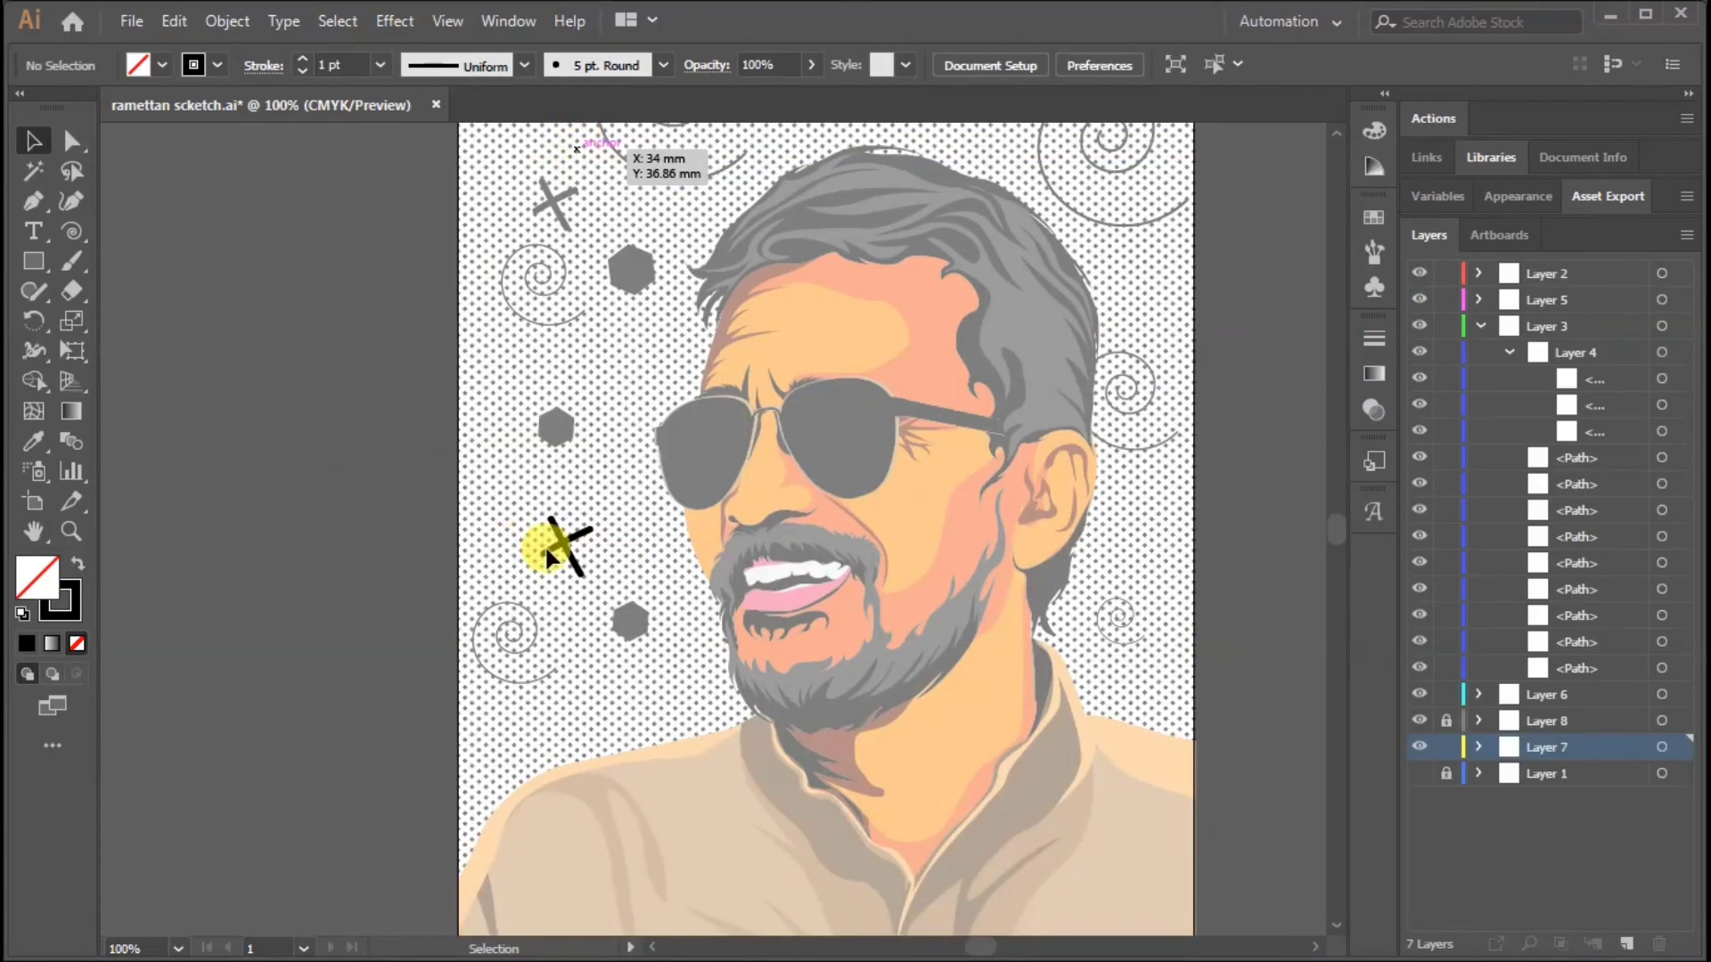
{"action": "left_click", "coordinate": [361, 72]}
{"action": "left_click", "coordinate": [363, 114]}
{"action": "left_click", "coordinate": [267, 355]}
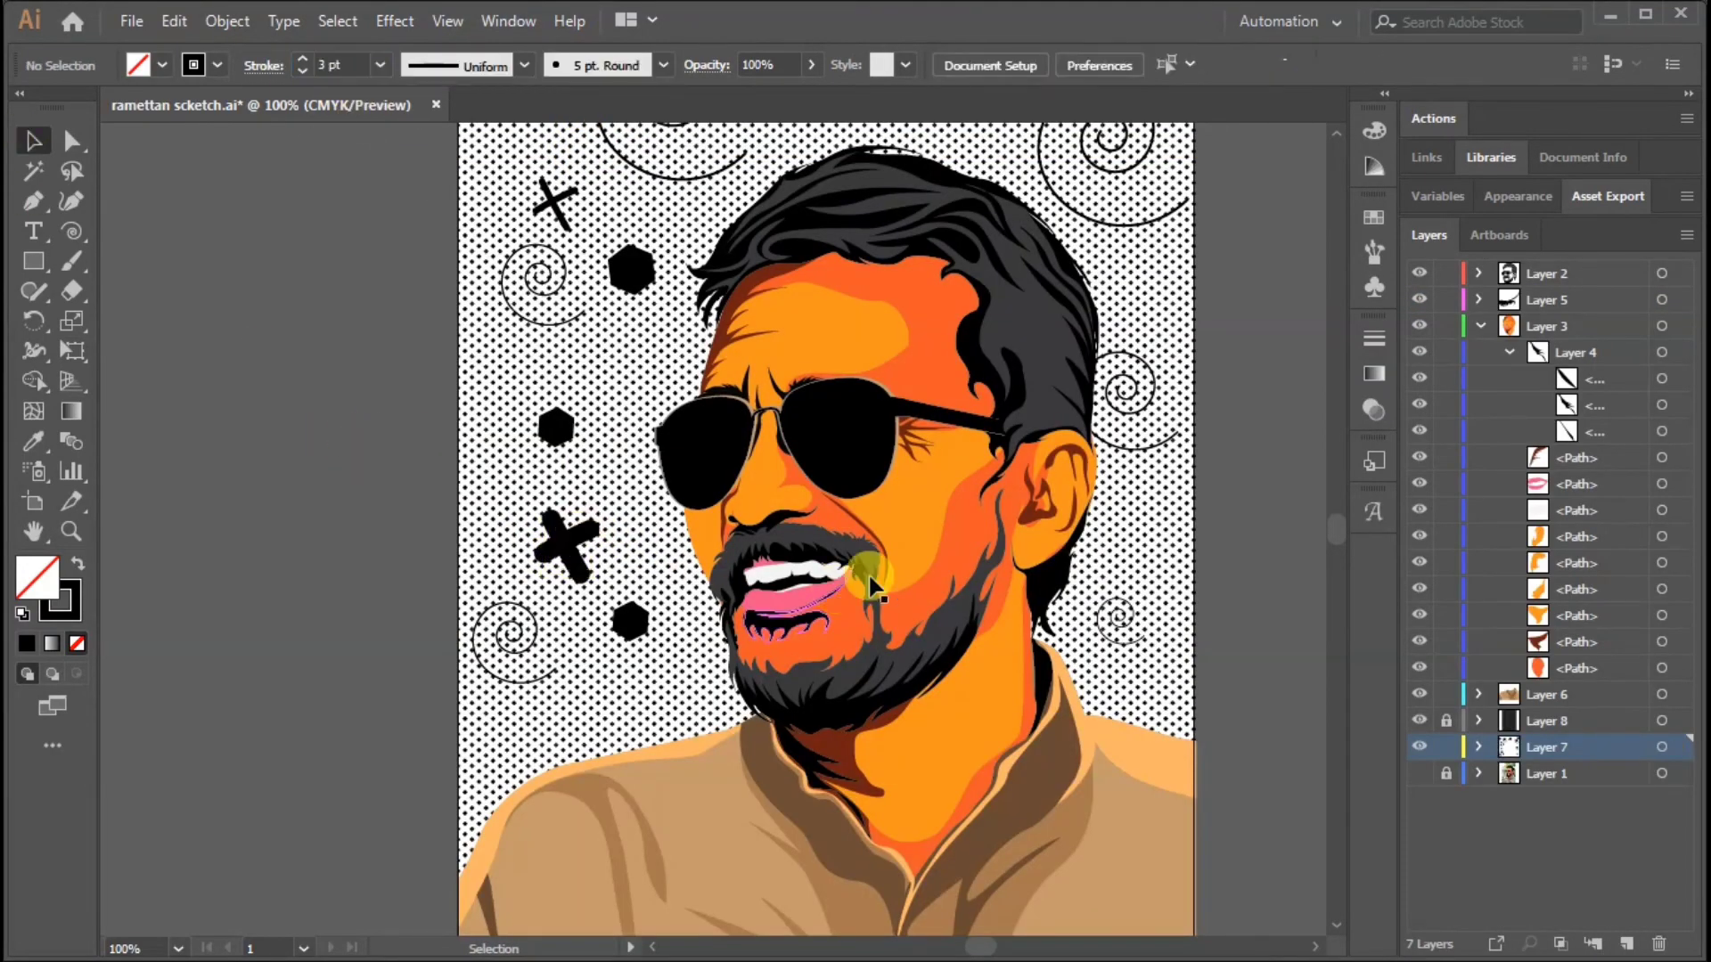
Step: Move the thick X to the lower right and copy the small X to the lower left
{"action": "scroll", "coordinate": [1176, 459], "scroll_direction": "down", "scroll_amount": 1}
{"action": "left_click_drag", "start_coordinate": [615, 545], "coordinate": [1000, 624]}
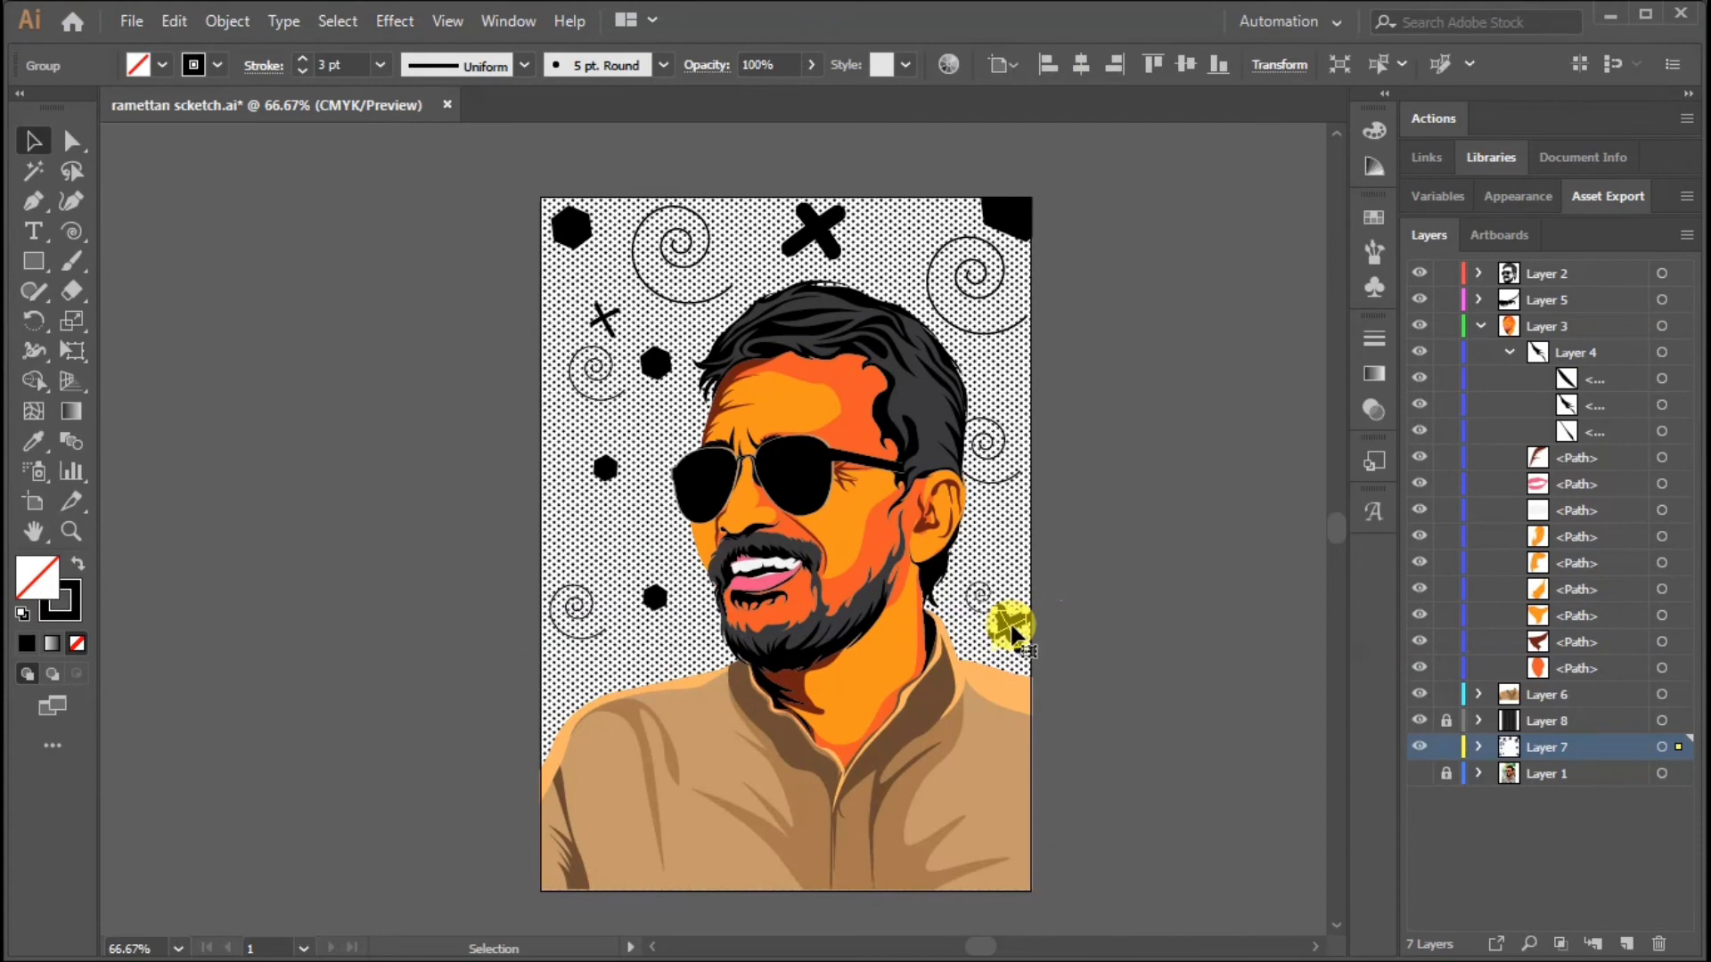
{"action": "left_click", "coordinate": [1098, 613]}
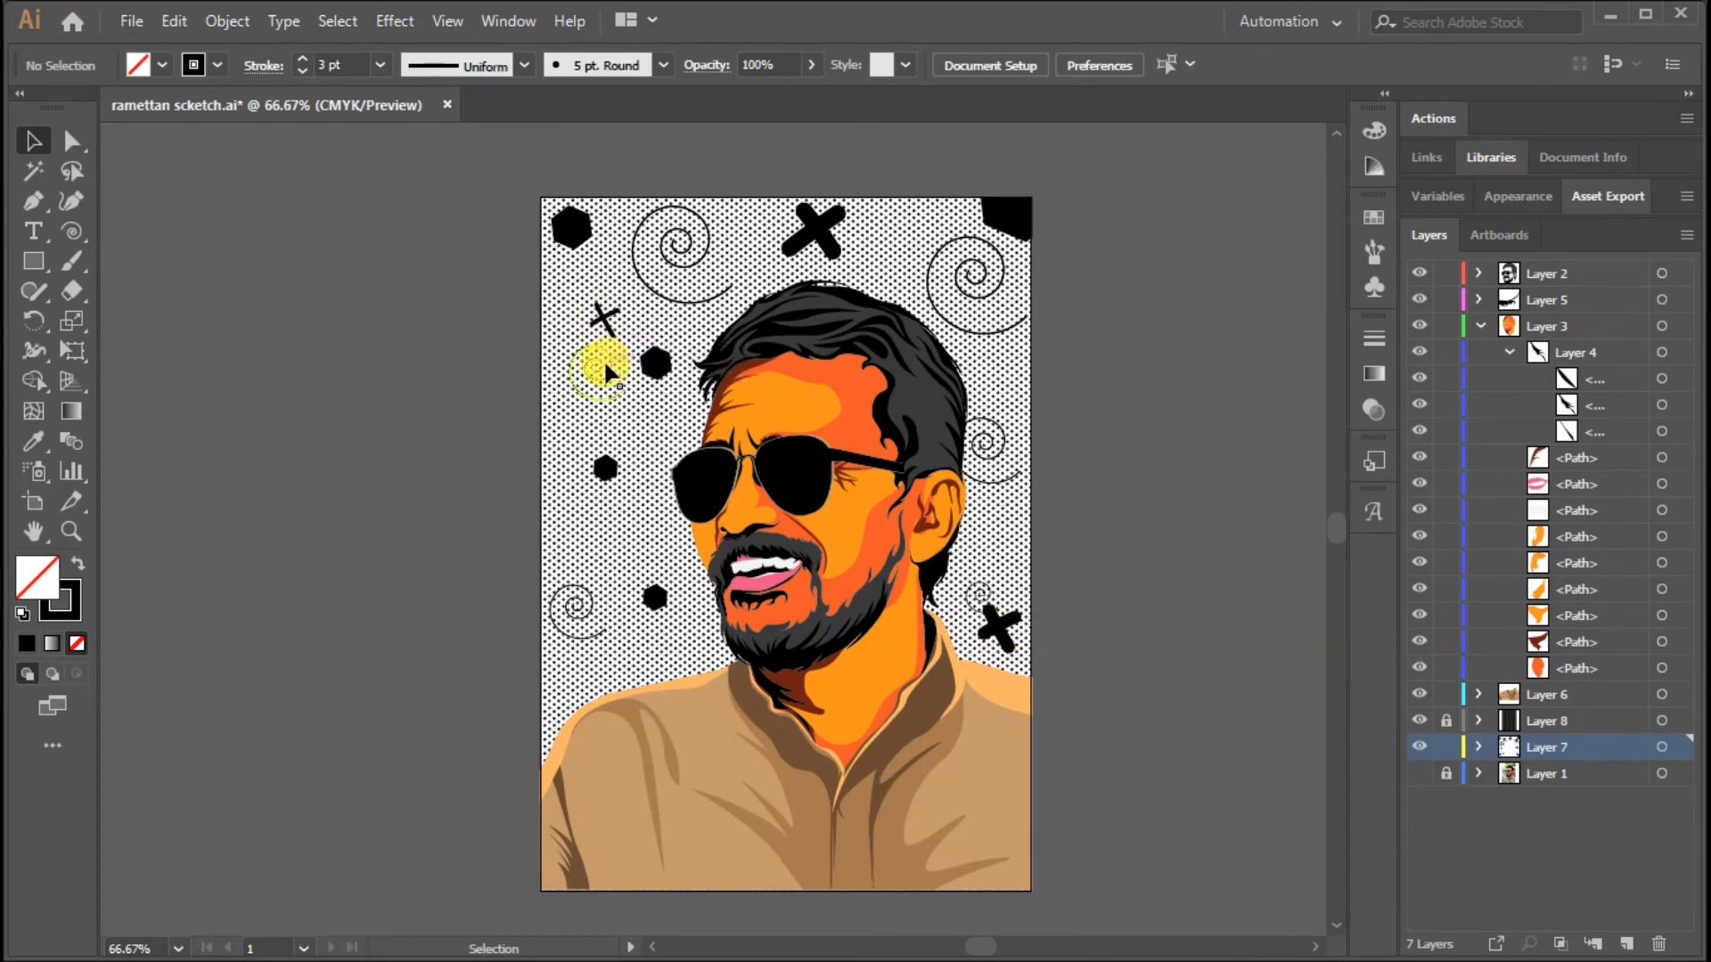
{"action": "left_click_drag", "start_coordinate": [603, 313], "coordinate": [606, 550]}
{"action": "left_click", "coordinate": [458, 381]}
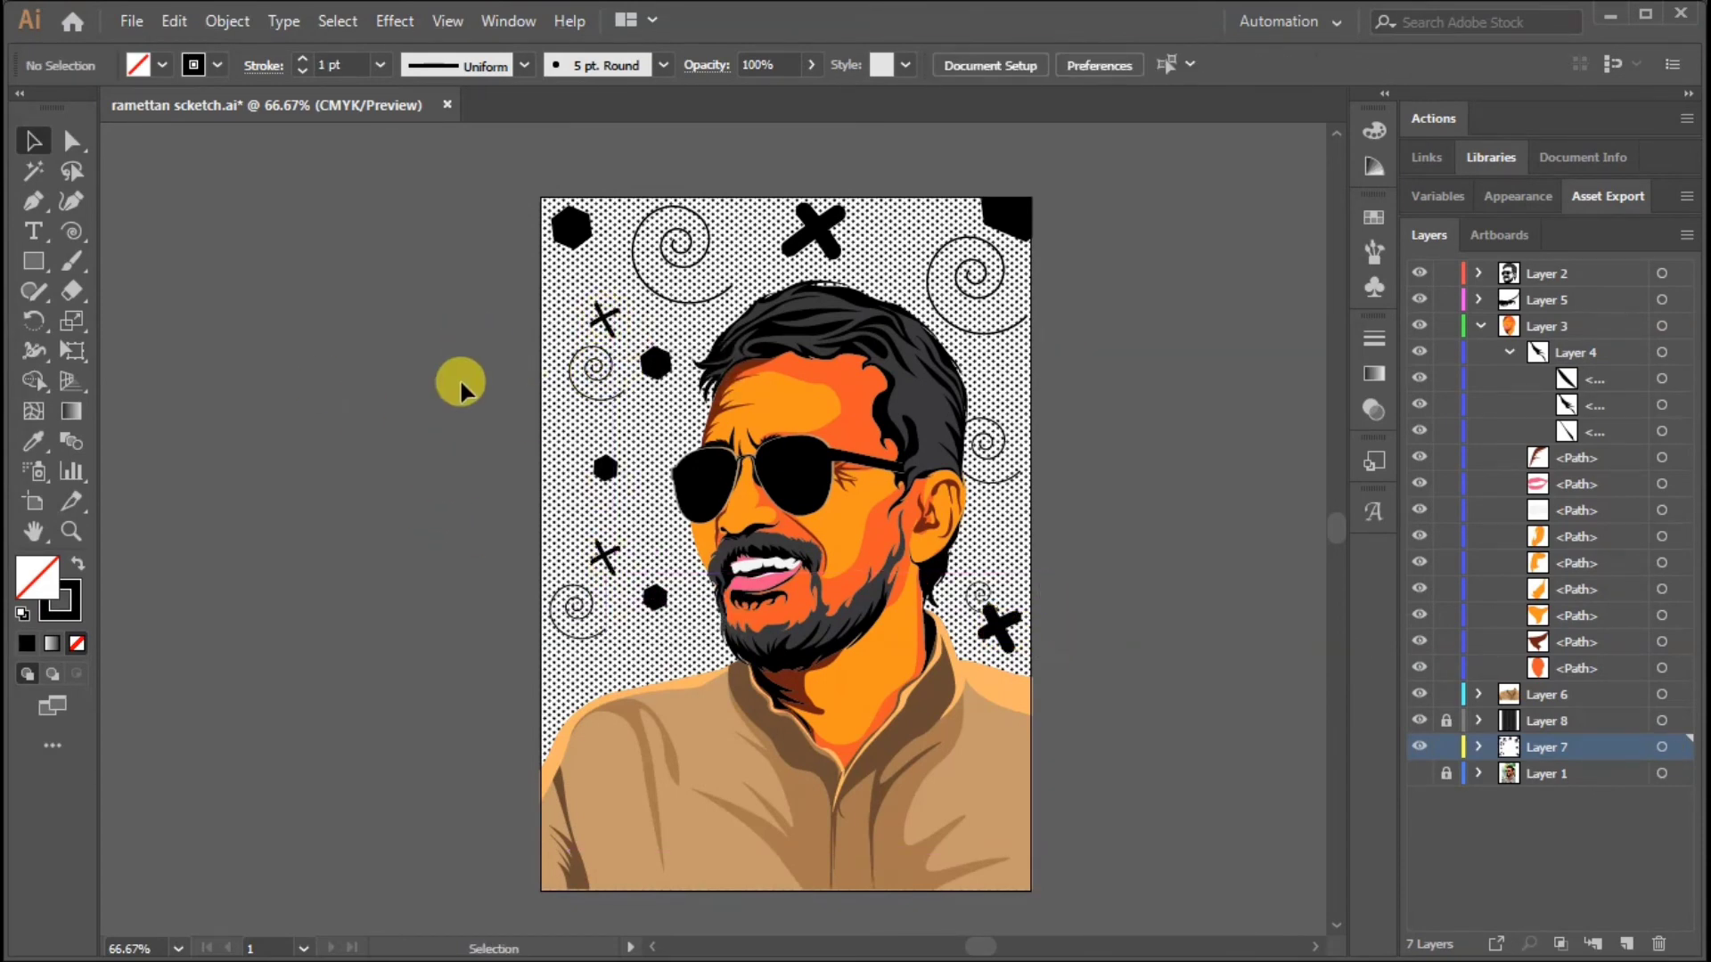
{"action": "key", "text": "ctrl+minus"}
{"action": "key", "text": "ctrl+minus"}
{"action": "key", "text": "ctrl+plus"}
{"action": "scroll", "coordinate": [1138, 478], "scroll_direction": "down", "scroll_amount": 2}
Step: Type the signature credit text on the shirt
{"action": "key", "text": "ctrl+plus"}
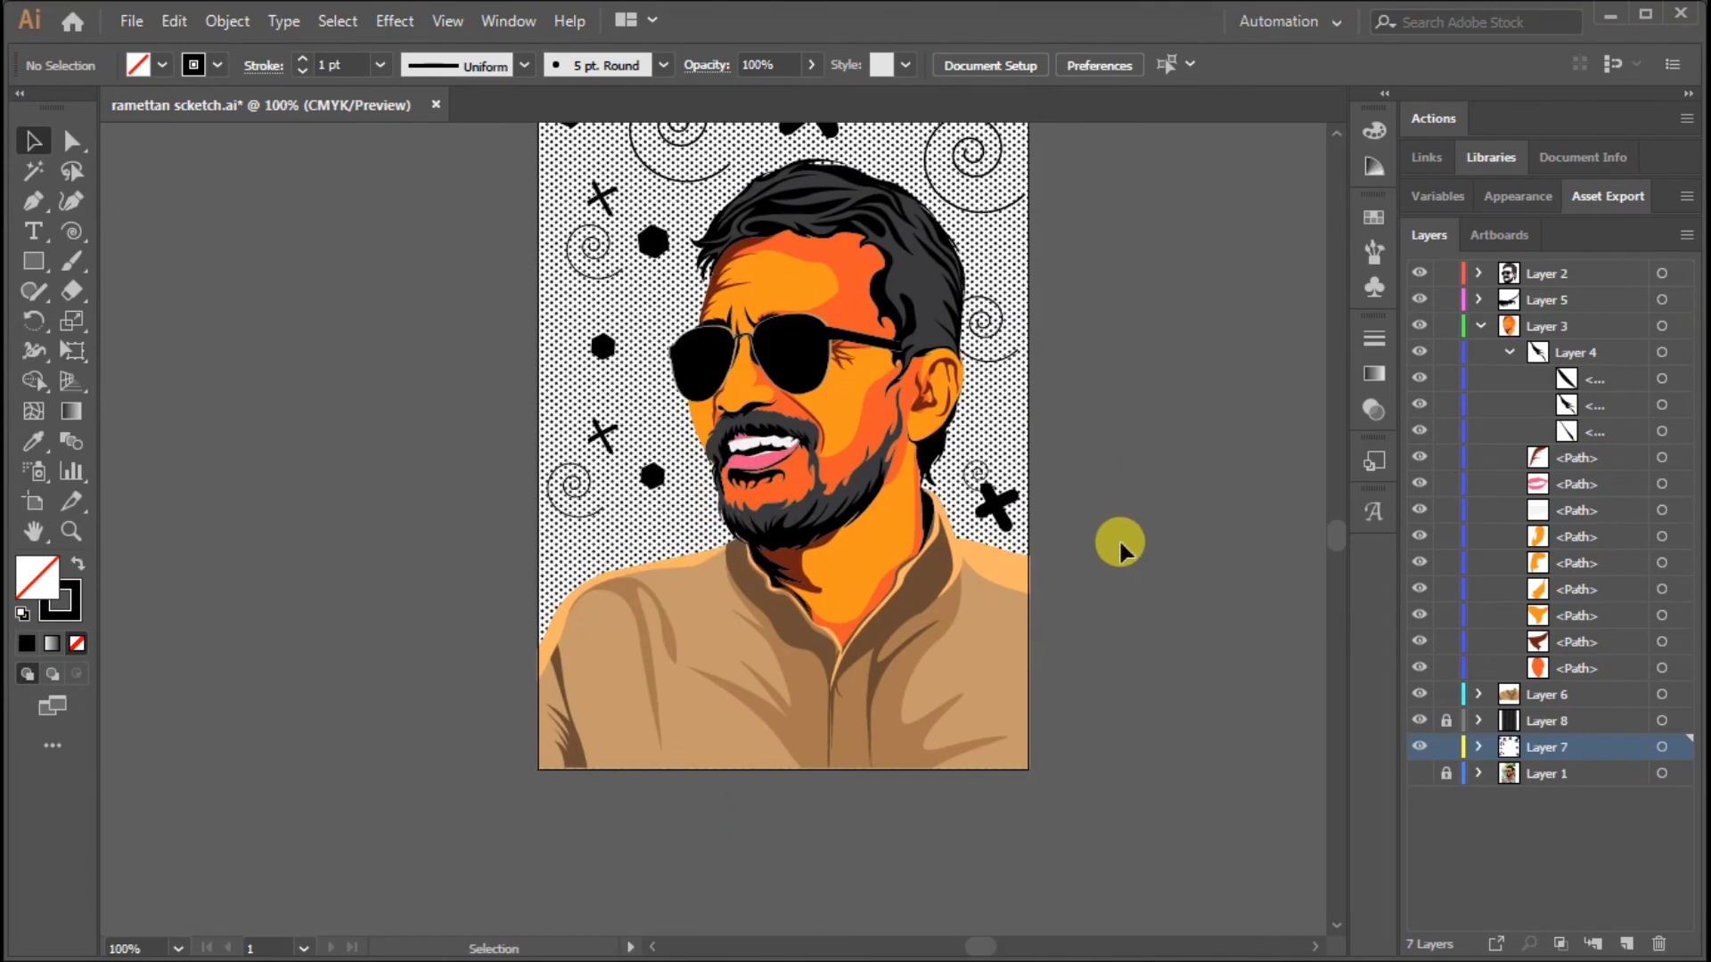
{"action": "left_click", "coordinate": [33, 231]}
{"action": "left_click", "coordinate": [1480, 326]}
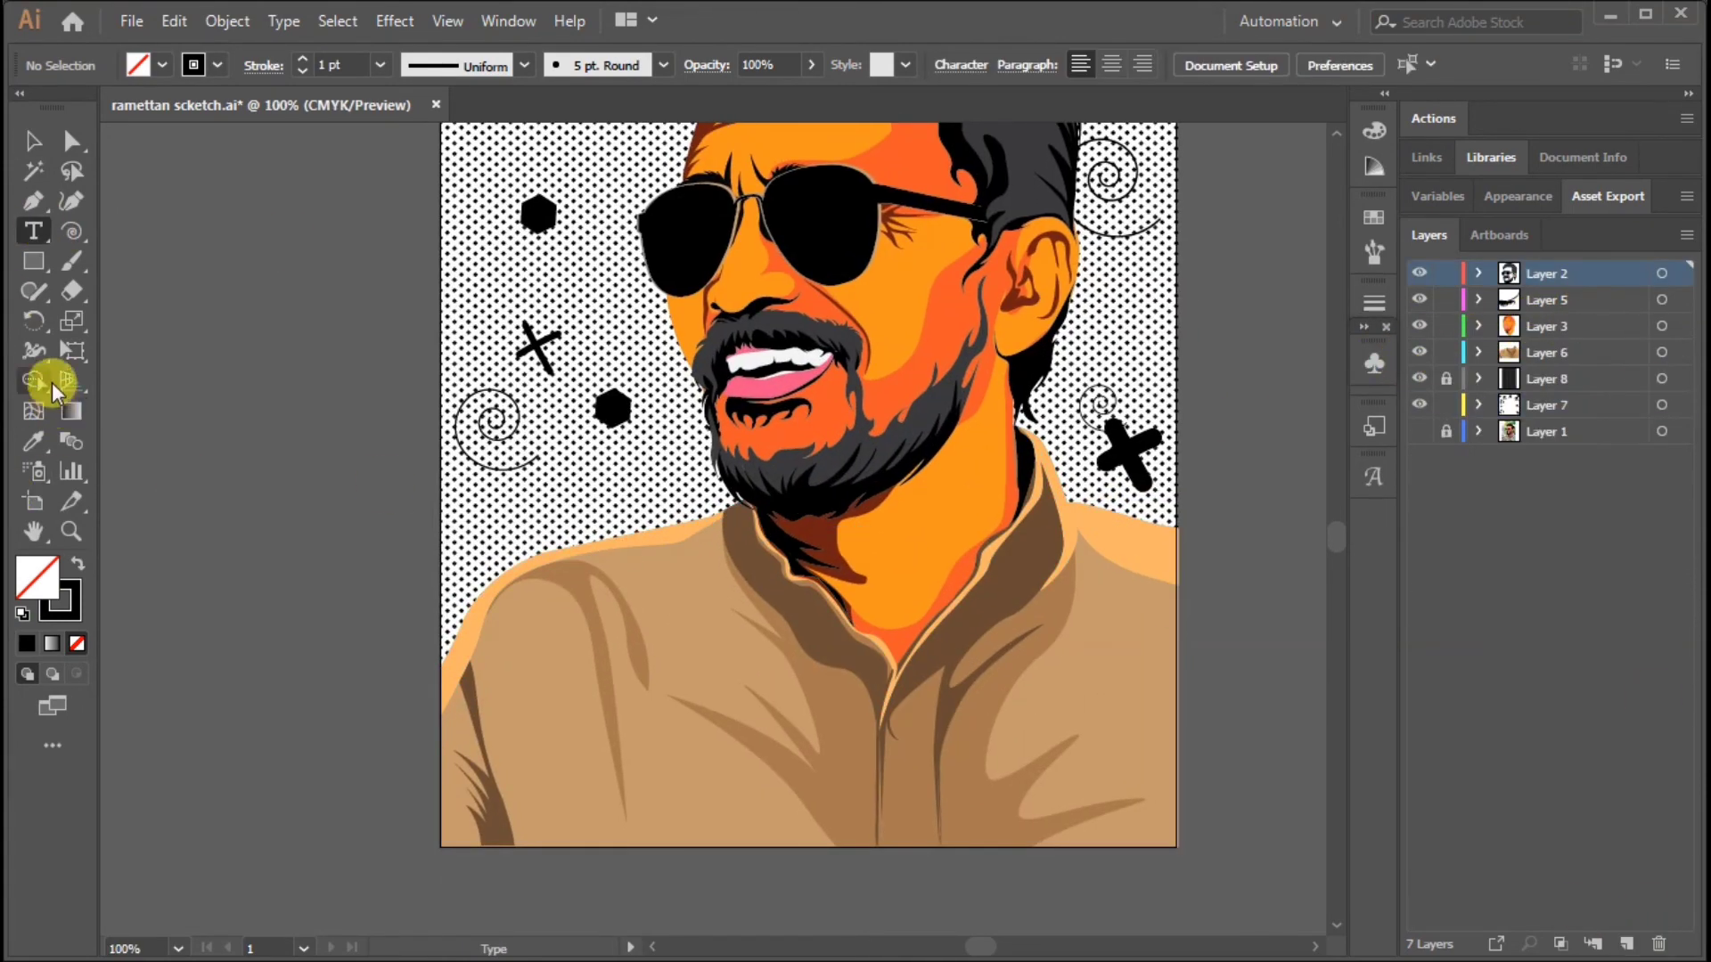
{"action": "left_click", "coordinate": [519, 747]}
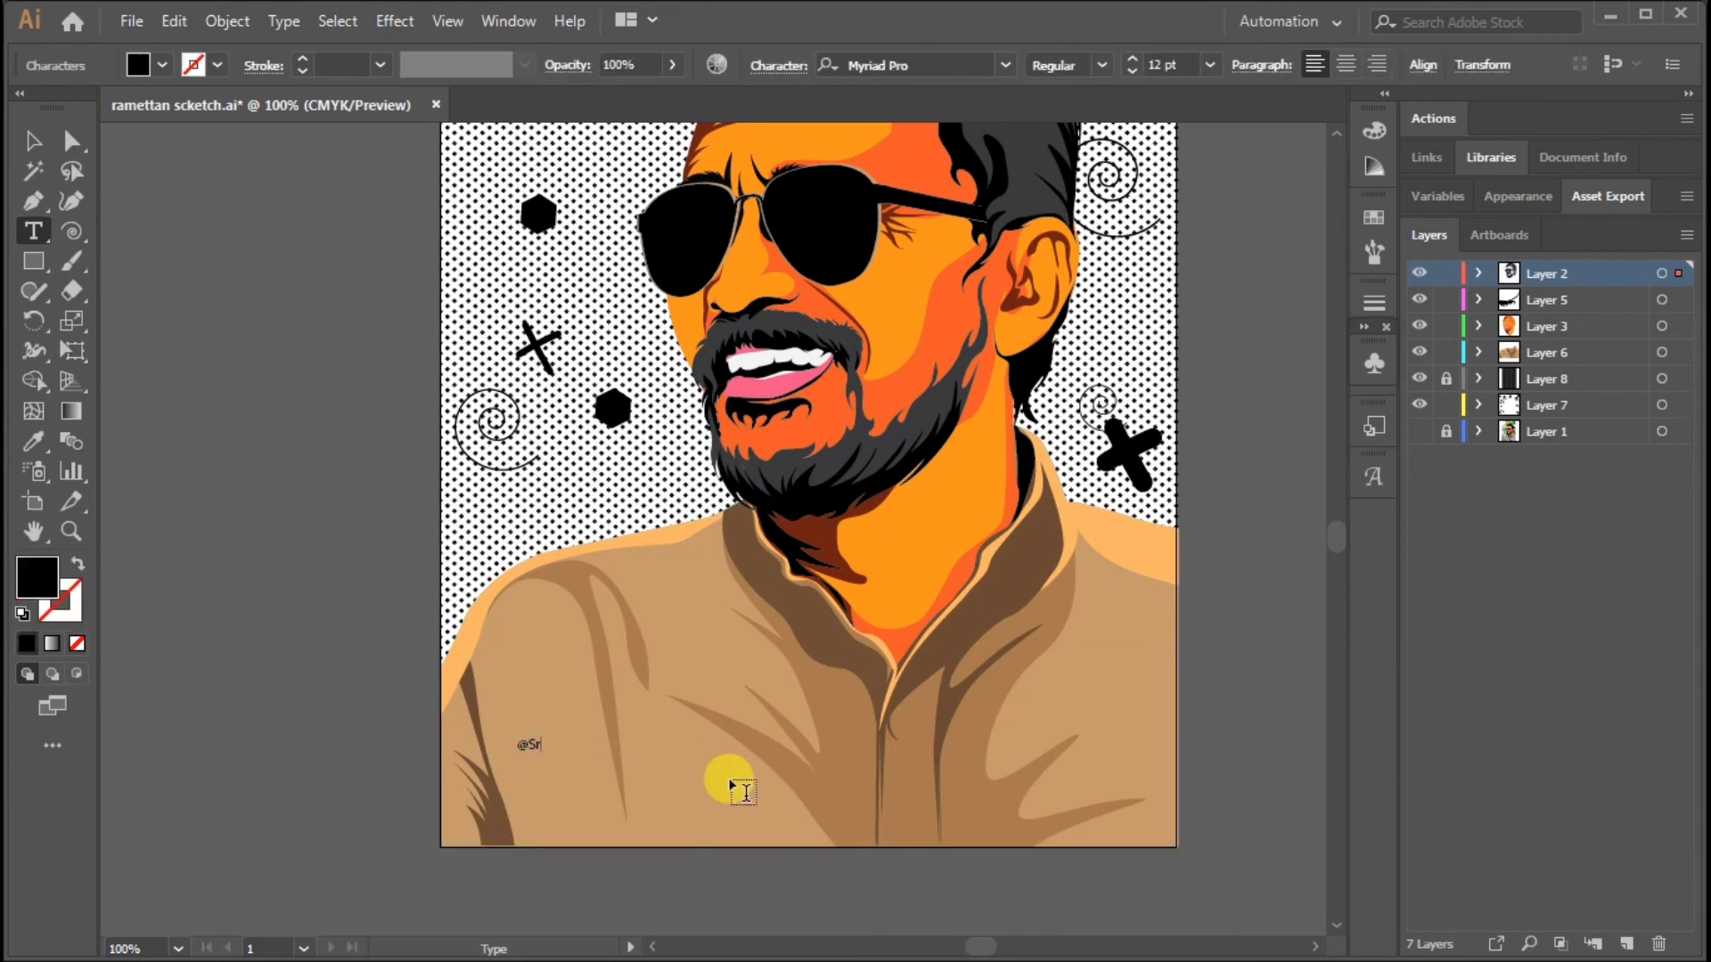
{"action": "type", "text": "eenath Creations"}
Step: Make the credit white in Octarine Light and move it to the bottom-right corner
{"action": "key", "text": "ctrl+a"}
{"action": "left_click", "coordinate": [162, 65]}
{"action": "left_click", "coordinate": [36, 191]}
{"action": "left_click", "coordinate": [927, 67]}
{"action": "type", "text": "oct"}
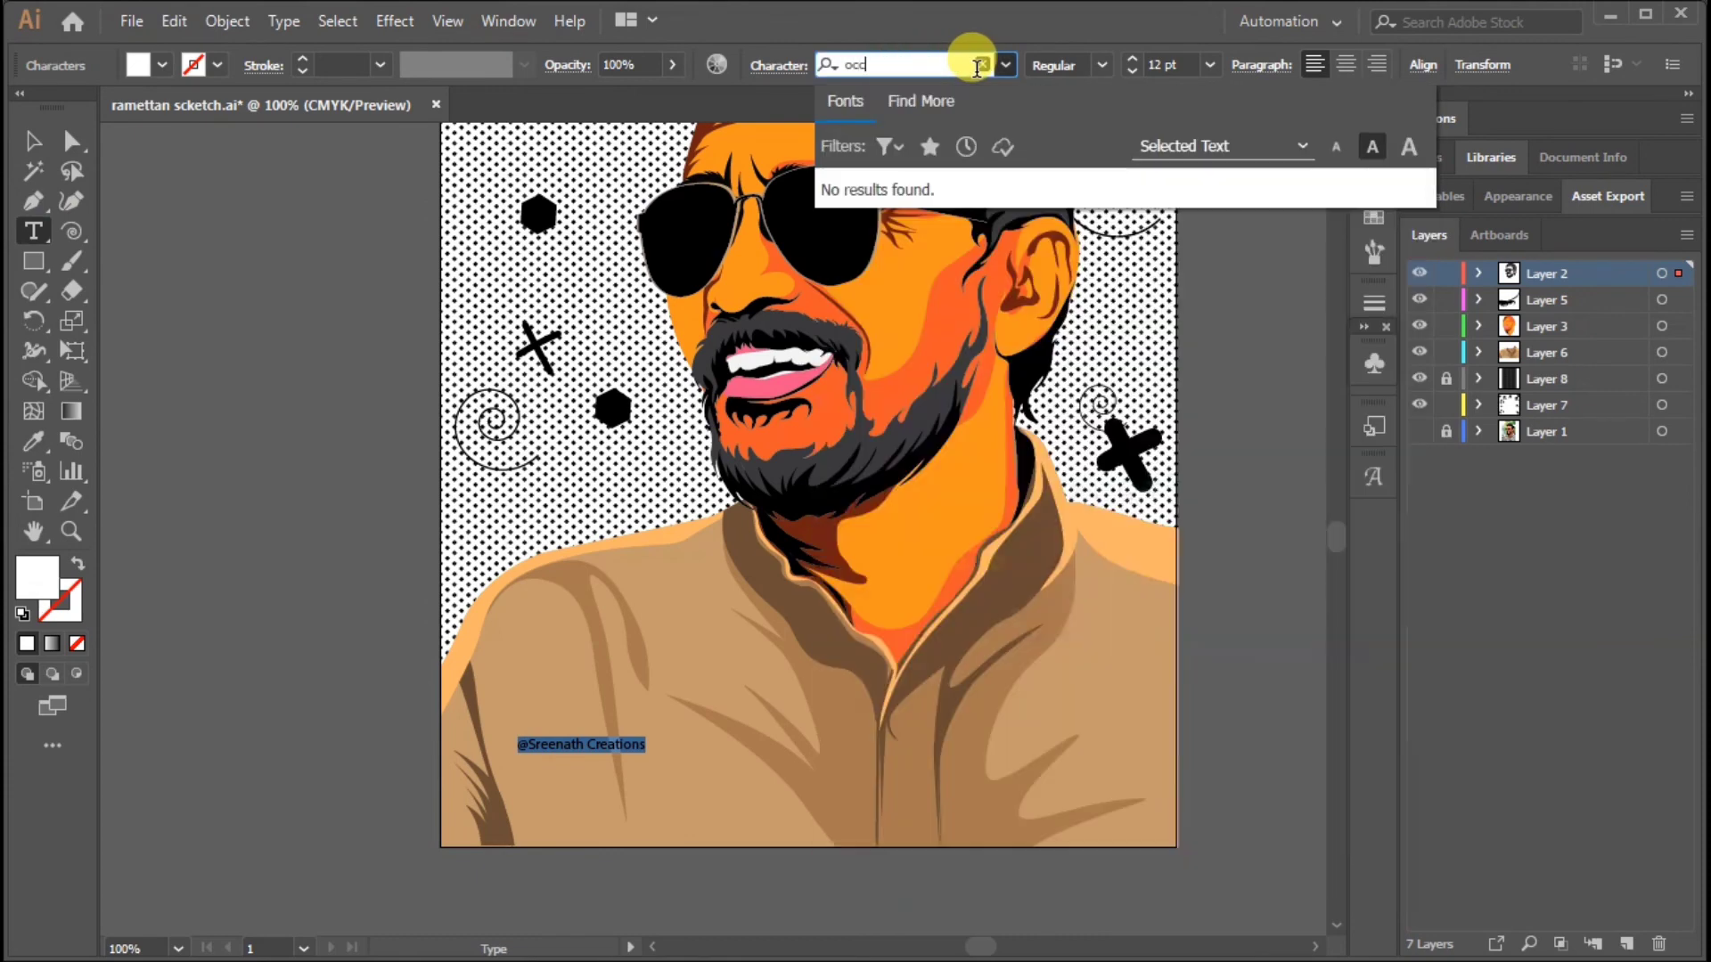
{"action": "key", "text": "Return"}
{"action": "key", "text": "Escape"}
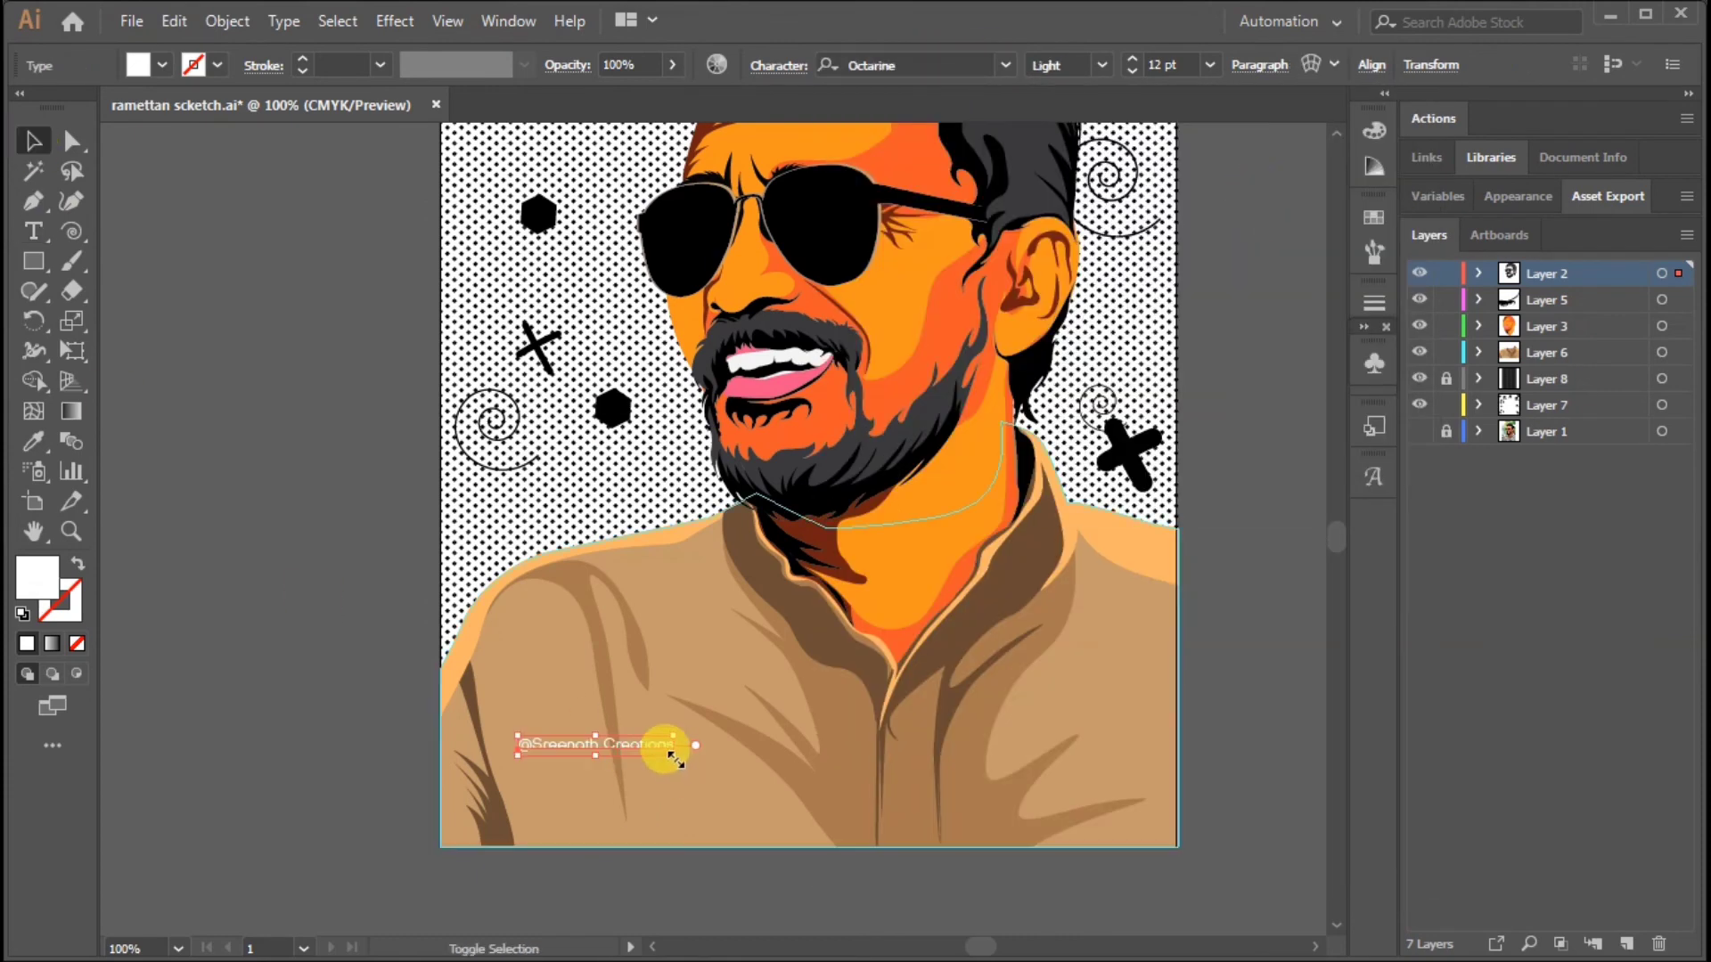
{"action": "left_click_drag", "start_coordinate": [674, 753], "coordinate": [1132, 825]}
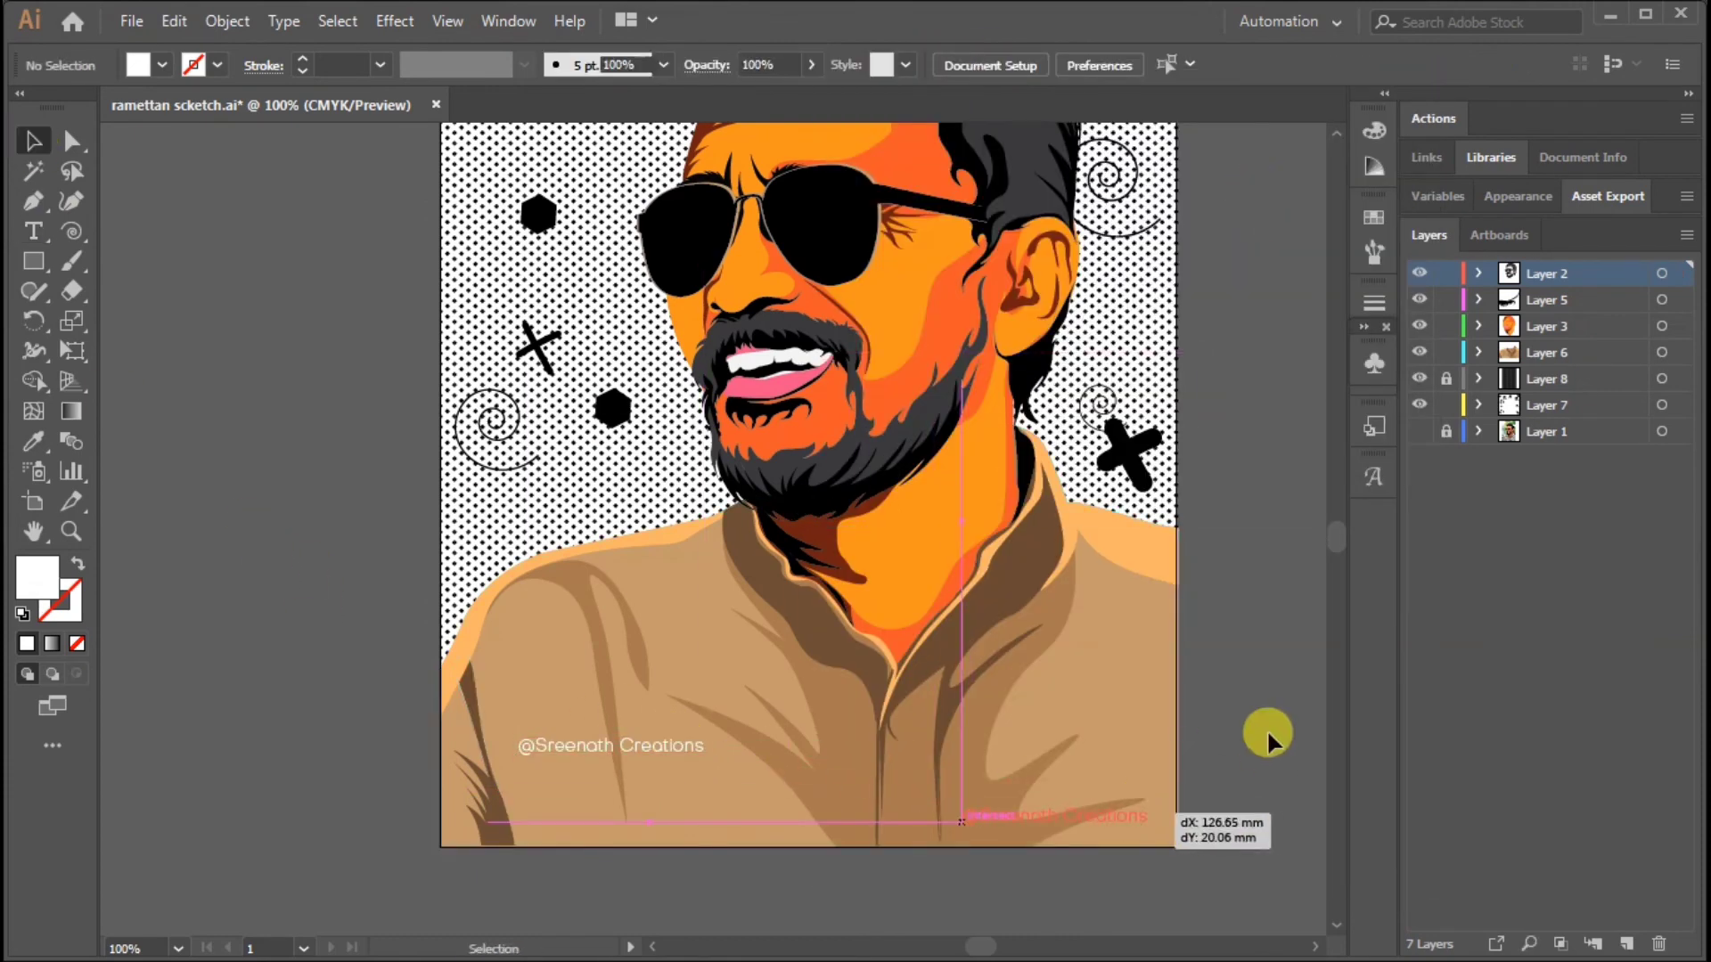
{"action": "key", "text": "ctrl+minus"}
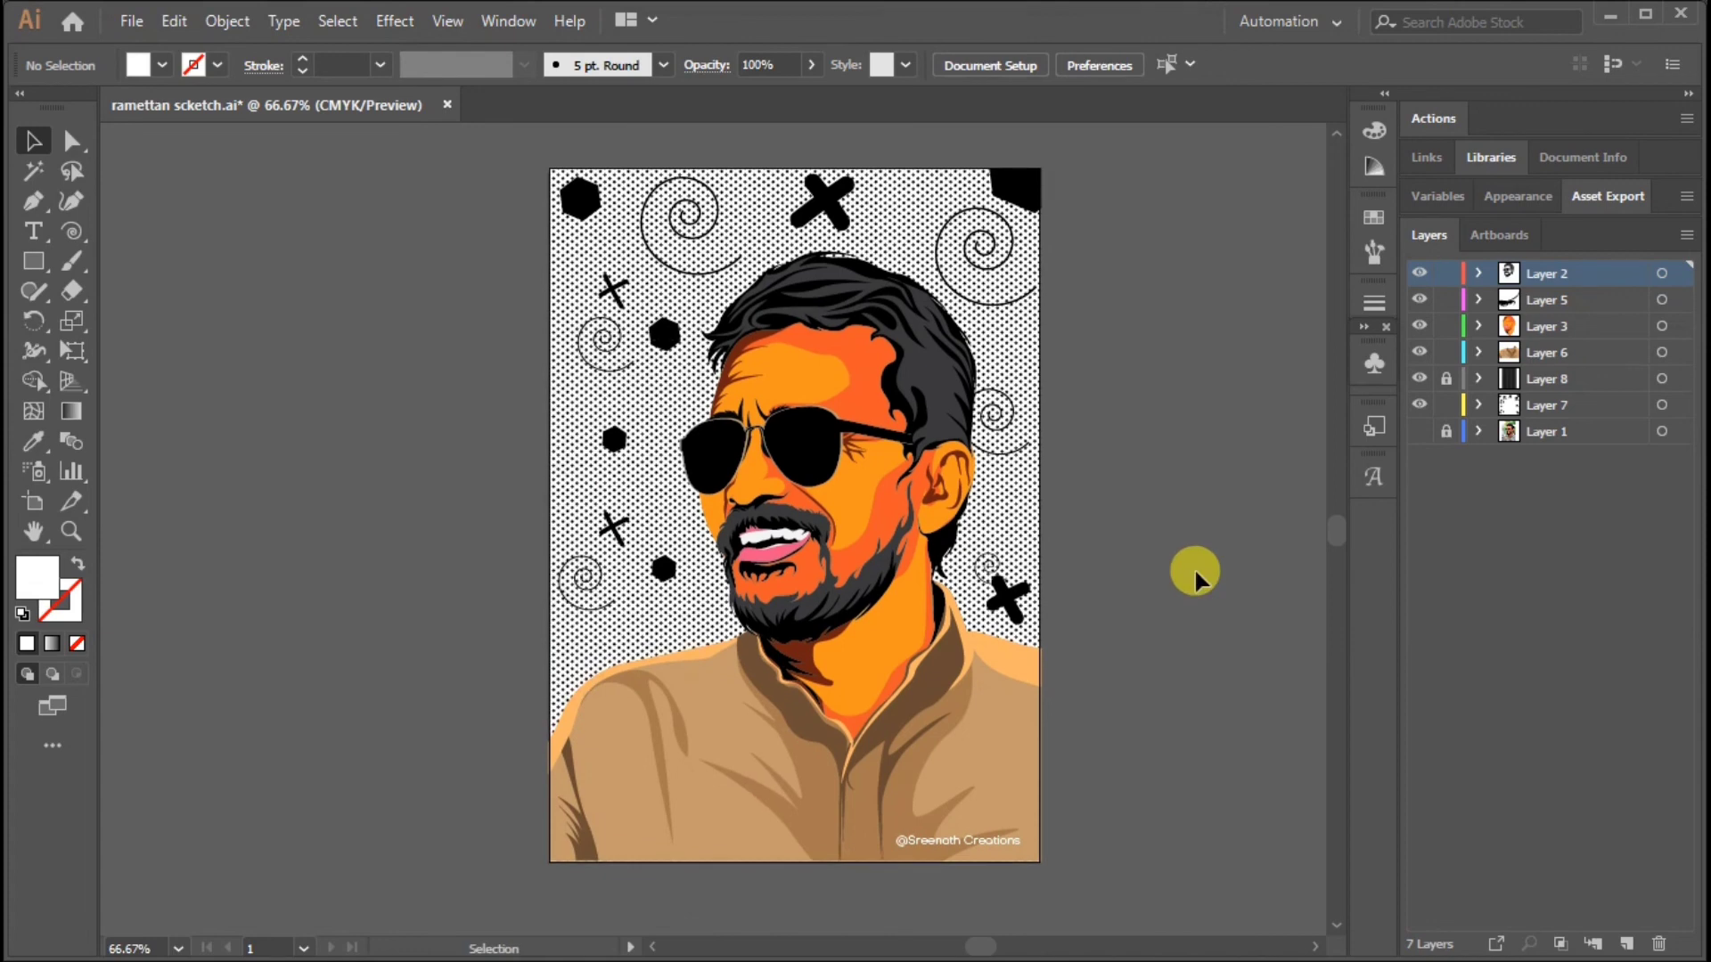